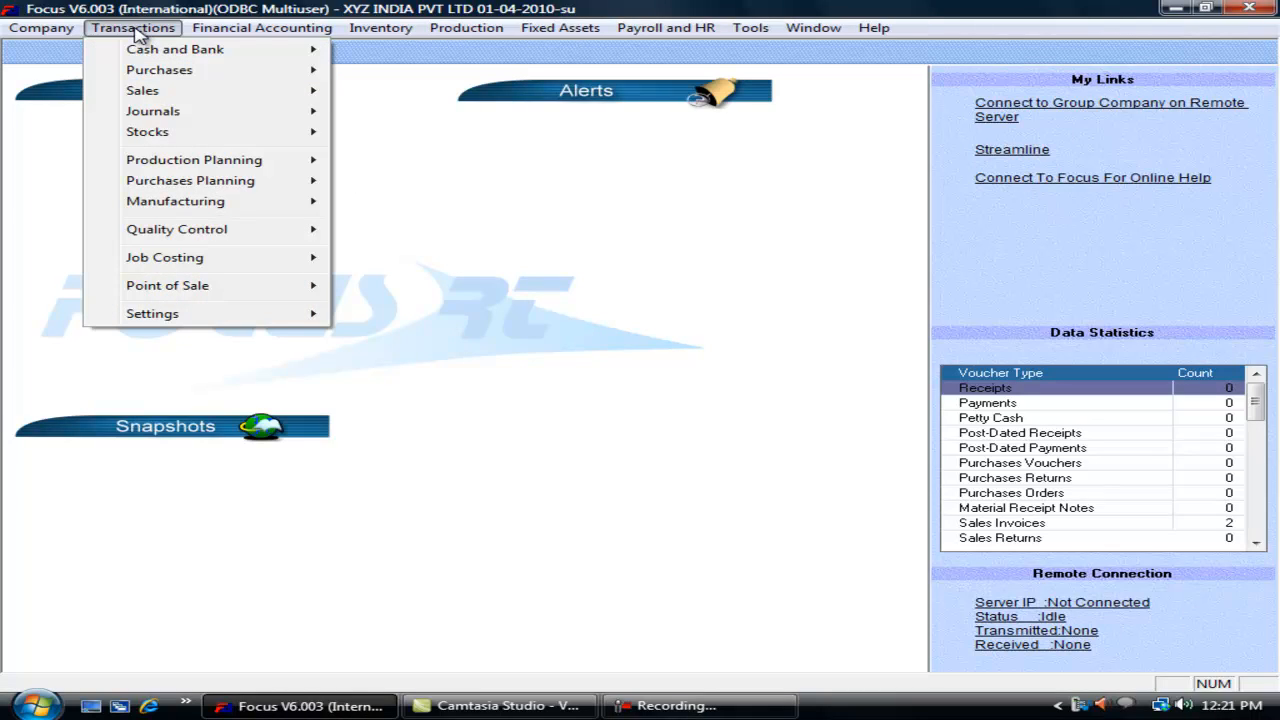
Step: In the Voucher Wizard, create a new voucher type from Sales Invoices titled 'Credit Sales'
{"action": "mouse_move", "coordinate": [240, 325]}
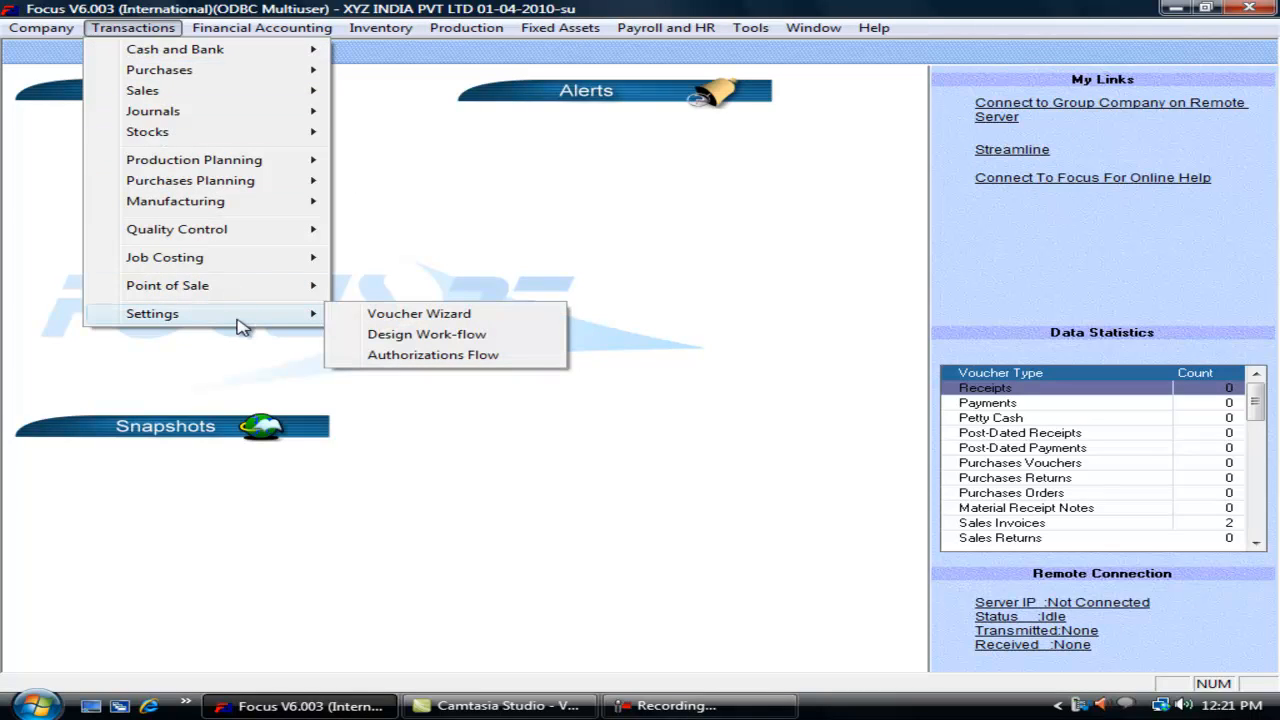
{"action": "left_click", "coordinate": [391, 316]}
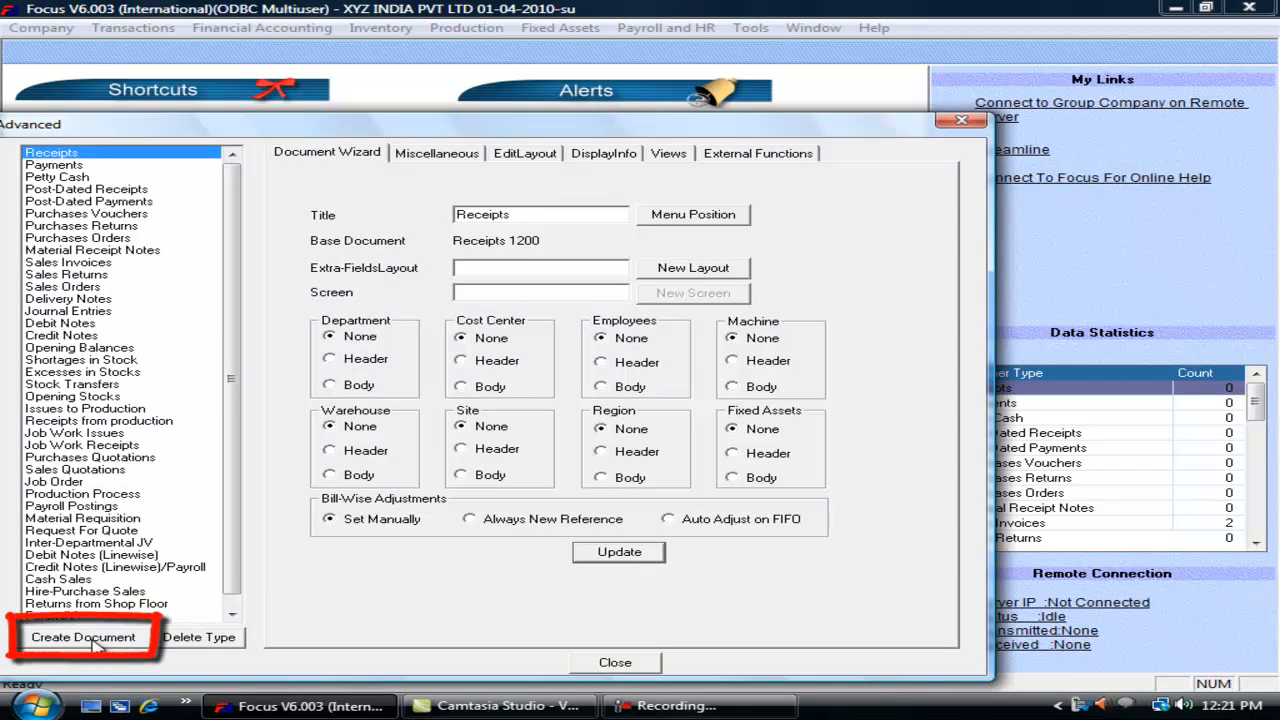
{"action": "left_click", "coordinate": [98, 264]}
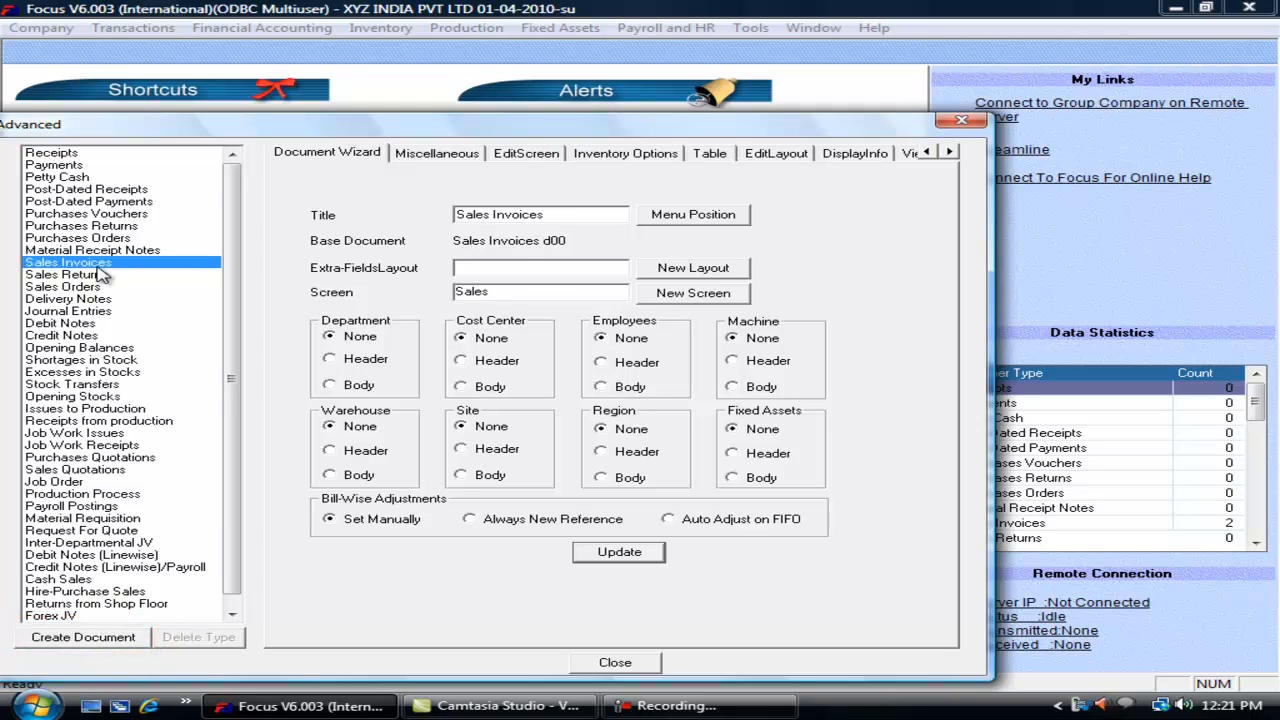
{"action": "left_click", "coordinate": [108, 640]}
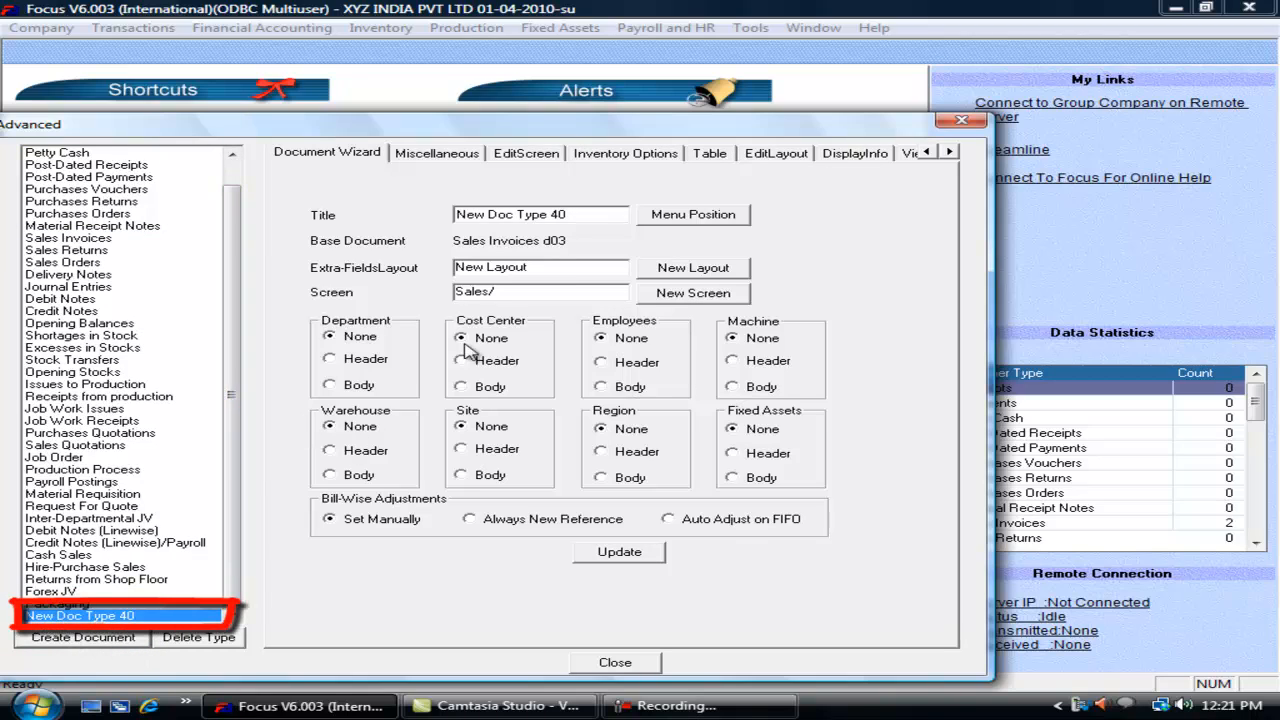
{"action": "left_click_drag", "start_coordinate": [579, 215], "coordinate": [395, 228]}
{"action": "type", "text": "Cred"}
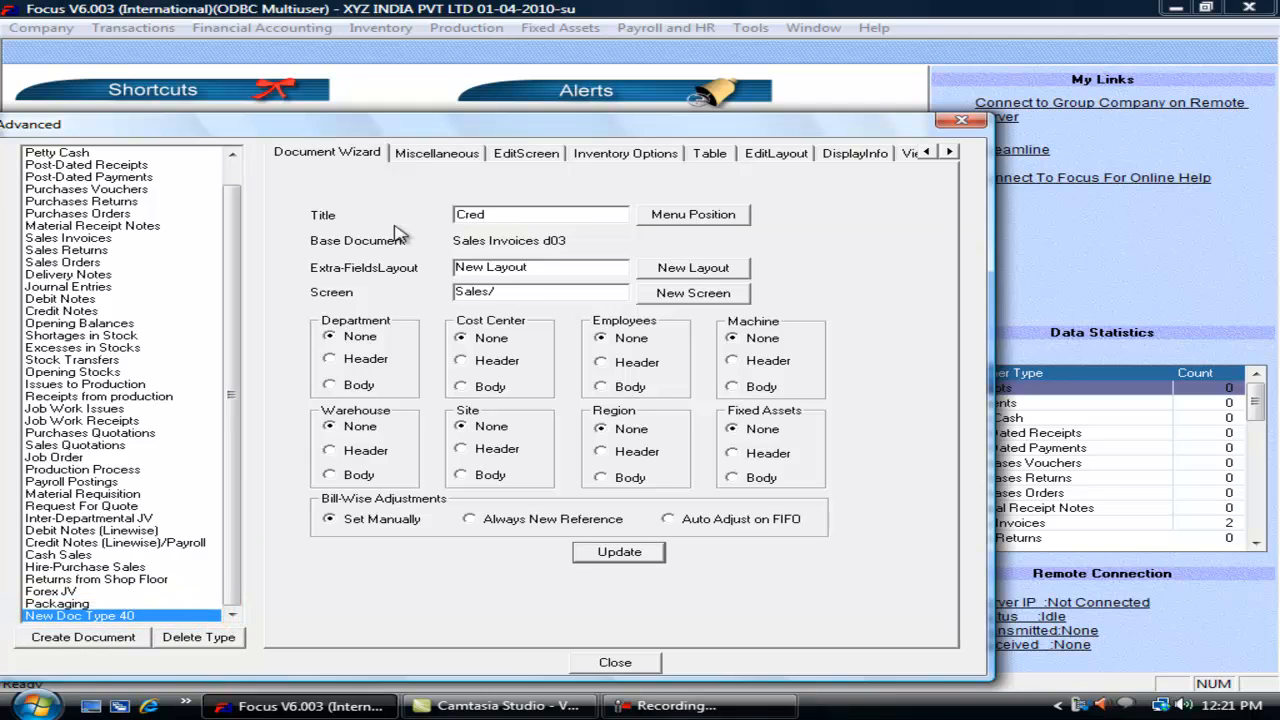
{"action": "type", "text": "it Sales"}
{"action": "key", "text": "Tab"}
Step: Set the Credit Sales menu position to Transactions > Sales and save the voucher type
{"action": "left_click", "coordinate": [690, 220]}
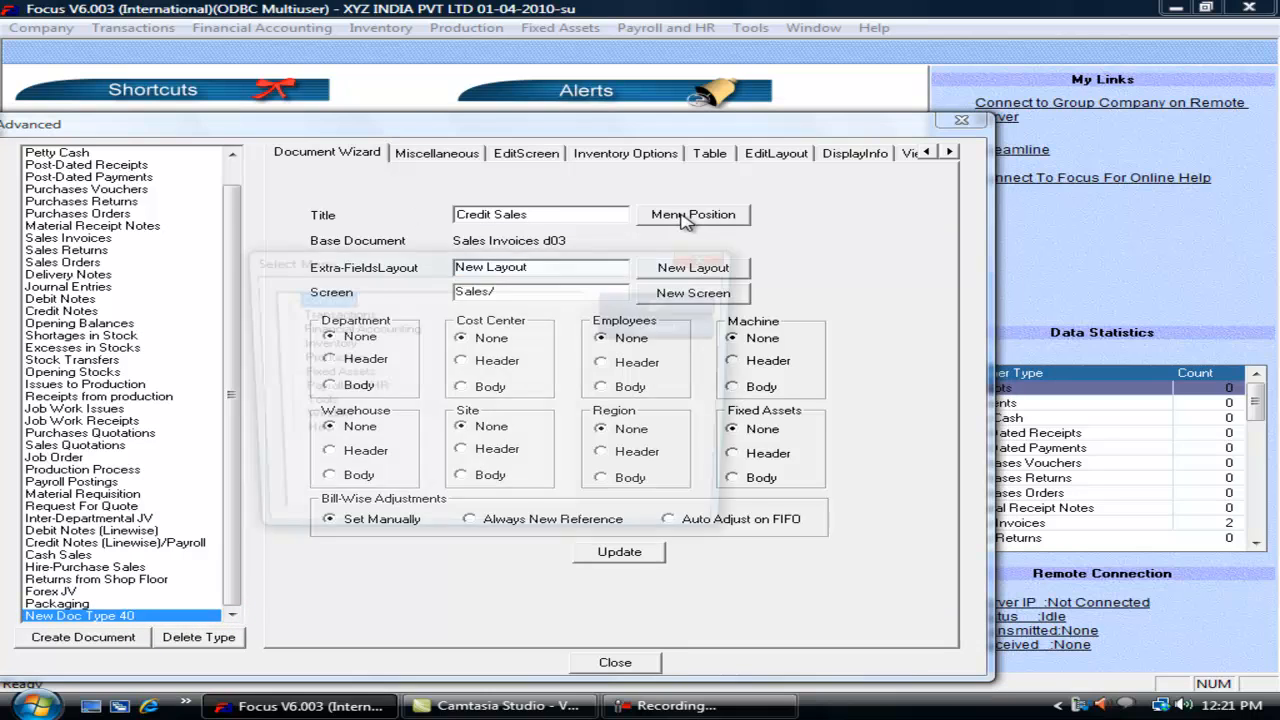
{"action": "left_click", "coordinate": [350, 315]}
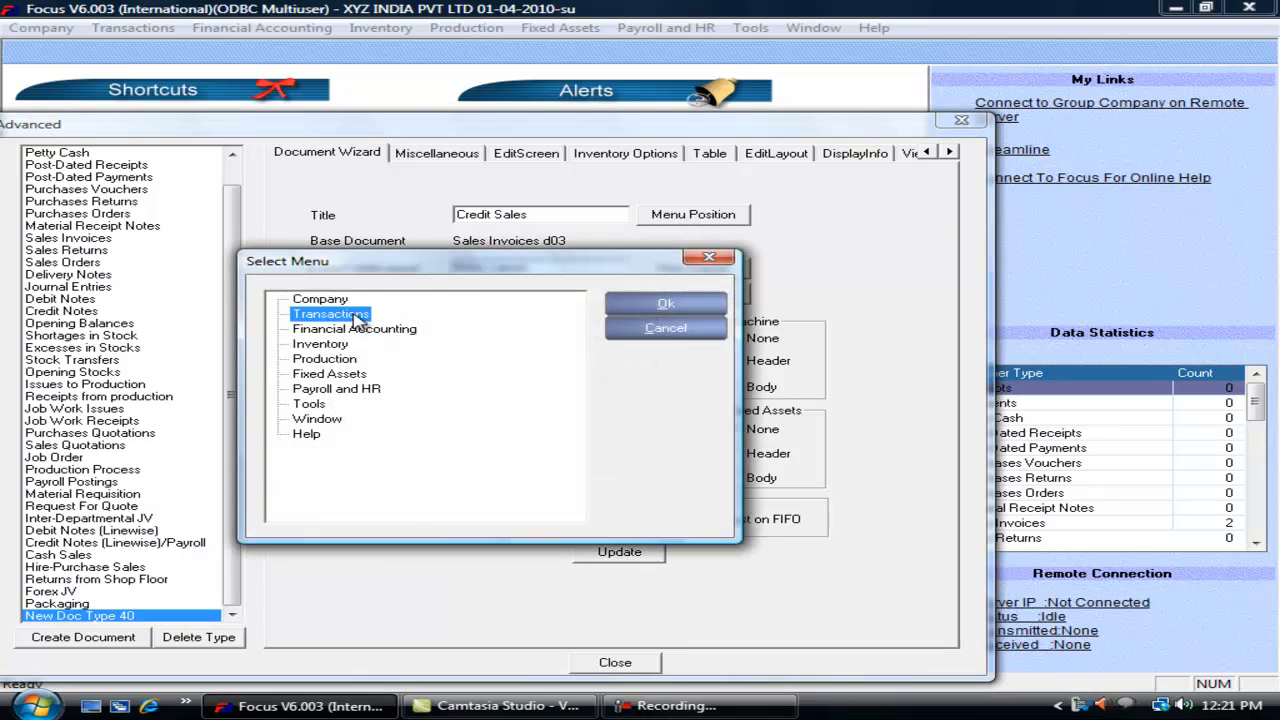
{"action": "double_click", "coordinate": [356, 316]}
{"action": "left_click", "coordinate": [348, 362]}
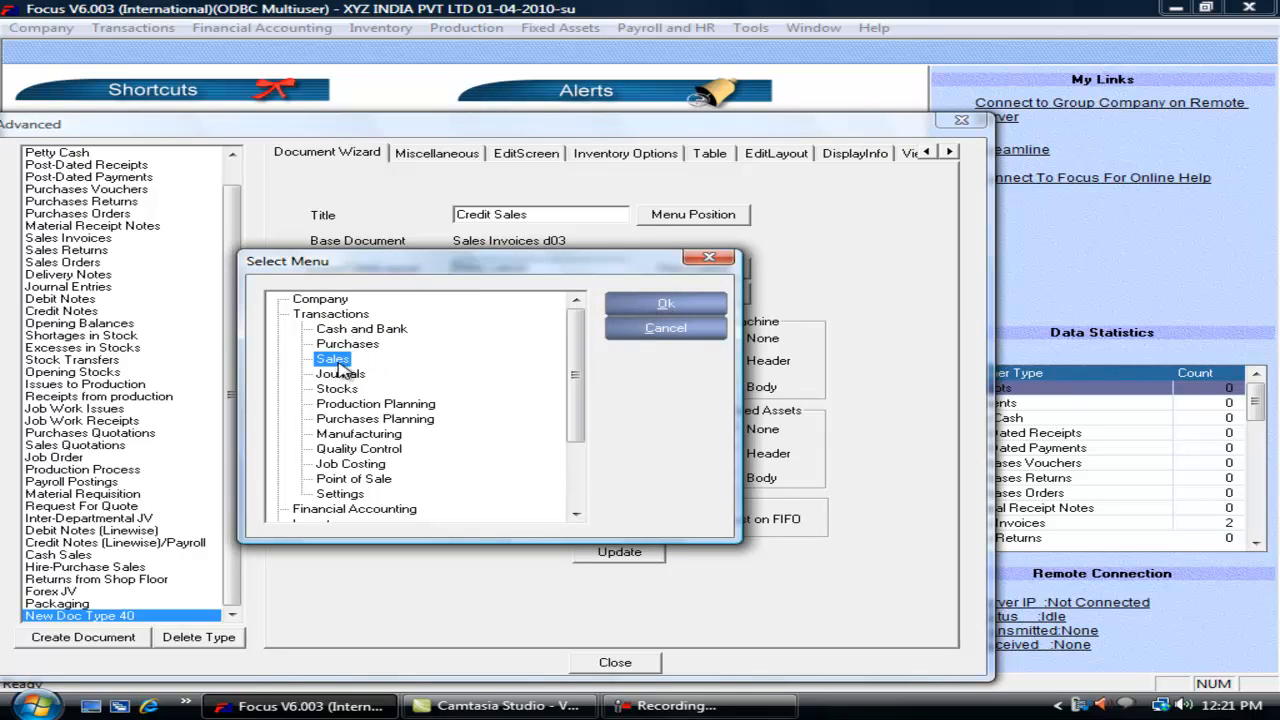
{"action": "left_click", "coordinate": [660, 305]}
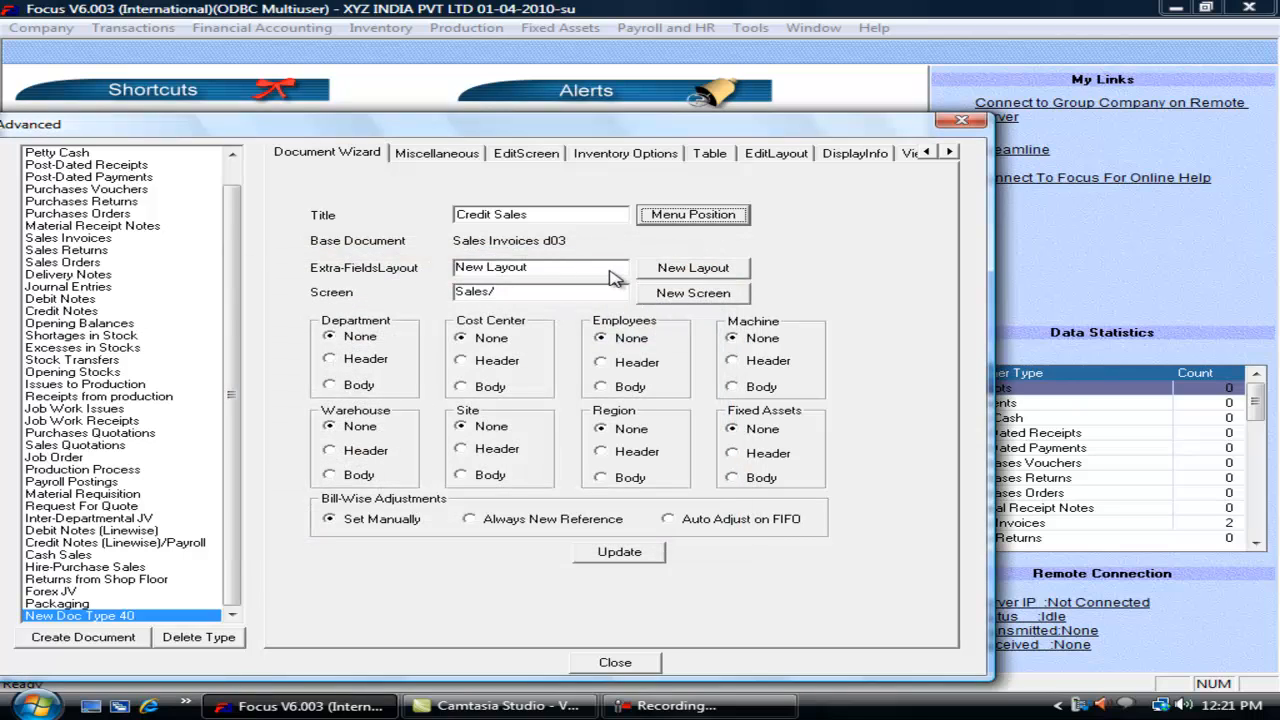
{"action": "left_click", "coordinate": [578, 267]}
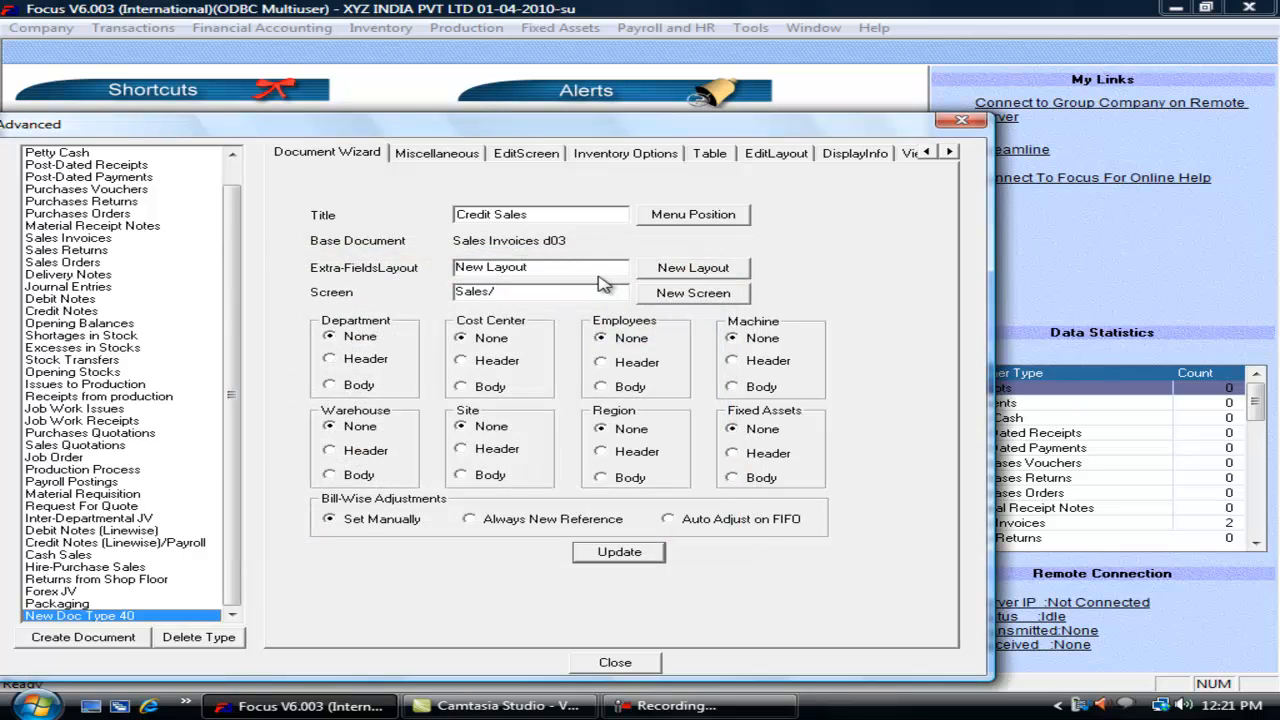
{"action": "left_click", "coordinate": [620, 552]}
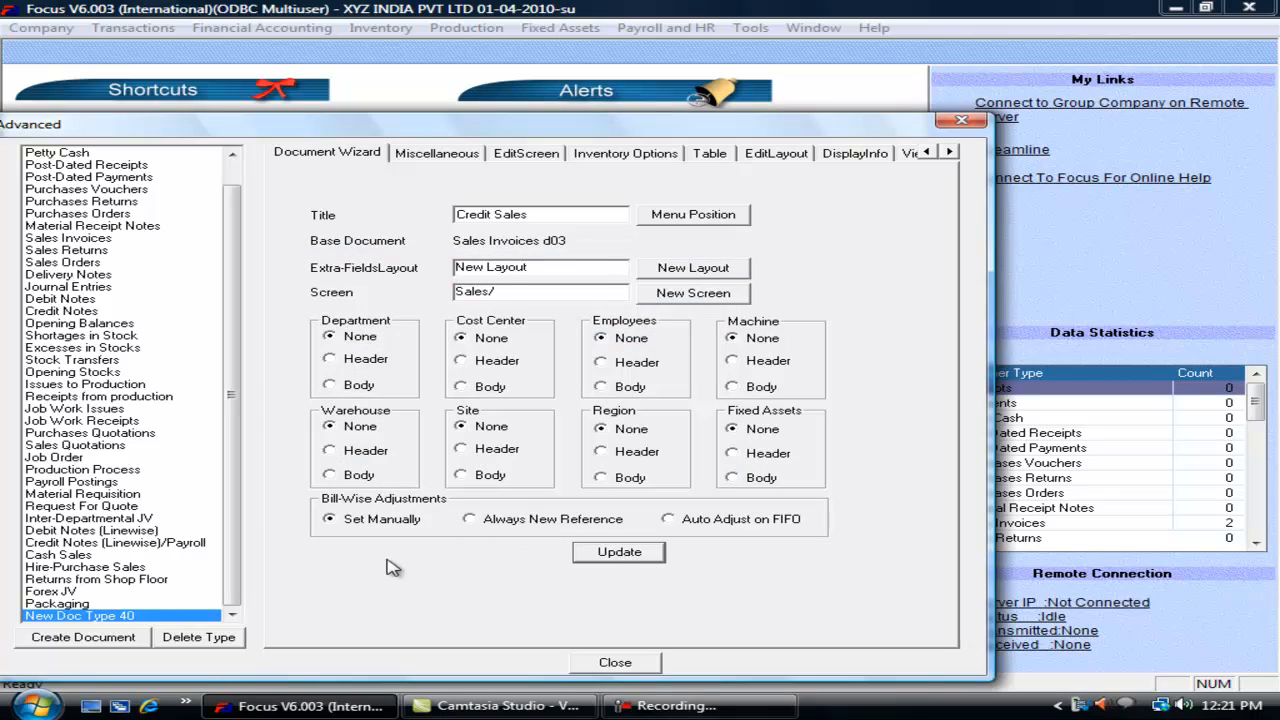
{"action": "left_click", "coordinate": [620, 666]}
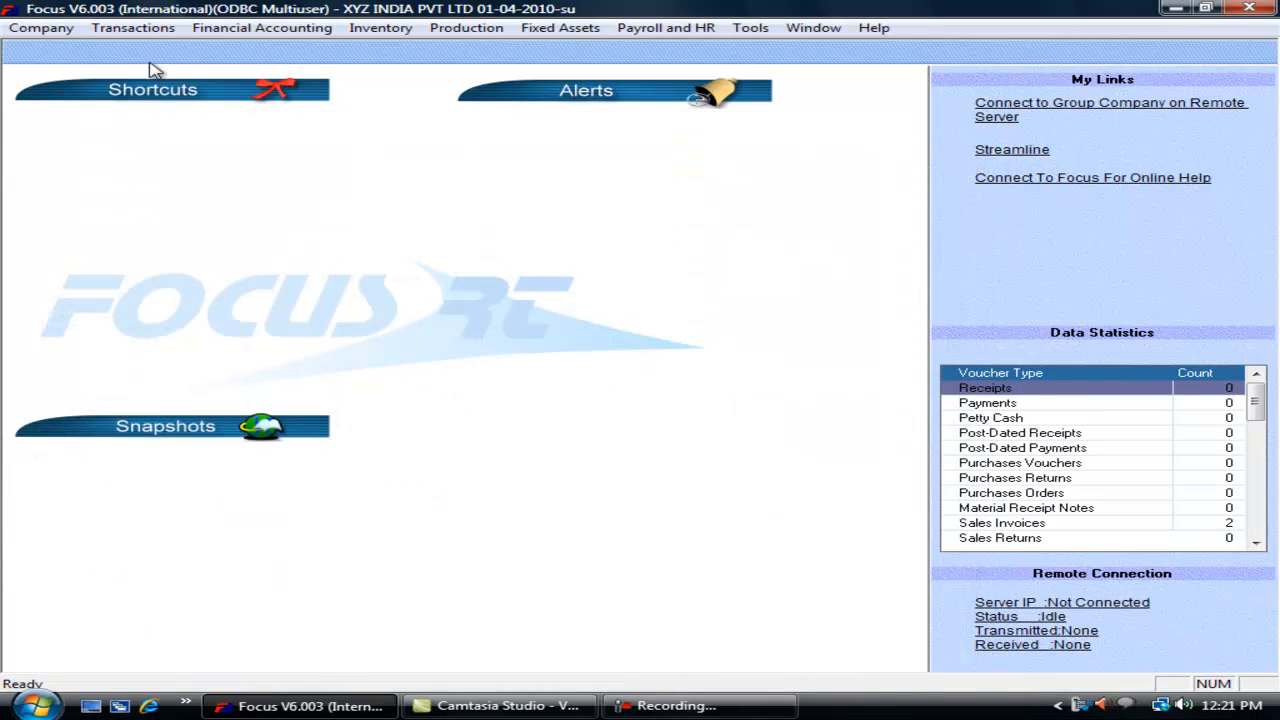
Step: Open the Credit Sales entry screen from Transactions > Sales, close it, and reopen the Transactions menu
{"action": "left_click", "coordinate": [133, 27]}
{"action": "mouse_move", "coordinate": [160, 94]}
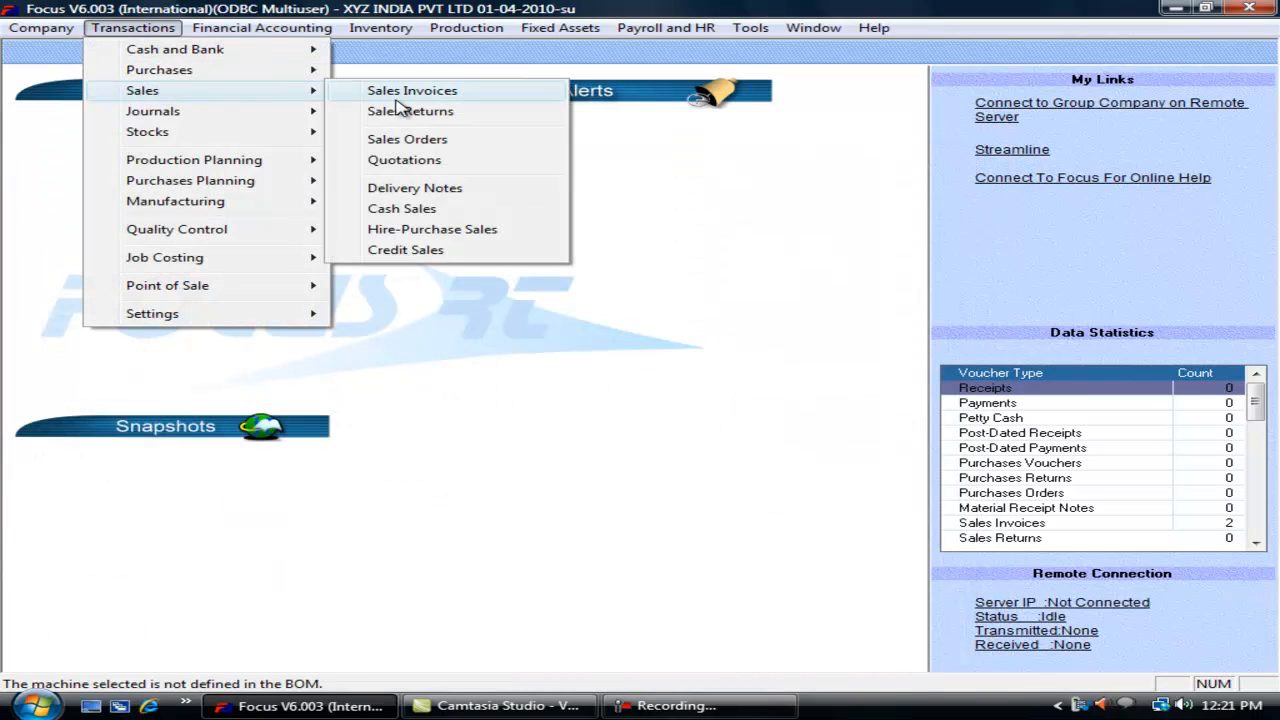
{"action": "left_click", "coordinate": [430, 252]}
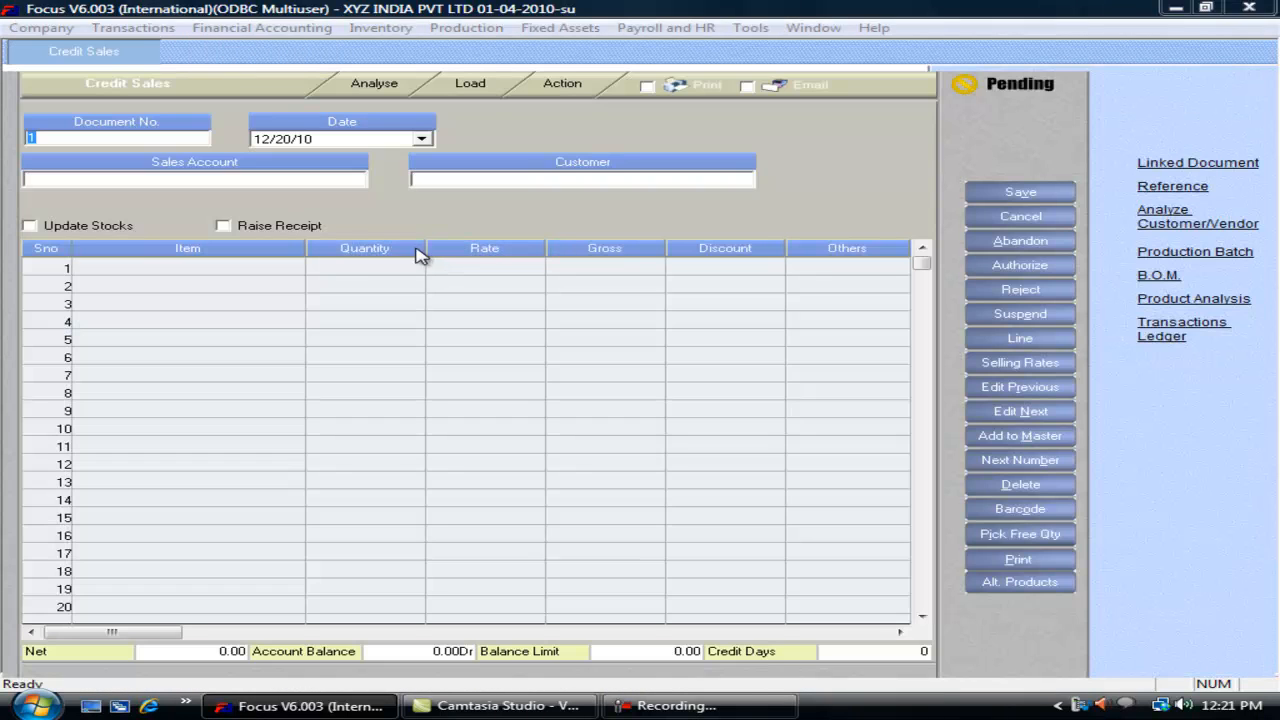
{"action": "key", "text": "Escape"}
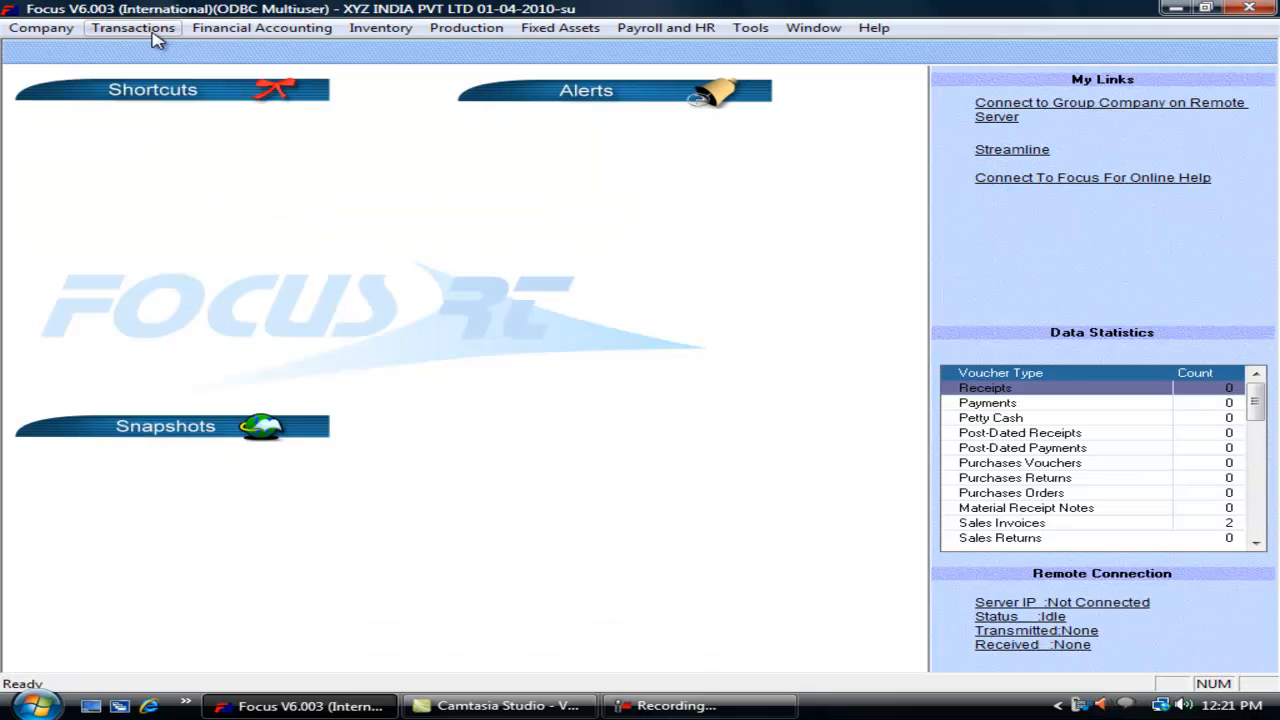
{"action": "left_click", "coordinate": [153, 33]}
{"action": "mouse_move", "coordinate": [189, 94]}
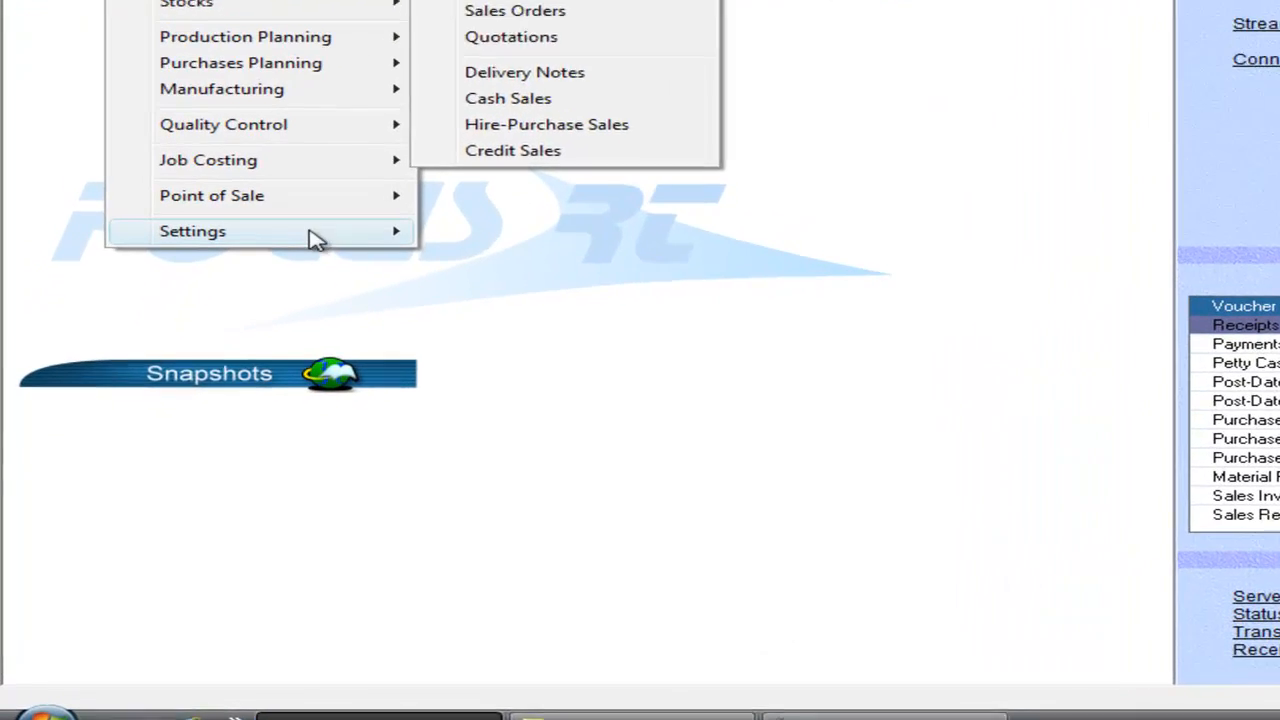
Step: In the Voucher Wizard, create a new voucher type from Receipts titled 'Cash Receipts'
{"action": "mouse_move", "coordinate": [246, 318]}
{"action": "left_click", "coordinate": [397, 320]}
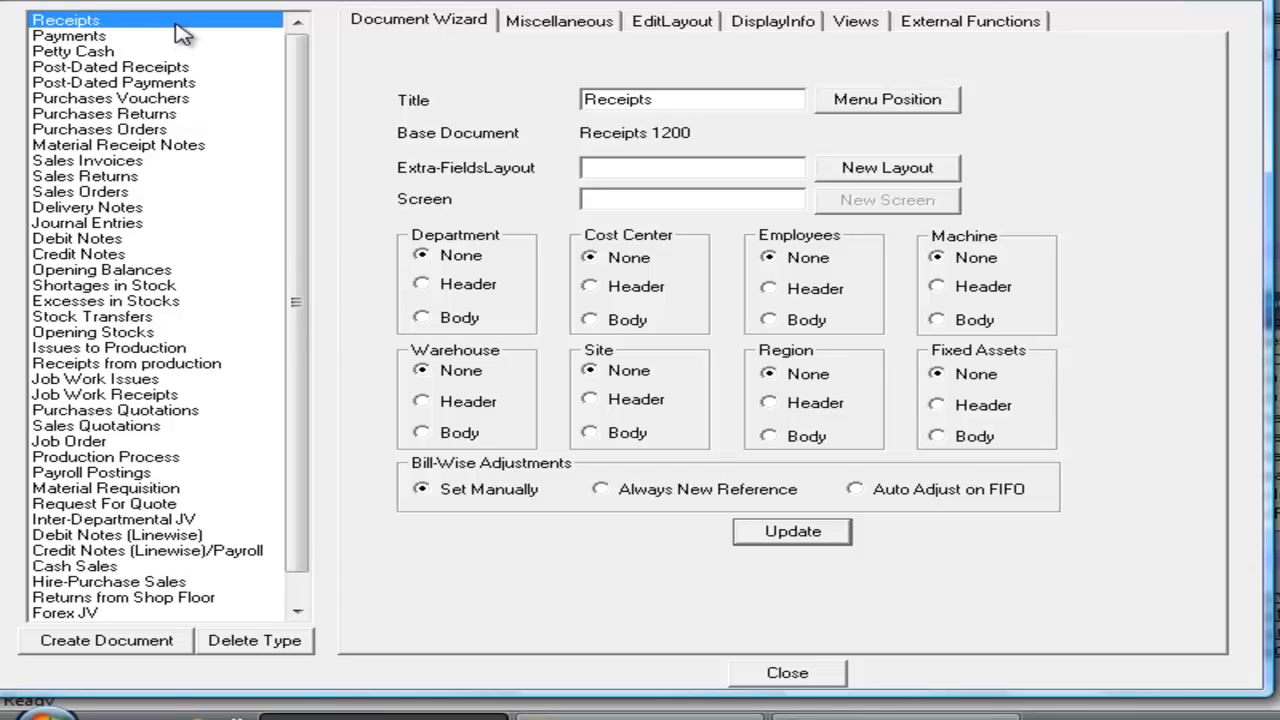
{"action": "left_click", "coordinate": [125, 640]}
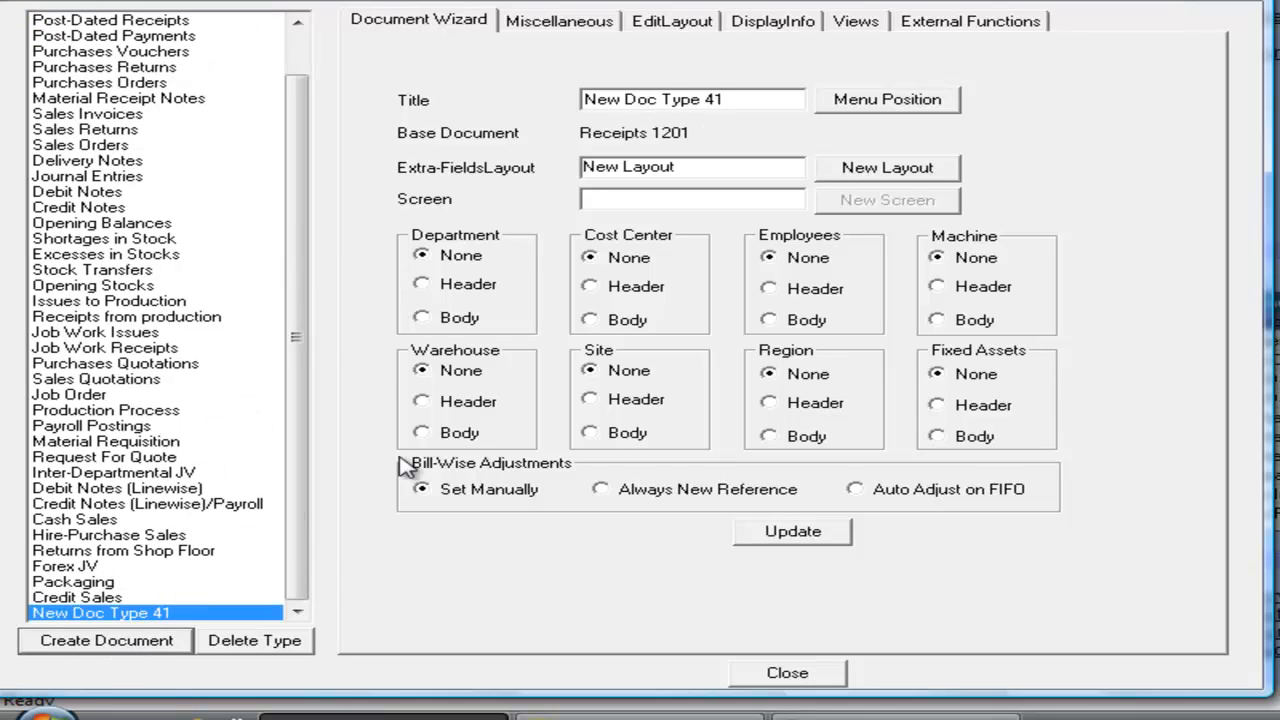
{"action": "left_click_drag", "start_coordinate": [751, 97], "coordinate": [505, 125]}
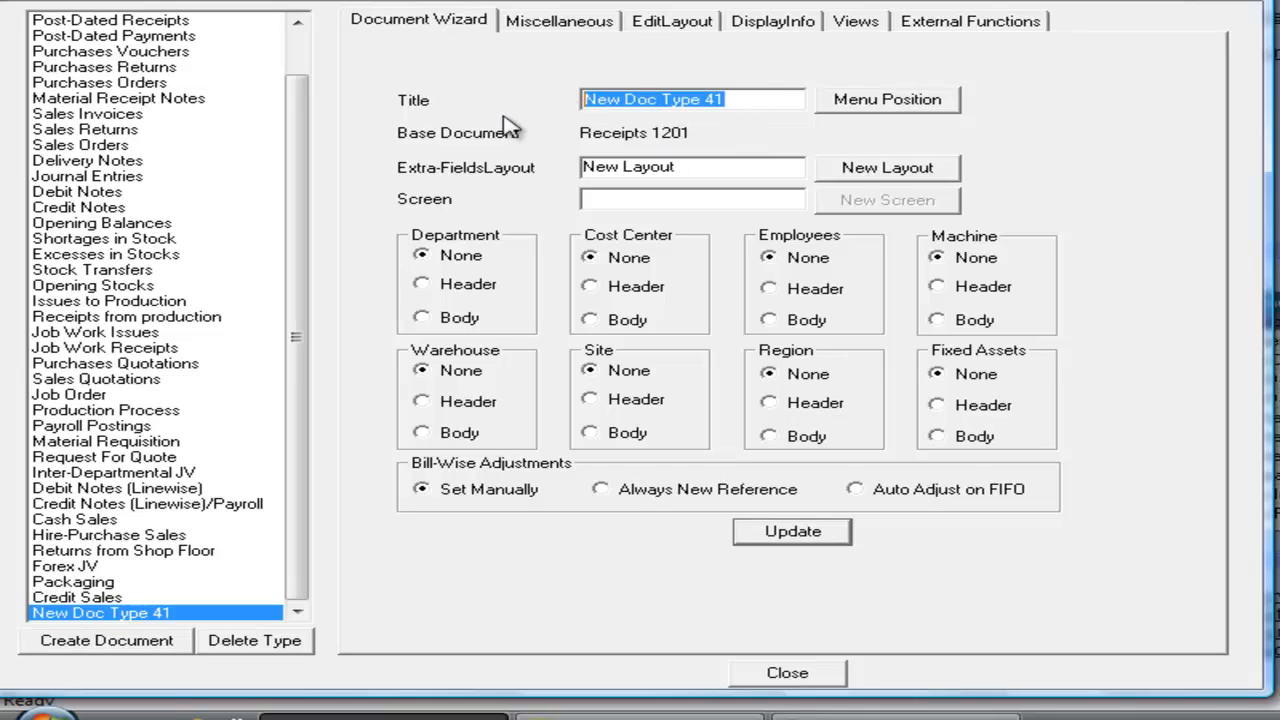
{"action": "type", "text": "Cas"}
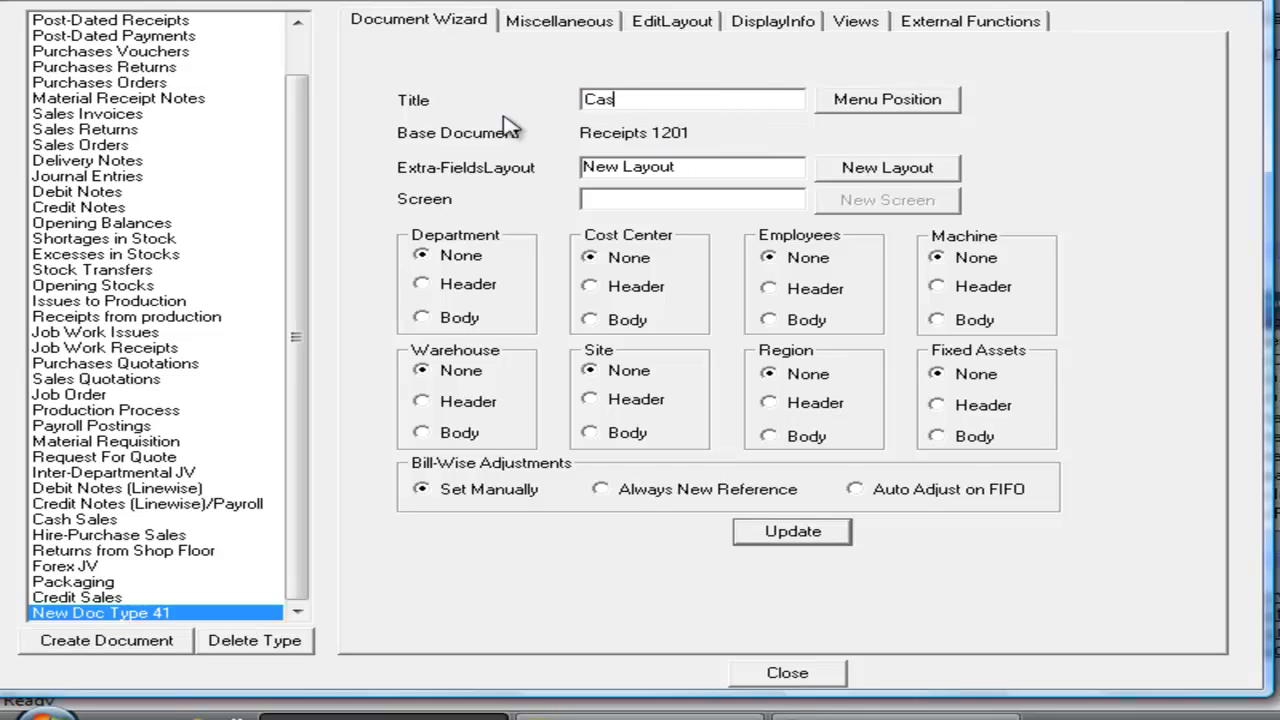
{"action": "type", "text": "h Receipts"}
Step: Set the Cash Receipts menu position to Transactions > Cash and Bank and save it
{"action": "left_click", "coordinate": [900, 101]}
{"action": "double_click", "coordinate": [450, 229]}
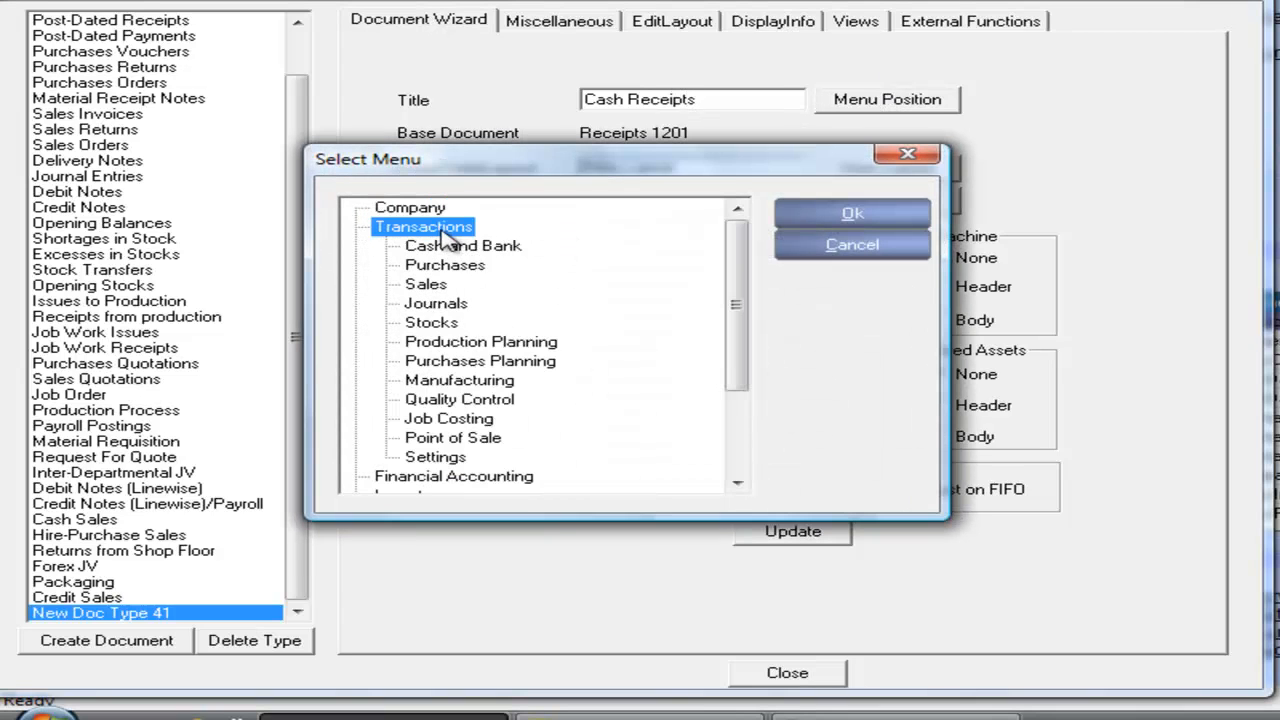
{"action": "left_click", "coordinate": [481, 254]}
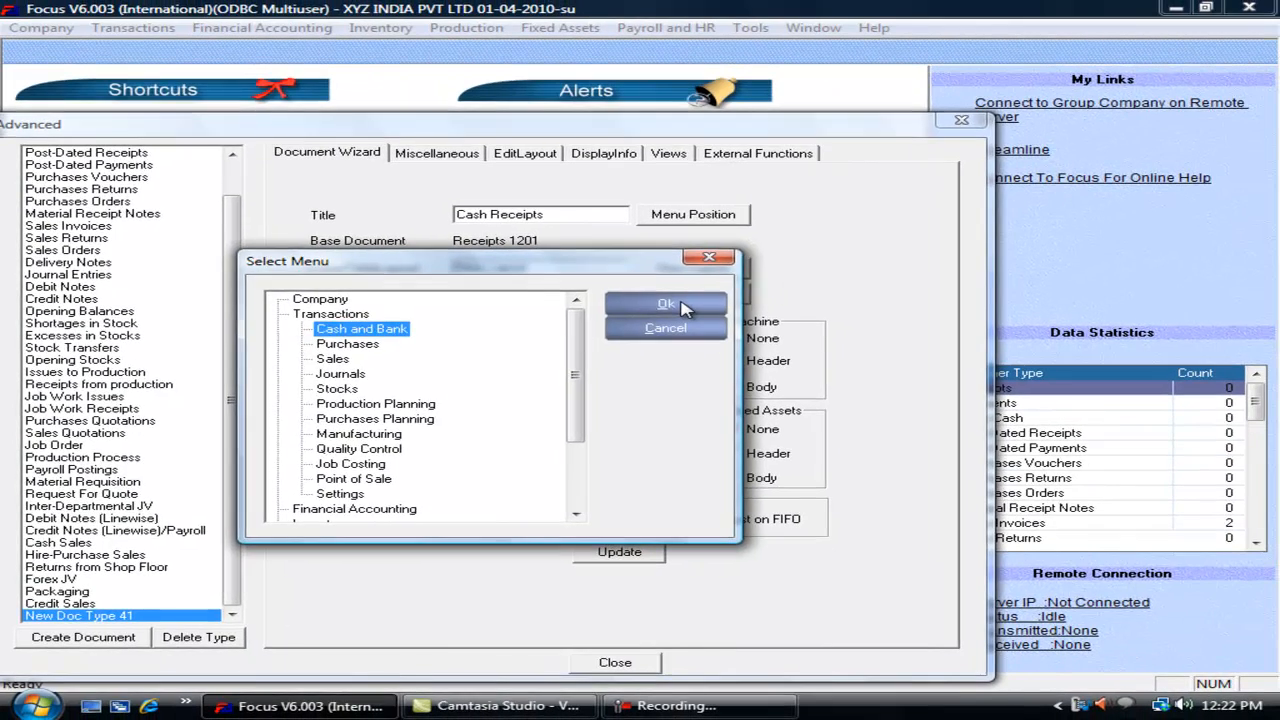
{"action": "left_click", "coordinate": [866, 216]}
{"action": "left_click", "coordinate": [650, 555]}
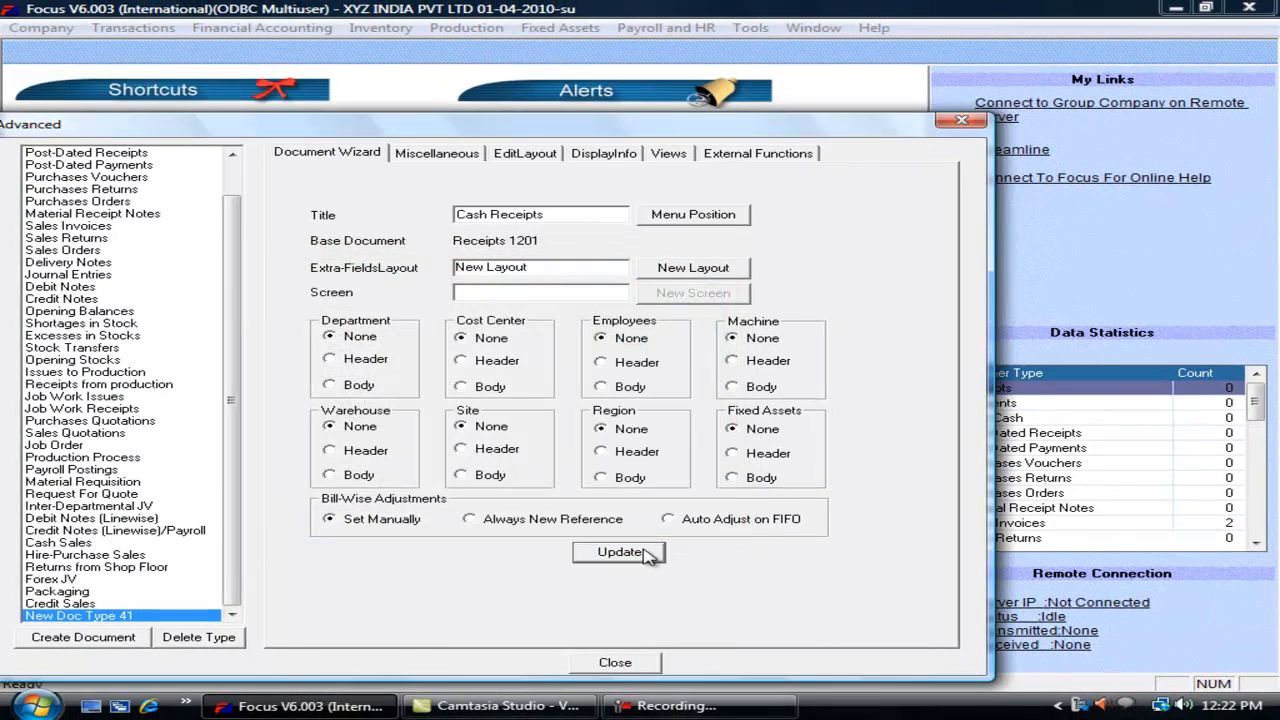
{"action": "left_click", "coordinate": [616, 663]}
Step: Open the Cash Receipts entry screen from Transactions > Cash and Bank
{"action": "left_click", "coordinate": [130, 27]}
{"action": "mouse_move", "coordinate": [166, 49]}
{"action": "left_click", "coordinate": [418, 161]}
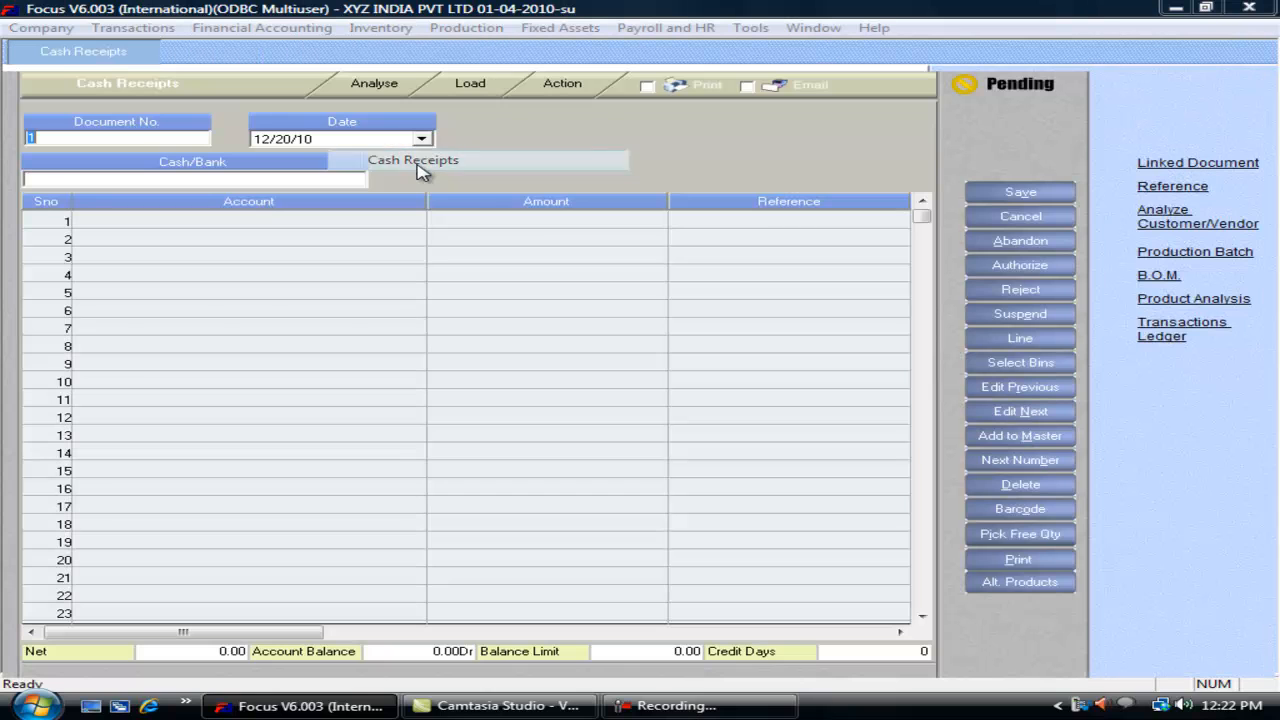
Step: Close the Cash Receipts entry screen
{"action": "key", "text": "Escape"}
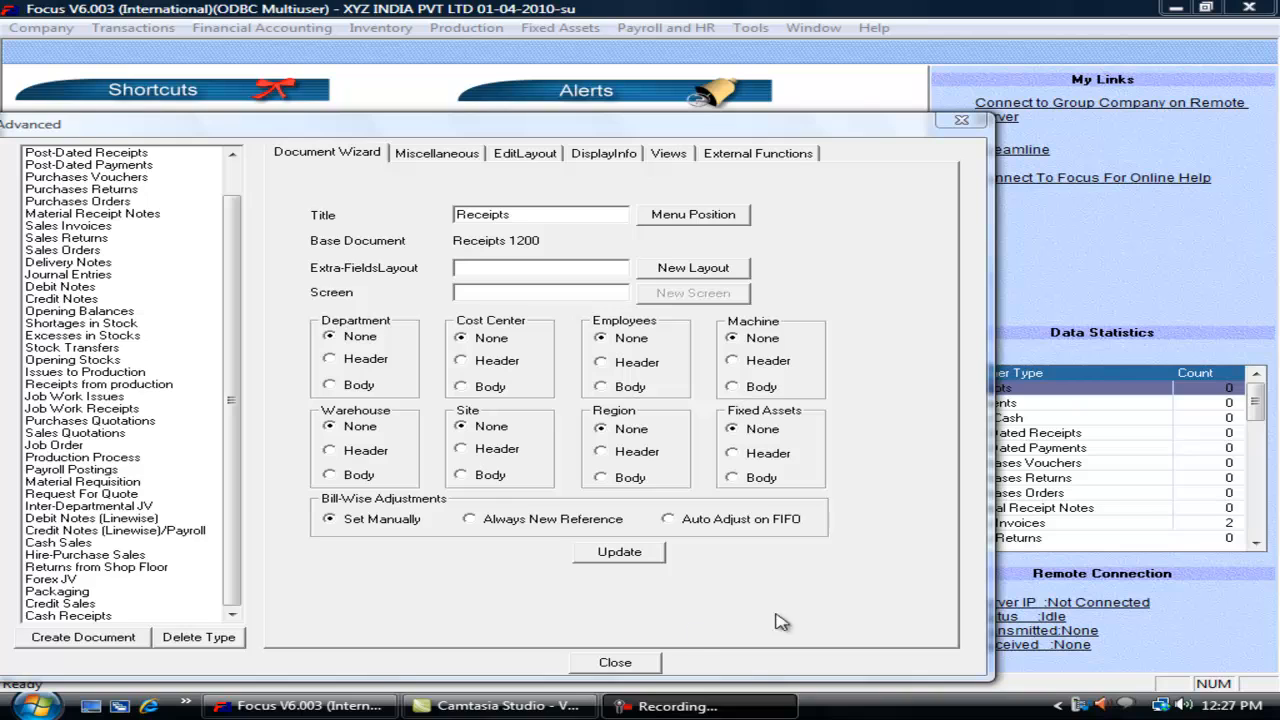
Step: On the Credit Sales Miscellaneous settings, change the abbreviation from Sal to CS
{"action": "left_click", "coordinate": [110, 604]}
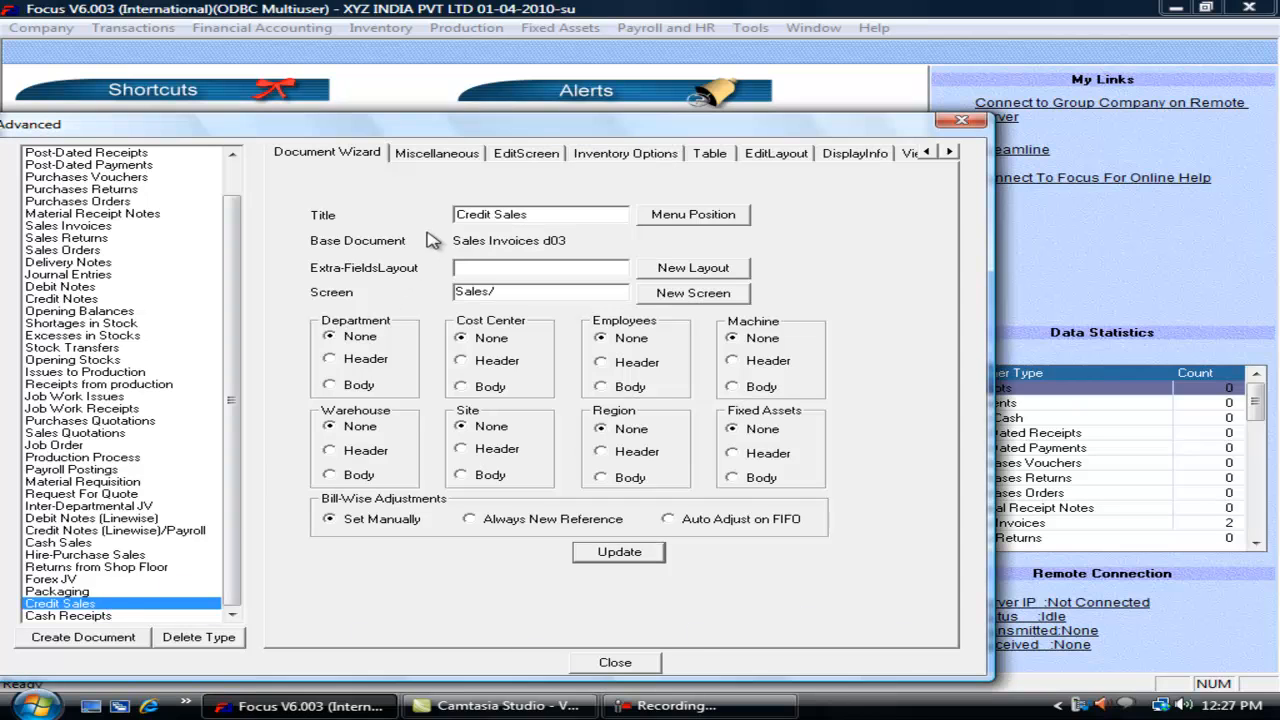
{"action": "left_click", "coordinate": [437, 155]}
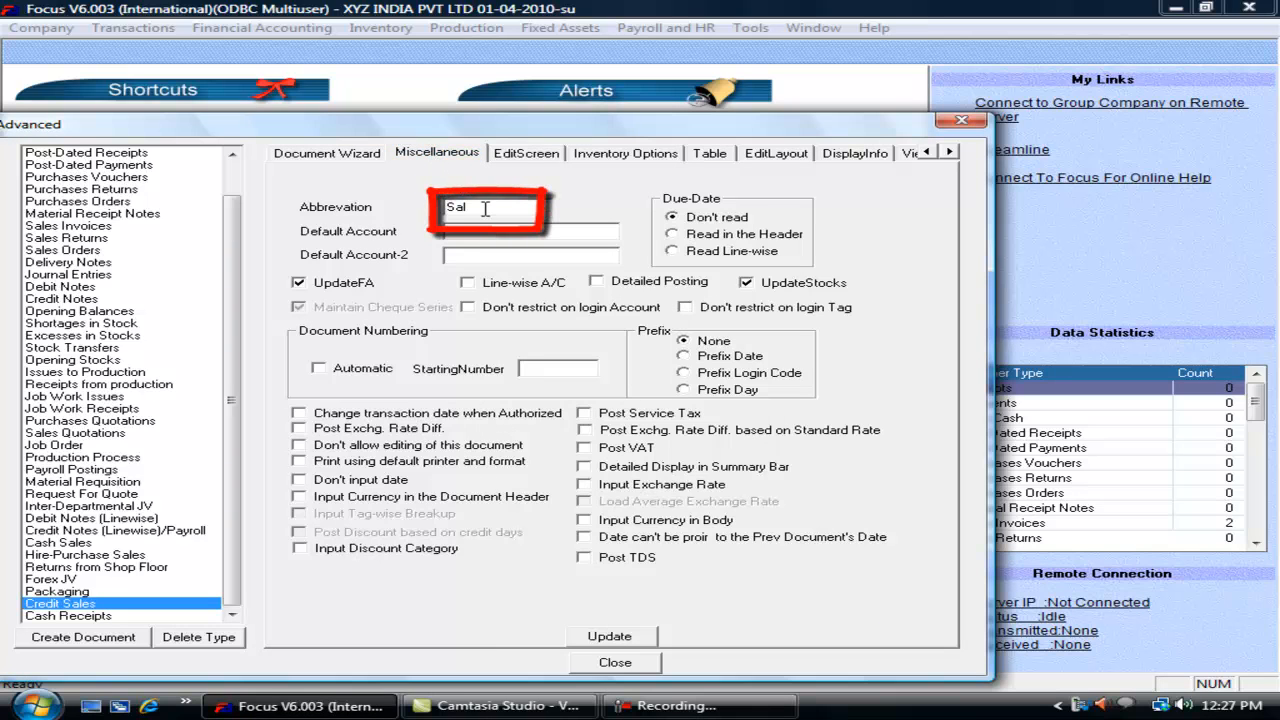
{"action": "left_click_drag", "start_coordinate": [486, 207], "coordinate": [405, 210]}
{"action": "type", "text": "CS"}
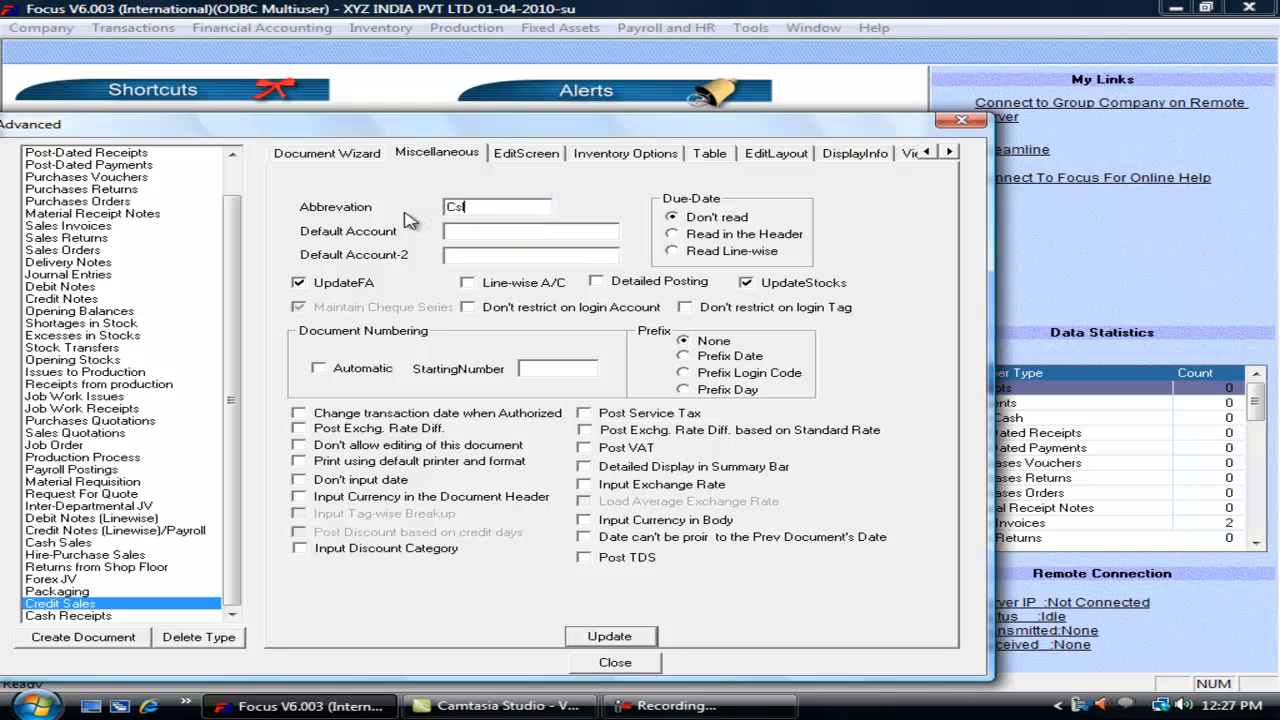
Step: Change the Cash Receipts abbreviation to Crc, then return to Credit Sales
{"action": "left_click", "coordinate": [88, 616]}
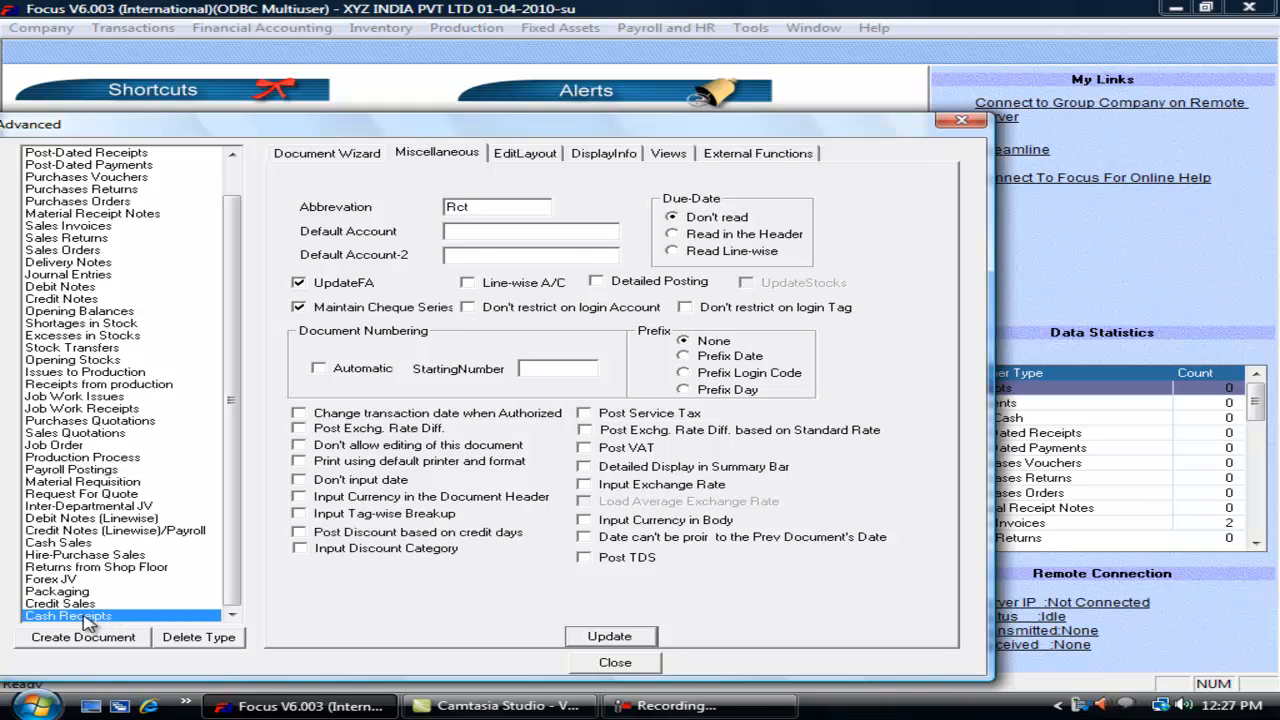
{"action": "double_click", "coordinate": [484, 206]}
{"action": "type", "text": "Crc"}
{"action": "left_click", "coordinate": [95, 602]}
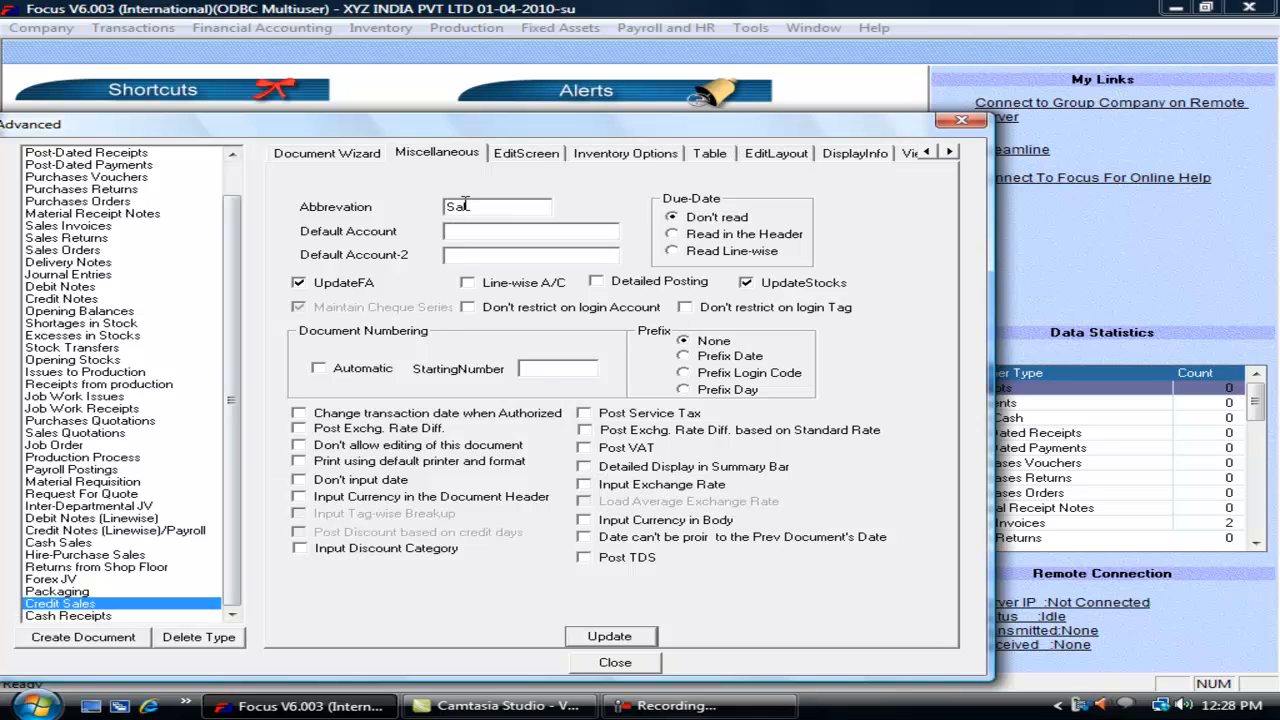
Step: Give Credit Sales a New Layout for extra fields and a New Screen, then open EditLayout
{"action": "left_click", "coordinate": [360, 157]}
{"action": "left_click", "coordinate": [529, 269]}
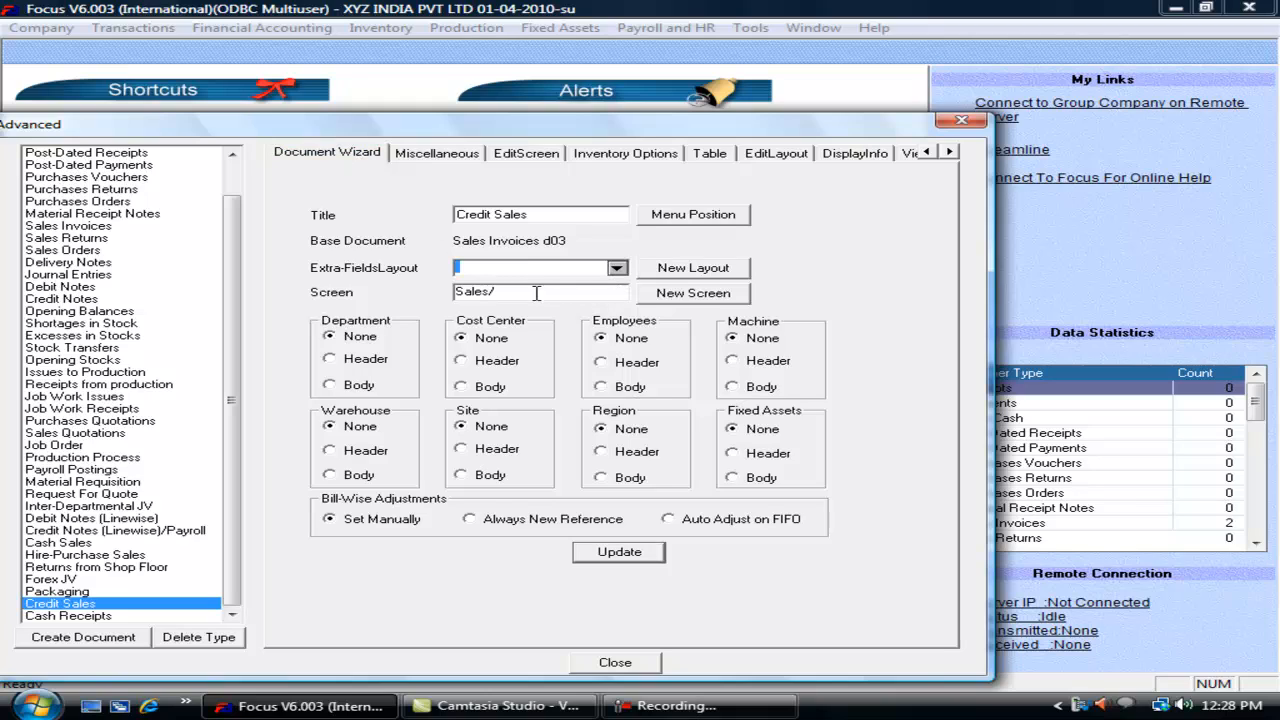
{"action": "left_click", "coordinate": [514, 292]}
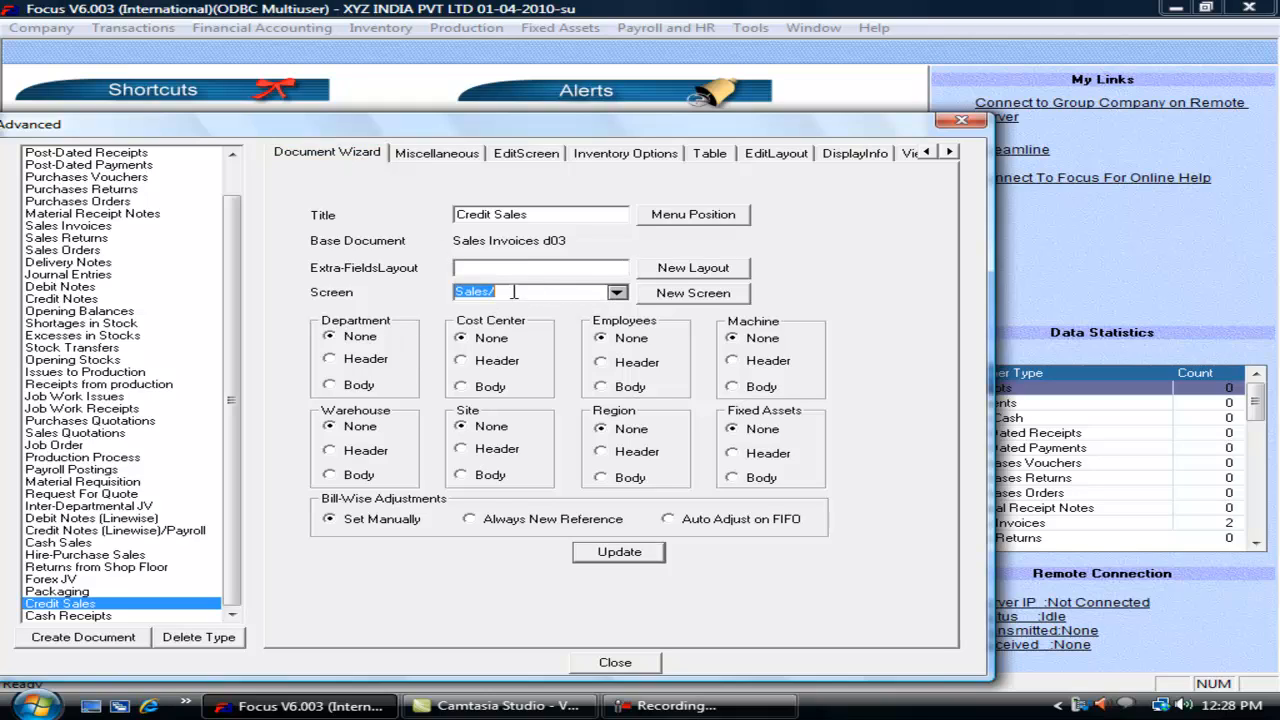
{"action": "left_click", "coordinate": [597, 267]}
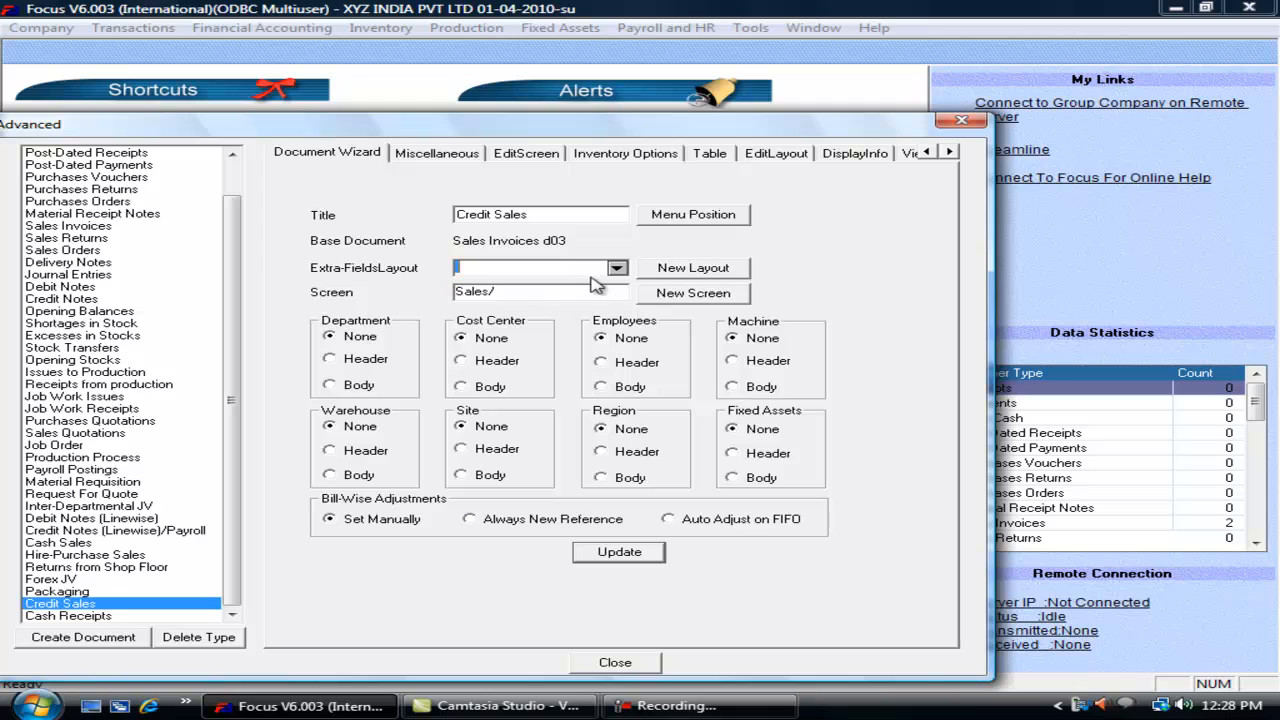
{"action": "left_click", "coordinate": [689, 270]}
{"action": "left_click", "coordinate": [692, 294]}
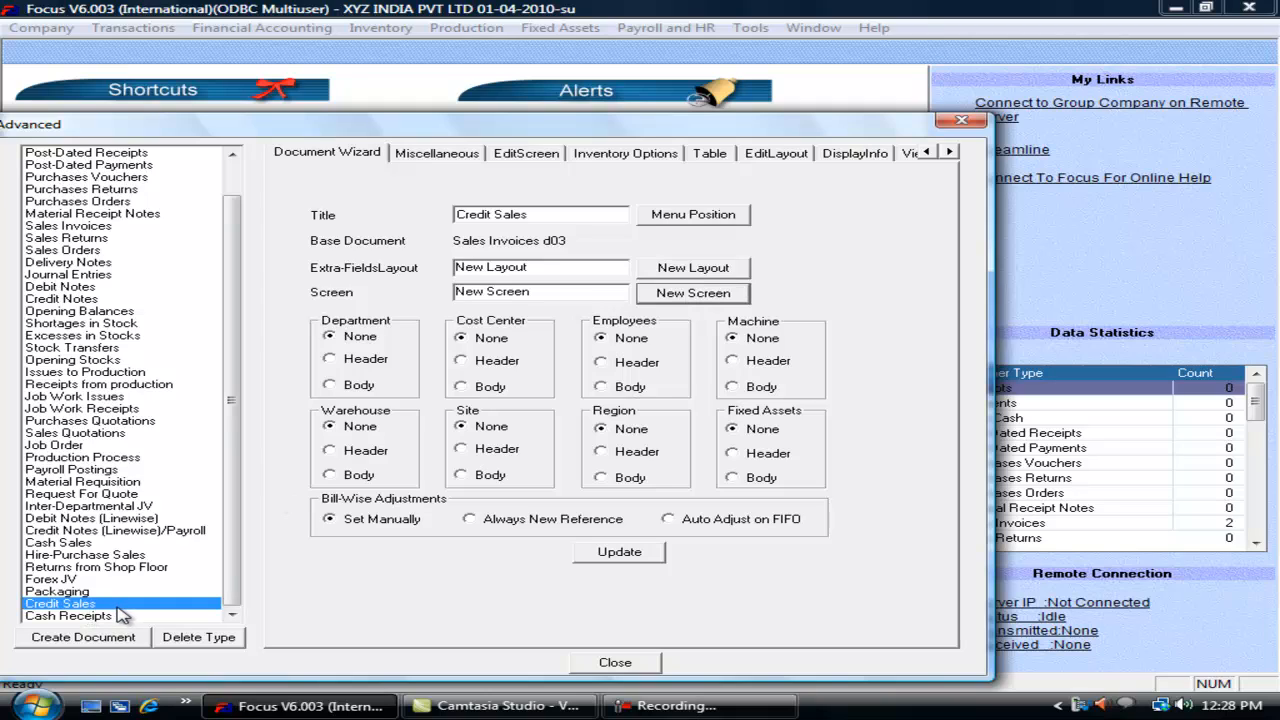
{"action": "left_click", "coordinate": [772, 158]}
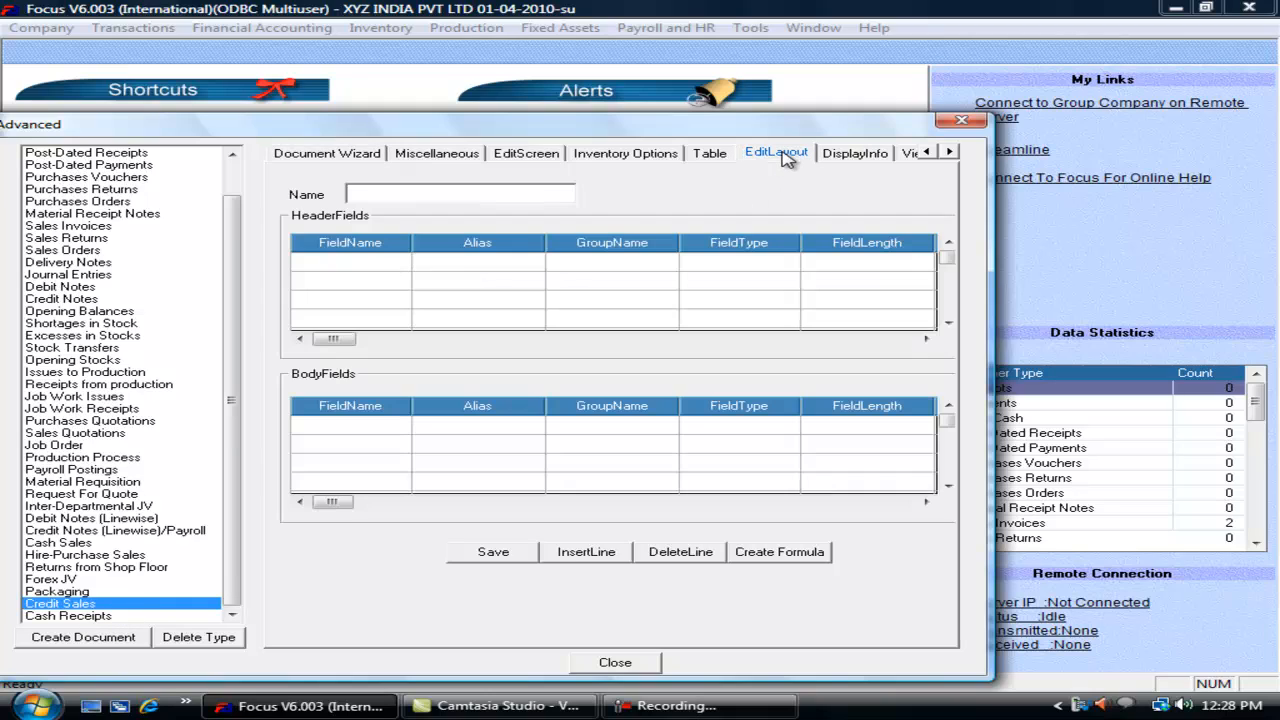
Step: Name the layout Layout1, add a Narration header field of type Text, length 60, and save
{"action": "left_click", "coordinate": [405, 195]}
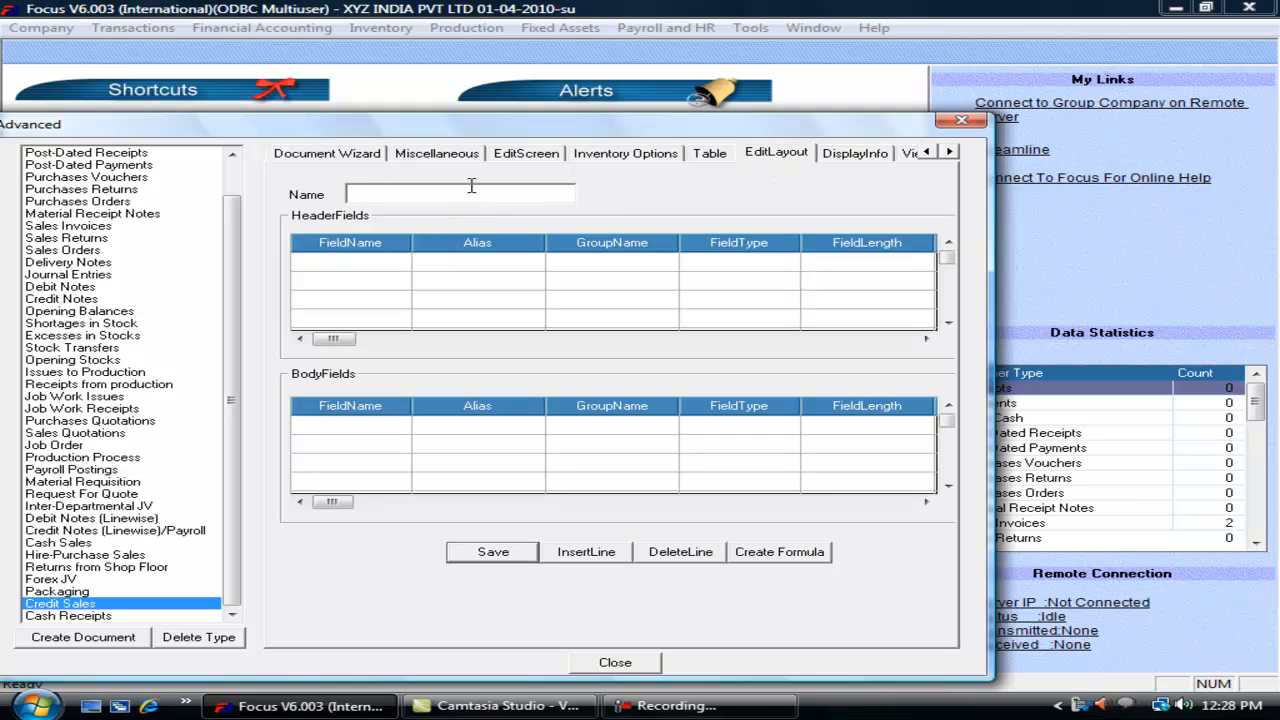
{"action": "type", "text": "Layout1"}
{"action": "left_click", "coordinate": [300, 264]}
{"action": "type", "text": "Narration"}
{"action": "key", "text": "Tab"}
{"action": "key", "text": "Tab"}
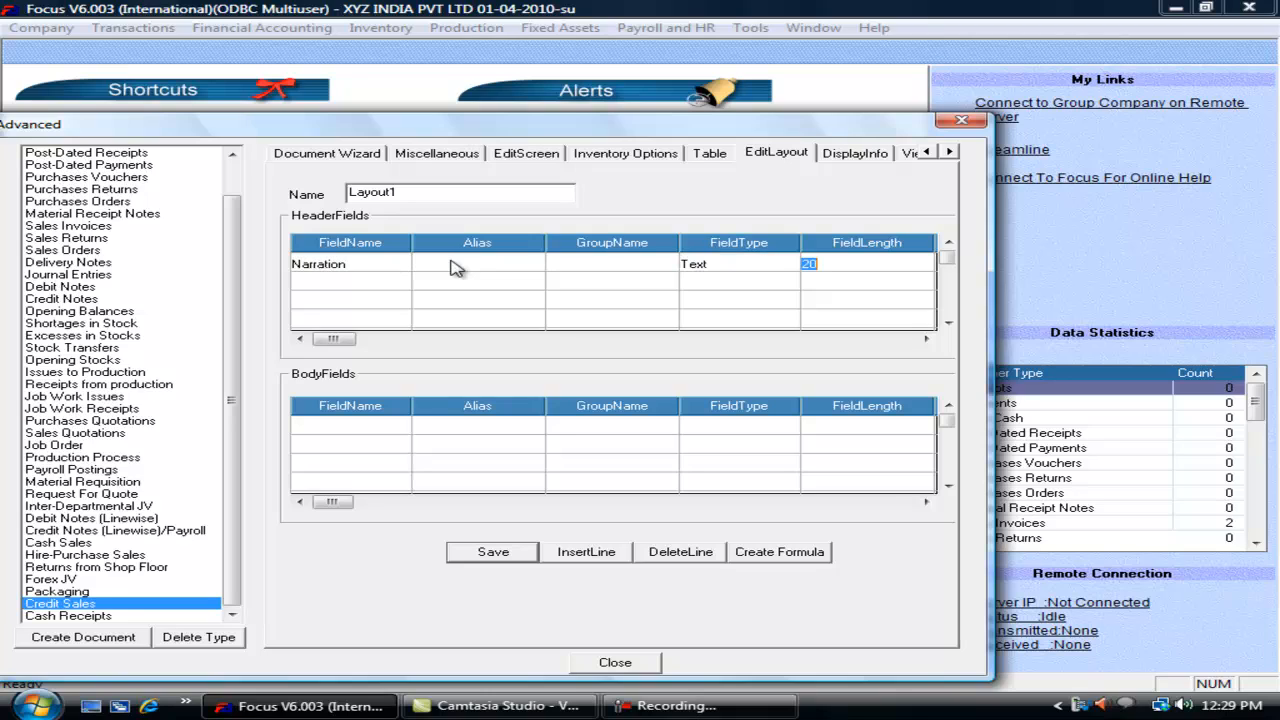
{"action": "type", "text": "60"}
{"action": "key", "text": "Tab"}
{"action": "key", "text": "Tab"}
{"action": "key", "text": "Tab"}
{"action": "key", "text": "Tab"}
{"action": "key", "text": "Tab"}
{"action": "key", "text": "Tab"}
{"action": "key", "text": "Tab"}
{"action": "key", "text": "Tab"}
{"action": "key", "text": "Tab"}
{"action": "key", "text": "Tab"}
{"action": "left_click", "coordinate": [500, 553]}
Step: On the screen editor, add an Others line with rounding 0.01 positioned After Gross
{"action": "left_click", "coordinate": [546, 158]}
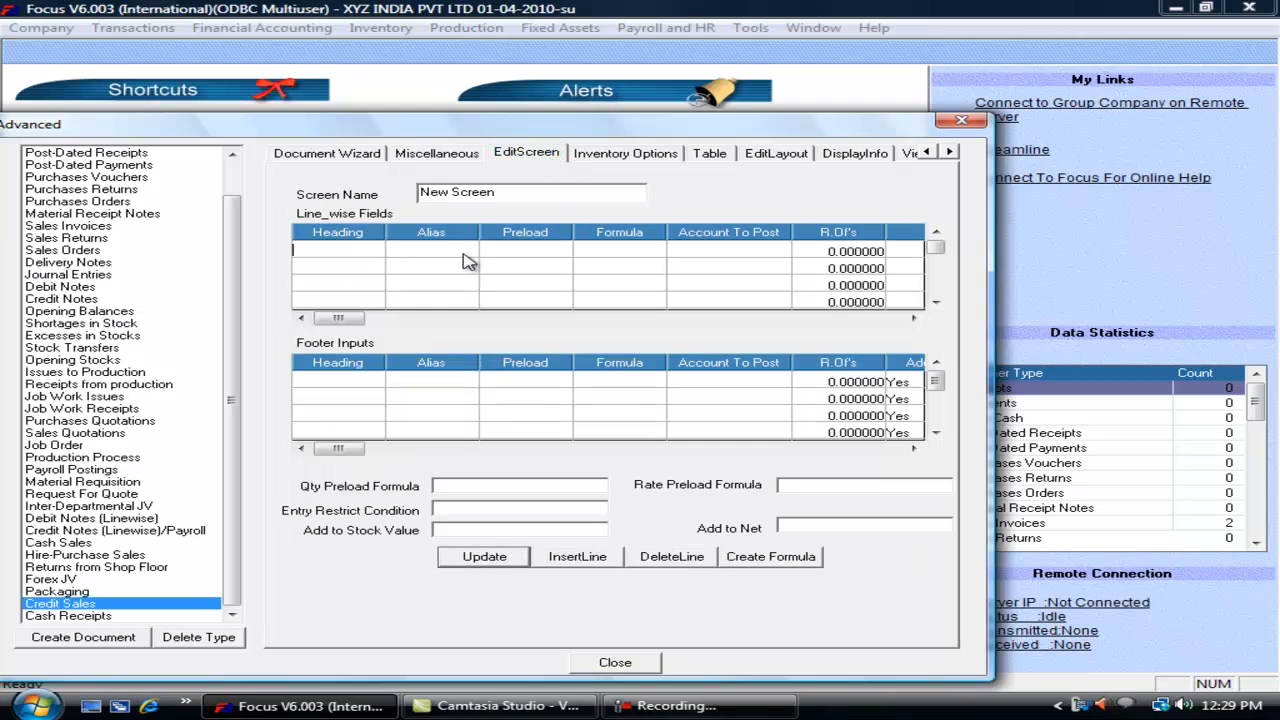
{"action": "type", "text": "Others"}
{"action": "key", "text": "Tab"}
{"action": "key", "text": "Tab"}
{"action": "key", "text": "Tab"}
{"action": "type", "text": "0.0"}
{"action": "key", "text": "Tab"}
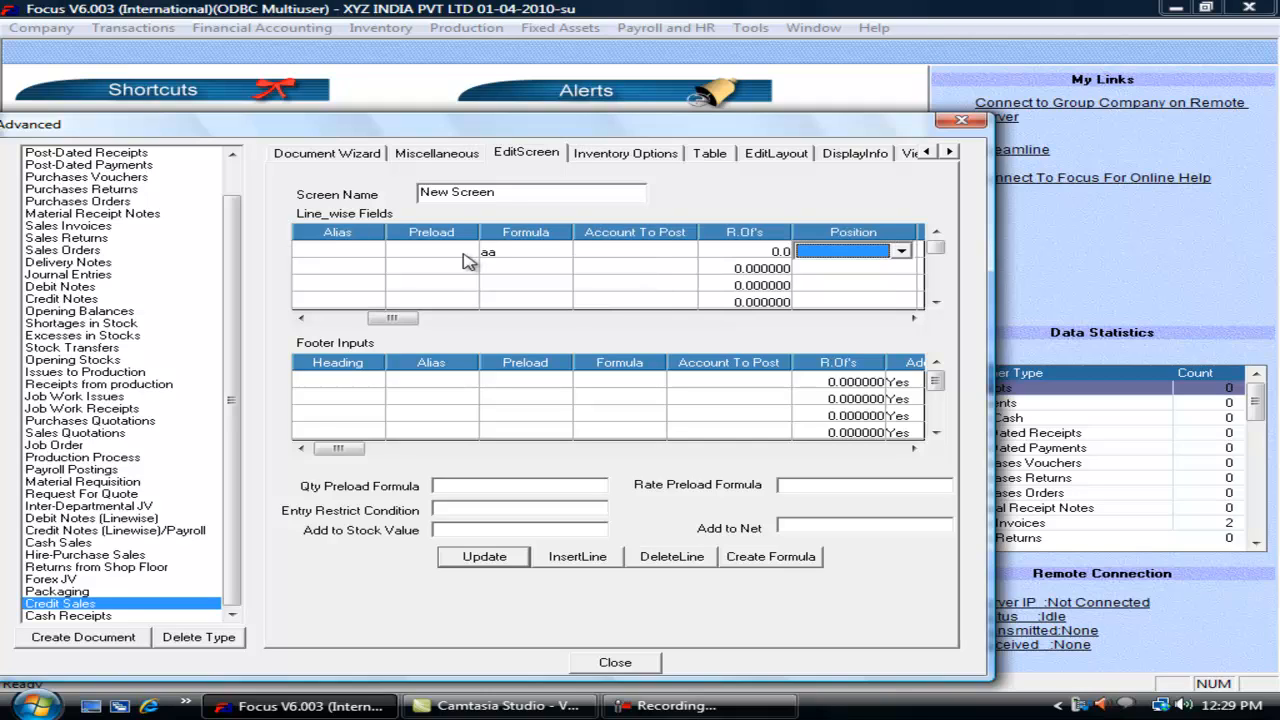
{"action": "key", "text": "shift+Tab"}
{"action": "type", "text": "1"}
{"action": "key", "text": "Tab"}
{"action": "key", "text": "Down"}
{"action": "key", "text": "Tab"}
{"action": "key", "text": "Tab"}
{"action": "key", "text": "Tab"}
{"action": "key", "text": "Tab"}
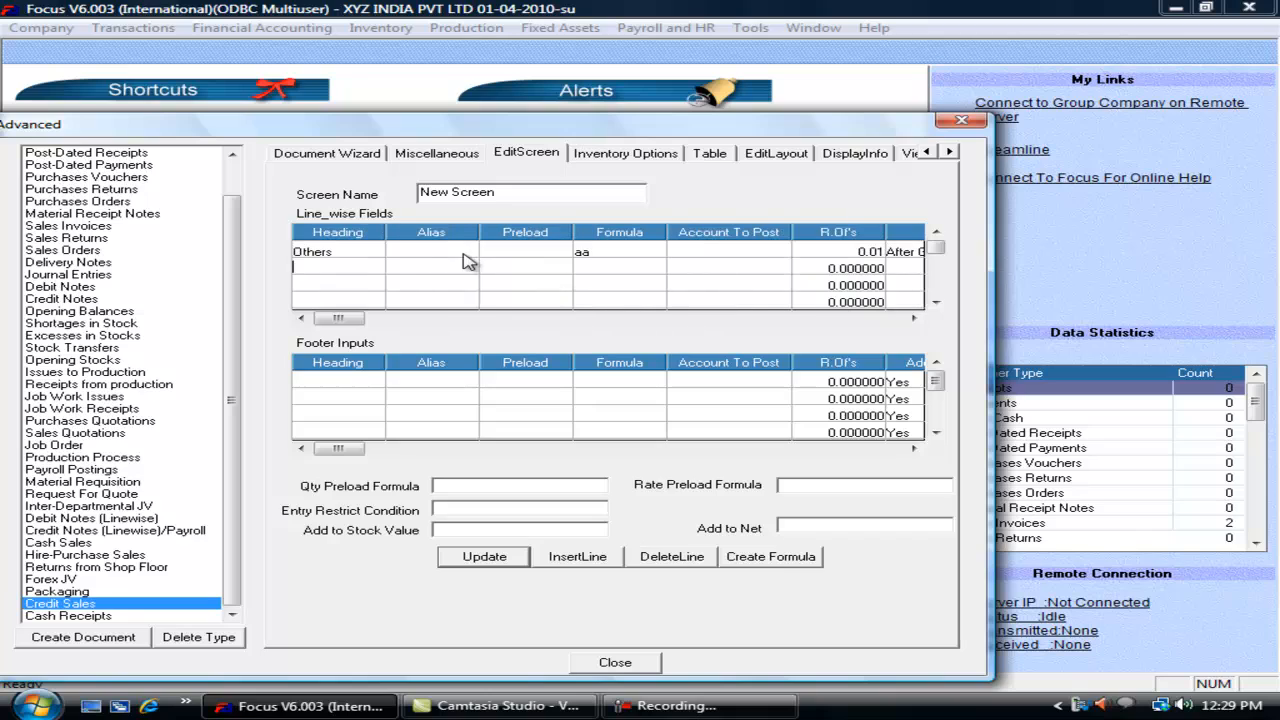
Step: Rename the screen to Screen1, save it, and update and close the Credit Sales settings
{"action": "left_click_drag", "start_coordinate": [432, 199], "coordinate": [540, 198]}
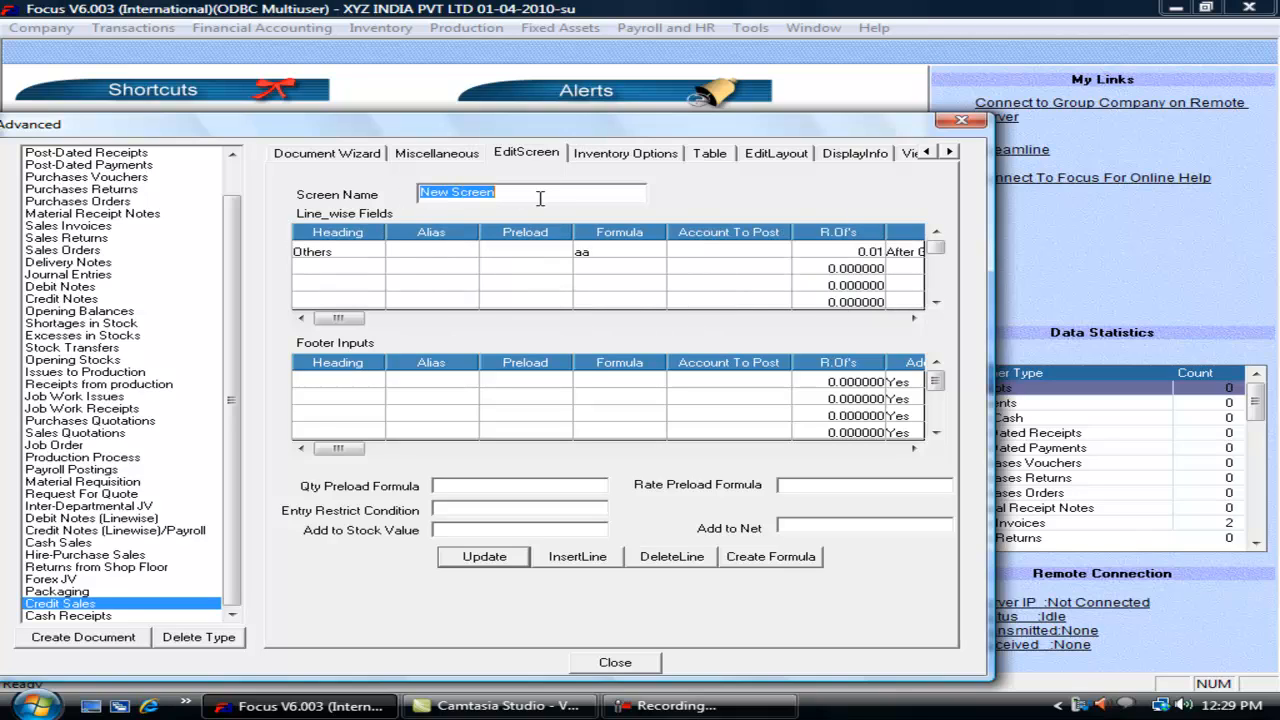
{"action": "type", "text": "S"}
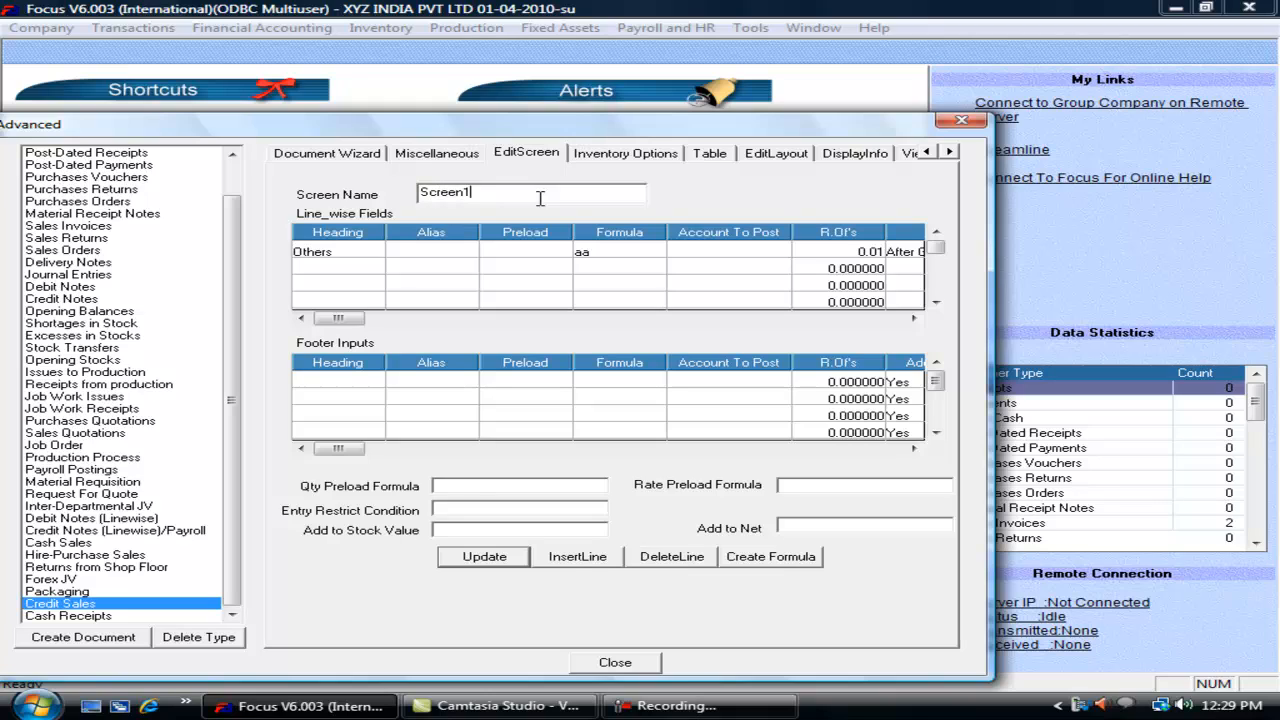
{"action": "left_click", "coordinate": [475, 558]}
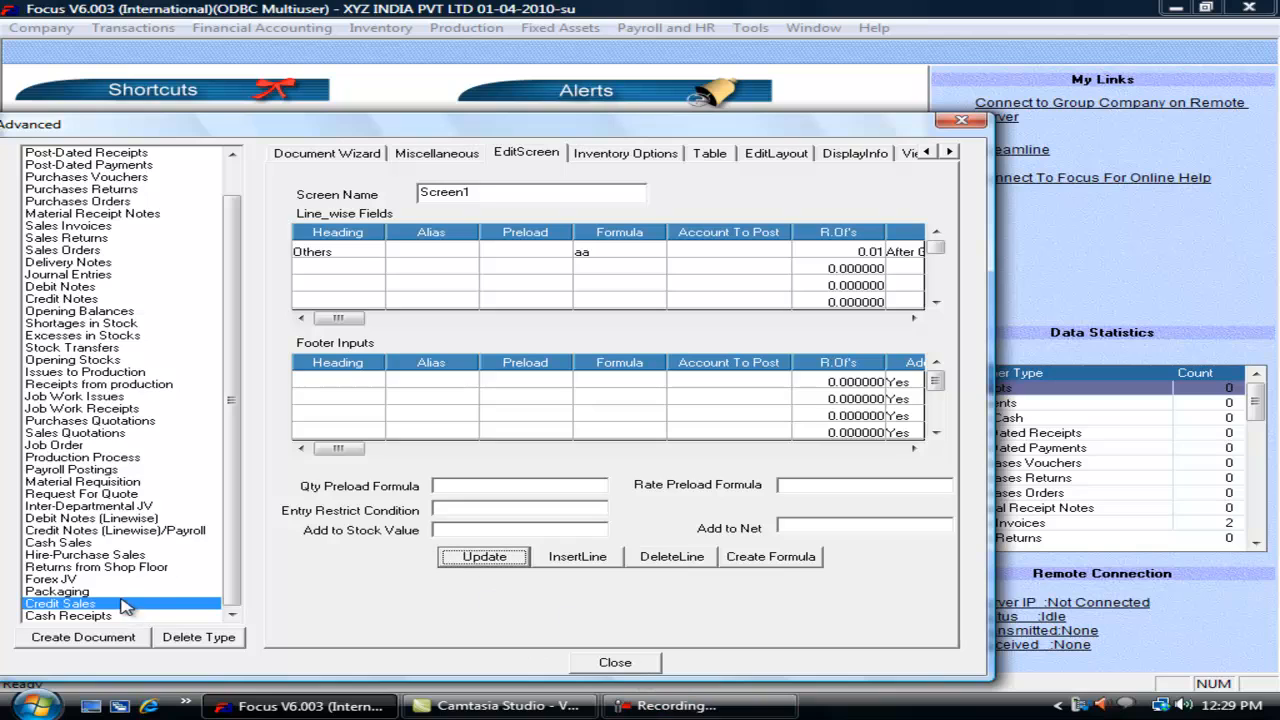
{"action": "left_click", "coordinate": [345, 153]}
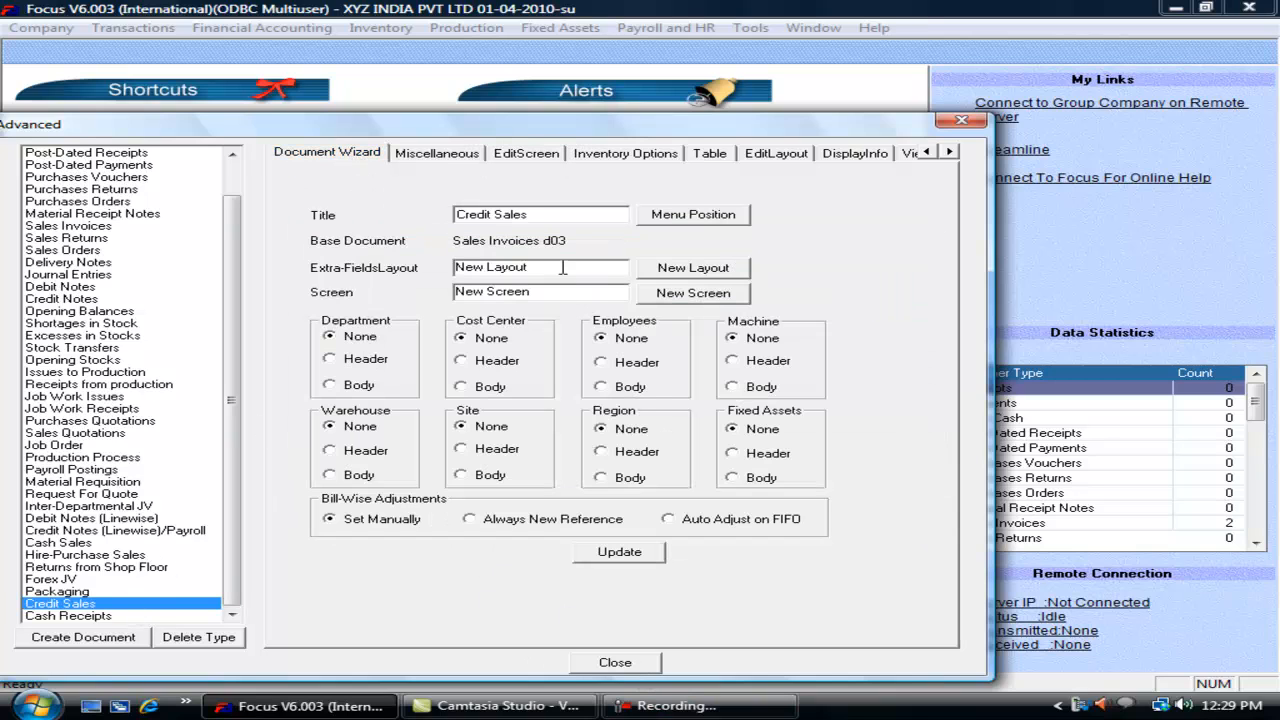
{"action": "left_click", "coordinate": [619, 552]}
{"action": "left_click", "coordinate": [615, 662]}
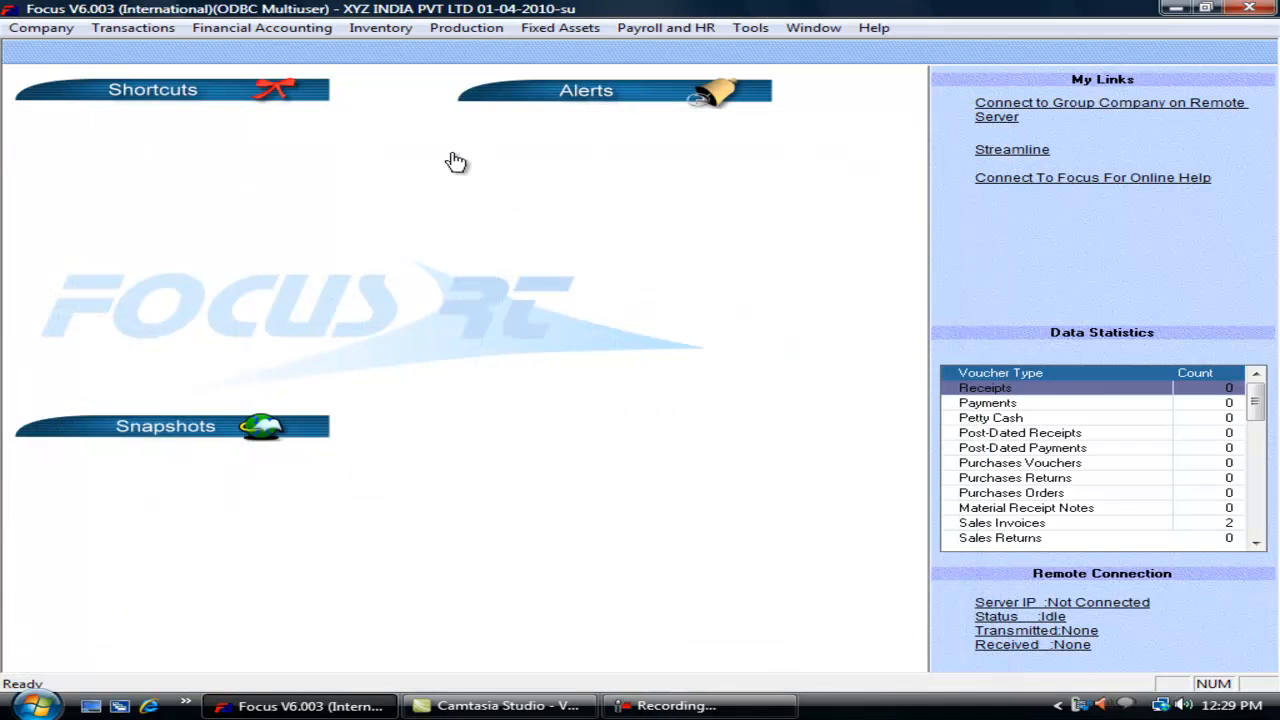
Step: Reopen the Voucher Wizard and select the Credit Sales voucher type
{"action": "left_click", "coordinate": [135, 30]}
{"action": "mouse_move", "coordinate": [271, 316]}
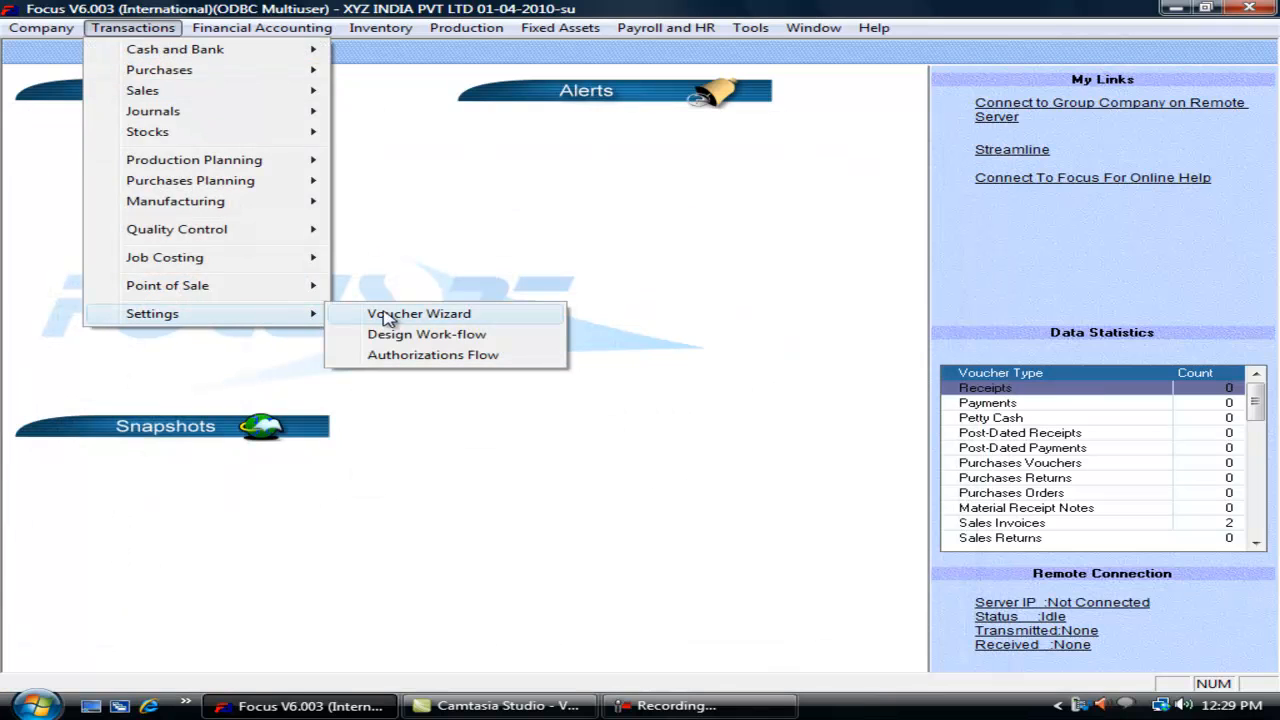
{"action": "left_click", "coordinate": [388, 316]}
{"action": "scroll", "coordinate": [228, 320], "scroll_direction": "down", "scroll_amount": 1}
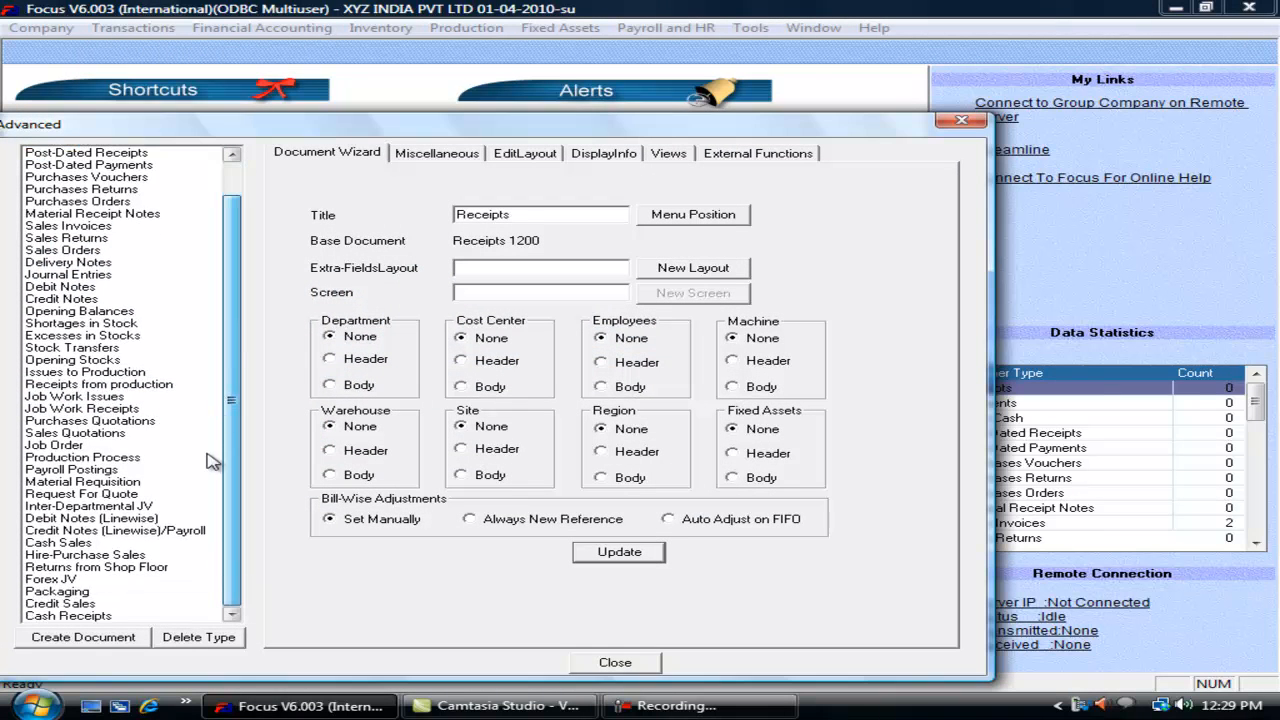
{"action": "left_click", "coordinate": [100, 603]}
Step: Confirm Credit Sales uses Layout1 as its extra-fields layout and Screen1 as its screen
{"action": "left_click", "coordinate": [536, 270]}
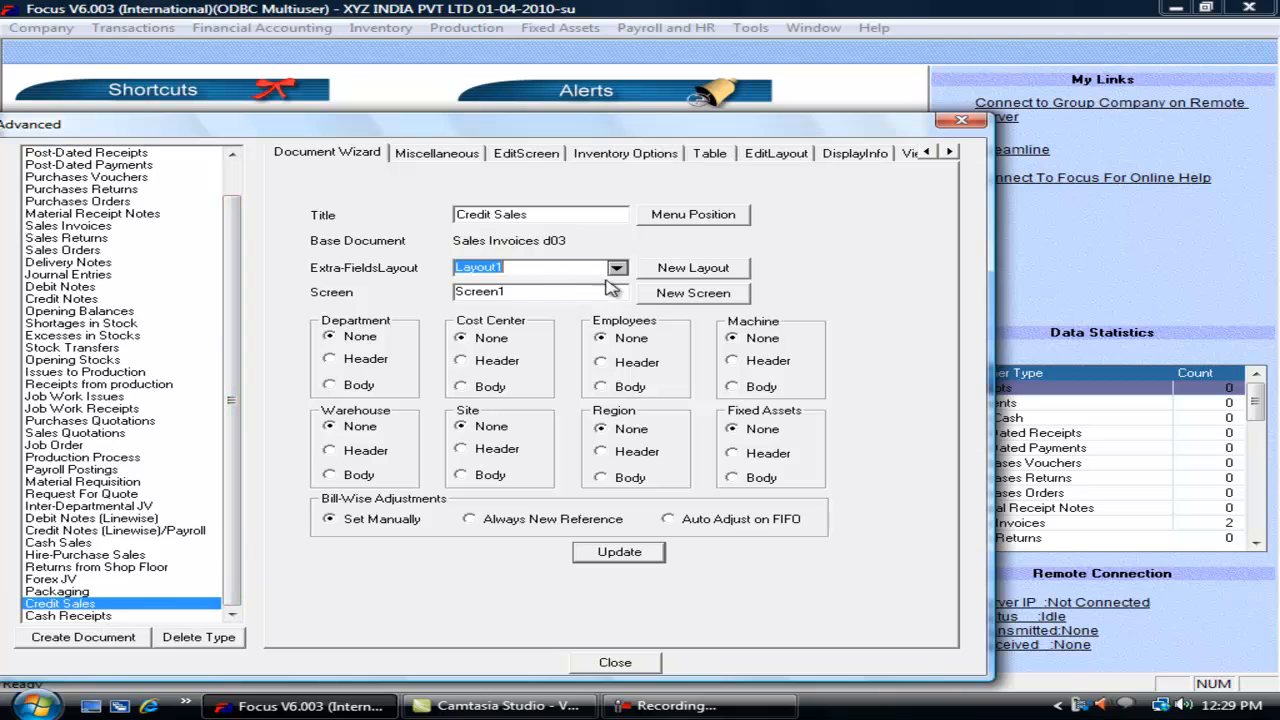
{"action": "left_click", "coordinate": [517, 294]}
{"action": "left_click", "coordinate": [538, 271]}
{"action": "left_click", "coordinate": [530, 292]}
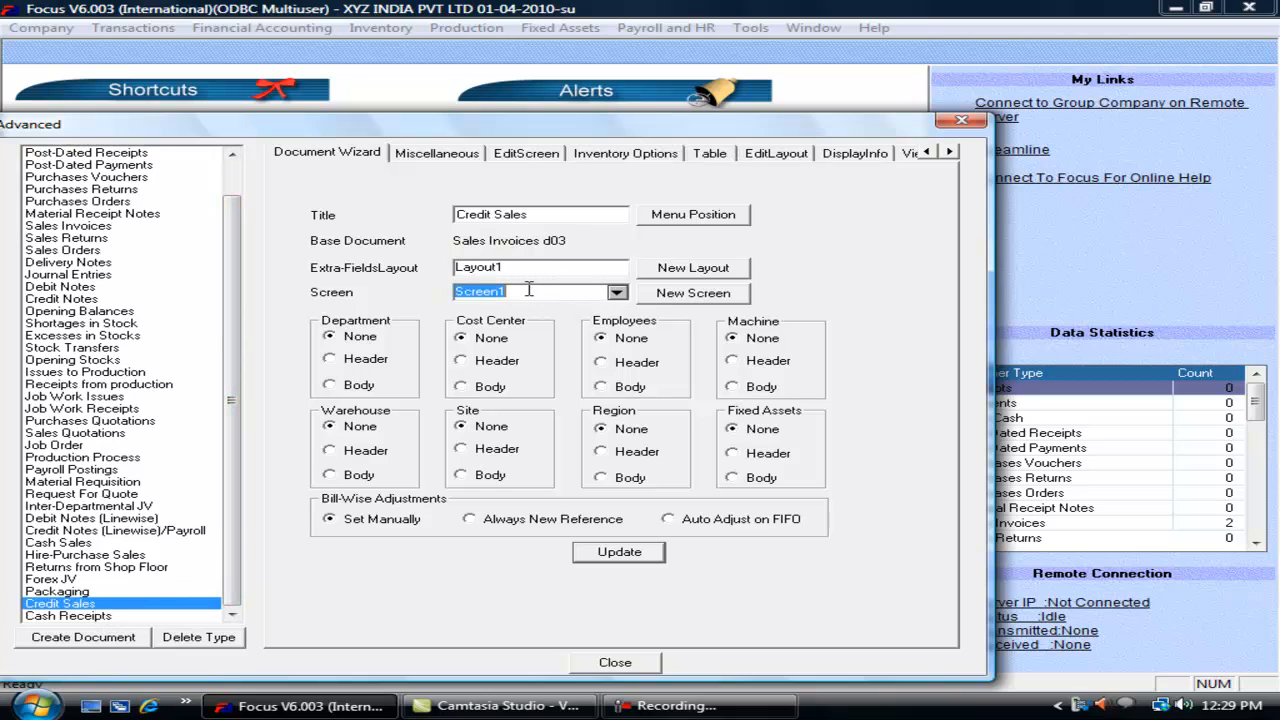
{"action": "left_click", "coordinate": [576, 267]}
{"action": "left_click", "coordinate": [617, 267]}
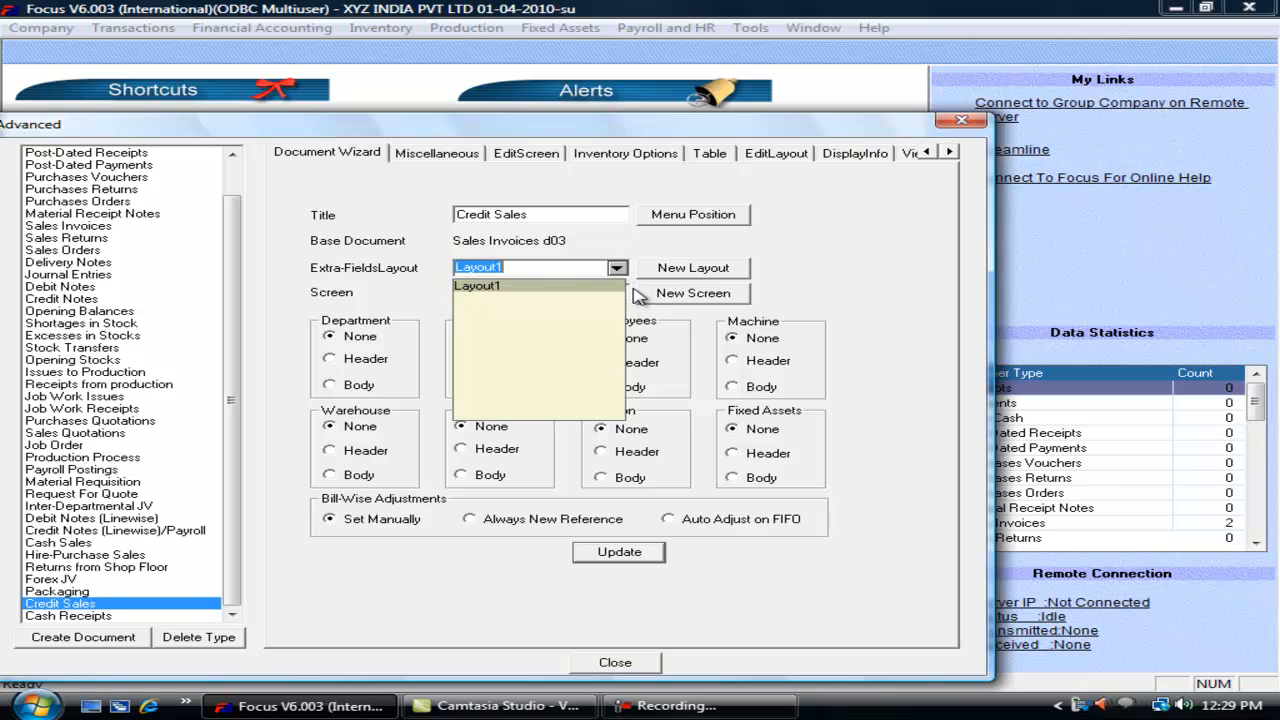
{"action": "type", "text": "s"}
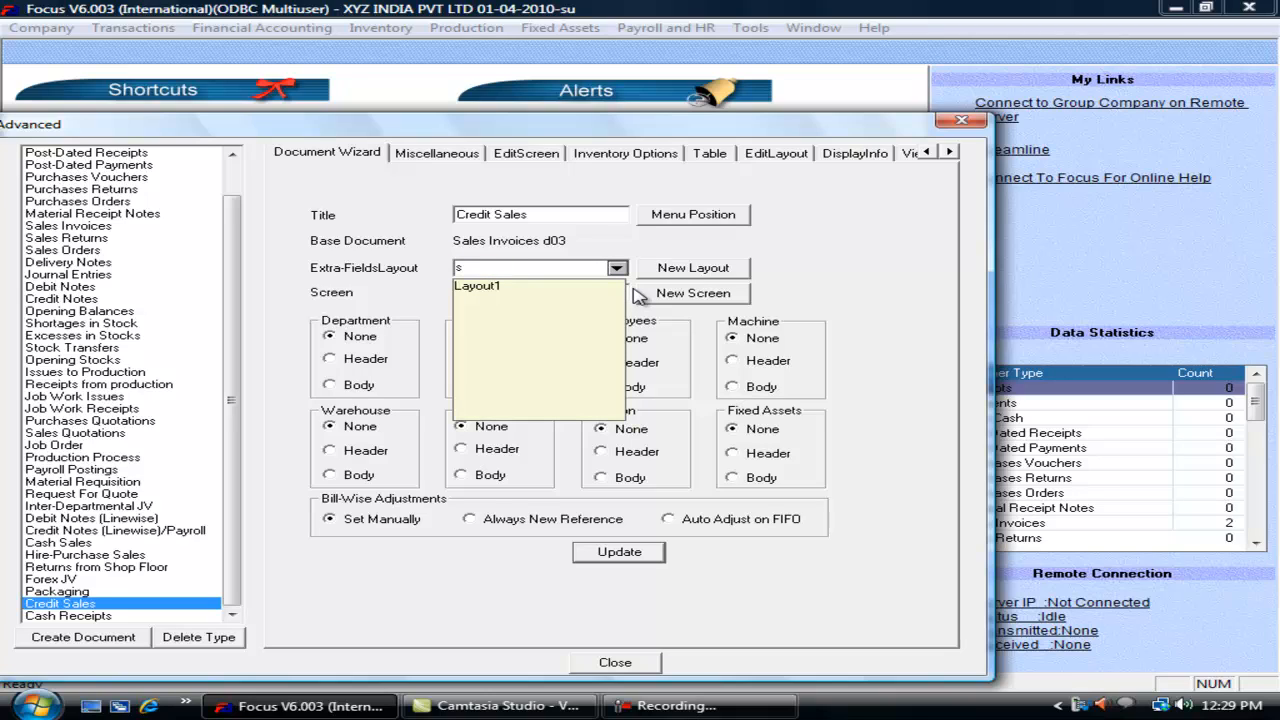
{"action": "left_click", "coordinate": [495, 286]}
{"action": "left_click", "coordinate": [617, 292]}
{"action": "left_click", "coordinate": [617, 292]}
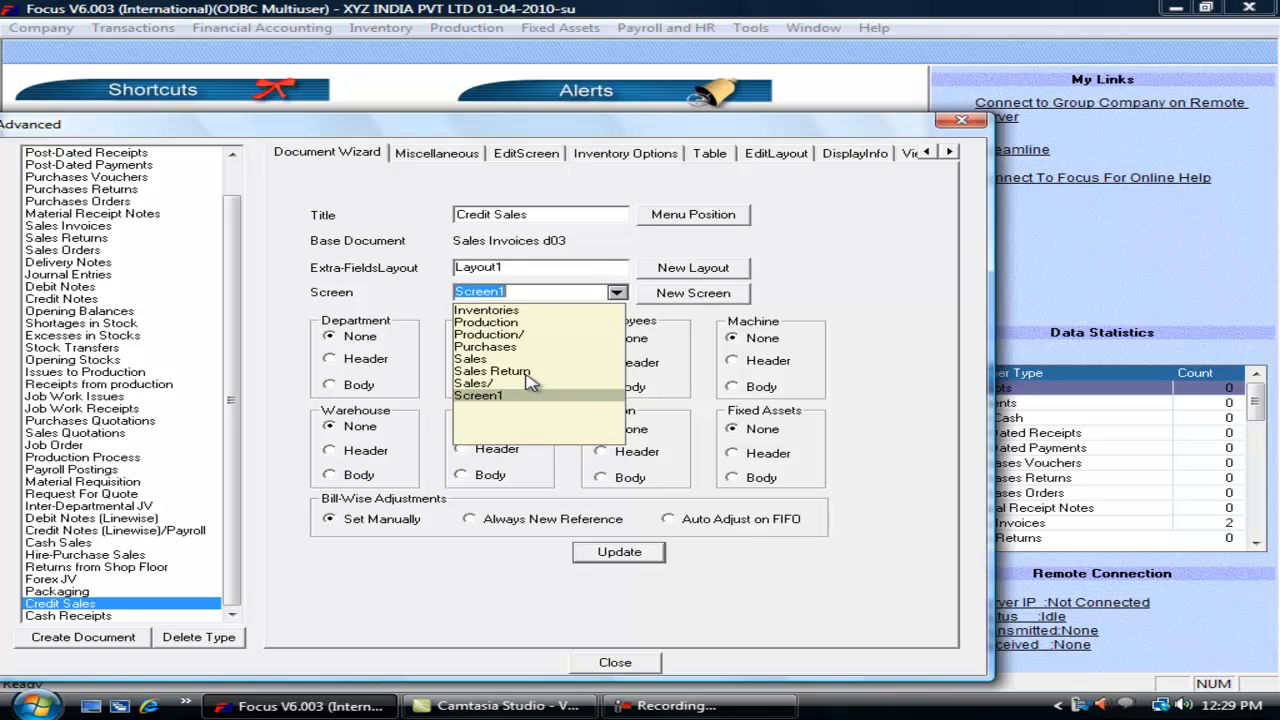
{"action": "key", "text": "Tab"}
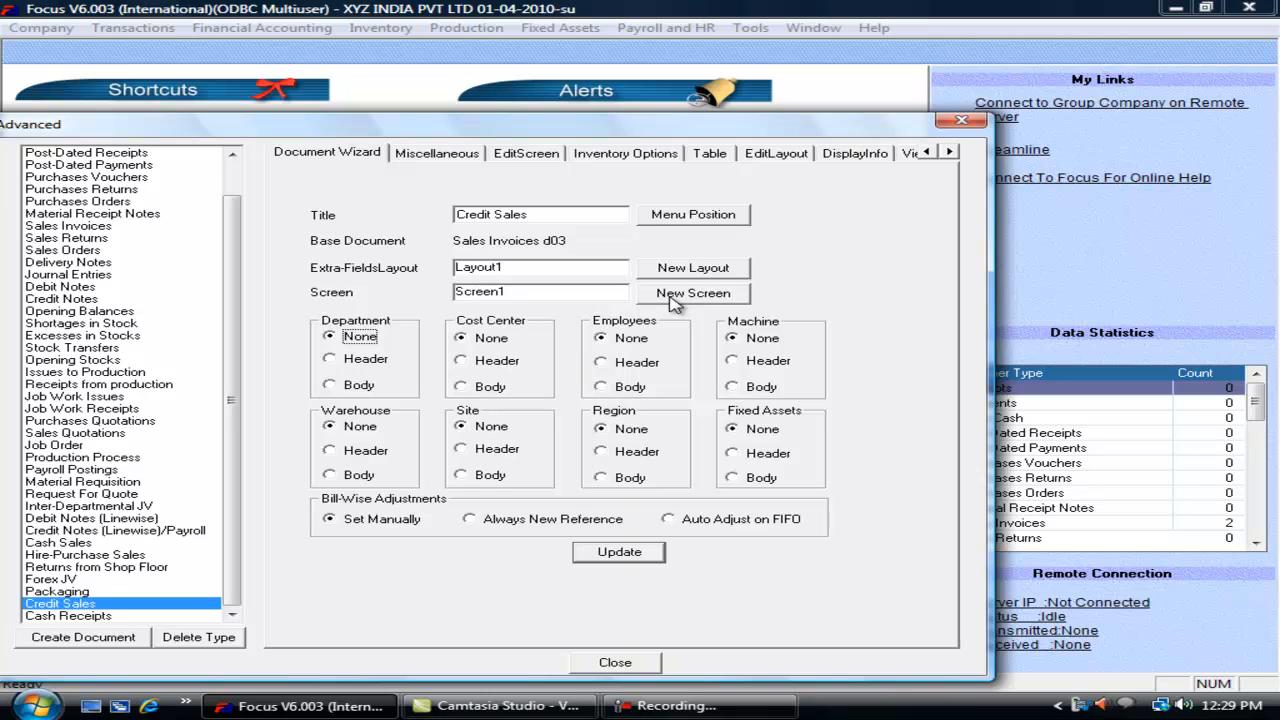
Step: View the Layout1 definition, then switch to the Cash Receipts main settings
{"action": "left_click", "coordinate": [771, 160]}
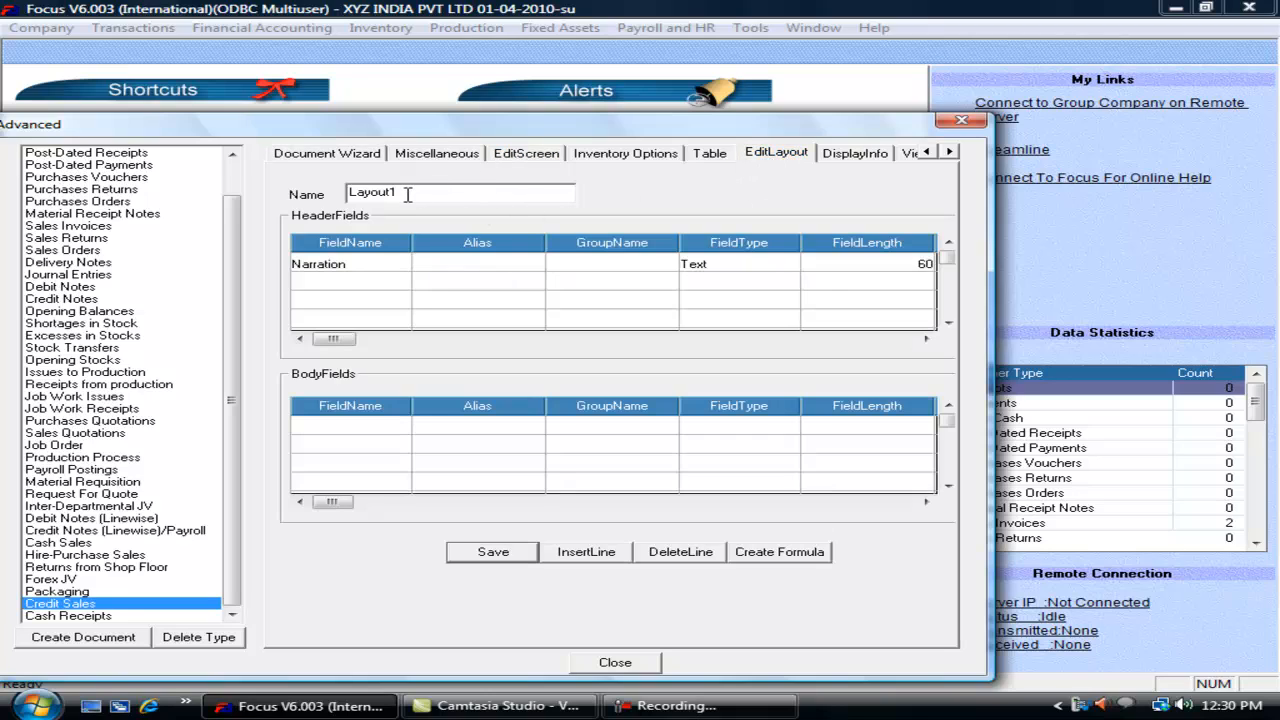
{"action": "left_click_drag", "start_coordinate": [403, 192], "coordinate": [350, 194]}
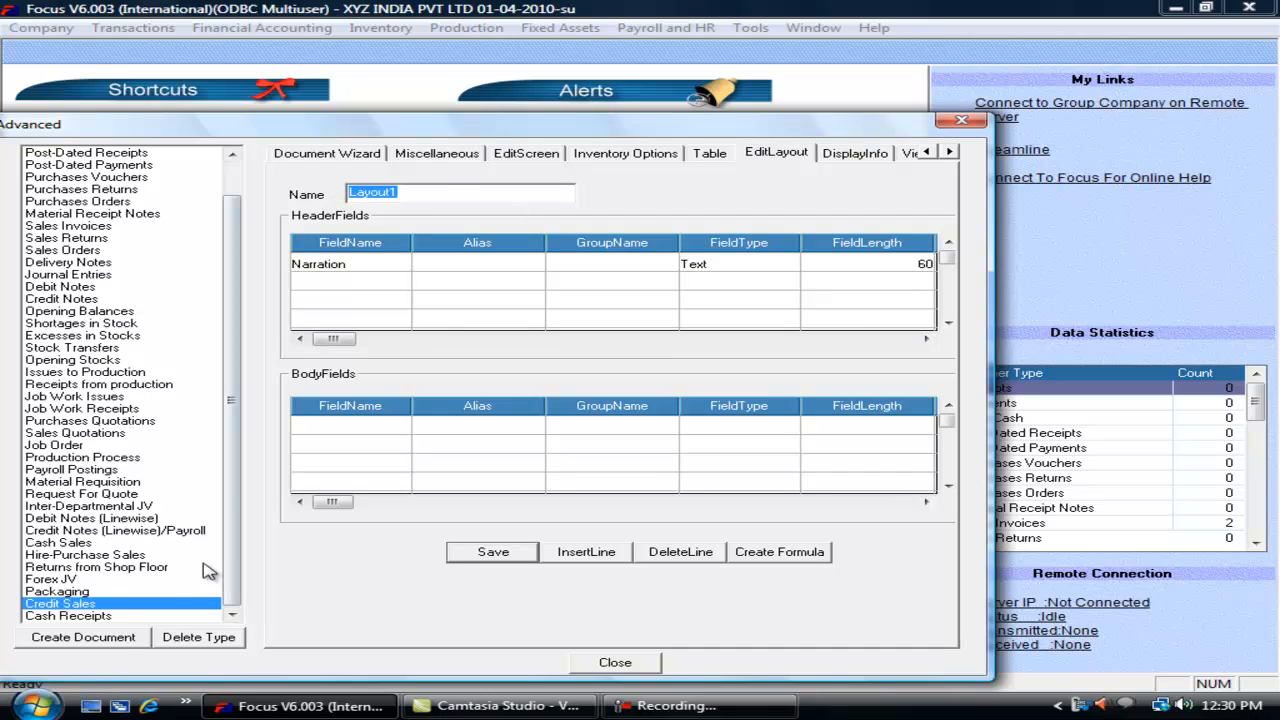
{"action": "left_click", "coordinate": [113, 617]}
{"action": "left_click", "coordinate": [327, 153]}
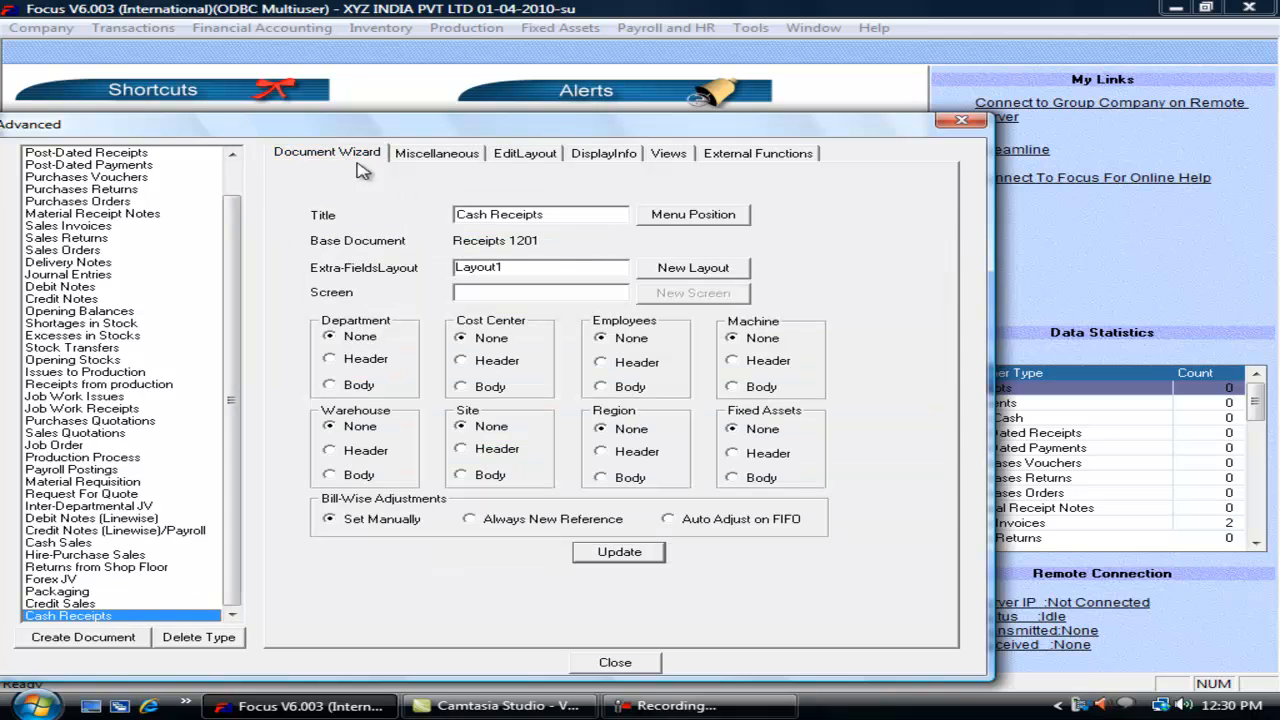
{"action": "left_click", "coordinate": [527, 268]}
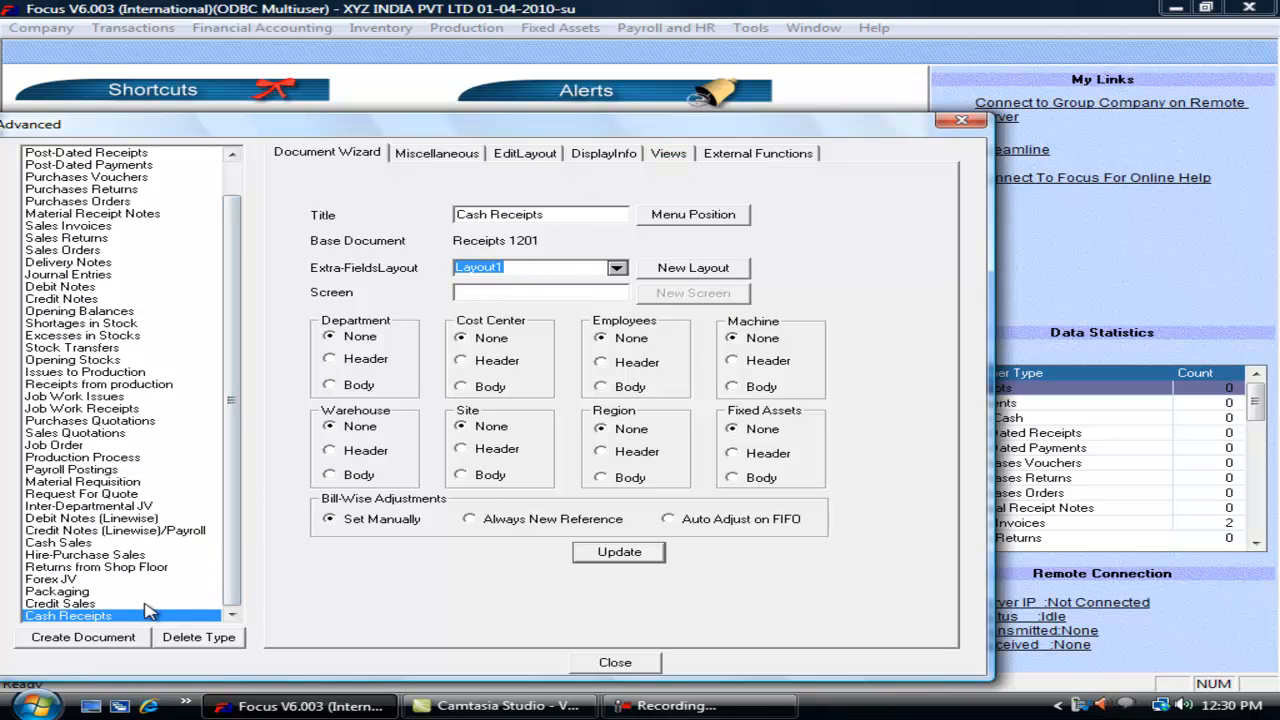
{"action": "left_click", "coordinate": [618, 270]}
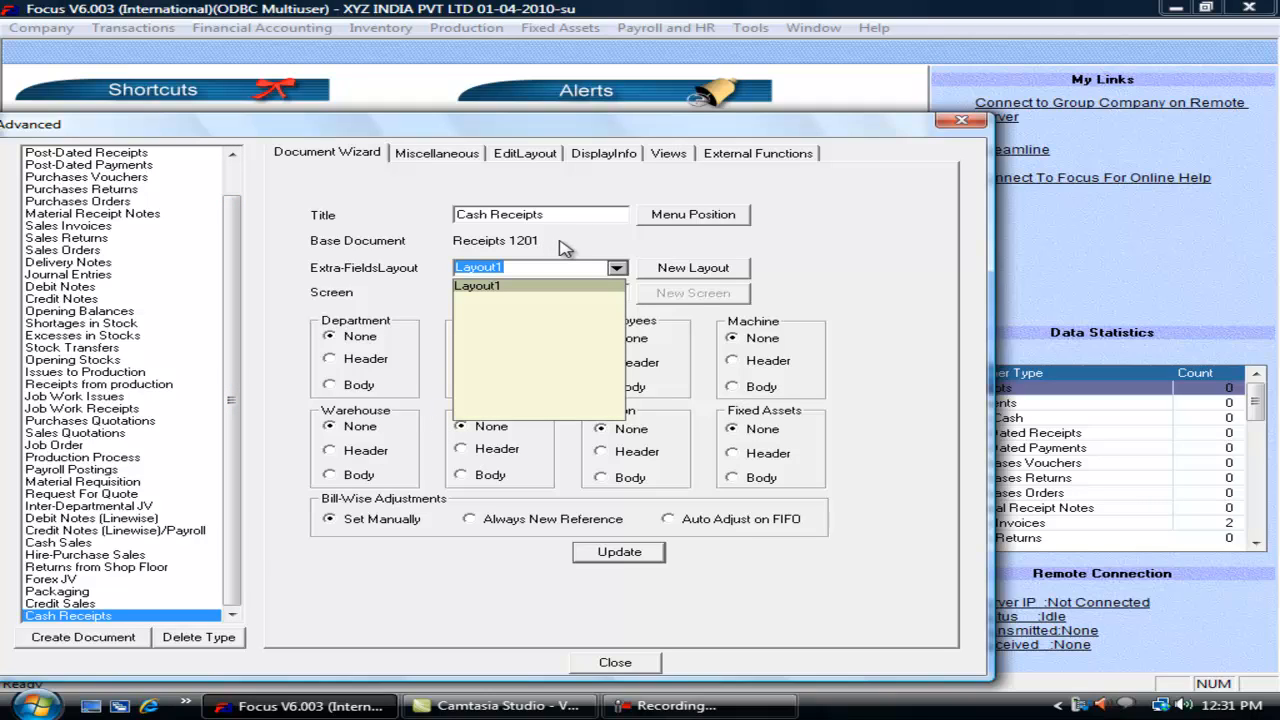
{"action": "key", "text": "Tab"}
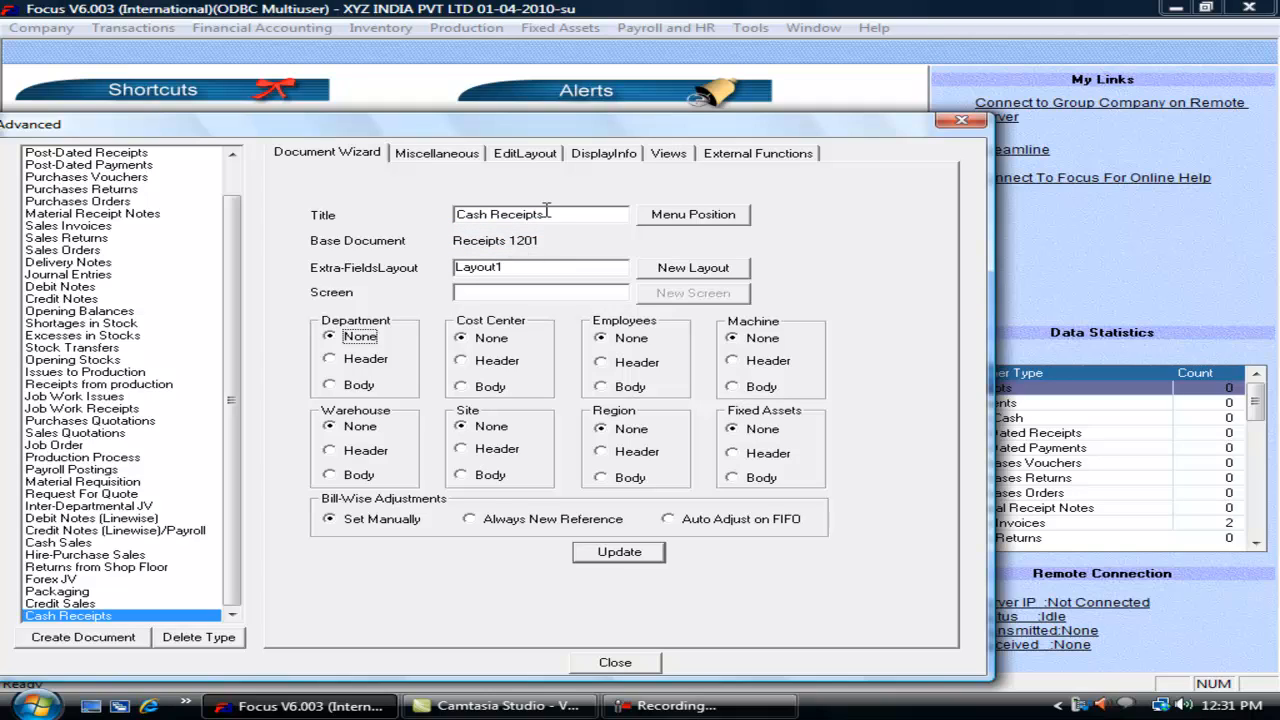
{"action": "left_click_drag", "start_coordinate": [555, 217], "coordinate": [408, 220]}
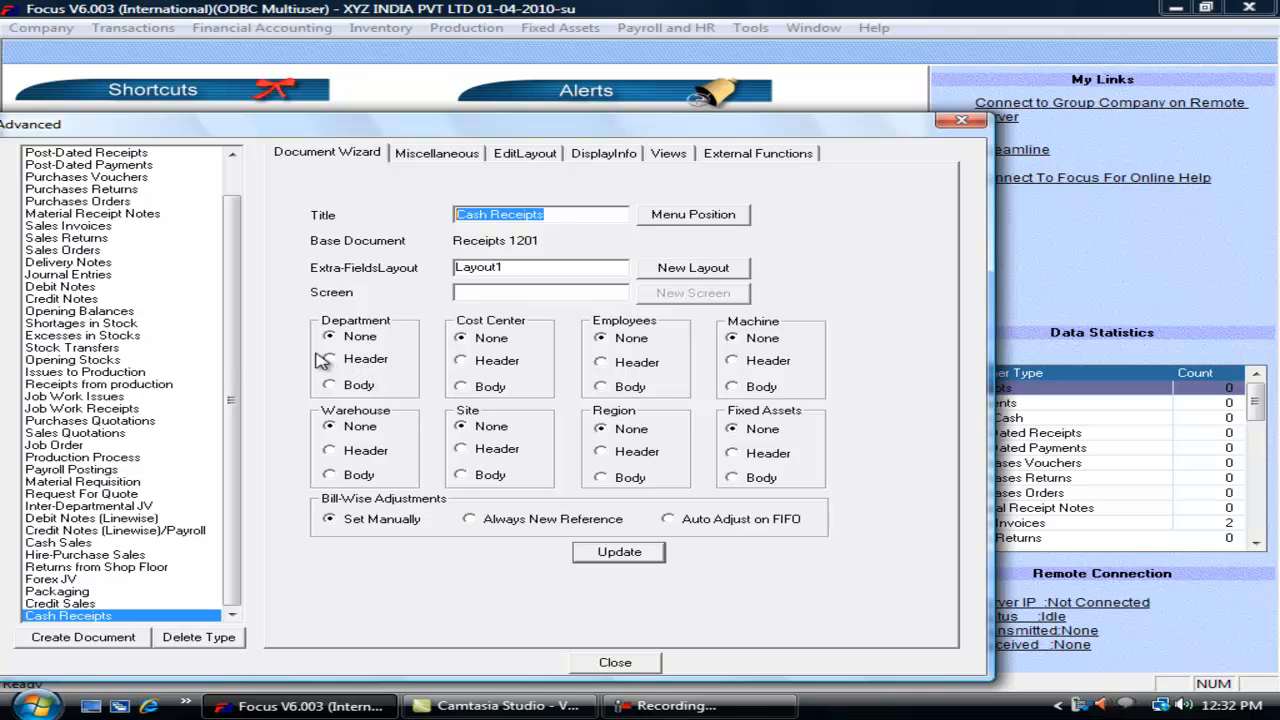
{"action": "scroll", "coordinate": [237, 260], "scroll_direction": "up", "scroll_amount": 1}
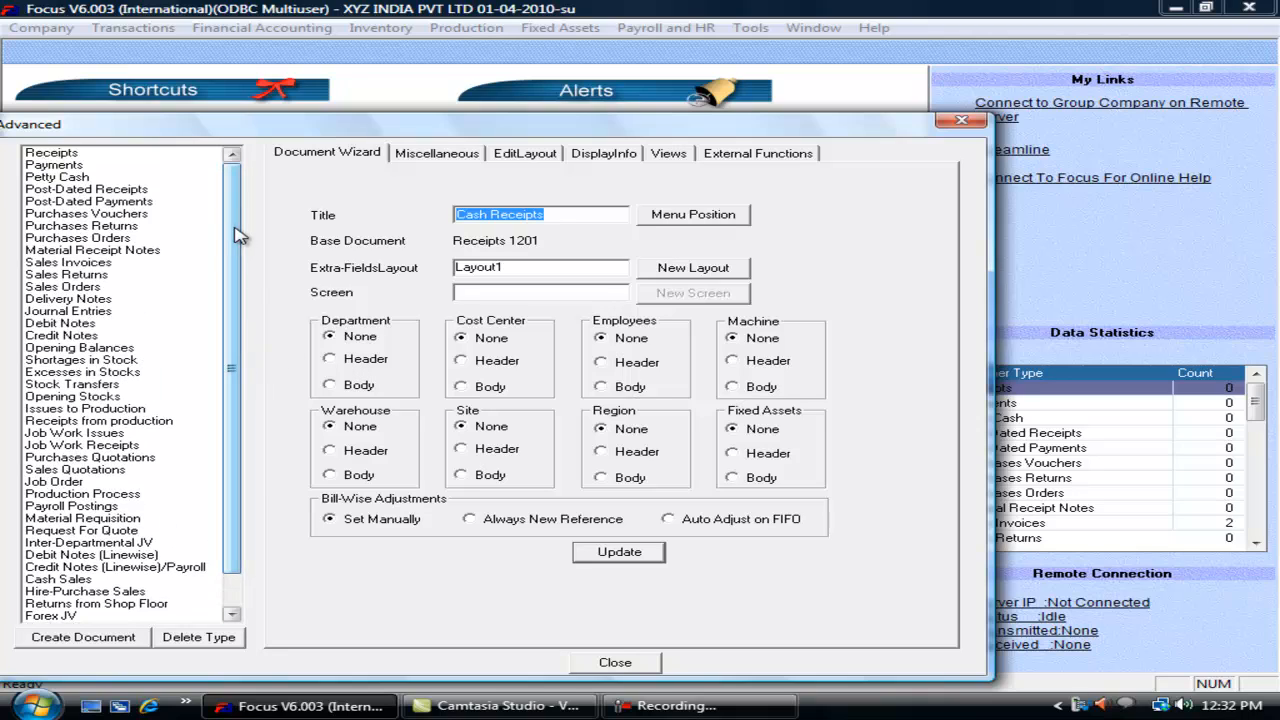
Step: Set Department to Header for the Payments voucher type and save it
{"action": "left_click", "coordinate": [84, 166]}
{"action": "left_click", "coordinate": [352, 362]}
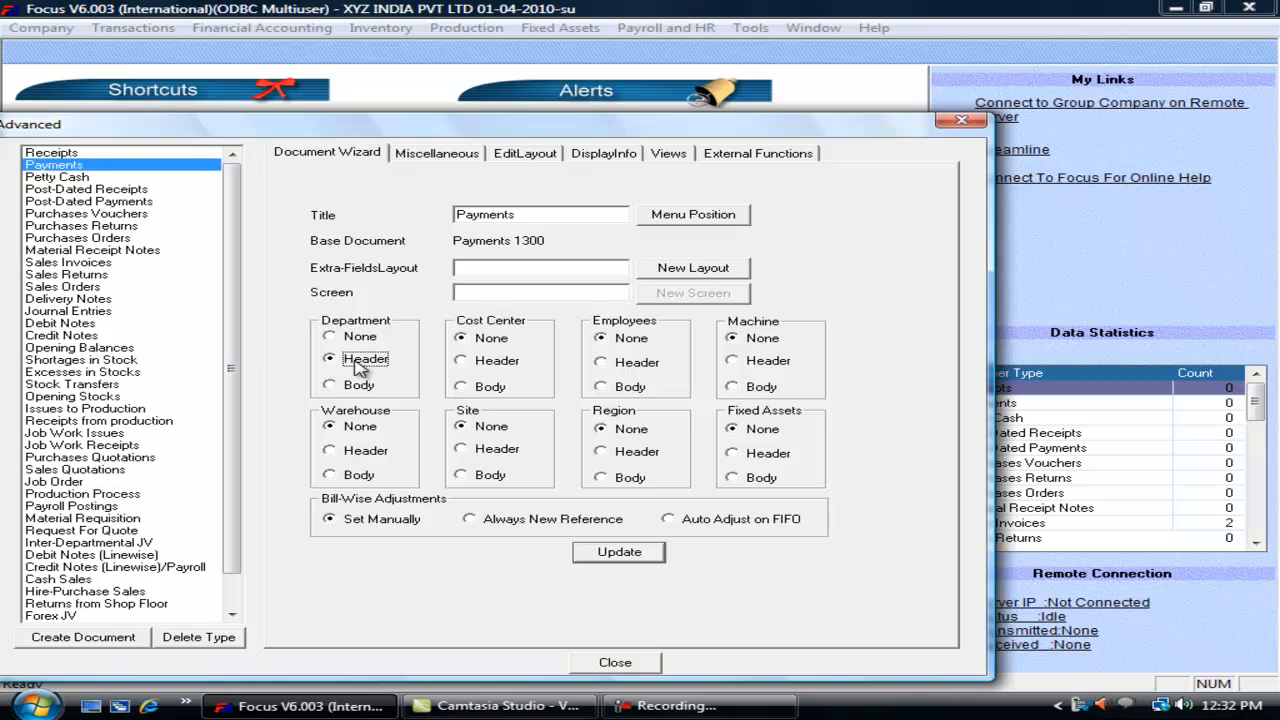
{"action": "left_click", "coordinate": [622, 556]}
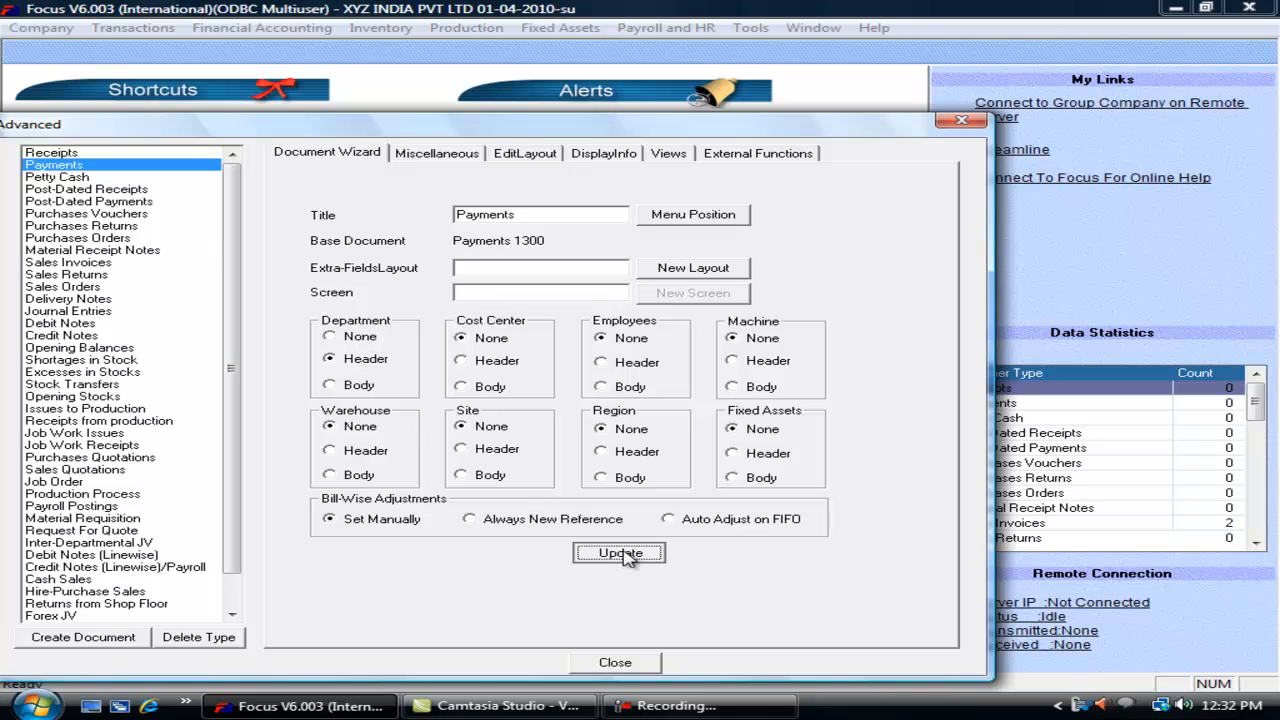
{"action": "left_click", "coordinate": [618, 663]}
Step: Start a new payment and check its header Department list offers Dept 1, then discard it
{"action": "left_click", "coordinate": [138, 28]}
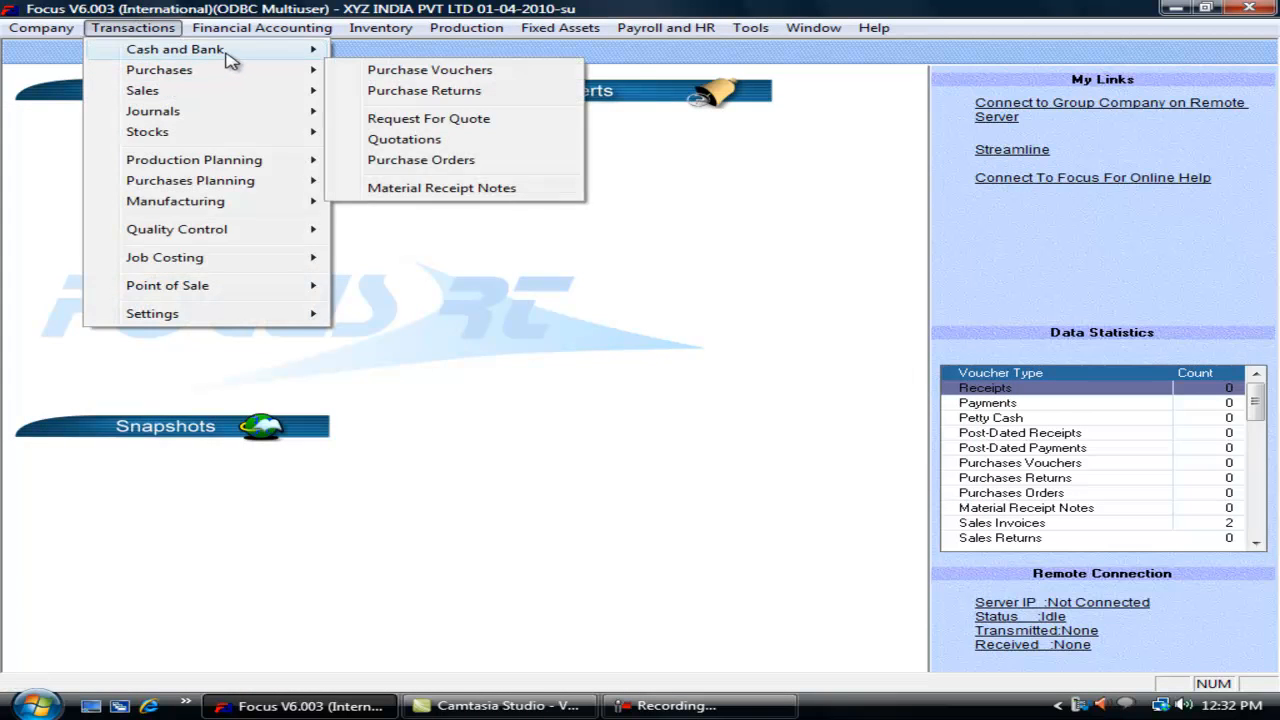
{"action": "mouse_move", "coordinate": [226, 50]}
{"action": "left_click", "coordinate": [393, 70]}
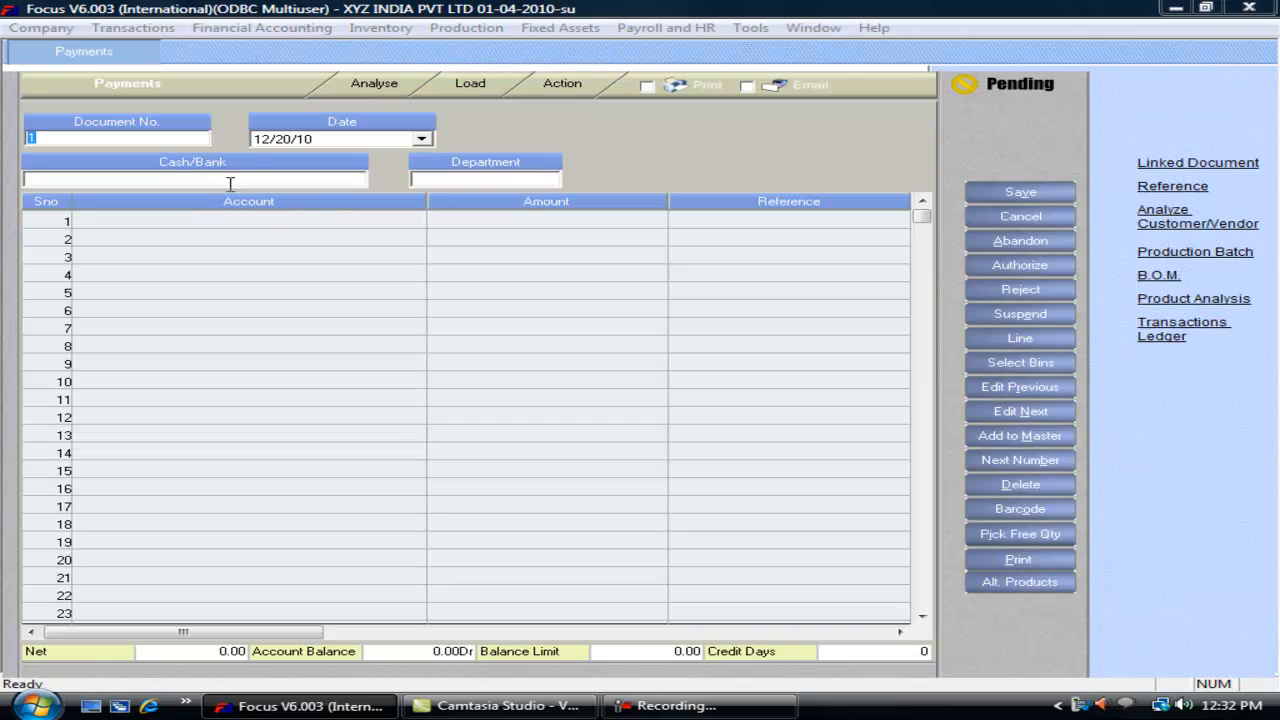
{"action": "left_click", "coordinate": [479, 179]}
{"action": "left_click", "coordinate": [546, 179]}
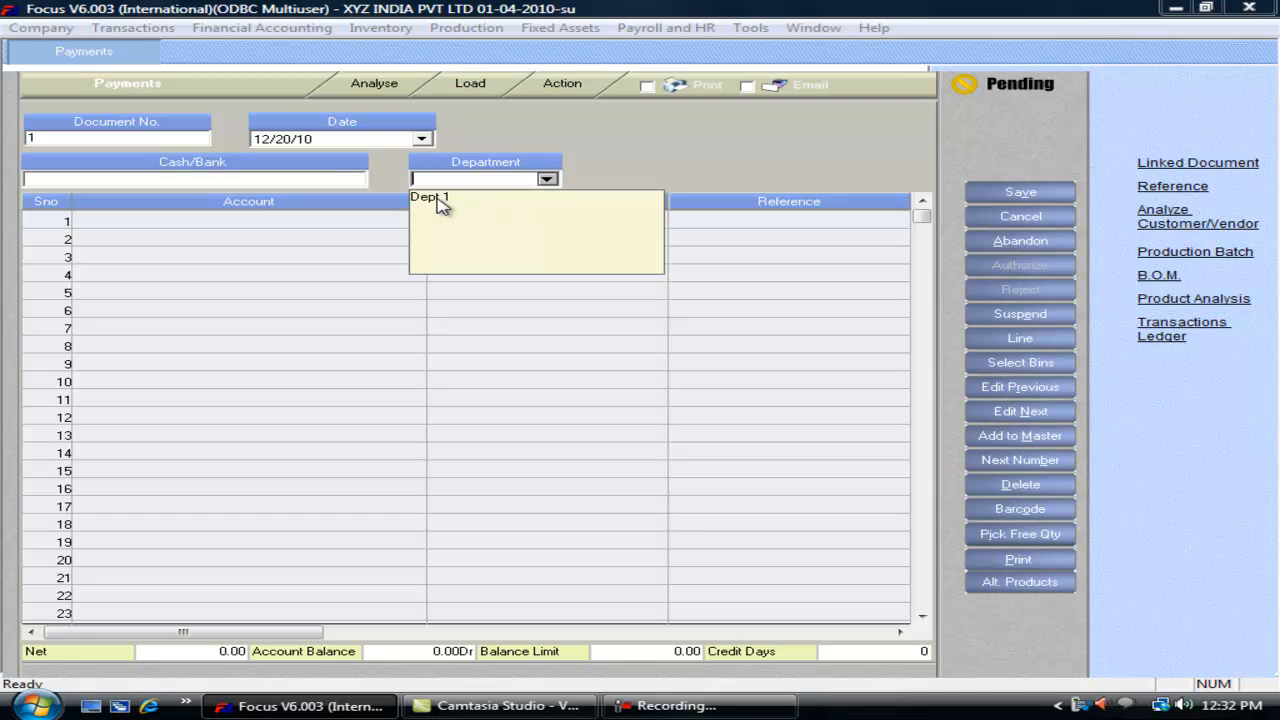
{"action": "key", "text": "Escape"}
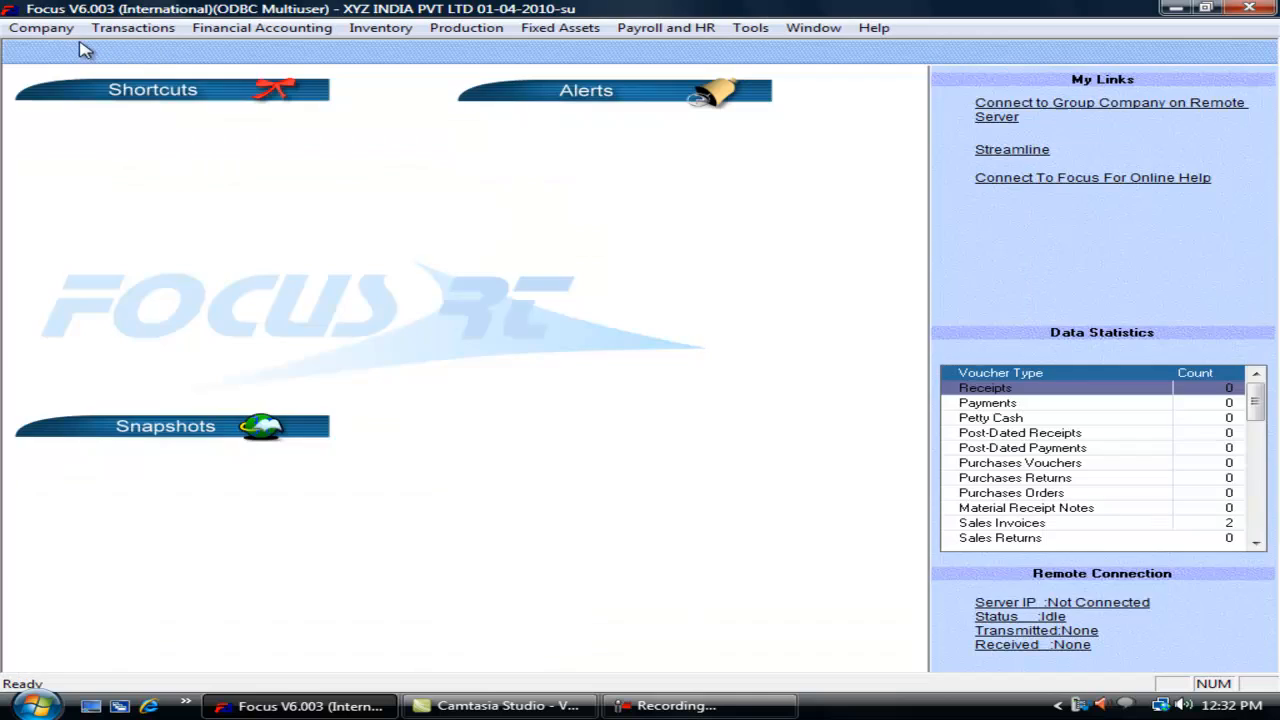
Step: Check the Department master list under Company > Create Masters
{"action": "left_click", "coordinate": [40, 27]}
{"action": "mouse_move", "coordinate": [171, 312]}
{"action": "left_click", "coordinate": [363, 450]}
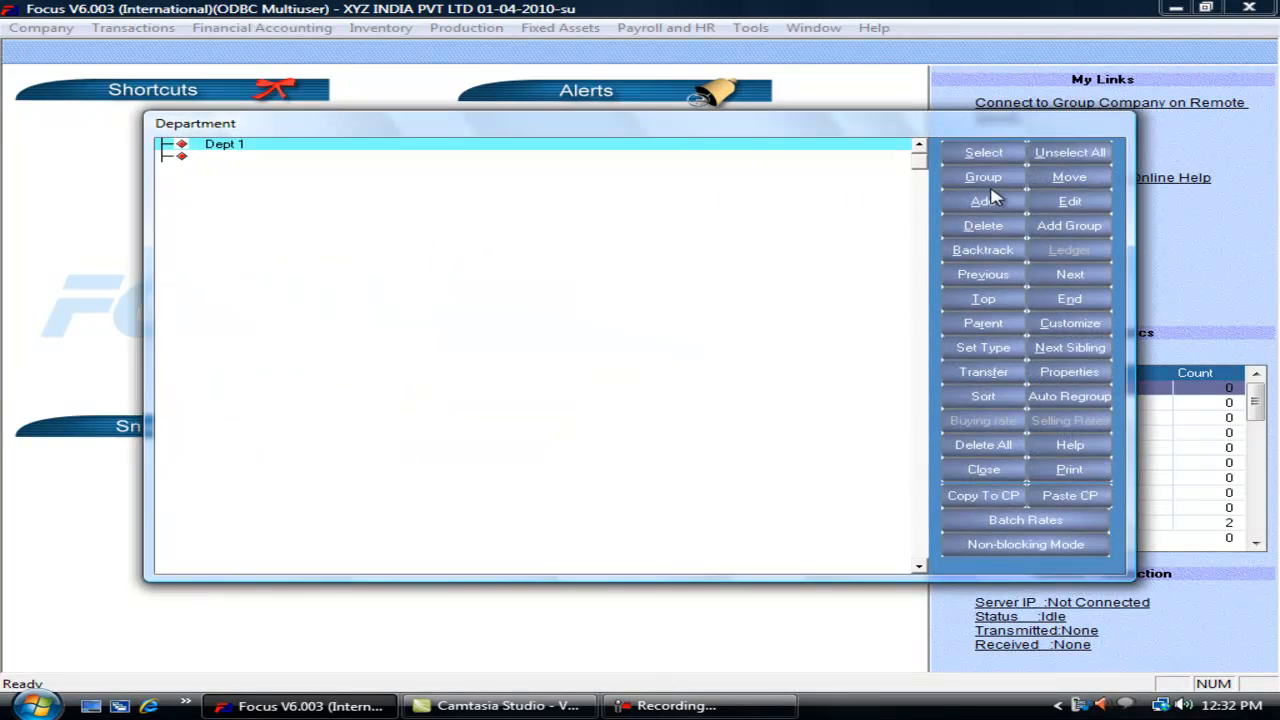
{"action": "key", "text": "Escape"}
Step: In the Voucher Wizard, set Payments to take Department in the body, then update and close
{"action": "left_click", "coordinate": [133, 27]}
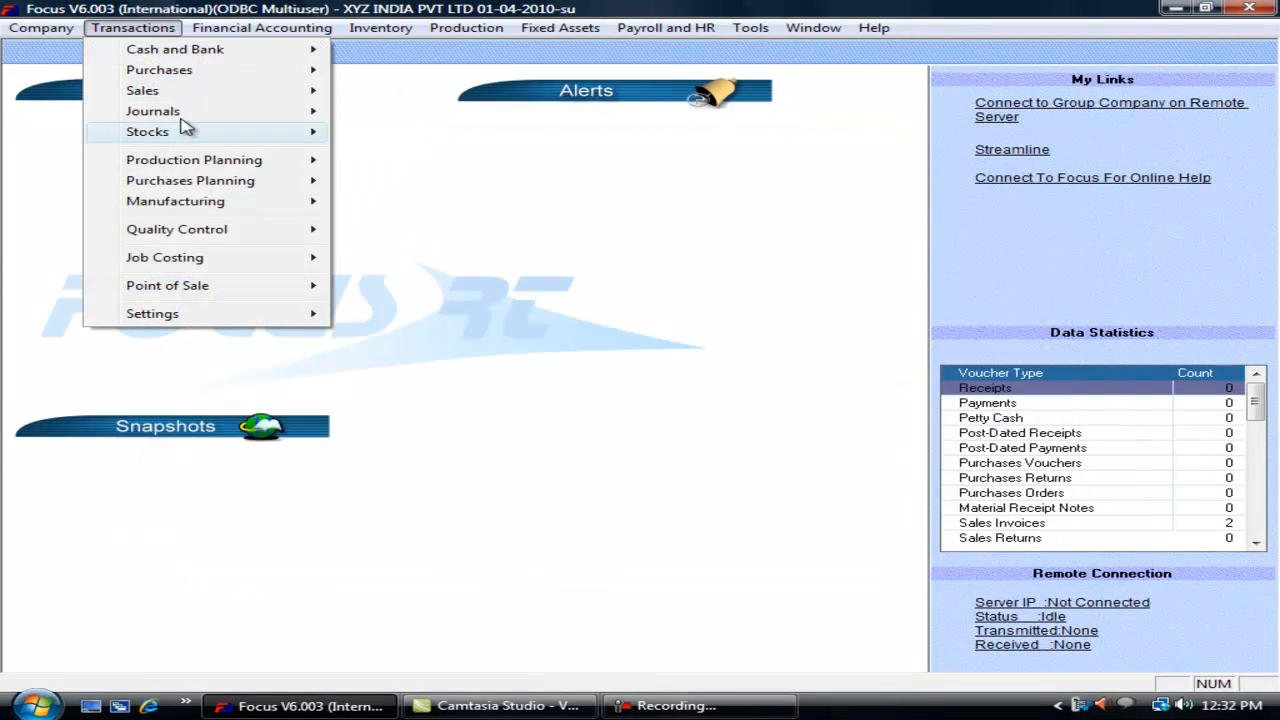
{"action": "mouse_move", "coordinate": [330, 318]}
{"action": "left_click", "coordinate": [380, 316]}
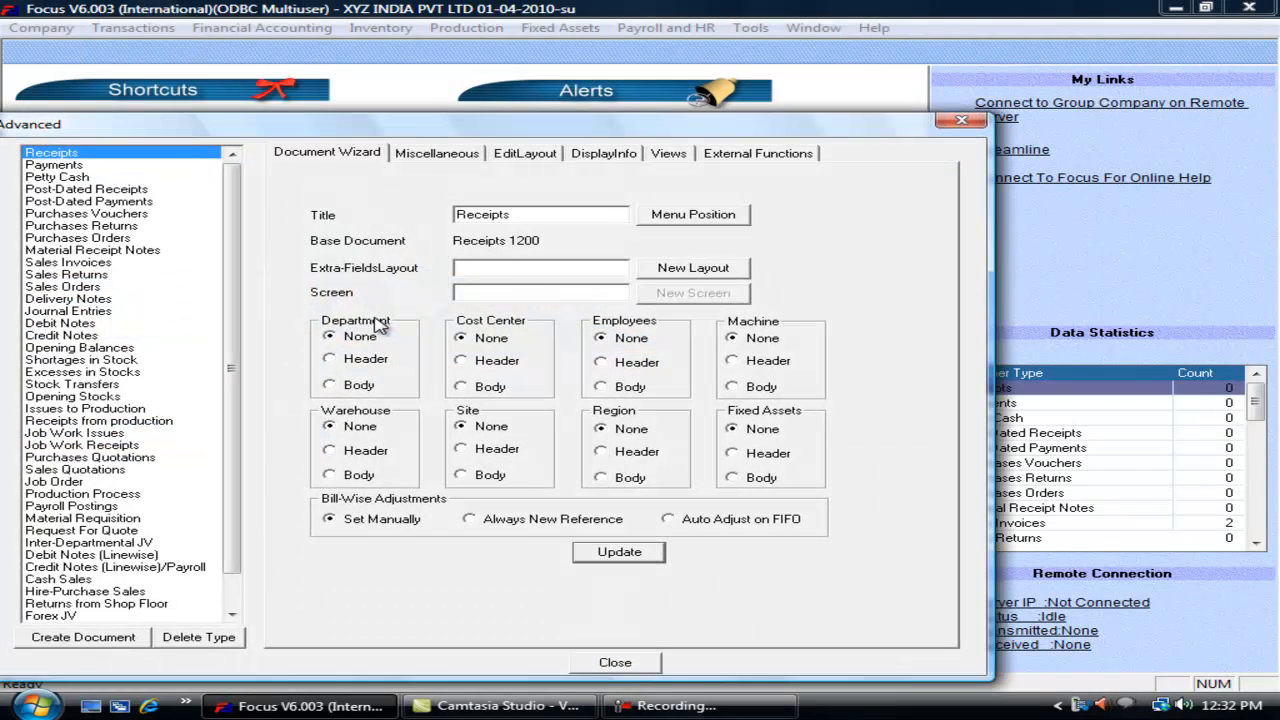
{"action": "left_click", "coordinate": [95, 165]}
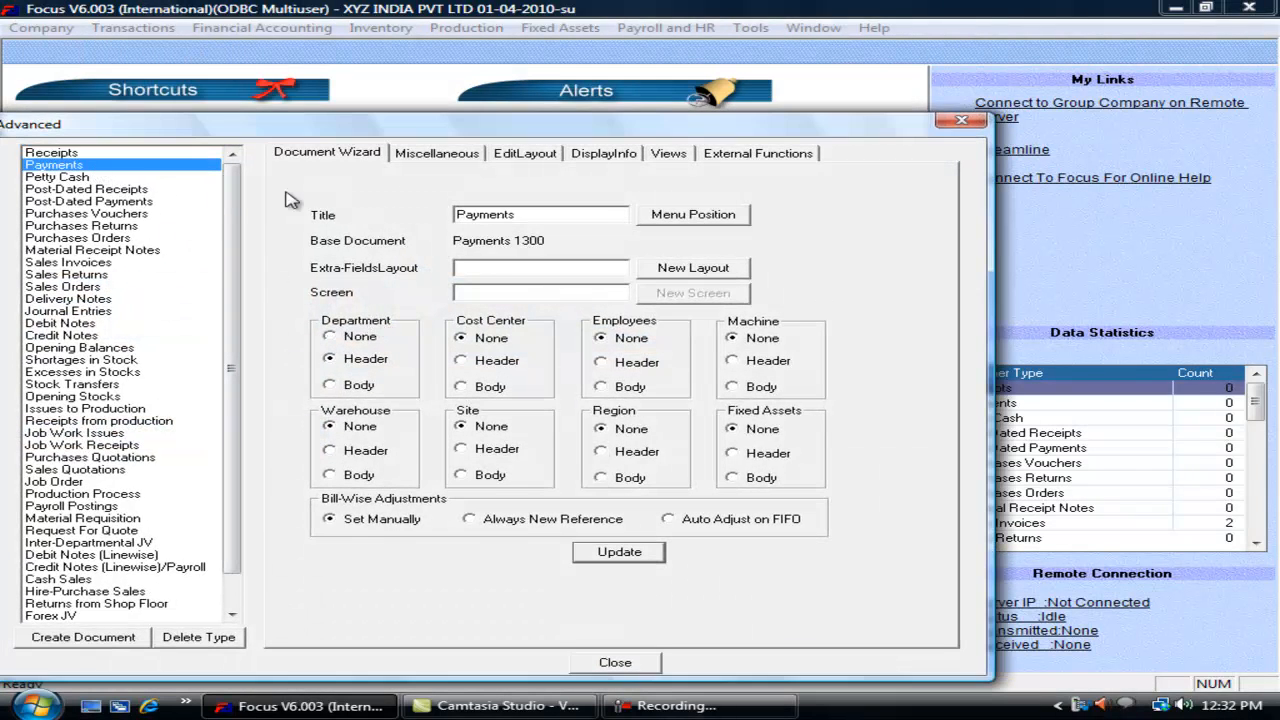
{"action": "left_click", "coordinate": [440, 158]}
{"action": "left_click", "coordinate": [345, 156]}
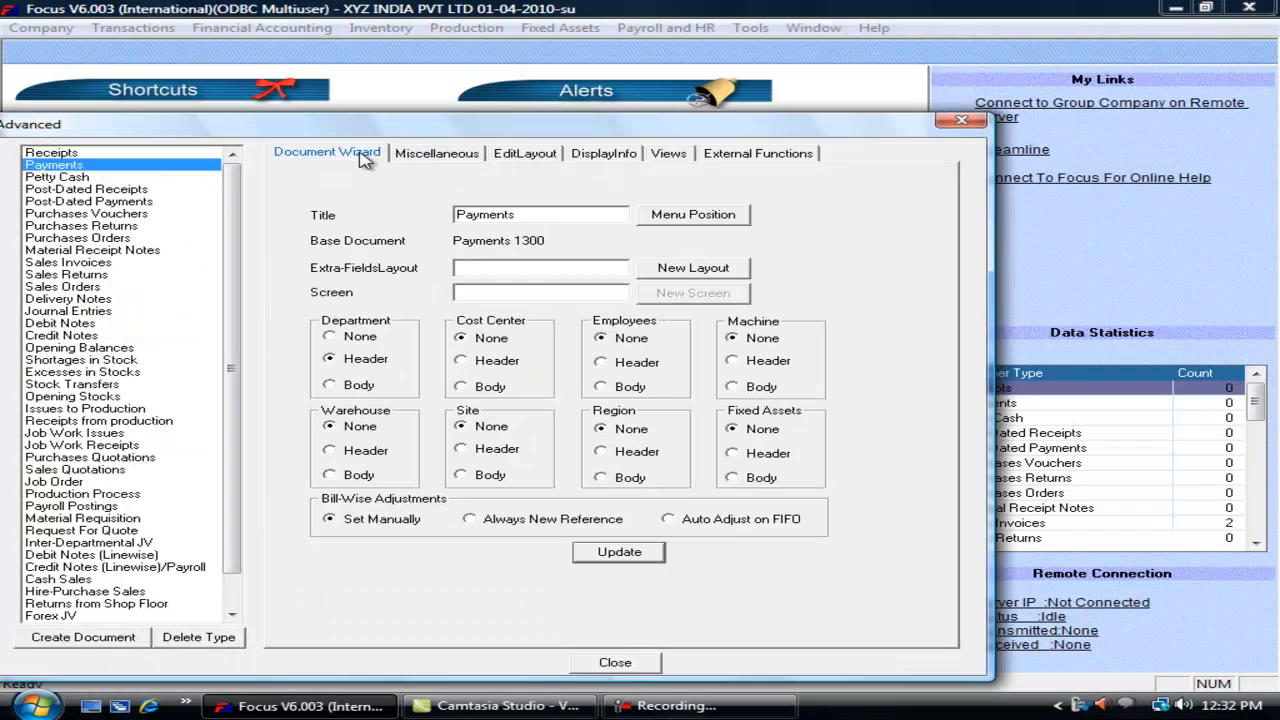
{"action": "left_click", "coordinate": [360, 386]}
{"action": "left_click", "coordinate": [617, 553]}
{"action": "left_click", "coordinate": [615, 663]}
Step: Start a new payment, confirm line 1's Department offers Dept 1, then close it
{"action": "left_click", "coordinate": [156, 36]}
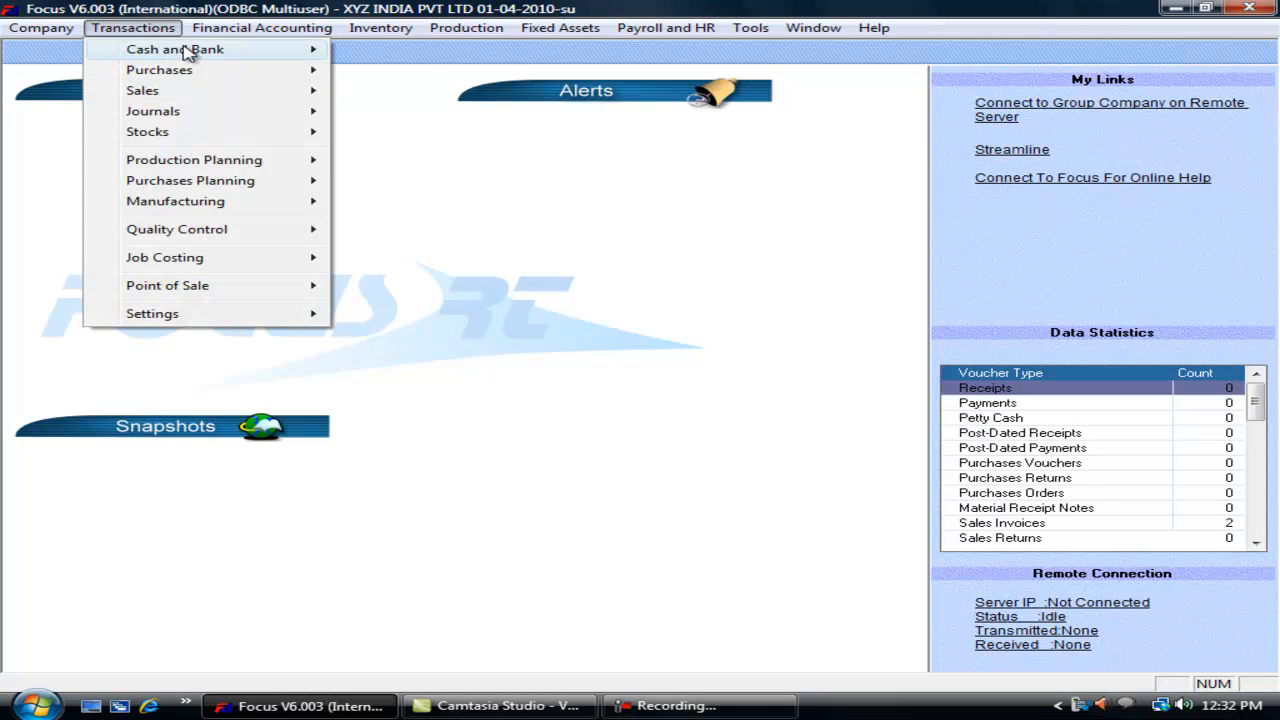
{"action": "mouse_move", "coordinate": [260, 50]}
{"action": "left_click", "coordinate": [386, 69]}
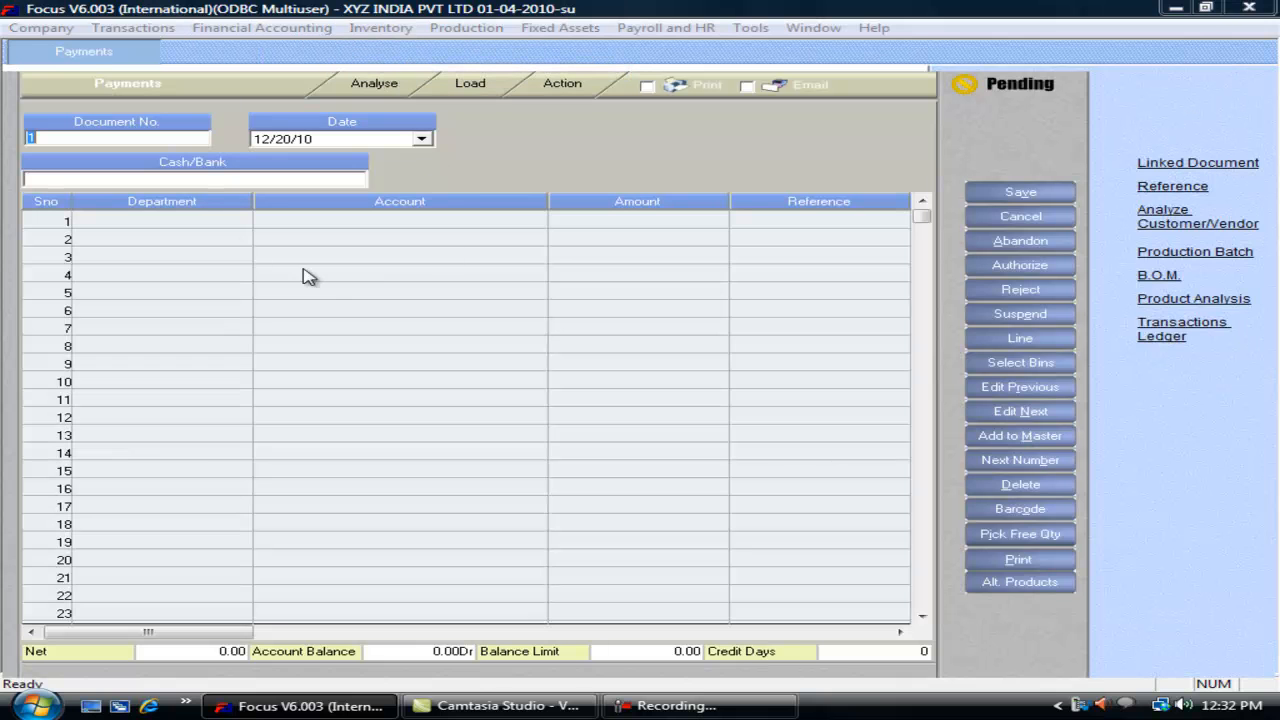
{"action": "left_click", "coordinate": [212, 220]}
{"action": "left_click", "coordinate": [239, 219]}
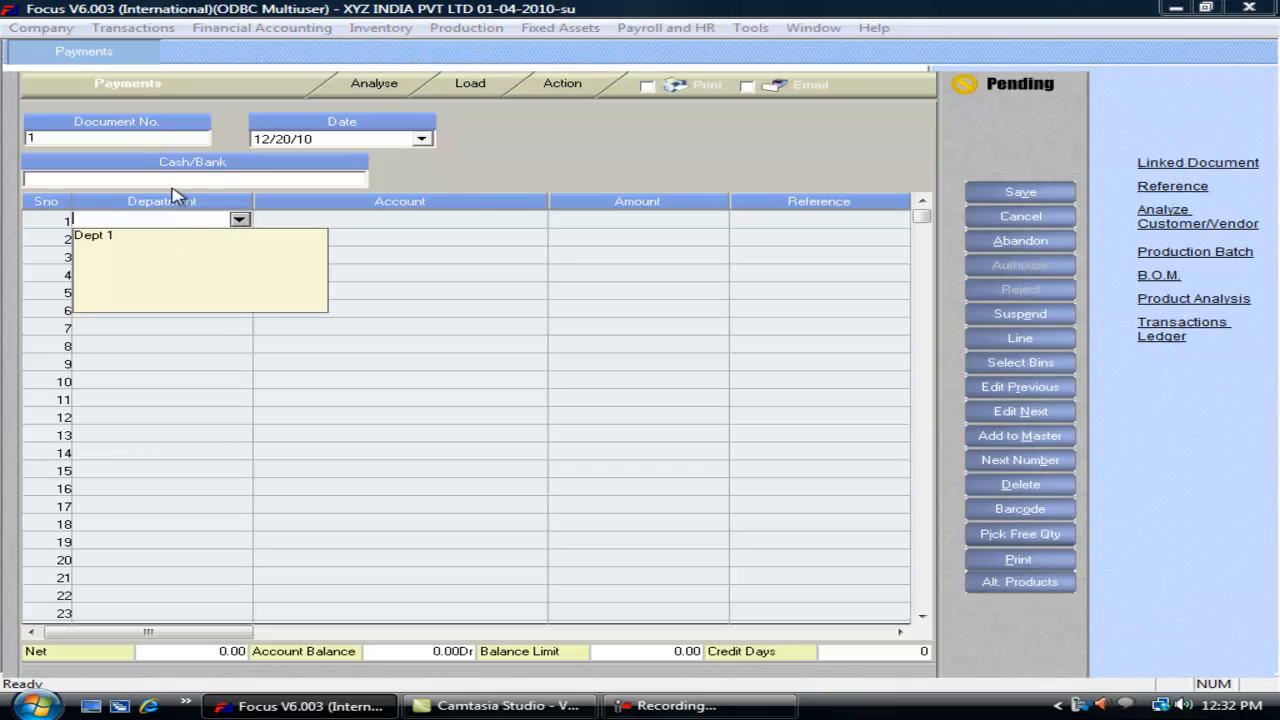
{"action": "left_click", "coordinate": [143, 90]}
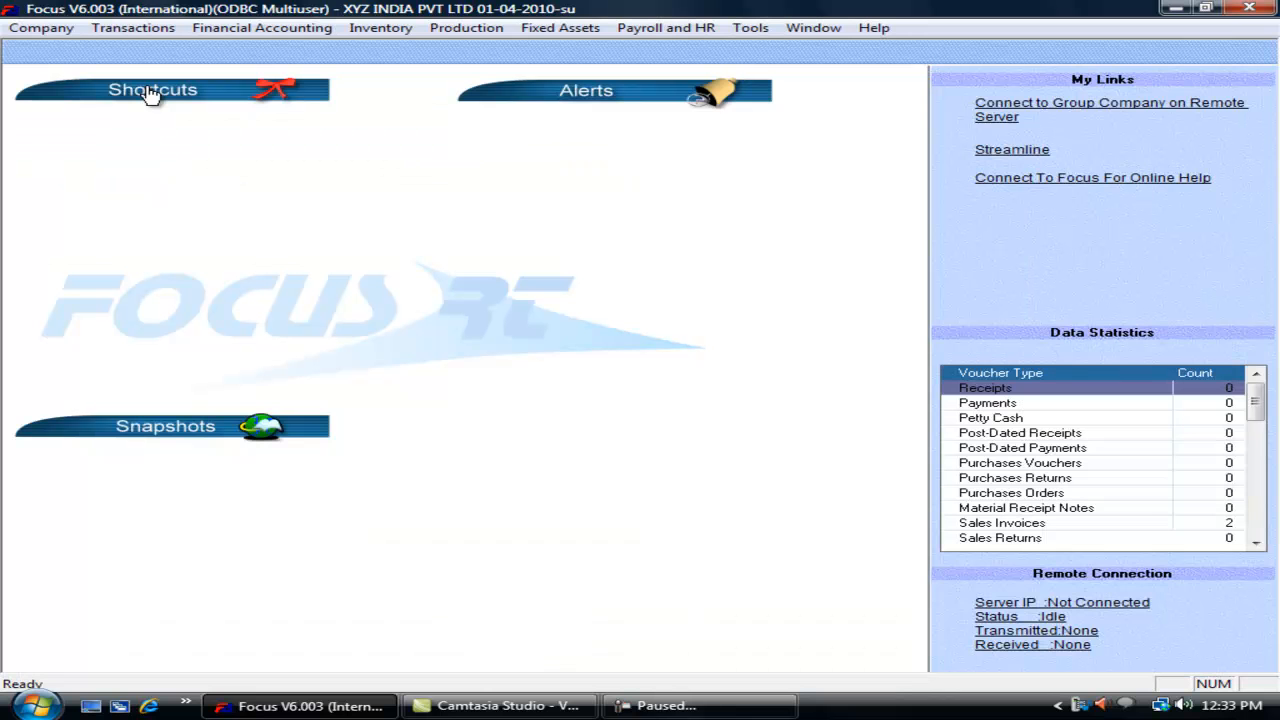
Step: Update Sales Invoices in the Voucher Wizard, then show the Receipts Miscellaneous settings
{"action": "left_click", "coordinate": [122, 30]}
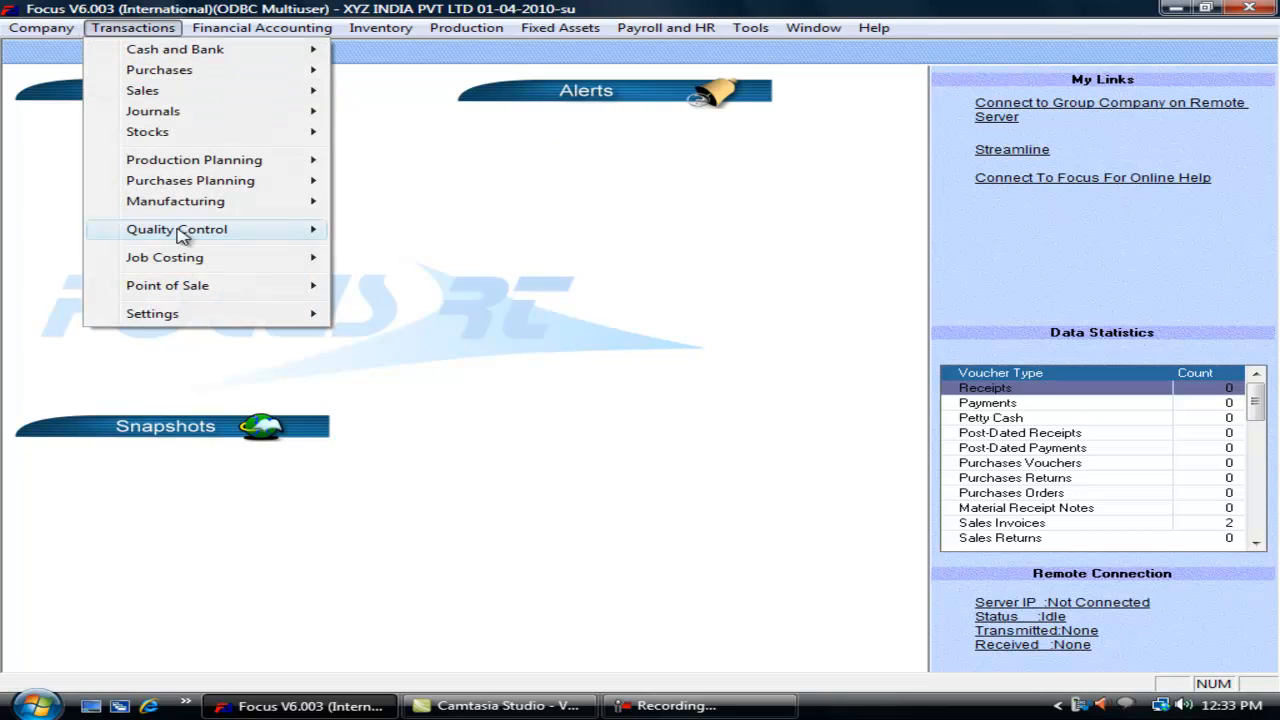
{"action": "mouse_move", "coordinate": [243, 315]}
{"action": "left_click", "coordinate": [415, 316]}
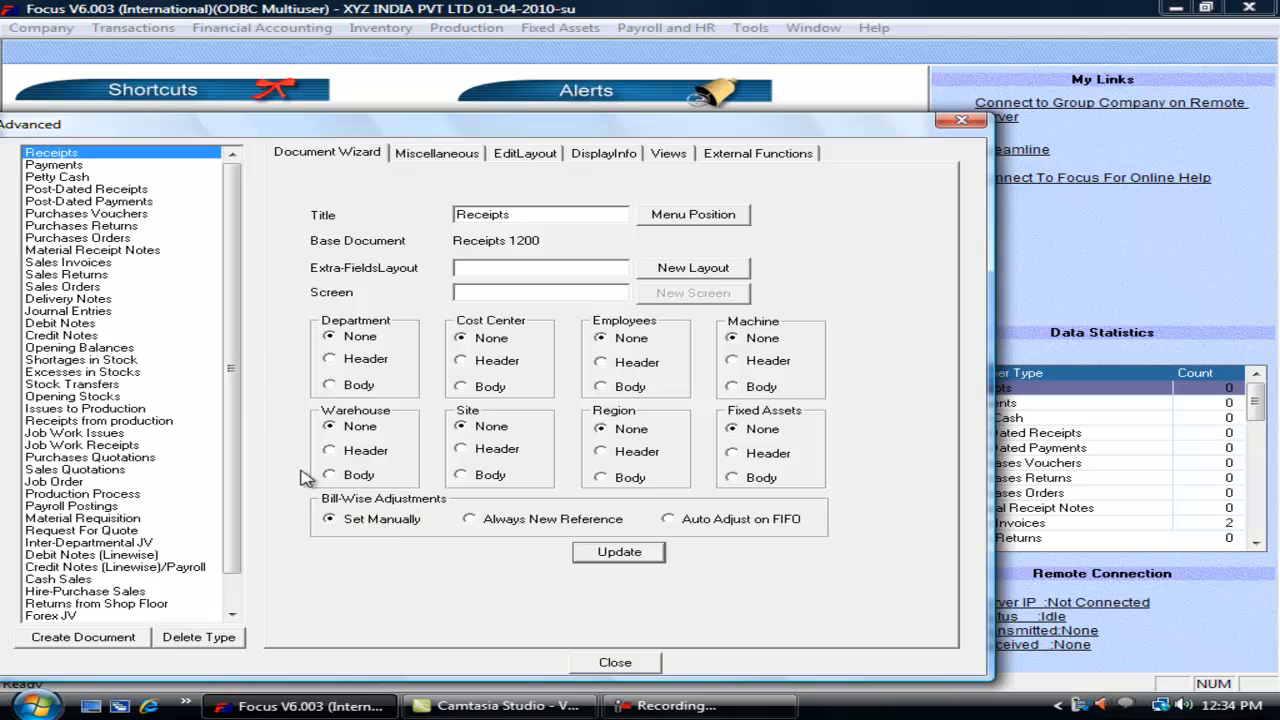
{"action": "left_click", "coordinate": [98, 263]}
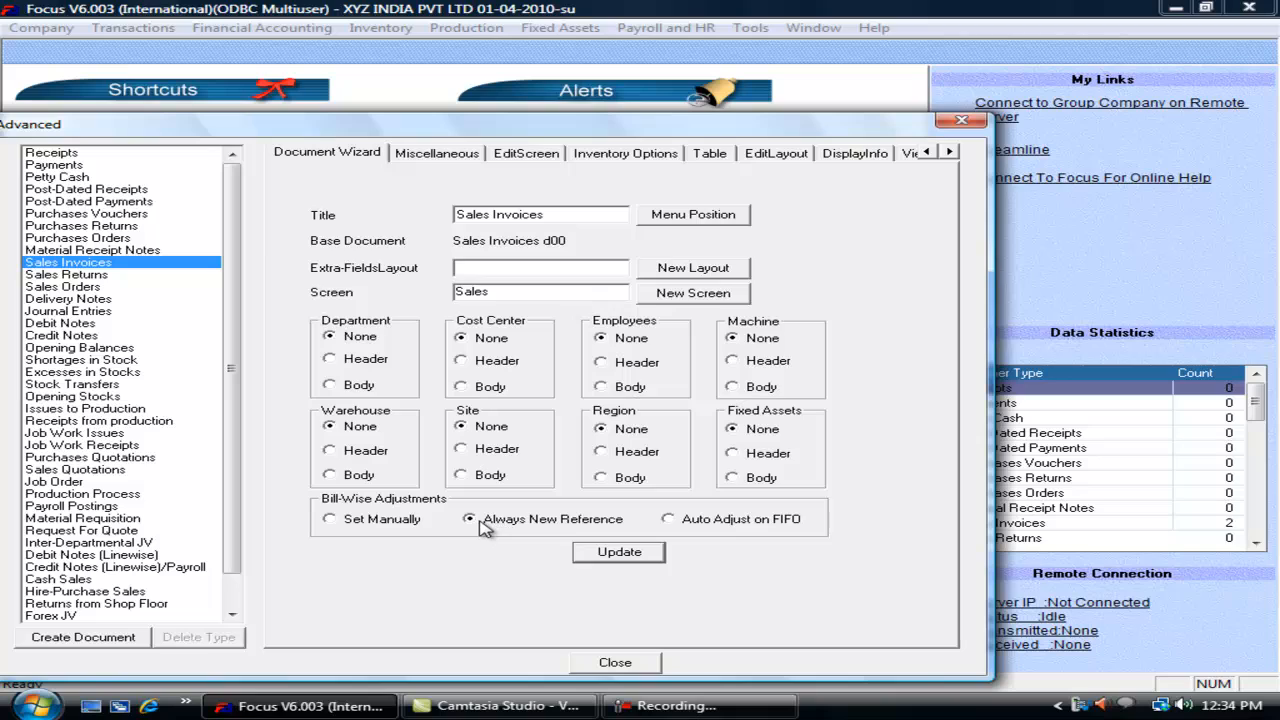
{"action": "left_click", "coordinate": [624, 558]}
{"action": "left_click", "coordinate": [617, 555]}
{"action": "left_click", "coordinate": [87, 155]}
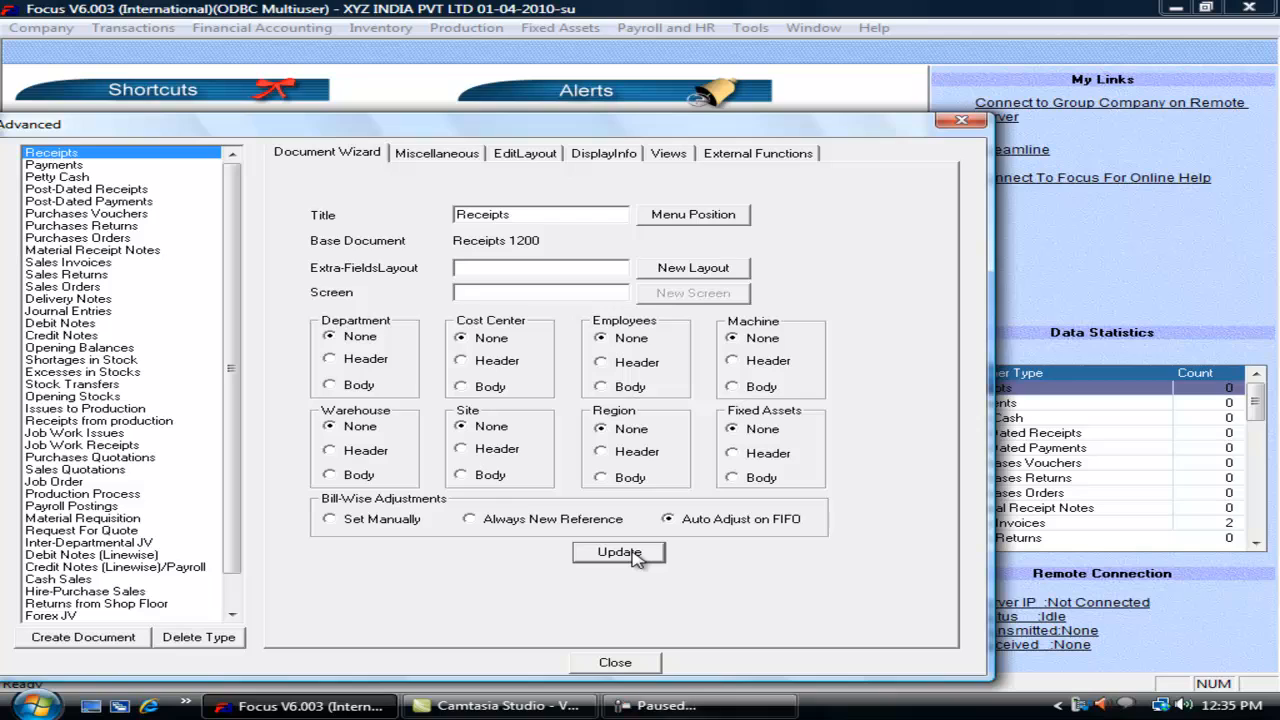
{"action": "left_click", "coordinate": [427, 155]}
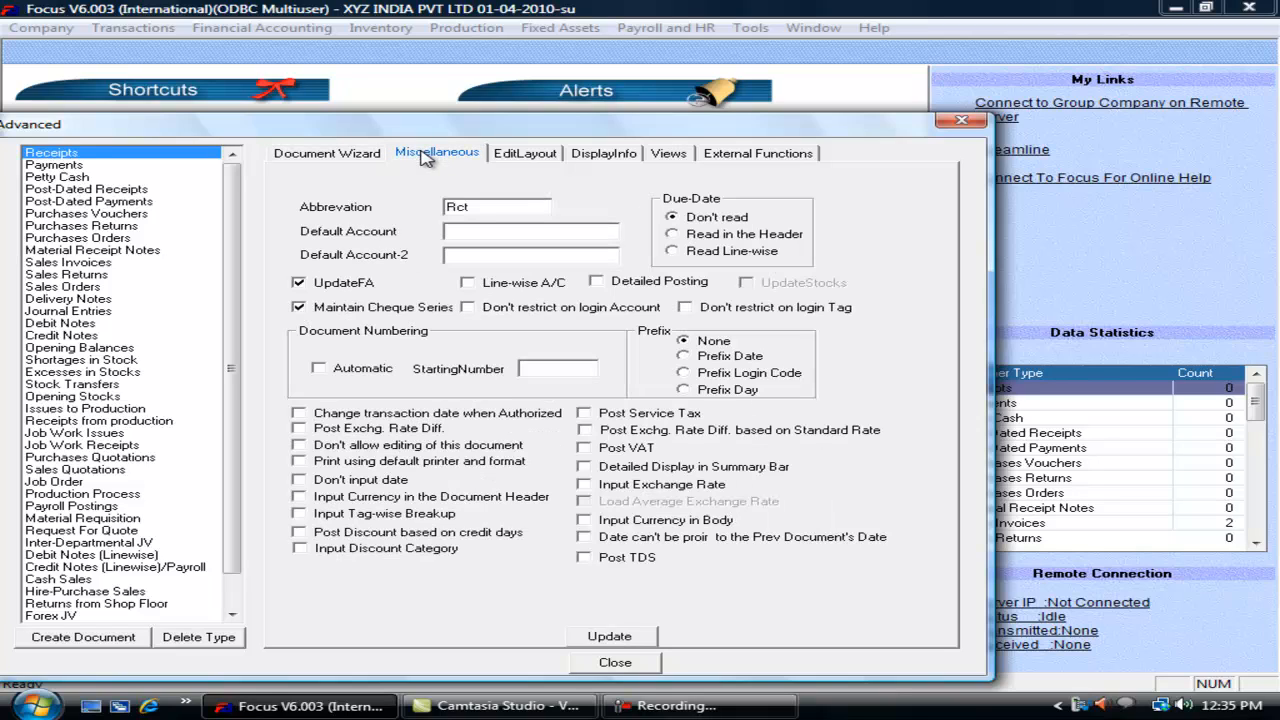
Step: Set Sales Invoices' default accounts to Sales A/c and Cash, update, and close the wizard
{"action": "left_click_drag", "start_coordinate": [467, 207], "coordinate": [424, 207]}
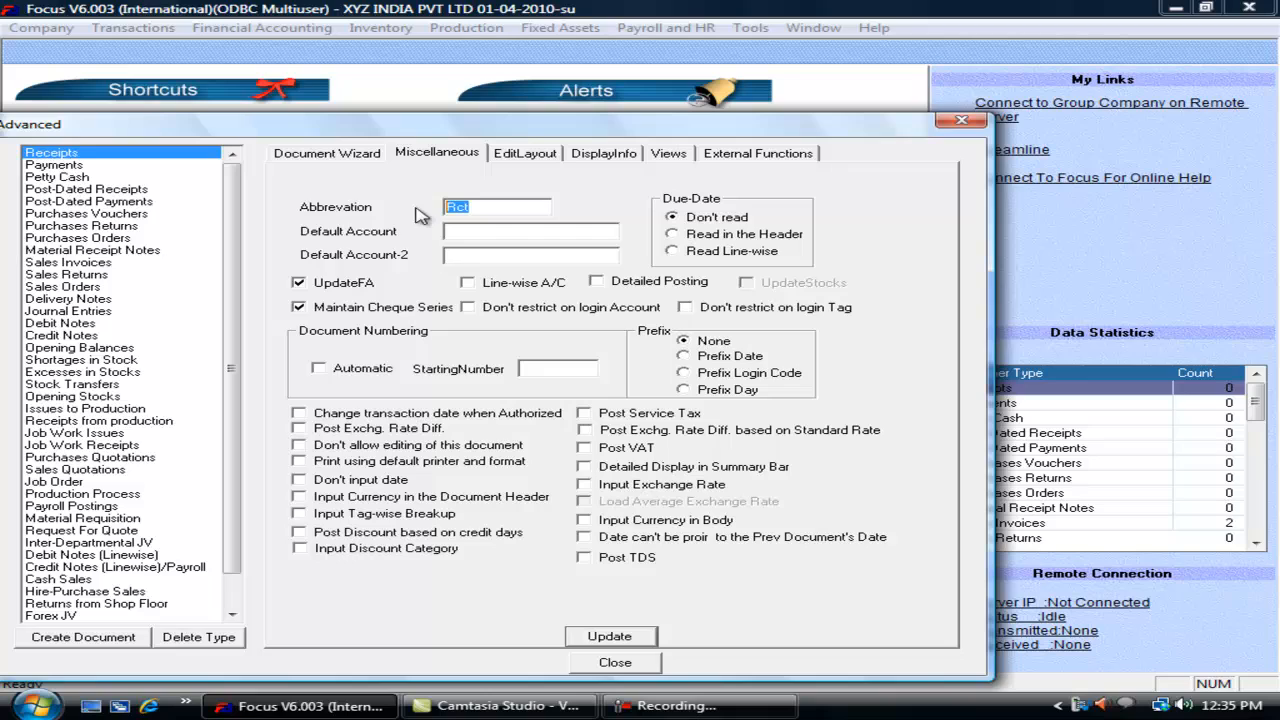
{"action": "left_click", "coordinate": [484, 234]}
{"action": "left_click", "coordinate": [92, 262]}
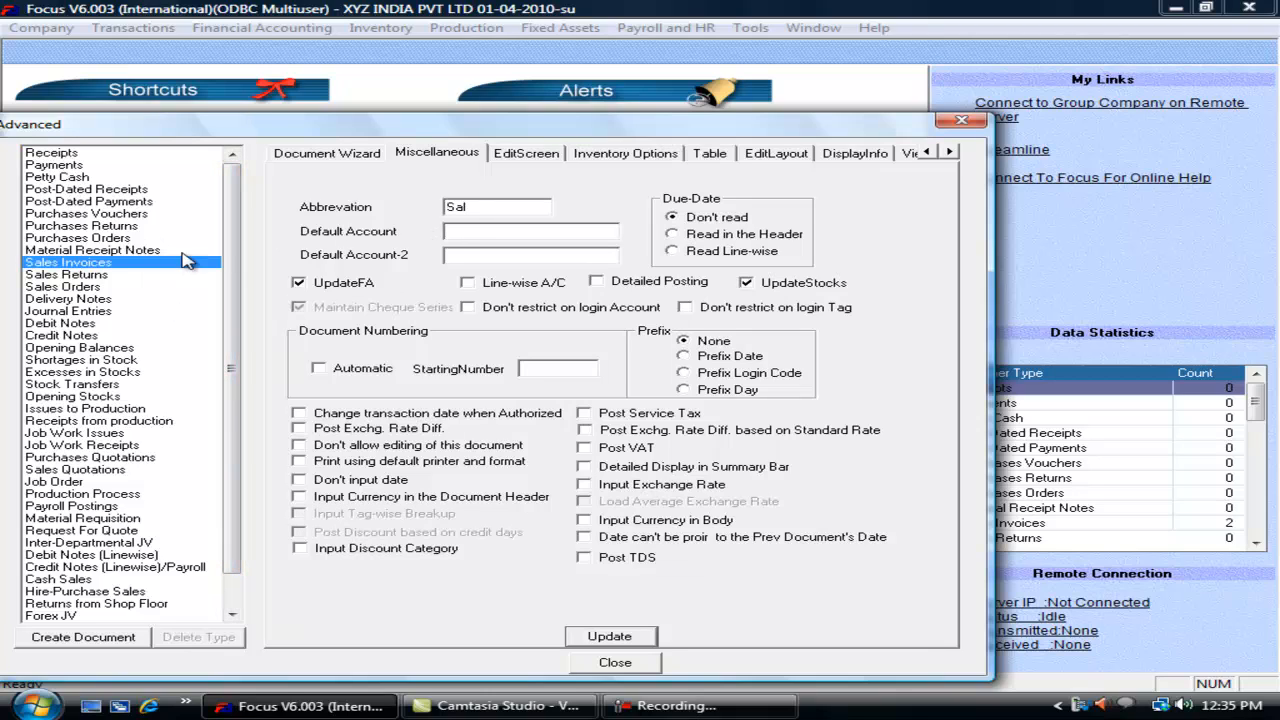
{"action": "left_click", "coordinate": [468, 231]}
{"action": "left_click", "coordinate": [510, 254]}
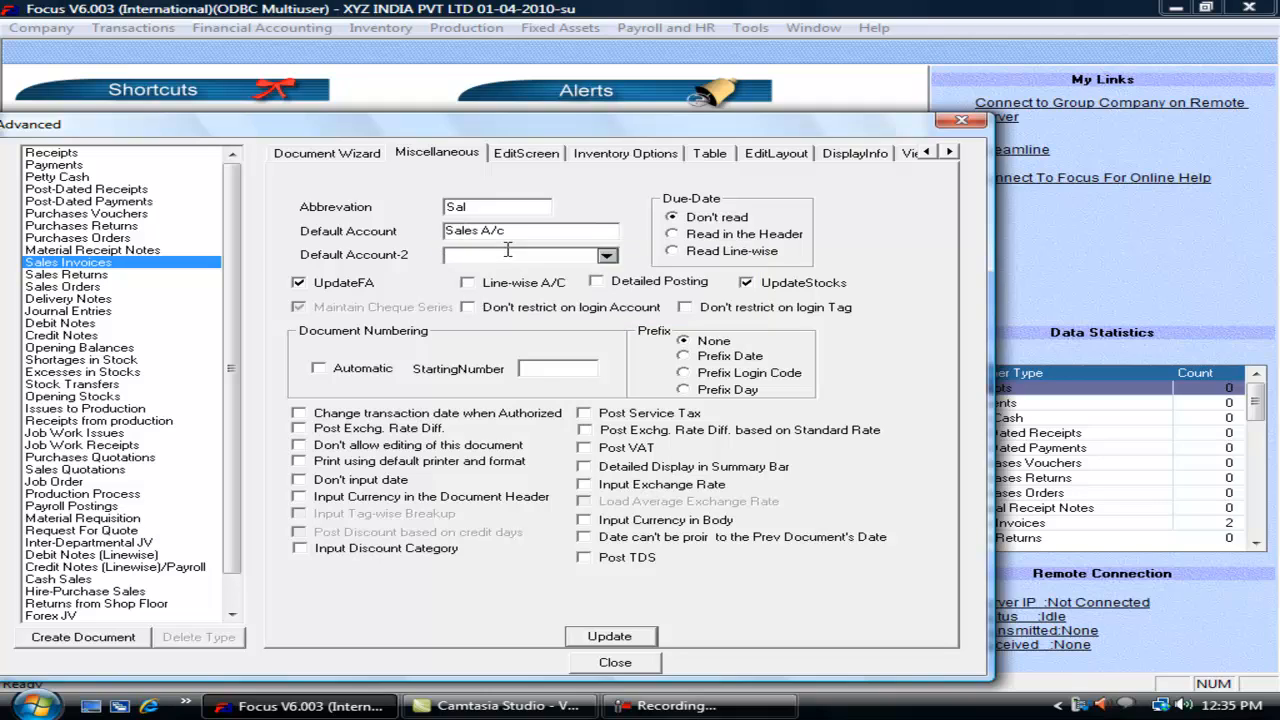
{"action": "type", "text": "ca"}
{"action": "key", "text": "Return"}
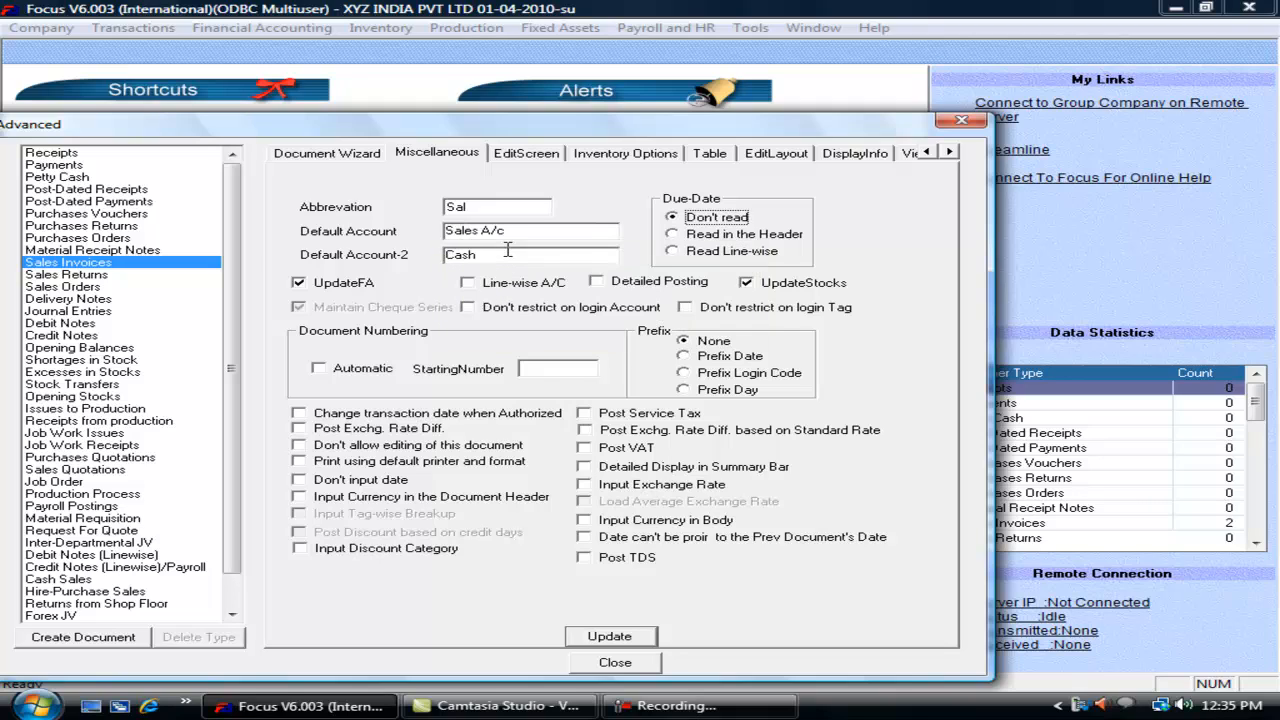
{"action": "left_click", "coordinate": [592, 640]}
{"action": "left_click", "coordinate": [634, 670]}
{"action": "left_click", "coordinate": [133, 30]}
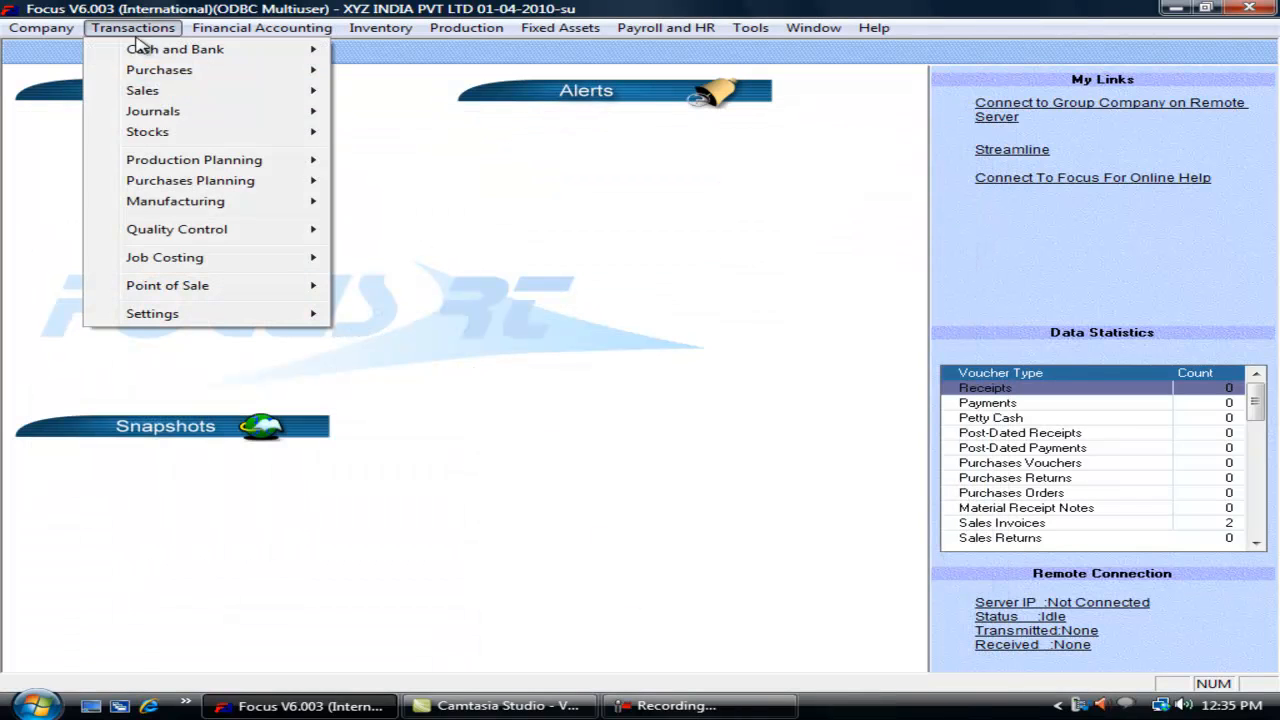
{"action": "mouse_move", "coordinate": [286, 98]}
{"action": "left_click", "coordinate": [400, 90]}
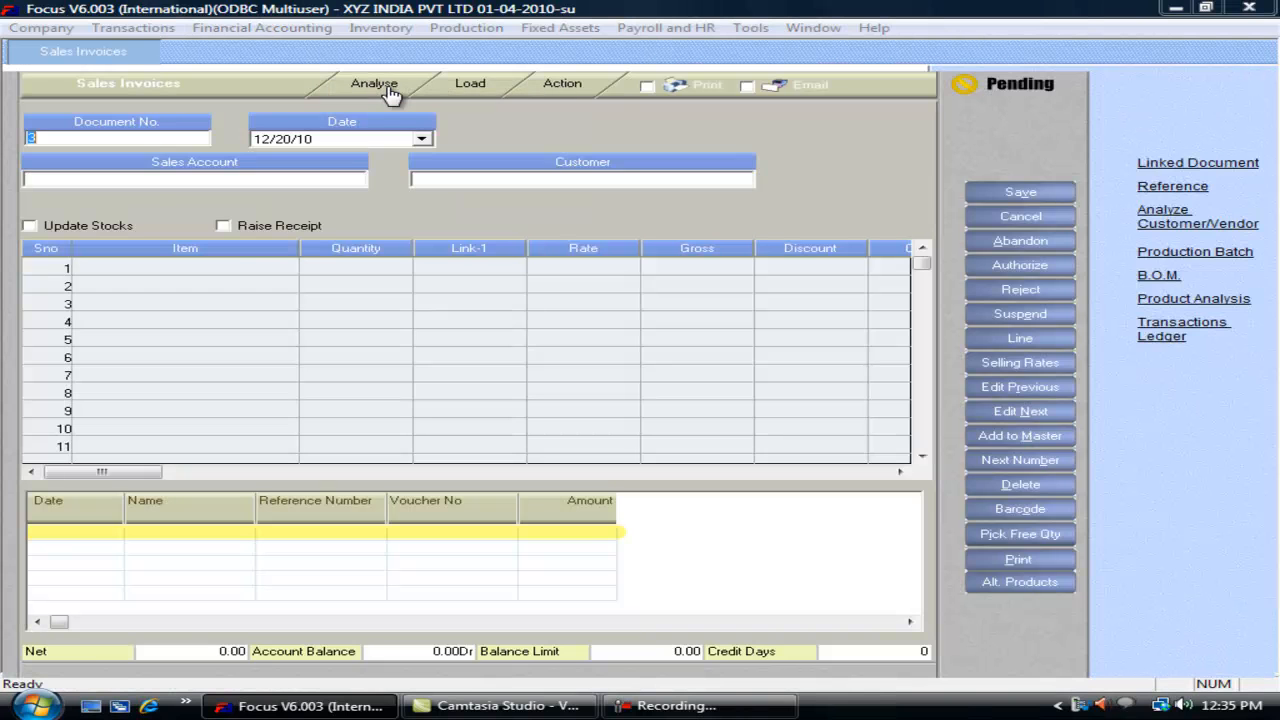
{"action": "key", "text": "Return"}
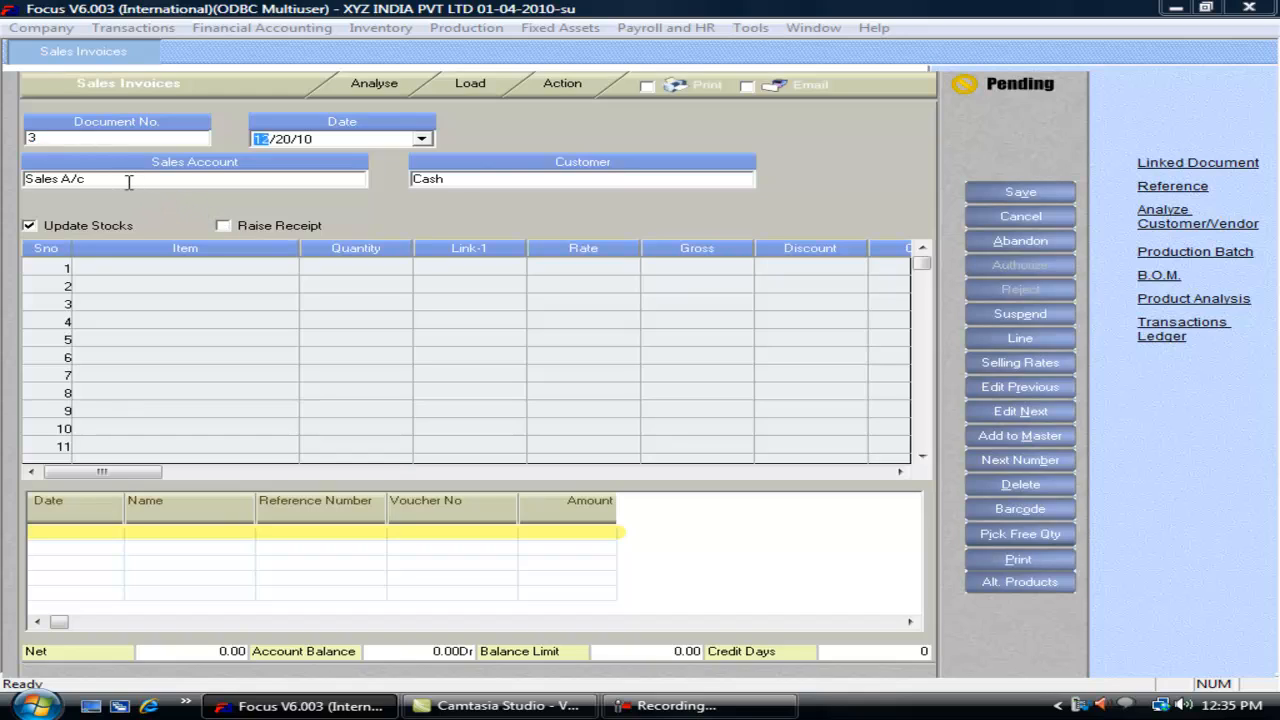
{"action": "key", "text": "Return"}
{"action": "key", "text": "Return"}
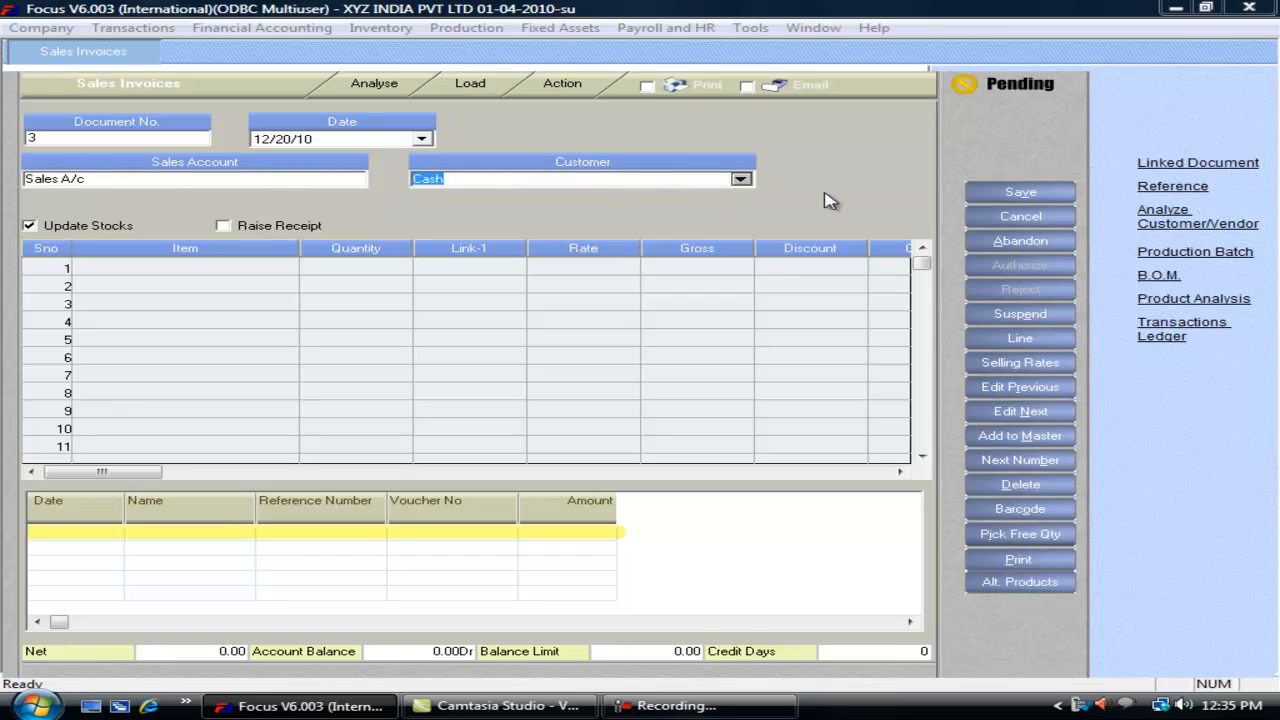
{"action": "left_click", "coordinate": [1012, 220]}
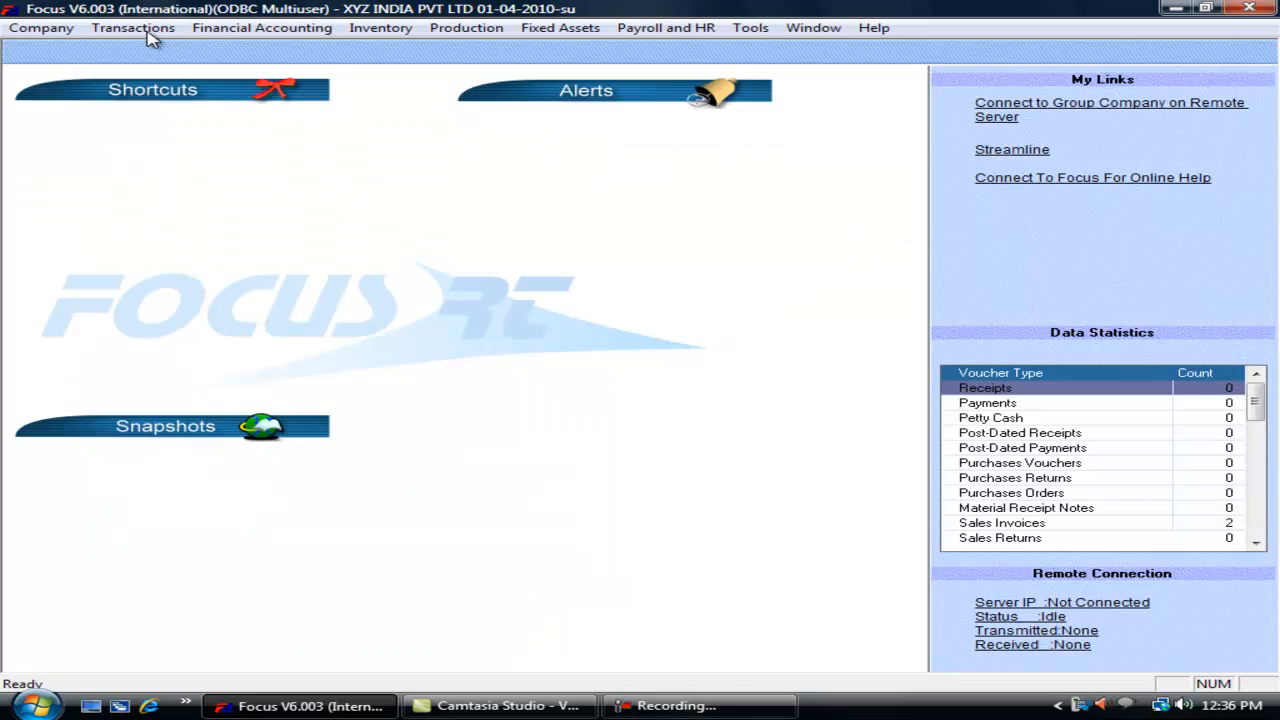
Step: Set Sales Invoices' Due-Date option to 'Read in the Header' and update the settings
{"action": "left_click", "coordinate": [148, 30]}
{"action": "mouse_move", "coordinate": [250, 320]}
{"action": "left_click", "coordinate": [372, 316]}
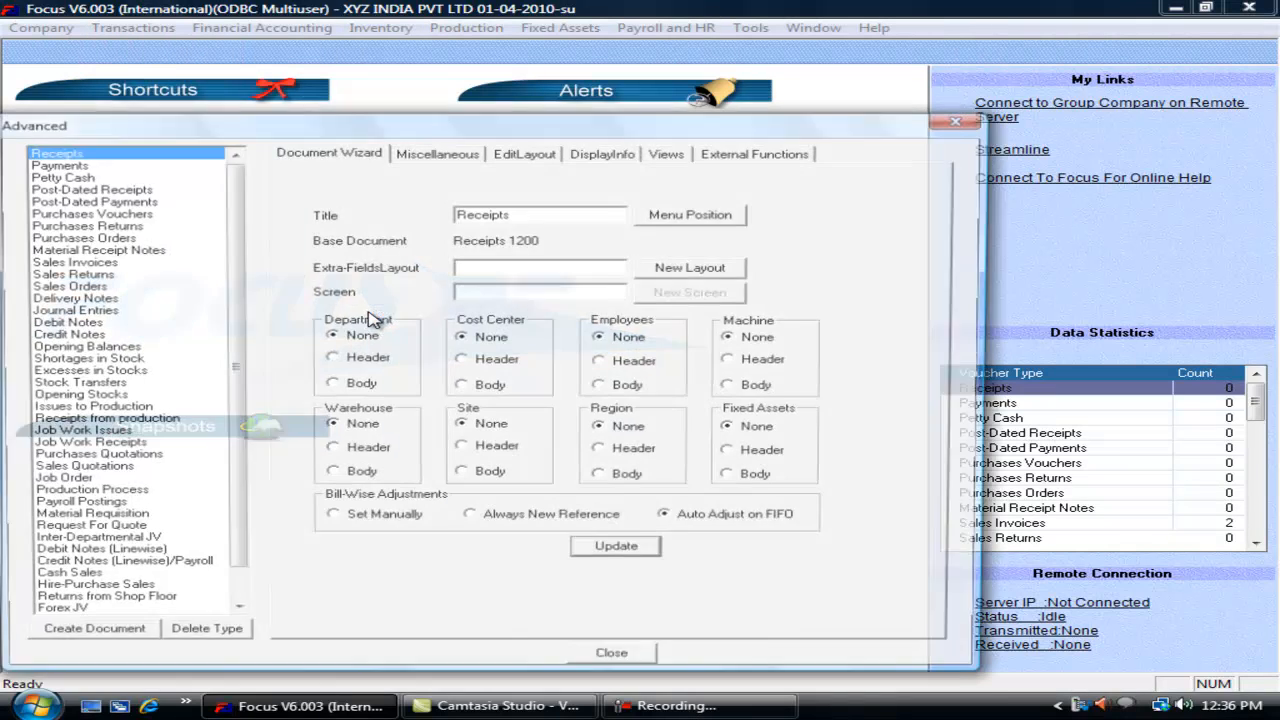
{"action": "left_click", "coordinate": [437, 155]}
{"action": "left_click", "coordinate": [495, 253]}
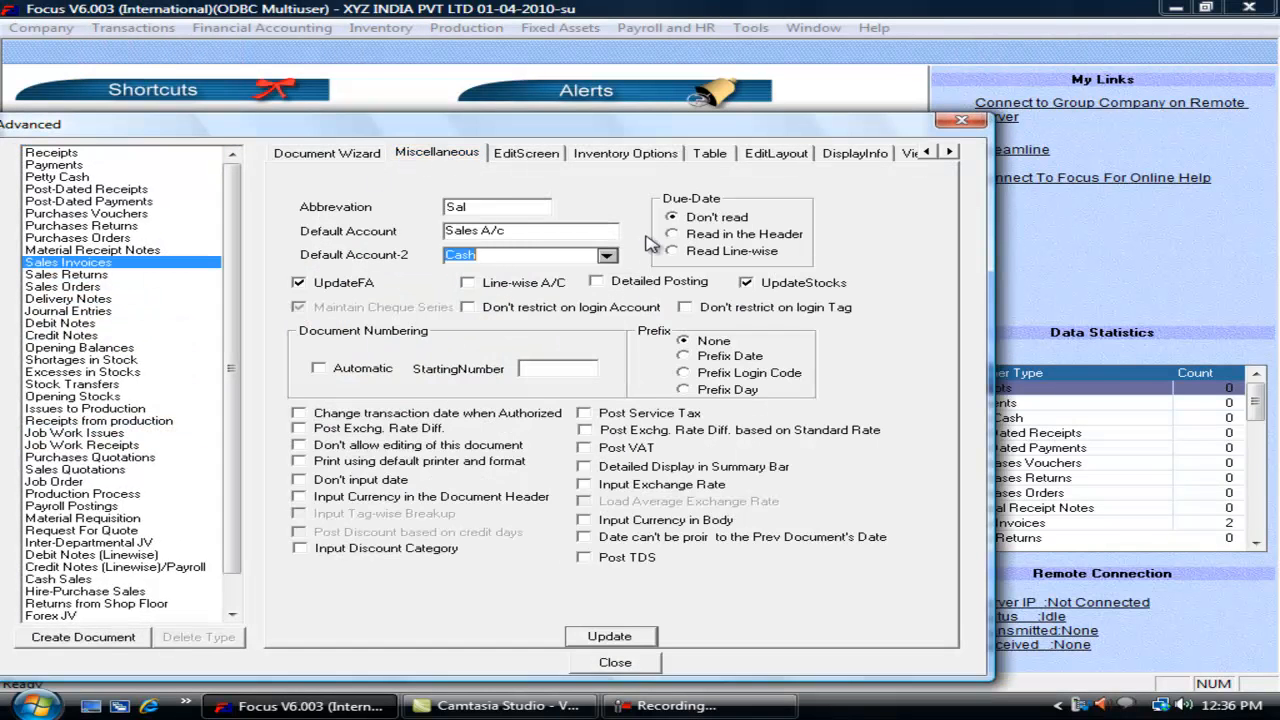
{"action": "left_click", "coordinate": [703, 238]}
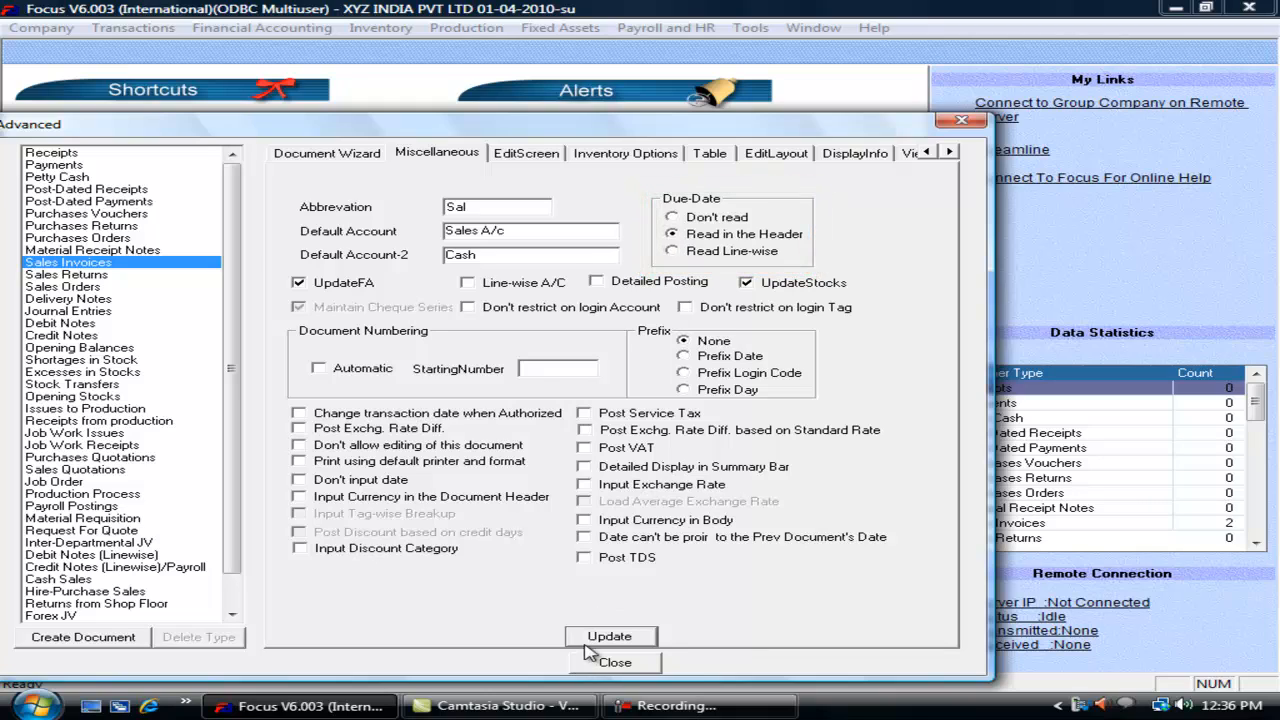
{"action": "left_click", "coordinate": [615, 662]}
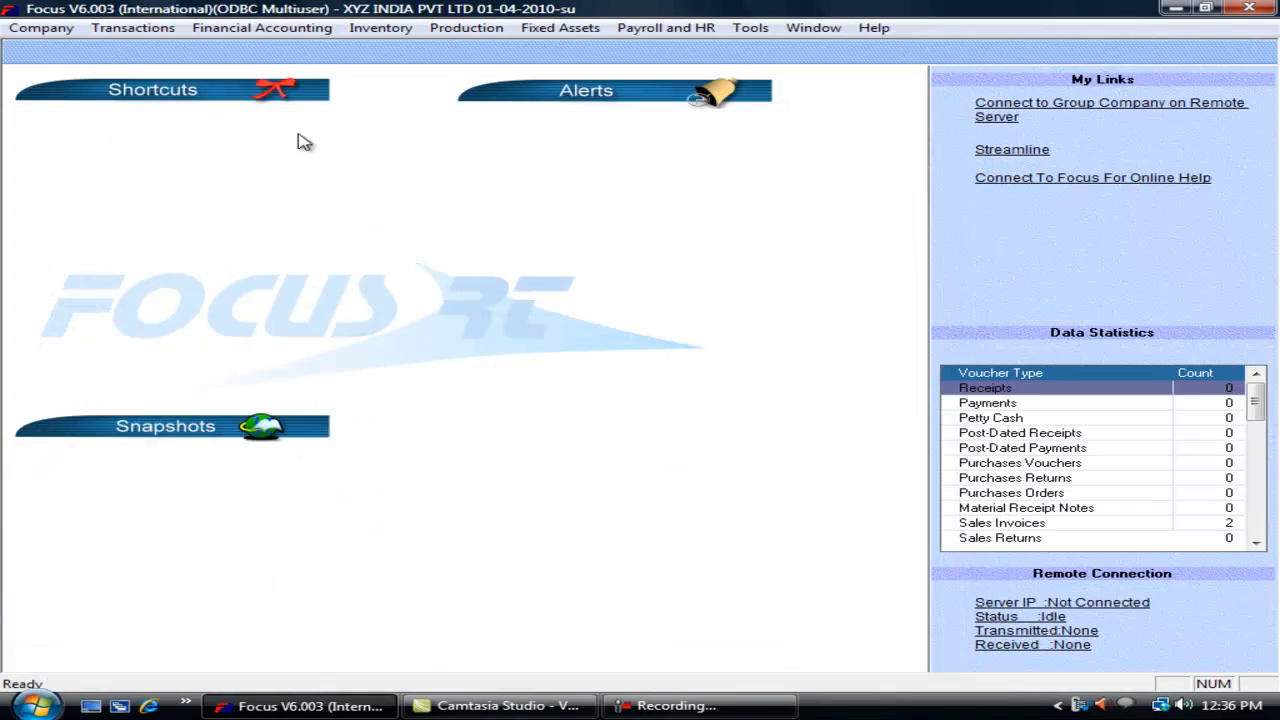
Step: Edit Customer A in the accounts tree to have 15 Credit Days, then close the list
{"action": "left_click", "coordinate": [40, 27]}
{"action": "mouse_move", "coordinate": [92, 310]}
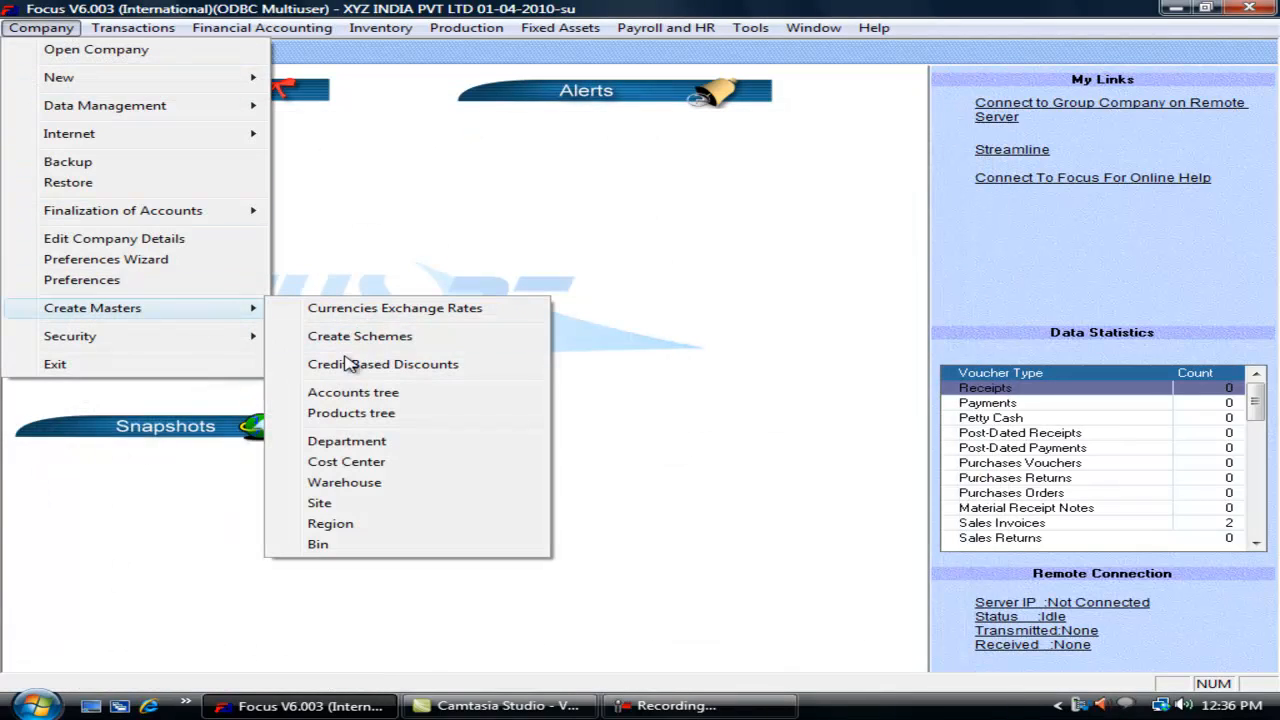
{"action": "left_click", "coordinate": [333, 398]}
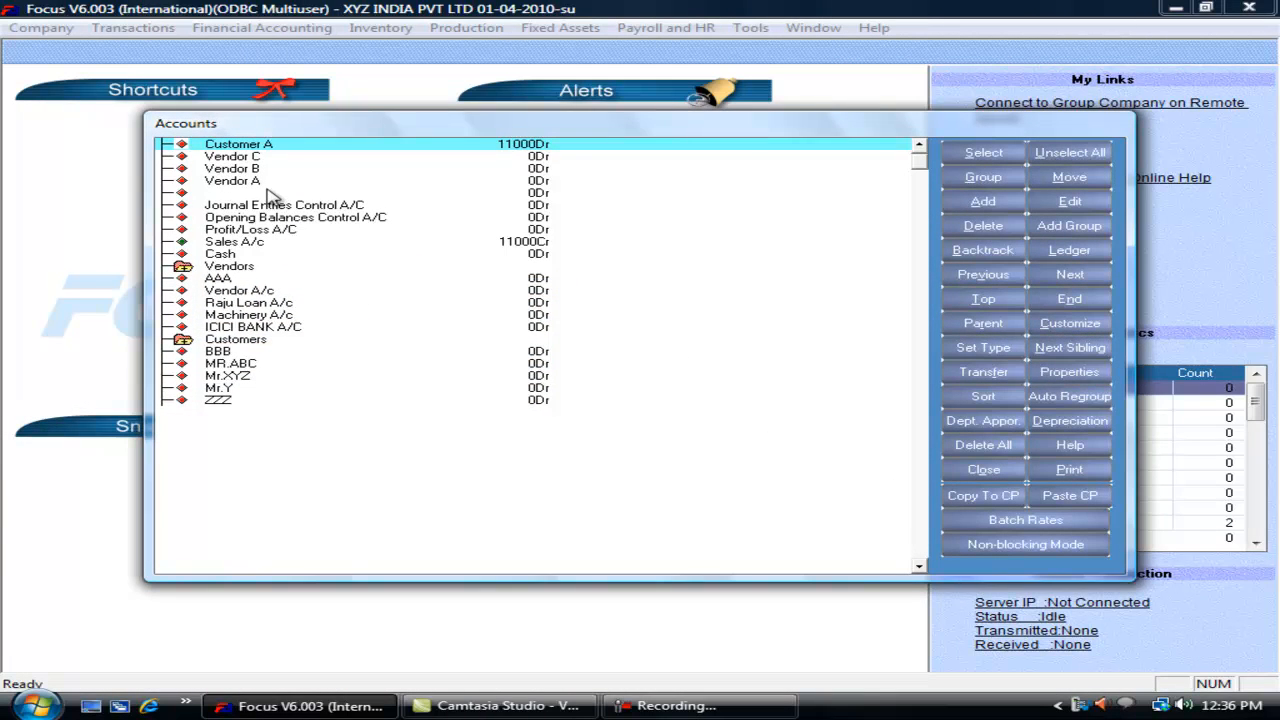
{"action": "key", "text": "alt+e"}
{"action": "left_click", "coordinate": [452, 370]}
{"action": "type", "text": "15"}
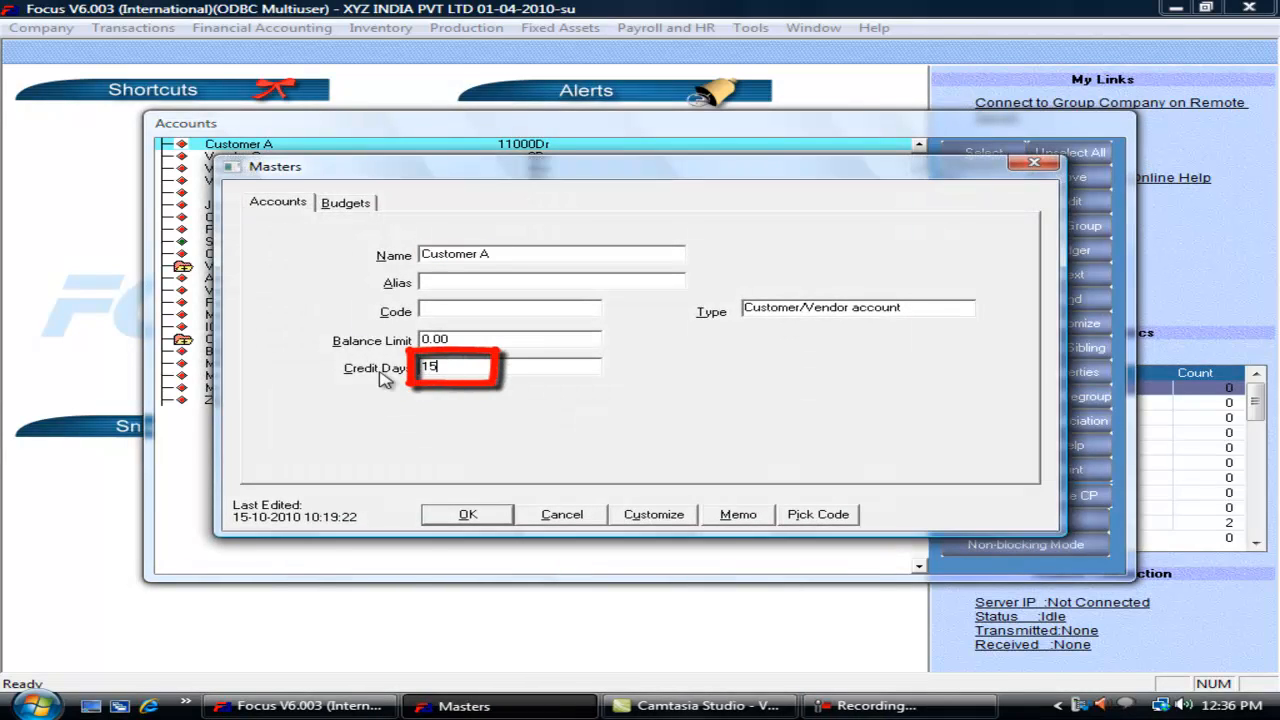
{"action": "key", "text": "Tab"}
{"action": "left_click", "coordinate": [488, 515]}
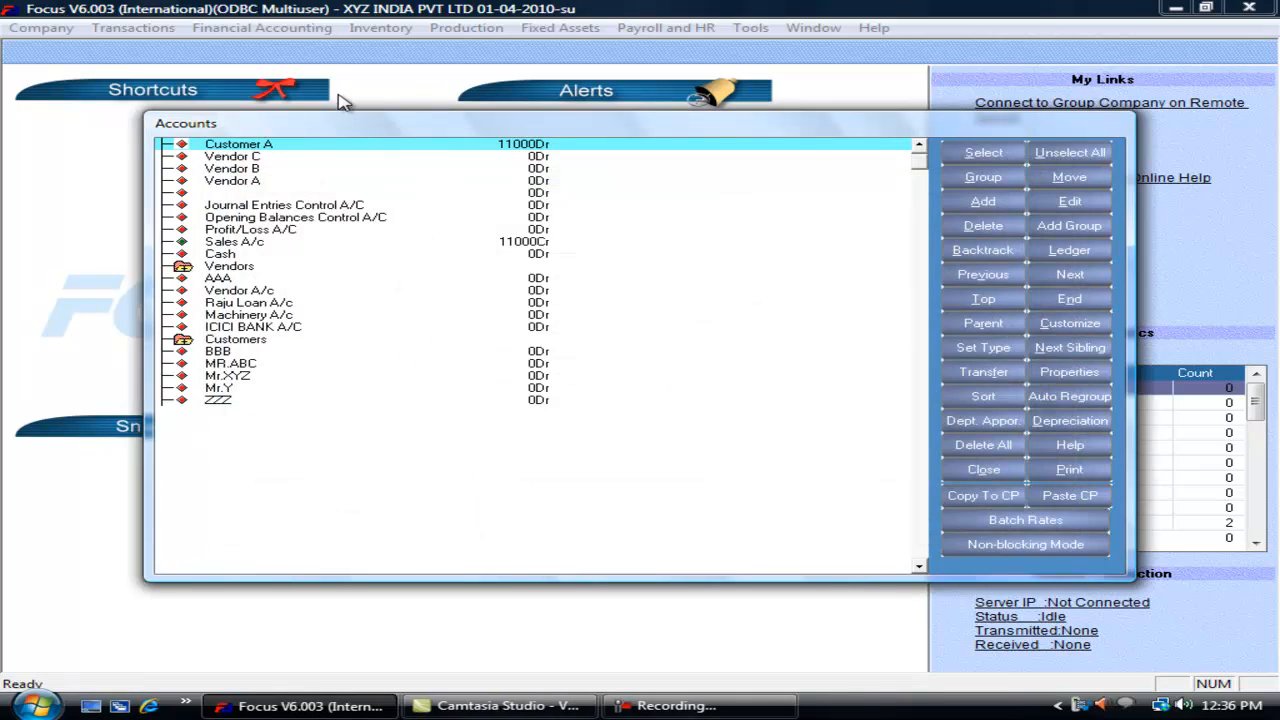
{"action": "key", "text": "Escape"}
{"action": "left_click", "coordinate": [150, 28]}
Step: Start a new sales invoice dated 04/01/10
{"action": "mouse_move", "coordinate": [289, 97]}
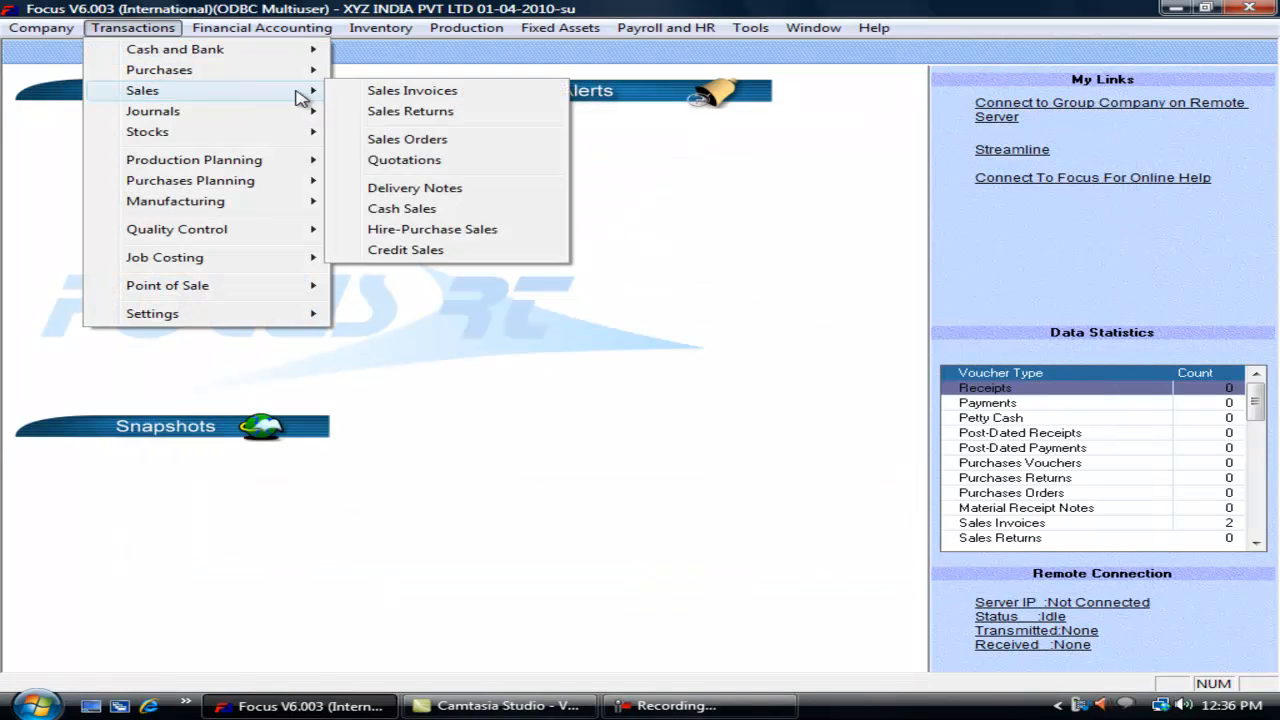
{"action": "left_click", "coordinate": [370, 89]}
{"action": "left_click", "coordinate": [259, 145]}
{"action": "type", "text": "01/04/10"}
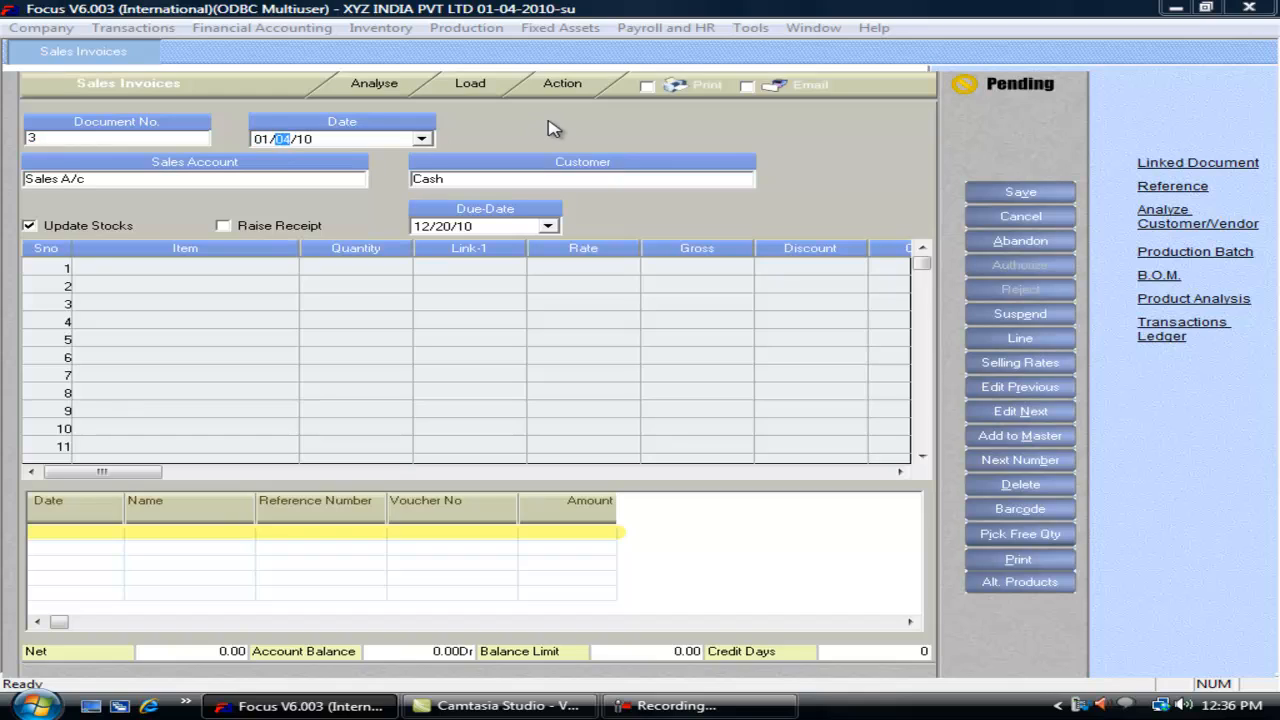
{"action": "key", "text": "Left"}
{"action": "type", "text": "04"}
{"action": "key", "text": "Right"}
{"action": "type", "text": "01"}
{"action": "key", "text": "Tab"}
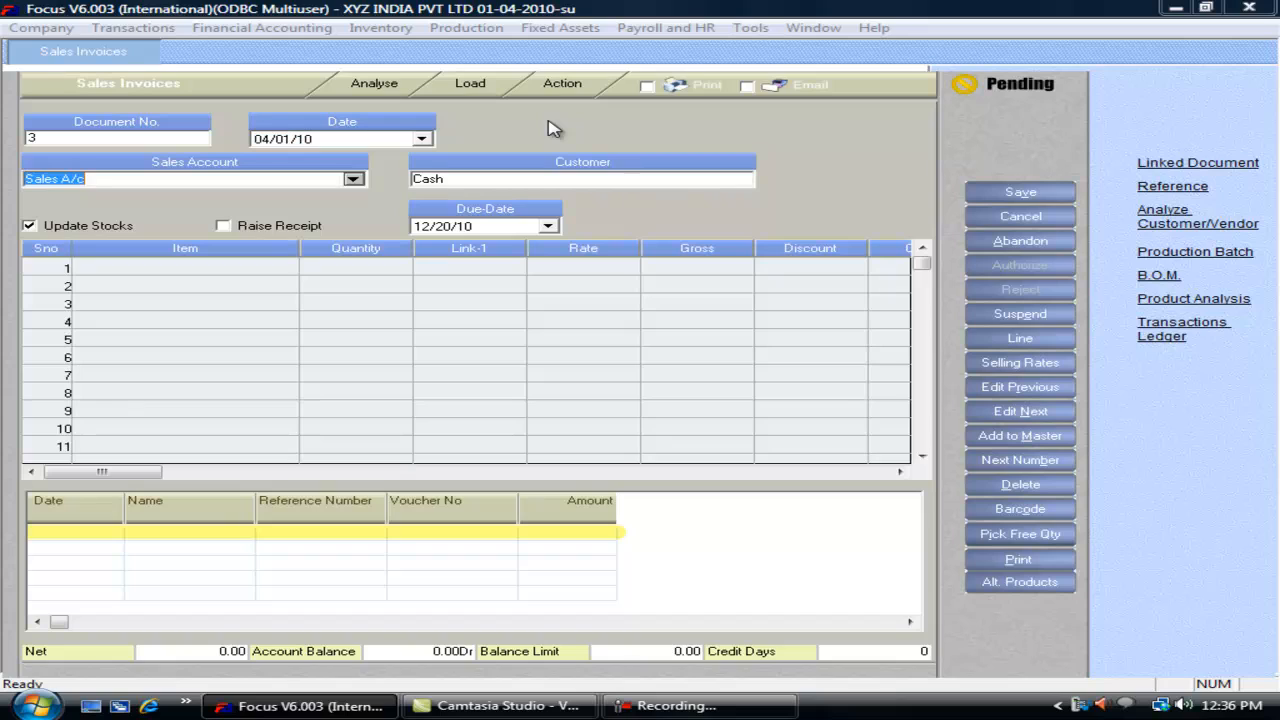
{"action": "key", "text": "Tab"}
{"action": "key", "text": "Tab"}
{"action": "key", "text": "Tab"}
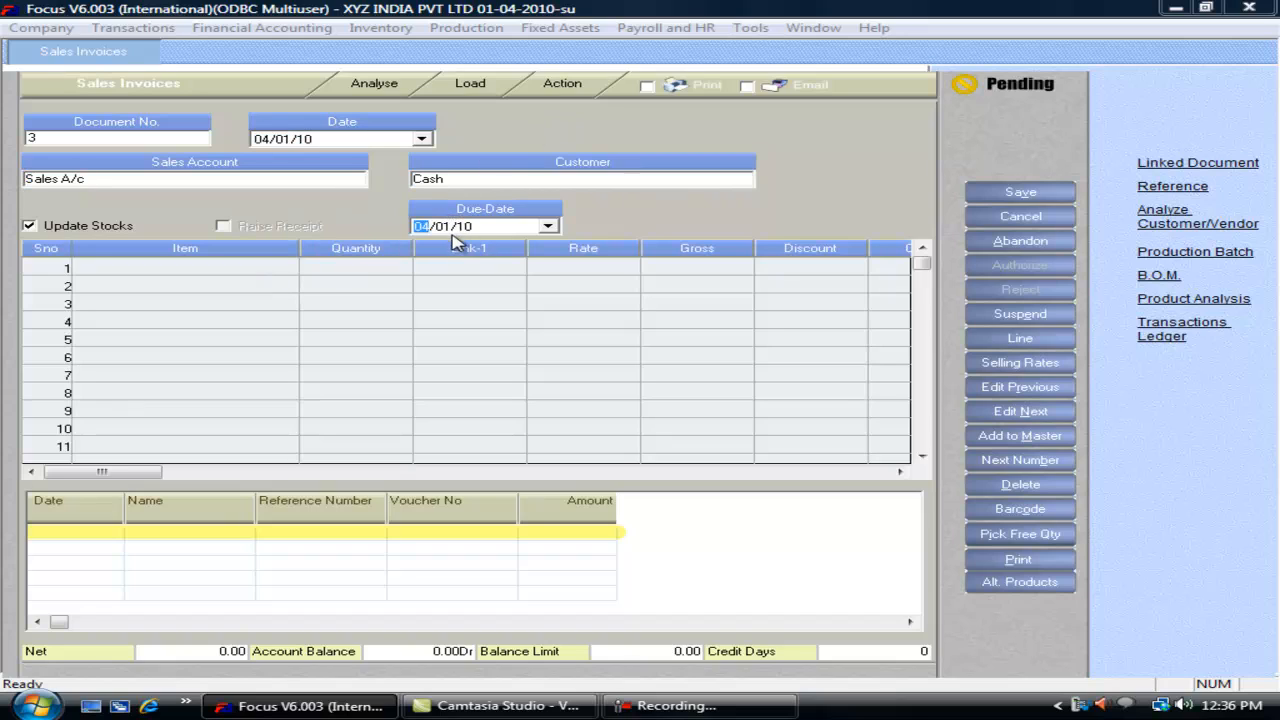
Step: Choose Customer A, check the Due-Date shows 04/16/10, then discard the invoice
{"action": "left_click", "coordinate": [456, 184]}
{"action": "type", "text": "c"}
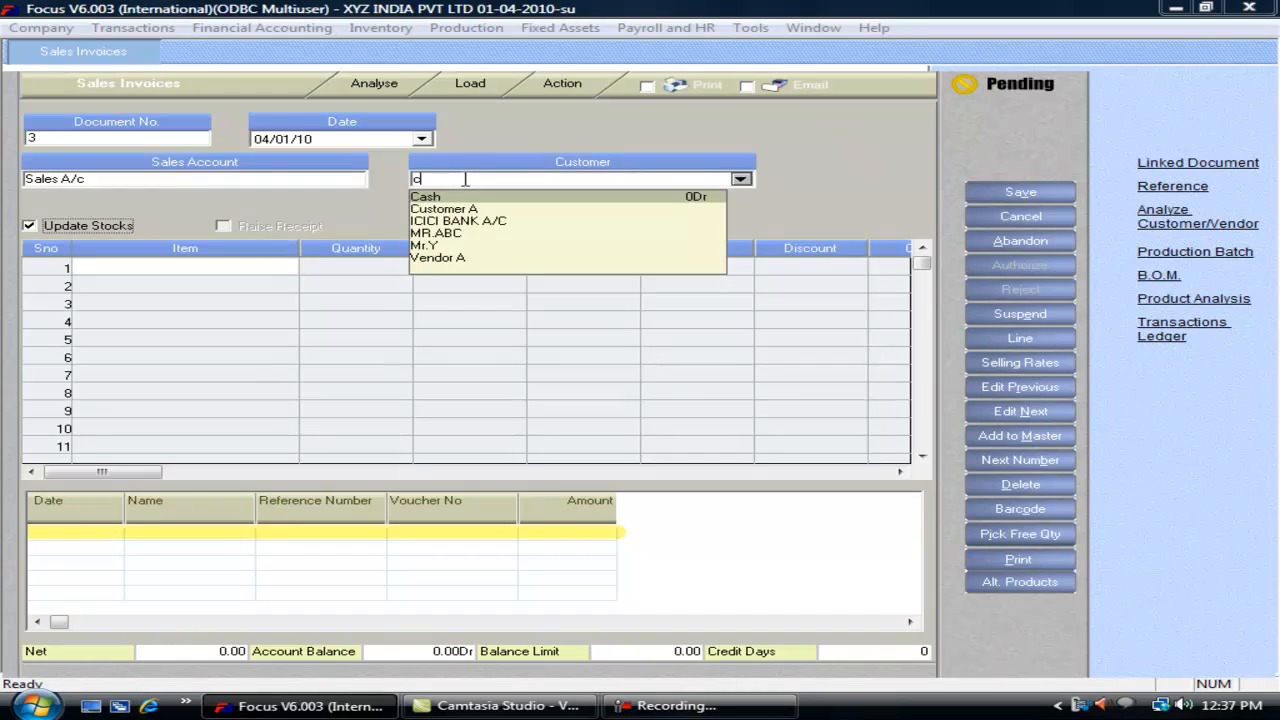
{"action": "type", "text": "u"}
{"action": "key", "text": "Return"}
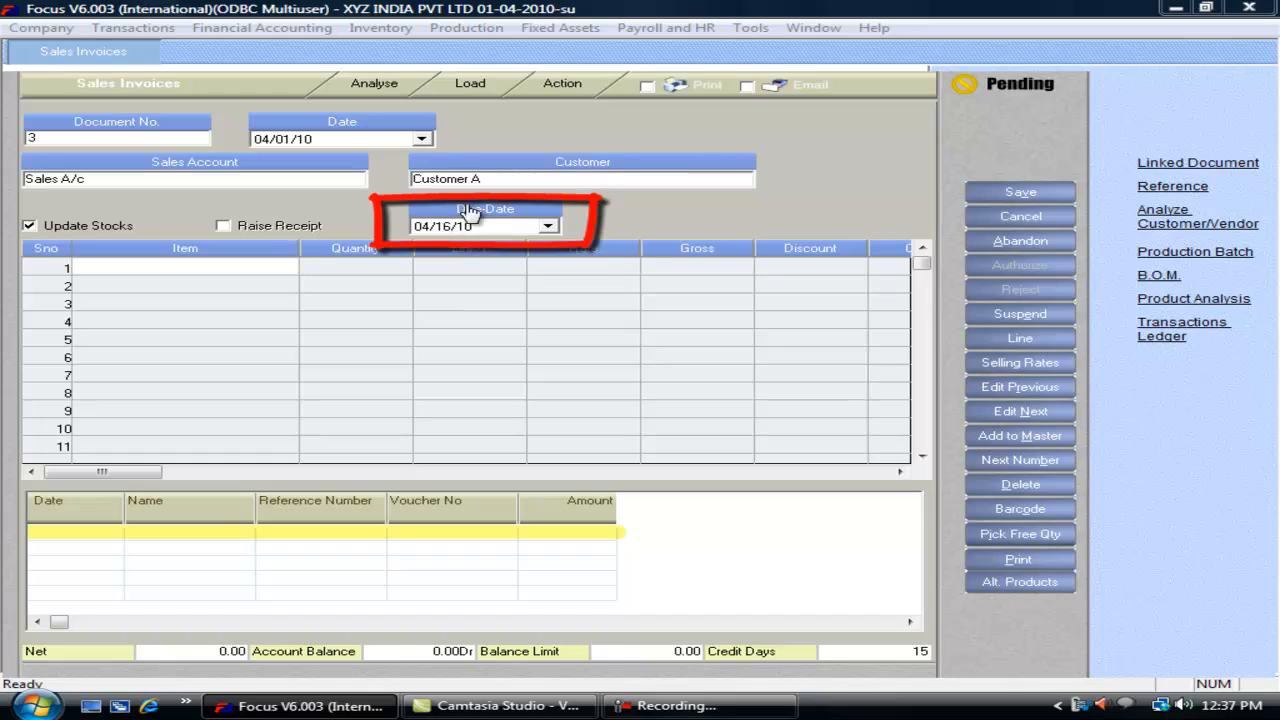
{"action": "left_click", "coordinate": [495, 179]}
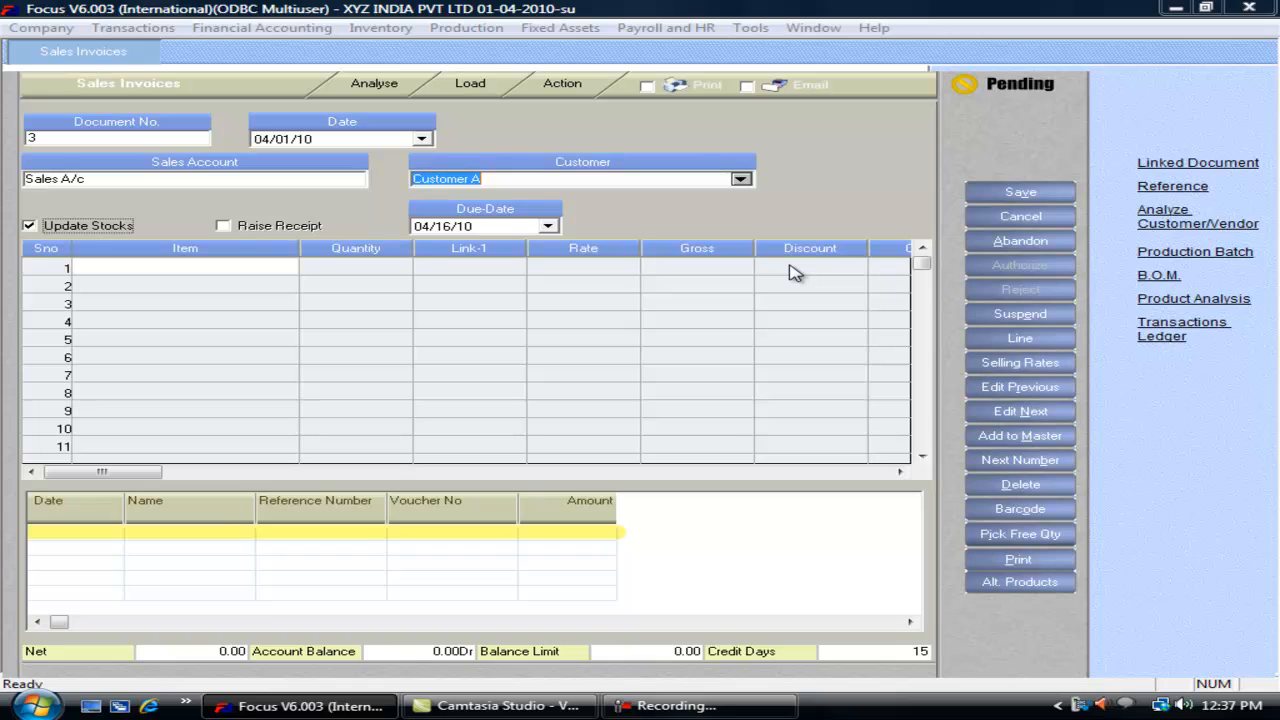
{"action": "key", "text": "Escape"}
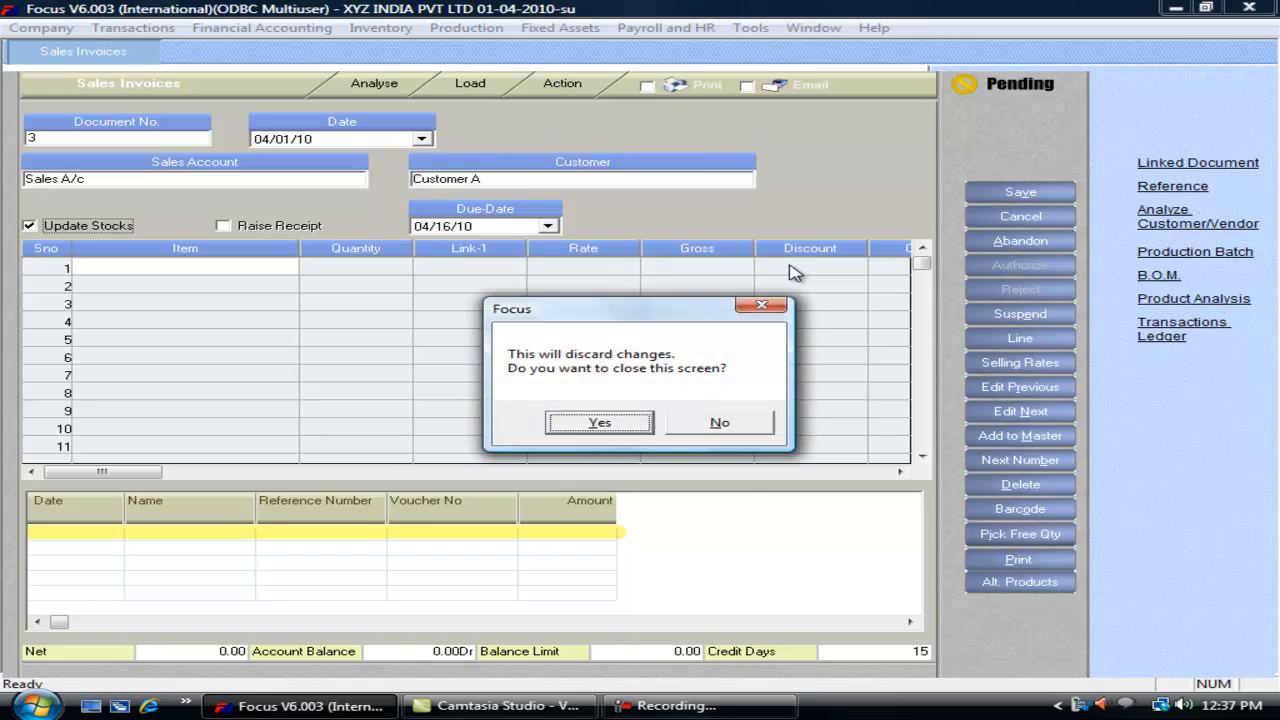
{"action": "key", "text": "Return"}
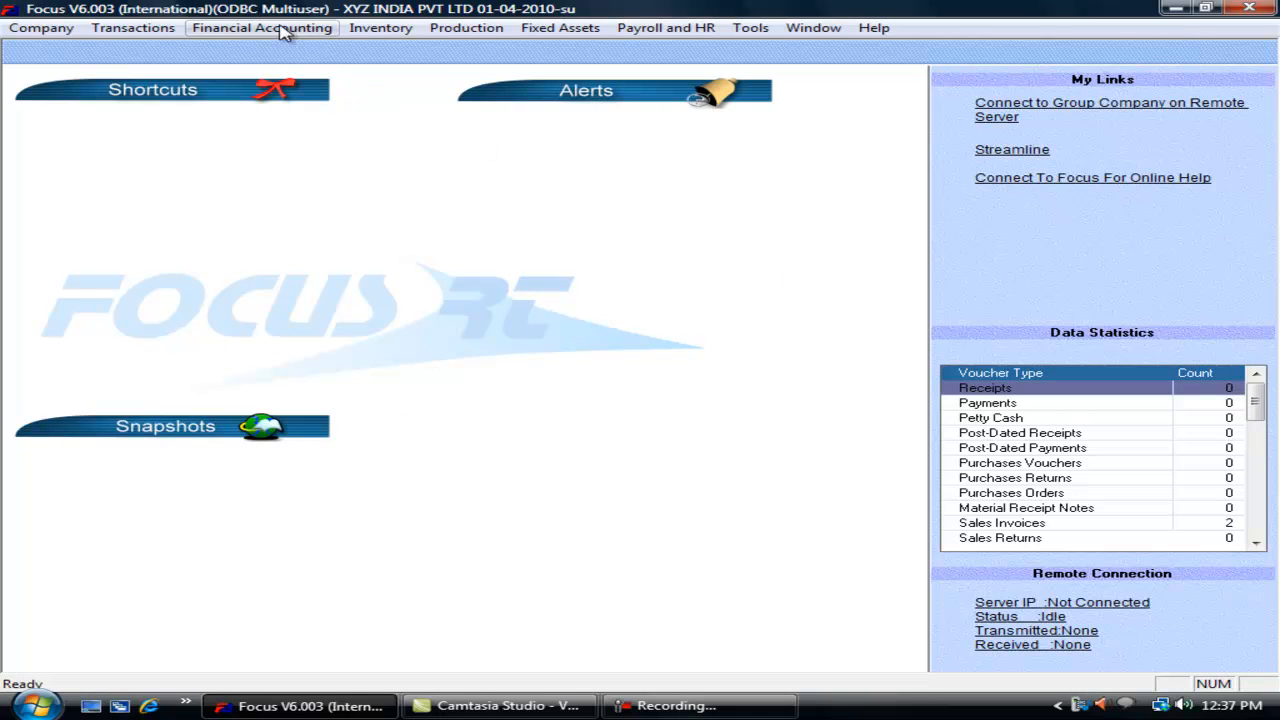
{"action": "left_click", "coordinate": [157, 27]}
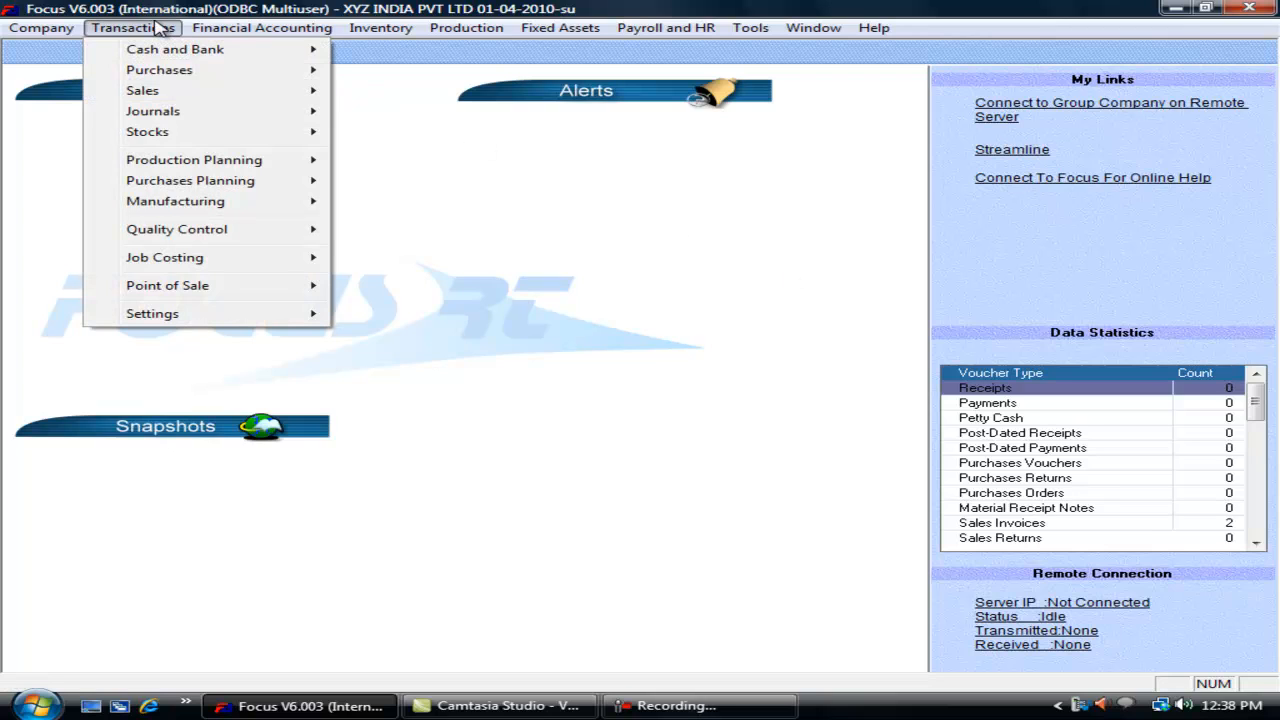
Step: Tick Line-wise A/C for Sales Invoices, keeping UpdateFA on, and close the voucher settings
{"action": "mouse_move", "coordinate": [229, 314]}
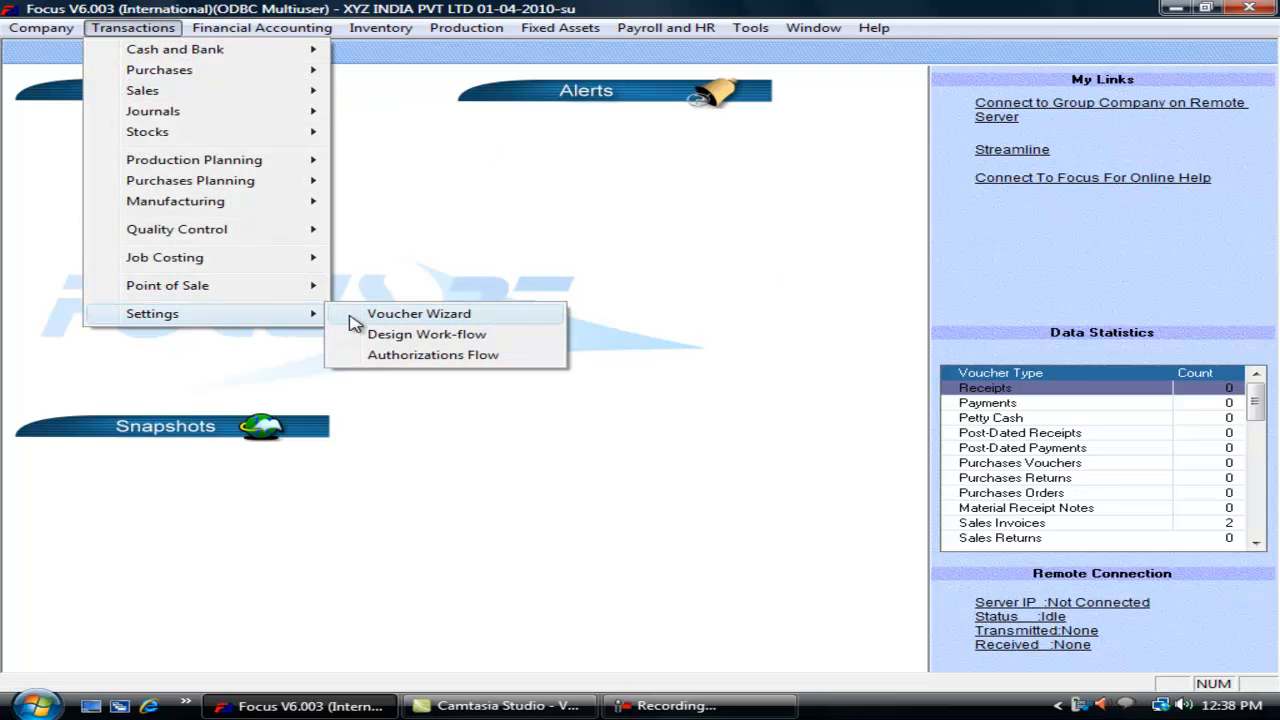
{"action": "left_click", "coordinate": [352, 318]}
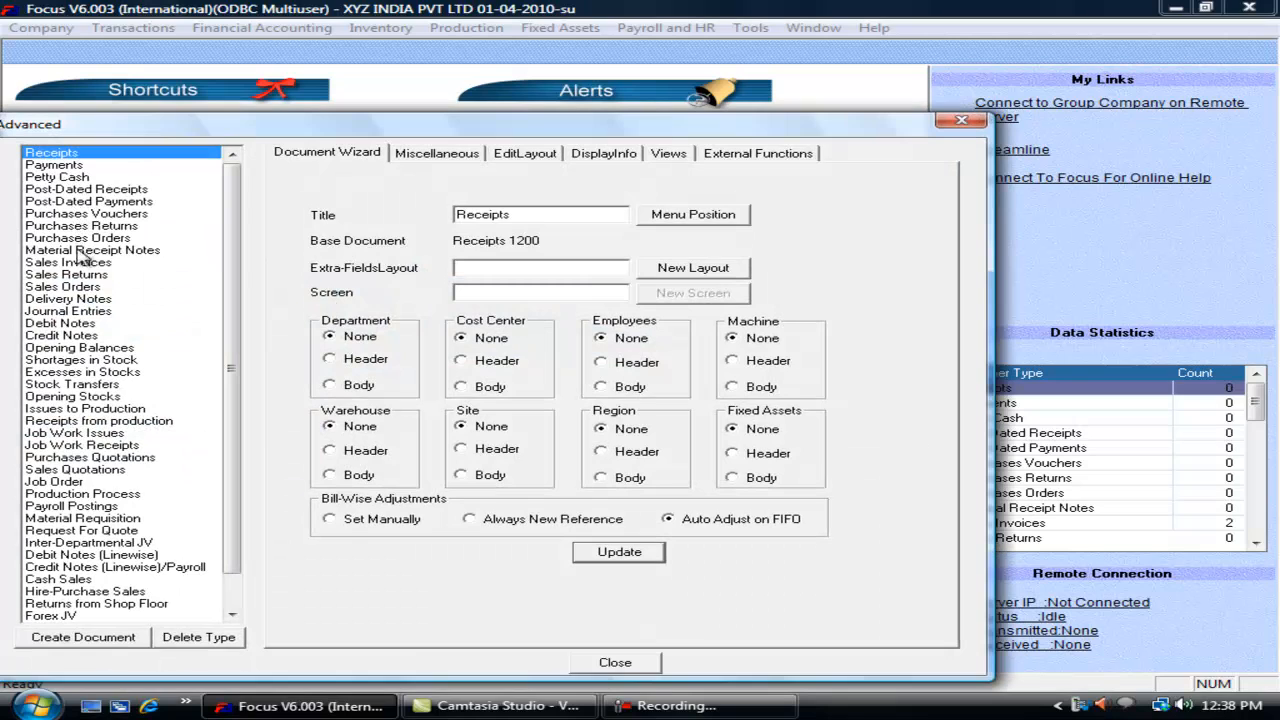
{"action": "left_click", "coordinate": [68, 263]}
{"action": "left_click", "coordinate": [435, 152]}
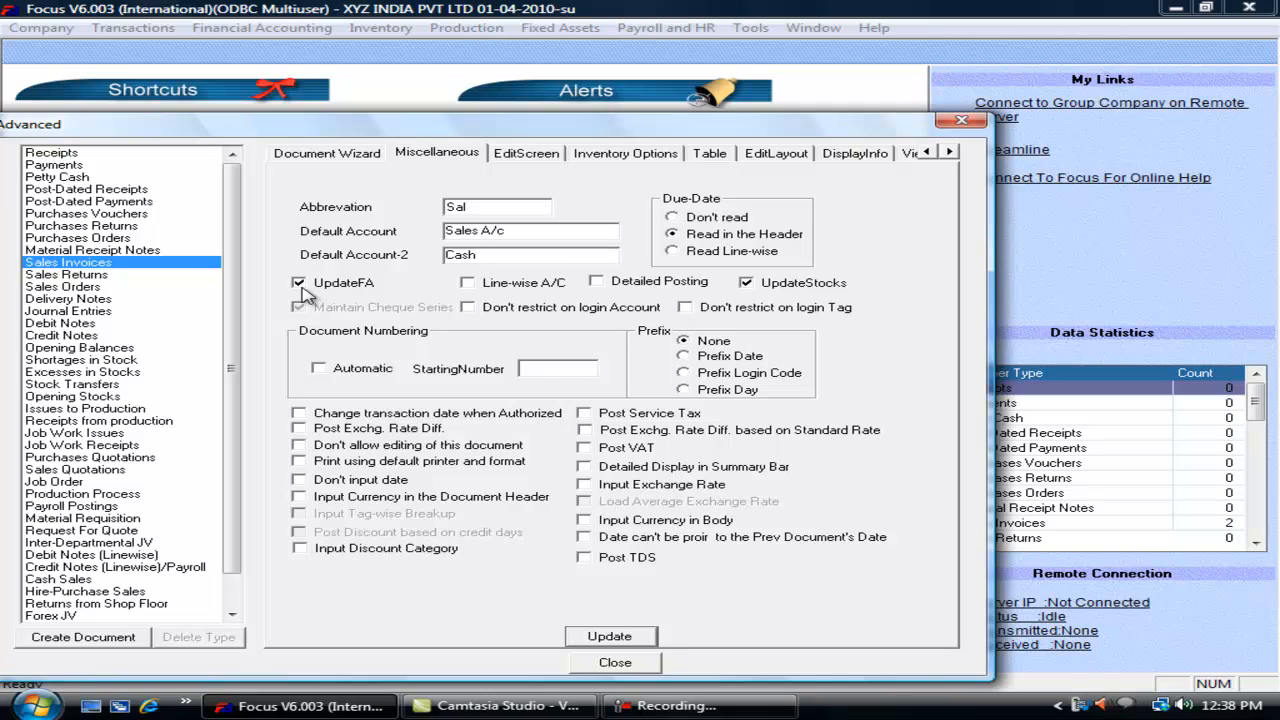
{"action": "left_click", "coordinate": [92, 288]}
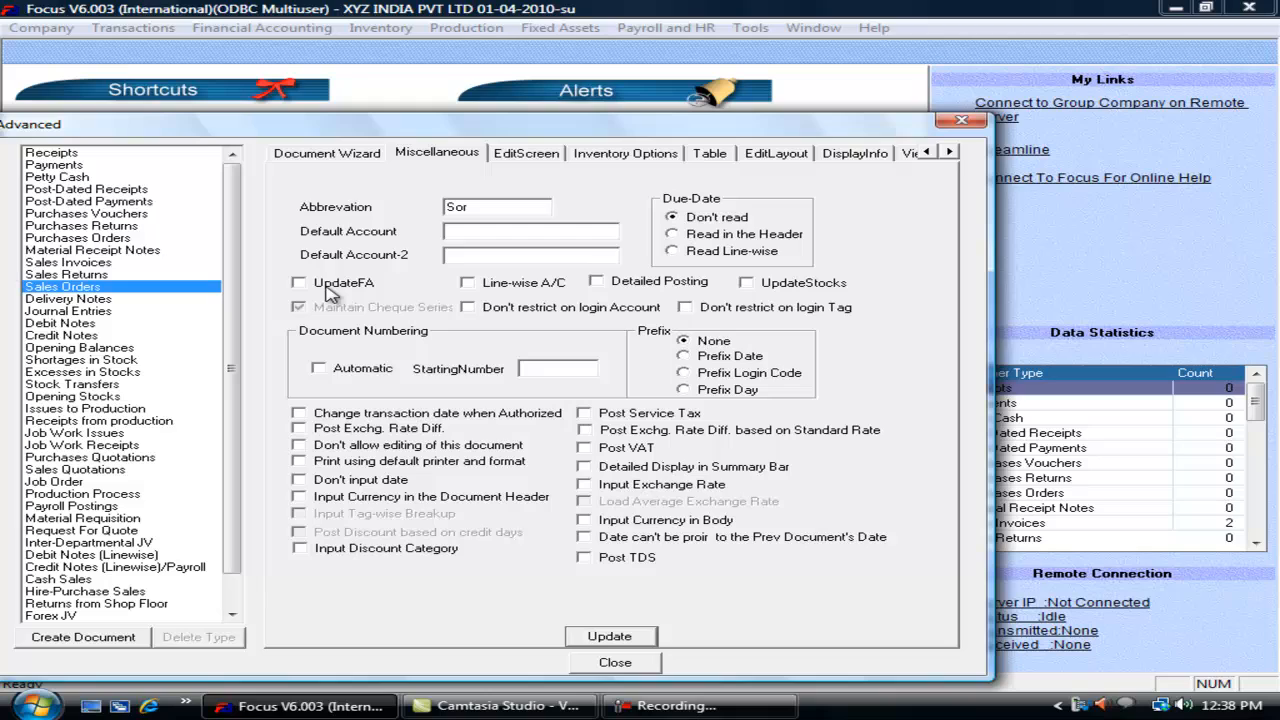
{"action": "left_click", "coordinate": [105, 264]}
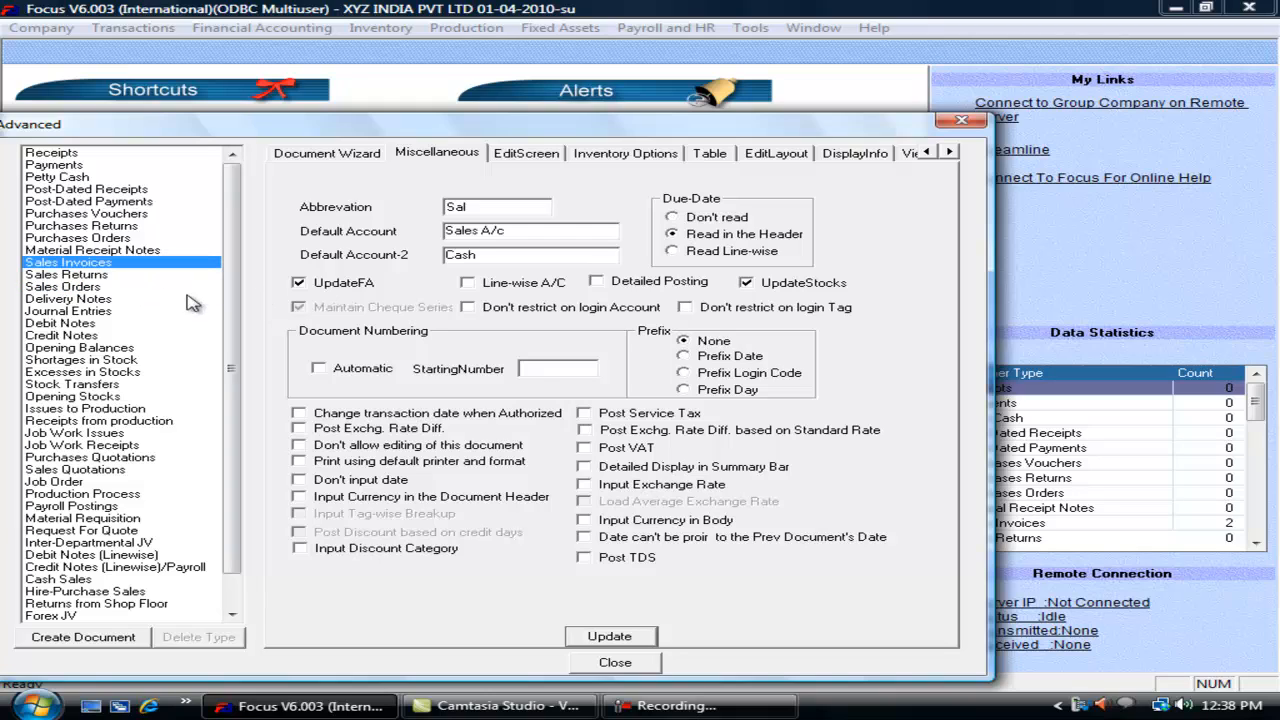
{"action": "left_click", "coordinate": [299, 284]}
{"action": "left_click", "coordinate": [299, 284]}
{"action": "left_click", "coordinate": [482, 289]}
{"action": "left_click", "coordinate": [615, 663]}
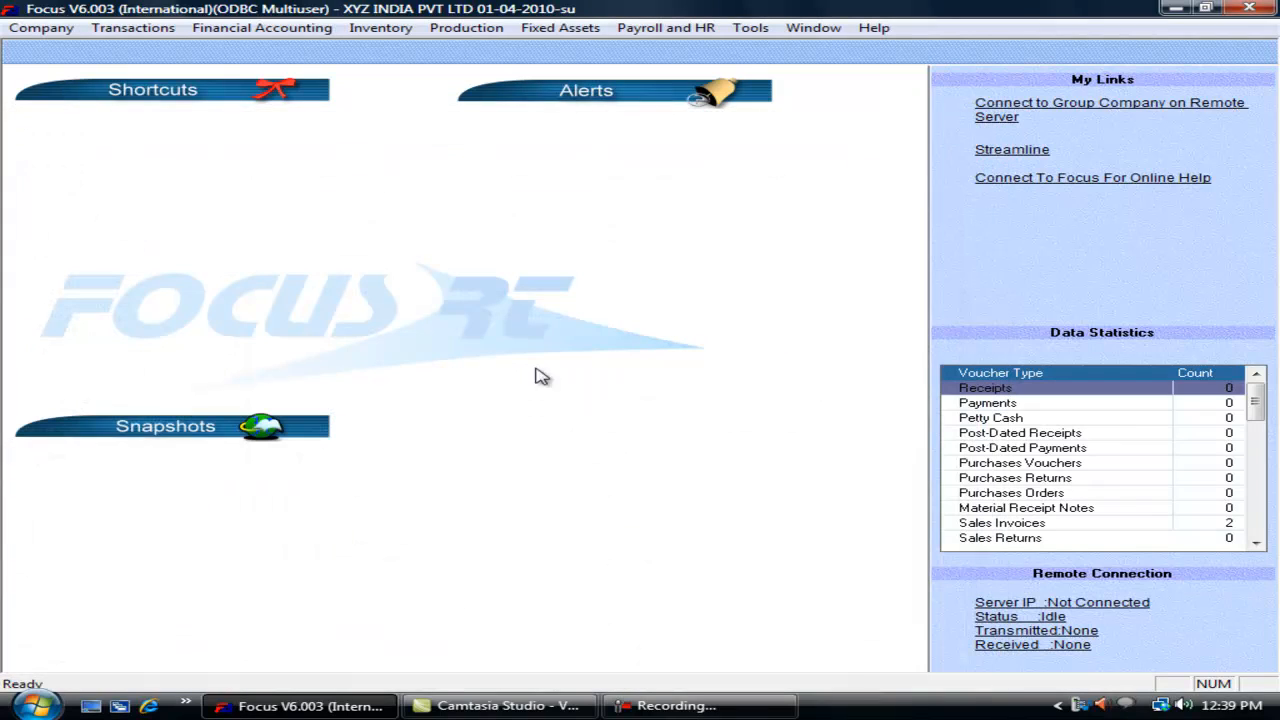
{"action": "left_click", "coordinate": [160, 30]}
{"action": "mouse_move", "coordinate": [200, 95]}
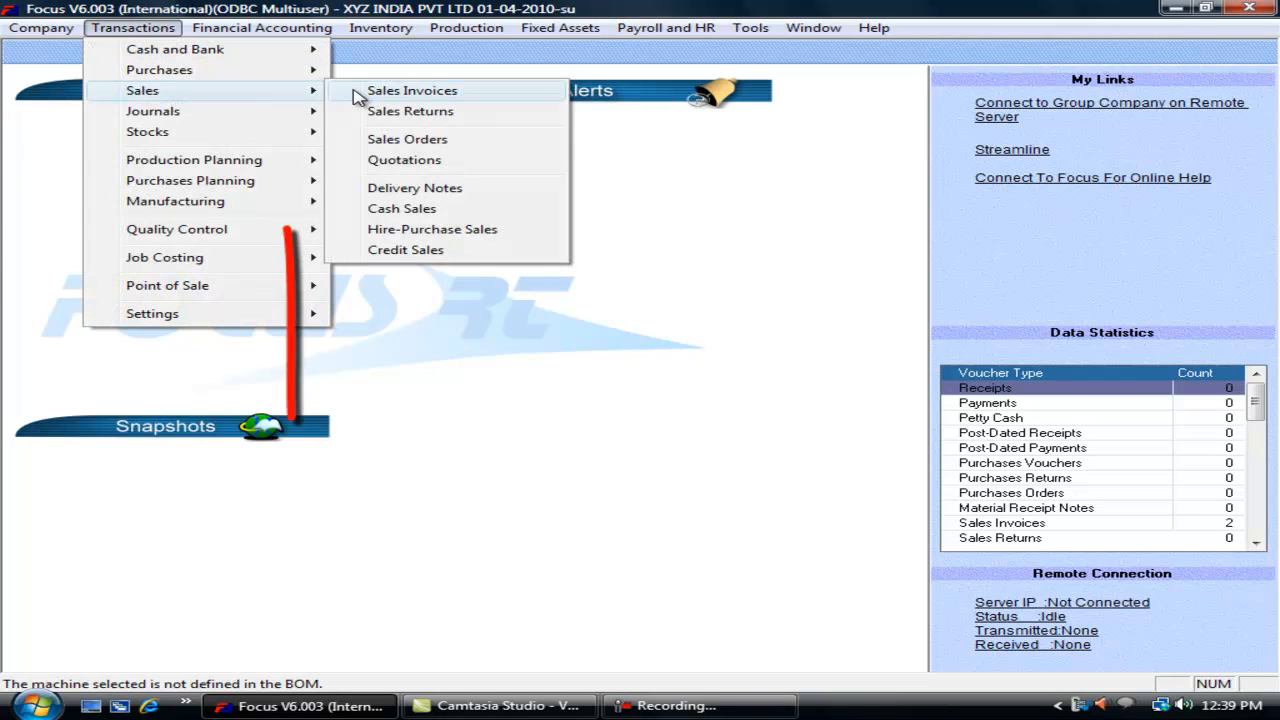
{"action": "left_click", "coordinate": [410, 90]}
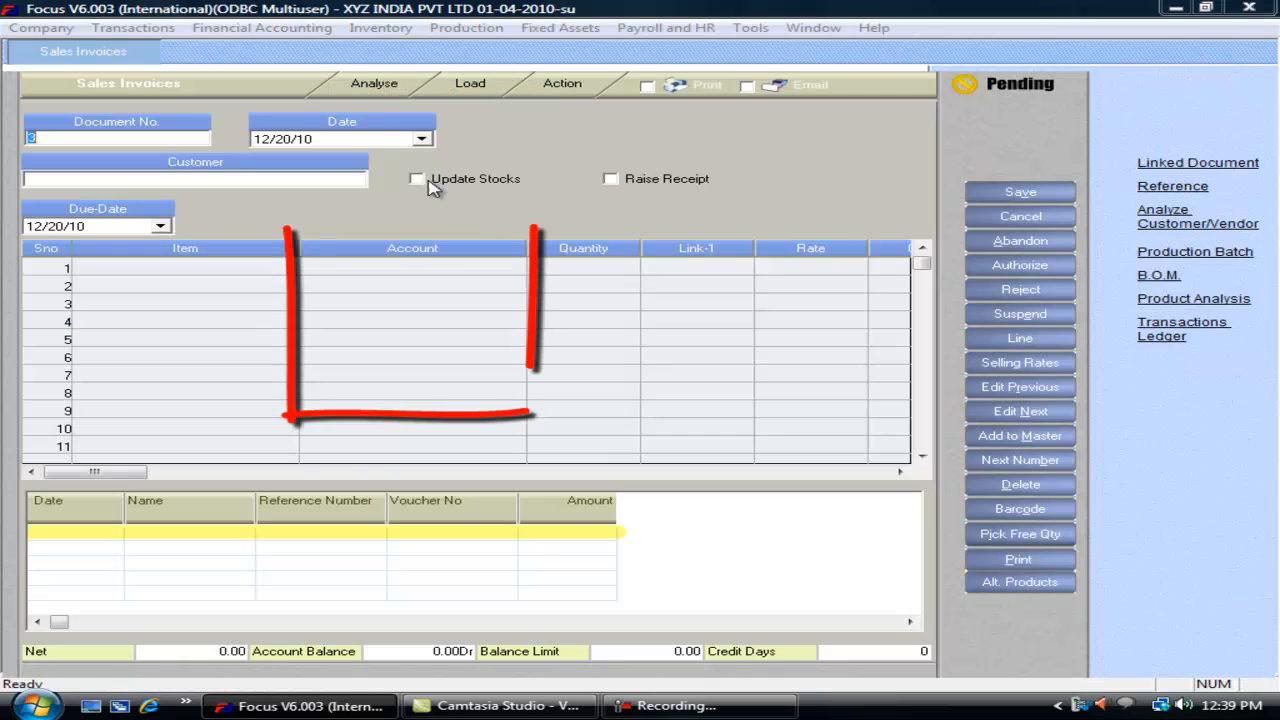
{"action": "left_click", "coordinate": [410, 270]}
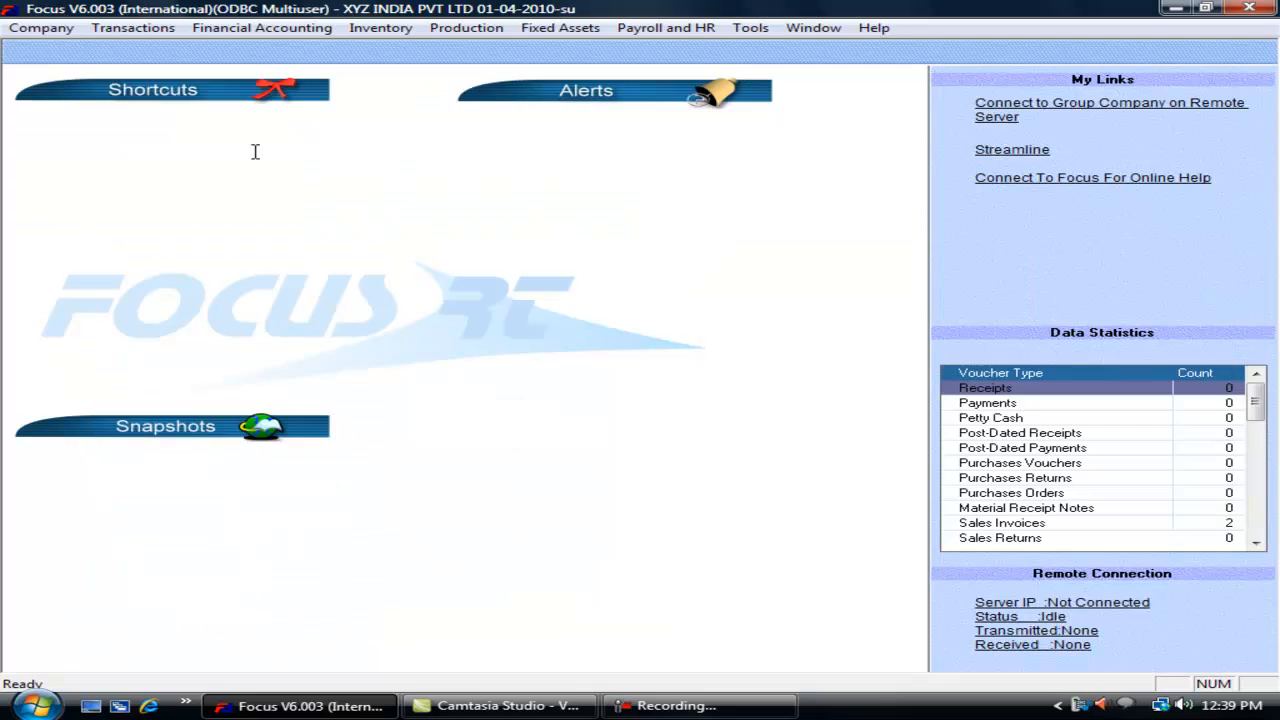
{"action": "left_click", "coordinate": [133, 27]}
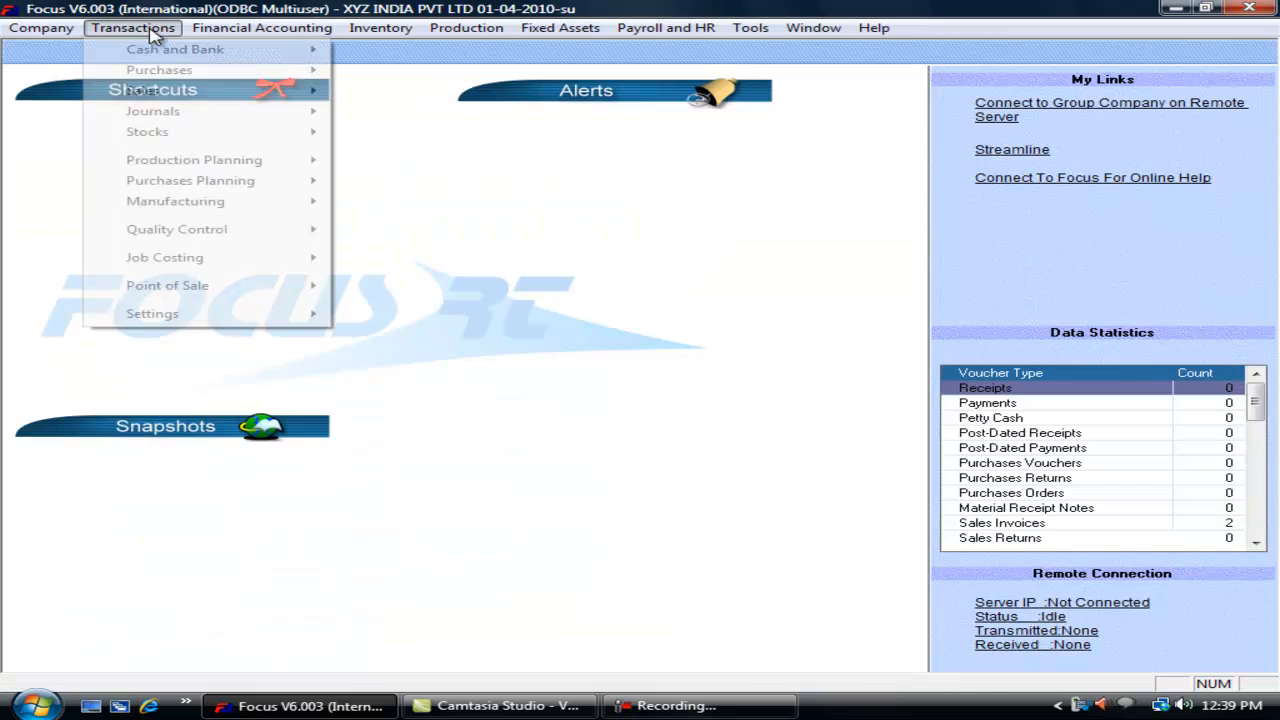
{"action": "mouse_move", "coordinate": [274, 316]}
{"action": "left_click", "coordinate": [360, 316]}
{"action": "left_click", "coordinate": [68, 262]}
{"action": "left_click", "coordinate": [437, 152]}
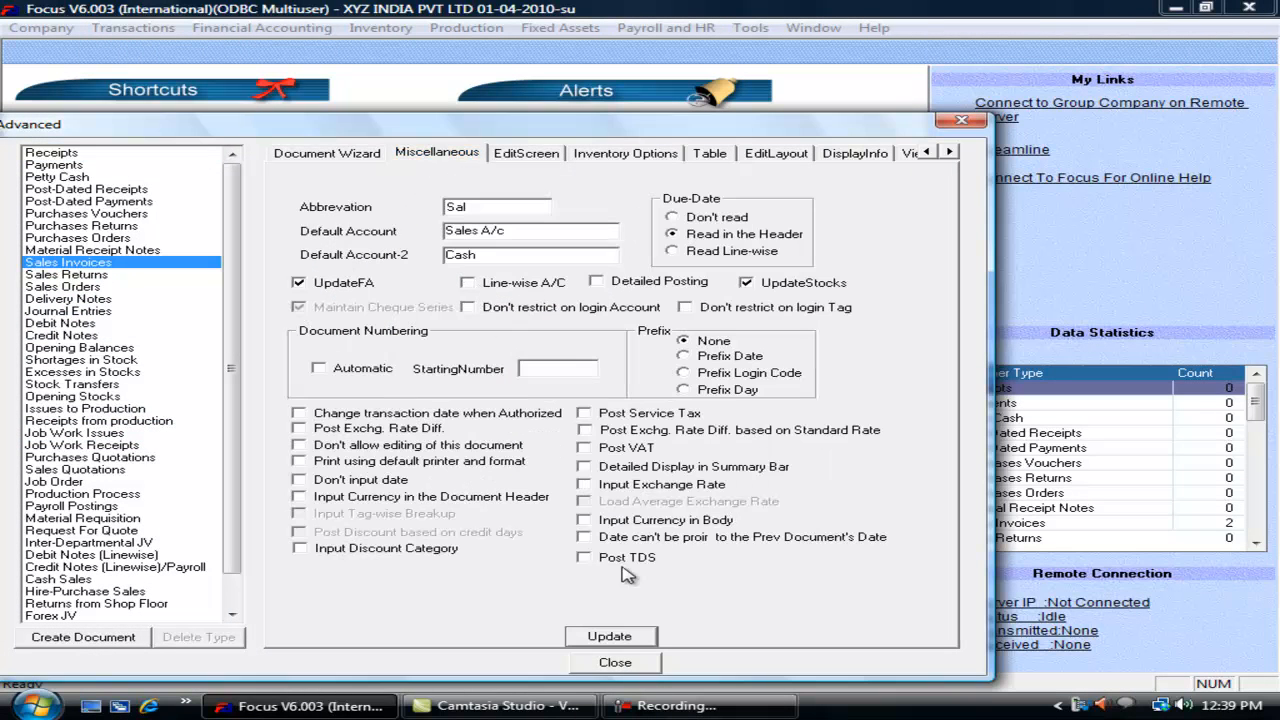
{"action": "left_click", "coordinate": [609, 662]}
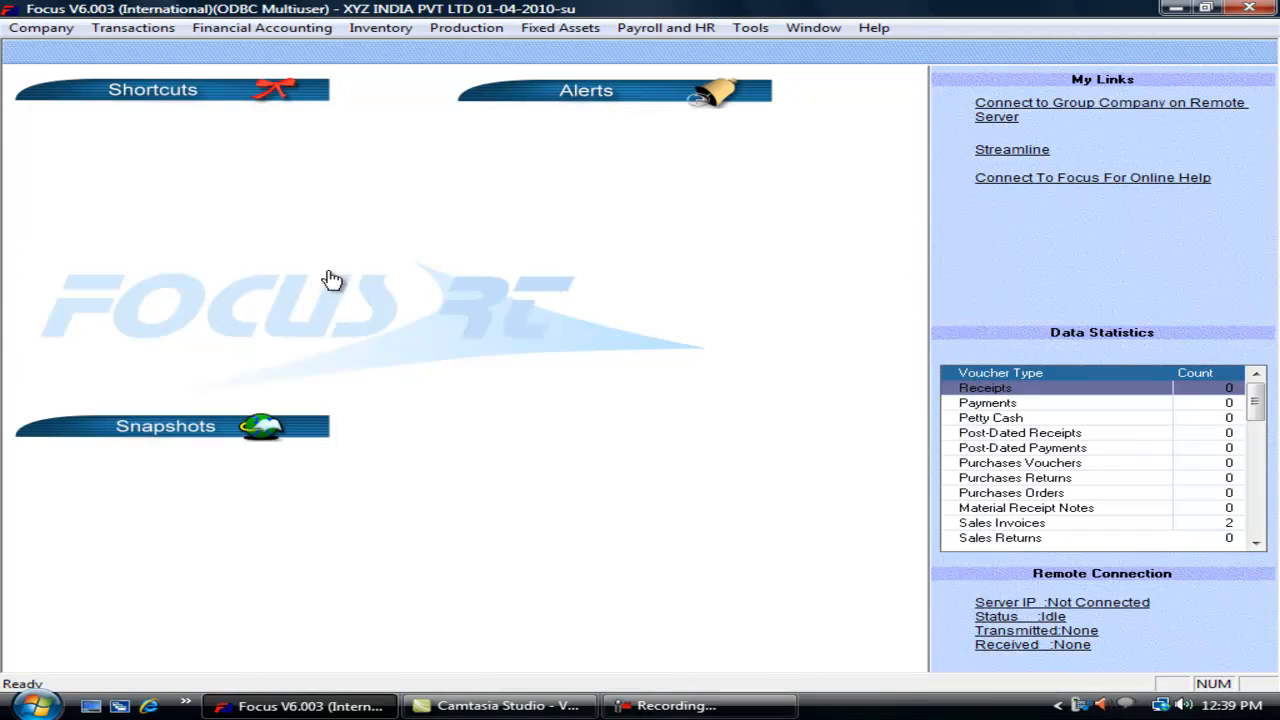
{"action": "left_click", "coordinate": [145, 30]}
{"action": "mouse_move", "coordinate": [266, 100]}
{"action": "left_click", "coordinate": [360, 92]}
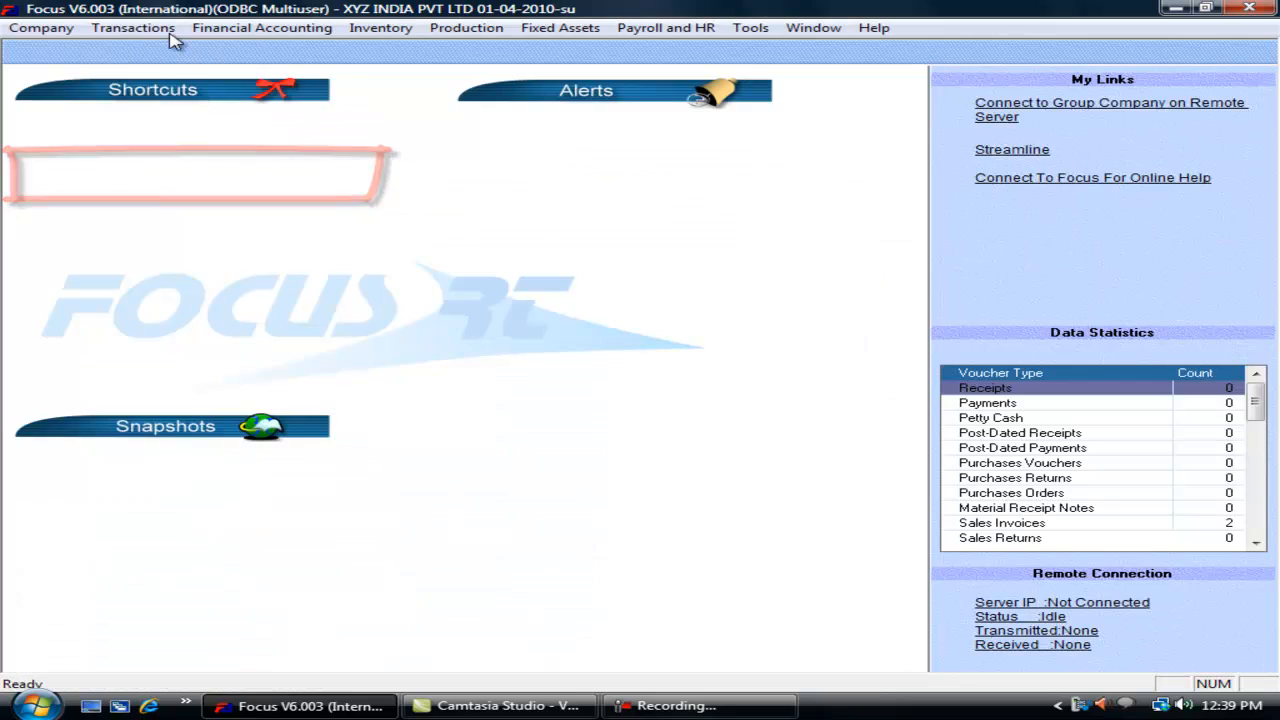
{"action": "left_click", "coordinate": [133, 28]}
{"action": "mouse_move", "coordinate": [229, 314]}
{"action": "left_click", "coordinate": [376, 322]}
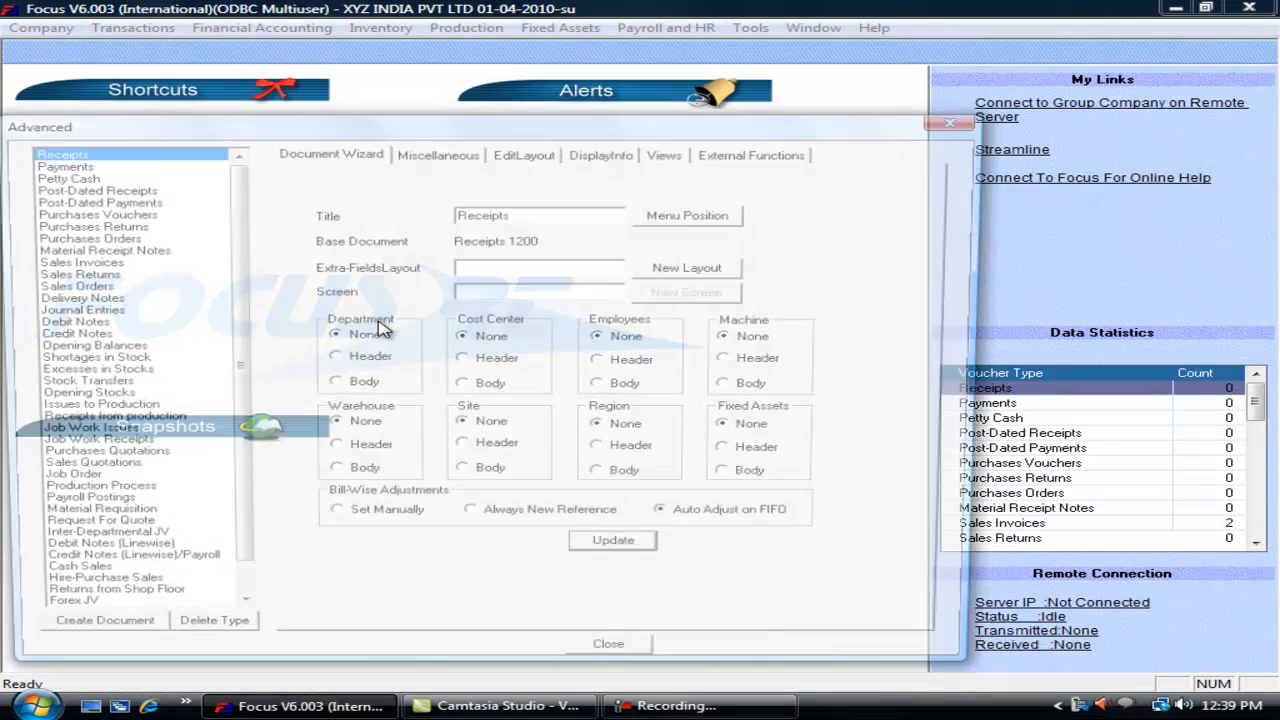
Step: Tick Line-wise A/C on the Sales Invoices Miscellaneous tab and update the settings
{"action": "left_click", "coordinate": [430, 153]}
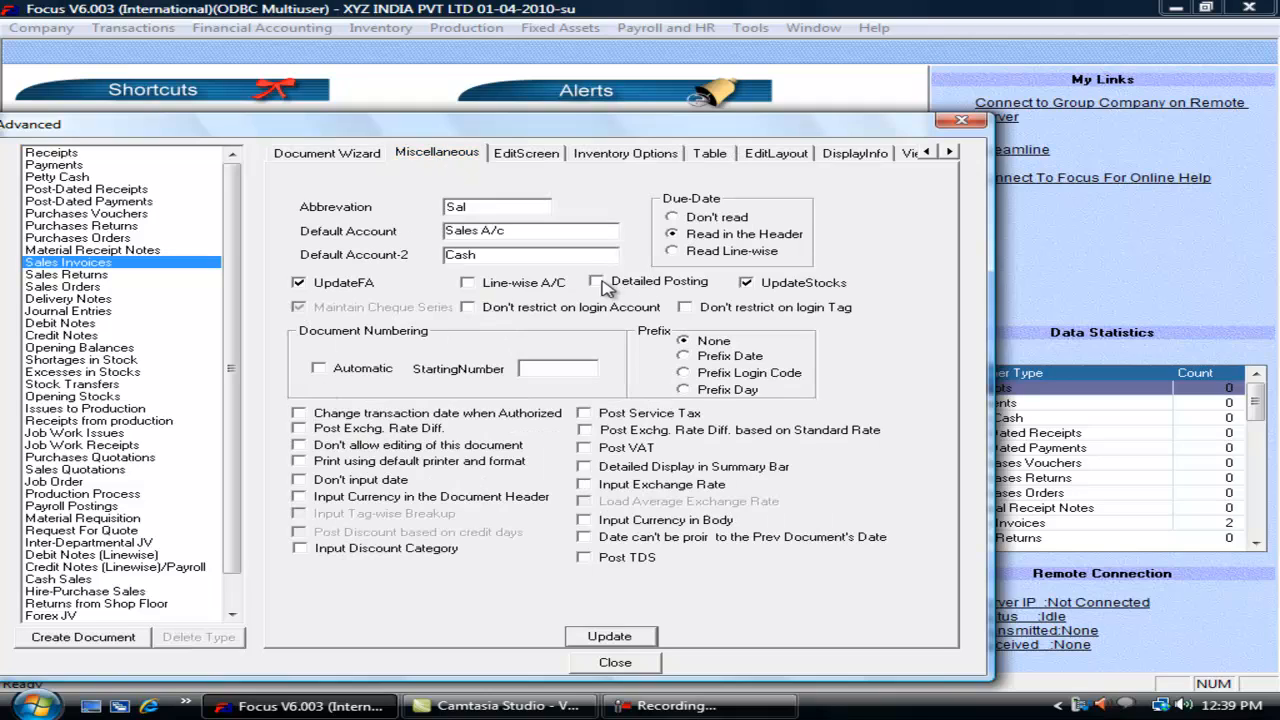
{"action": "left_click", "coordinate": [499, 284]}
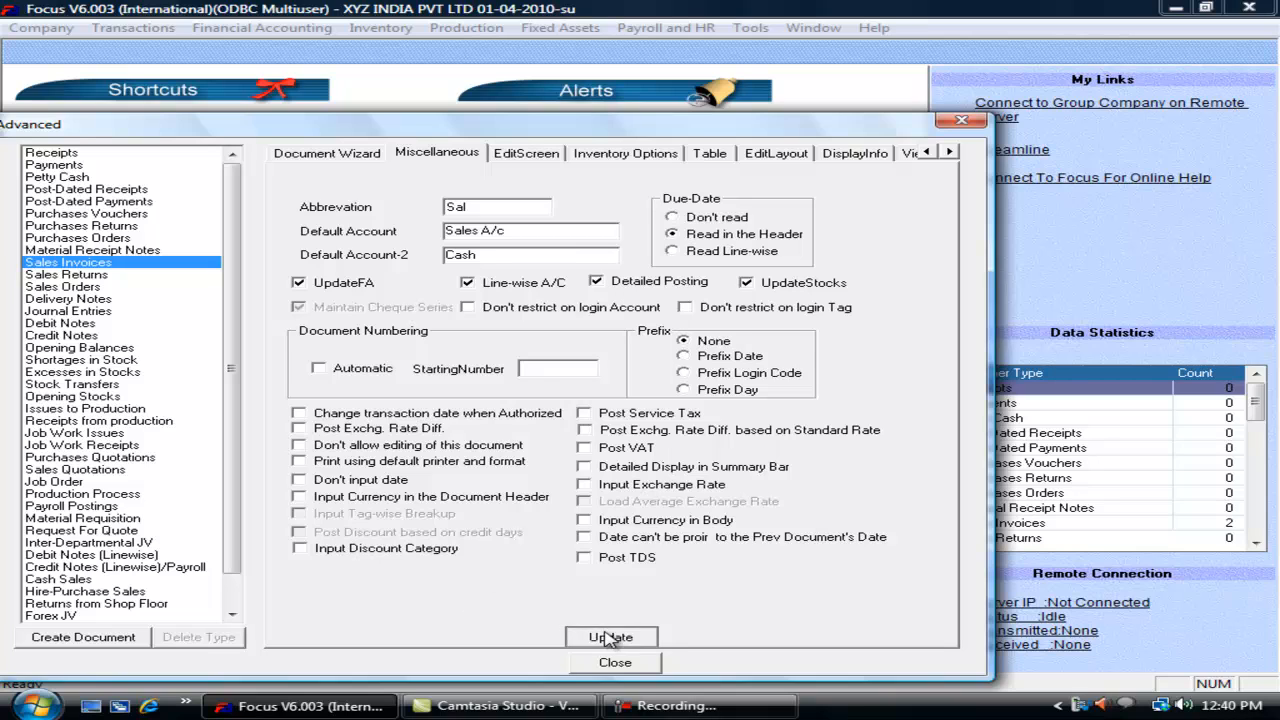
{"action": "left_click", "coordinate": [612, 663]}
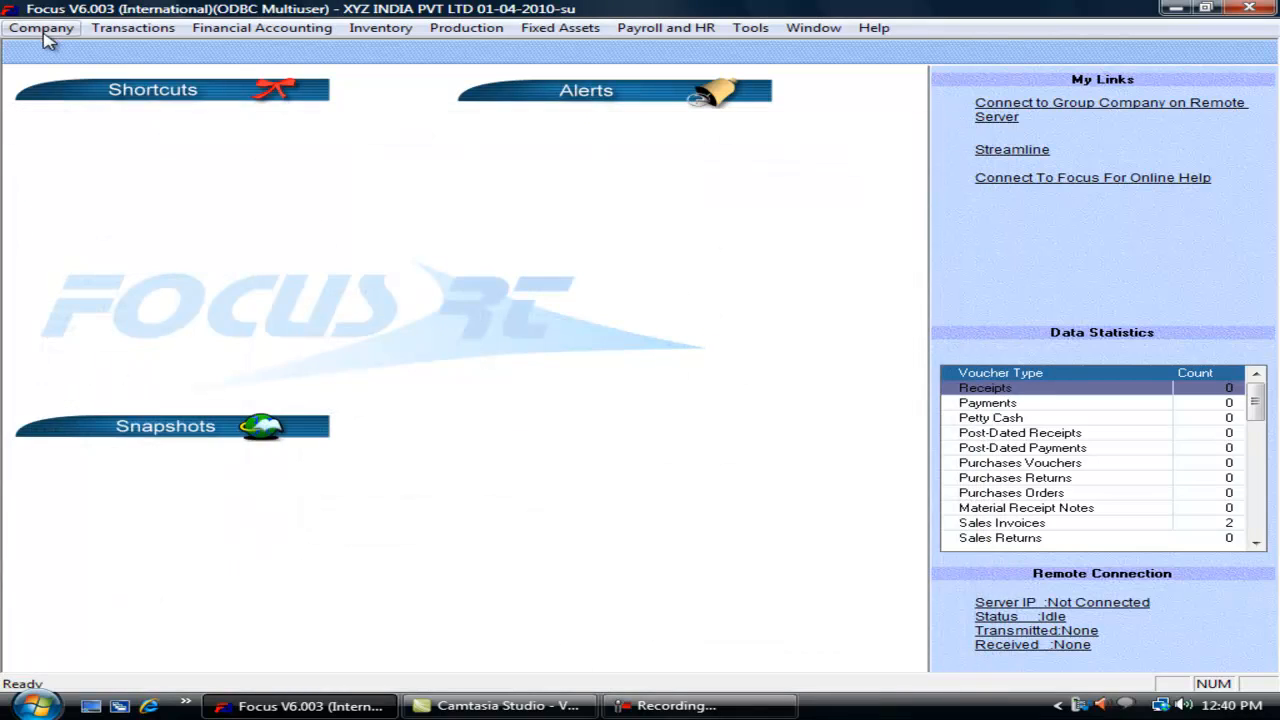
Step: Add the sales-type account 'Sales A/c 4%' in the accounts tree
{"action": "left_click", "coordinate": [45, 30]}
{"action": "mouse_move", "coordinate": [206, 314]}
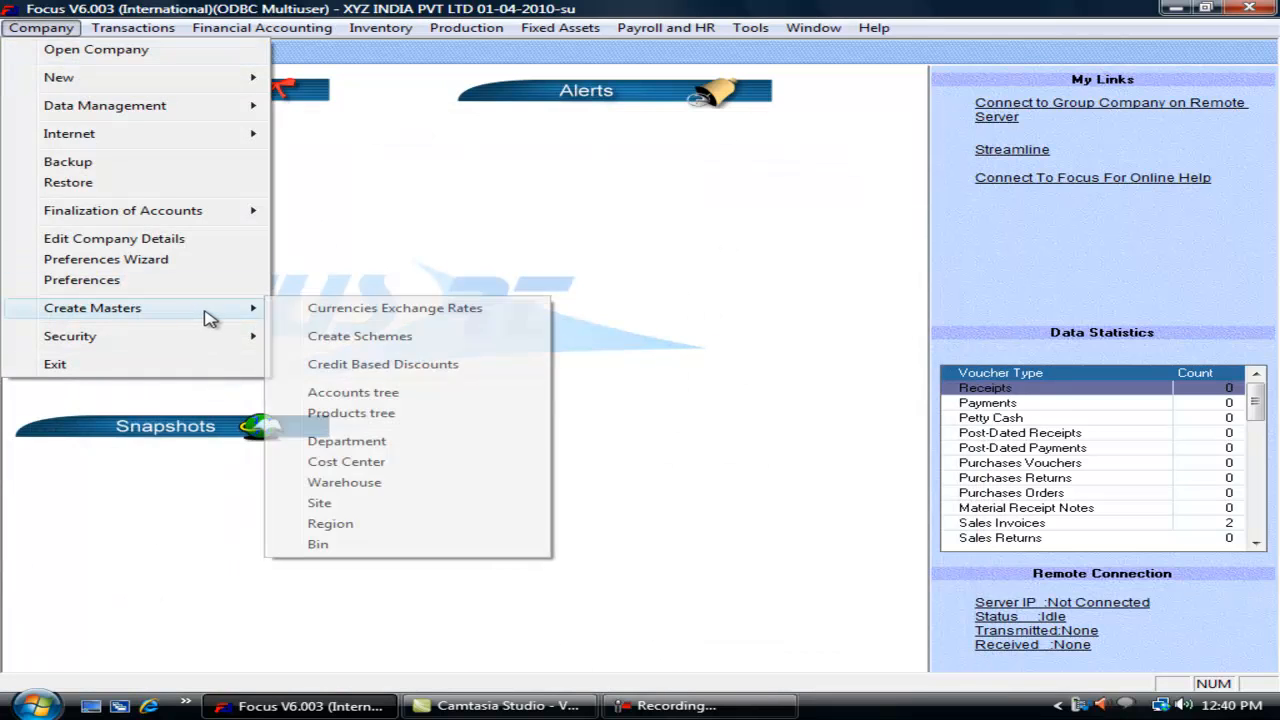
{"action": "left_click", "coordinate": [403, 400]}
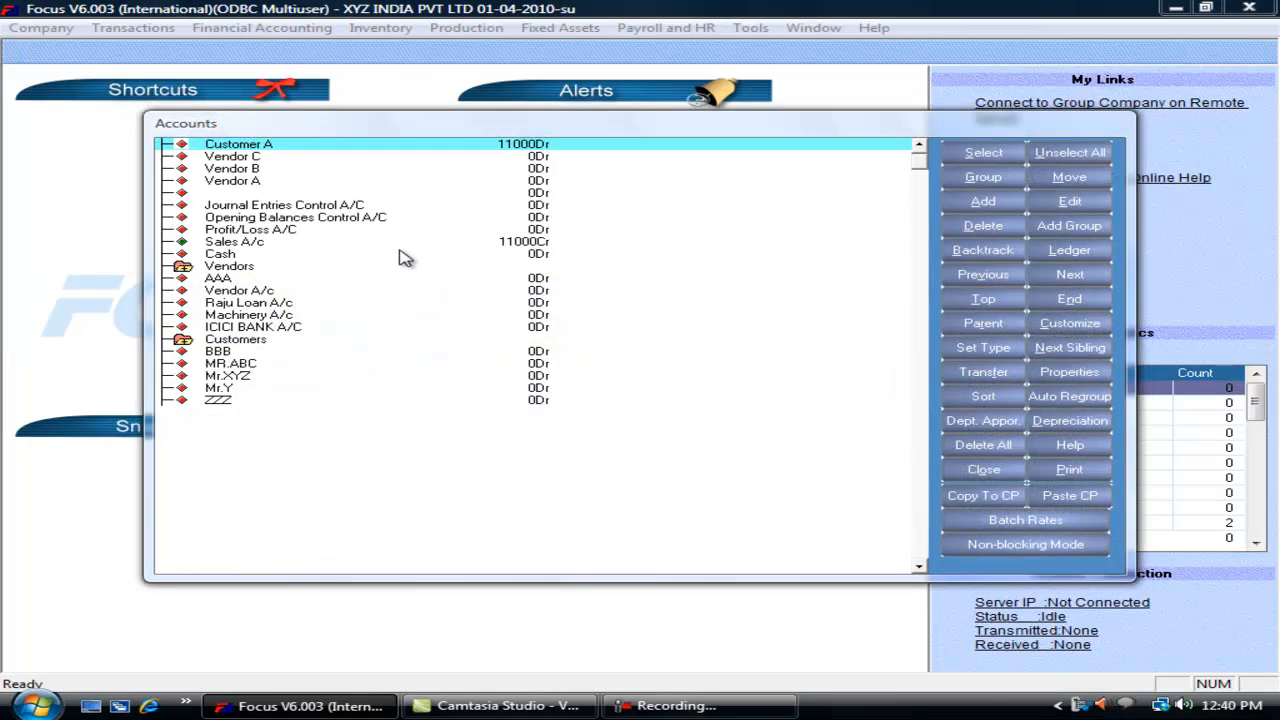
{"action": "key", "text": "alt+a"}
{"action": "type", "text": "Sales A/c 4%"}
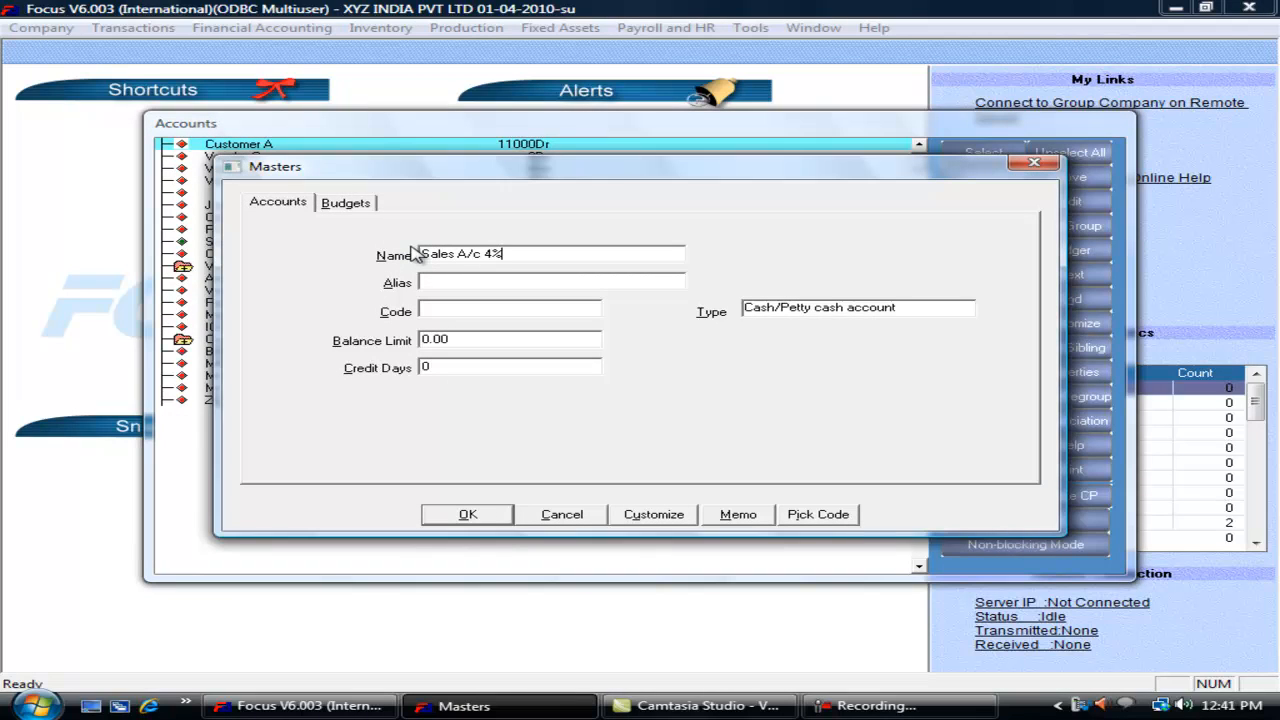
{"action": "key", "text": "shift+Tab"}
{"action": "key", "text": "shift+Tab"}
{"action": "key", "text": "s"}
{"action": "key", "text": "Tab"}
{"action": "key", "text": "Return"}
Step: Add a second sales-type account and close the accounts tree
{"action": "type", "text": "S"}
{"action": "key", "text": "Tab"}
{"action": "key", "text": "Tab"}
{"action": "key", "text": "s"}
{"action": "key", "text": "Tab"}
{"action": "key", "text": "Return"}
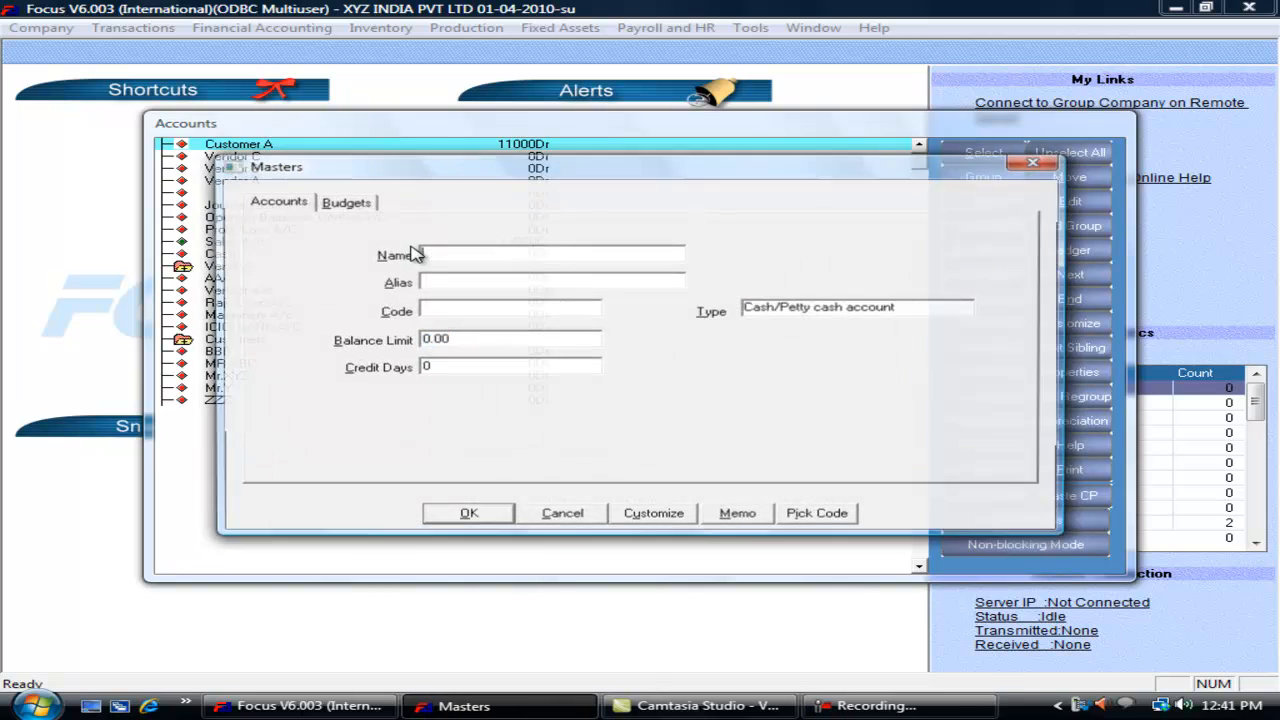
{"action": "key", "text": "Escape"}
{"action": "key", "text": "Escape"}
Step: Start a new Sales Invoice, document number 3
{"action": "key", "text": "alt+t"}
{"action": "key", "text": "Down"}
{"action": "key", "text": "Down"}
{"action": "key", "text": "Right"}
{"action": "key", "text": "Return"}
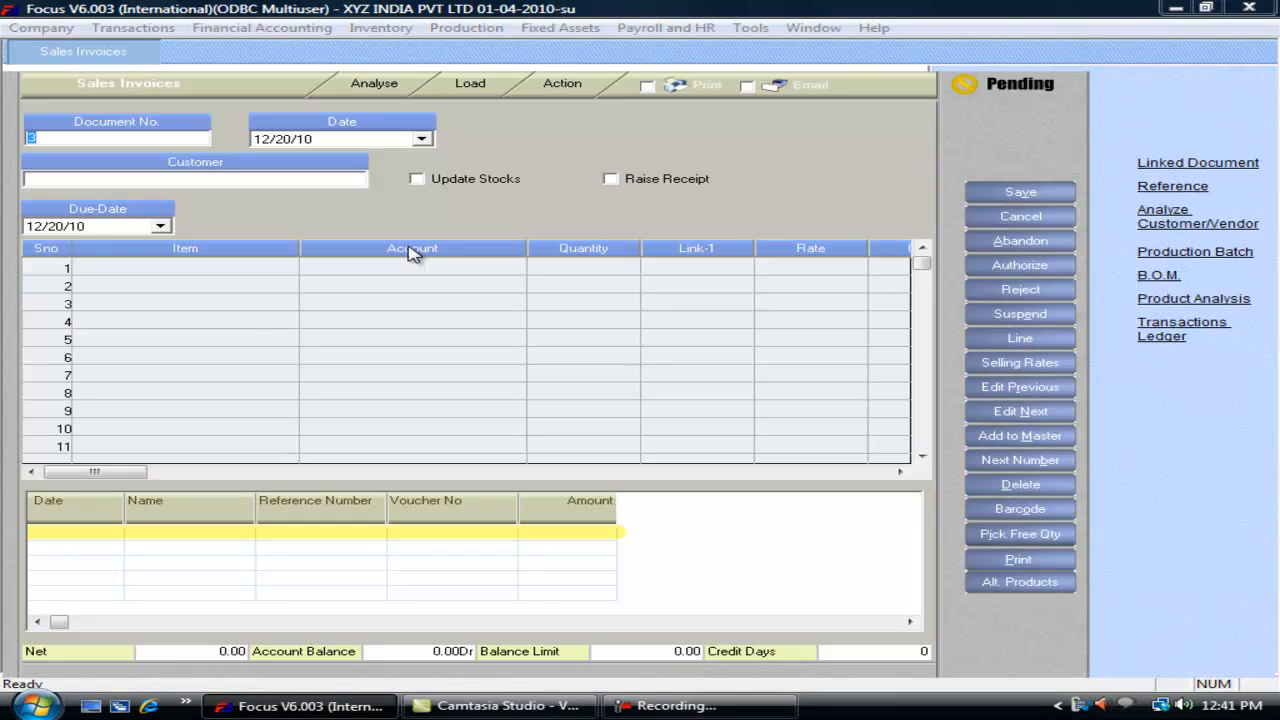
Step: Set the customer to Customer A and add RM1 on Sales A/c 4%, 10 at 1,000
{"action": "left_click", "coordinate": [186, 179]}
{"action": "type", "text": "Cash"}
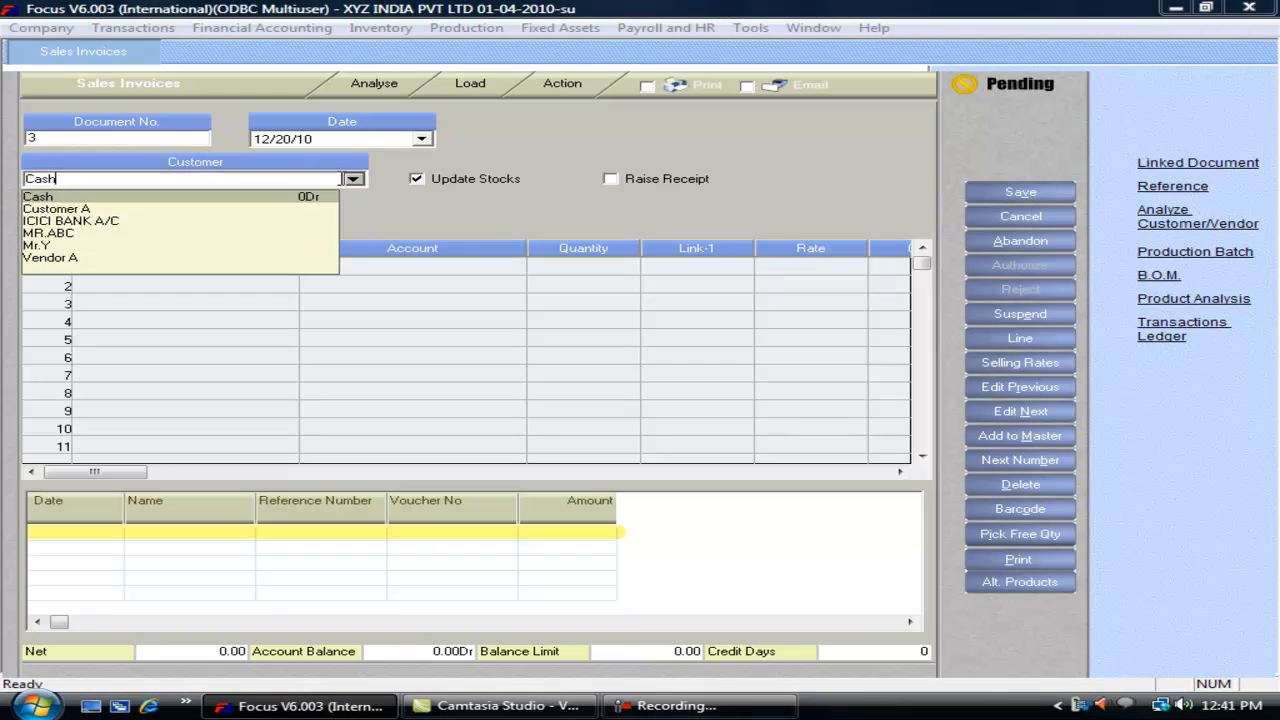
{"action": "key", "text": "BackSpace"}
{"action": "key", "text": "BackSpace"}
{"action": "key", "text": "BackSpace"}
{"action": "type", "text": "Cu"}
{"action": "key", "text": "Return"}
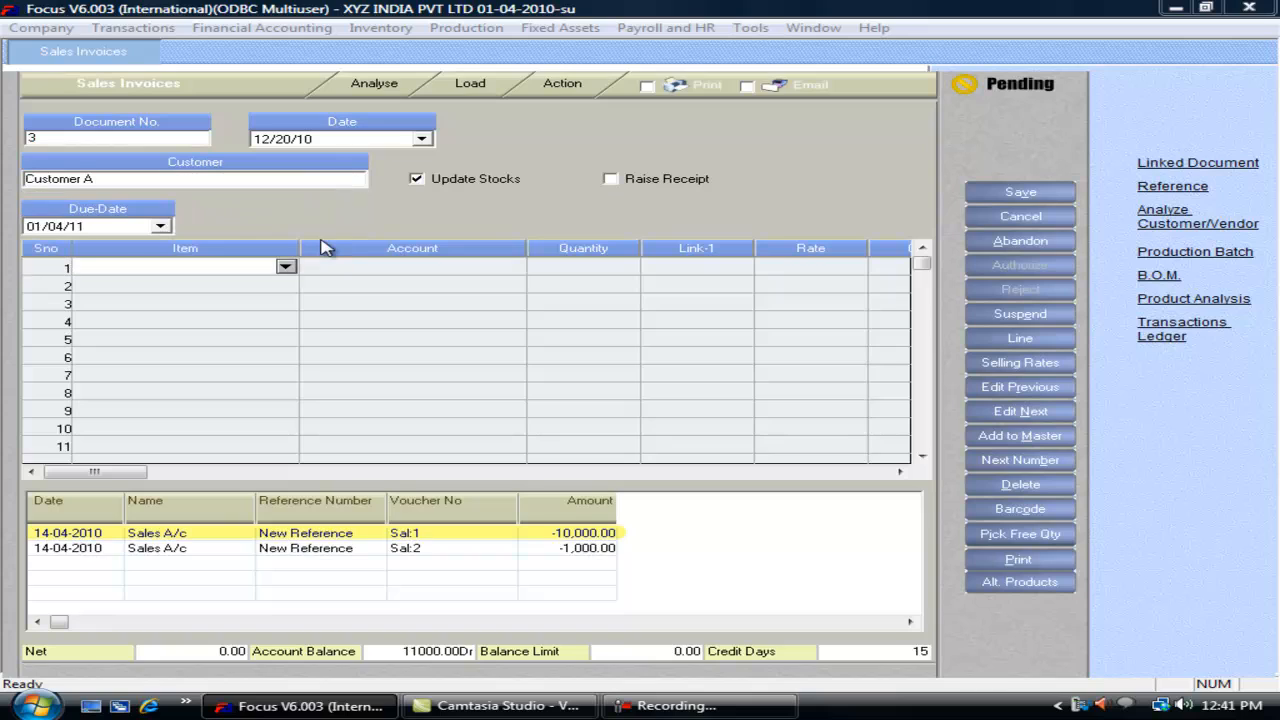
{"action": "type", "text": "pr"}
{"action": "key", "text": "Down"}
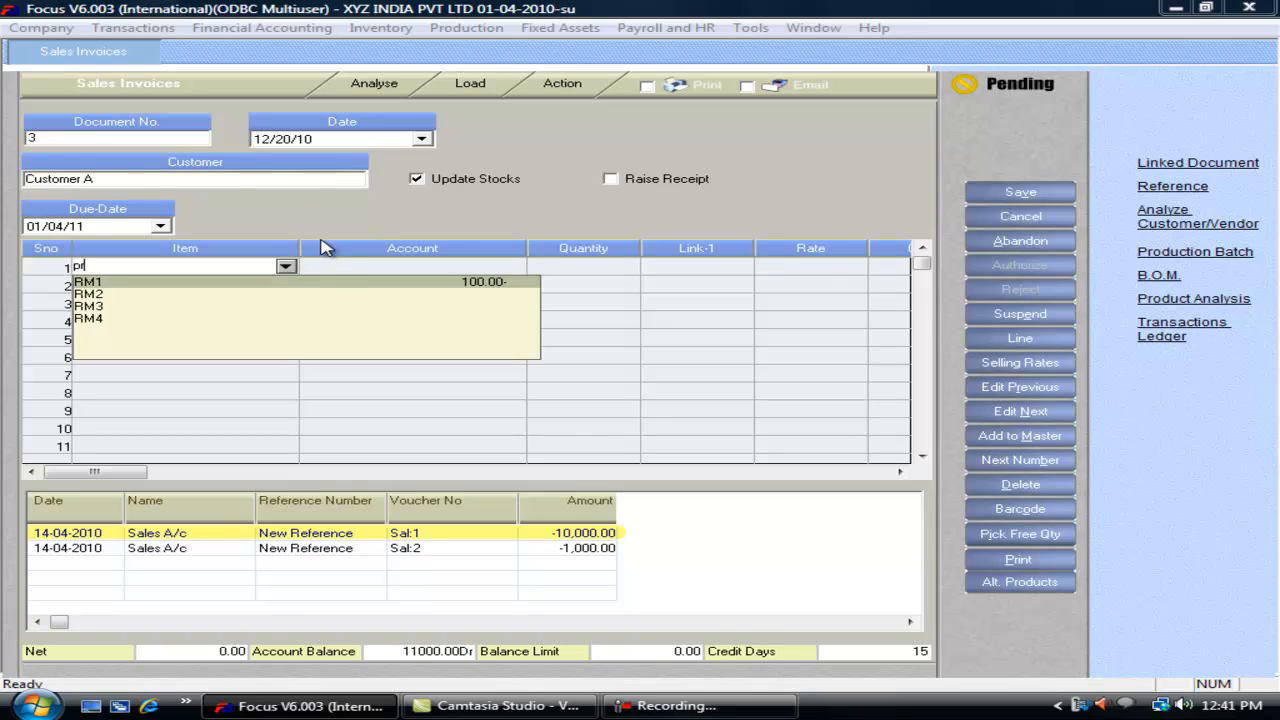
{"action": "key", "text": "Return"}
{"action": "type", "text": "sa"}
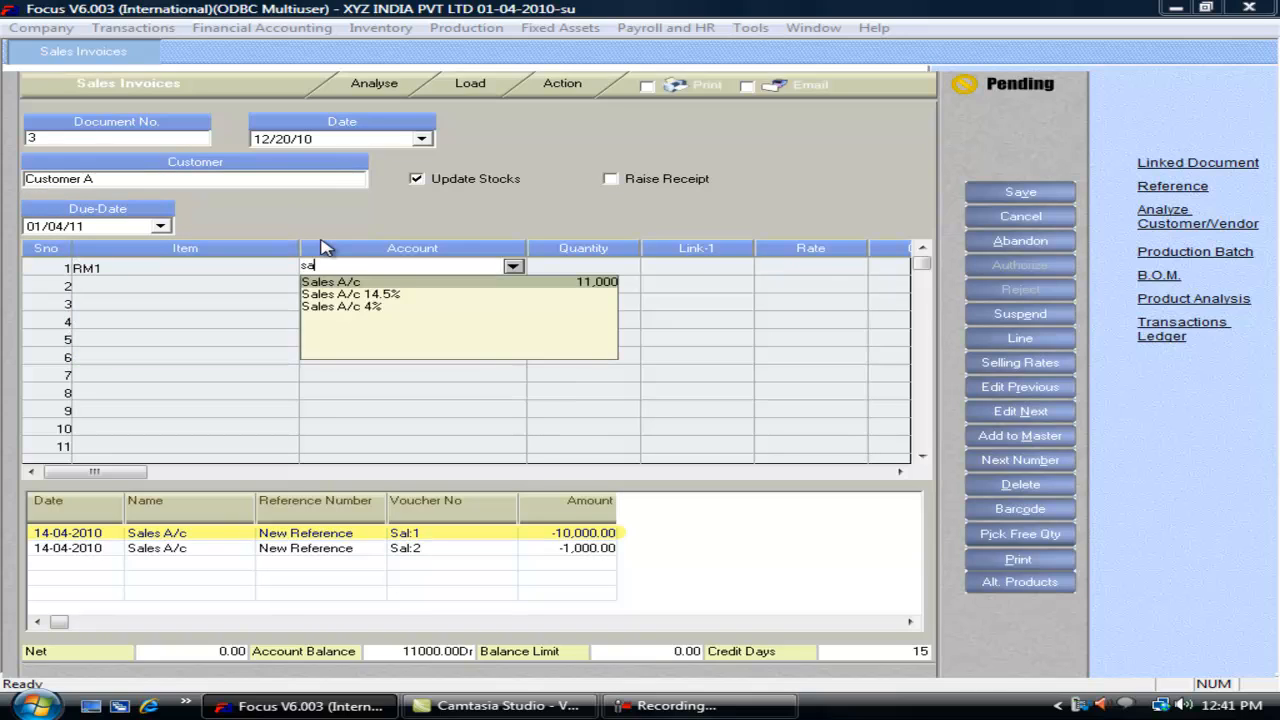
{"action": "key", "text": "Down"}
{"action": "key", "text": "Down"}
{"action": "key", "text": "Return"}
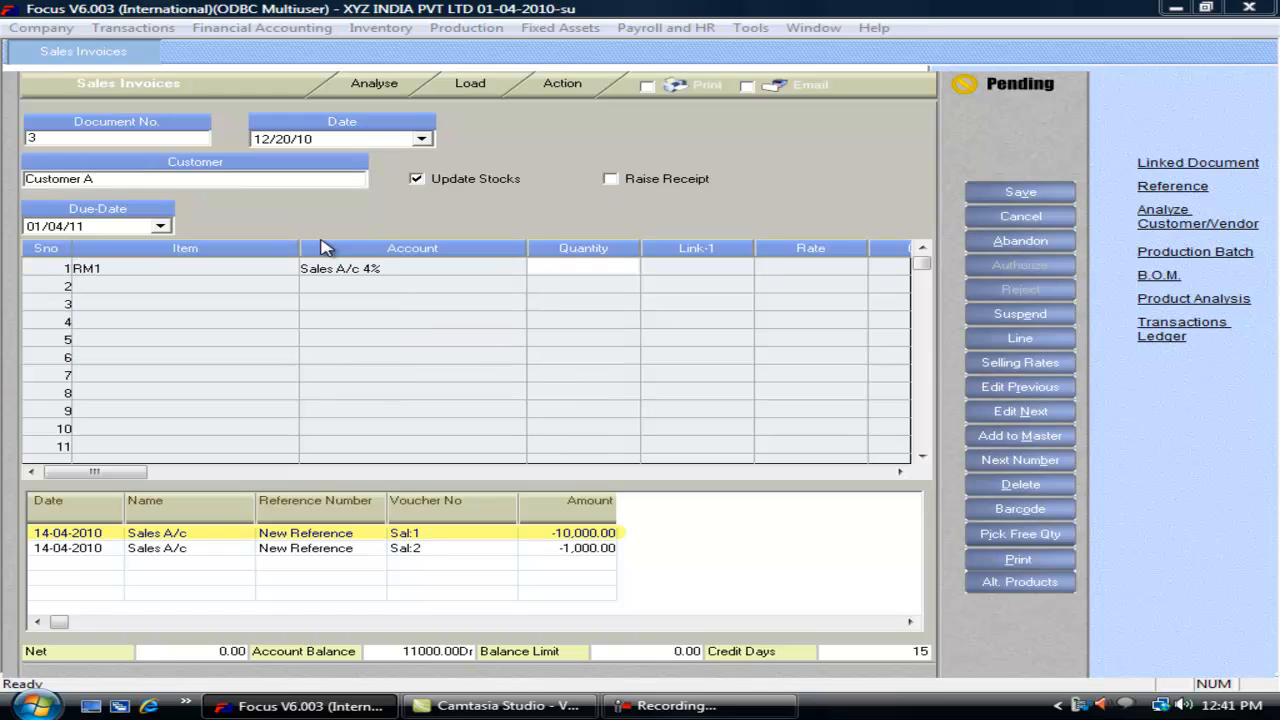
{"action": "type", "text": "10"}
{"action": "key", "text": "Return"}
{"action": "key", "text": "Return"}
{"action": "type", "text": "1,000"}
Step: Add RM2 on Sales A/c 14.5%, 10 at 1,000, then save and close the invoice
{"action": "key", "text": "Return"}
{"action": "key", "text": "Return"}
{"action": "key", "text": "Return"}
{"action": "key", "text": "Return"}
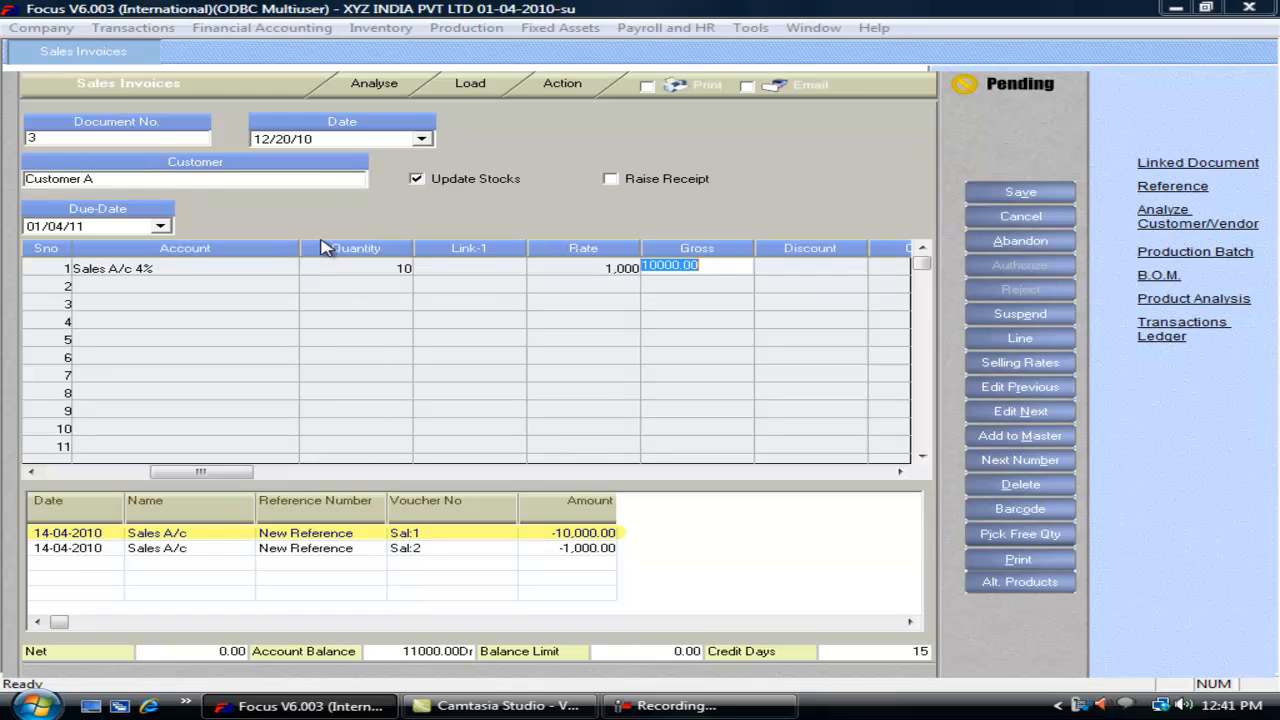
{"action": "left_click", "coordinate": [230, 290]}
{"action": "left_click", "coordinate": [294, 284]}
{"action": "key", "text": "Down"}
{"action": "key", "text": "Return"}
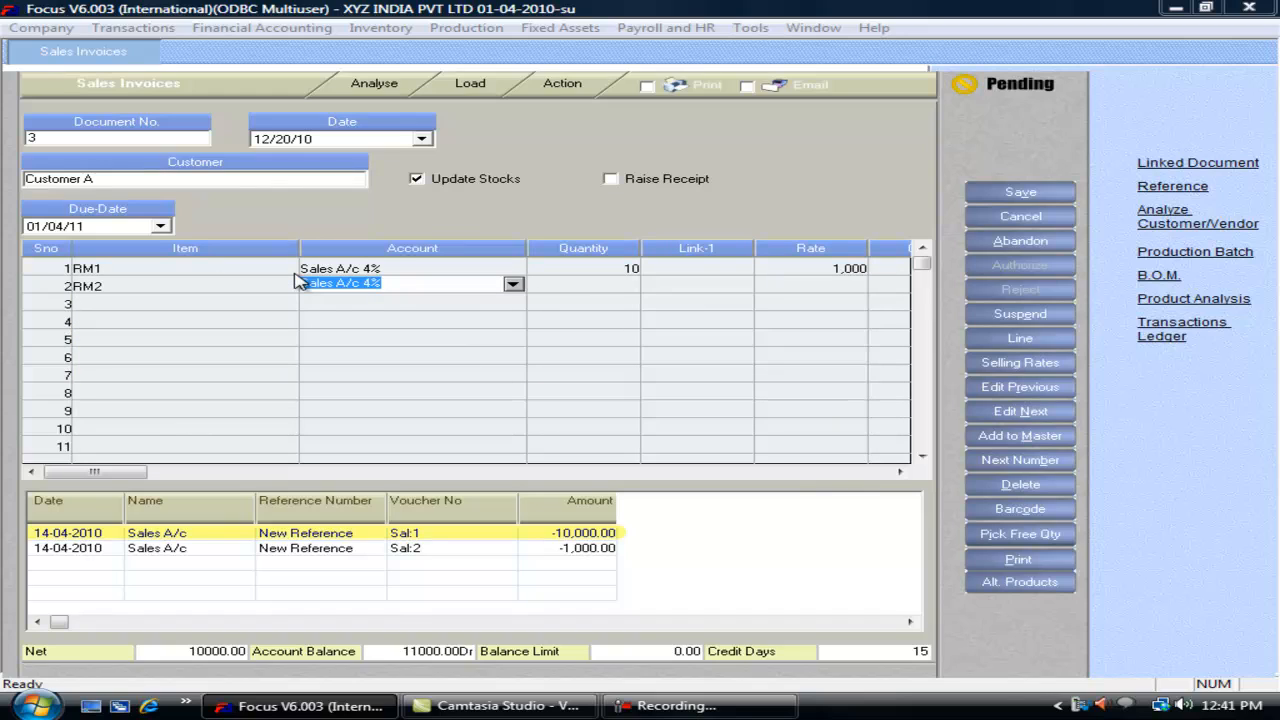
{"action": "type", "text": "sal"}
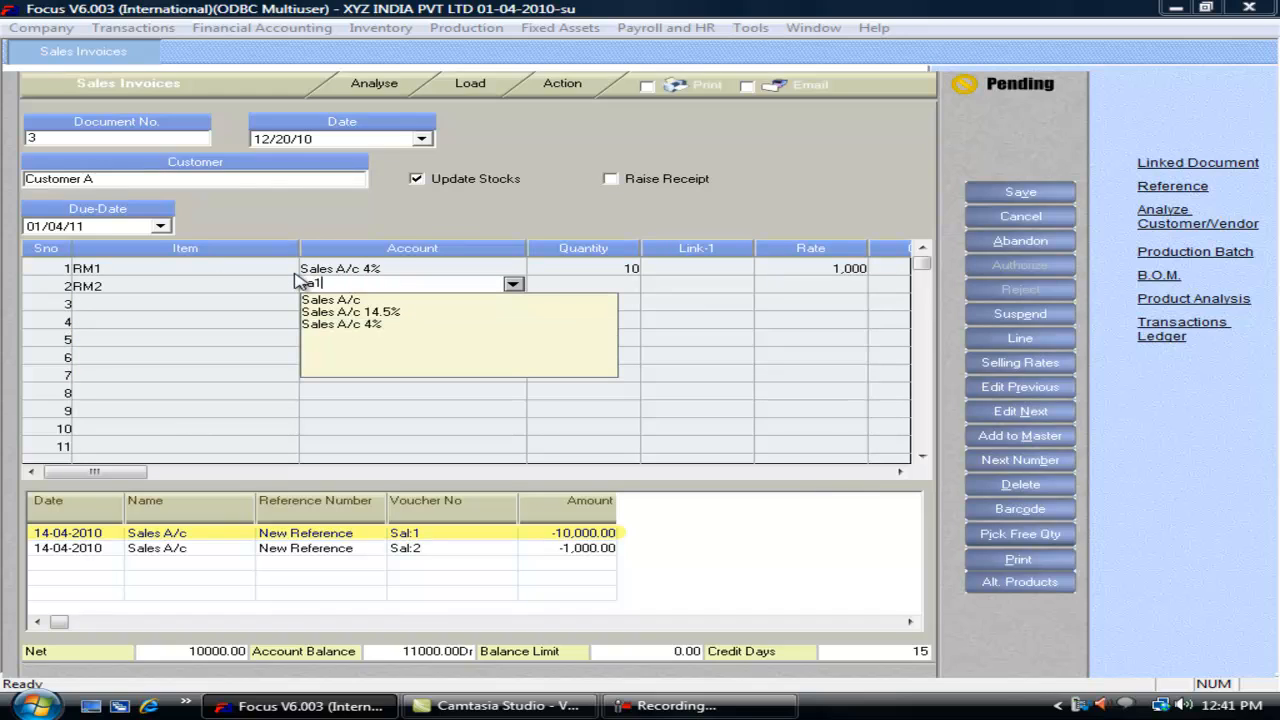
{"action": "key", "text": "Down"}
{"action": "key", "text": "Down"}
{"action": "key", "text": "Return"}
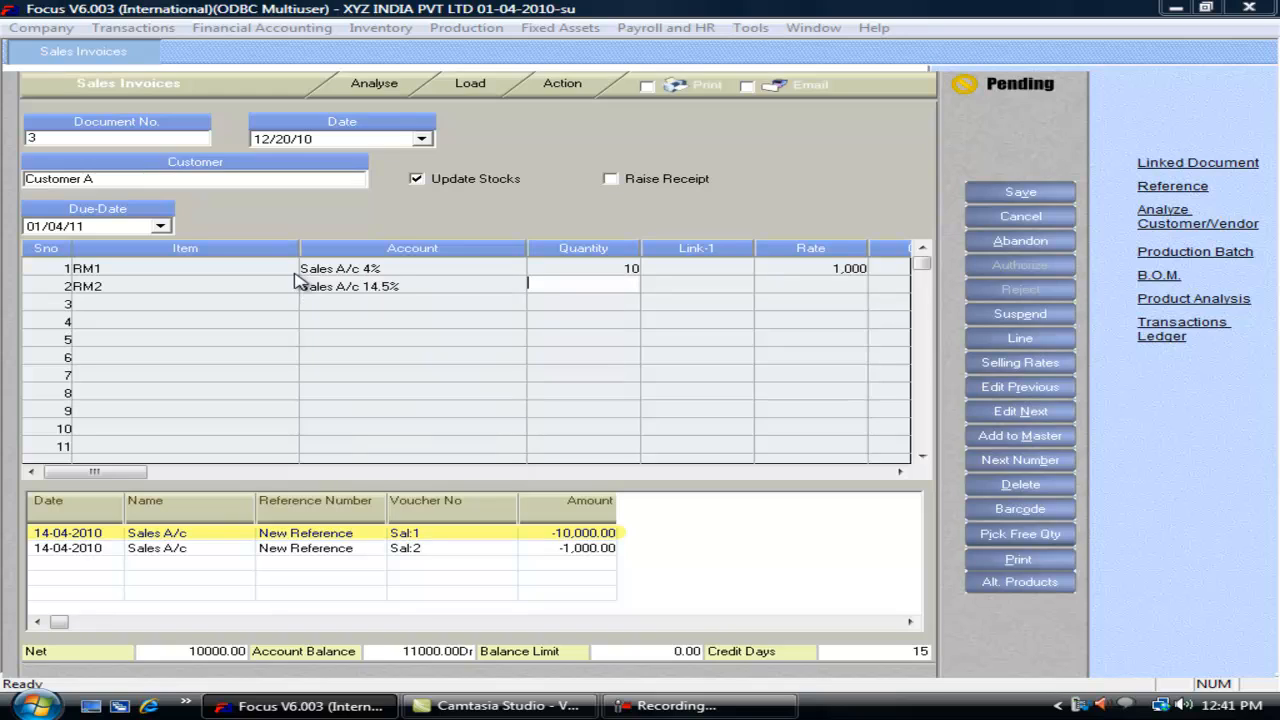
{"action": "type", "text": "10"}
{"action": "key", "text": "Return"}
{"action": "type", "text": "1000"}
{"action": "key", "text": "Return"}
{"action": "key", "text": "Return"}
{"action": "key", "text": "Return"}
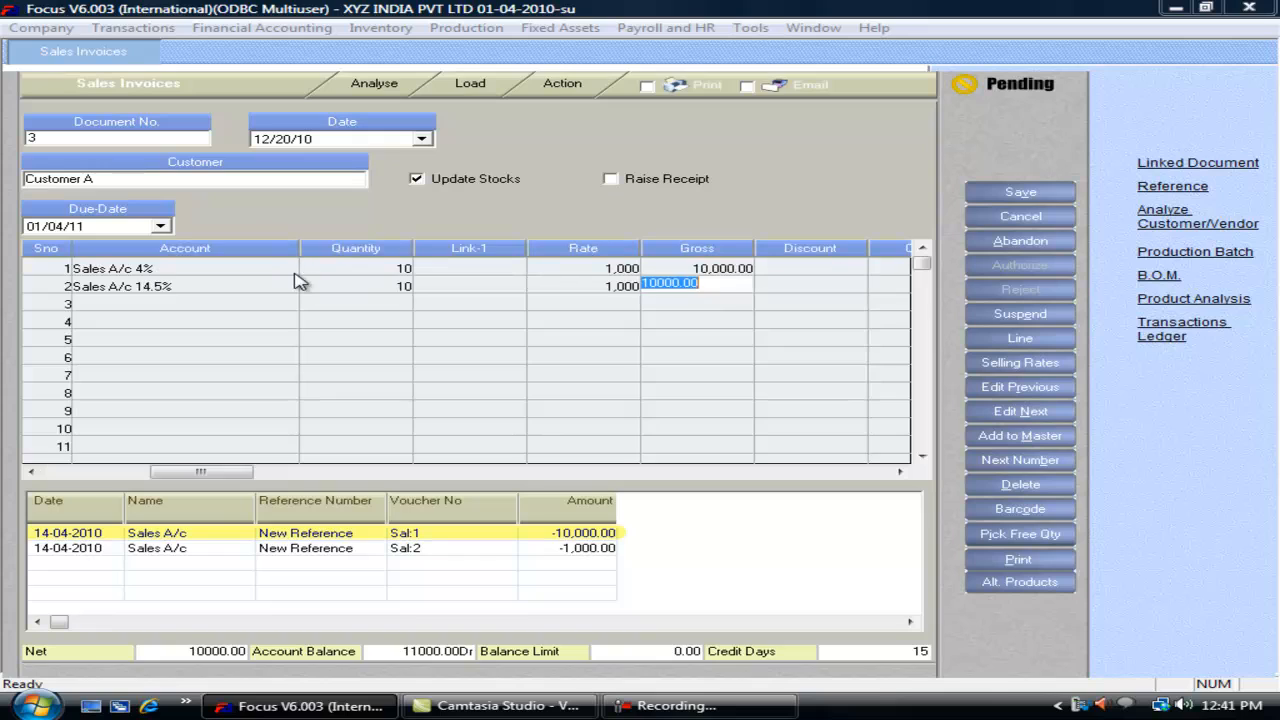
{"action": "left_click", "coordinate": [1022, 193]}
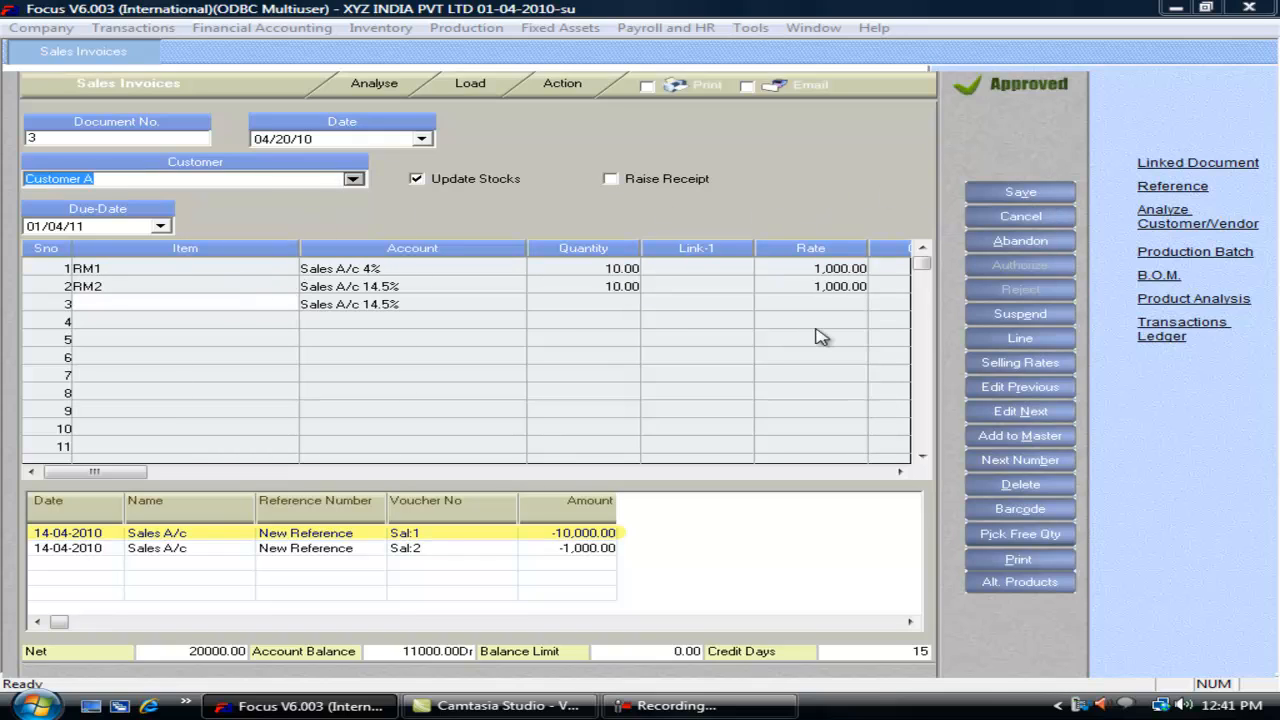
{"action": "key", "text": "Escape"}
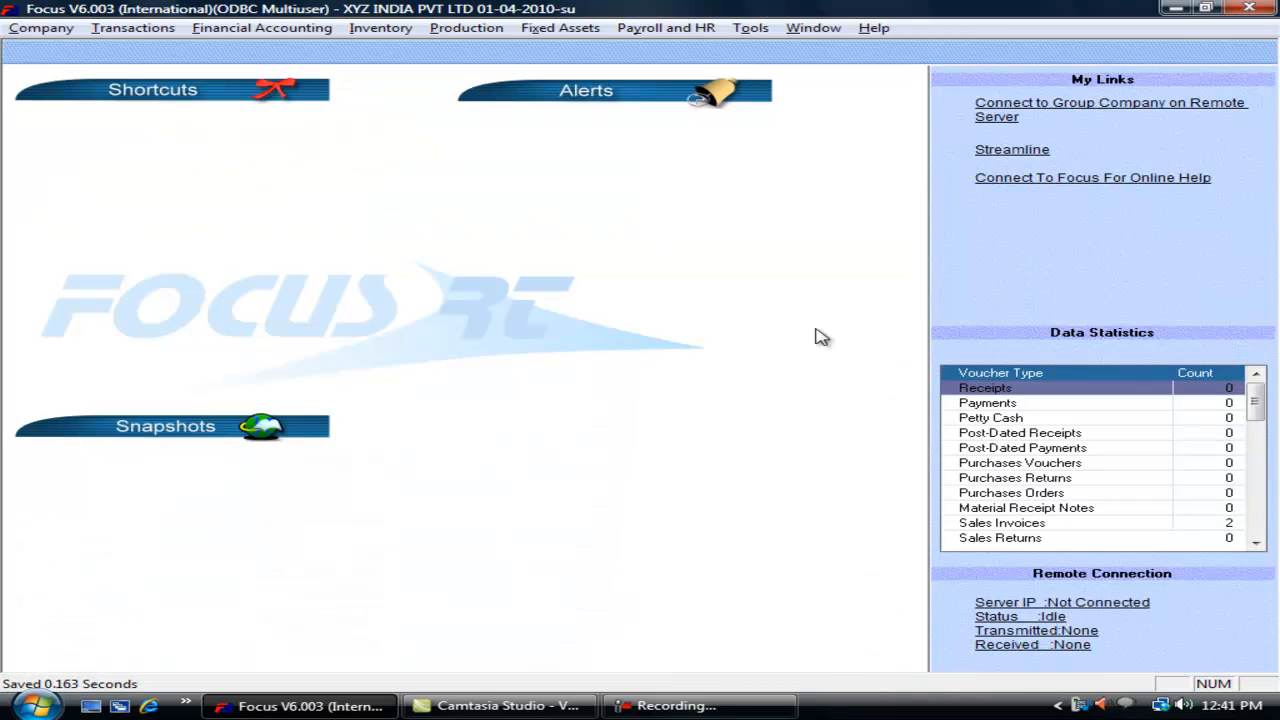
{"action": "key", "text": "alt+f"}
{"action": "key", "text": "Down"}
{"action": "key", "text": "Return"}
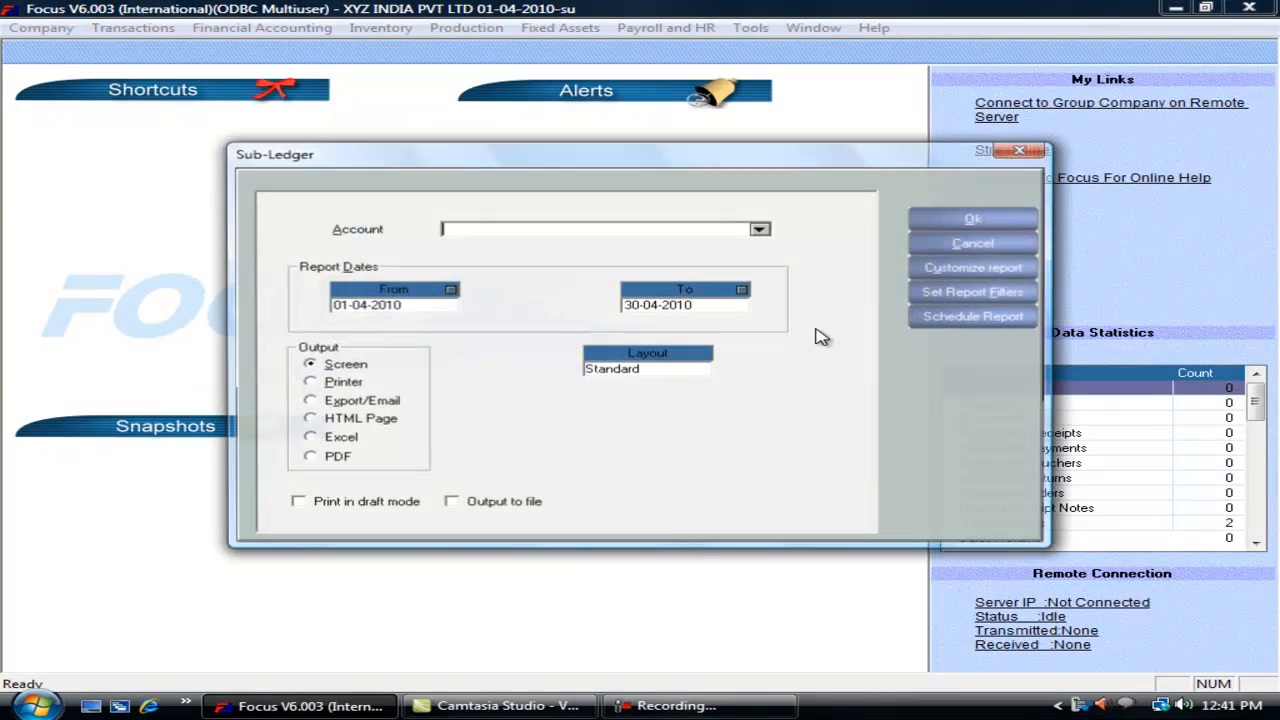
{"action": "type", "text": "Cus"}
{"action": "key", "text": "Return"}
{"action": "key", "text": "Return"}
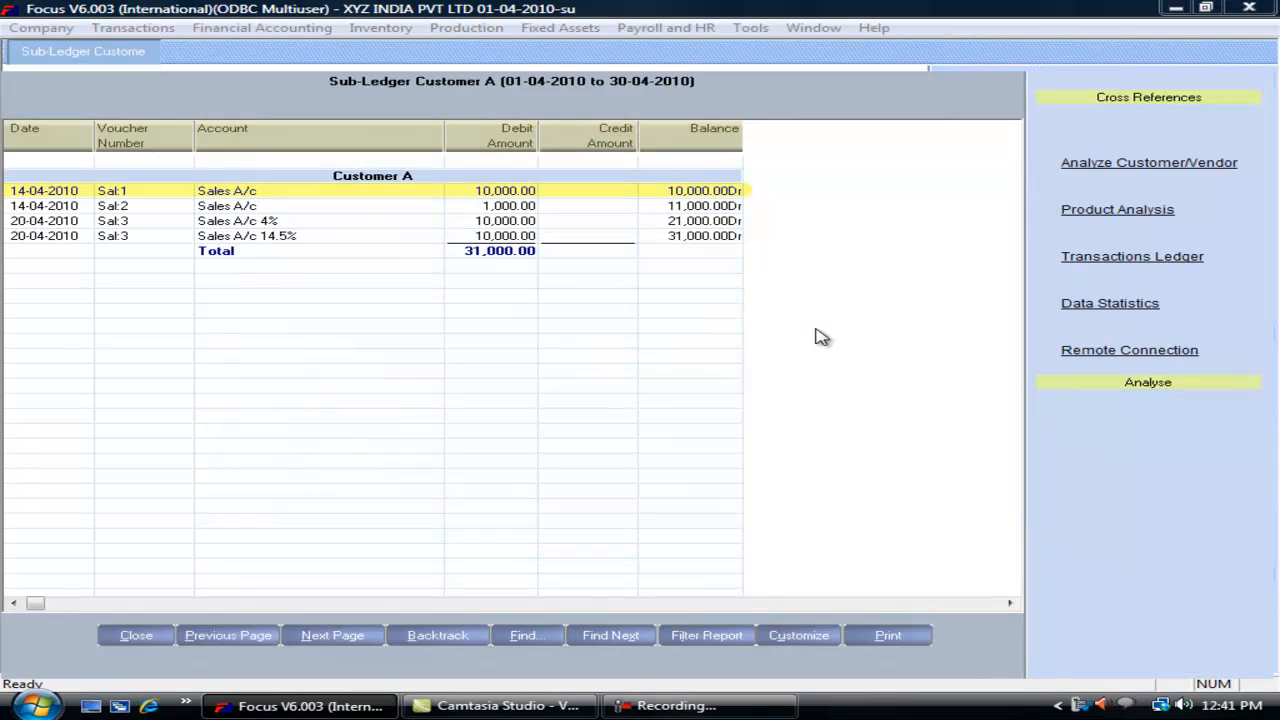
{"action": "left_click", "coordinate": [155, 224]}
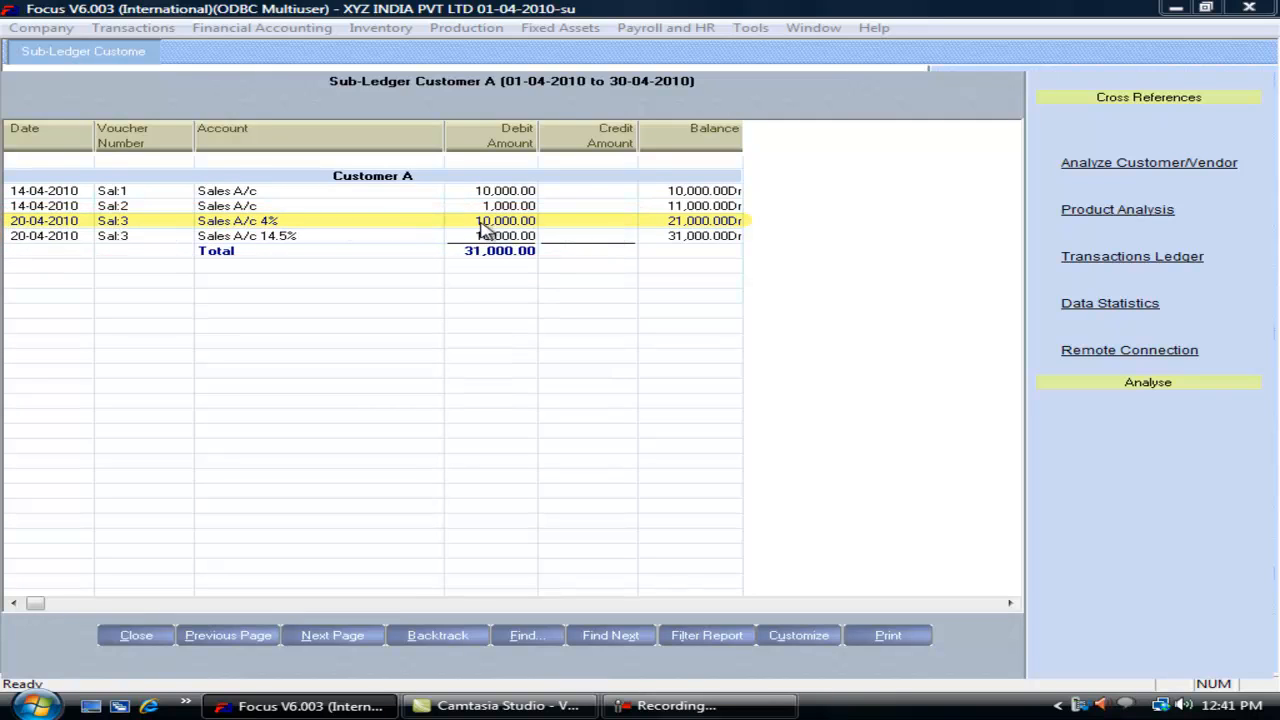
{"action": "left_click", "coordinate": [300, 239]}
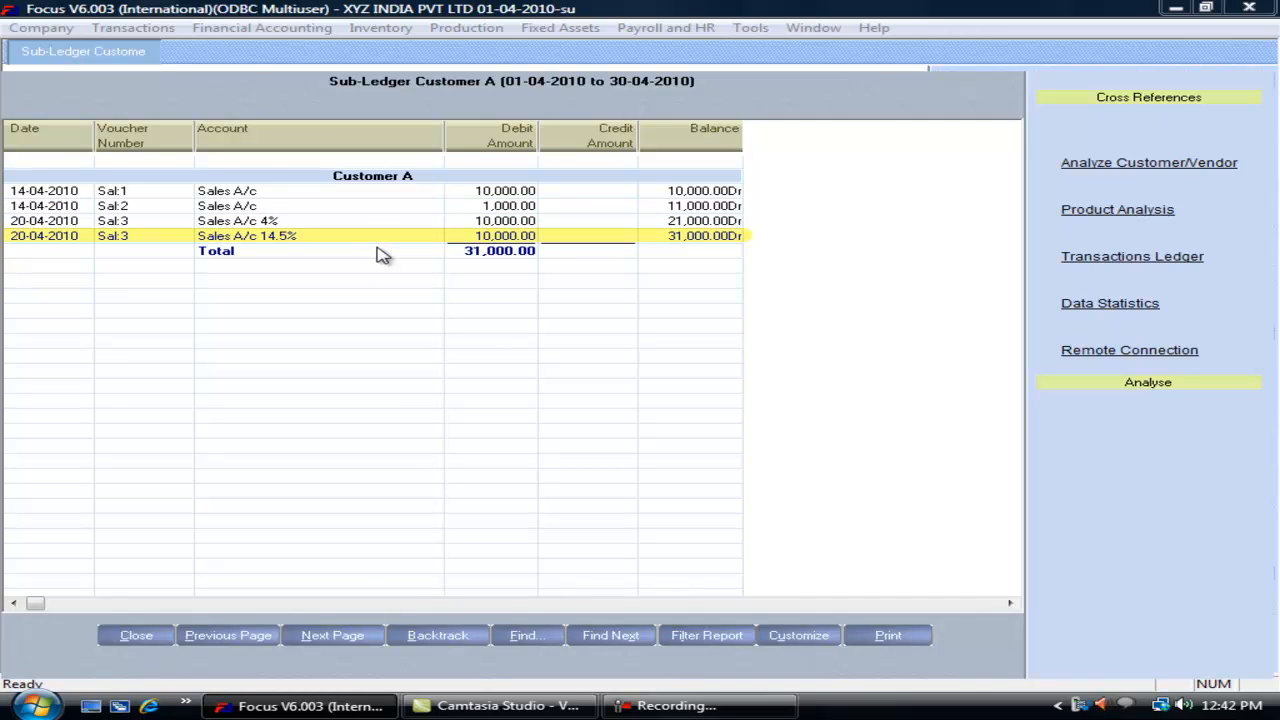
{"action": "key", "text": "Escape"}
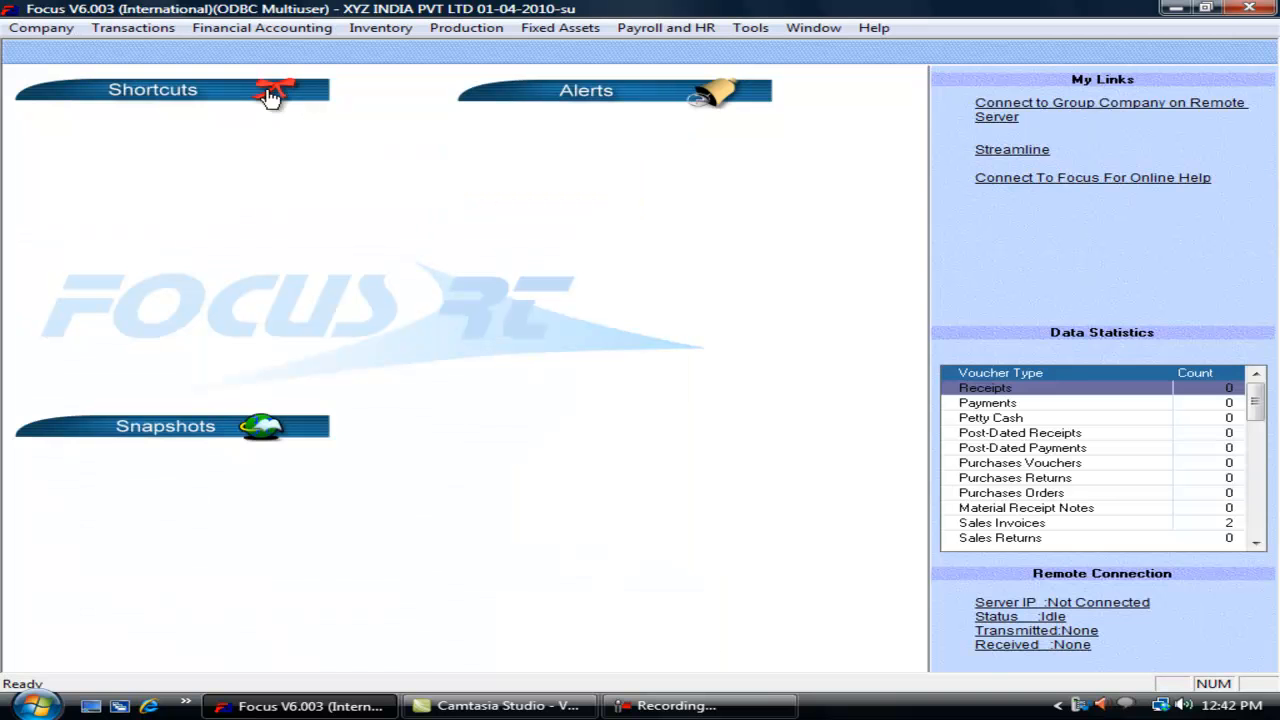
Step: Review the Sales Invoices Miscellaneous settings in the voucher wizard, then close it
{"action": "left_click", "coordinate": [160, 29]}
{"action": "mouse_move", "coordinate": [250, 315]}
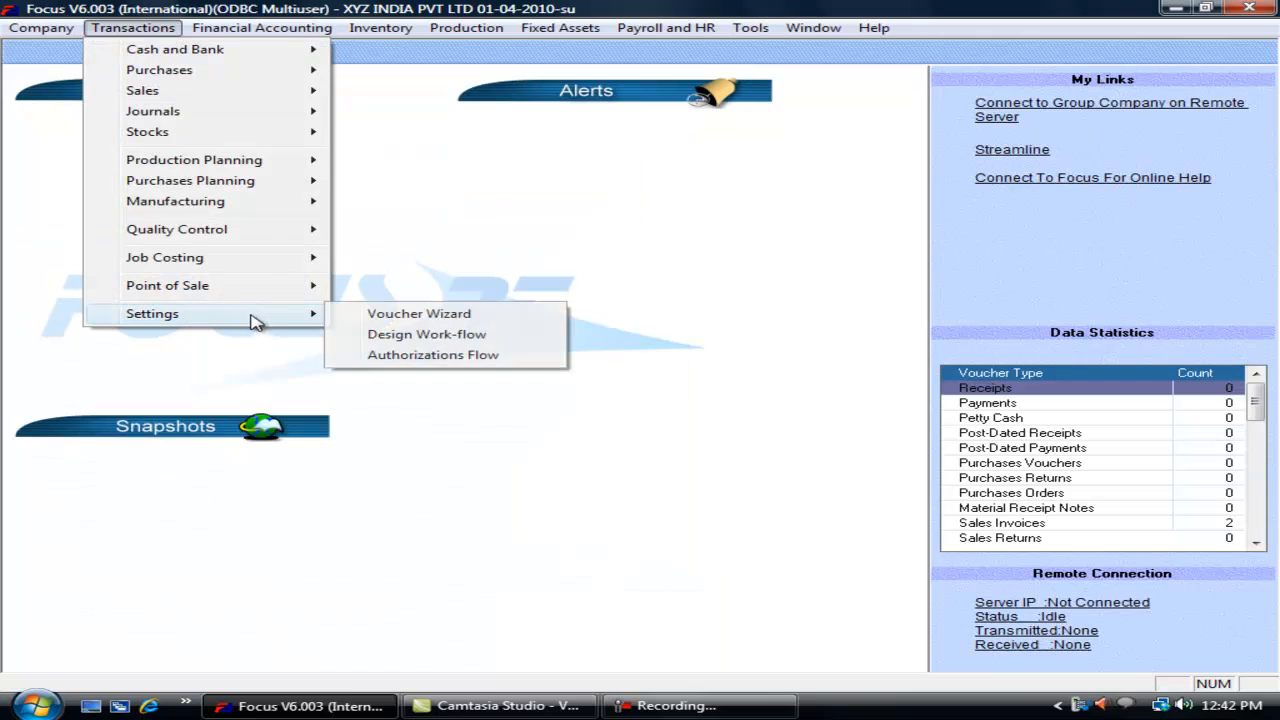
{"action": "left_click", "coordinate": [393, 316]}
{"action": "left_click", "coordinate": [437, 153]}
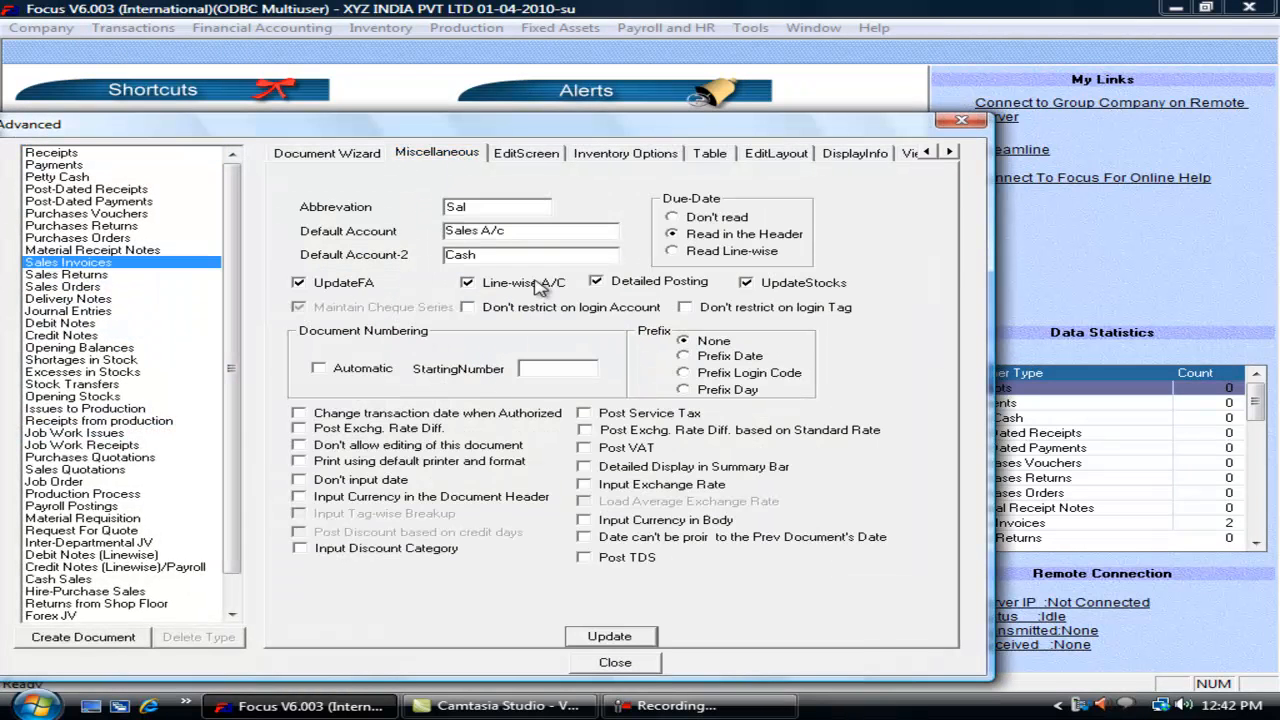
{"action": "left_click", "coordinate": [615, 662]}
Step: Re-save Customer A's loaded sales invoice 3, then choose the Sub-Ledger report
{"action": "left_click", "coordinate": [155, 31]}
{"action": "mouse_move", "coordinate": [185, 99]}
{"action": "left_click", "coordinate": [395, 92]}
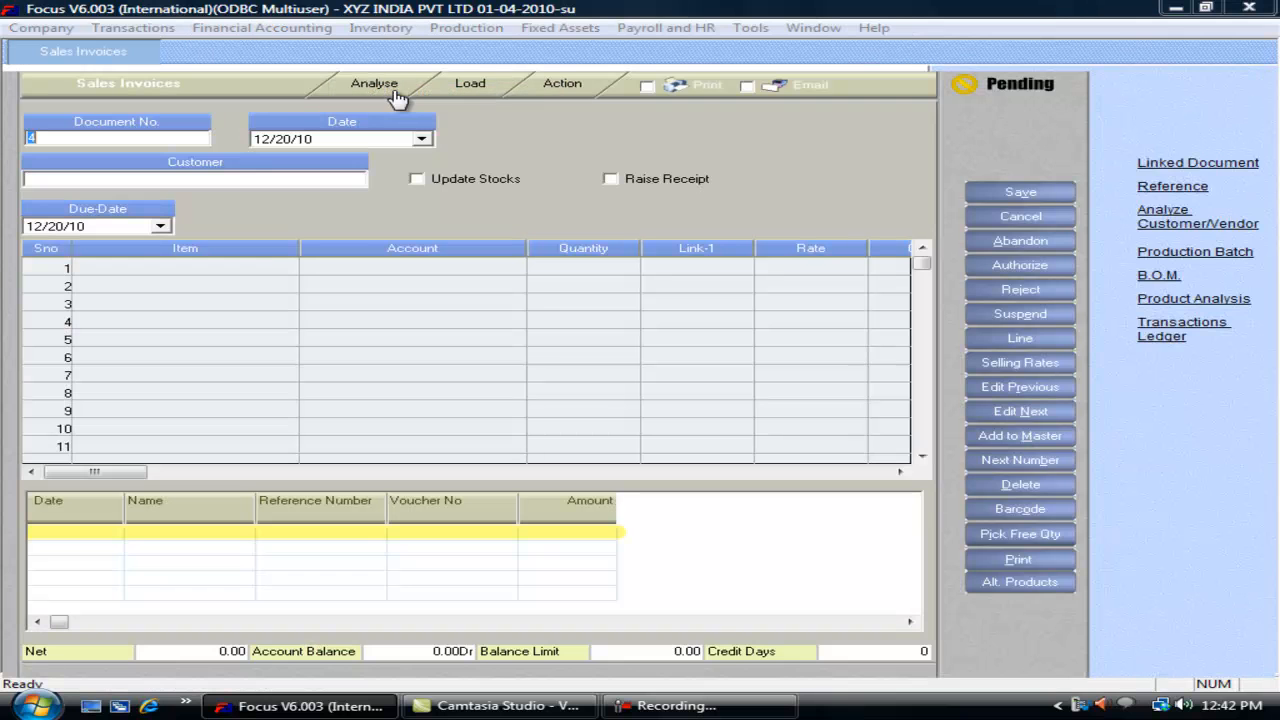
{"action": "left_click", "coordinate": [1006, 191]}
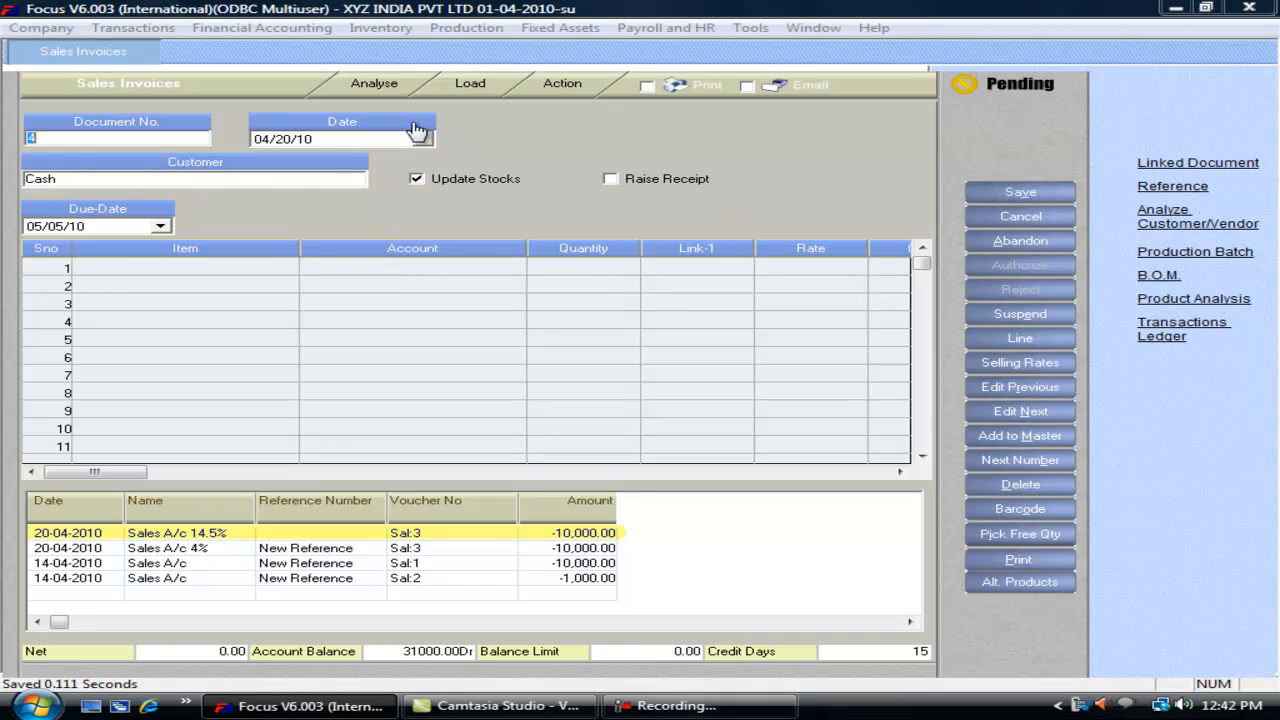
{"action": "key", "text": "Escape"}
{"action": "left_click", "coordinate": [260, 28]}
{"action": "left_click", "coordinate": [275, 70]}
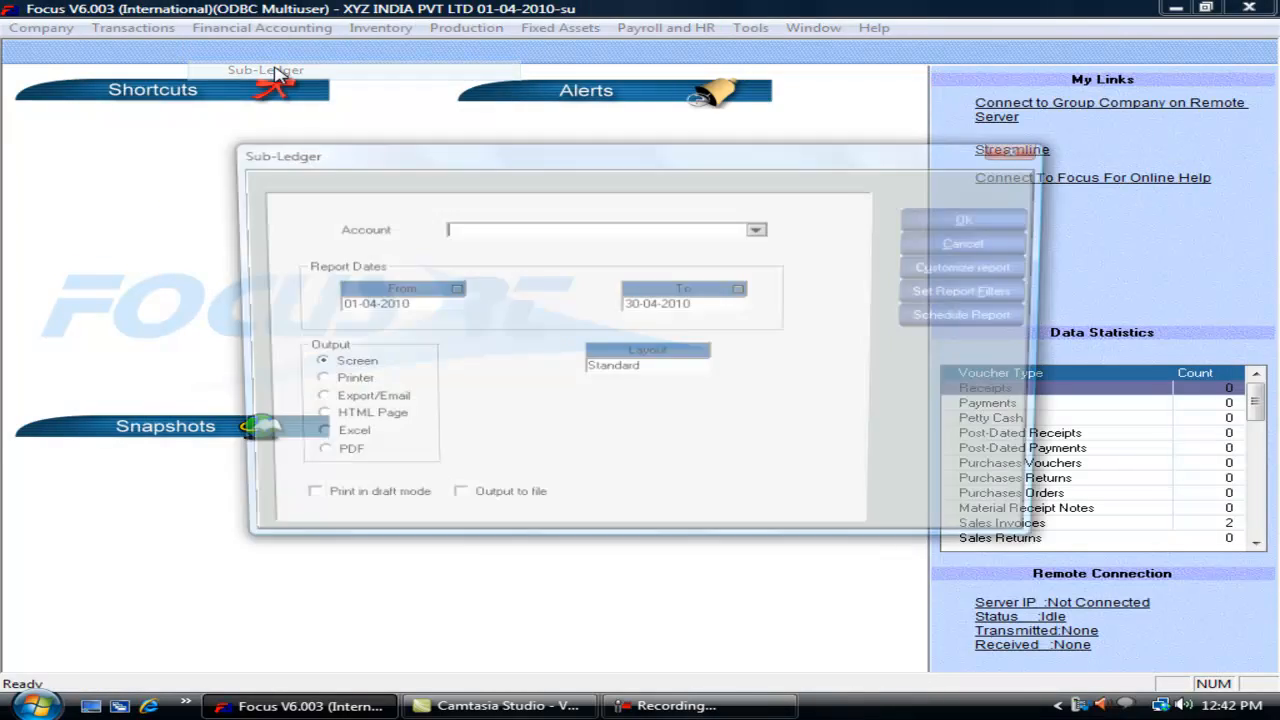
Step: Run the Sub-Ledger for Customer A and open the 20-04-2010 Sal:3 invoice entry
{"action": "type", "text": "cus"}
{"action": "key", "text": "Return"}
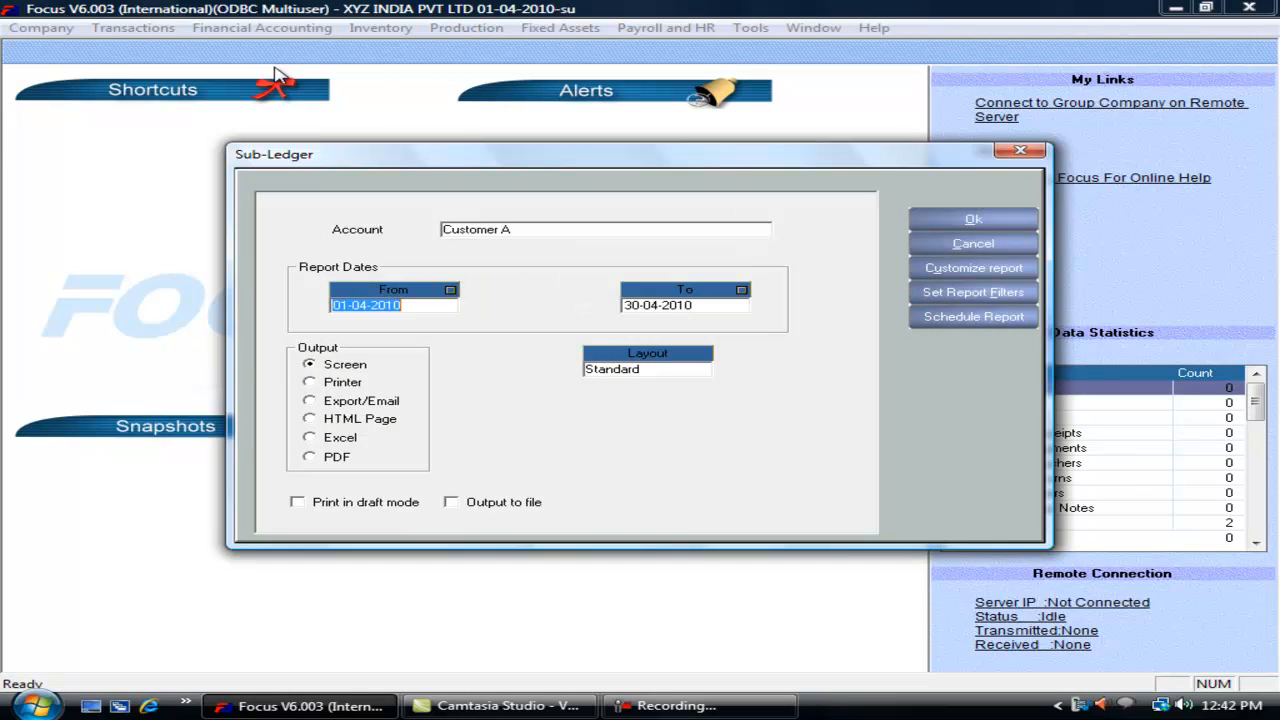
{"action": "key", "text": "Return"}
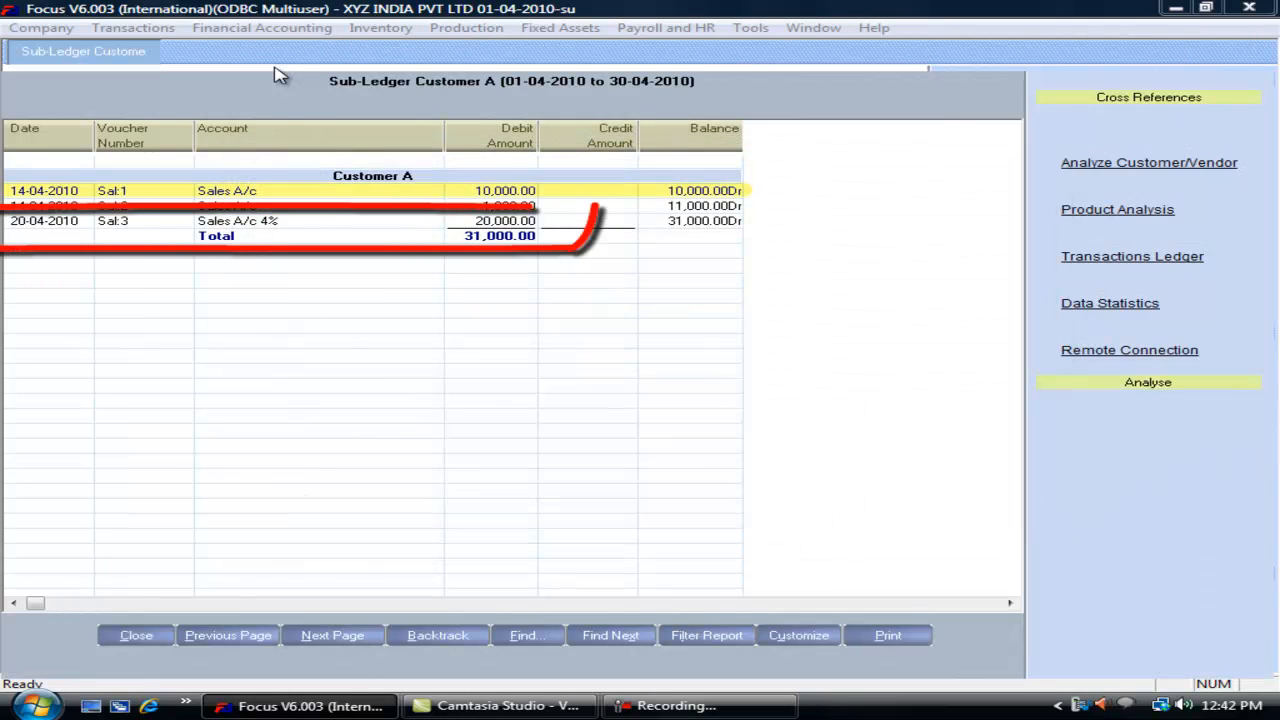
{"action": "left_click", "coordinate": [289, 224]}
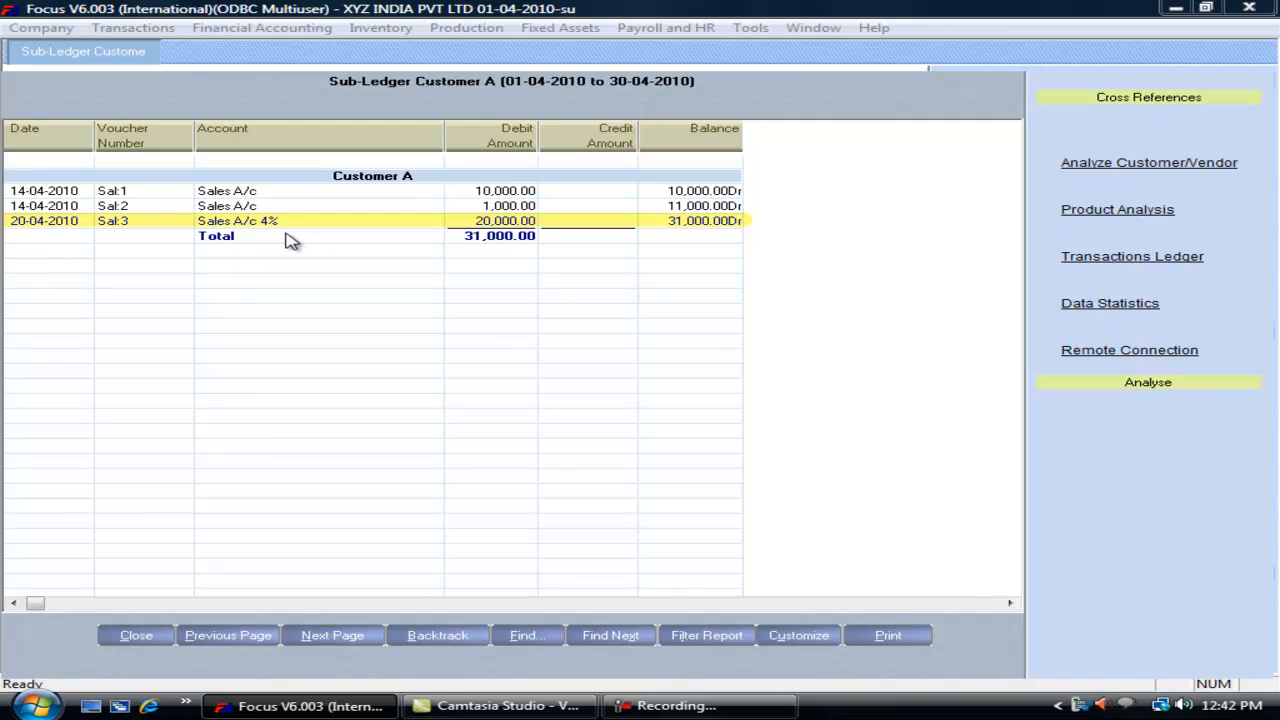
{"action": "key", "text": "Return"}
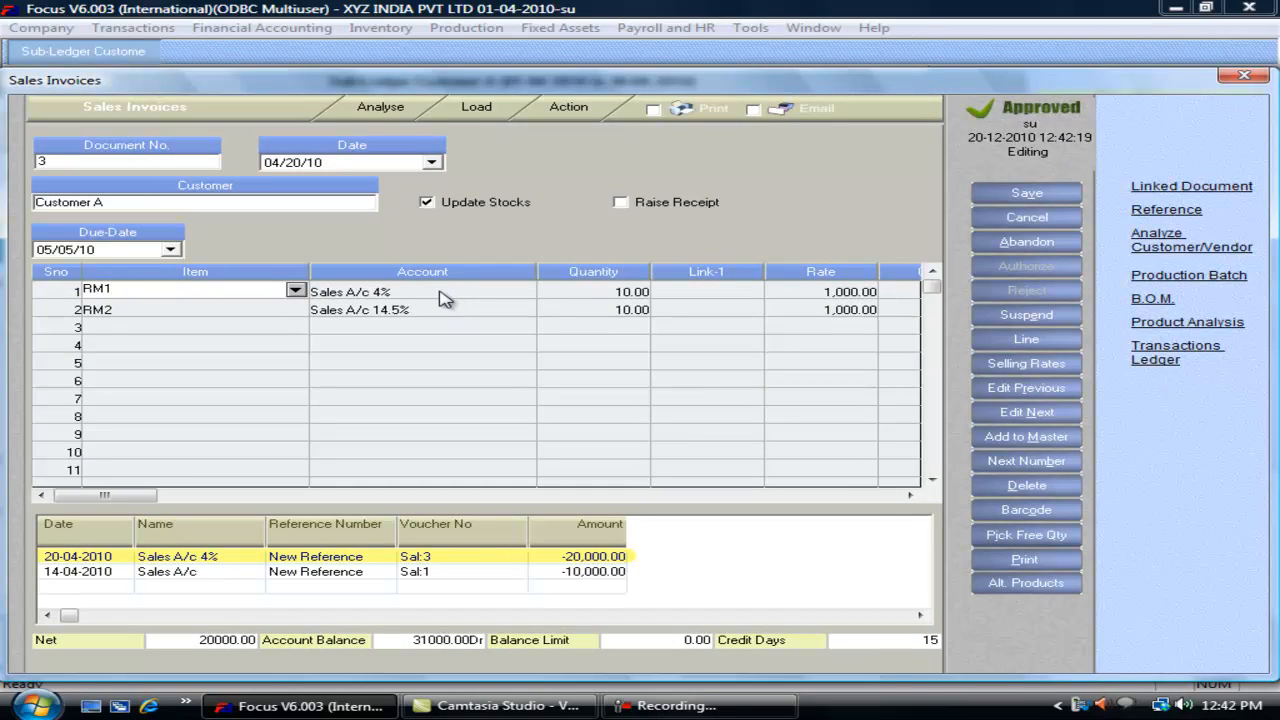
Step: Discard Sales Invoice 3 without changes twice, then close Customer A's sub-ledger
{"action": "key", "text": "Escape"}
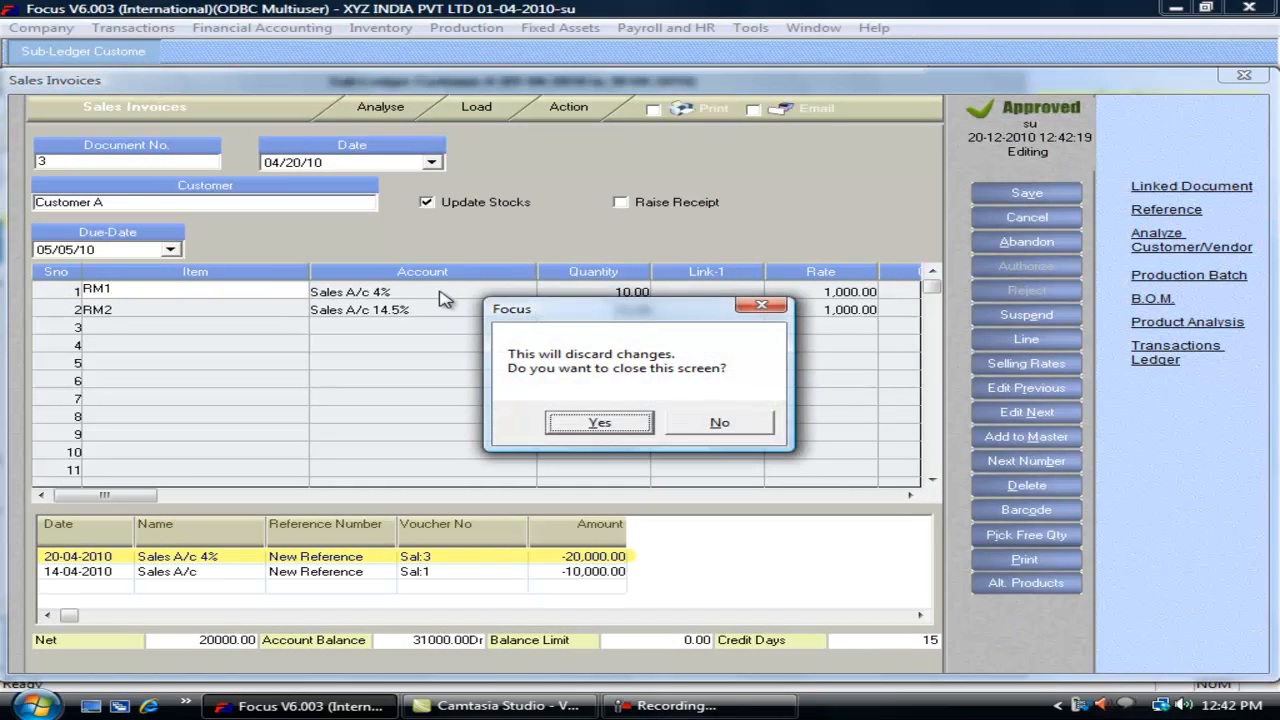
{"action": "key", "text": "Return"}
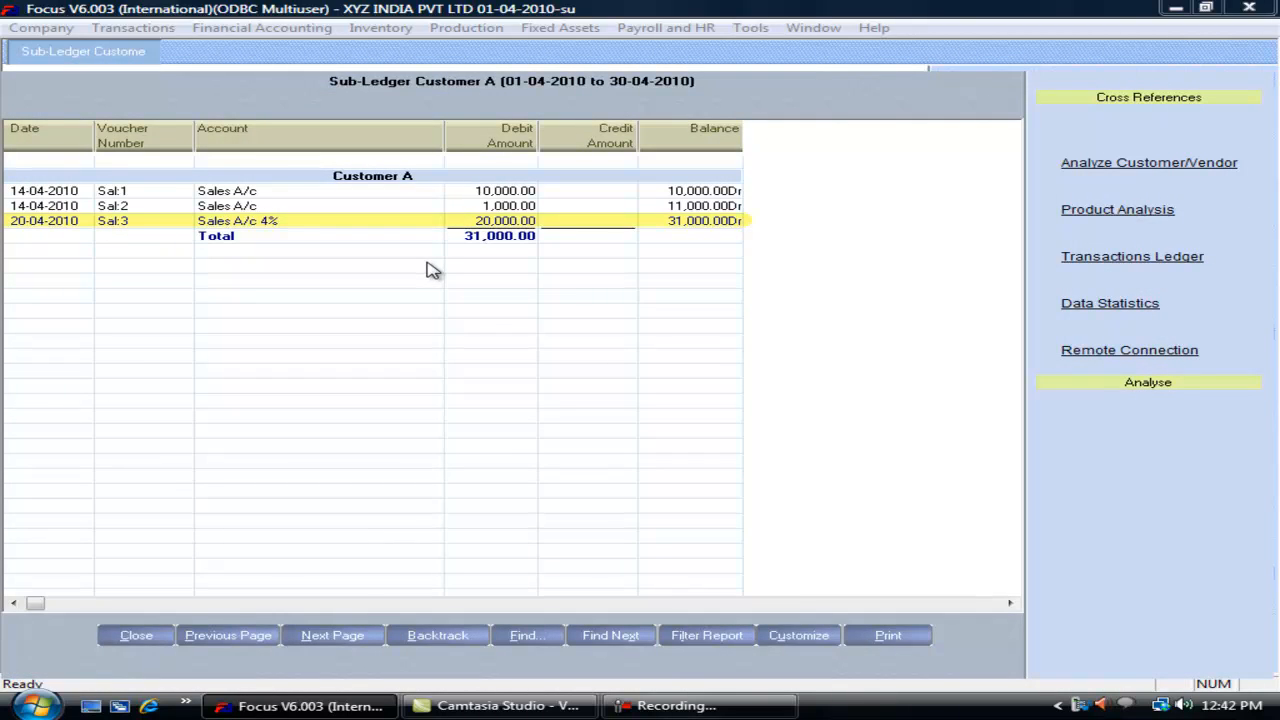
{"action": "key", "text": "Return"}
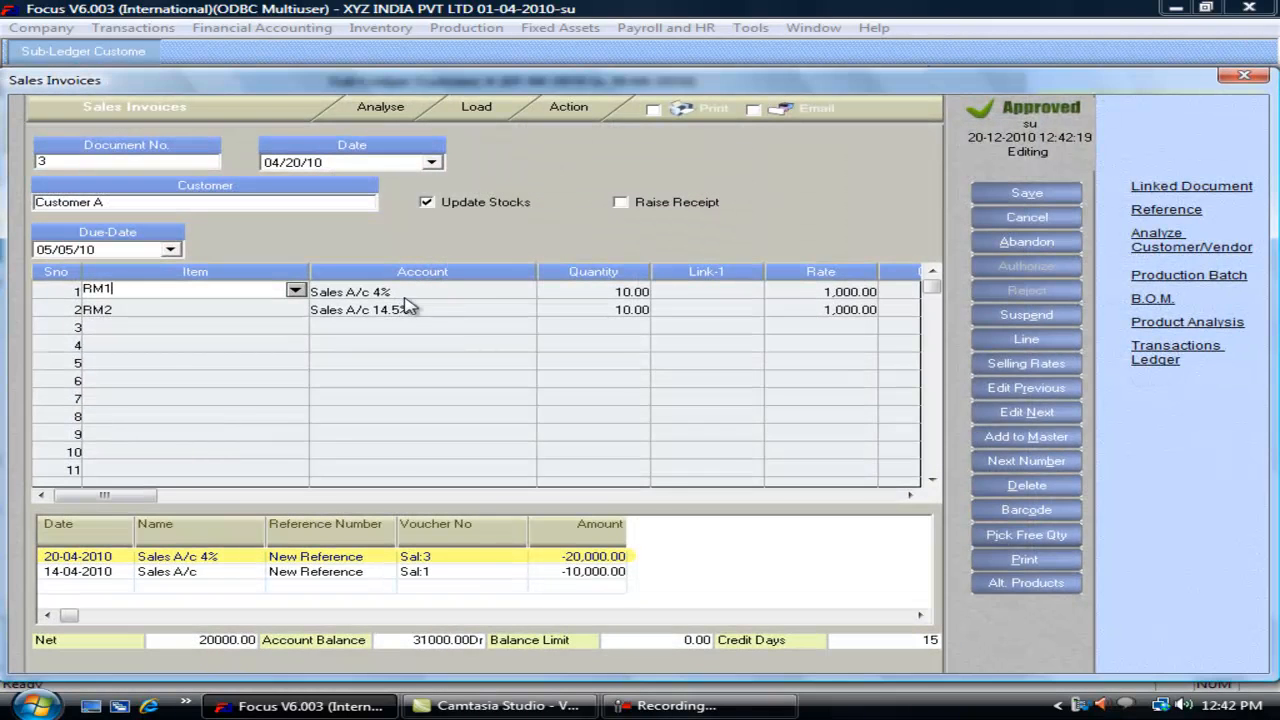
{"action": "key", "text": "Escape"}
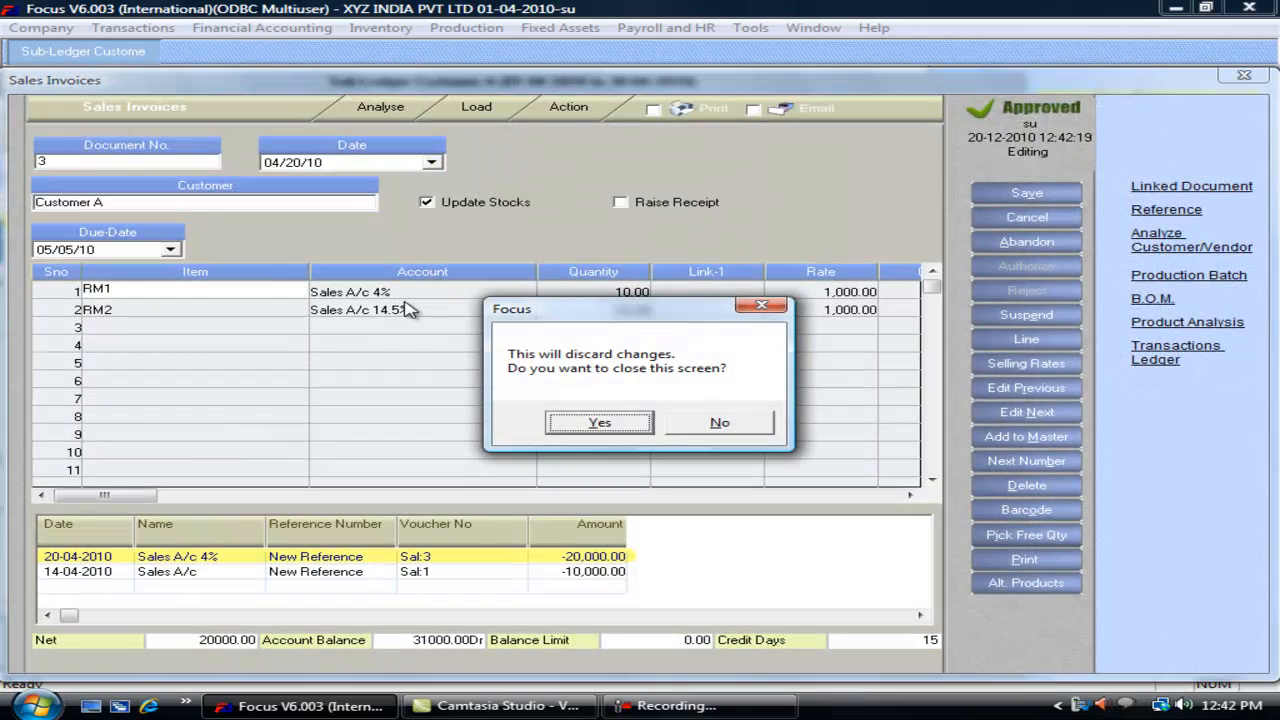
{"action": "key", "text": "Return"}
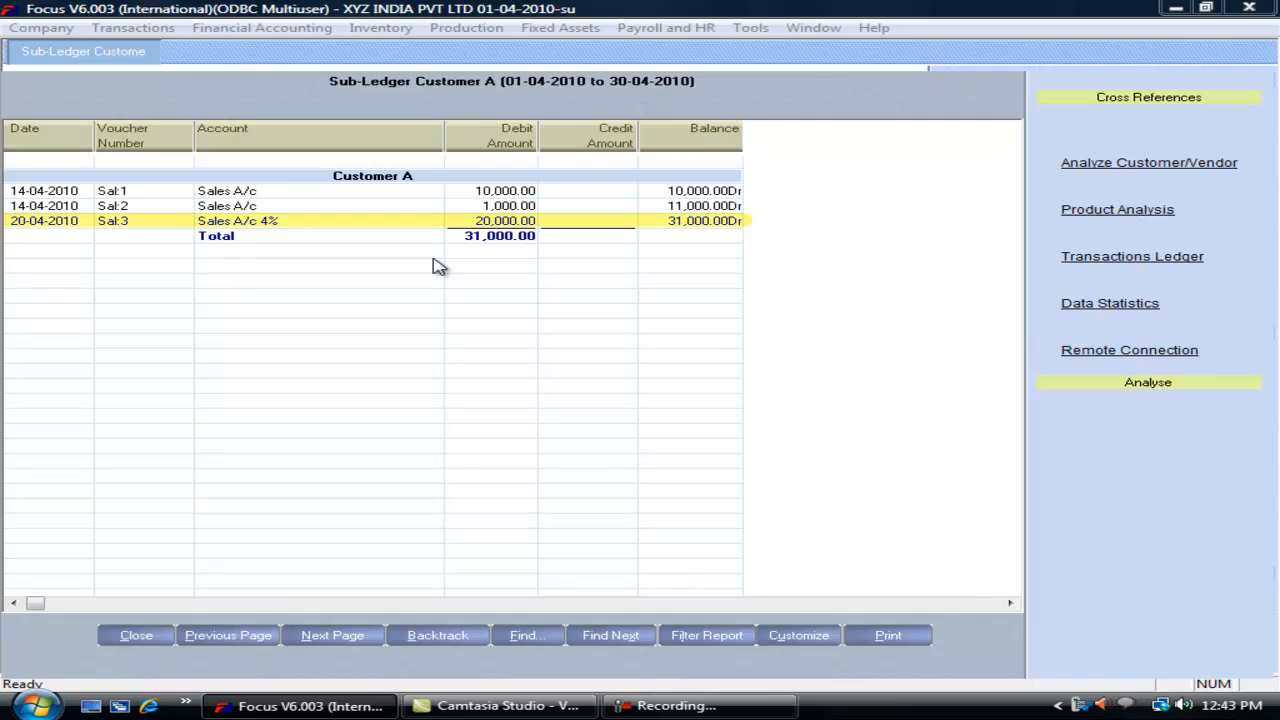
{"action": "key", "text": "Escape"}
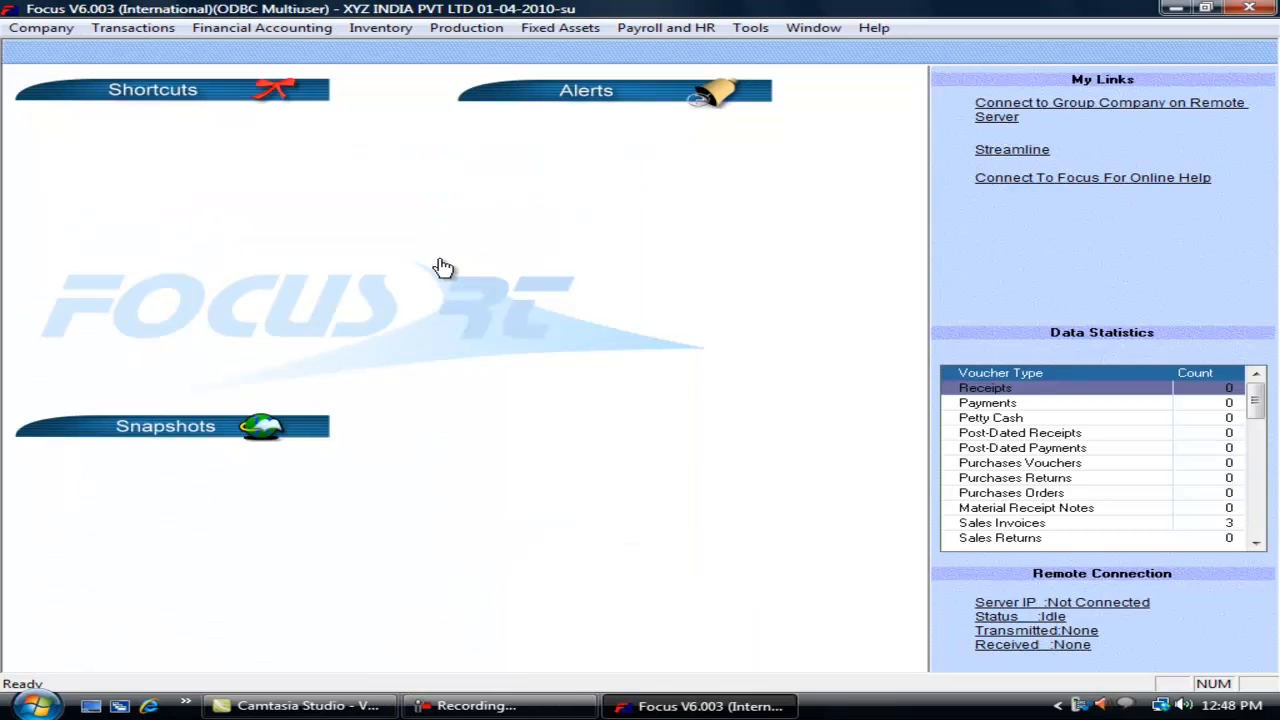
{"action": "left_click", "coordinate": [133, 27]}
{"action": "mouse_move", "coordinate": [238, 321]}
{"action": "left_click", "coordinate": [395, 315]}
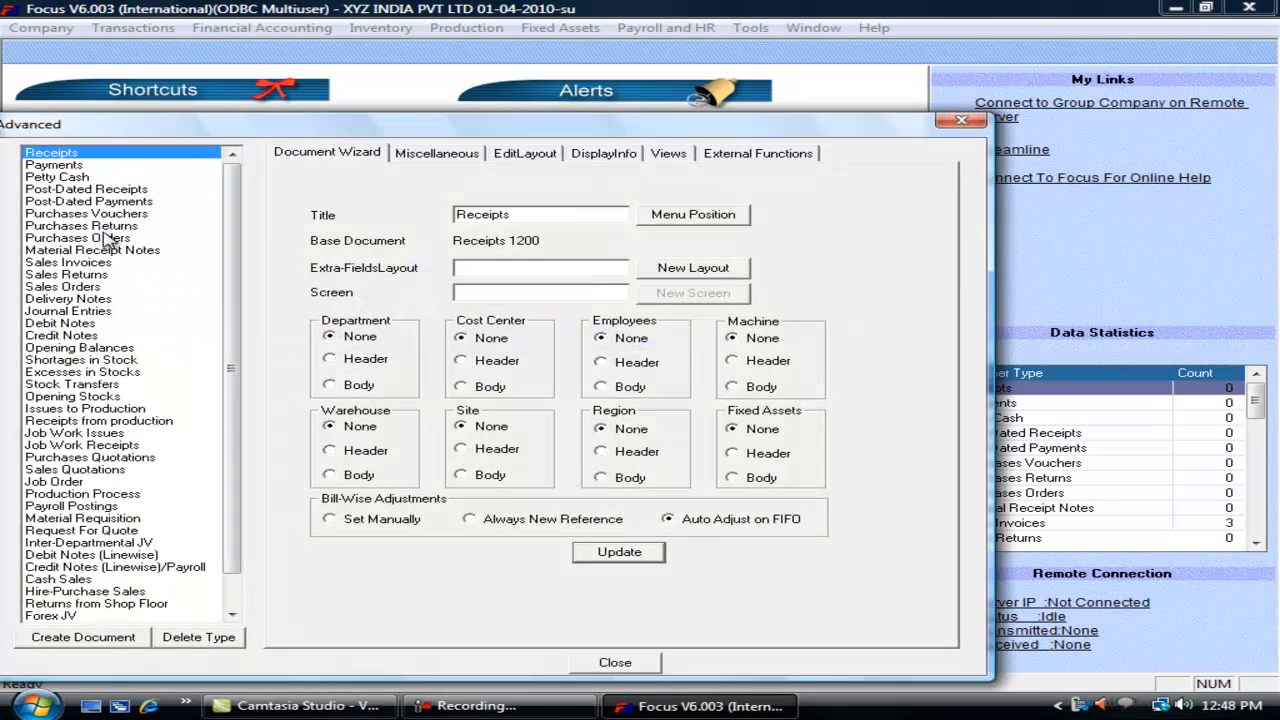
{"action": "left_click", "coordinate": [437, 153]}
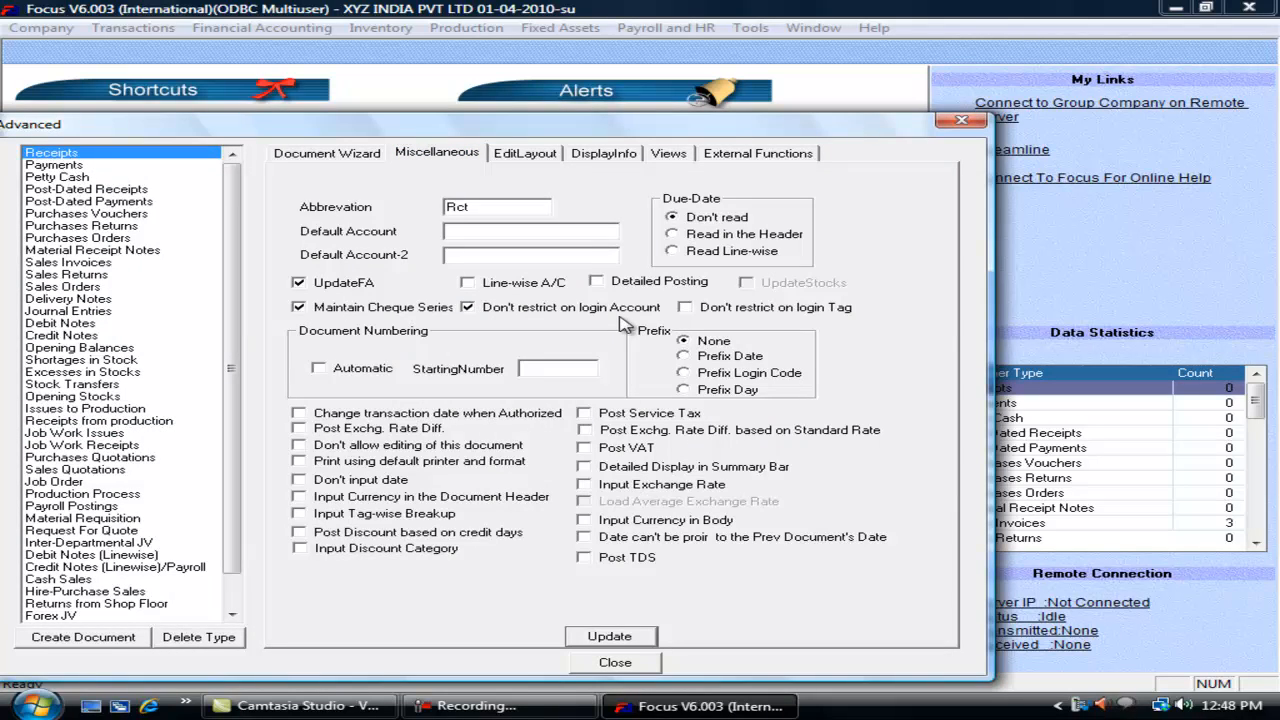
{"action": "left_click", "coordinate": [615, 662]}
{"action": "left_click", "coordinate": [48, 28]}
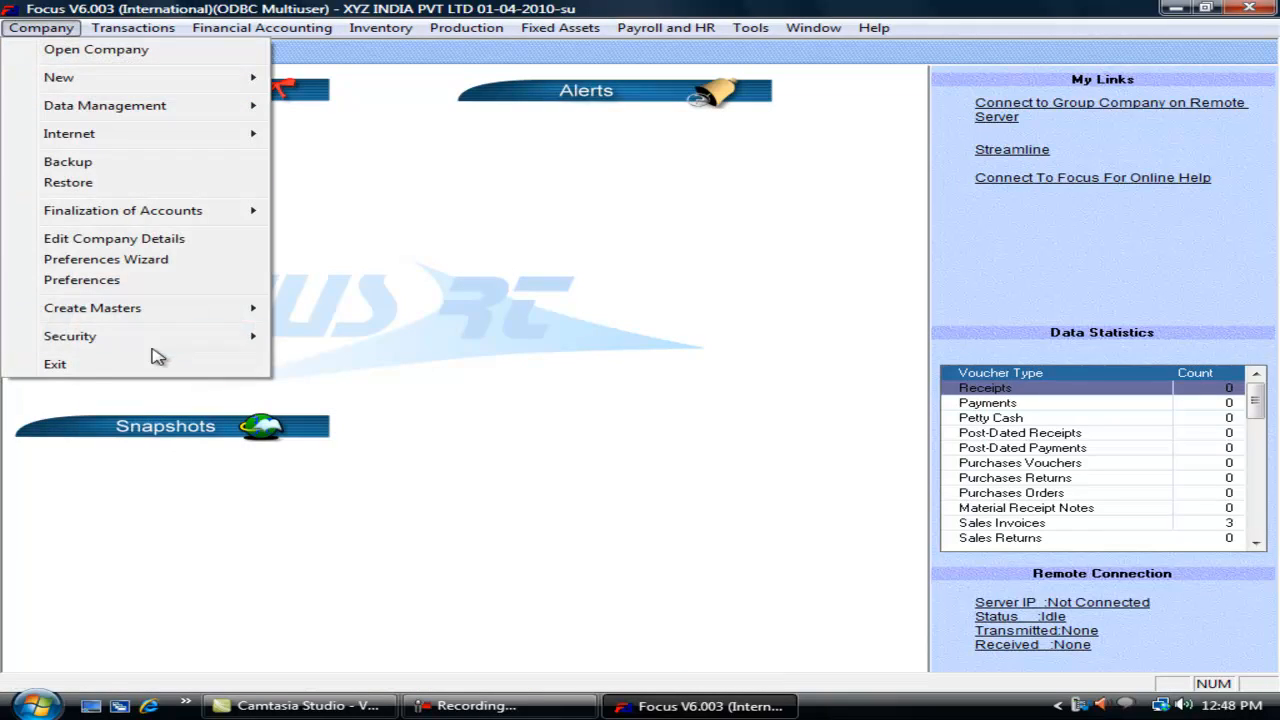
Step: Edit user abc's restrictions so Account 1 is limited to Vendor Group, save, and close
{"action": "mouse_move", "coordinate": [190, 314]}
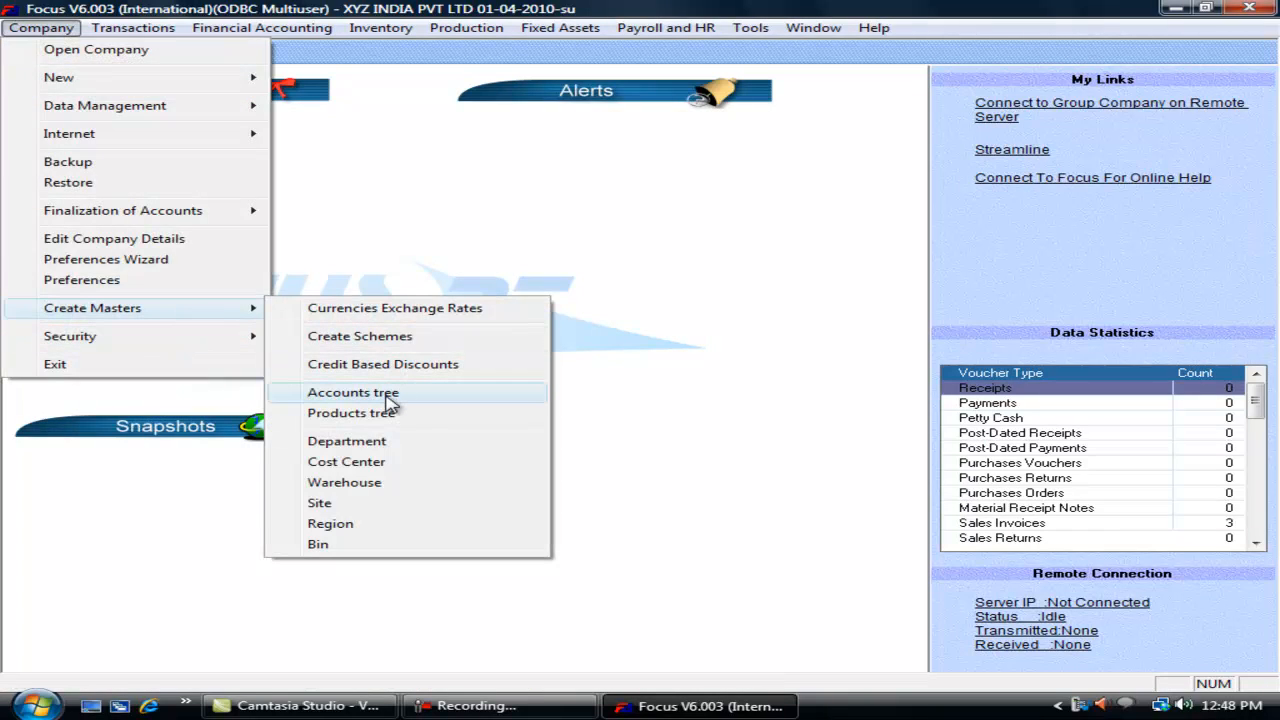
{"action": "mouse_move", "coordinate": [194, 340]}
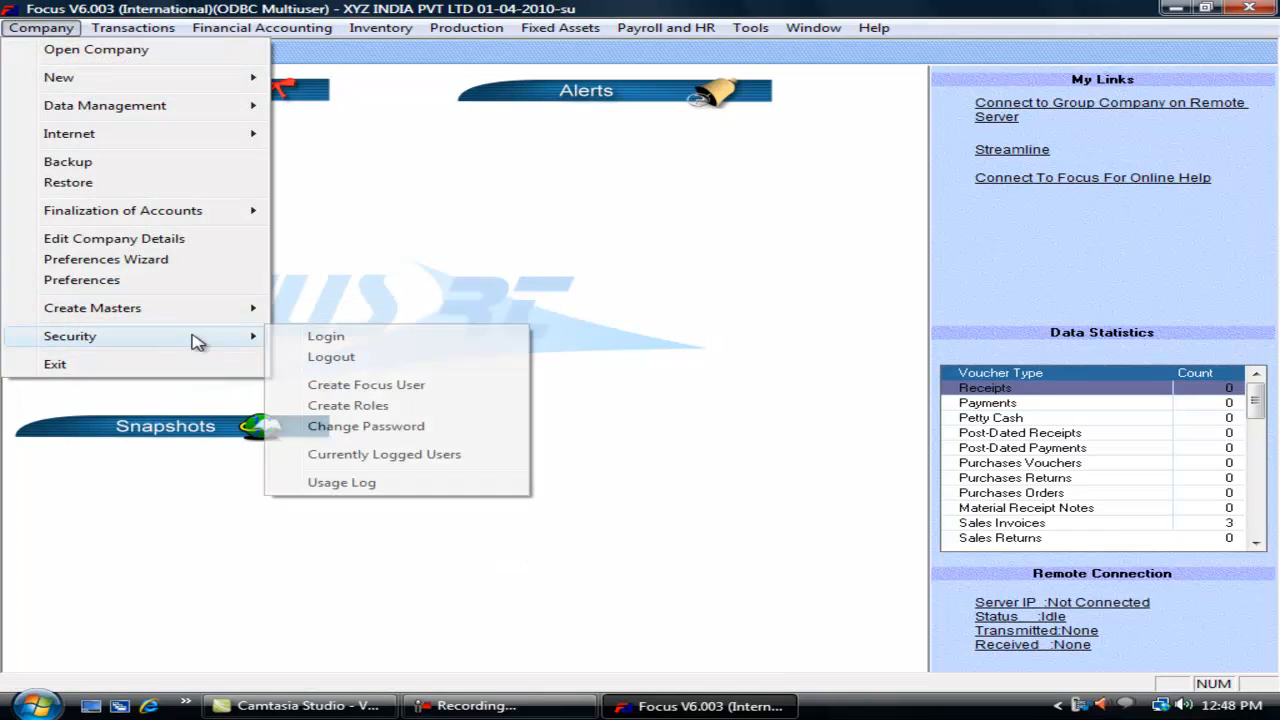
{"action": "left_click", "coordinate": [378, 387]}
{"action": "left_click", "coordinate": [253, 196]}
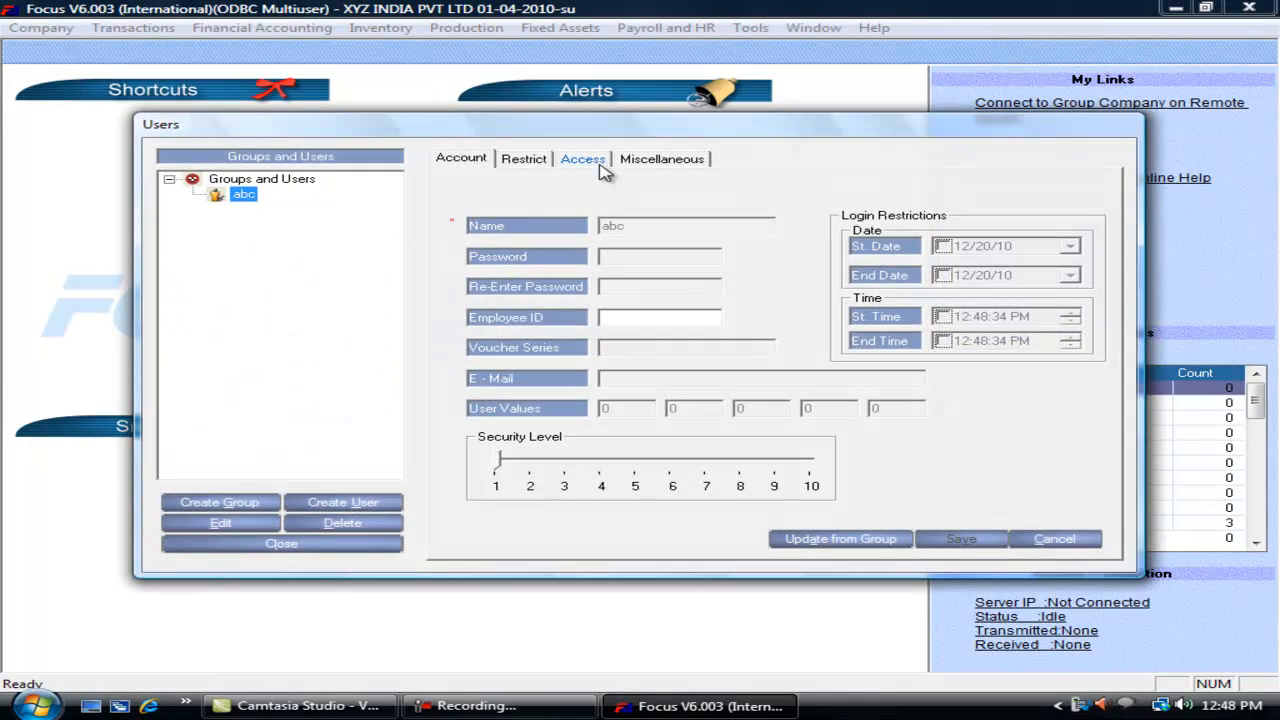
{"action": "left_click", "coordinate": [228, 524]}
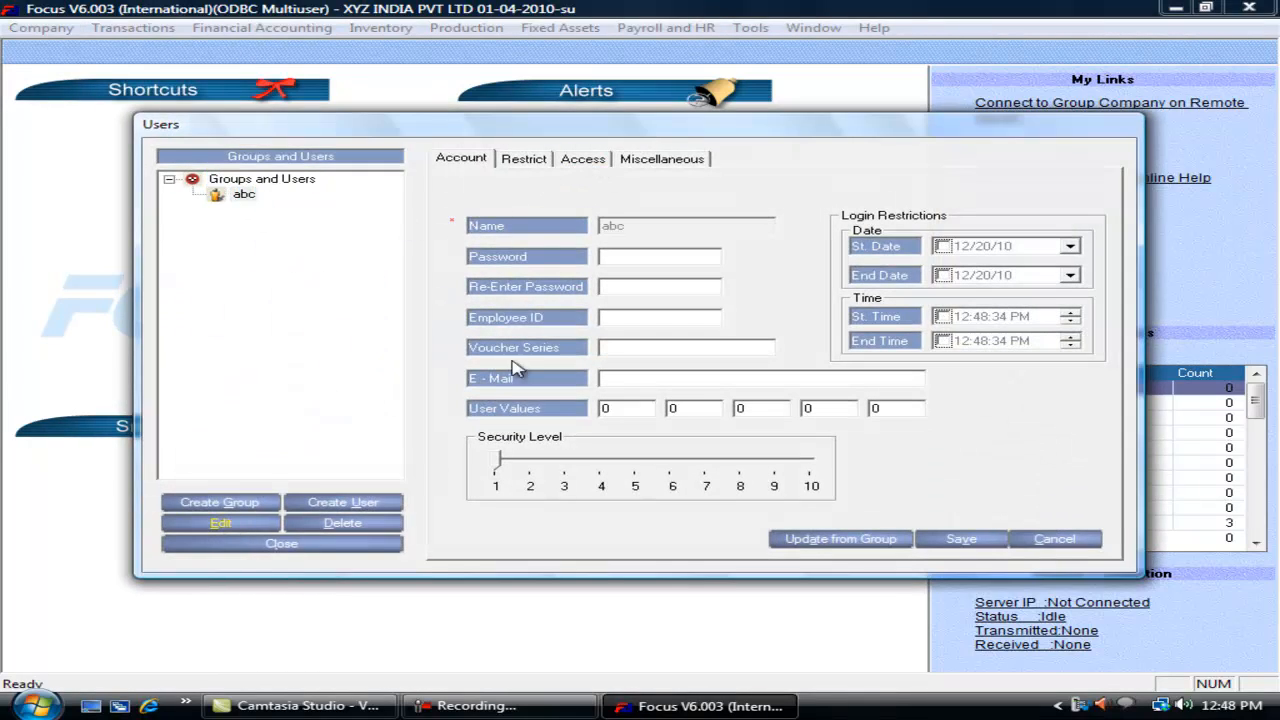
{"action": "left_click", "coordinate": [580, 162]}
{"action": "left_click", "coordinate": [523, 160]}
{"action": "left_click", "coordinate": [632, 354]}
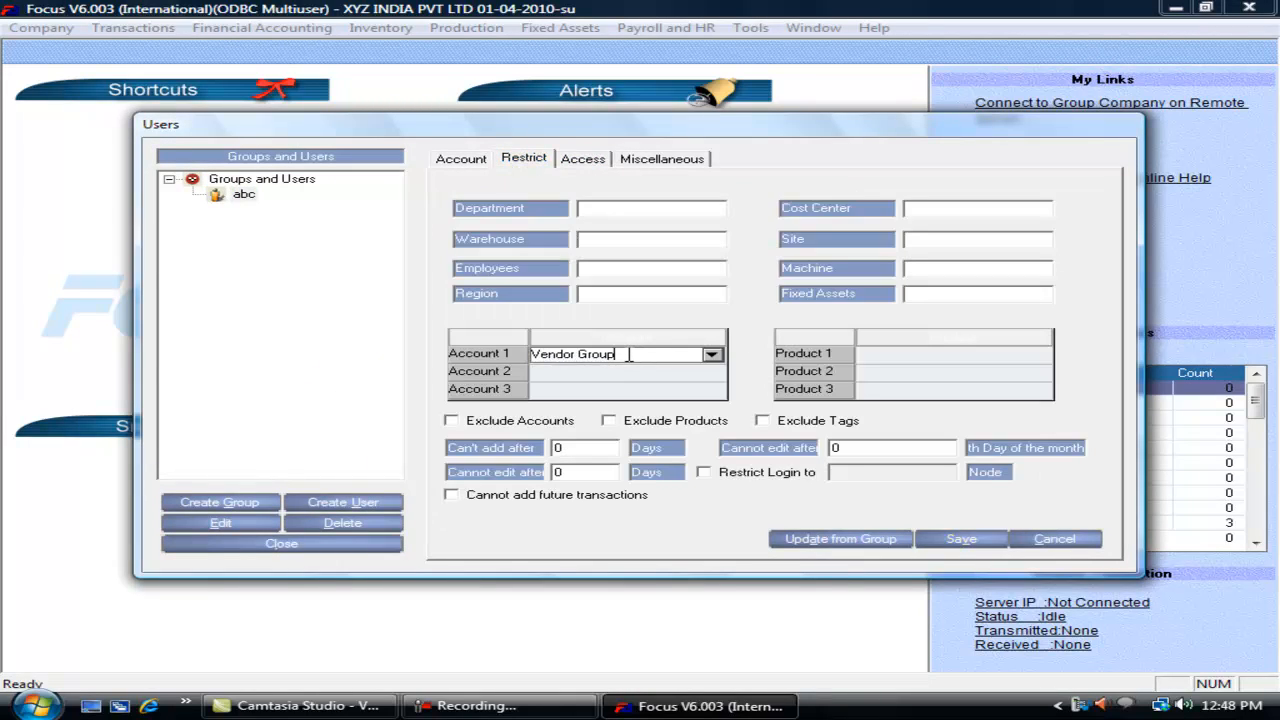
{"action": "left_click", "coordinate": [245, 196]}
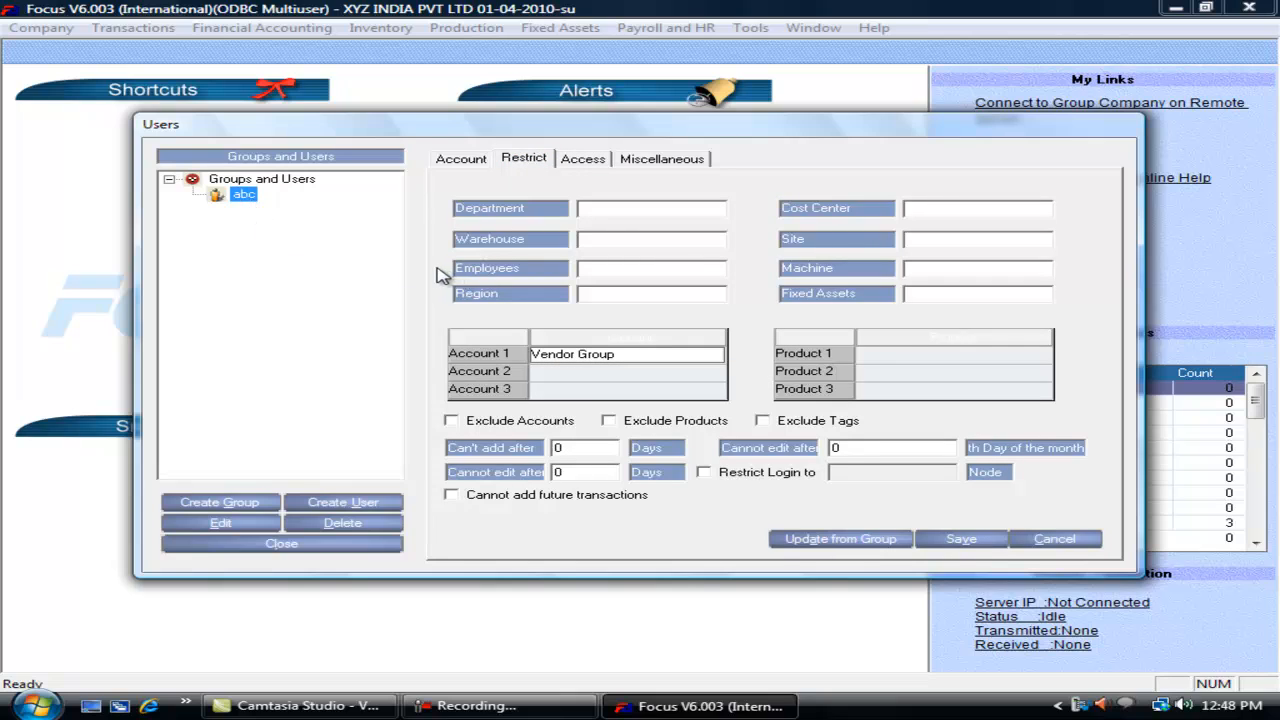
{"action": "left_click", "coordinate": [962, 542]}
{"action": "left_click", "coordinate": [300, 552]}
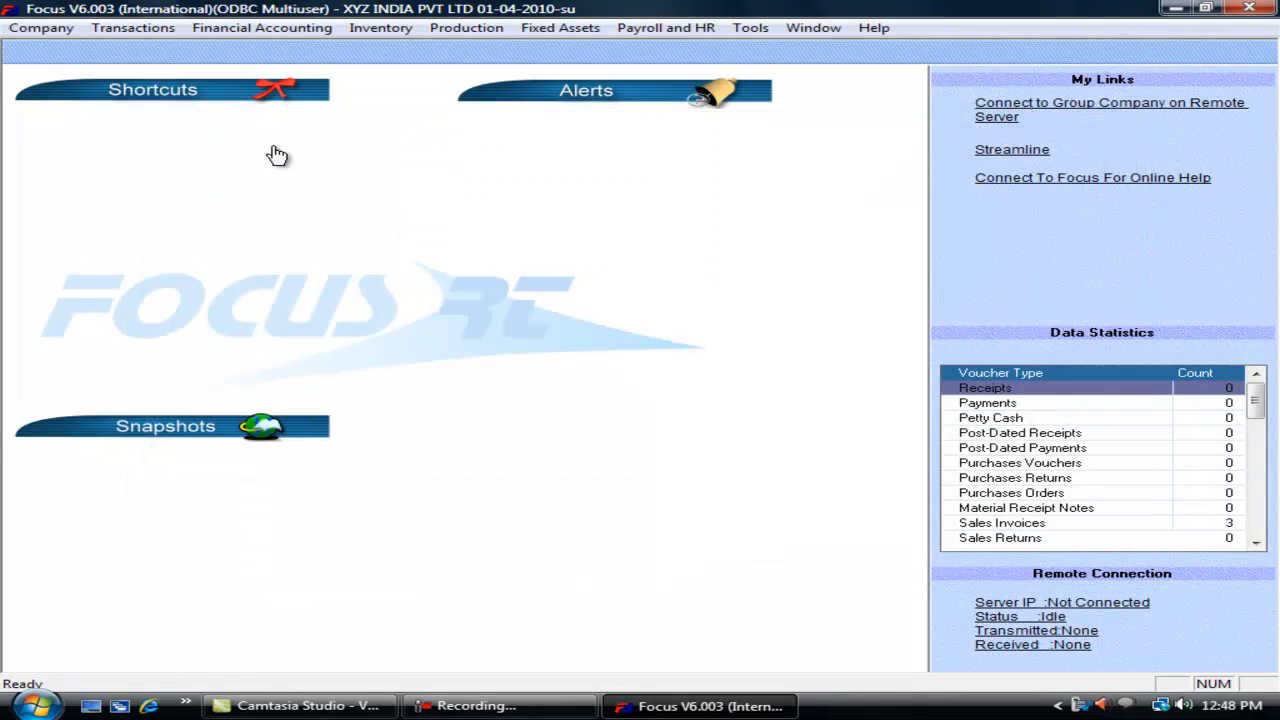
{"action": "left_click", "coordinate": [110, 29]}
{"action": "mouse_move", "coordinate": [255, 317]}
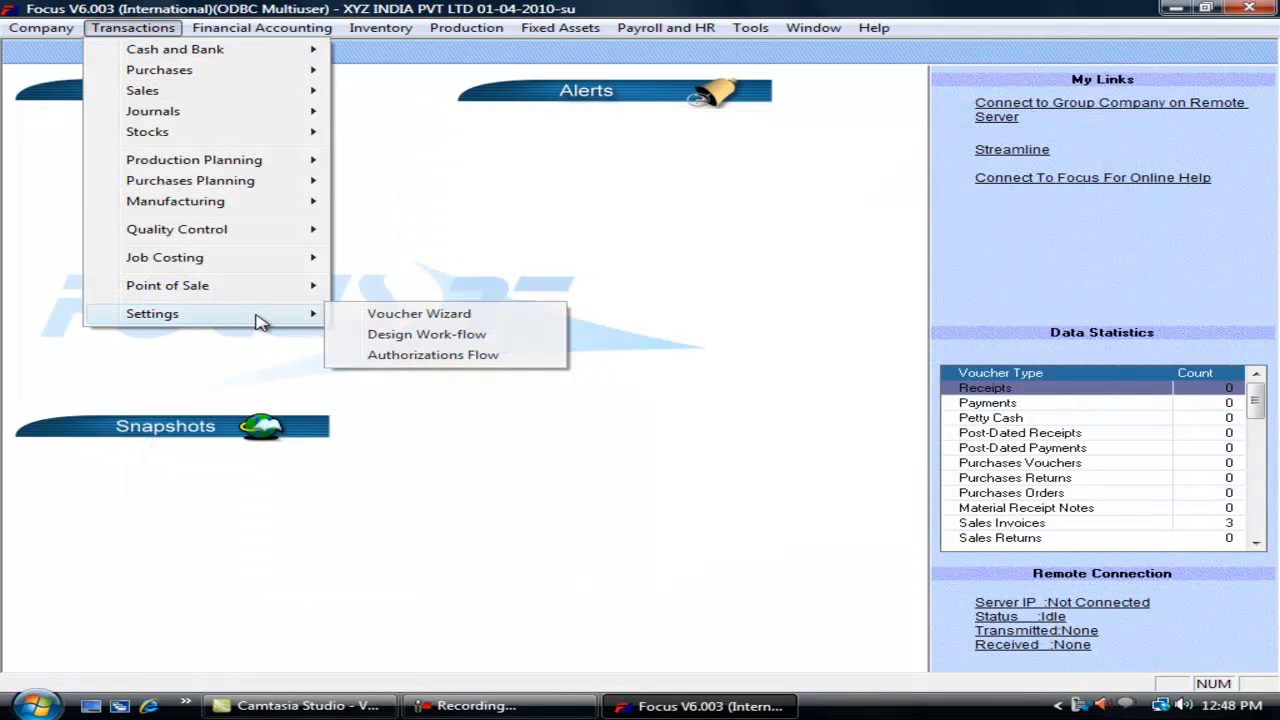
{"action": "left_click", "coordinate": [370, 318]}
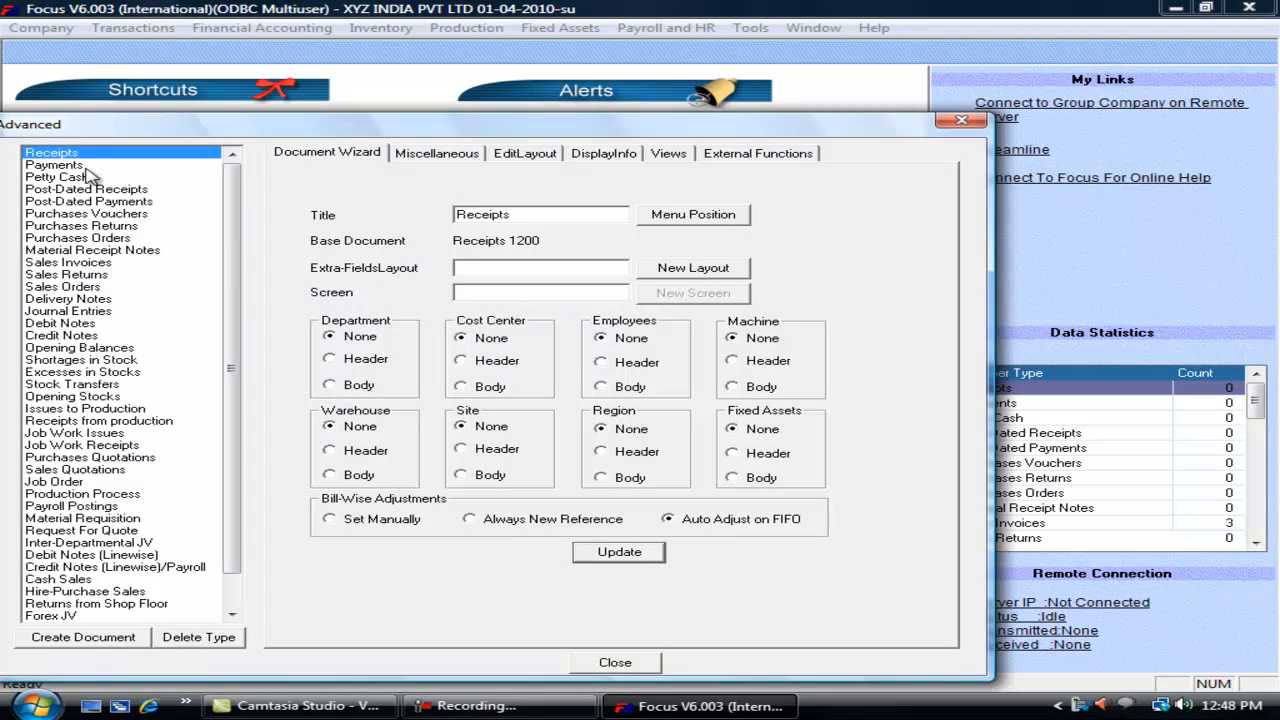
{"action": "left_click", "coordinate": [440, 156]}
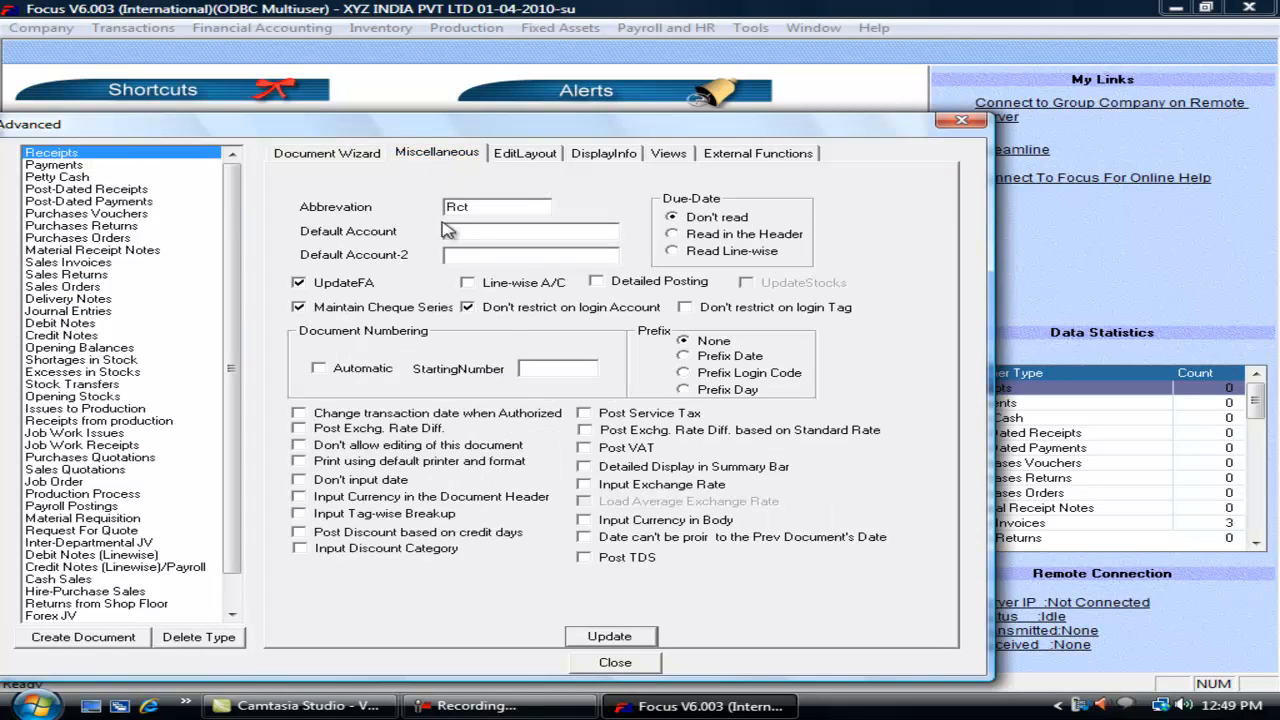
{"action": "left_click", "coordinate": [622, 664]}
{"action": "left_click", "coordinate": [45, 28]}
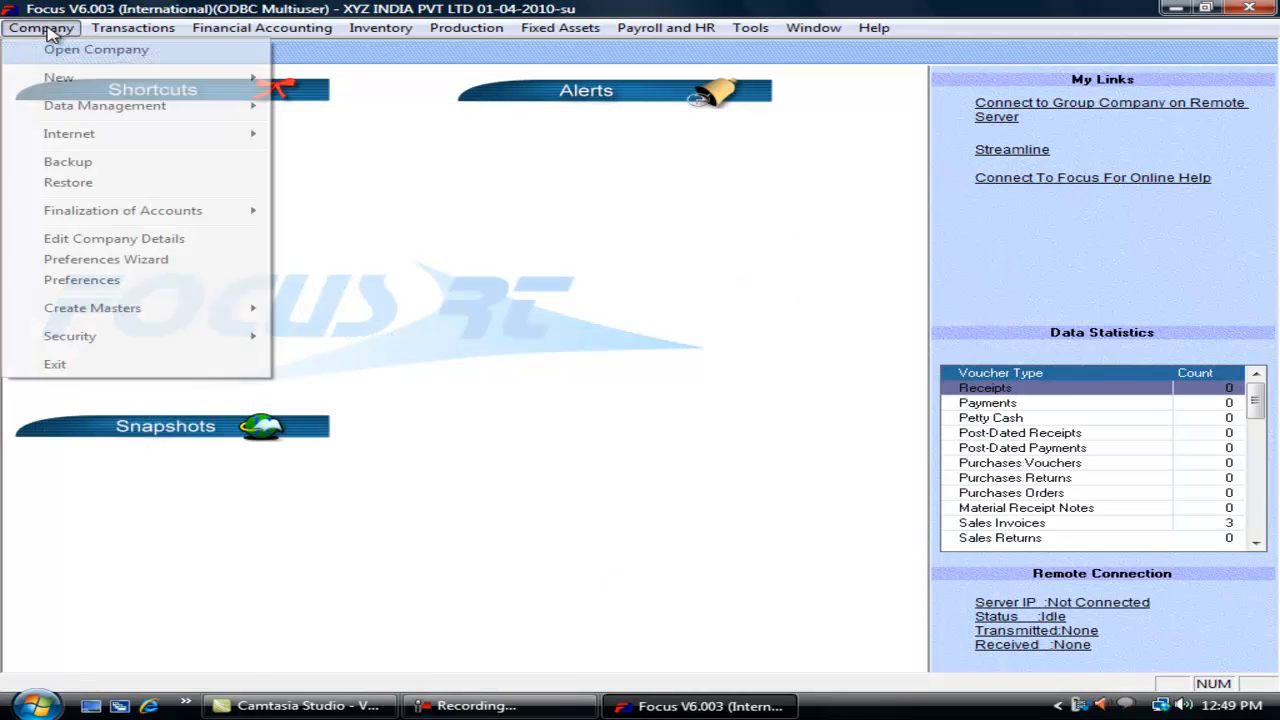
Step: Log out and log back in as restricted user abc
{"action": "mouse_move", "coordinate": [157, 340]}
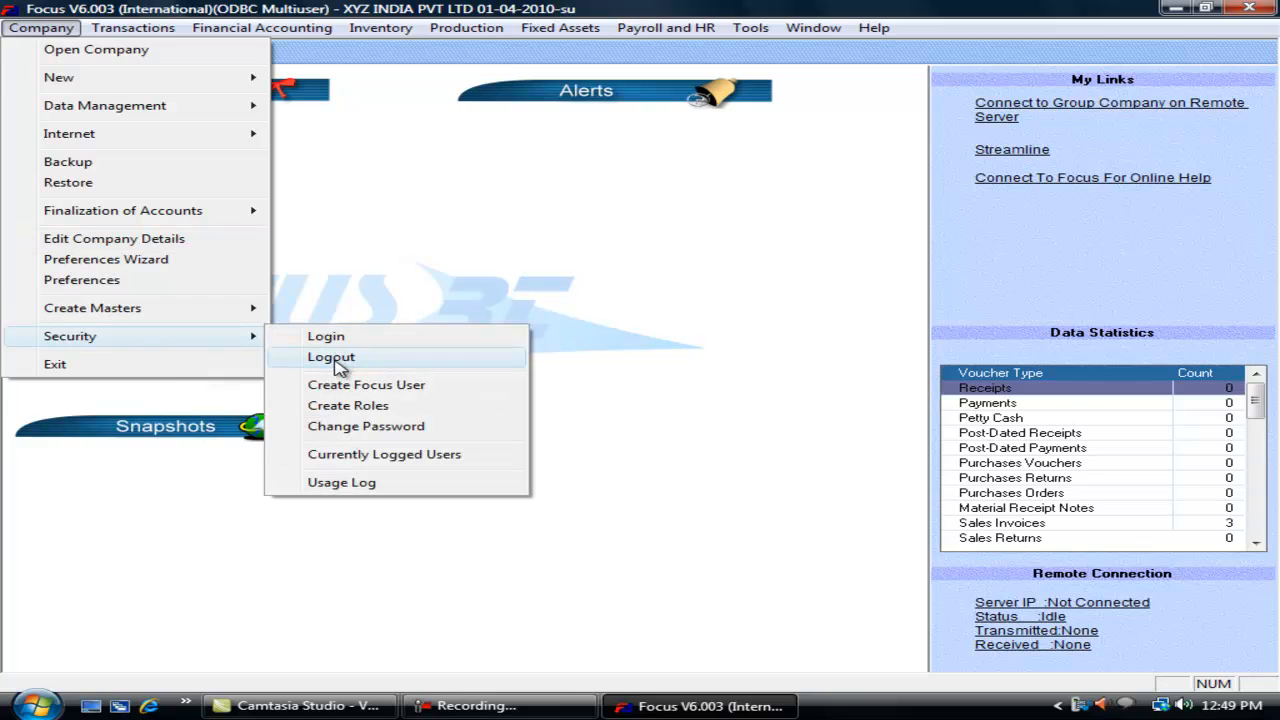
{"action": "left_click", "coordinate": [338, 360]}
{"action": "type", "text": "abc"}
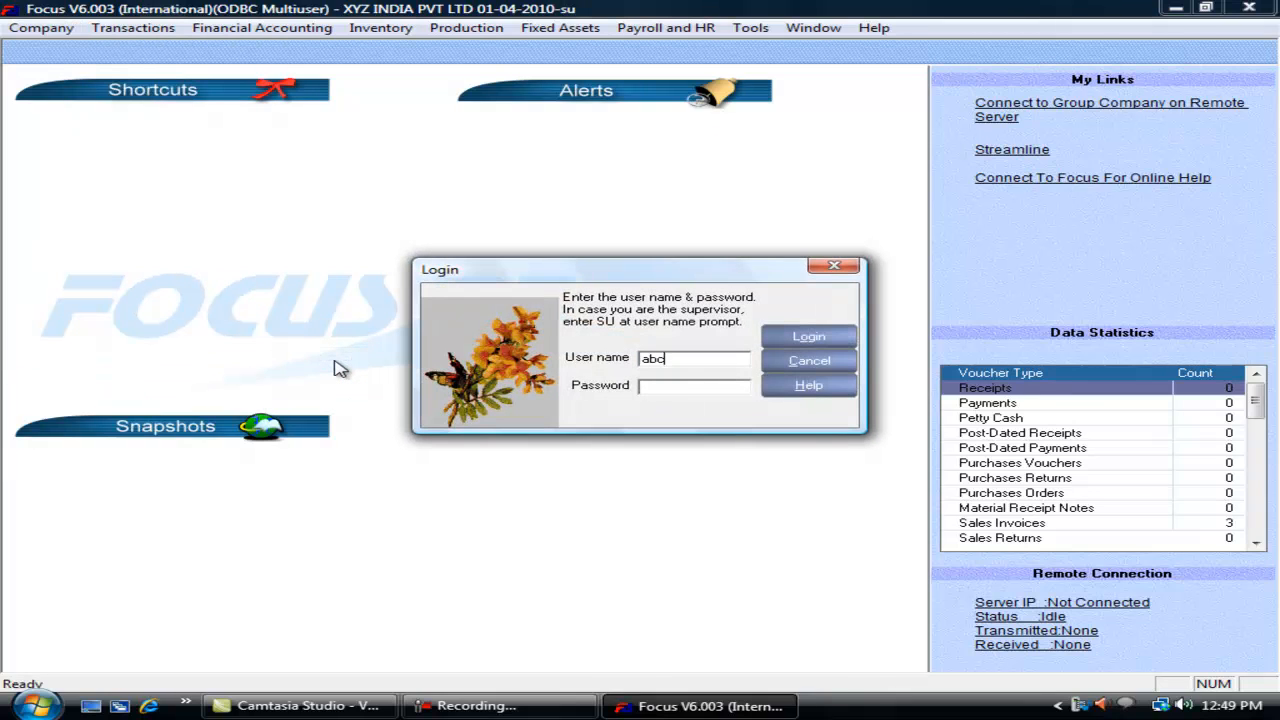
{"action": "left_click", "coordinate": [817, 341]}
Step: Browse the full account list on a new Receipts voucher, then close it unsaved
{"action": "left_click", "coordinate": [130, 28]}
{"action": "mouse_move", "coordinate": [205, 50]}
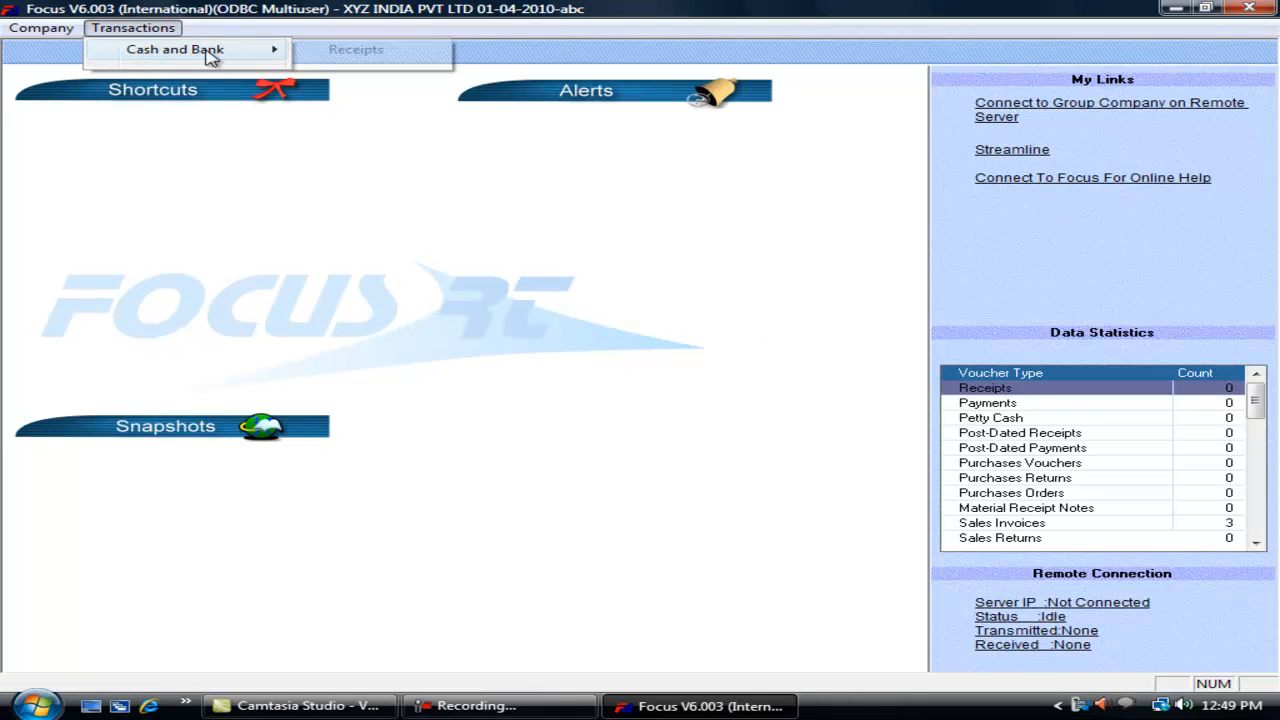
{"action": "left_click", "coordinate": [323, 55]}
{"action": "left_click", "coordinate": [214, 220]}
{"action": "type", "text": "a"}
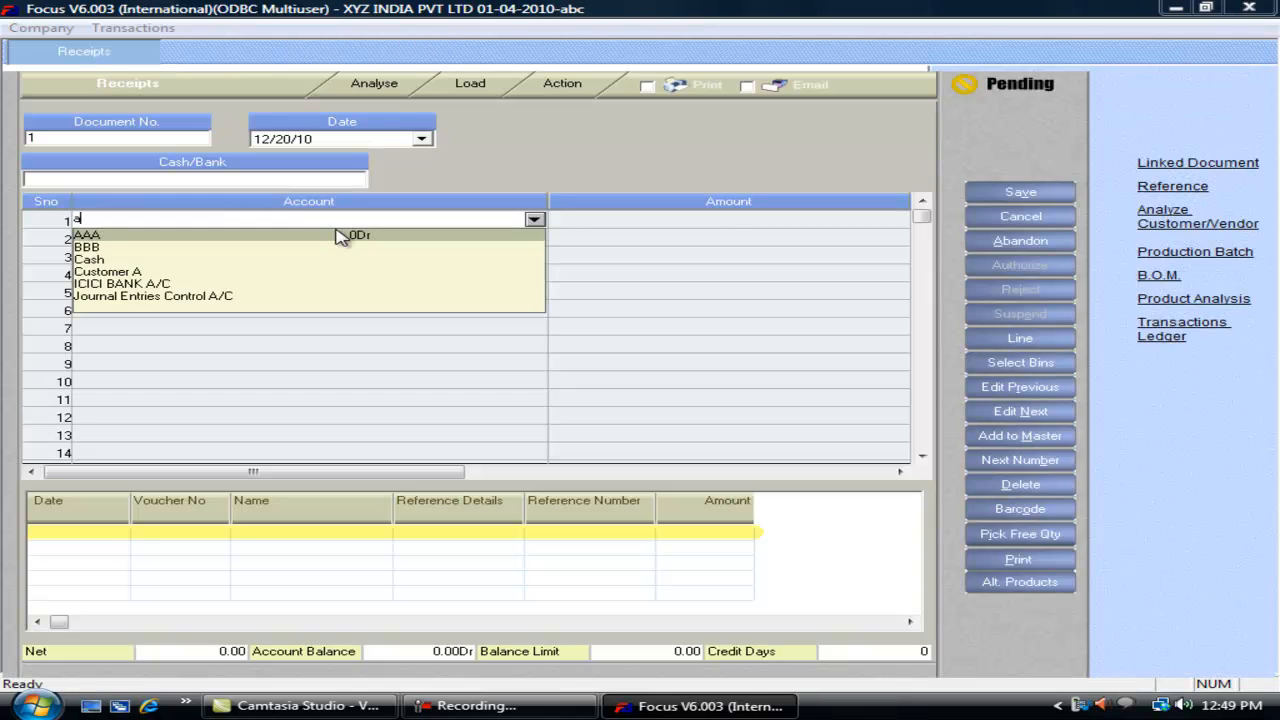
{"action": "key", "text": "Down"}
{"action": "key", "text": "Down"}
{"action": "key", "text": "Down"}
{"action": "key", "text": "Down"}
{"action": "key", "text": "Down"}
{"action": "key", "text": "Down"}
{"action": "key", "text": "Down"}
{"action": "key", "text": "Down"}
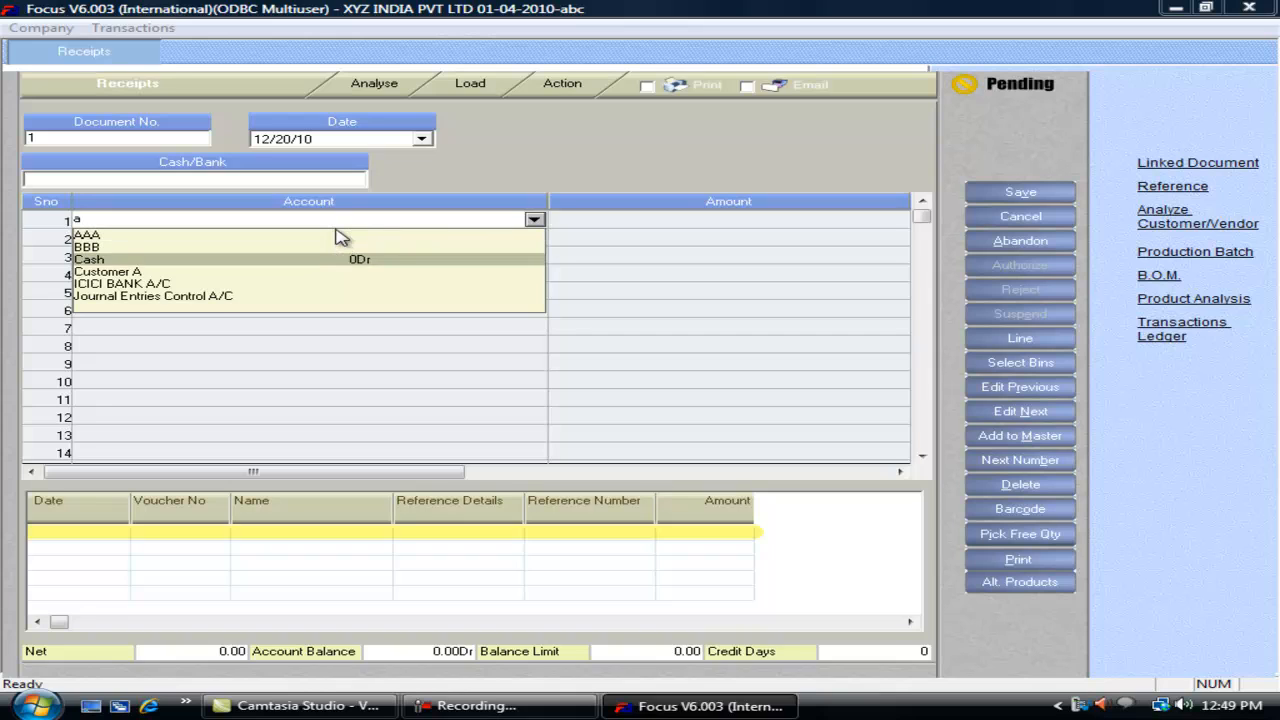
{"action": "key", "text": "Down"}
{"action": "key", "text": "Down"}
{"action": "key", "text": "Down"}
{"action": "key", "text": "Down"}
{"action": "key", "text": "Down"}
{"action": "key", "text": "Down"}
{"action": "key", "text": "Down"}
{"action": "key", "text": "Down"}
{"action": "key", "text": "Down"}
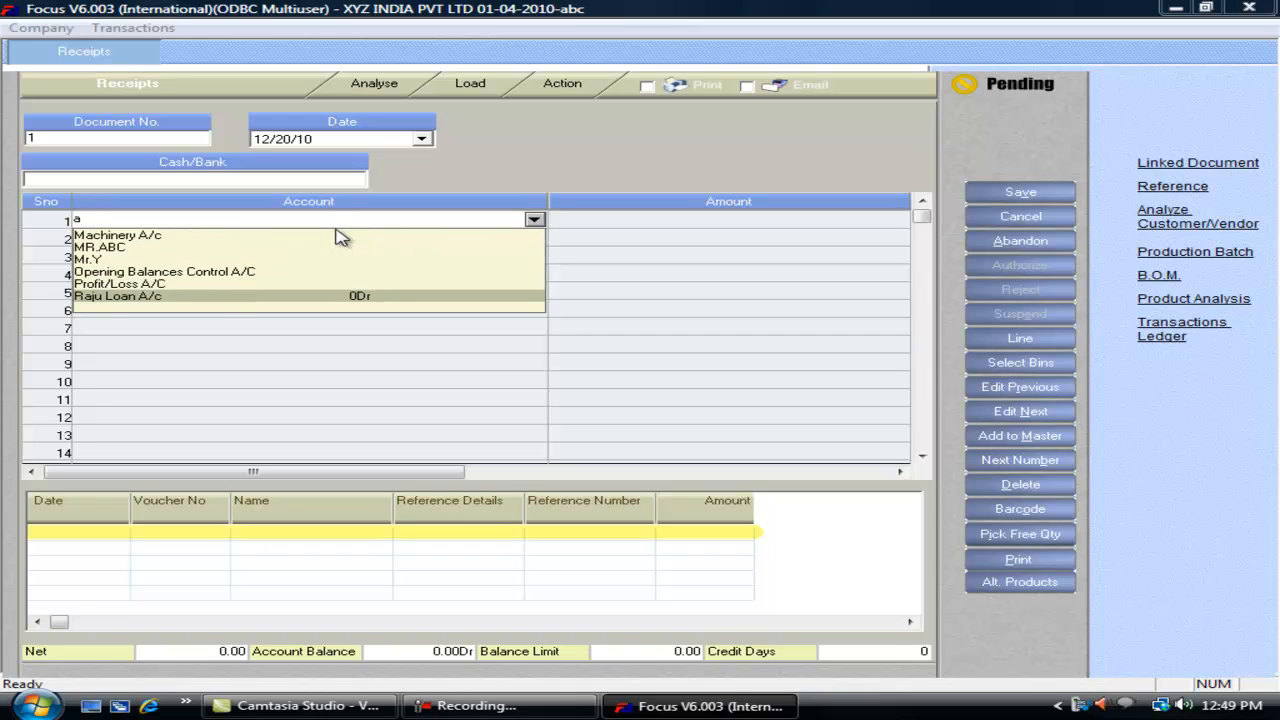
{"action": "key", "text": "Down"}
{"action": "key", "text": "Down"}
{"action": "key", "text": "Down"}
{"action": "key", "text": "Down"}
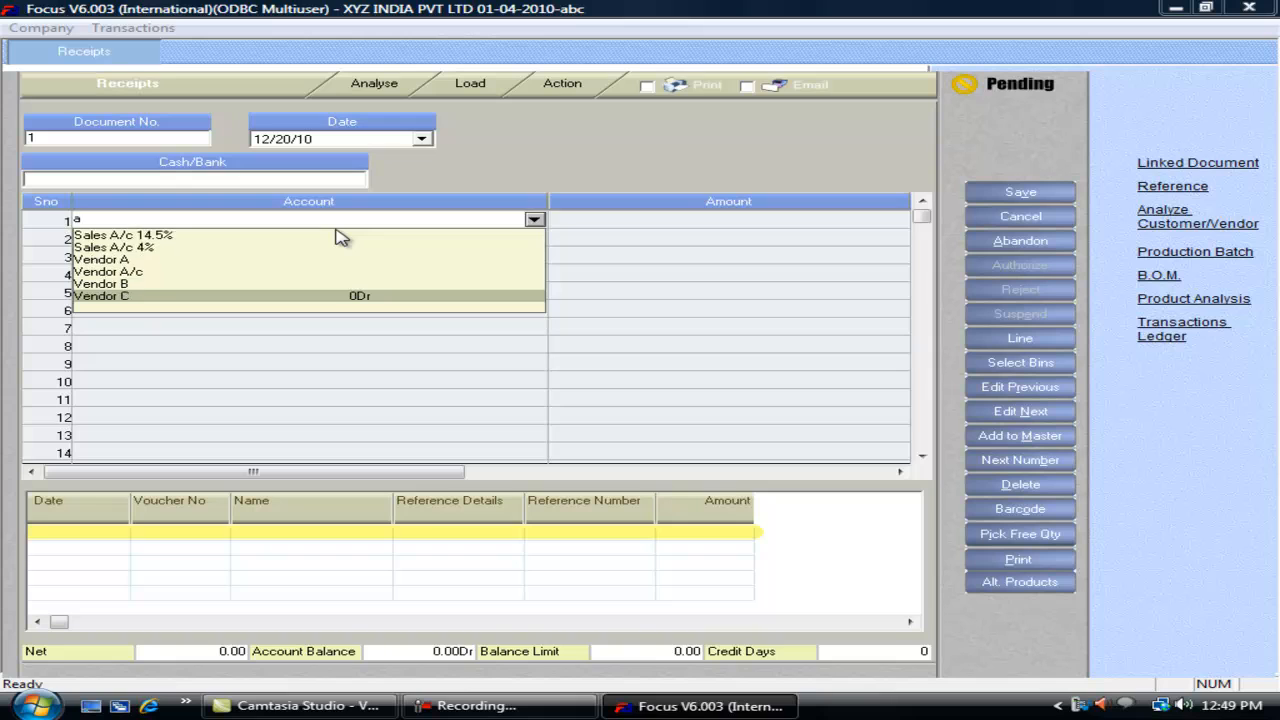
{"action": "key", "text": "BackSpace"}
{"action": "key", "text": "BackSpace"}
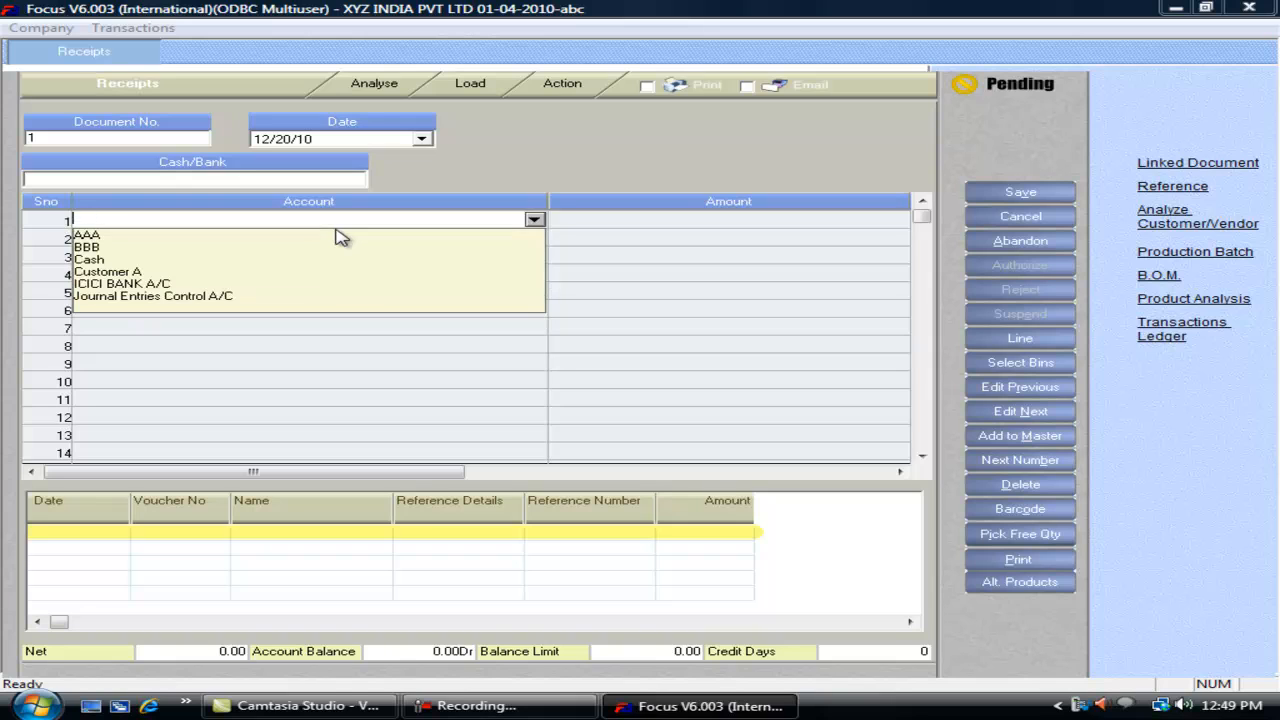
{"action": "key", "text": "Down"}
{"action": "key", "text": "Down"}
{"action": "key", "text": "Down"}
{"action": "key", "text": "Down"}
{"action": "key", "text": "Down"}
{"action": "key", "text": "Down"}
{"action": "key", "text": "Down"}
{"action": "key", "text": "Escape"}
{"action": "key", "text": "Escape"}
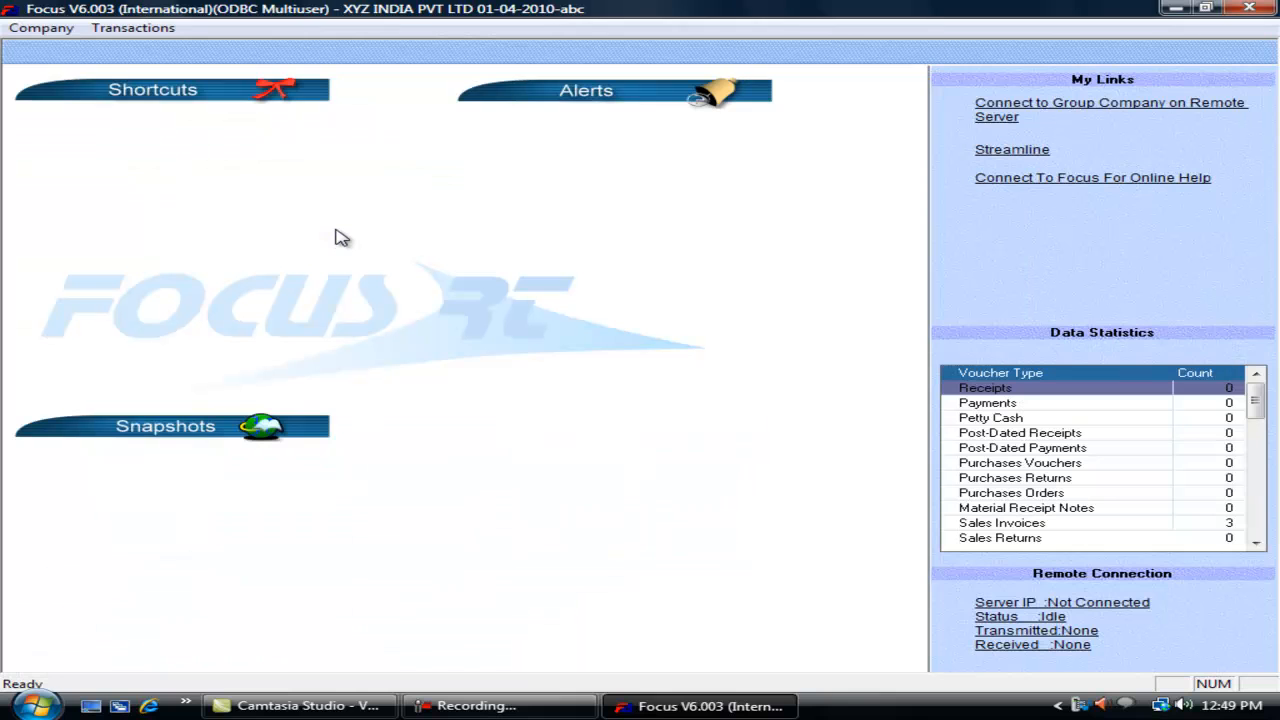
Step: Log in again as the supervisor
{"action": "left_click", "coordinate": [40, 28]}
{"action": "mouse_move", "coordinate": [50, 47]}
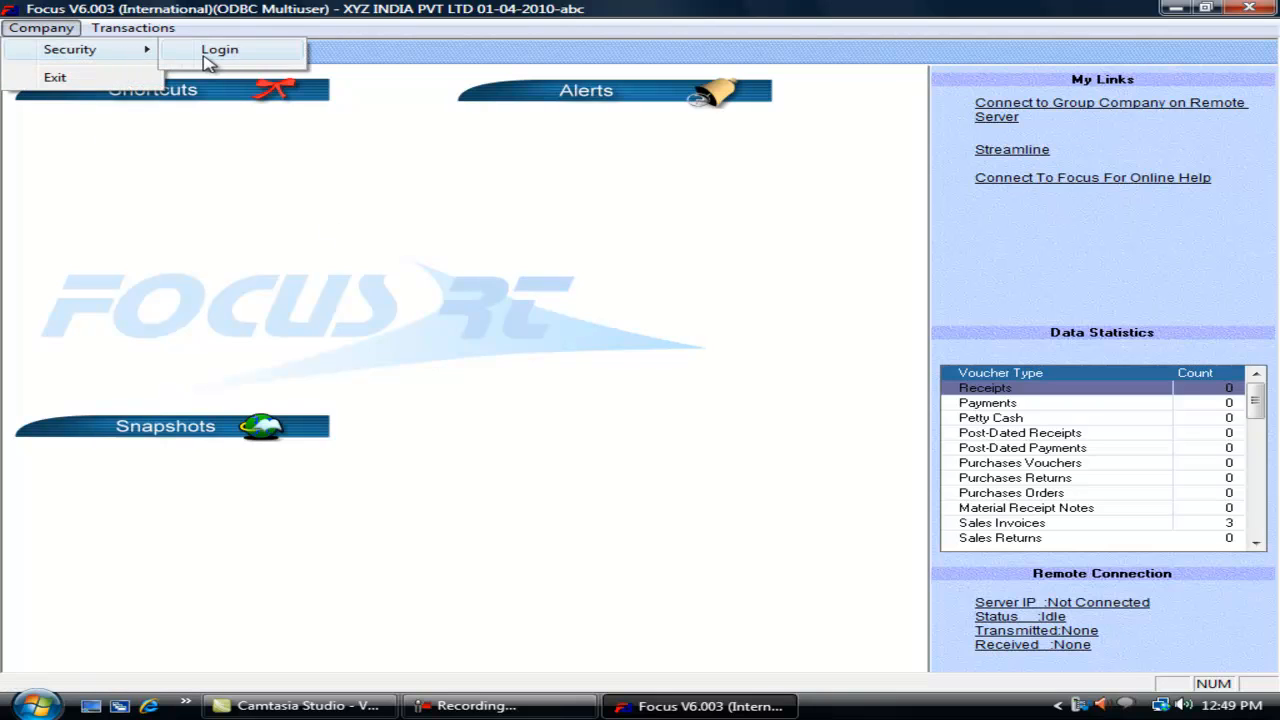
{"action": "left_click", "coordinate": [222, 50]}
{"action": "key", "text": "Return"}
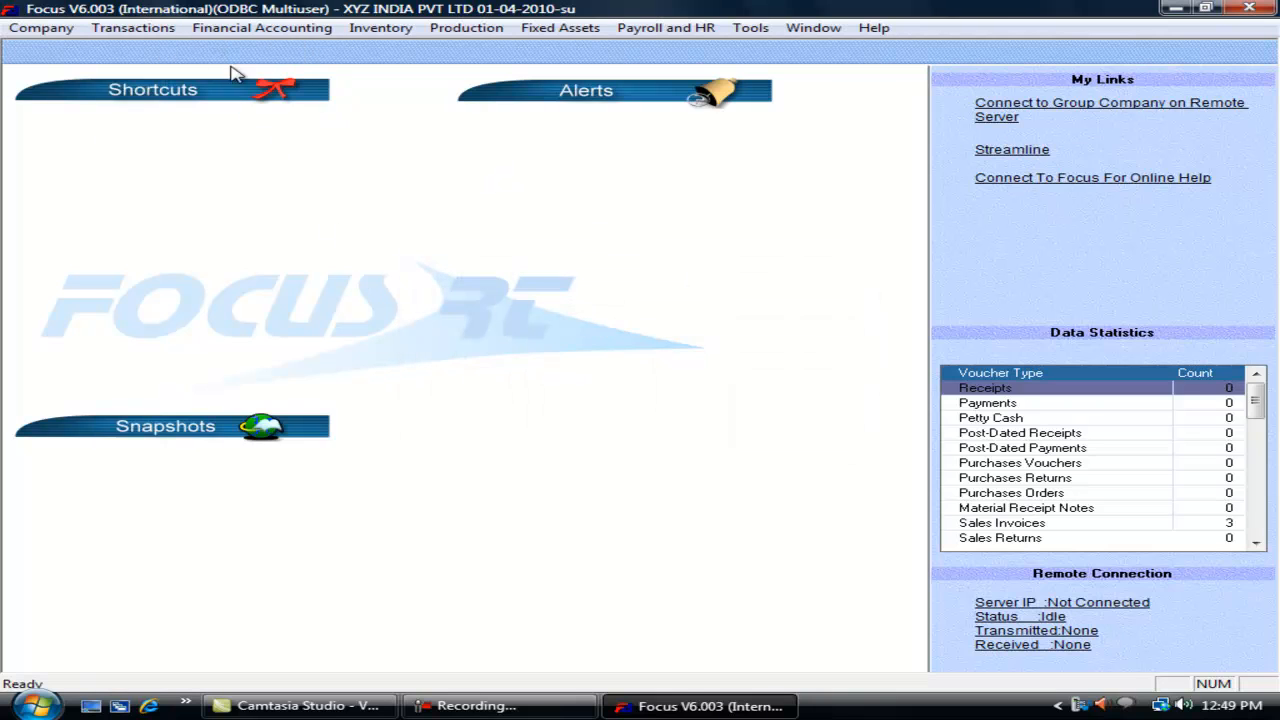
Step: Untick Don't restrict on login Account for Receipts in the voucher wizard and update
{"action": "left_click", "coordinate": [158, 28]}
{"action": "mouse_move", "coordinate": [200, 313]}
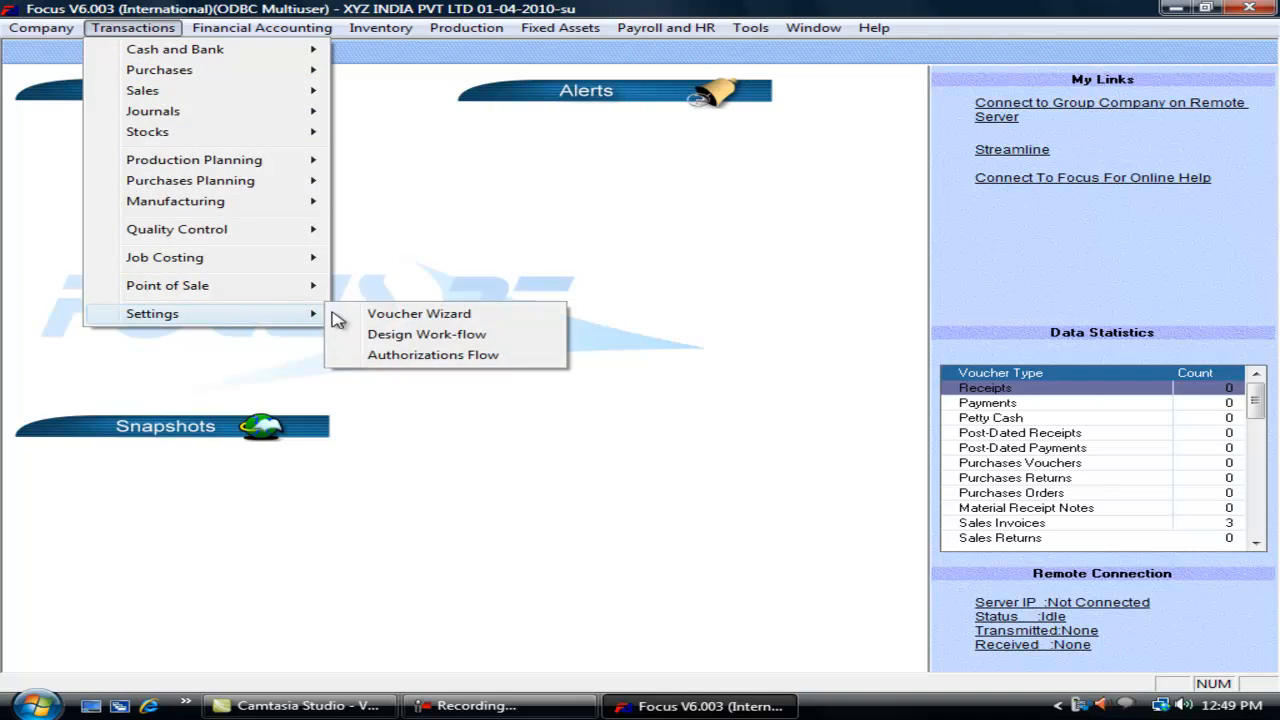
{"action": "left_click", "coordinate": [383, 318]}
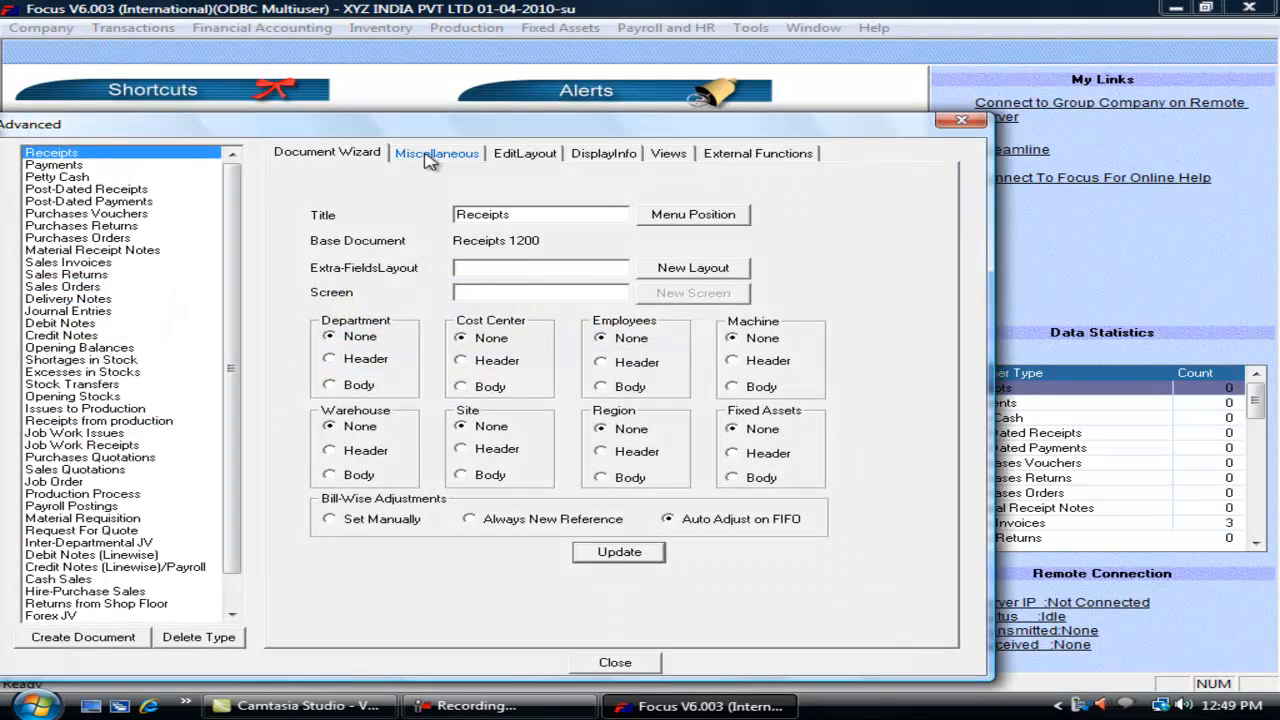
{"action": "left_click", "coordinate": [437, 155]}
{"action": "left_click", "coordinate": [495, 310]}
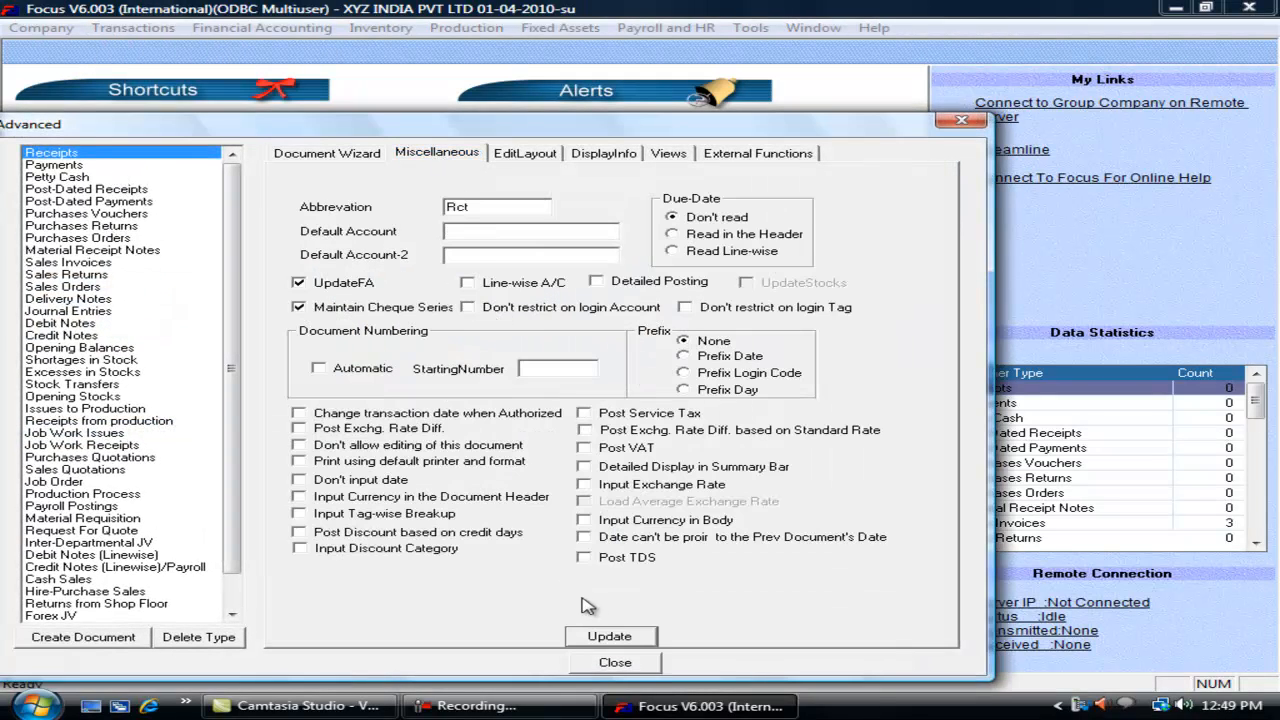
{"action": "left_click", "coordinate": [610, 637]}
{"action": "left_click", "coordinate": [612, 660]}
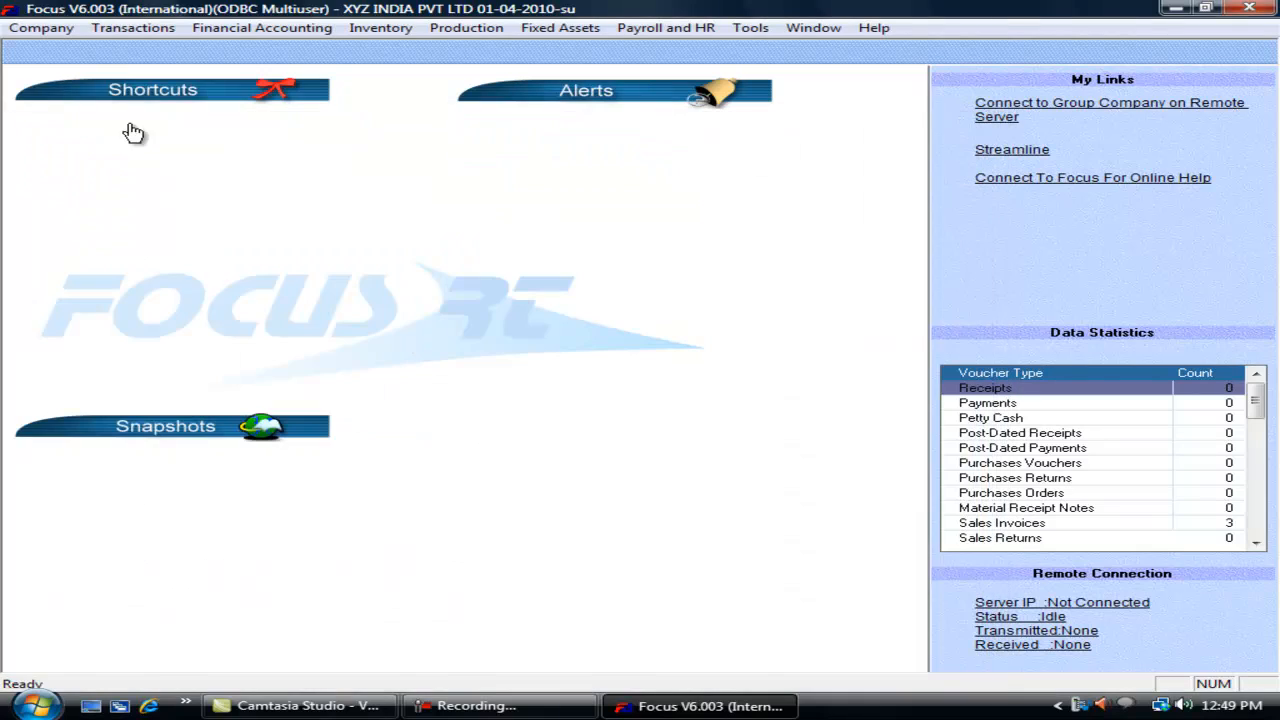
Step: Log out and log in as restricted user abc
{"action": "left_click", "coordinate": [45, 28]}
{"action": "mouse_move", "coordinate": [140, 338]}
{"action": "left_click", "coordinate": [366, 366]}
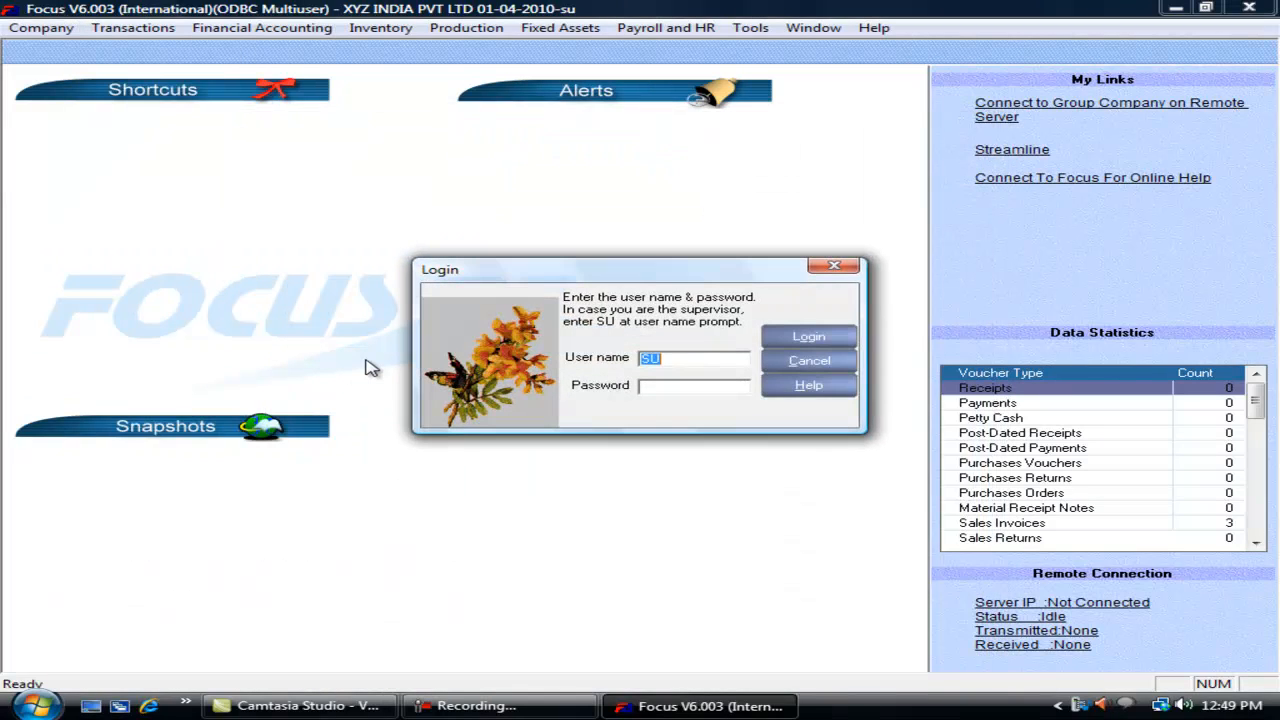
{"action": "type", "text": "abc"}
{"action": "key", "text": "Return"}
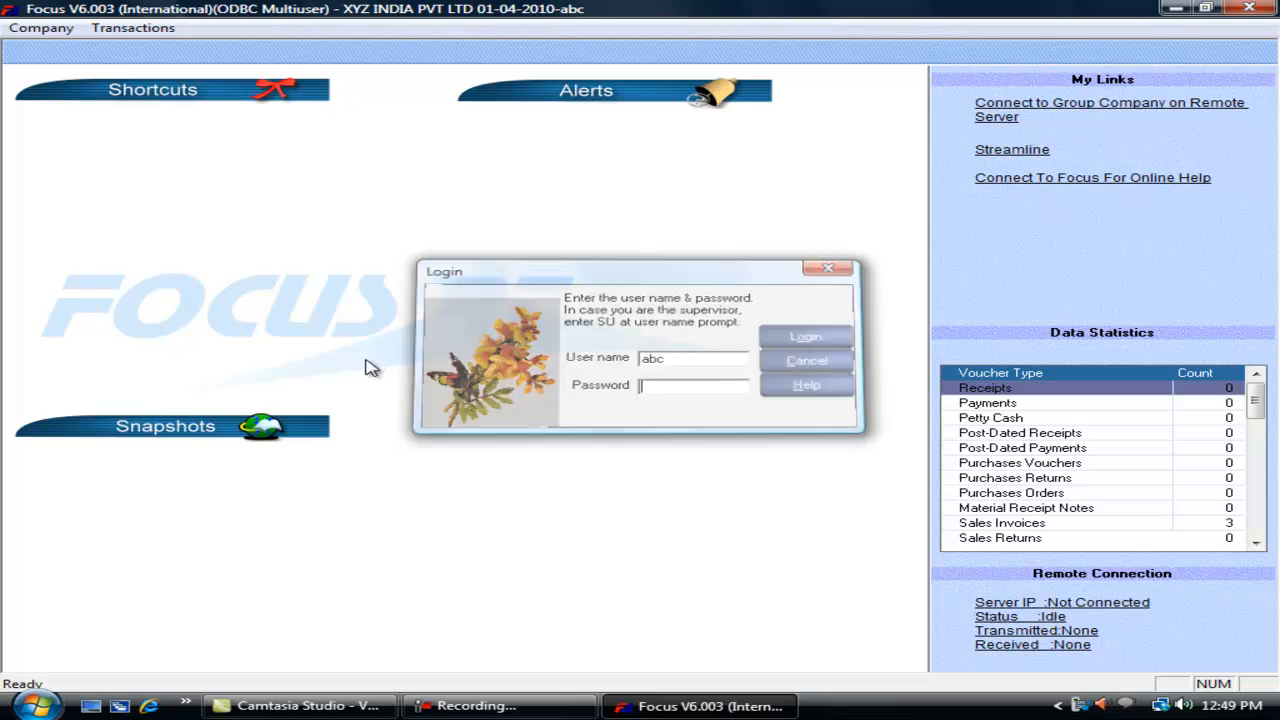
Step: Type 'Vendor' on a new Receipts voucher to check only Vendor accounts appear, then close
{"action": "left_click", "coordinate": [128, 30]}
{"action": "mouse_move", "coordinate": [220, 49]}
{"action": "left_click", "coordinate": [330, 50]}
{"action": "left_click", "coordinate": [230, 221]}
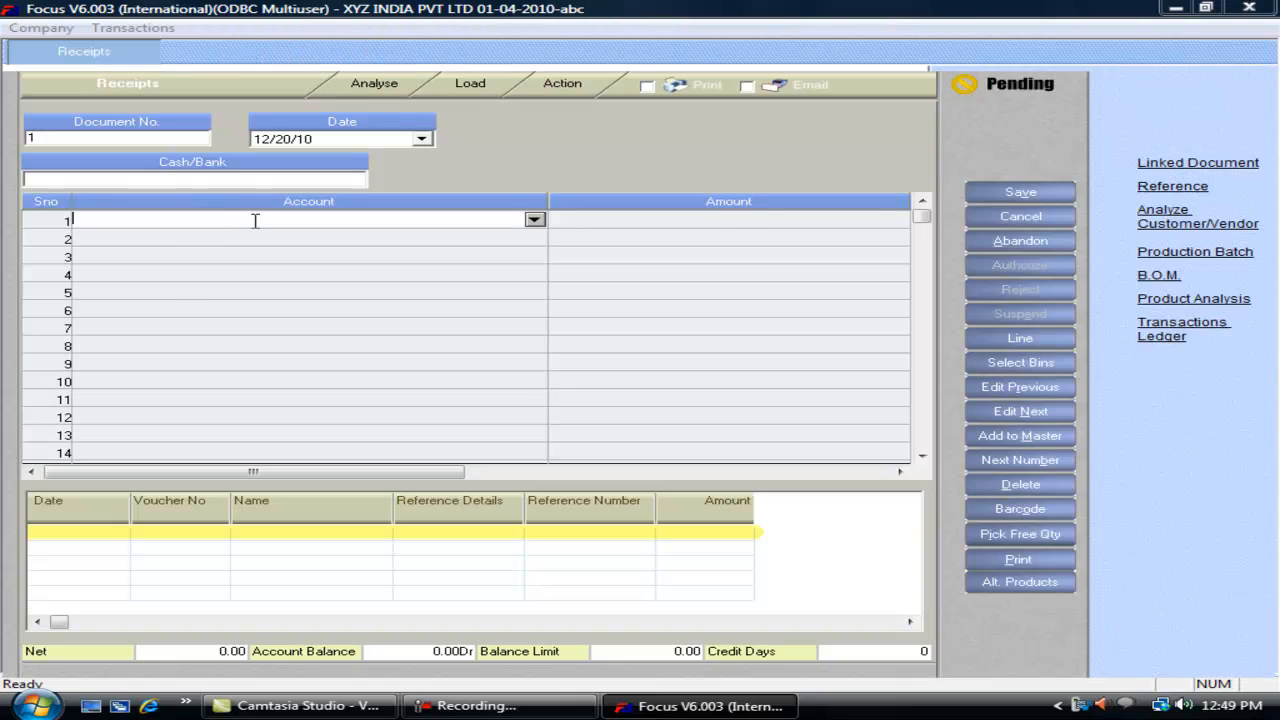
{"action": "type", "text": "Vendor C"}
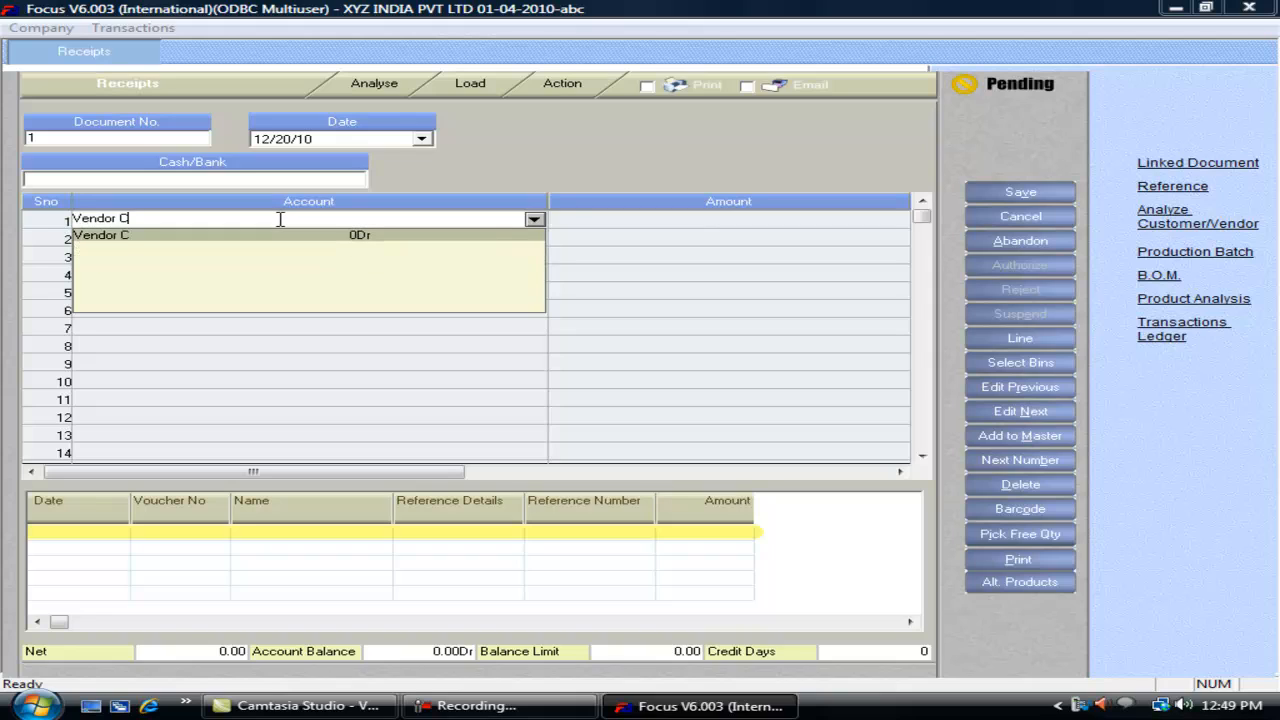
{"action": "key", "text": "BackSpace"}
{"action": "key", "text": "BackSpace"}
{"action": "key", "text": "BackSpace"}
{"action": "key", "text": "BackSpace"}
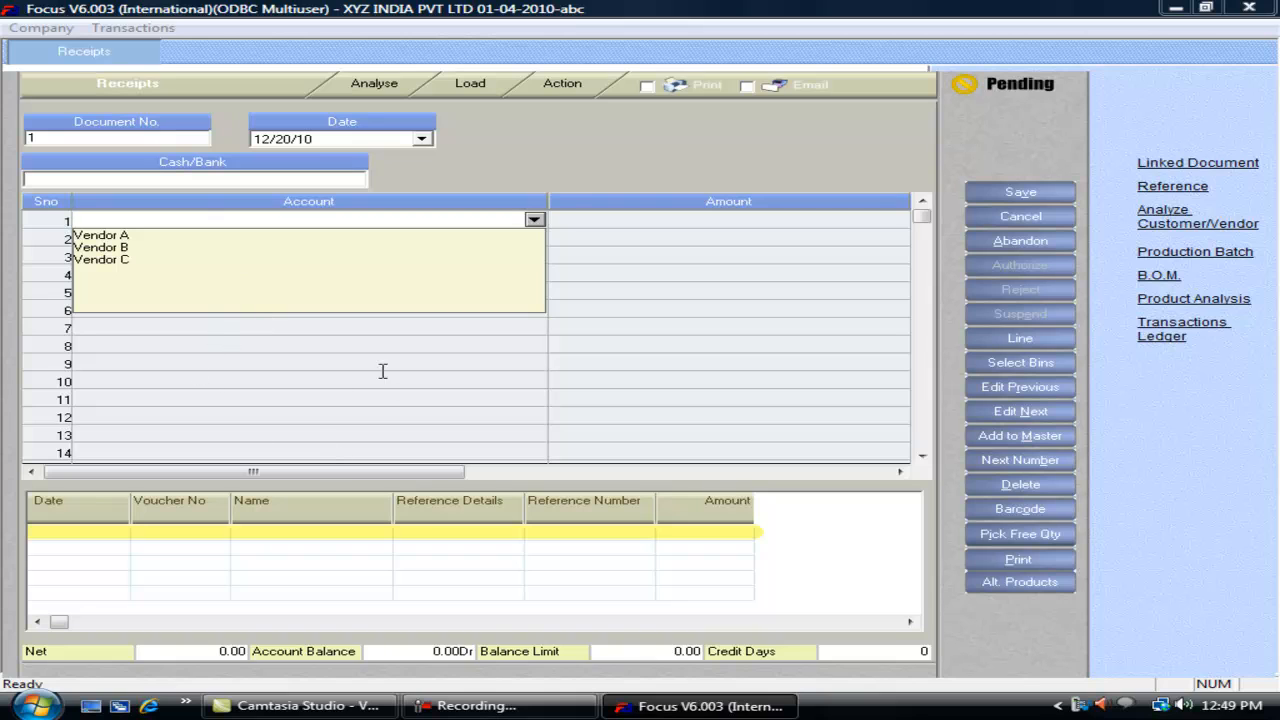
{"action": "key", "text": "Escape"}
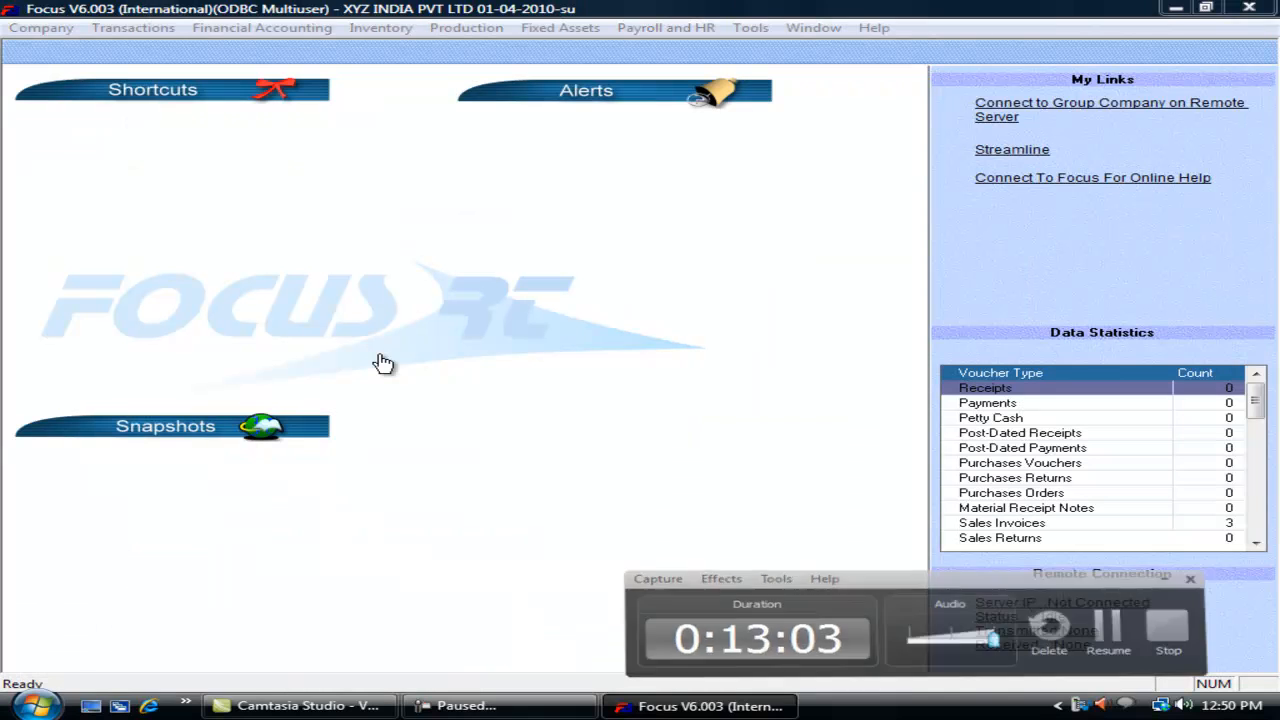
Step: Show the voucher wizard's Miscellaneous settings for Receipts and dismiss the media player notification
{"action": "left_click", "coordinate": [133, 27]}
{"action": "mouse_move", "coordinate": [286, 318]}
{"action": "left_click", "coordinate": [360, 316]}
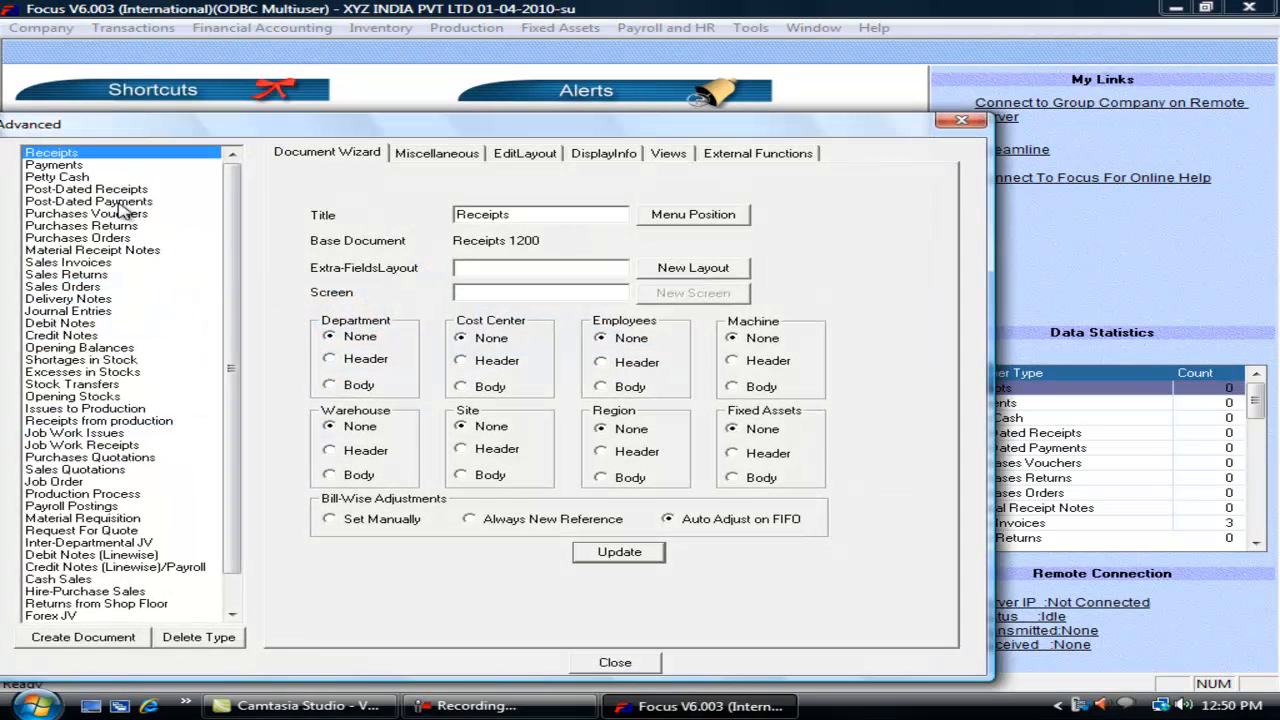
{"action": "left_click", "coordinate": [463, 155]}
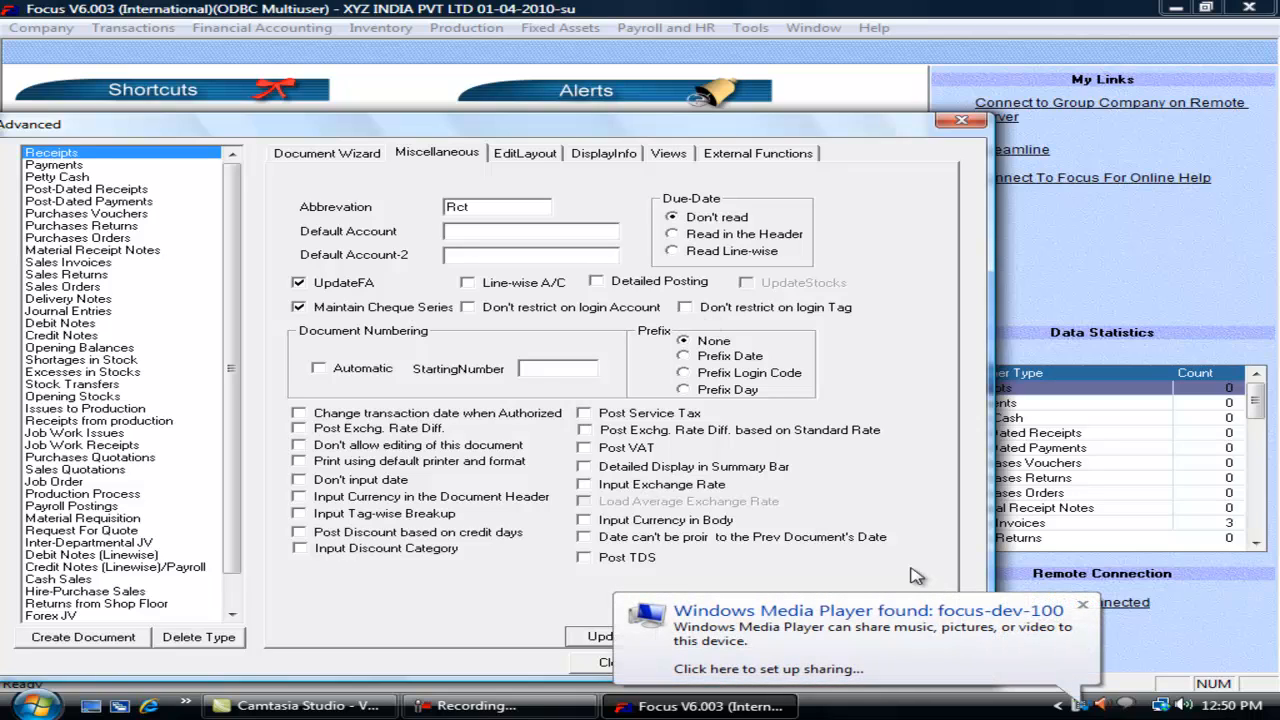
{"action": "left_click", "coordinate": [1082, 605]}
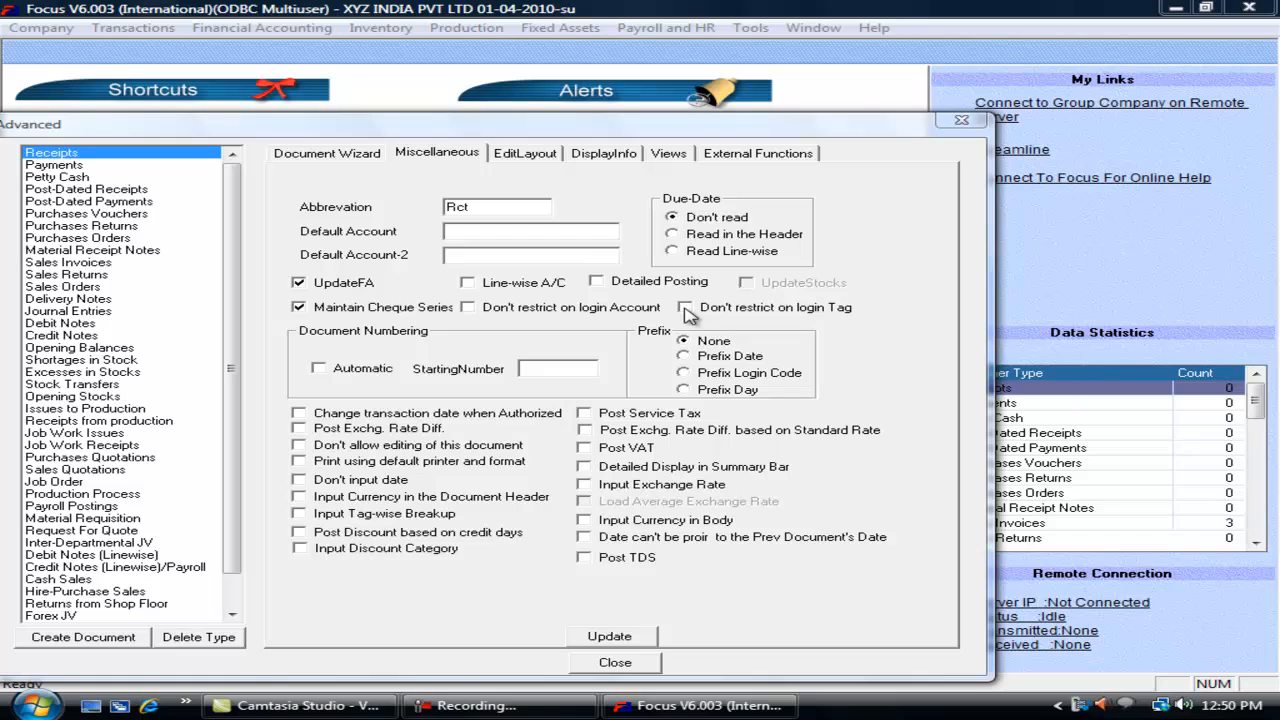
Step: Try automatic numbering with a date prefix, reset the prefix to none, then select Sales Invoices
{"action": "left_click", "coordinate": [340, 370]}
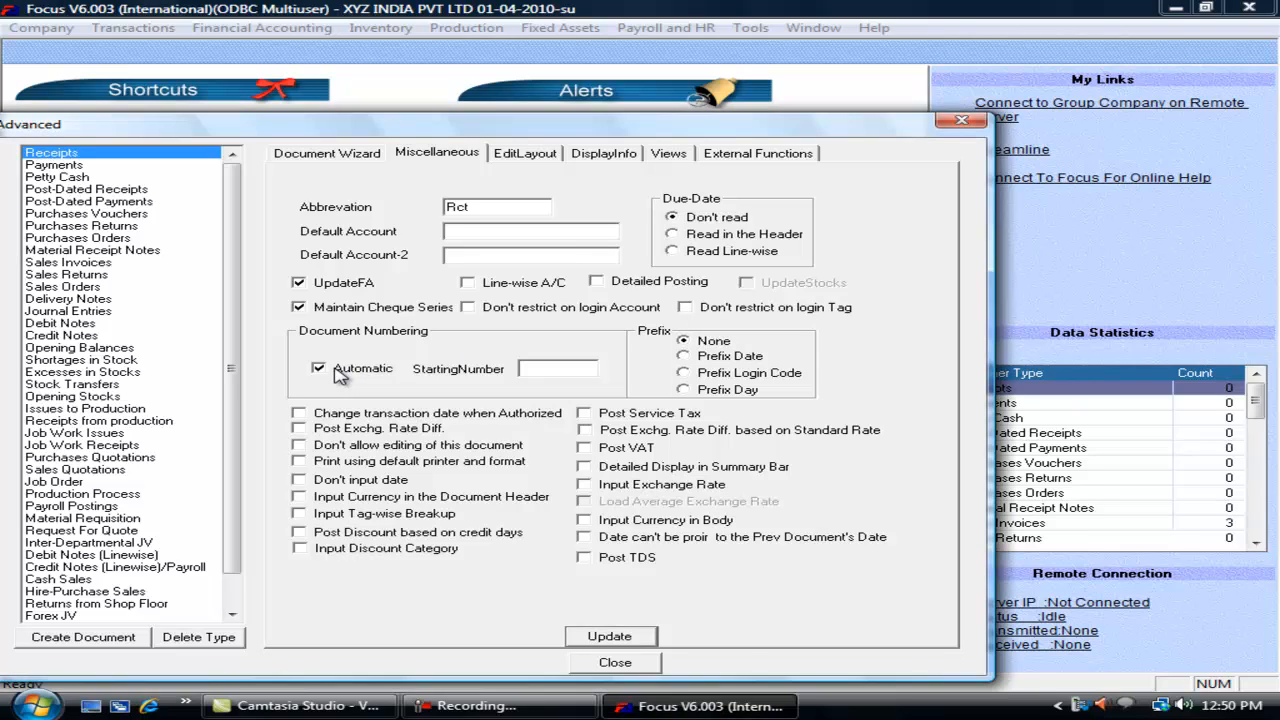
{"action": "left_click", "coordinate": [528, 368]}
{"action": "left_click", "coordinate": [735, 357]}
{"action": "left_click", "coordinate": [716, 343]}
{"action": "left_click", "coordinate": [84, 264]}
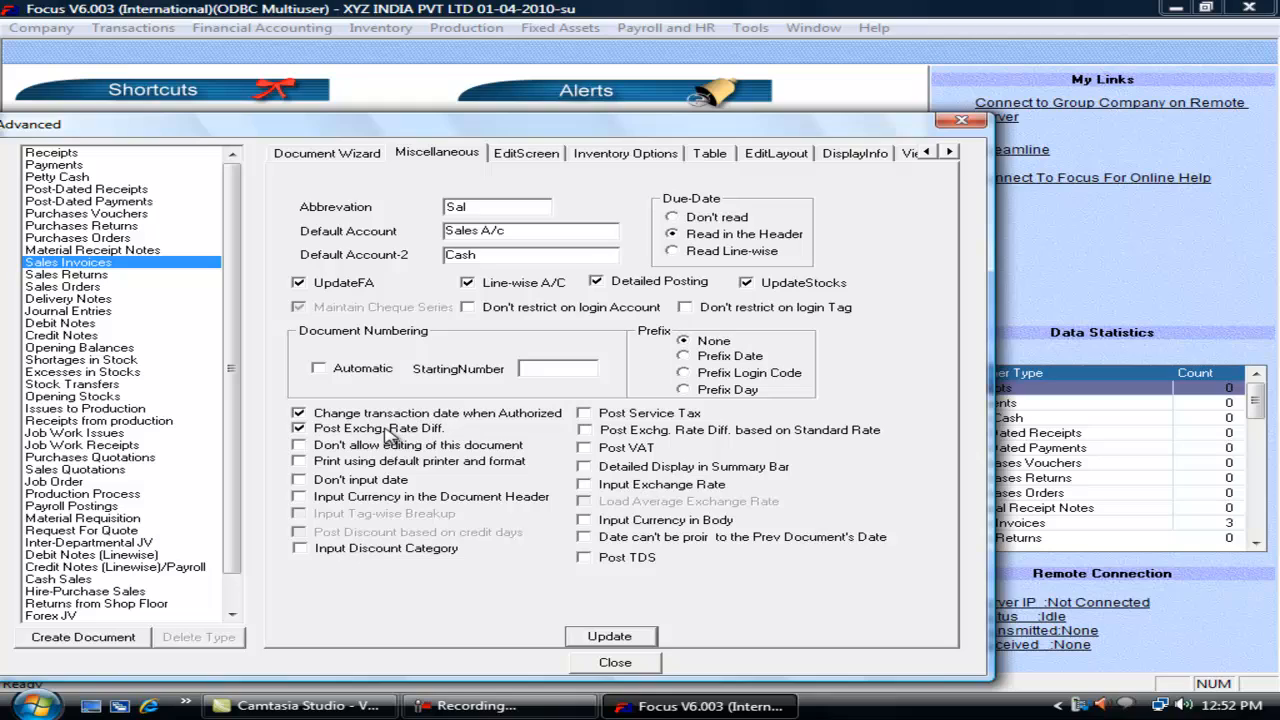
Step: Tick Input Exchange Rate and Input Currency in Body and Header, then Post Exchg. Rate Diff. for Receipts
{"action": "left_click", "coordinate": [648, 490]}
{"action": "left_click", "coordinate": [600, 522]}
{"action": "left_click", "coordinate": [312, 497]}
{"action": "left_click", "coordinate": [60, 153]}
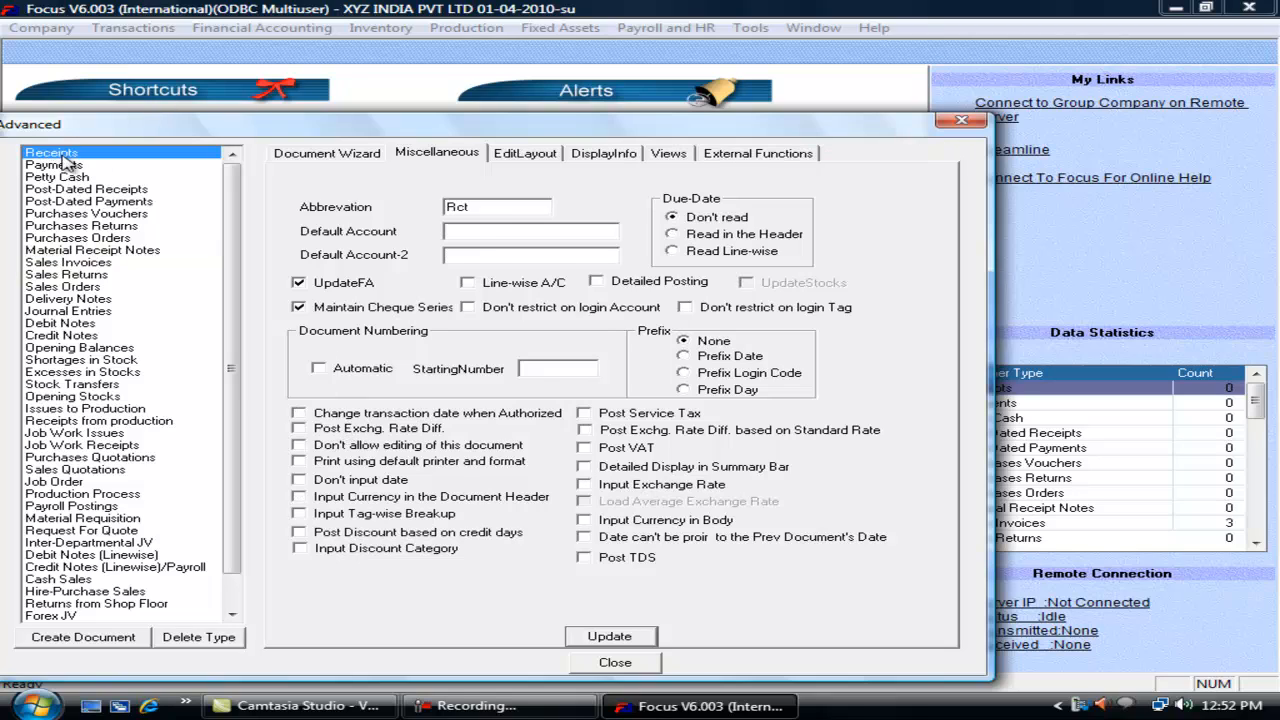
{"action": "left_click", "coordinate": [320, 429]}
Step: Save the Receipts settings and check the date field on a new Receipts voucher
{"action": "left_click", "coordinate": [634, 641]}
{"action": "left_click", "coordinate": [611, 662]}
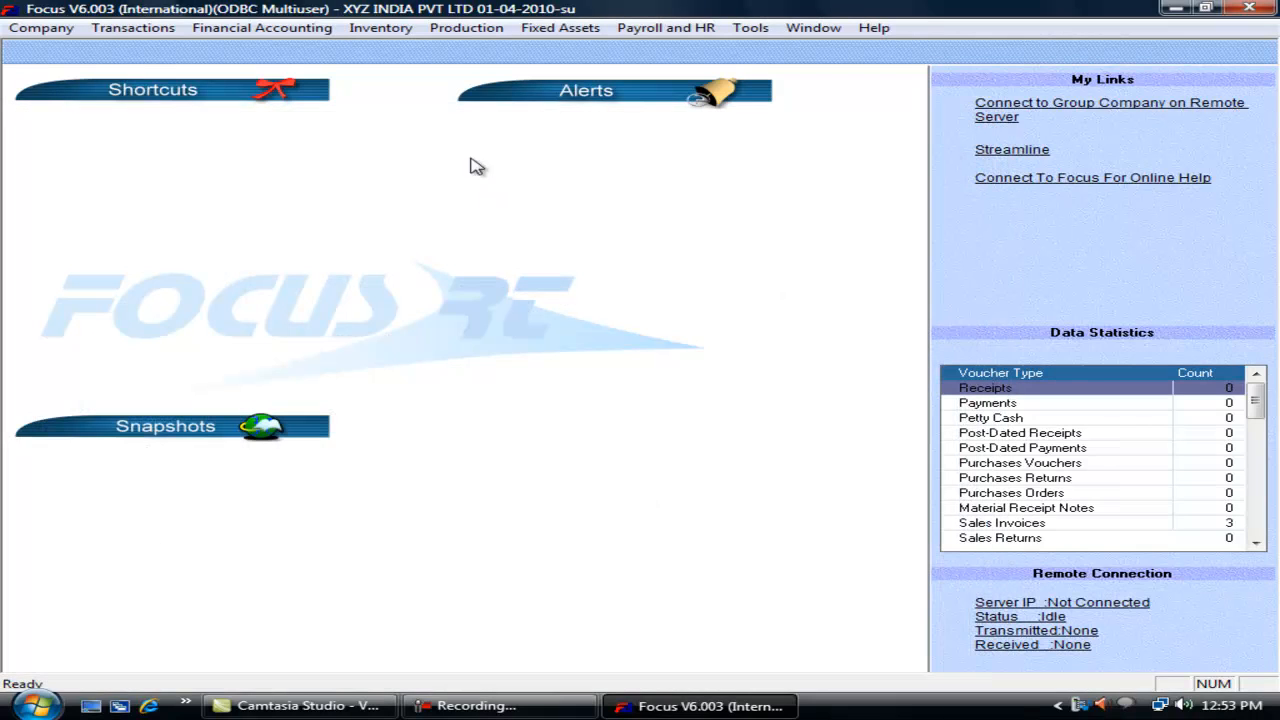
{"action": "left_click", "coordinate": [147, 33]}
{"action": "mouse_move", "coordinate": [263, 50]}
{"action": "left_click", "coordinate": [378, 51]}
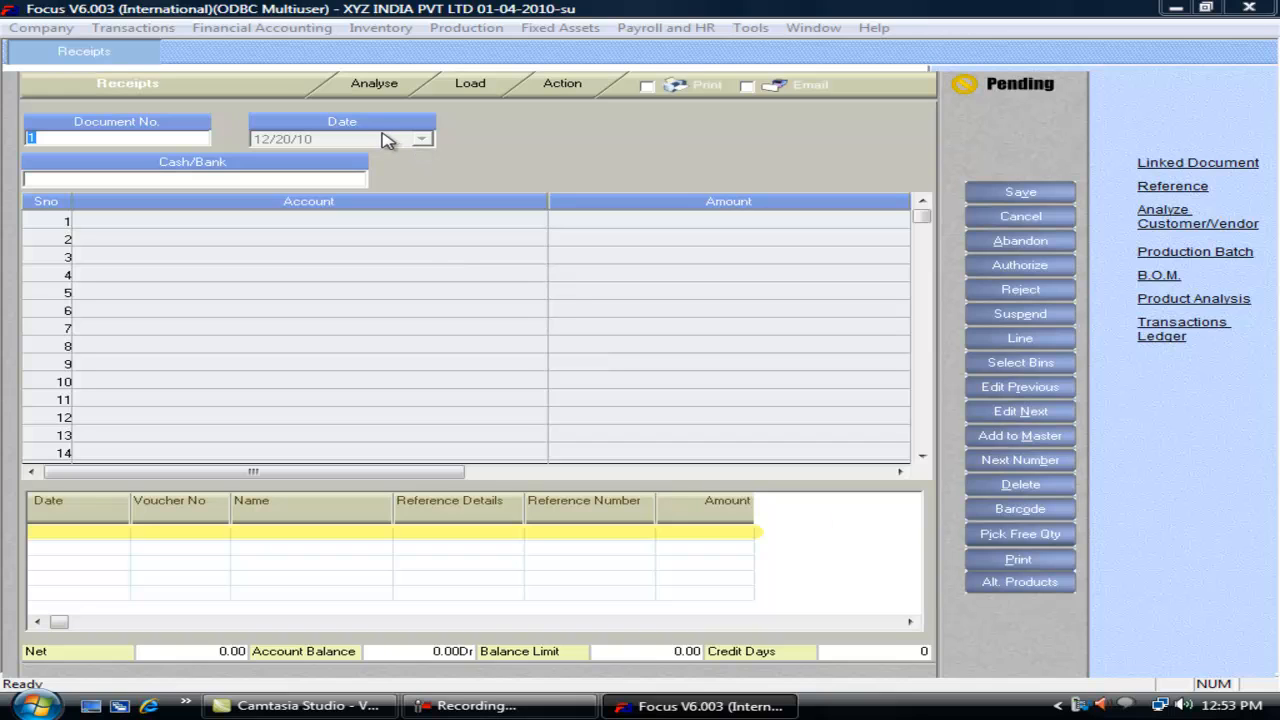
{"action": "key", "text": "Escape"}
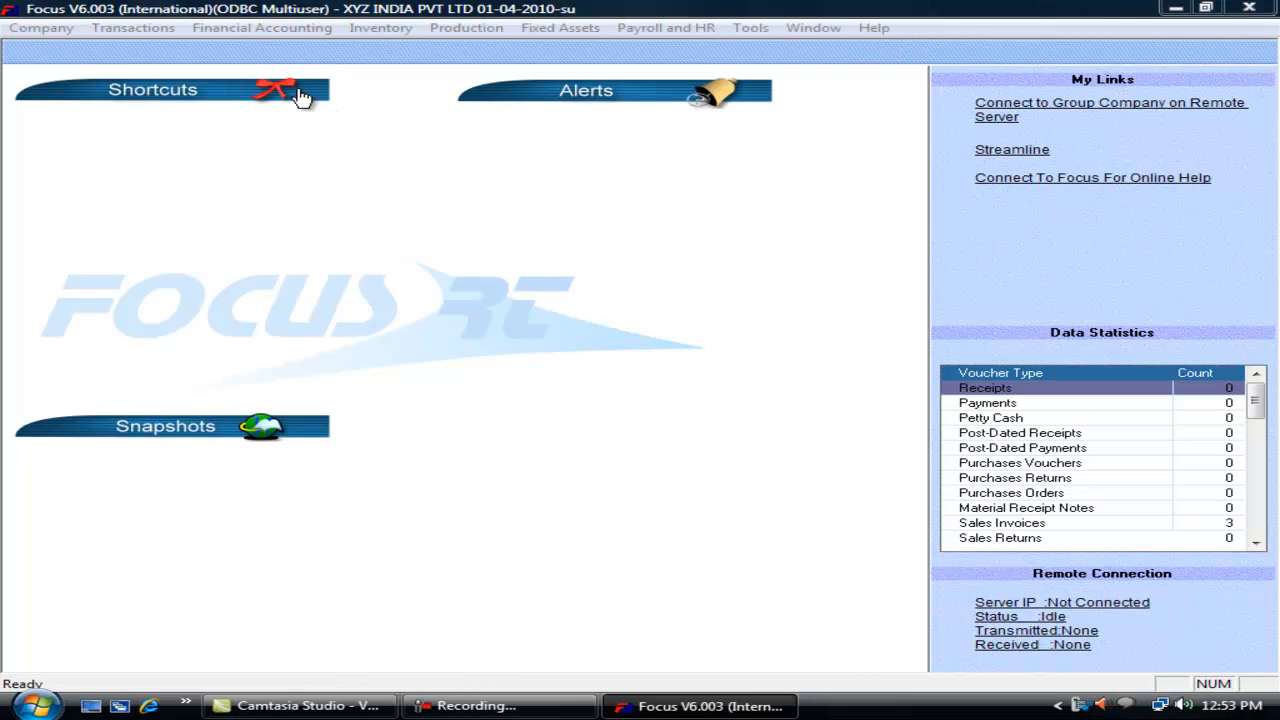
Step: Tick Input Discount Category for Sales Invoices in the voucher wizard and update
{"action": "left_click", "coordinate": [155, 28]}
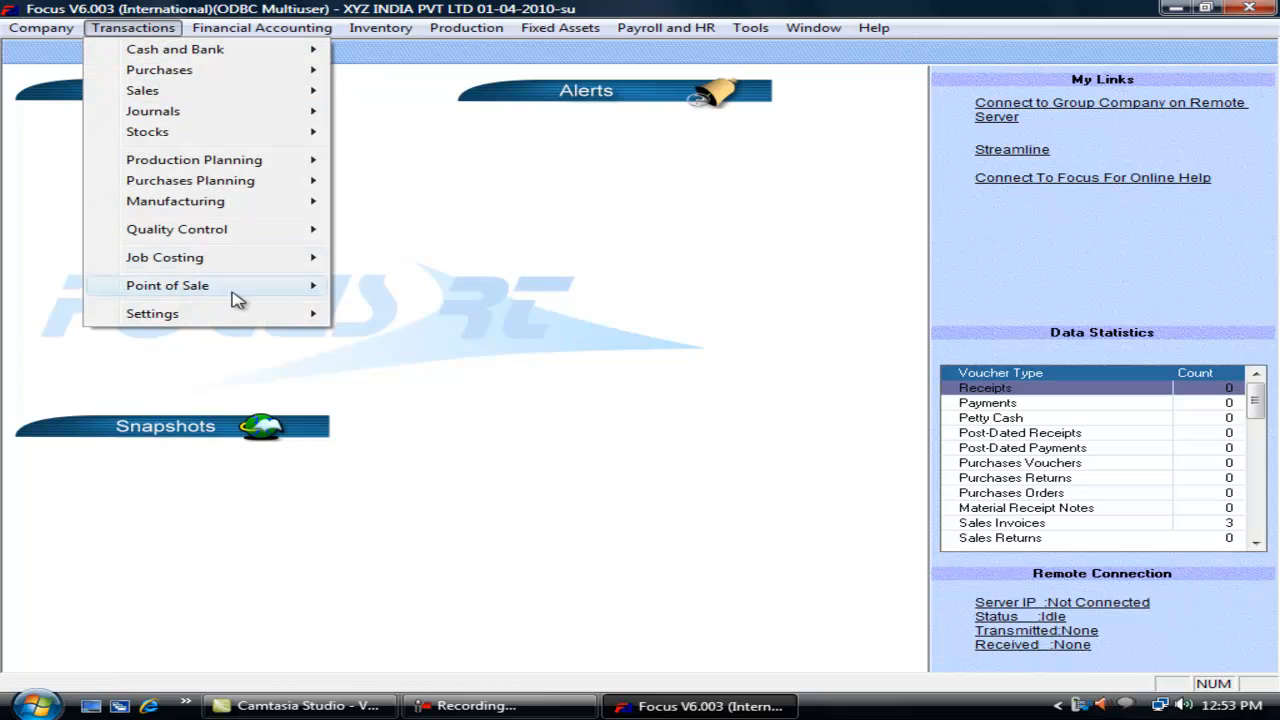
{"action": "mouse_move", "coordinate": [300, 314]}
{"action": "left_click", "coordinate": [360, 318]}
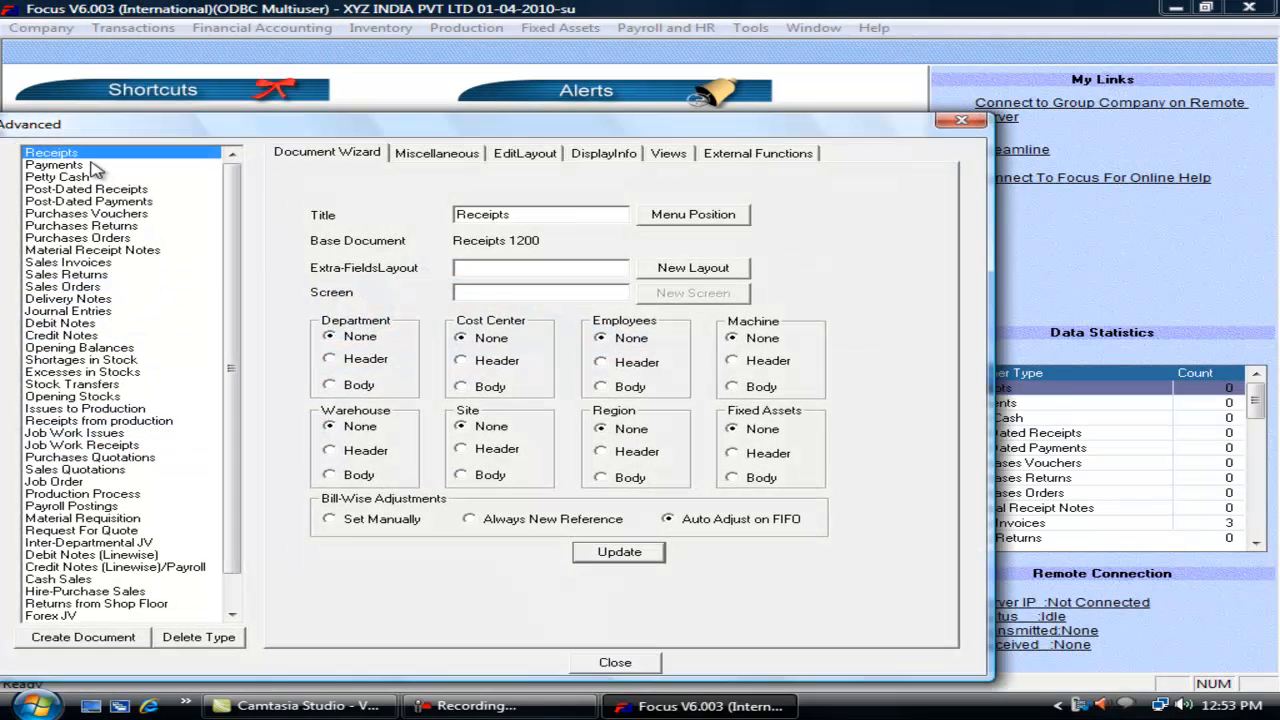
{"action": "left_click", "coordinate": [437, 153]}
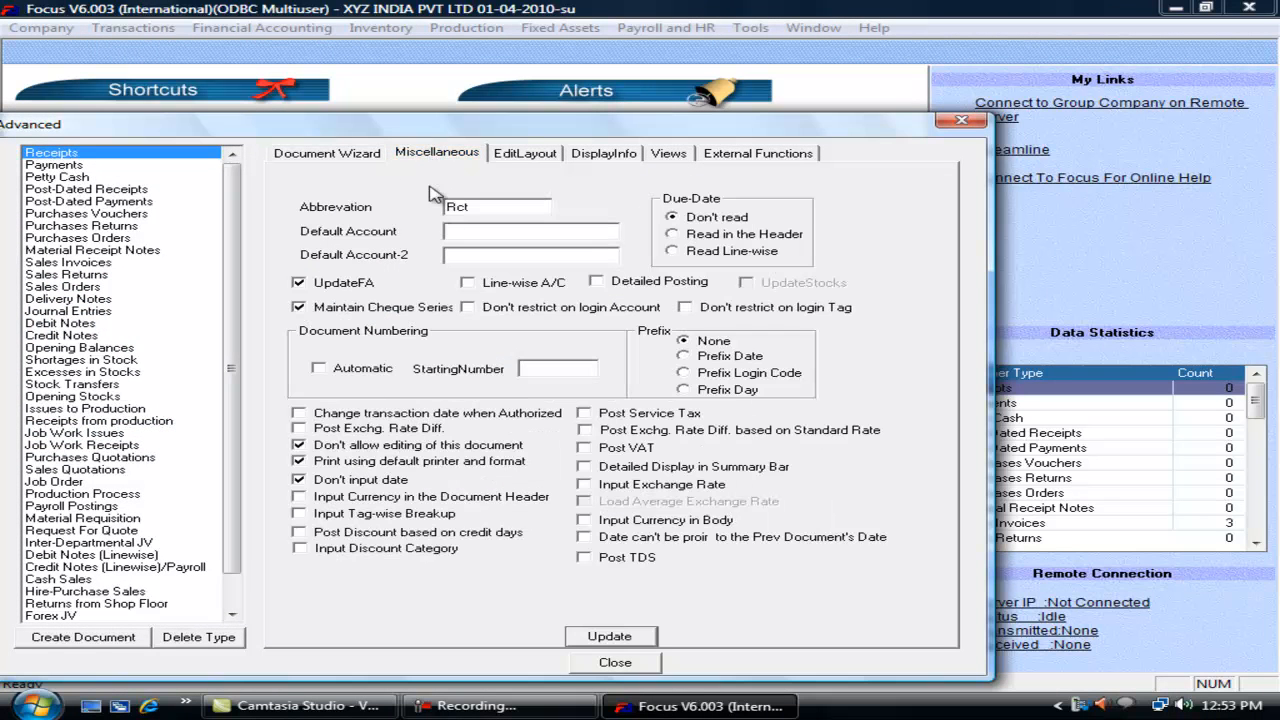
{"action": "left_click", "coordinate": [70, 263]}
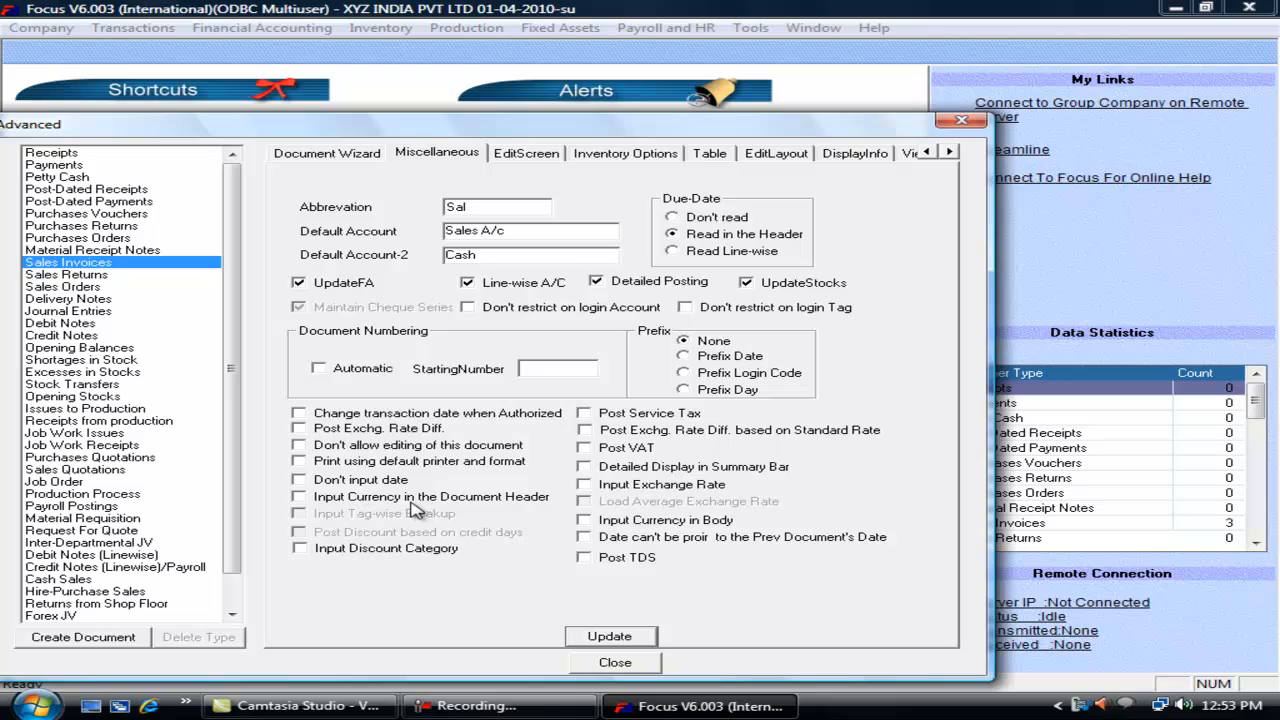
{"action": "left_click", "coordinate": [303, 552]}
{"action": "left_click", "coordinate": [630, 638]}
{"action": "left_click", "coordinate": [628, 663]}
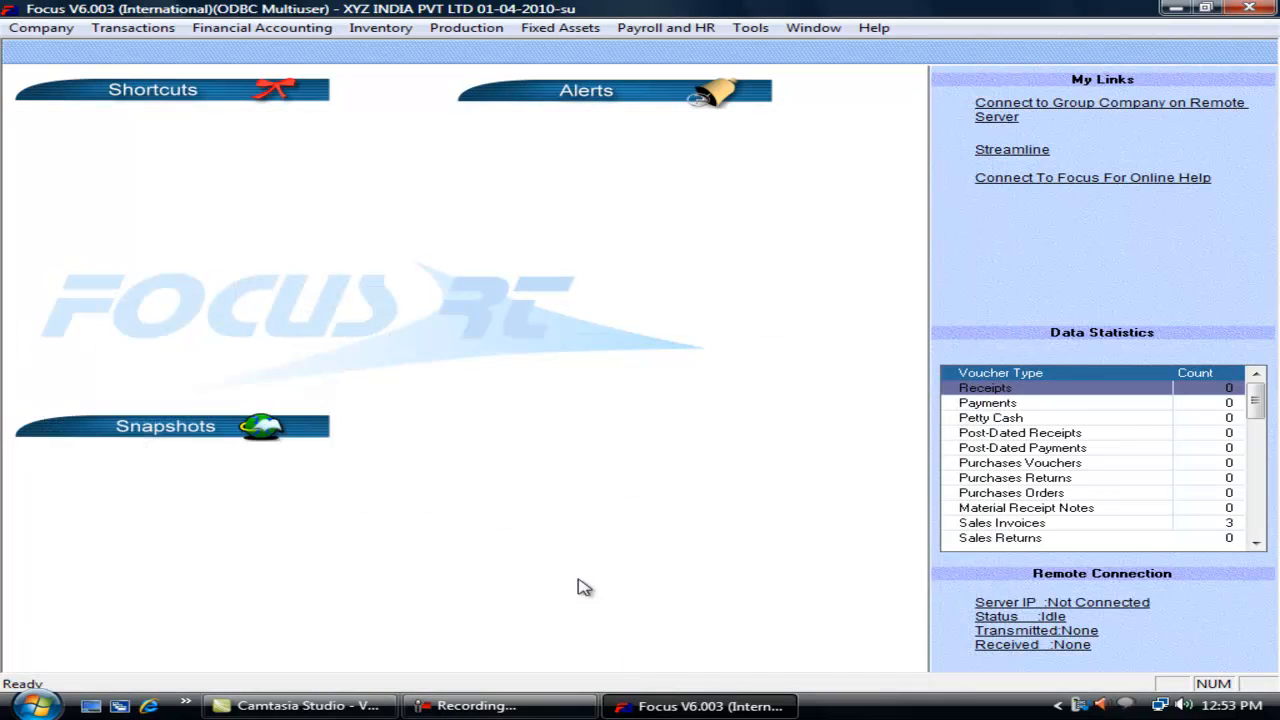
Step: Create credit-based discount Cat1 with discount 2, 15 credit days and 15 max days
{"action": "left_click", "coordinate": [41, 27]}
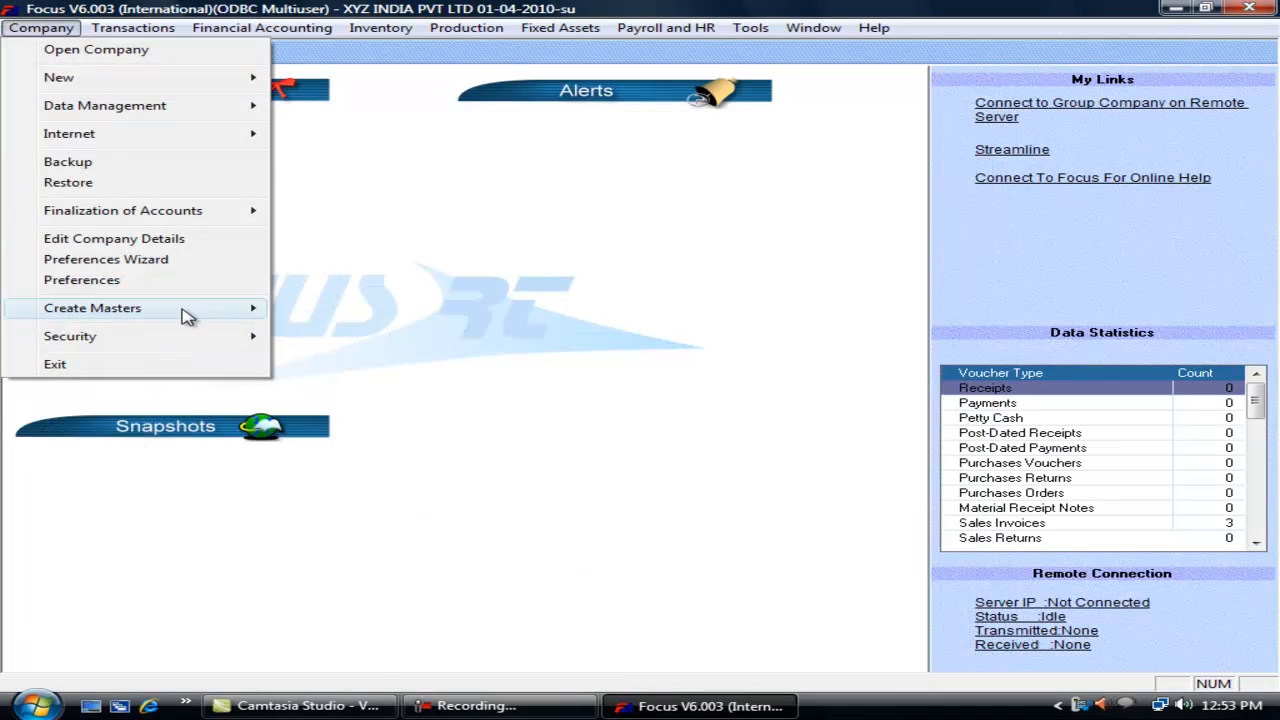
{"action": "mouse_move", "coordinate": [182, 314]}
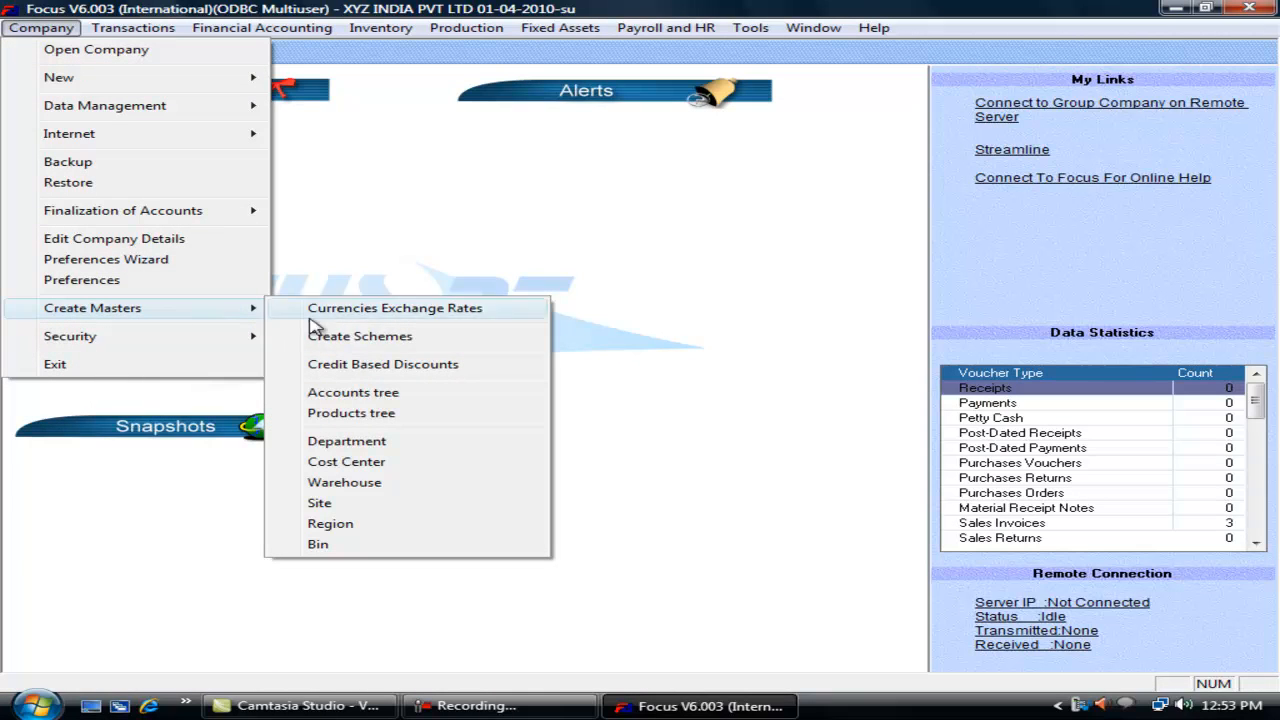
{"action": "left_click", "coordinate": [398, 366]}
{"action": "type", "text": "cat1"}
{"action": "key", "text": "Return"}
{"action": "type", "text": "2"}
{"action": "key", "text": "Return"}
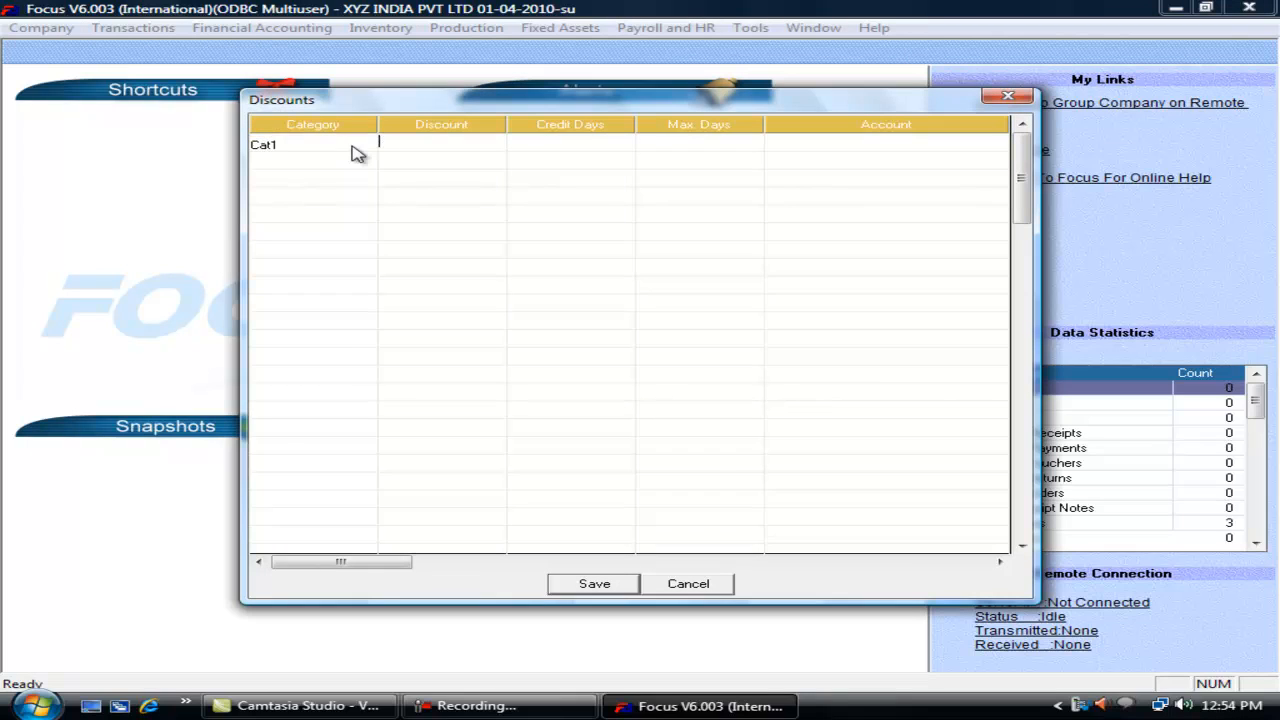
{"action": "type", "text": "15"}
{"action": "key", "text": "Return"}
{"action": "type", "text": "15"}
{"action": "key", "text": "Return"}
{"action": "left_click", "coordinate": [596, 586]}
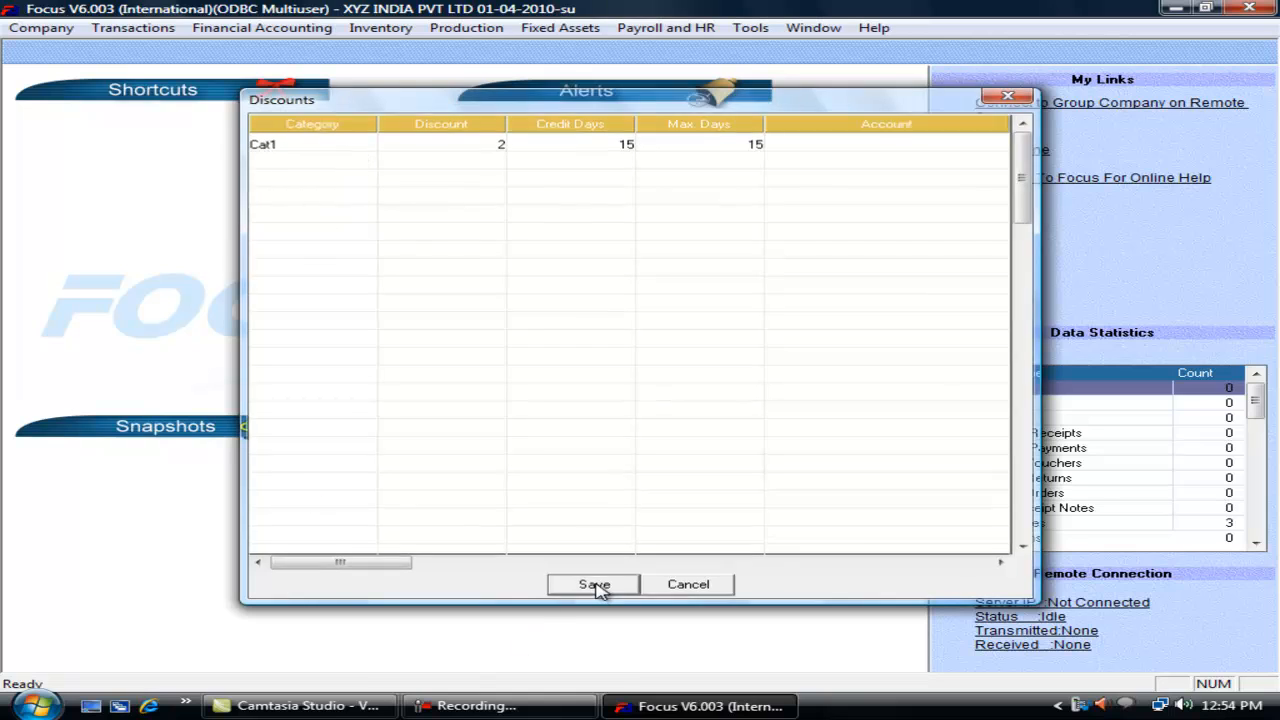
Step: Apply payment terms Cat1 on a new sales invoice, then close it
{"action": "left_click", "coordinate": [143, 28]}
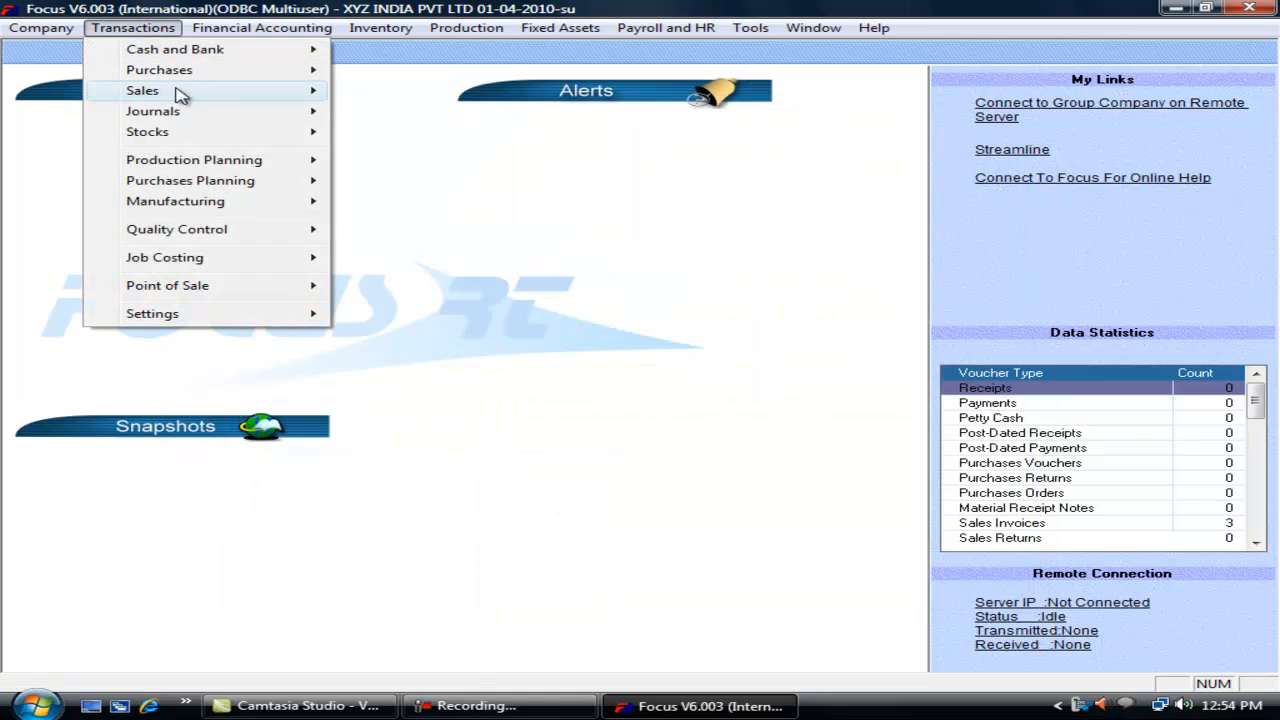
{"action": "mouse_move", "coordinate": [251, 94]}
{"action": "left_click", "coordinate": [375, 90]}
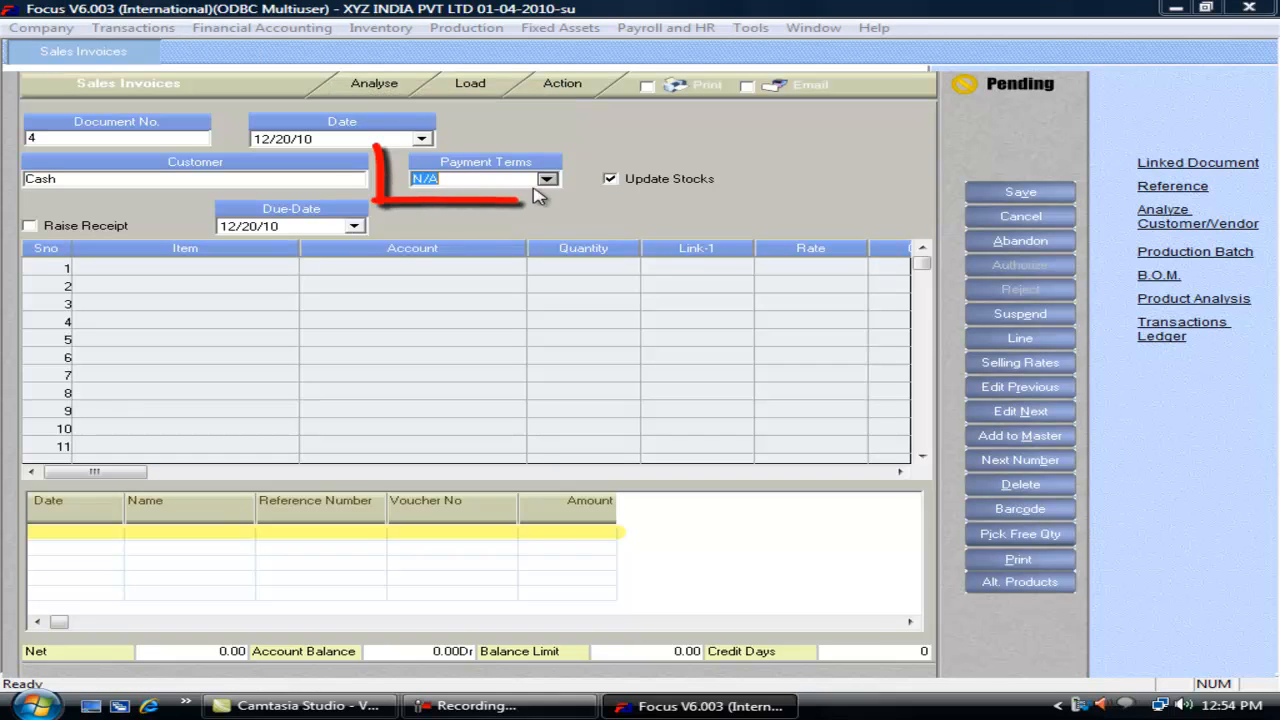
{"action": "left_click", "coordinate": [548, 179]}
{"action": "left_click", "coordinate": [452, 210]}
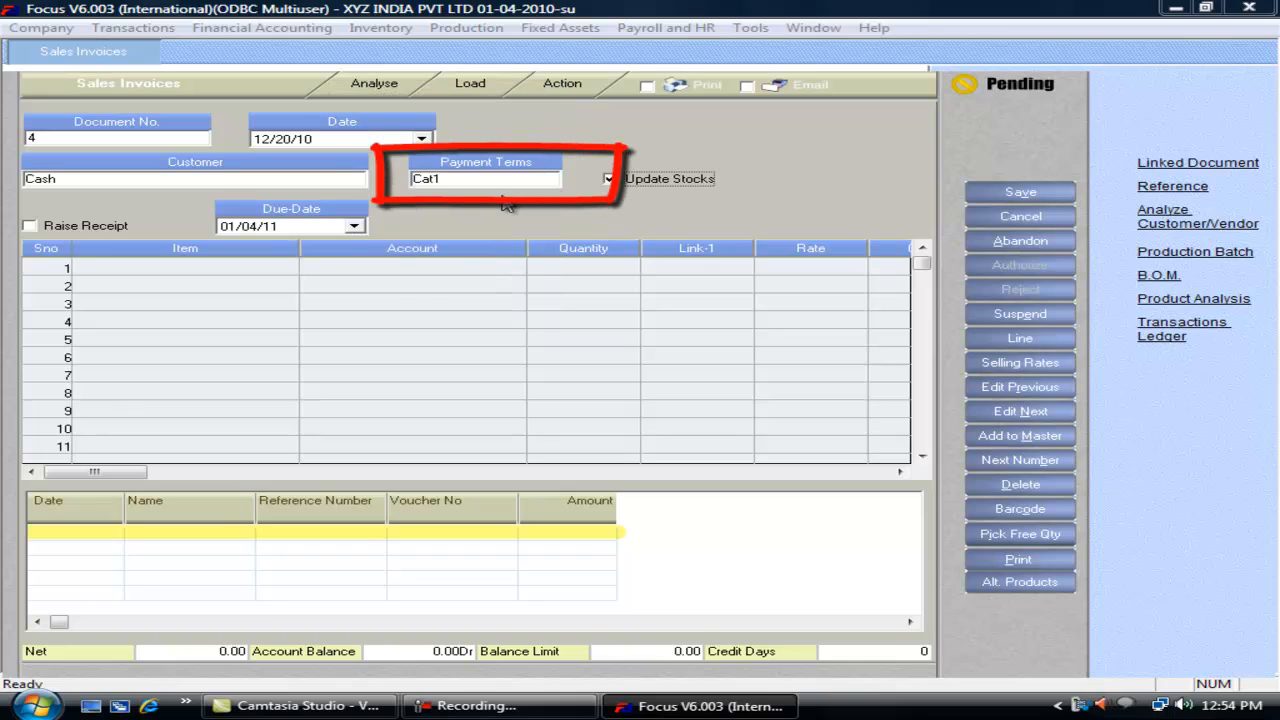
{"action": "key", "text": "Escape"}
Step: Reopen the voucher wizard from the Transactions settings via Alt+T
{"action": "key", "text": "alt+t"}
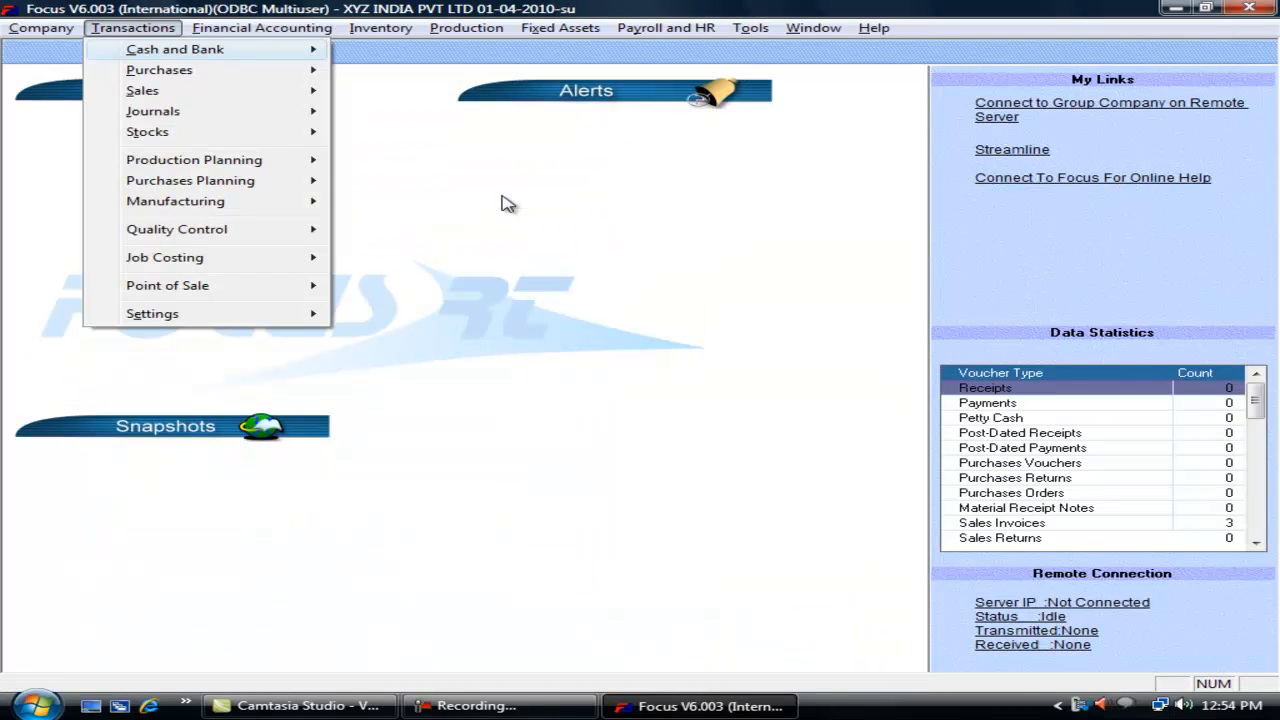
{"action": "key", "text": "e"}
{"action": "key", "text": "Return"}
Step: For Sales Invoices, stop asking for an input discount category
{"action": "key", "text": "s"}
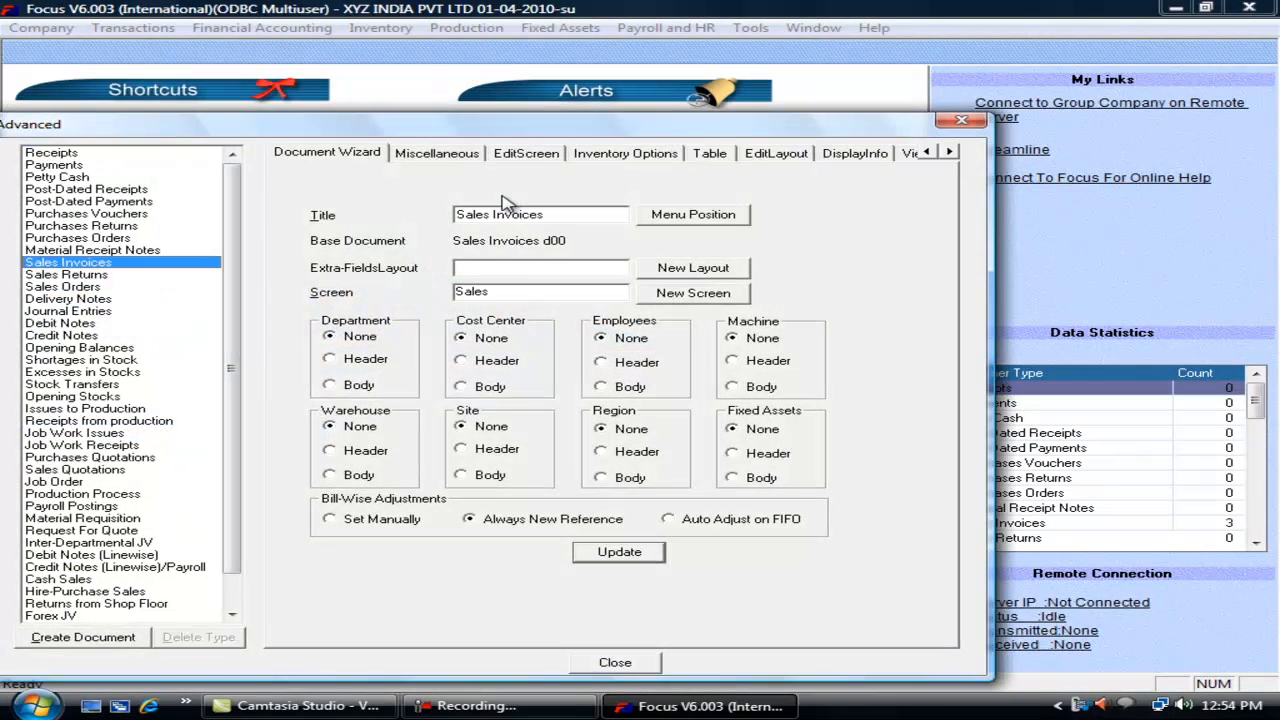
{"action": "left_click", "coordinate": [437, 152]}
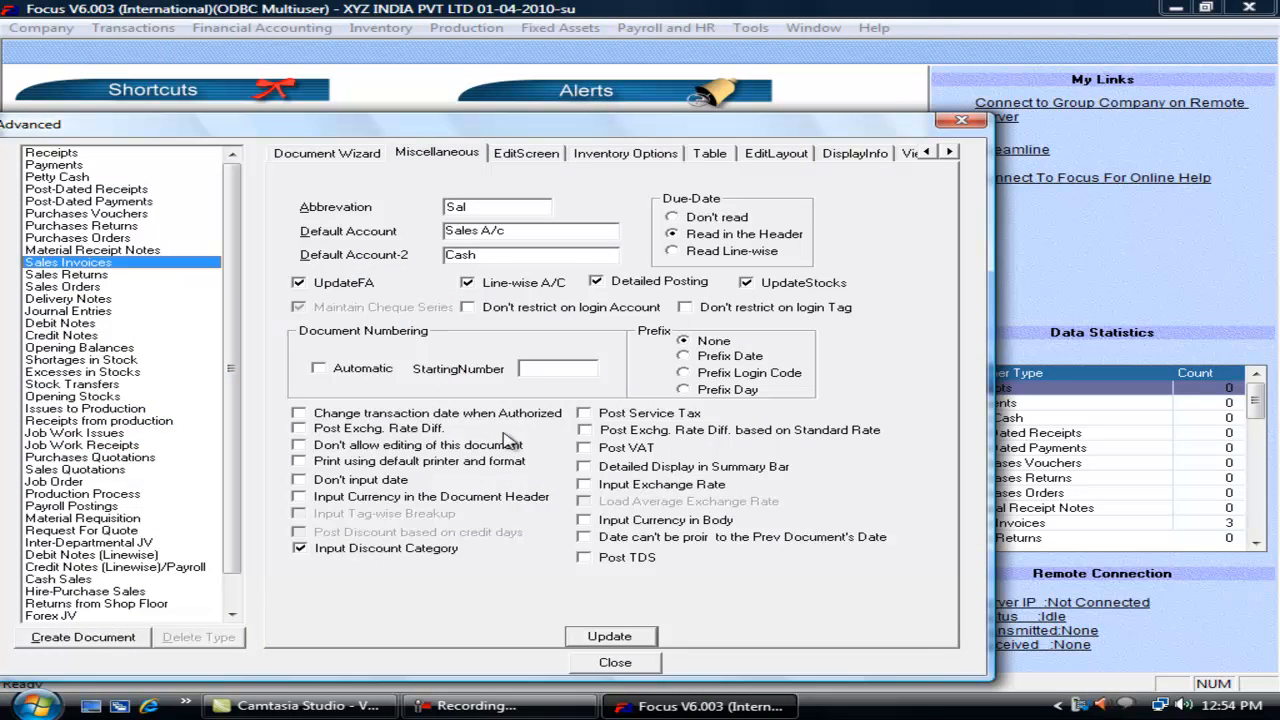
{"action": "left_click", "coordinate": [310, 548]}
Step: Try the service tax, exchange difference, VAT, summary, exchange rate and line-currency options, leaving all off
{"action": "left_click", "coordinate": [607, 420]}
{"action": "left_click", "coordinate": [588, 416]}
{"action": "left_click", "coordinate": [597, 432]}
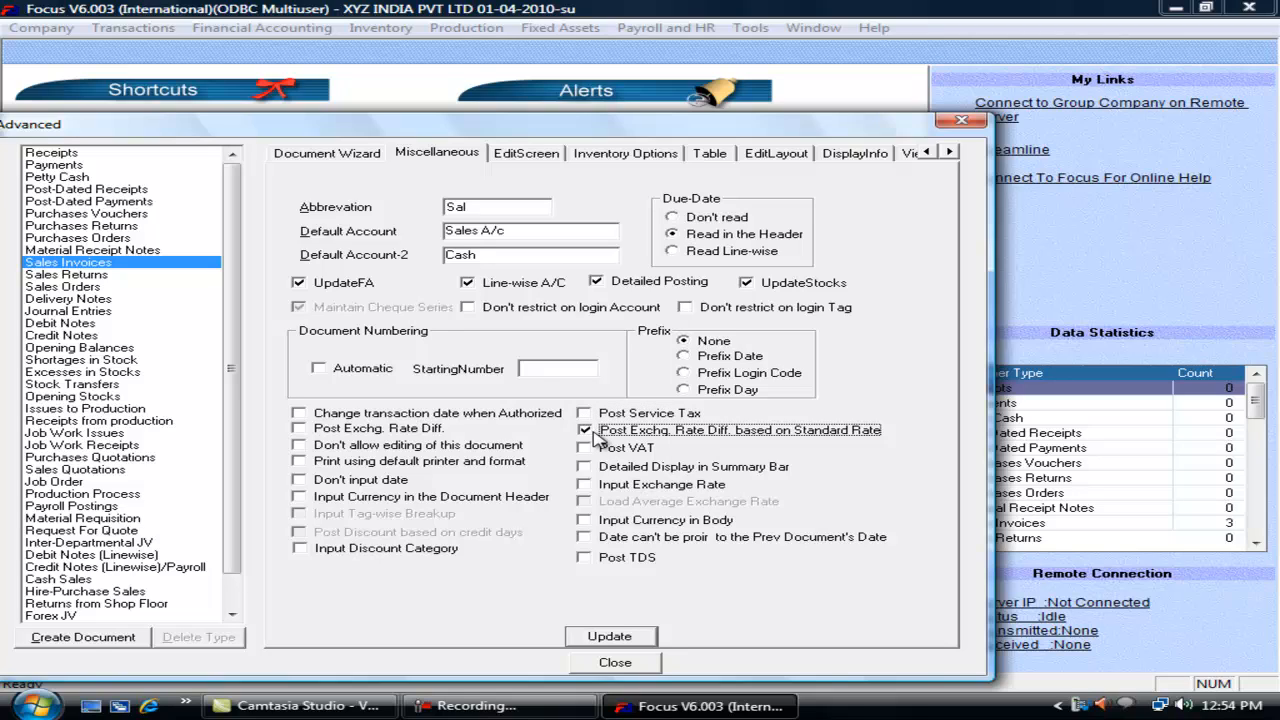
{"action": "left_click", "coordinate": [595, 434]}
{"action": "left_click", "coordinate": [585, 449]}
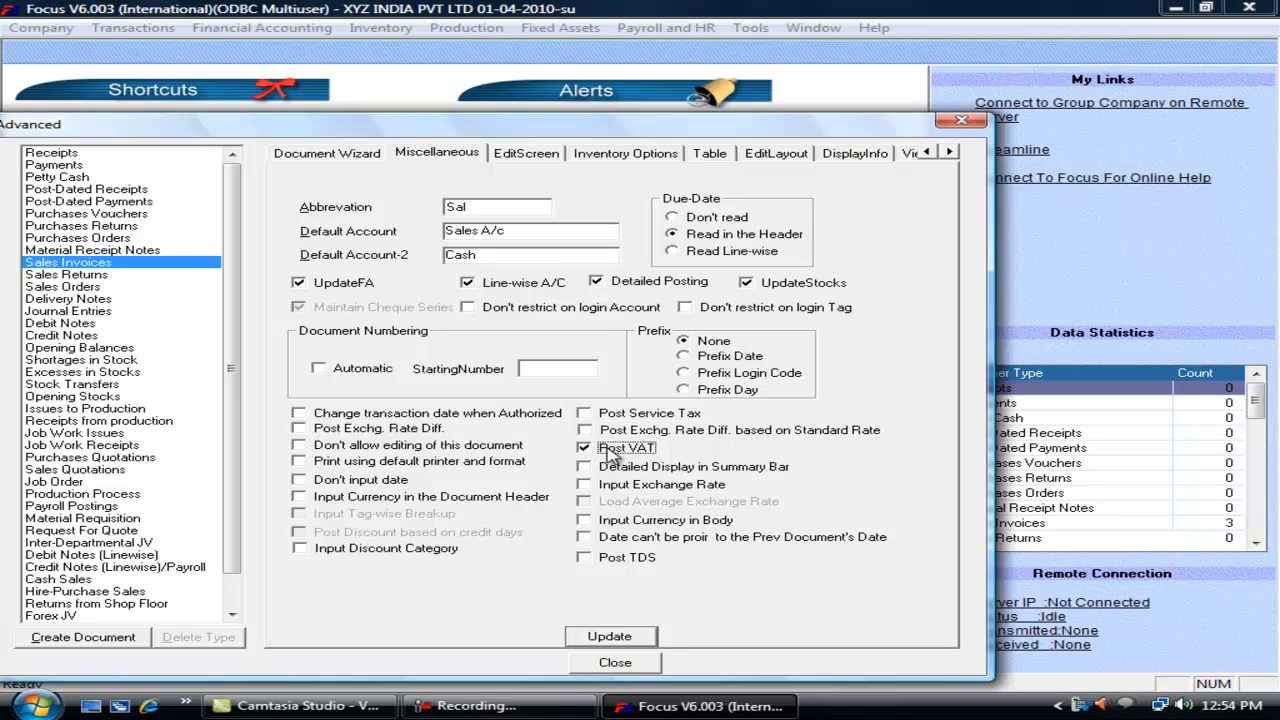
{"action": "left_click", "coordinate": [612, 452]}
{"action": "left_click", "coordinate": [599, 470]}
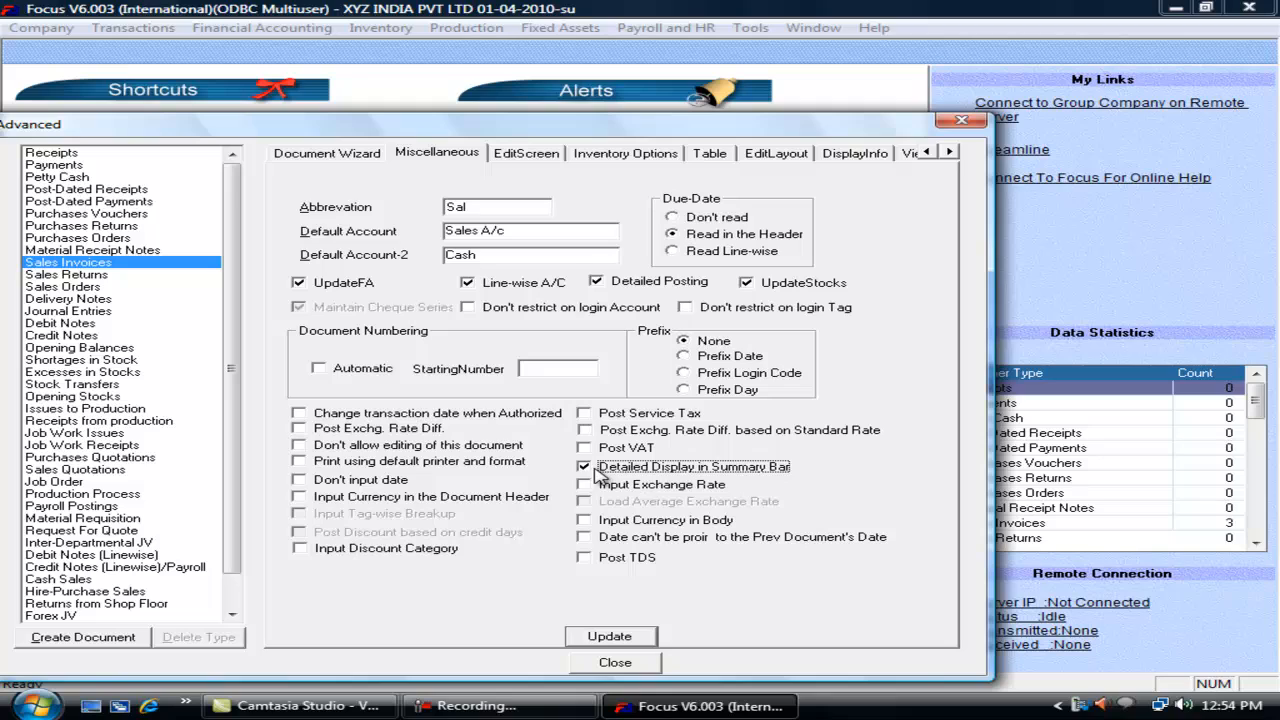
{"action": "left_click", "coordinate": [584, 484]}
{"action": "left_click", "coordinate": [584, 467]}
{"action": "left_click", "coordinate": [584, 484]}
{"action": "left_click", "coordinate": [584, 520]}
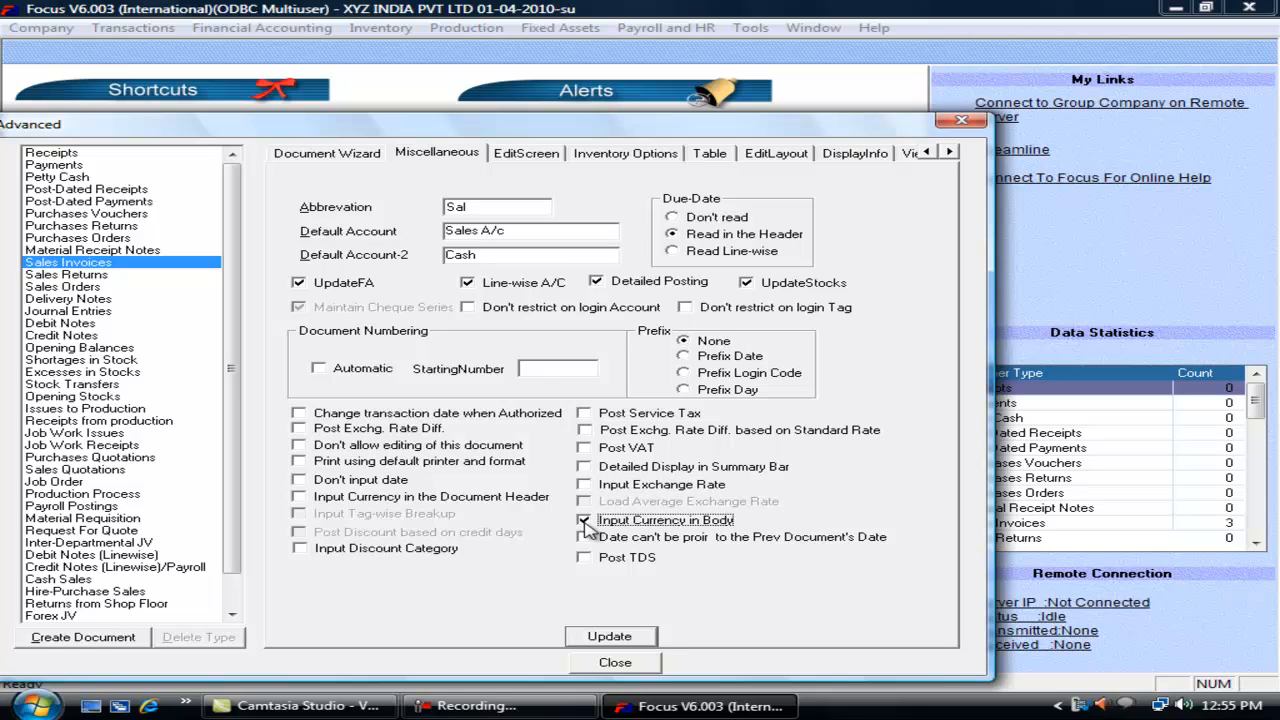
{"action": "left_click", "coordinate": [584, 521]}
Step: Forbid dates earlier than the previous document's date, update the settings and close the wizard
{"action": "left_click", "coordinate": [589, 538]}
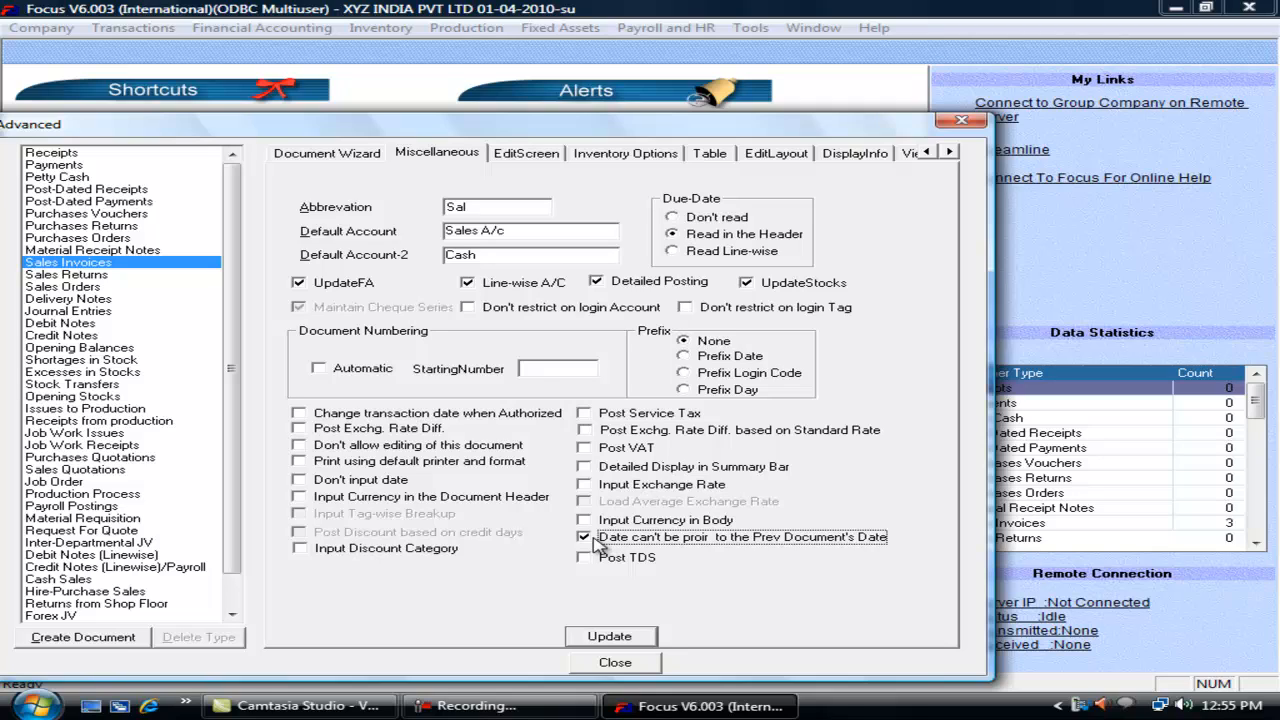
{"action": "left_click", "coordinate": [614, 641]}
{"action": "left_click", "coordinate": [622, 668]}
{"action": "left_click", "coordinate": [146, 30]}
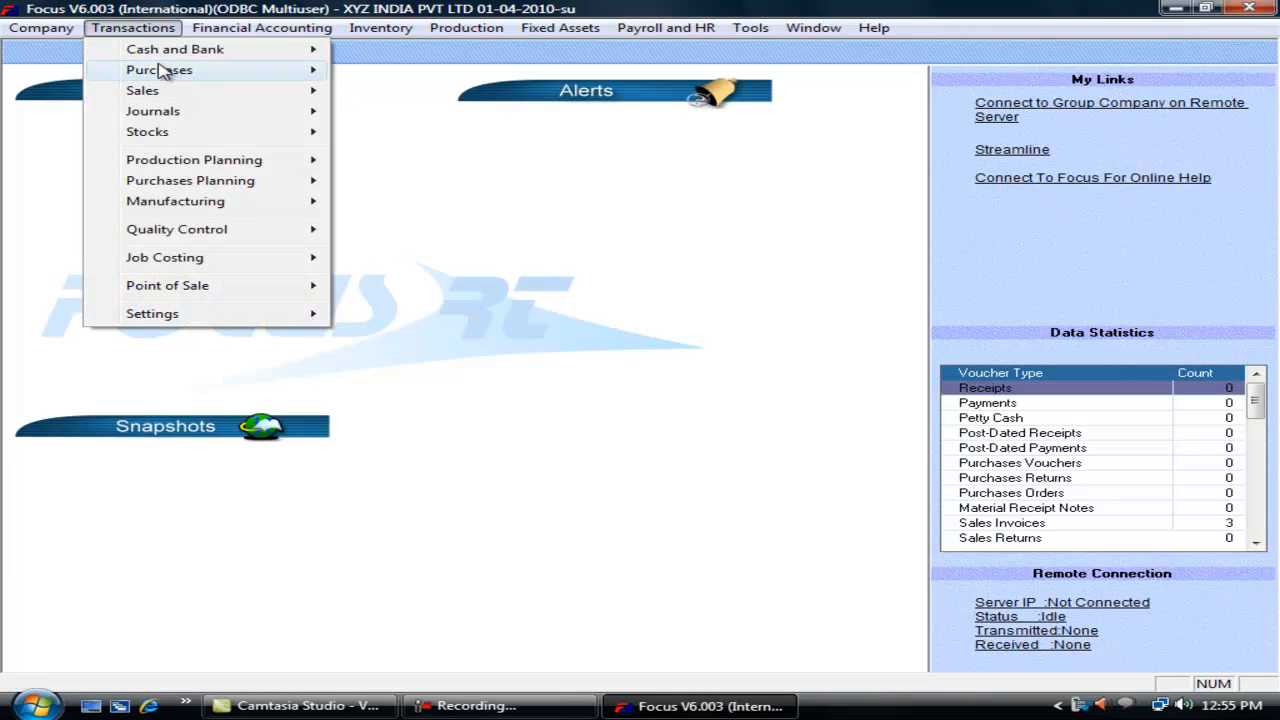
Step: Open a new sales invoice and check the date of previous invoice 3
{"action": "mouse_move", "coordinate": [186, 93]}
{"action": "left_click", "coordinate": [375, 90]}
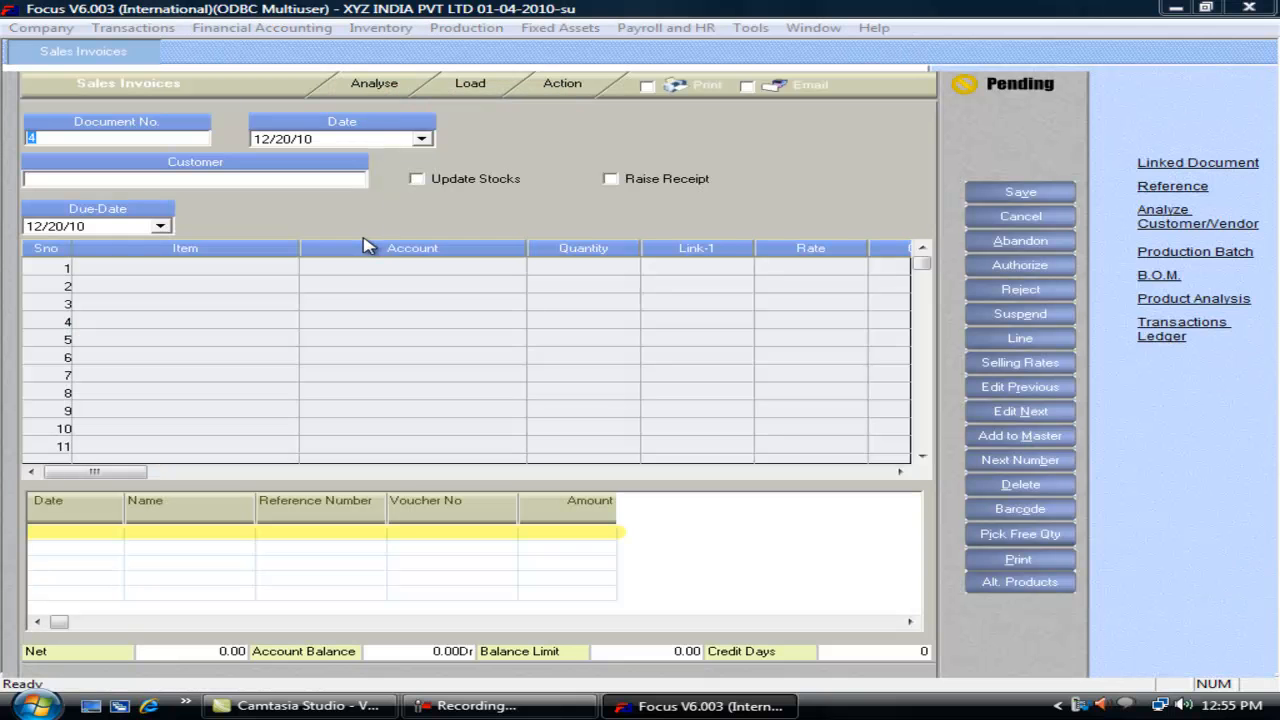
{"action": "key", "text": "alt+r"}
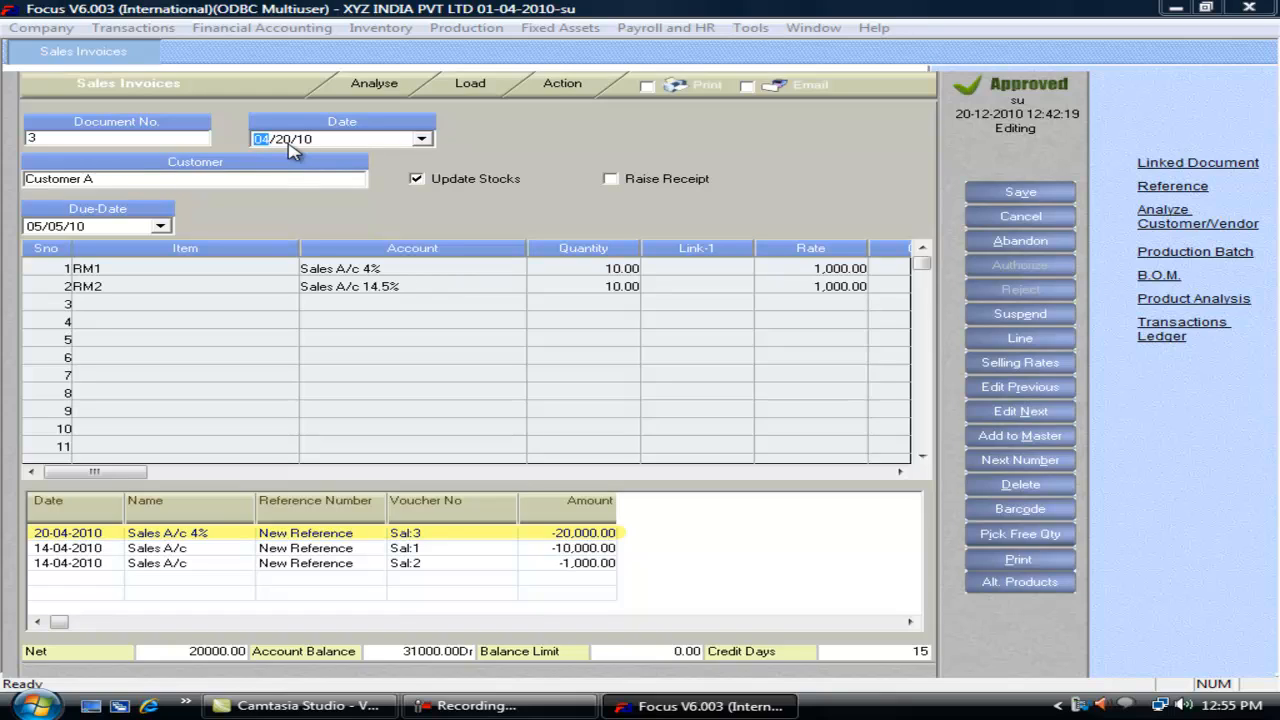
{"action": "key", "text": "alt+n"}
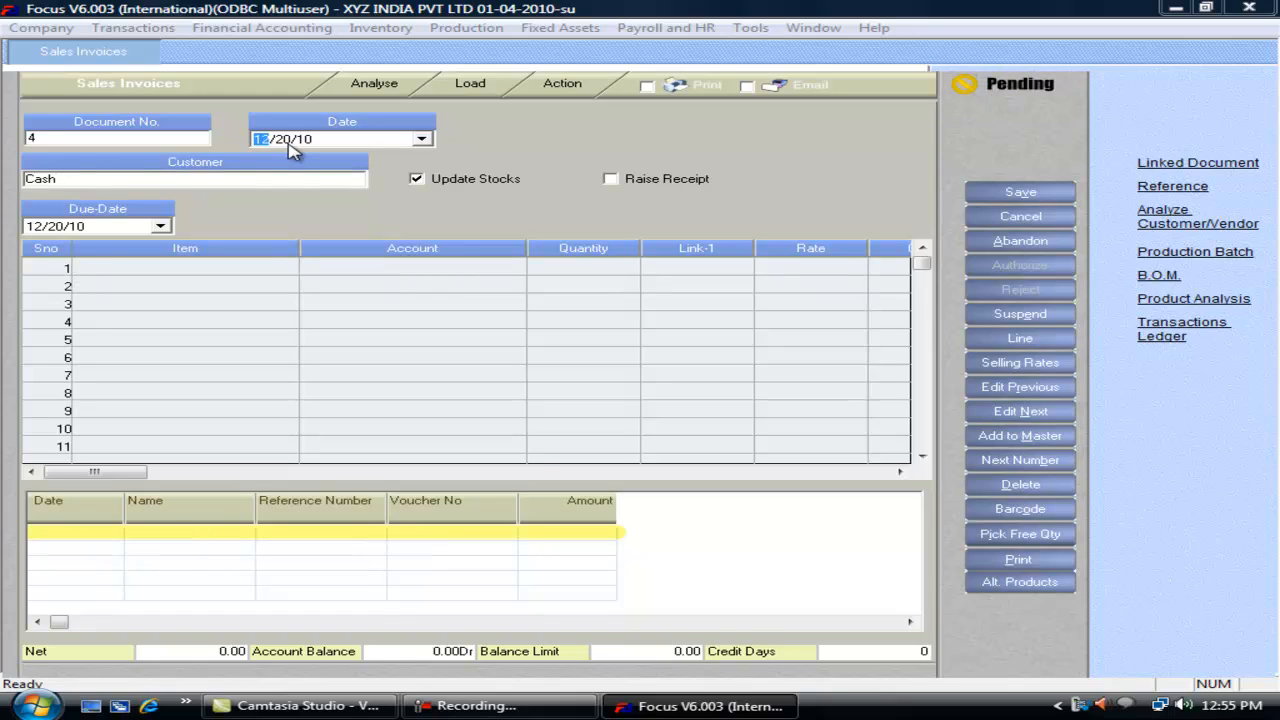
Step: Enter date 04/19/10 on invoice 4, dismiss the date error, and close without saving
{"action": "type", "text": "0419"}
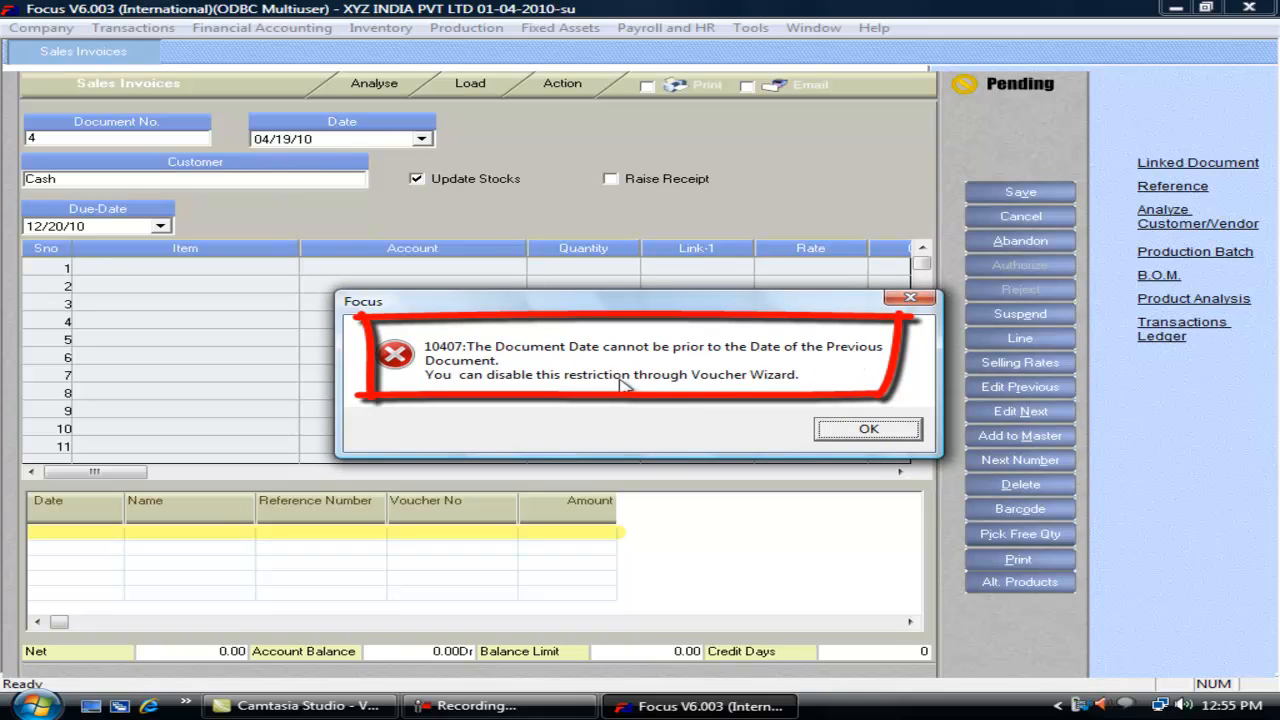
{"action": "left_click", "coordinate": [866, 429]}
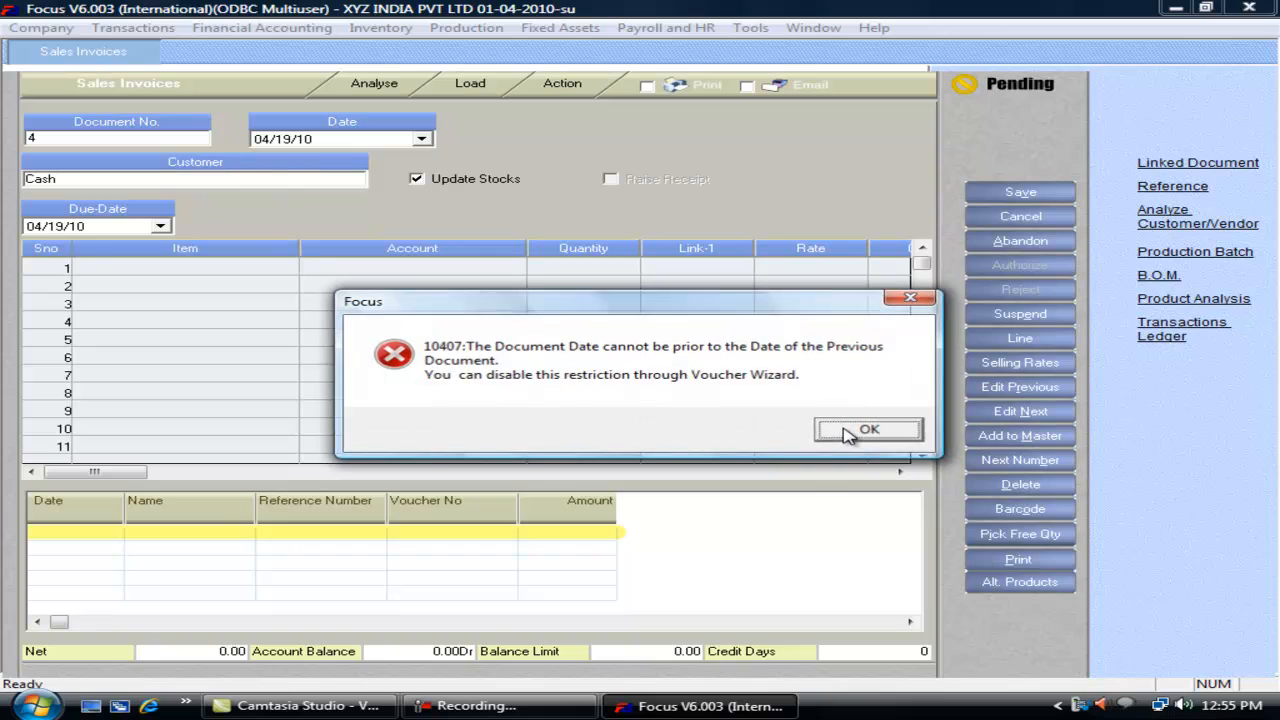
{"action": "left_click", "coordinate": [845, 431]}
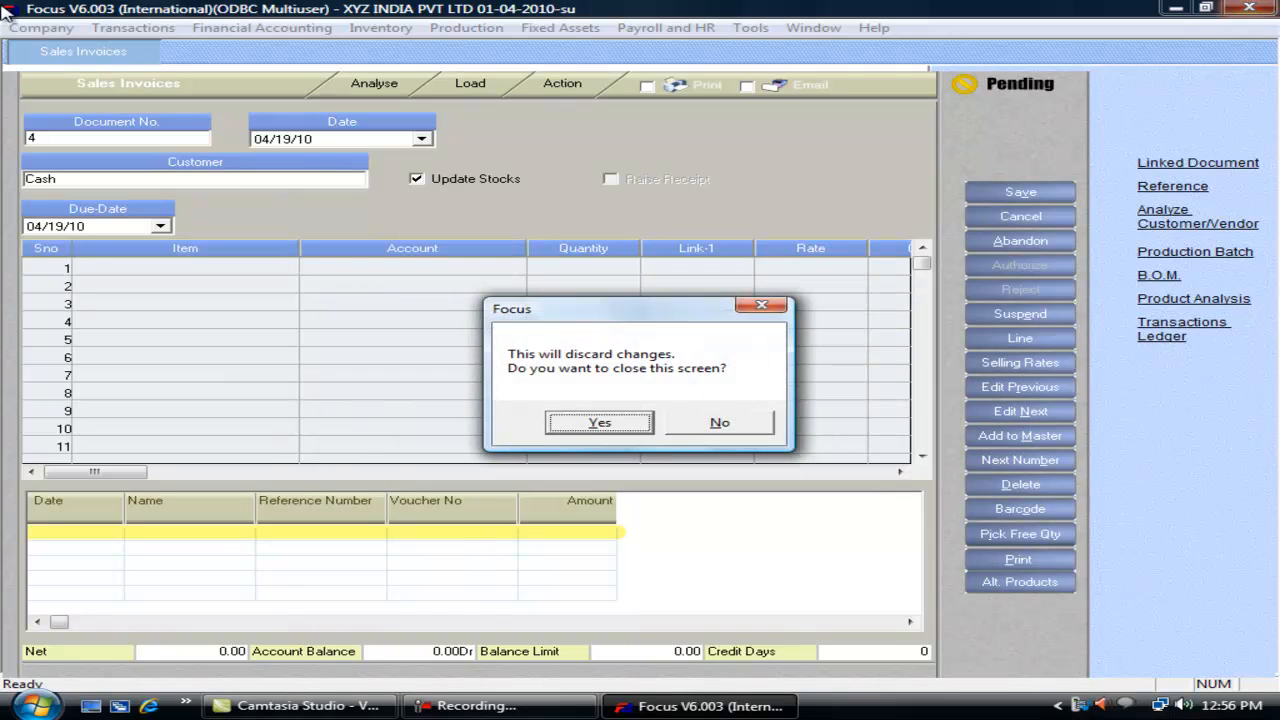
{"action": "left_click", "coordinate": [566, 432]}
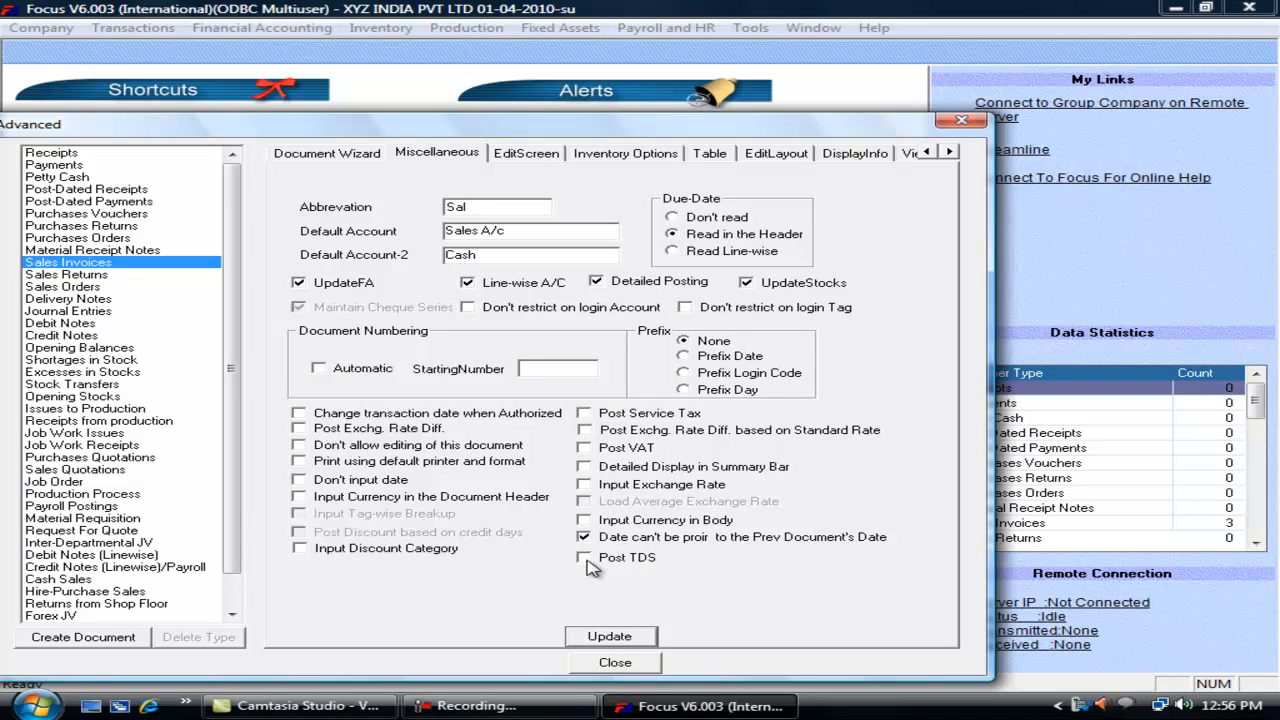
{"action": "left_click", "coordinate": [526, 156]}
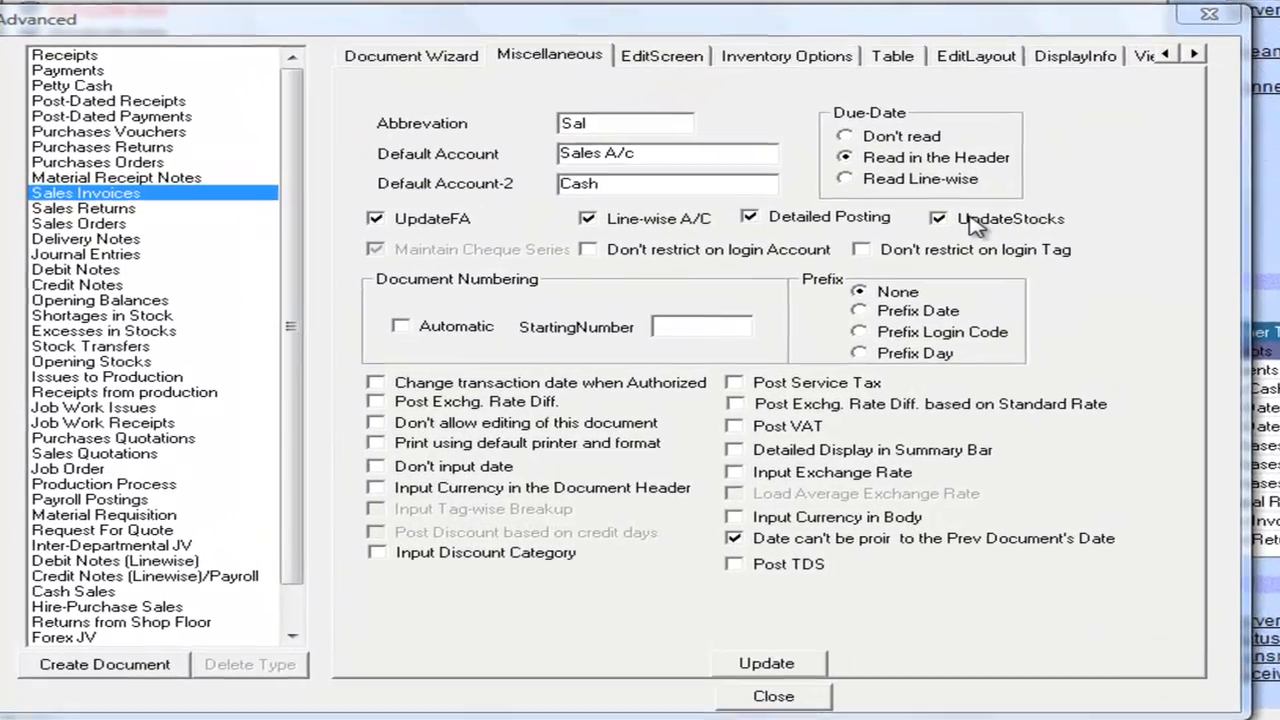
{"action": "left_click", "coordinate": [770, 283]}
{"action": "left_click", "coordinate": [993, 222]}
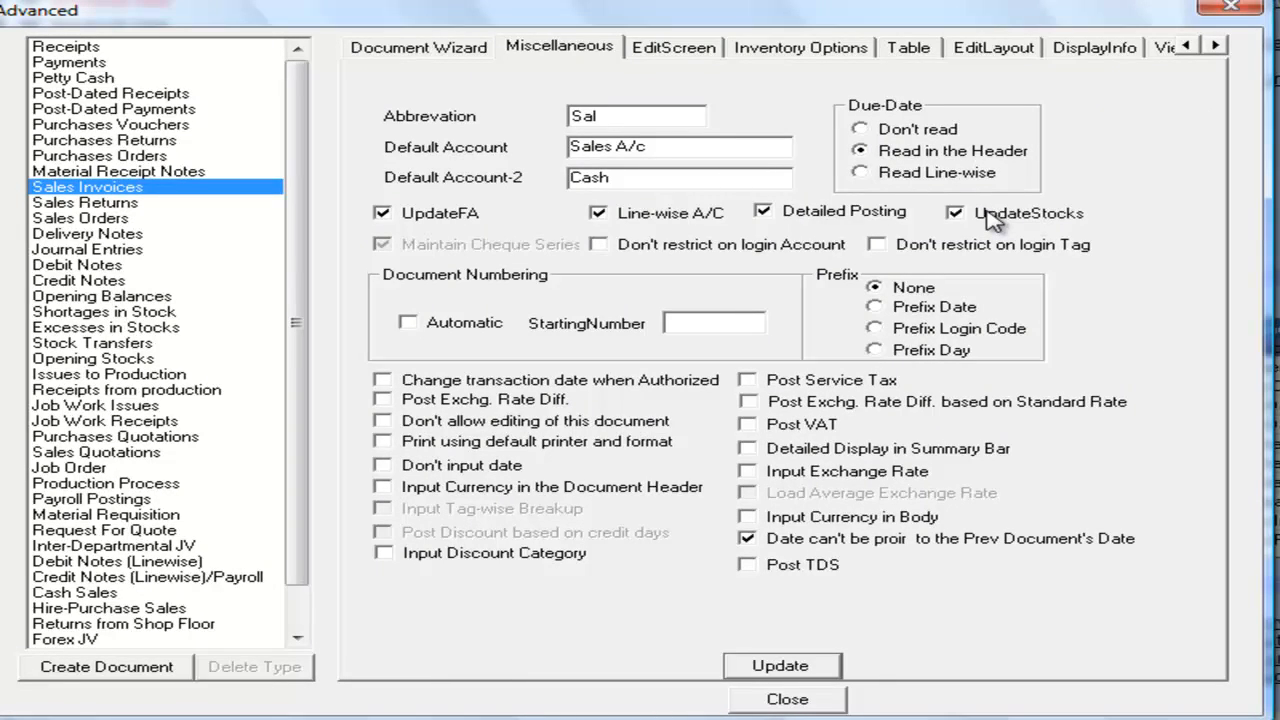
{"action": "left_click", "coordinate": [993, 222]}
{"action": "left_click", "coordinate": [157, 214]}
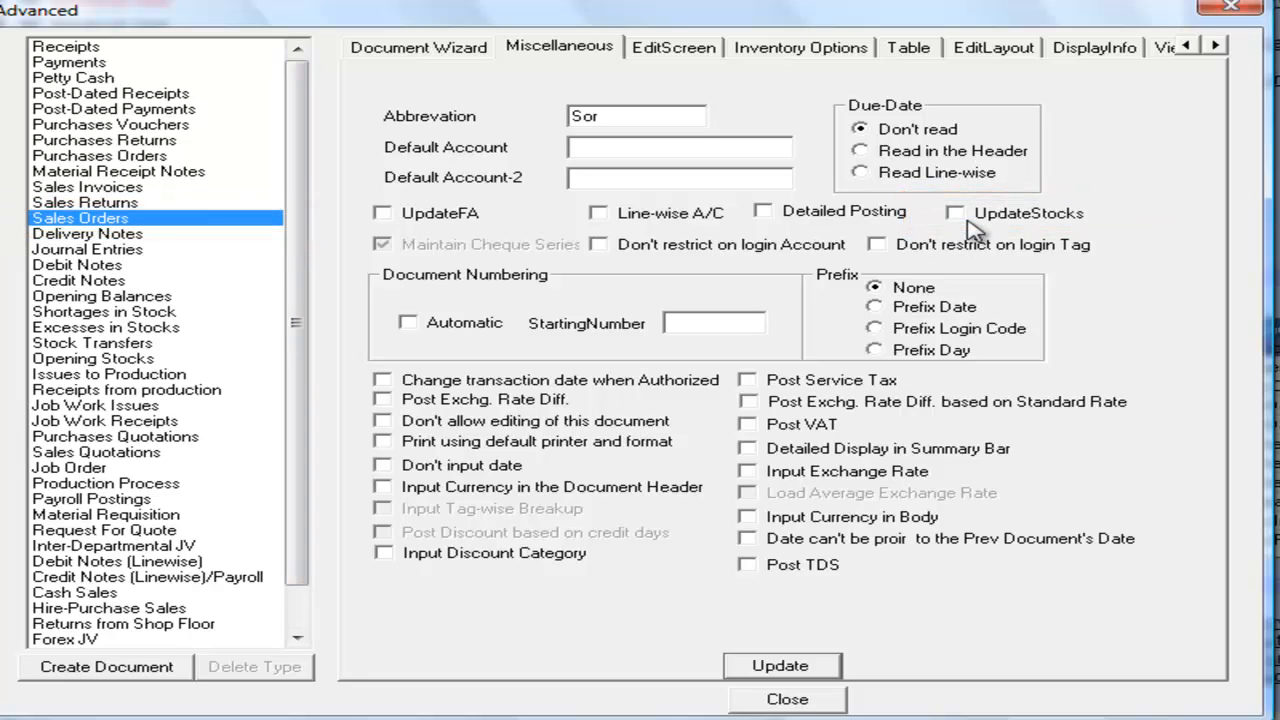
{"action": "left_click", "coordinate": [160, 188]}
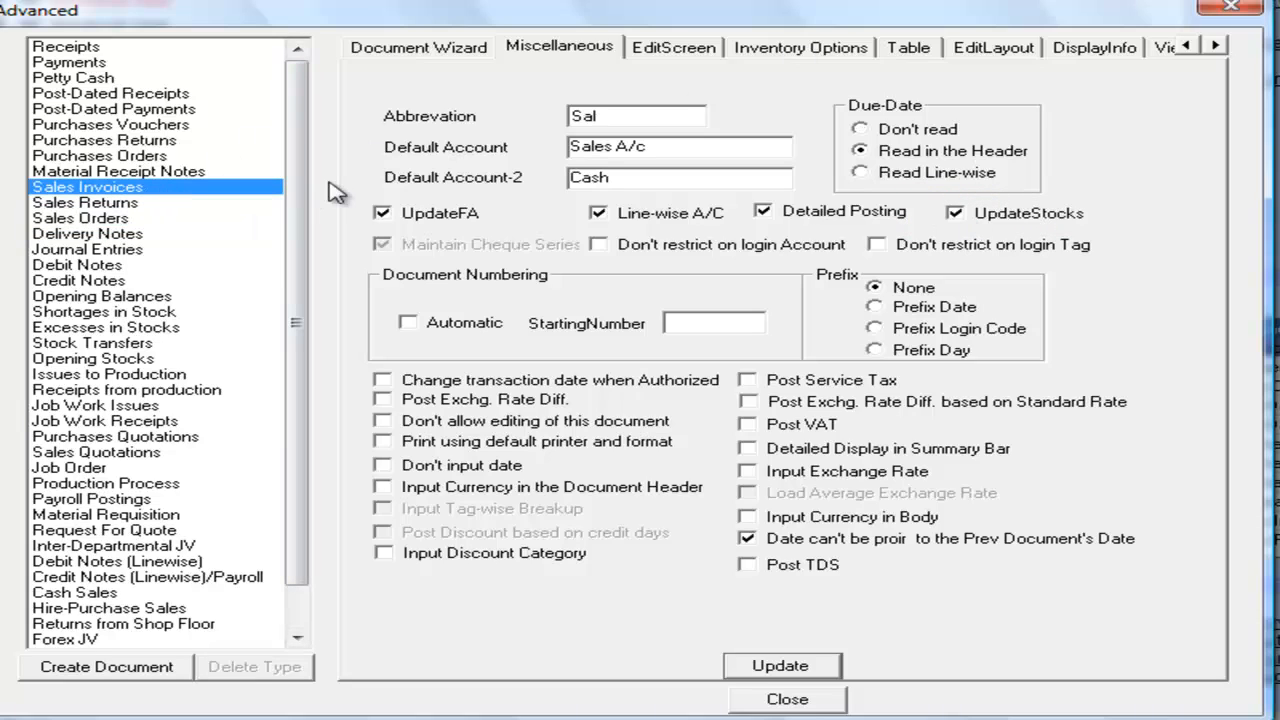
{"action": "left_click", "coordinate": [138, 236]}
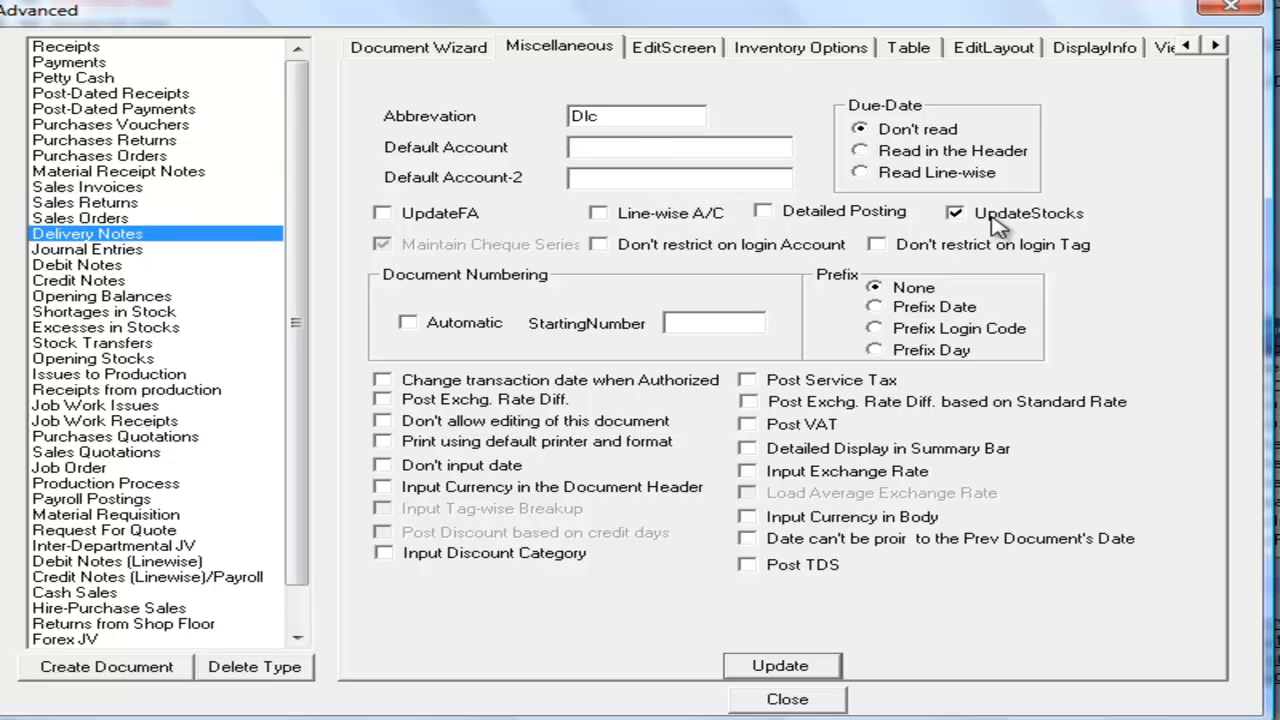
{"action": "left_click", "coordinate": [135, 189]}
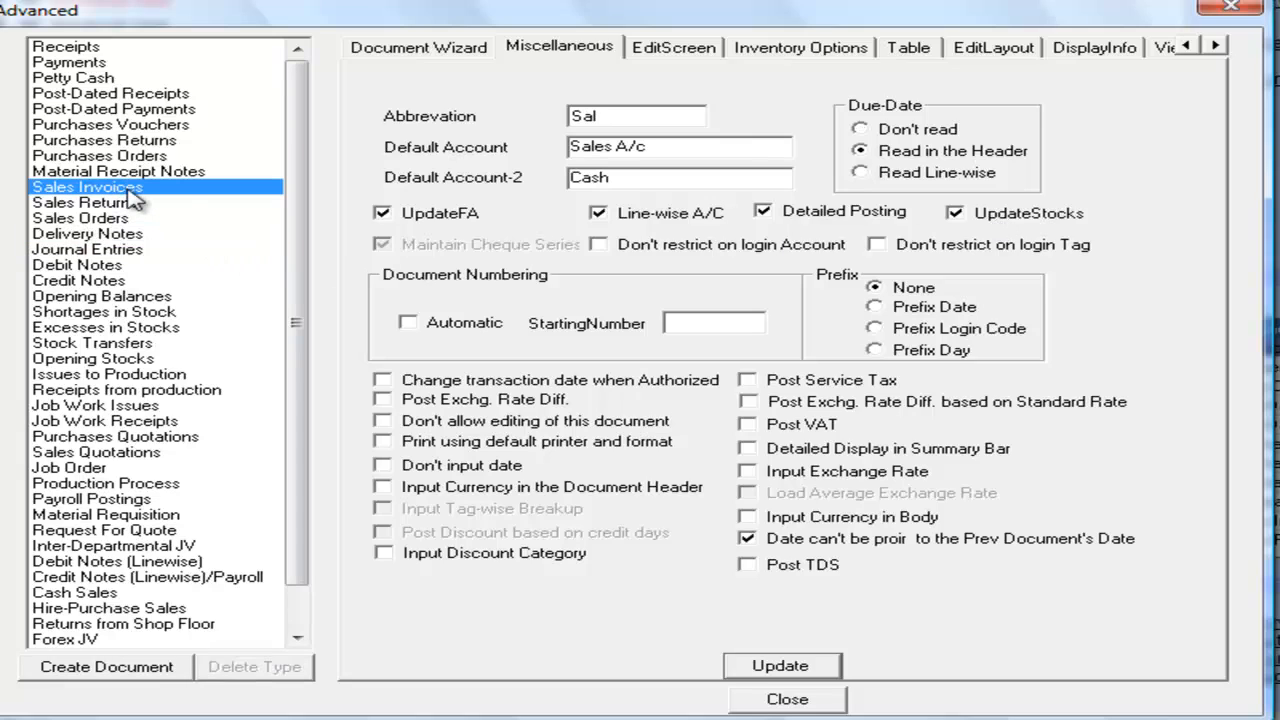
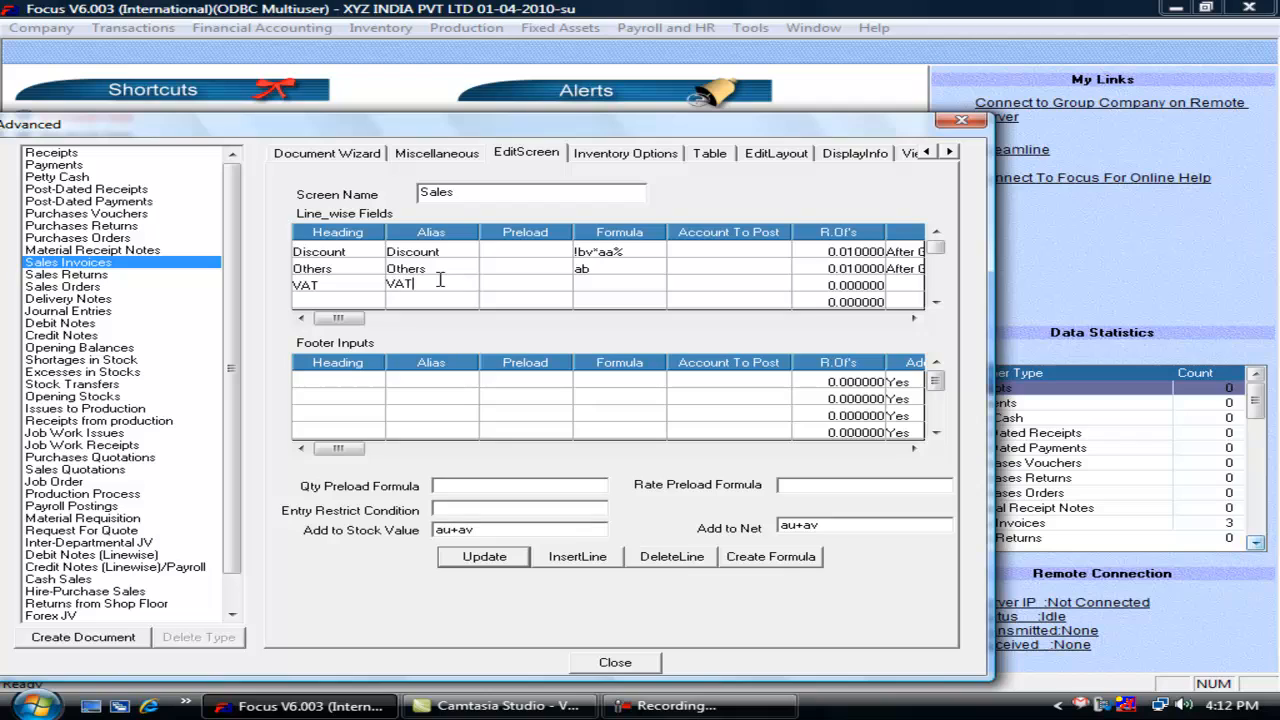
Step: Give the VAT line field formula BV*AC% and a round-off of 0.01
{"action": "type", "text": "BV*AC%"}
{"action": "key", "text": "Tab"}
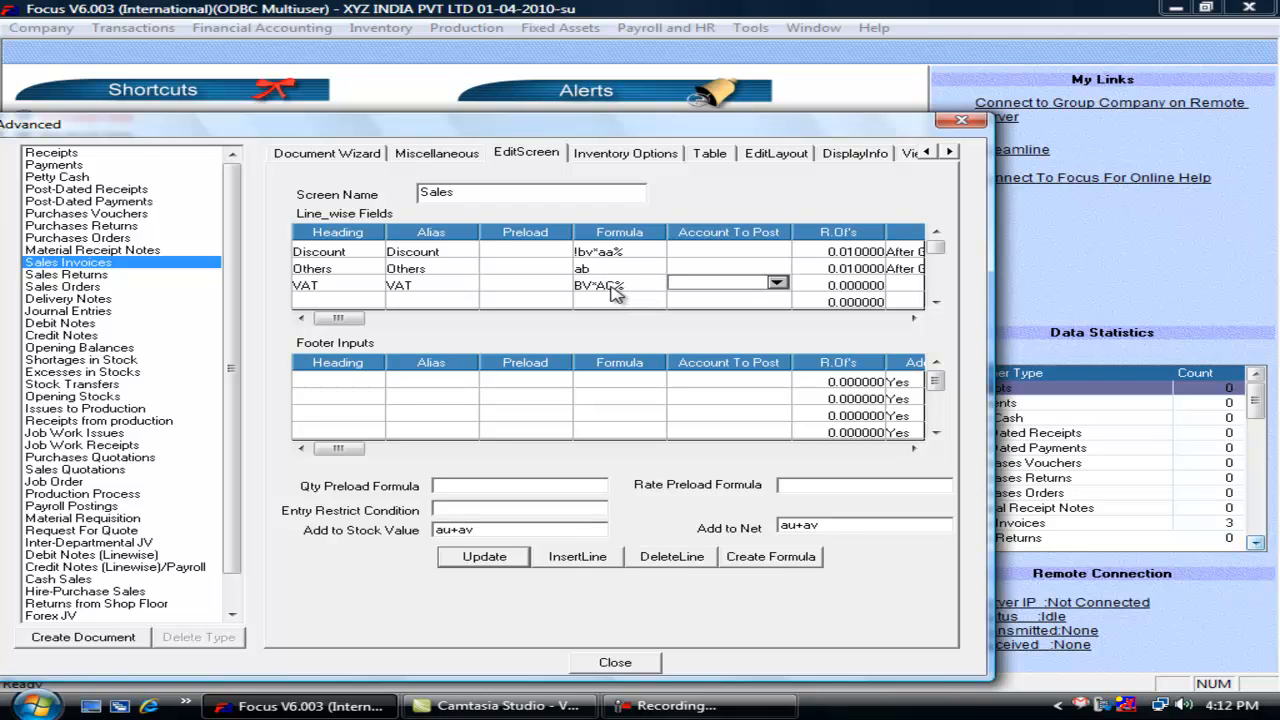
{"action": "key", "text": "shift+Tab"}
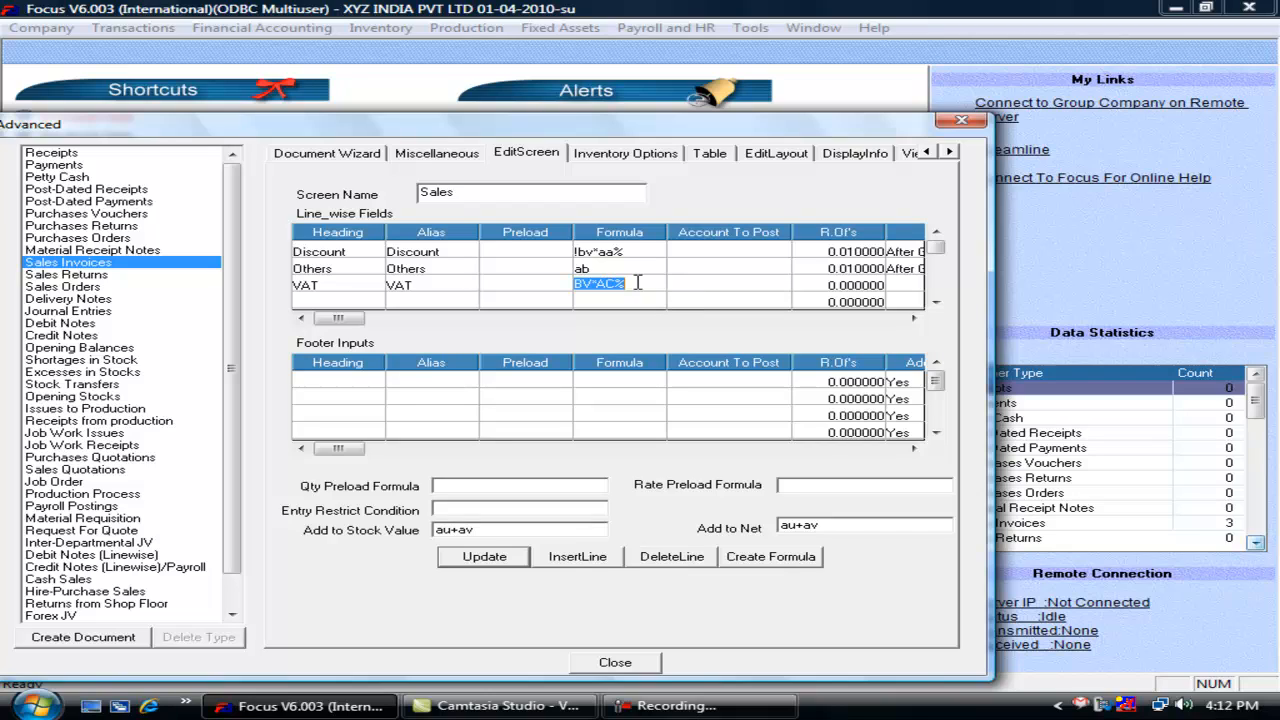
{"action": "left_click", "coordinate": [829, 287]}
{"action": "type", "text": "0.01"}
{"action": "key", "text": "Tab"}
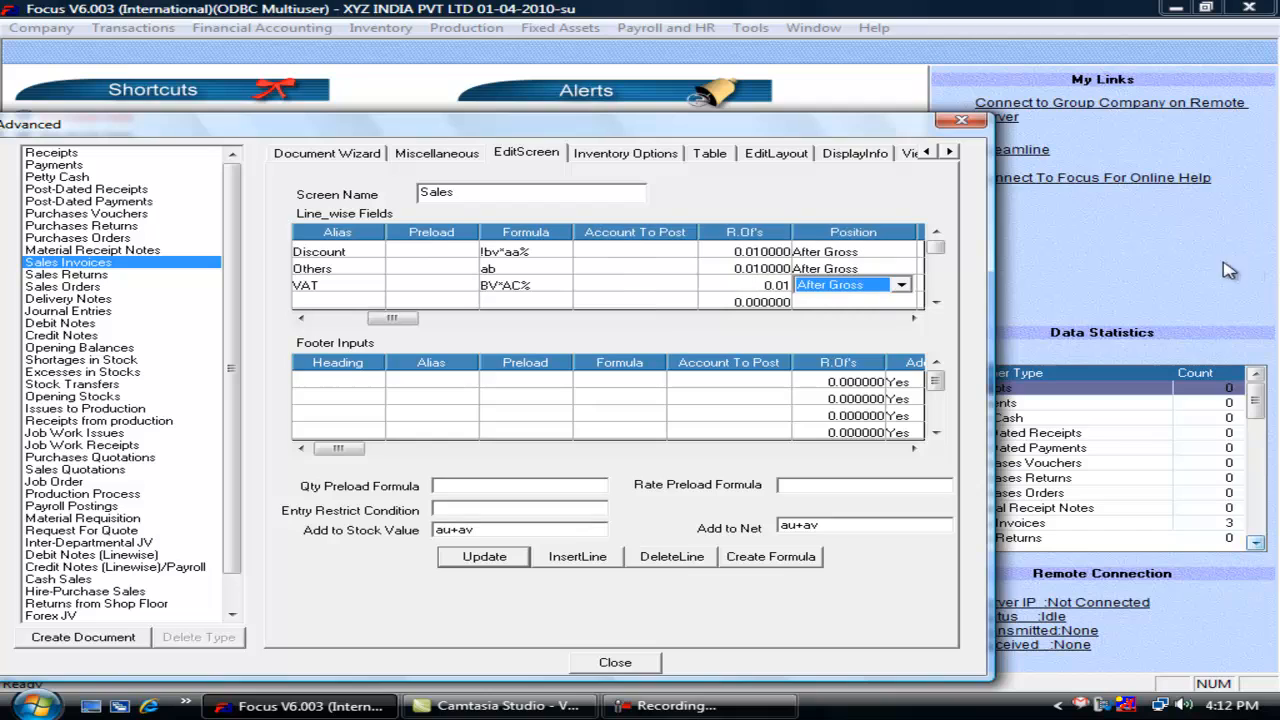
{"action": "left_click", "coordinate": [768, 286]}
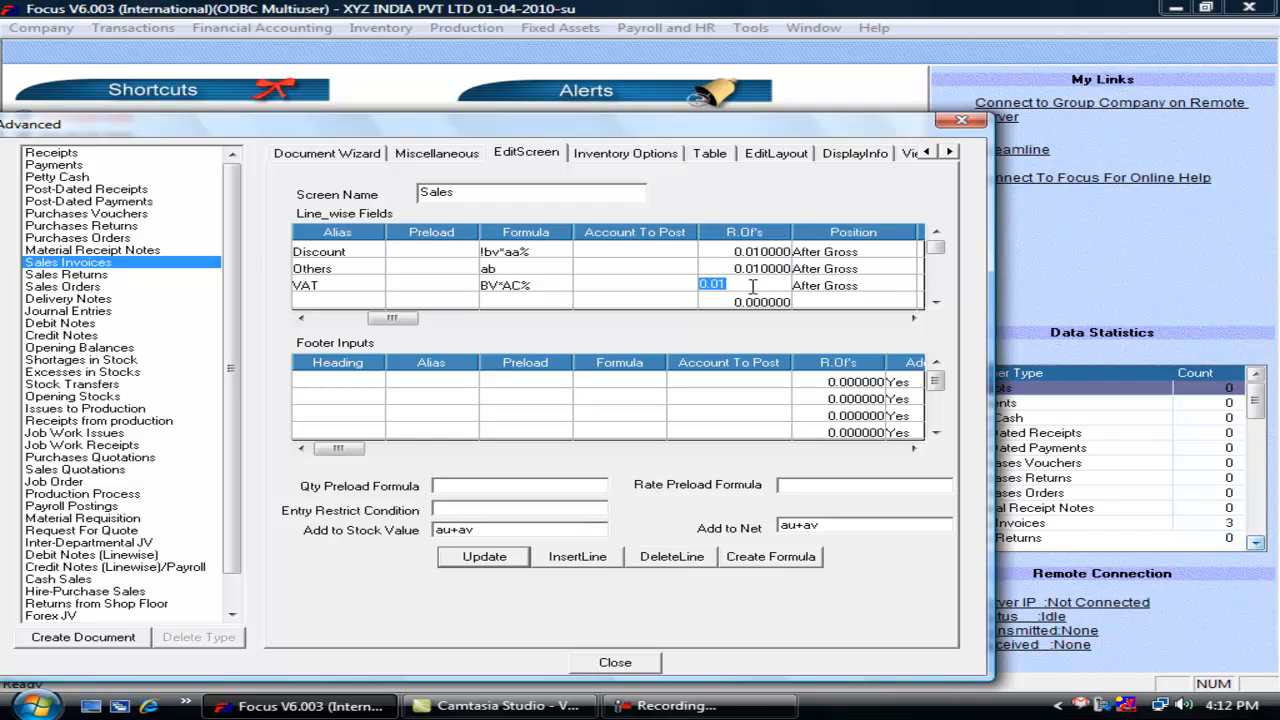
{"action": "left_click", "coordinate": [720, 284]}
{"action": "type", "text": "0"}
{"action": "left_click", "coordinate": [884, 290]}
{"action": "left_click", "coordinate": [749, 283]}
{"action": "type", "text": "0.01"}
{"action": "key", "text": "Tab"}
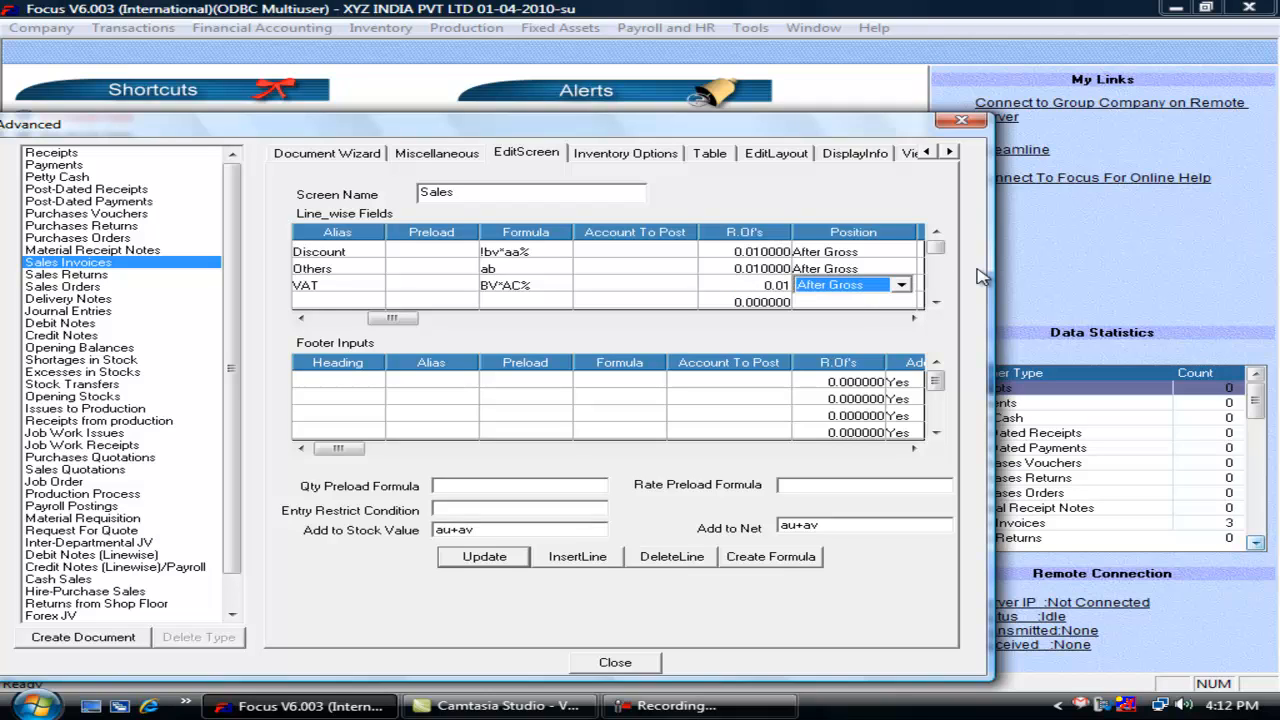
Step: Keep the VAT line field positioned After Gross
{"action": "left_click", "coordinate": [901, 286]}
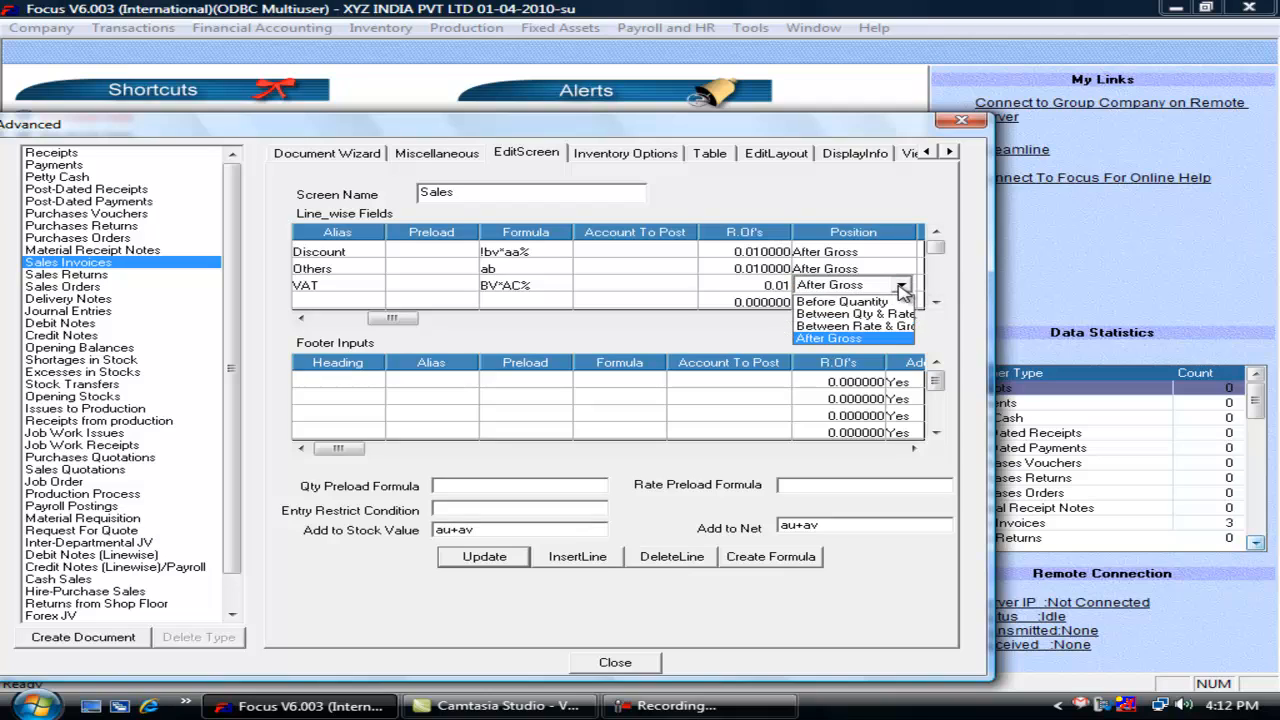
{"action": "left_click", "coordinate": [860, 339]}
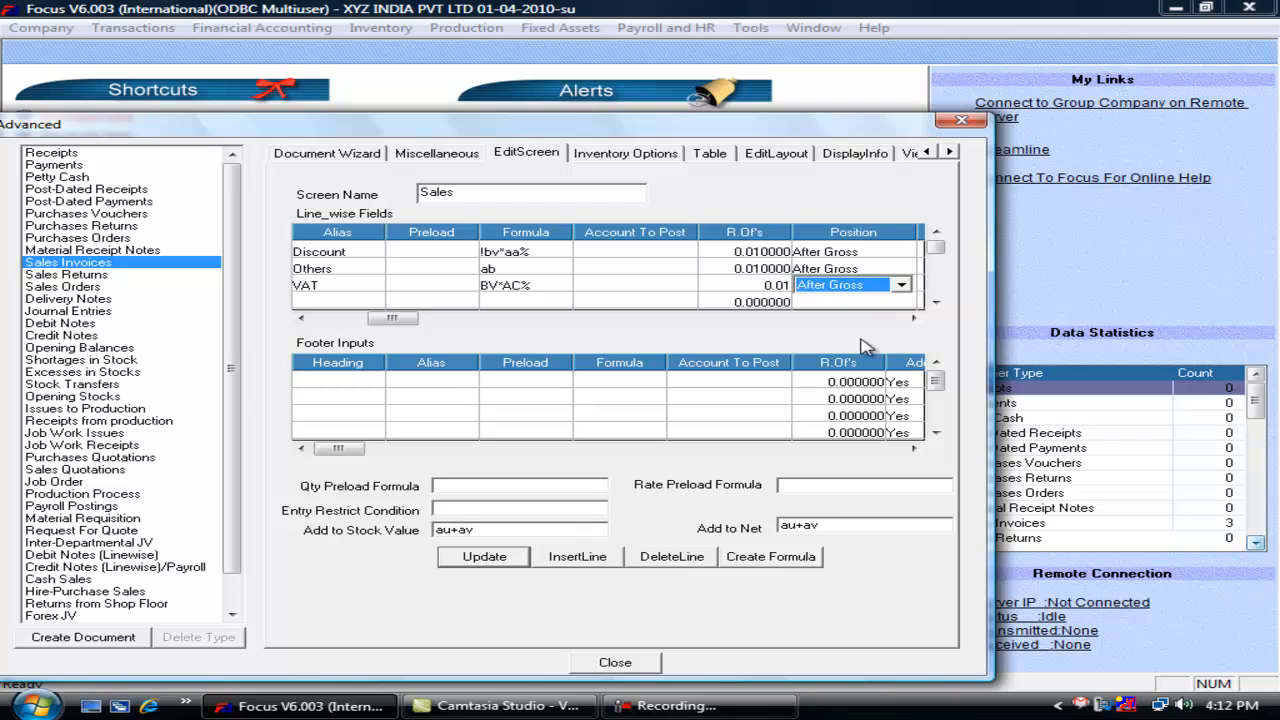
{"action": "key", "text": "Tab"}
{"action": "key", "text": "Tab"}
{"action": "key", "text": "Tab"}
{"action": "key", "text": "Tab"}
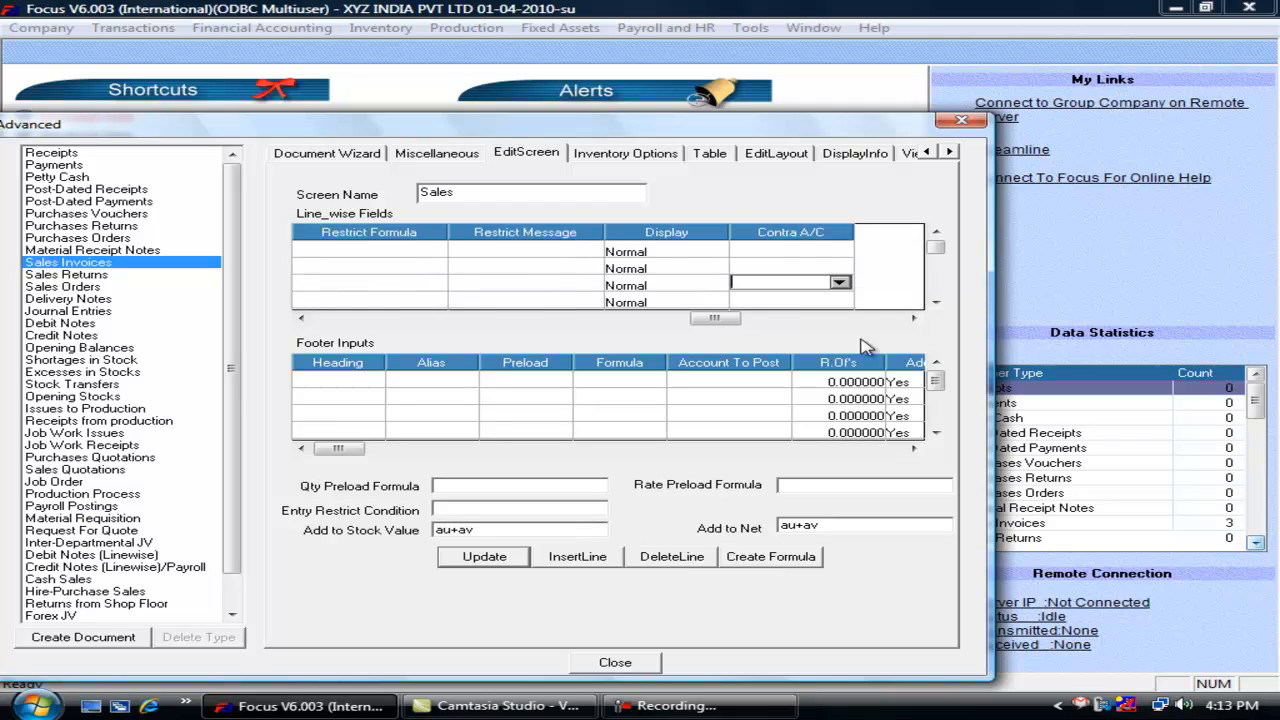
{"action": "key", "text": "Tab"}
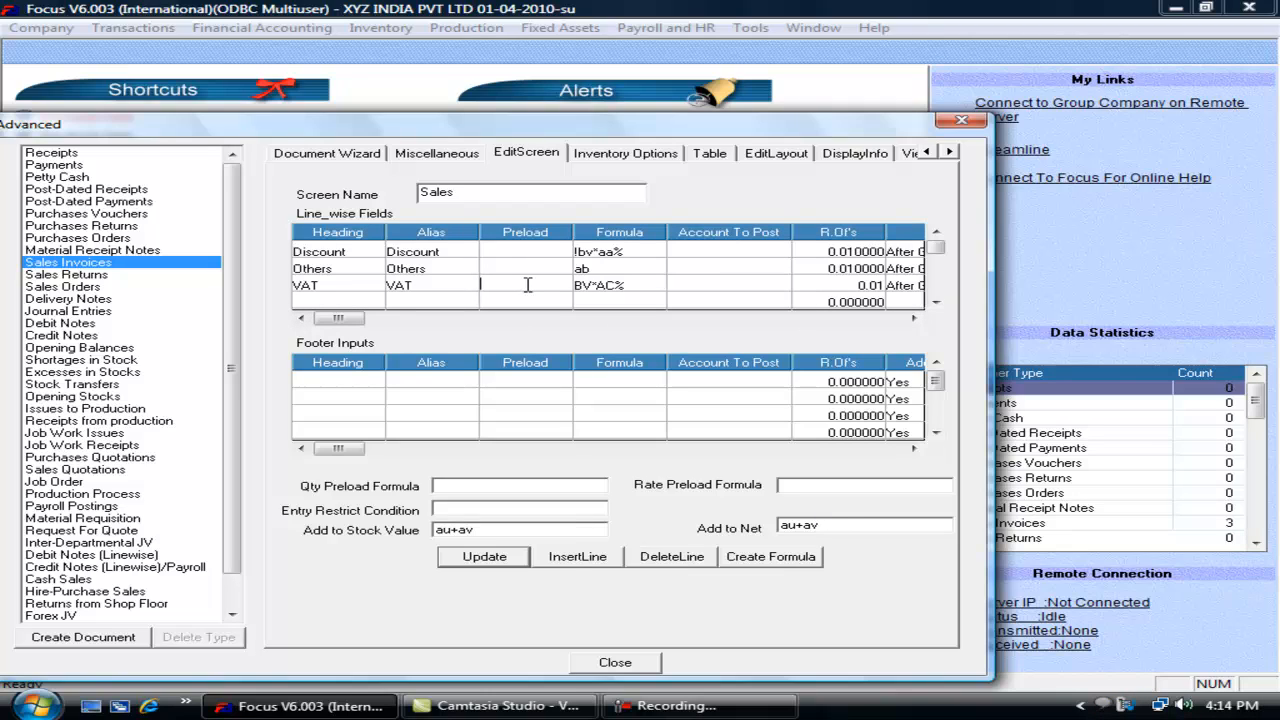
Step: Clear the VAT row's Preload value, leaving its posting account unchanged
{"action": "type", "text": "4"}
{"action": "key", "text": "Tab"}
{"action": "left_click", "coordinate": [527, 285]}
{"action": "key", "text": "Delete"}
{"action": "key", "text": "Tab"}
{"action": "left_click", "coordinate": [748, 286]}
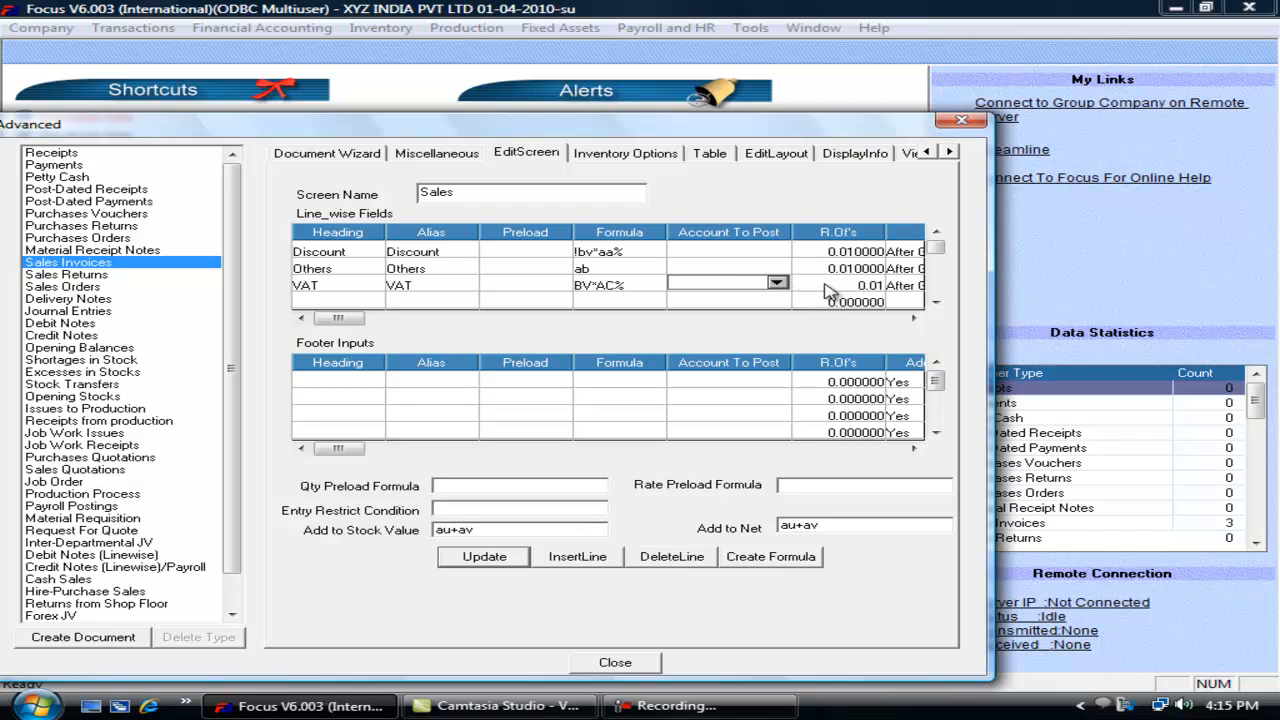
{"action": "left_click", "coordinate": [625, 285]}
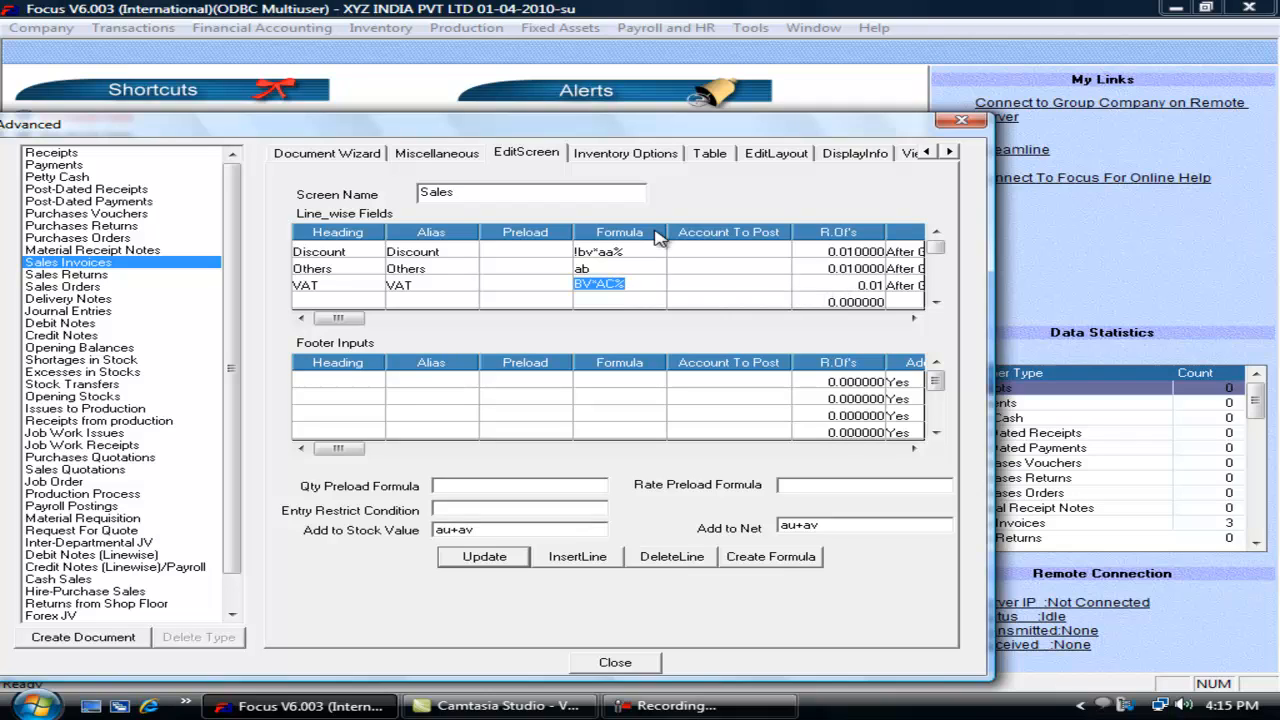
Step: Append +aw to the Add to Net formula so it reads au+av+aw
{"action": "left_click", "coordinate": [832, 525]}
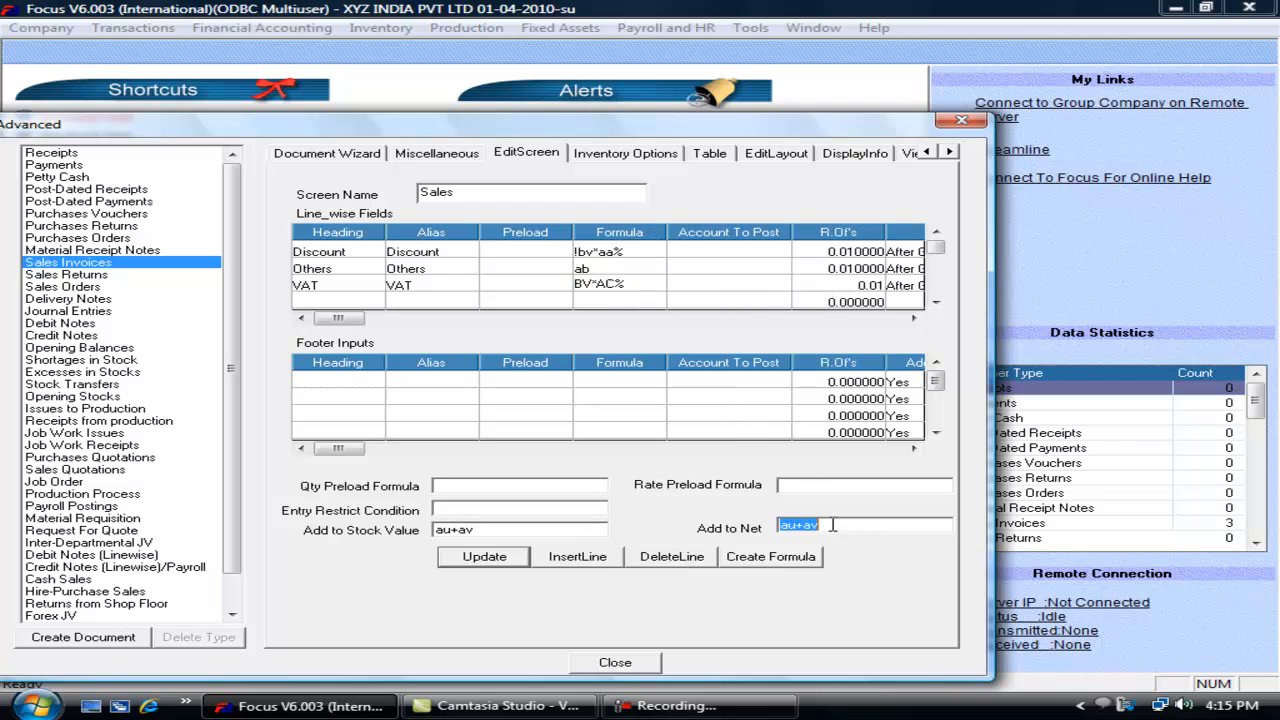
{"action": "left_click", "coordinate": [858, 522]}
{"action": "type", "text": "+aw"}
{"action": "left_click", "coordinate": [334, 300]}
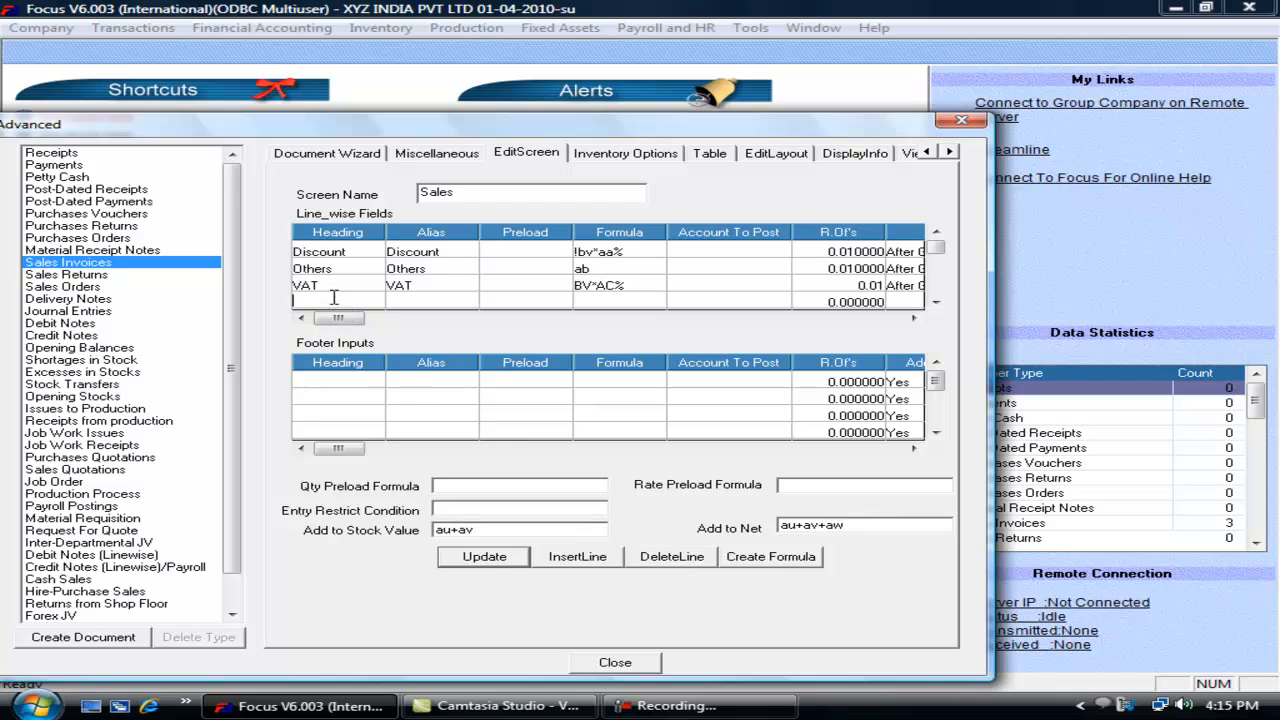
Step: Add an Excise Duty line field with formula bv*AD% and round-off 0.01
{"action": "type", "text": "Excise Duty"}
{"action": "key", "text": "Tab"}
{"action": "type", "text": "Excise"}
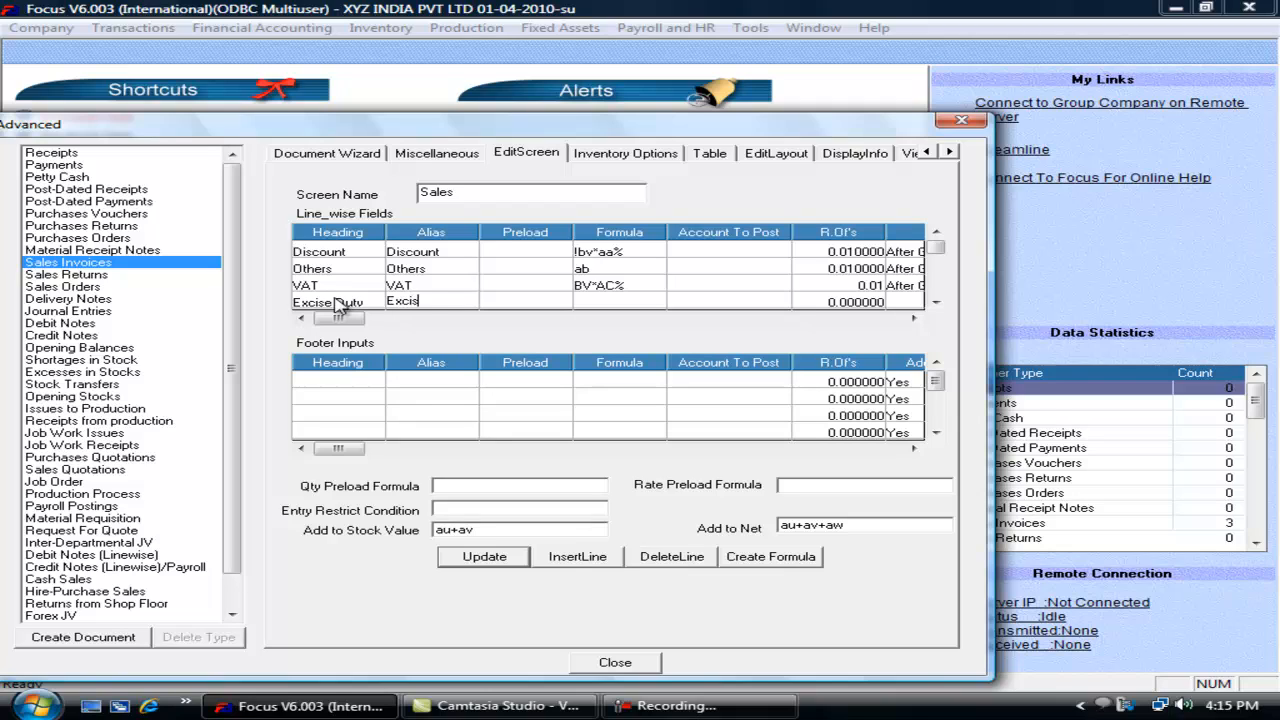
{"action": "type", "text": " Duty"}
{"action": "key", "text": "Tab"}
{"action": "key", "text": "Tab"}
{"action": "type", "text": "bv*Ad"}
{"action": "key", "text": "BackSpace"}
{"action": "type", "text": "D%"}
{"action": "key", "text": "Tab"}
{"action": "key", "text": "Tab"}
{"action": "type", "text": "0.01"}
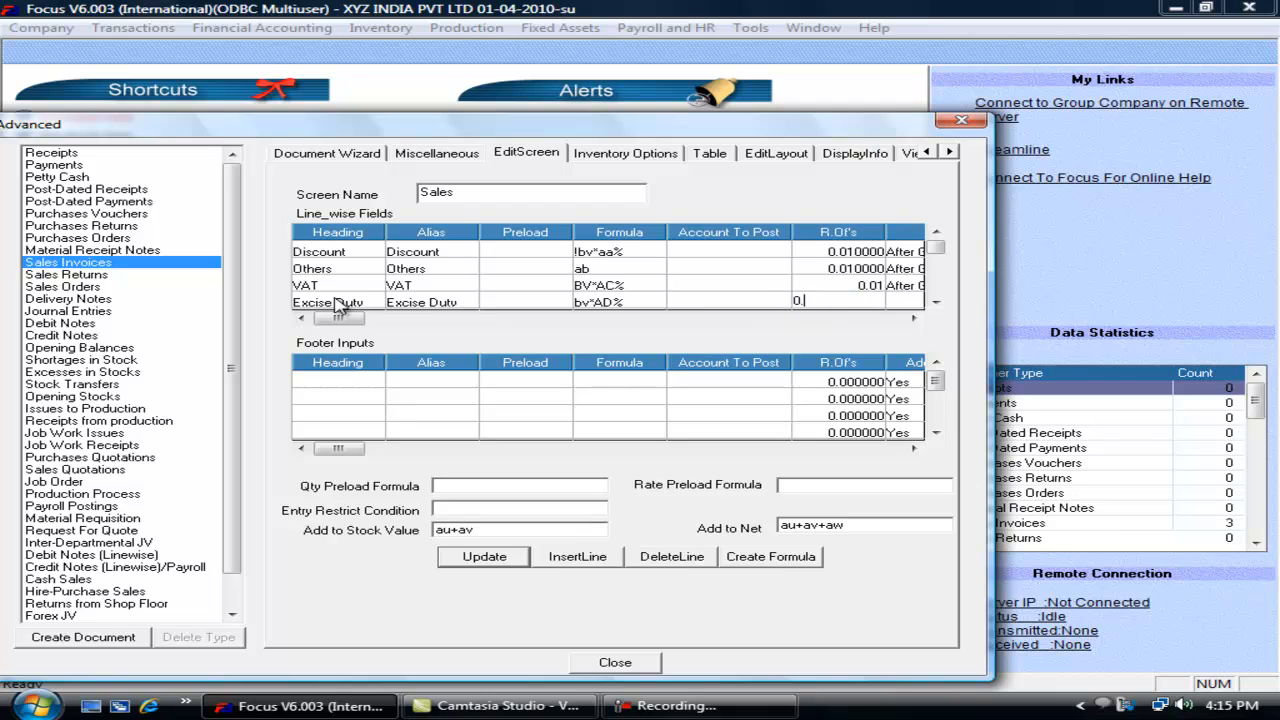
{"action": "key", "text": "Tab"}
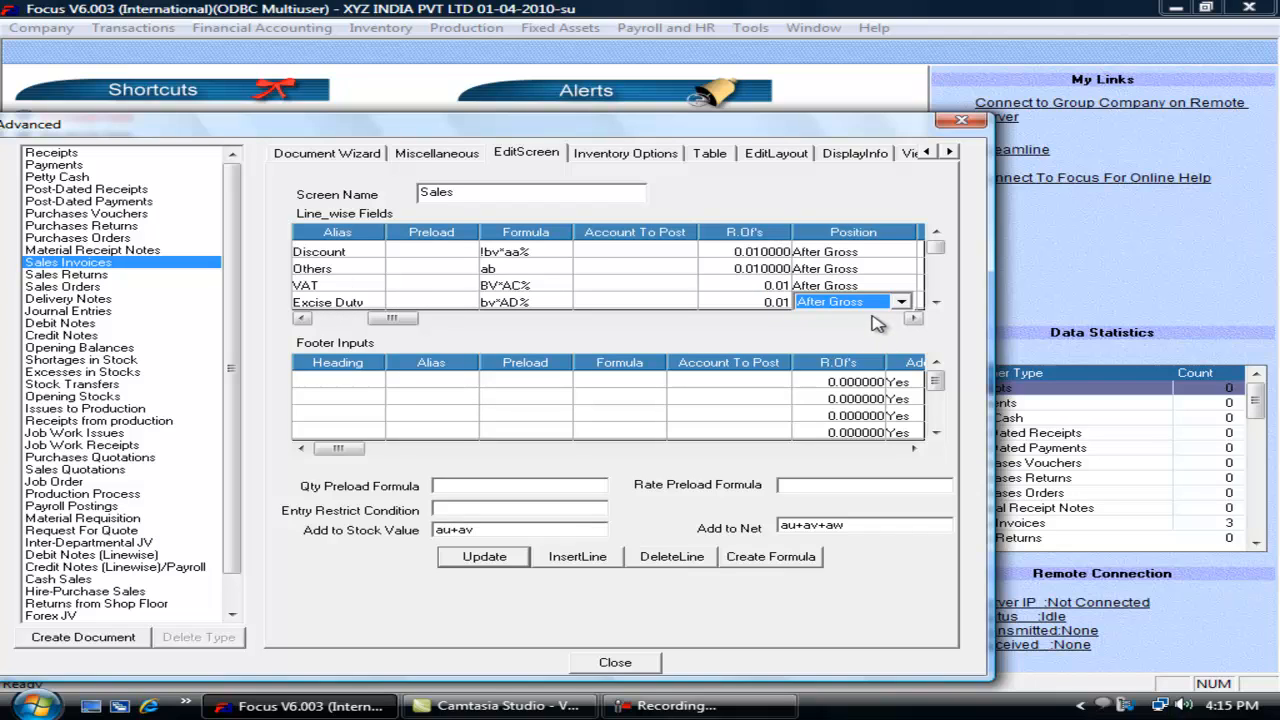
{"action": "key", "text": "Tab"}
{"action": "key", "text": "Tab"}
{"action": "key", "text": "Tab"}
{"action": "key", "text": "Tab"}
{"action": "key", "text": "Tab"}
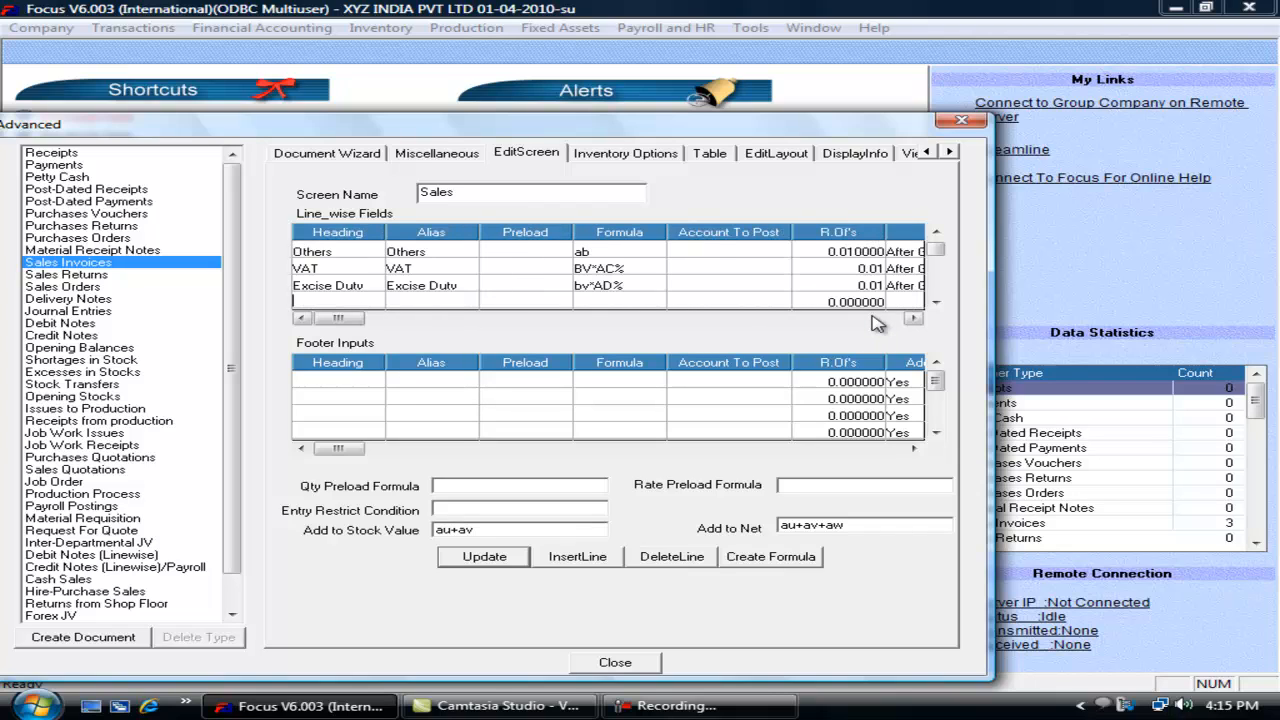
Step: Extend Add to Net to au+av+aw+ax, copy it into Add to Stock Value, and update
{"action": "left_click", "coordinate": [876, 527]}
{"action": "left_click", "coordinate": [862, 526]}
{"action": "type", "text": "+ax"}
{"action": "left_click", "coordinate": [479, 556]}
{"action": "double_click", "coordinate": [877, 526]}
{"action": "key", "text": "ctrl+c"}
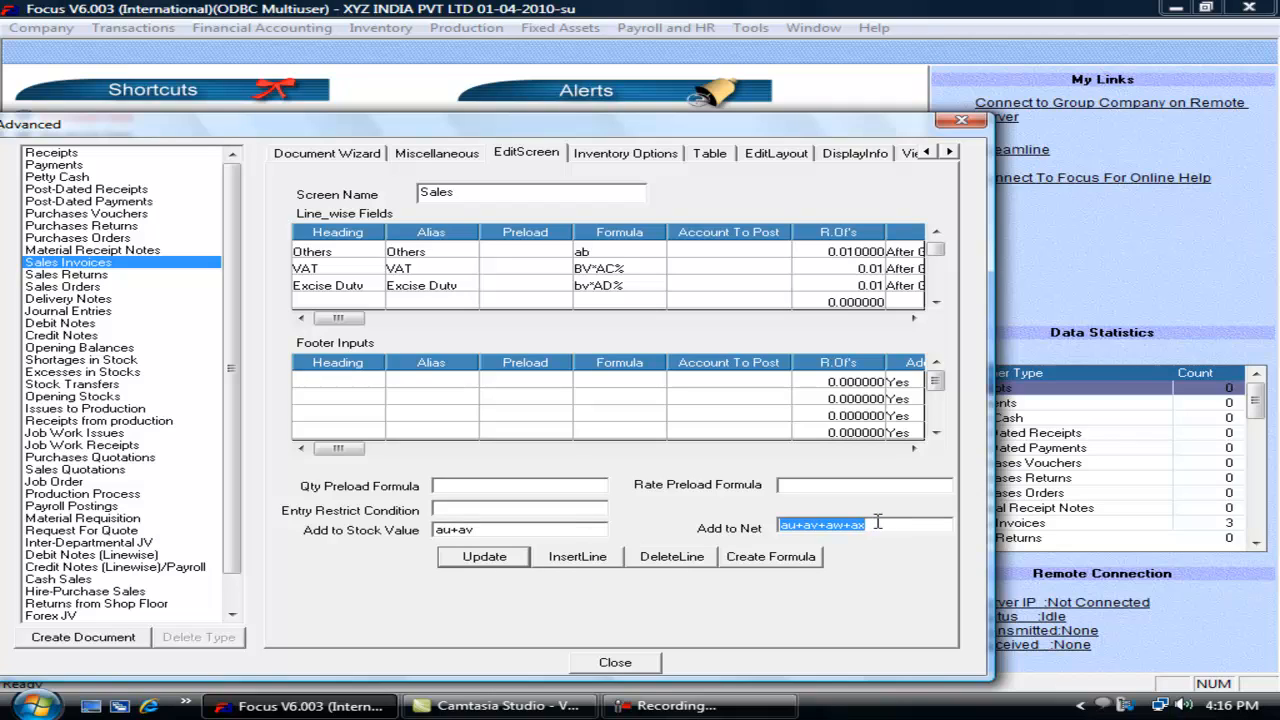
{"action": "double_click", "coordinate": [493, 530]}
{"action": "key", "text": "ctrl+v"}
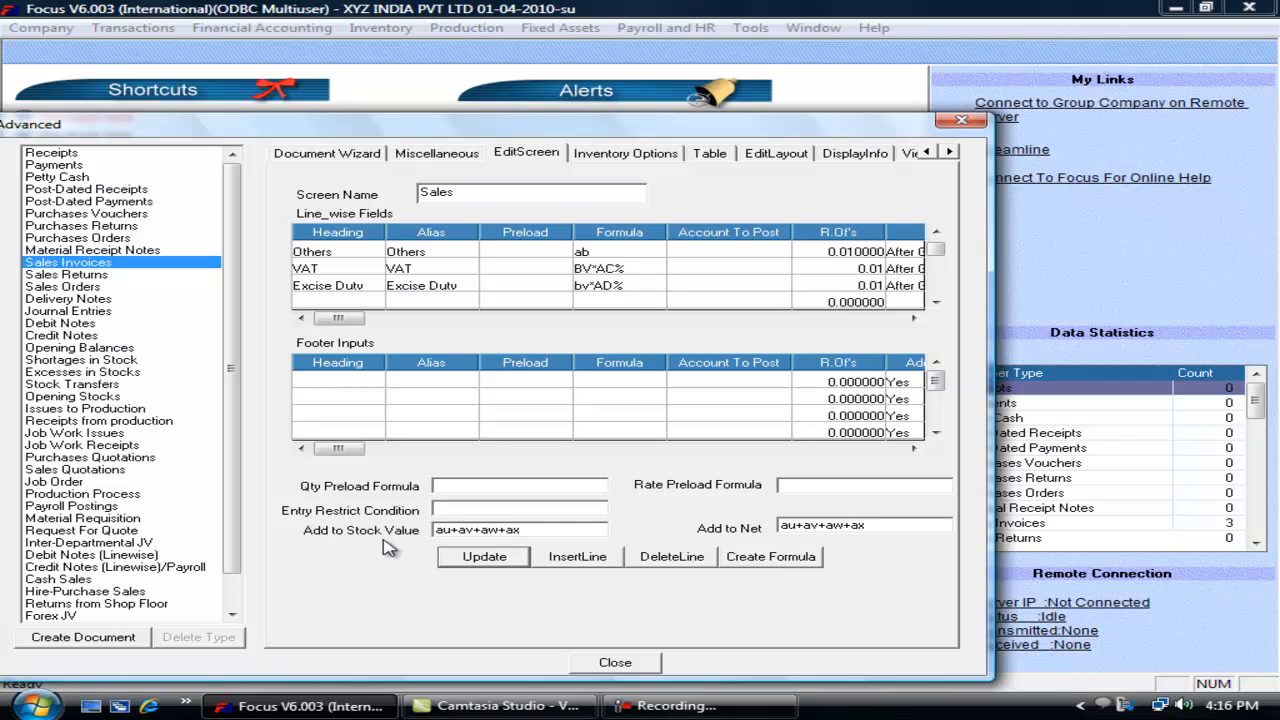
{"action": "left_click", "coordinate": [486, 559]}
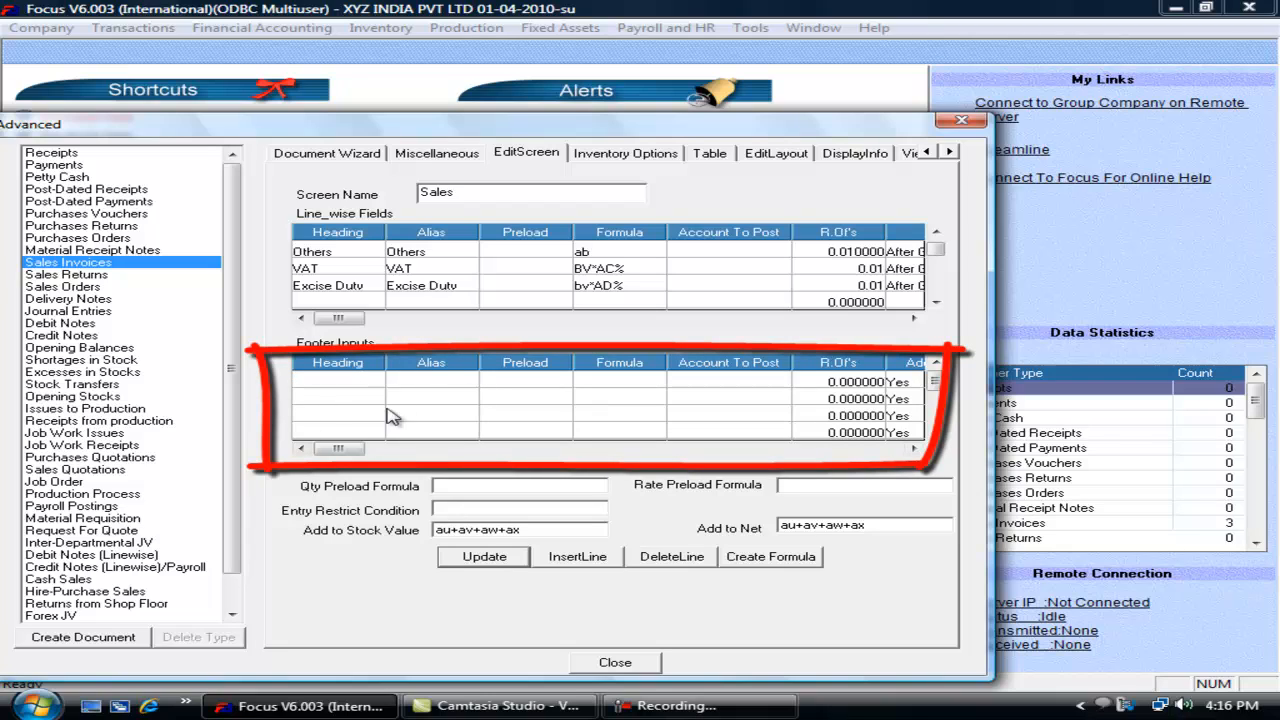
Step: Enter Service Tax as the first footer input heading and launch the formula builder for it
{"action": "type", "text": "s"}
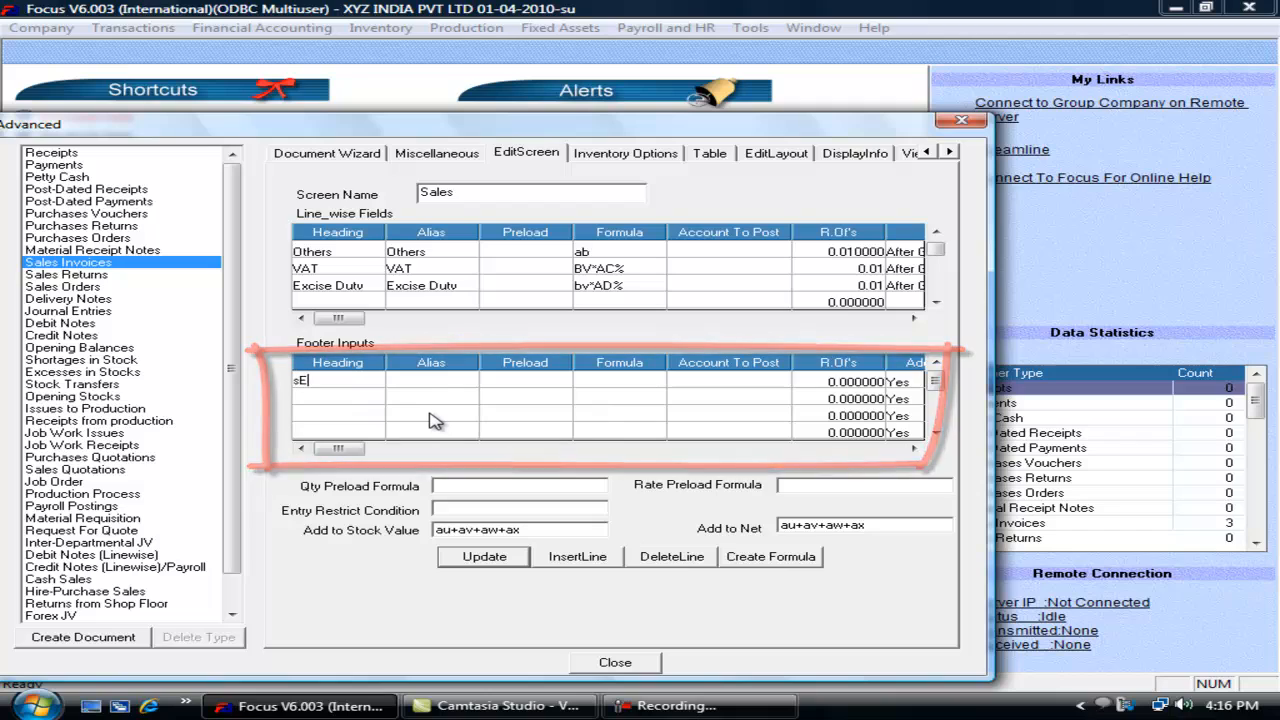
{"action": "key", "text": "BackSpace"}
{"action": "type", "text": "Ser"}
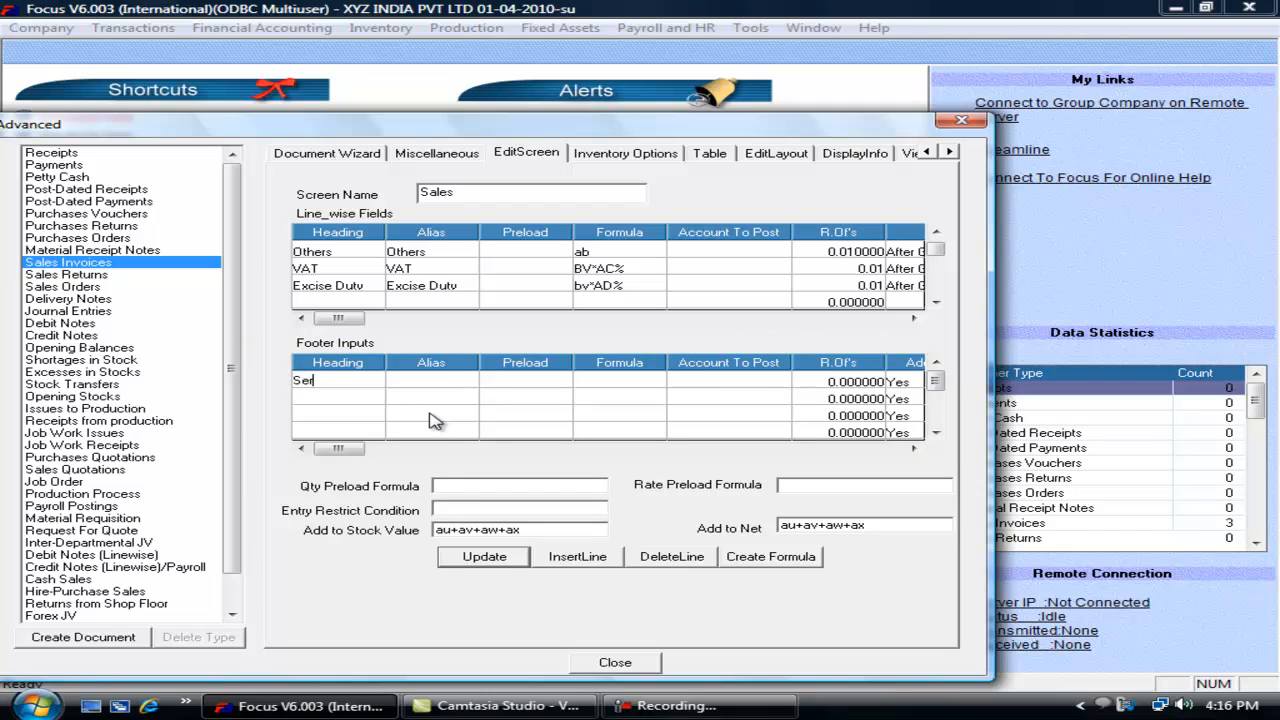
{"action": "type", "text": "vice Tax"}
{"action": "key", "text": "Tab"}
{"action": "key", "text": "Tab"}
{"action": "key", "text": "Tab"}
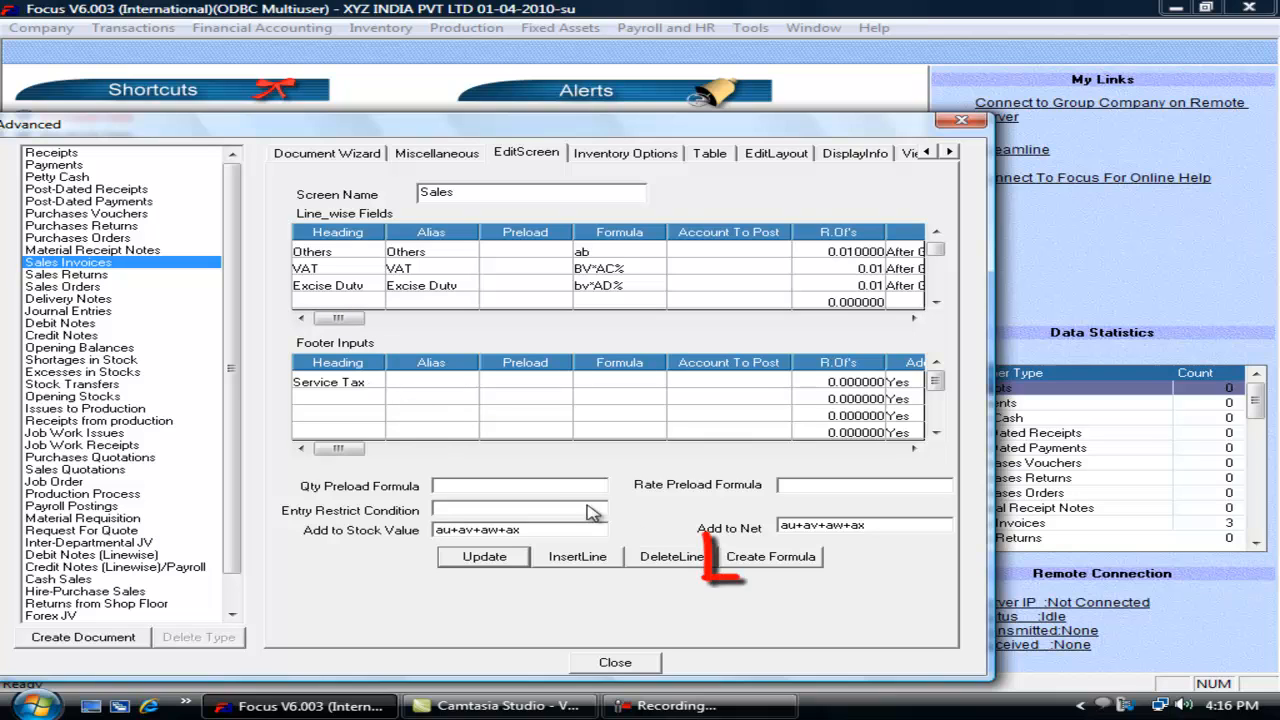
{"action": "left_click", "coordinate": [798, 562]}
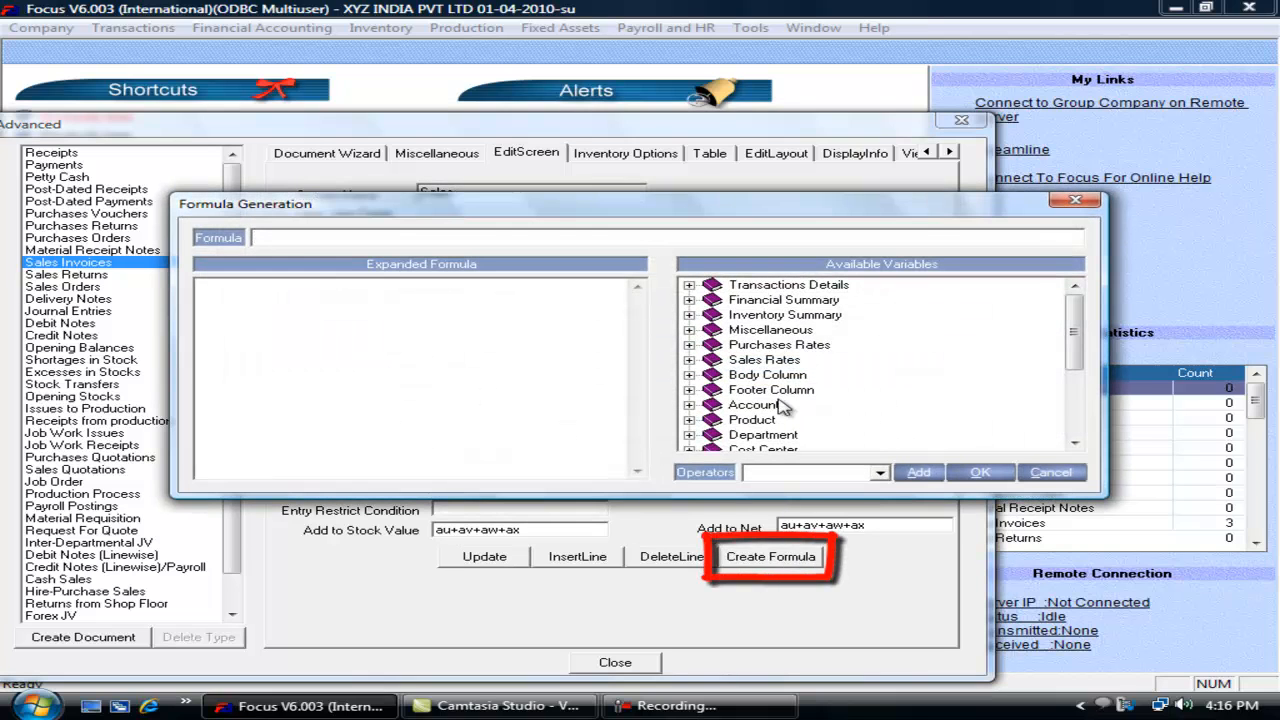
Step: Browse the Body Column and Footer Column variables in Formula Generation, then cancel it
{"action": "left_click", "coordinate": [689, 375]}
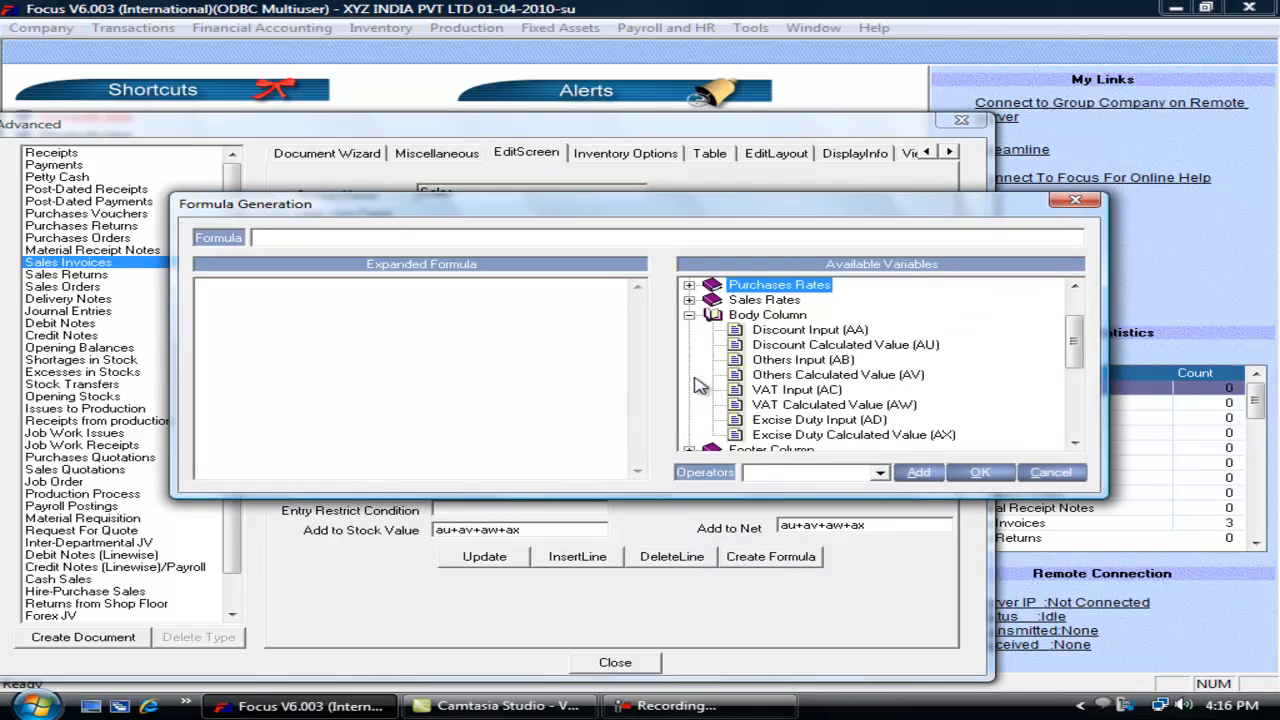
{"action": "left_click", "coordinate": [796, 390]}
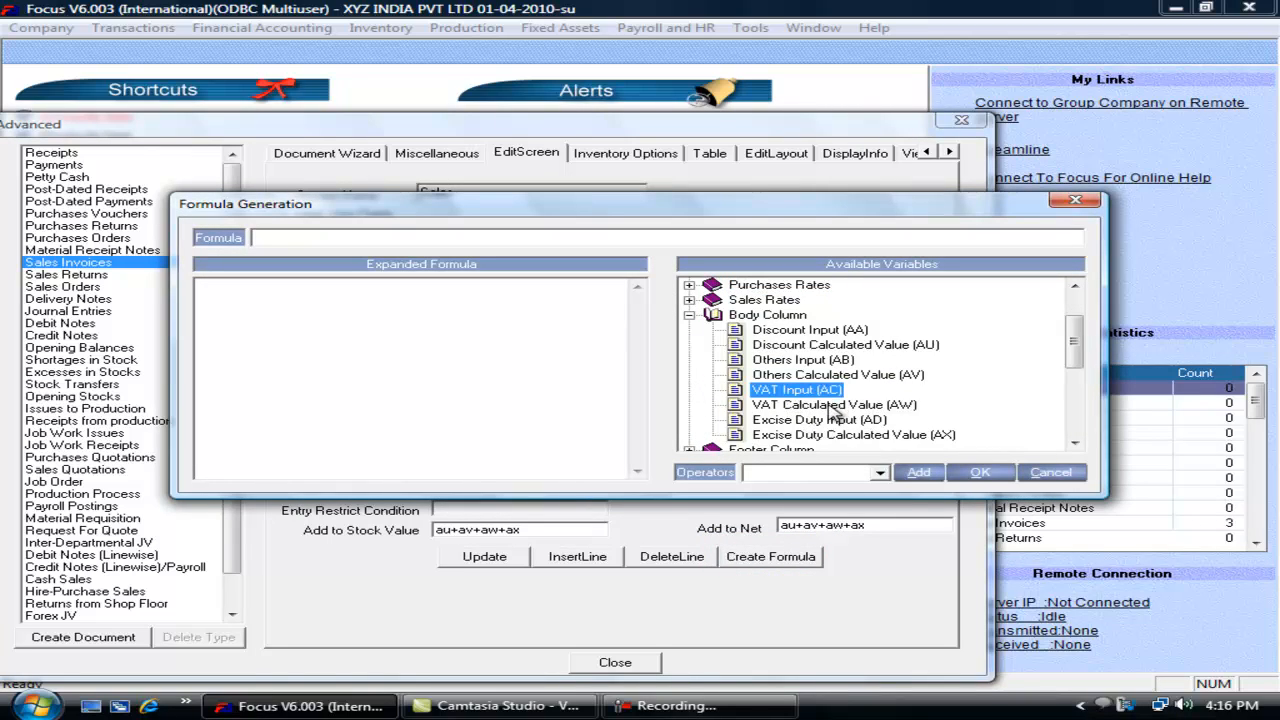
{"action": "left_click", "coordinate": [806, 405]}
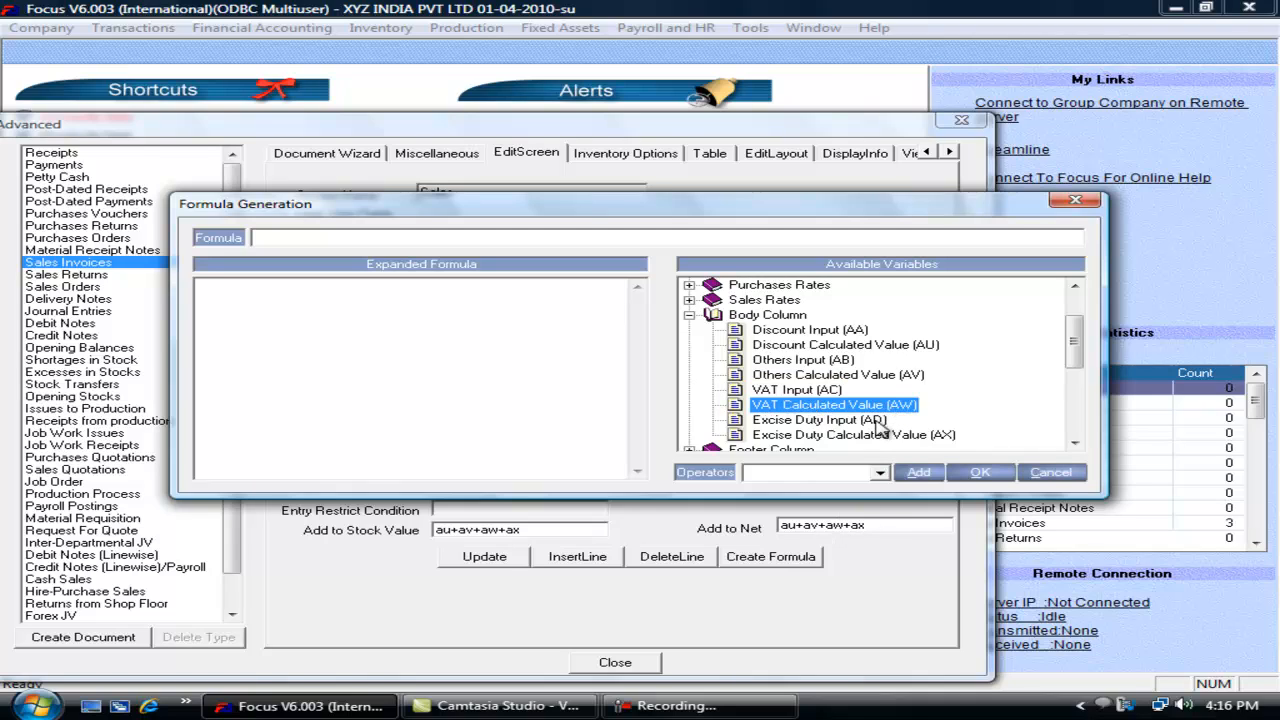
{"action": "left_click_drag", "start_coordinate": [756, 213], "coordinate": [758, 344]}
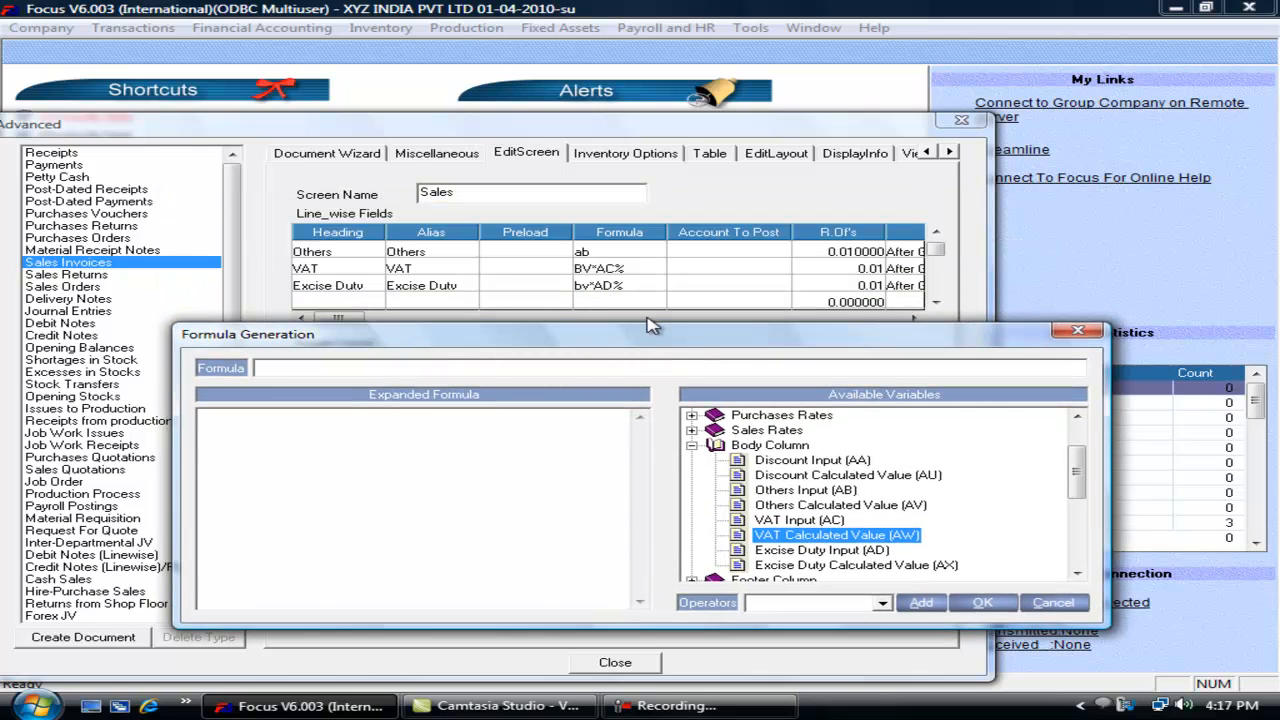
{"action": "left_click_drag", "start_coordinate": [648, 334], "coordinate": [681, 160]}
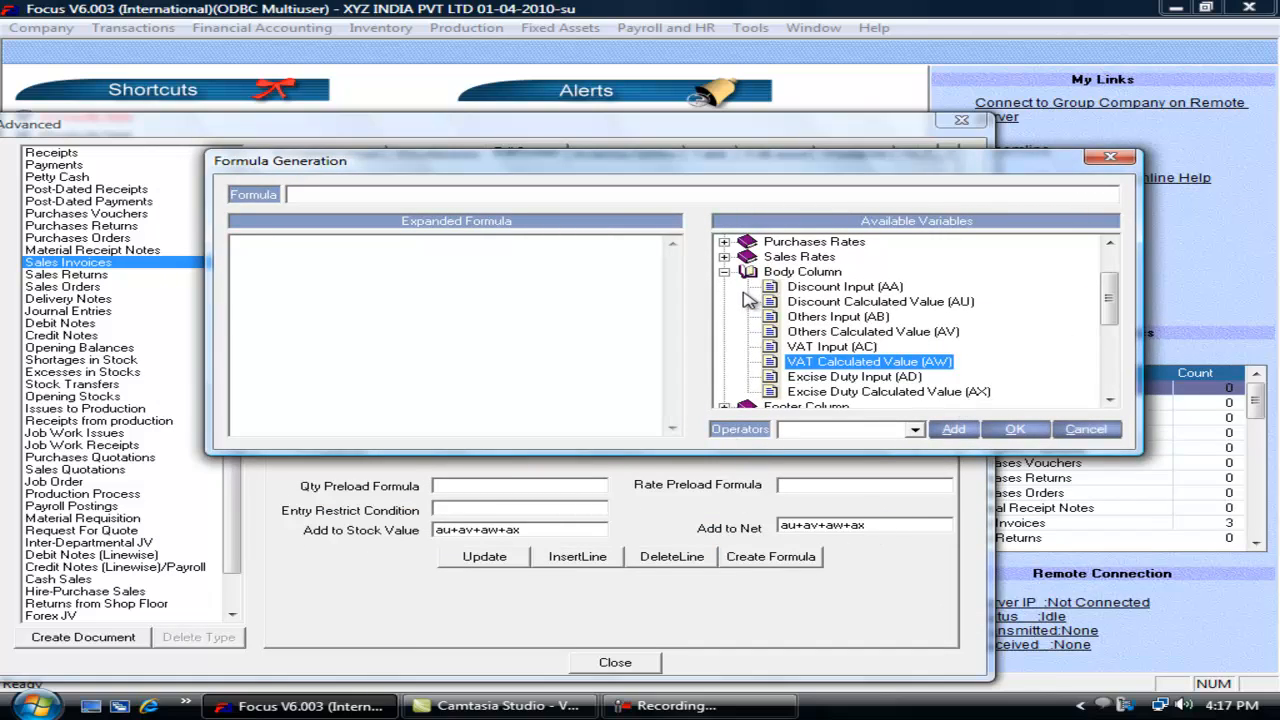
{"action": "left_click", "coordinate": [723, 272]}
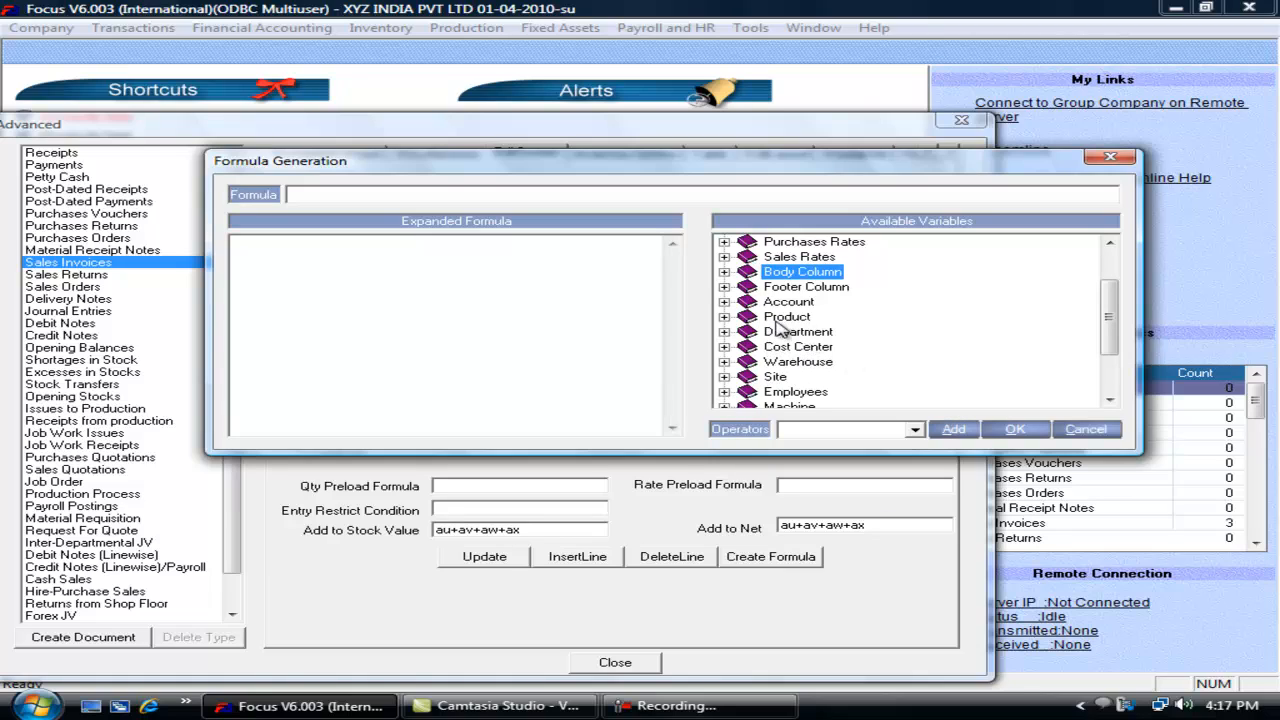
{"action": "left_click", "coordinate": [724, 287]}
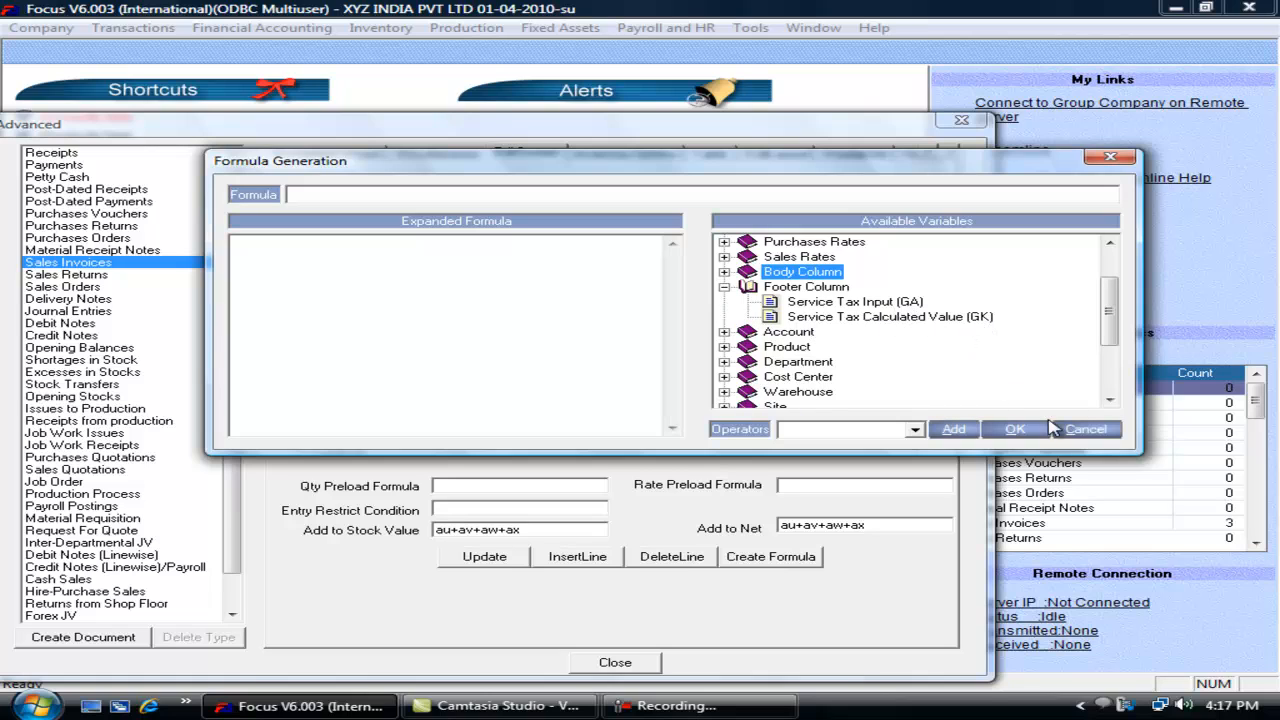
{"action": "left_click", "coordinate": [1086, 430]}
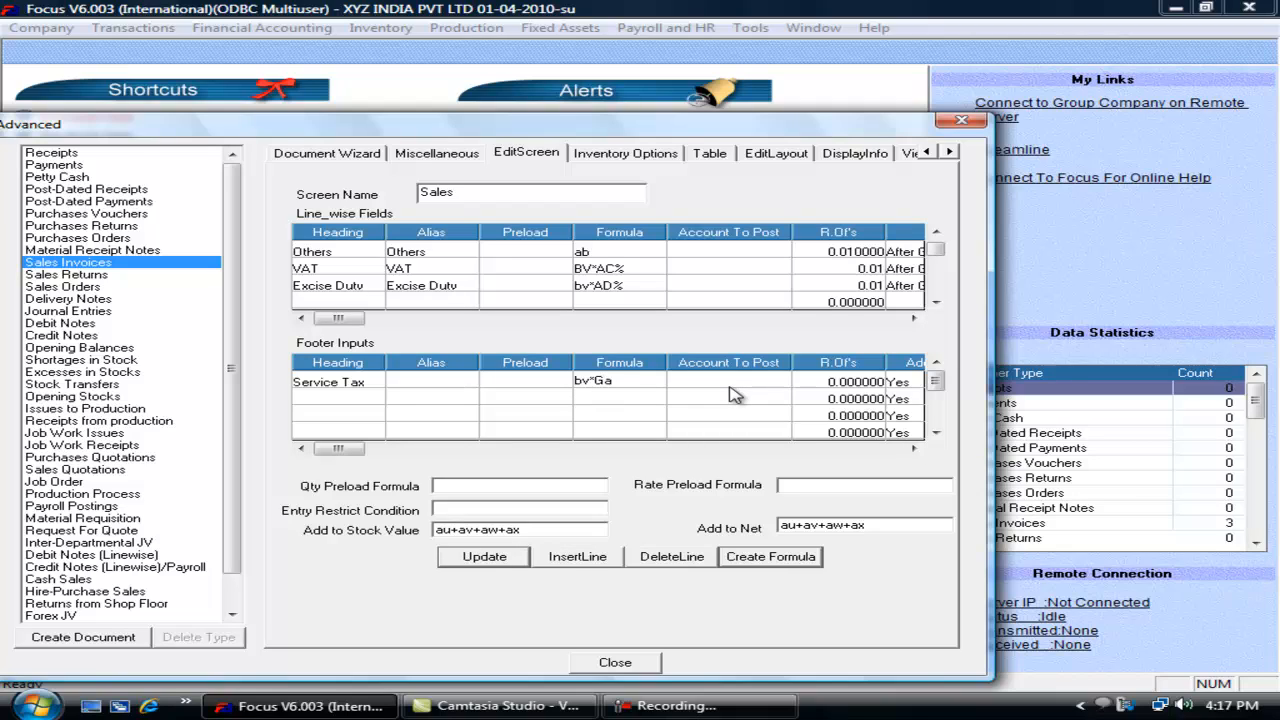
Step: Set the Service Tax footer input's round-off to 0.01 and update
{"action": "key", "text": "Tab"}
{"action": "key", "text": "Tab"}
{"action": "type", "text": "0.01"}
{"action": "key", "text": "Tab"}
{"action": "key", "text": "Tab"}
{"action": "key", "text": "Tab"}
{"action": "key", "text": "Tab"}
{"action": "key", "text": "Tab"}
{"action": "key", "text": "Tab"}
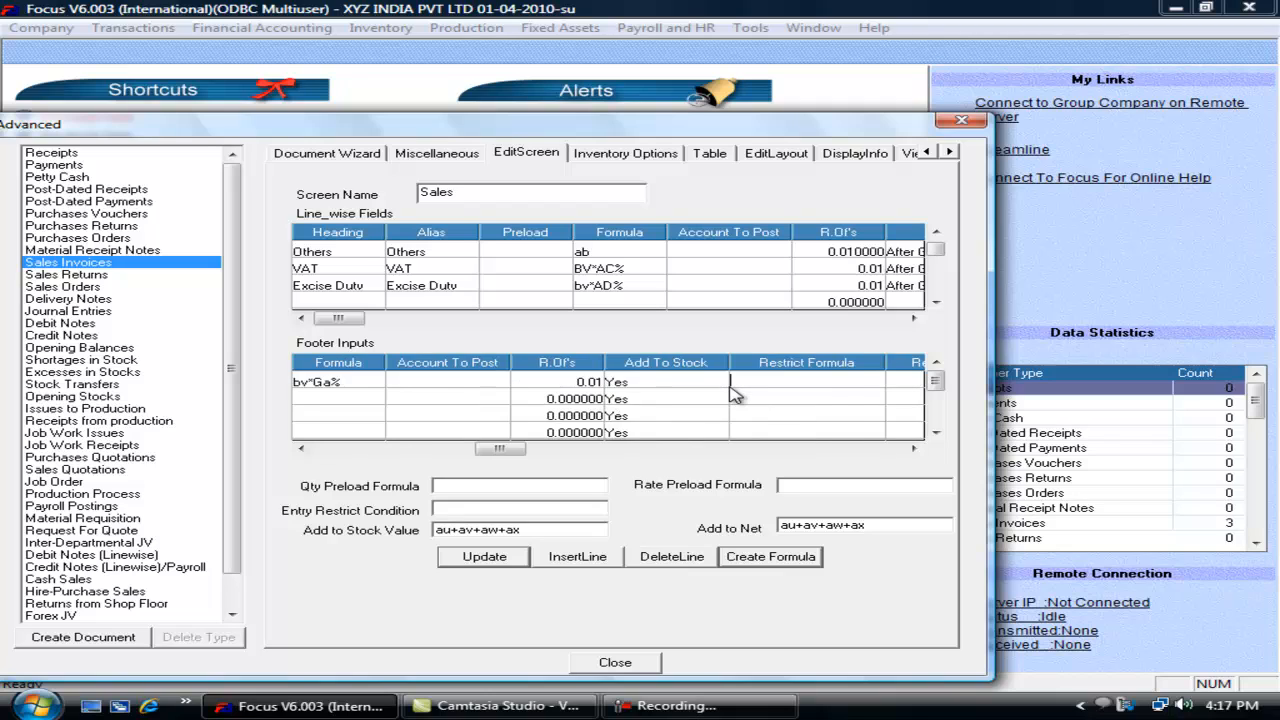
{"action": "left_click", "coordinate": [500, 560]}
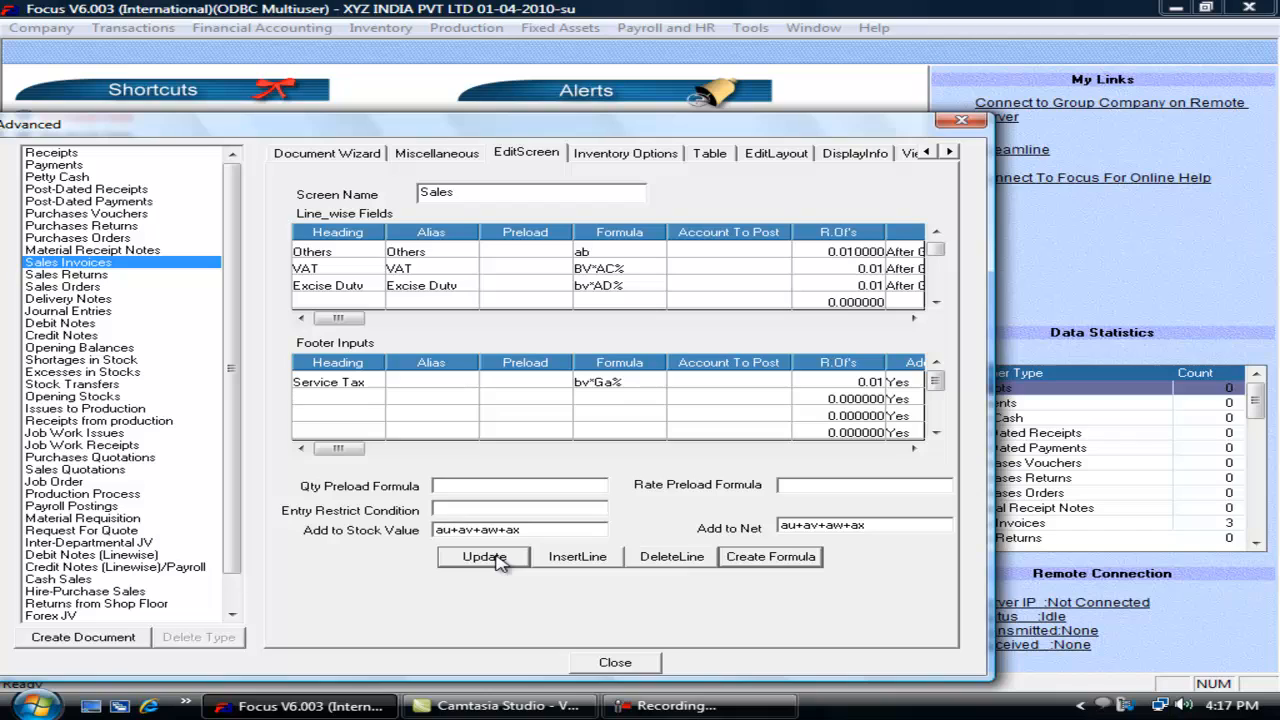
Step: Review the Add to Net formula and Service Tax input, update again, and close the settings
{"action": "double_click", "coordinate": [887, 520]}
{"action": "left_click", "coordinate": [887, 520]}
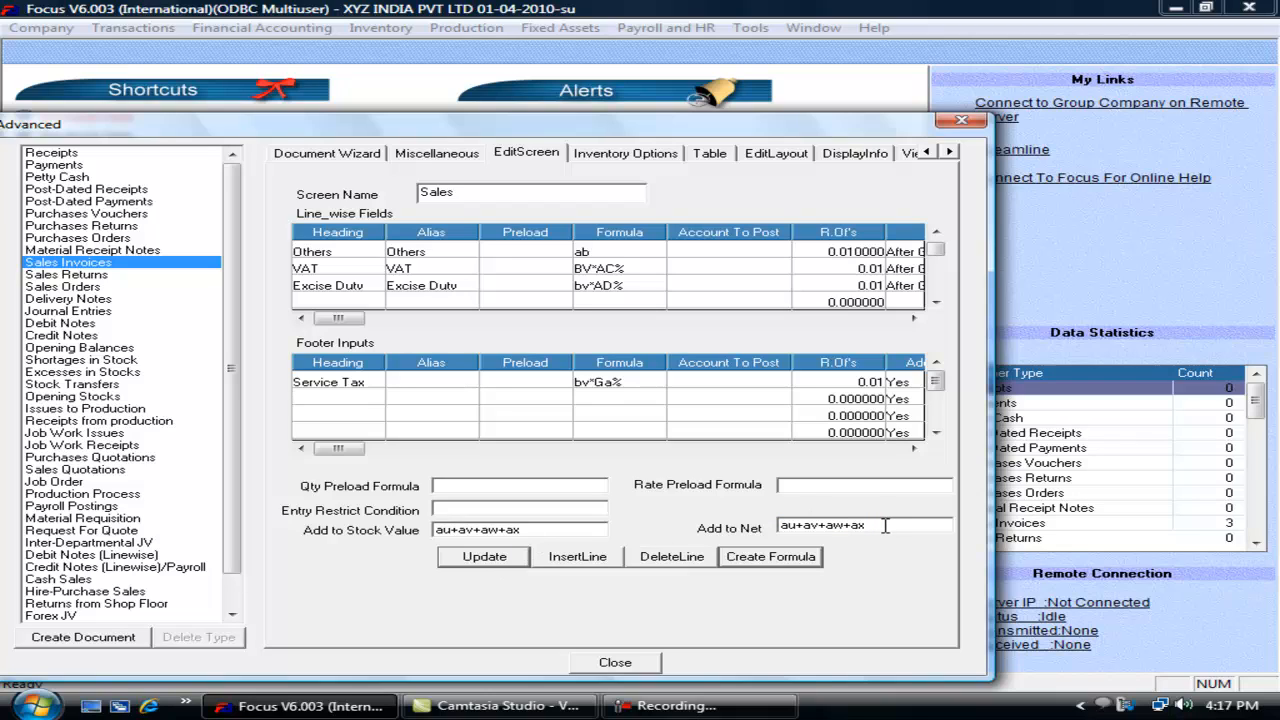
{"action": "left_click", "coordinate": [368, 384]}
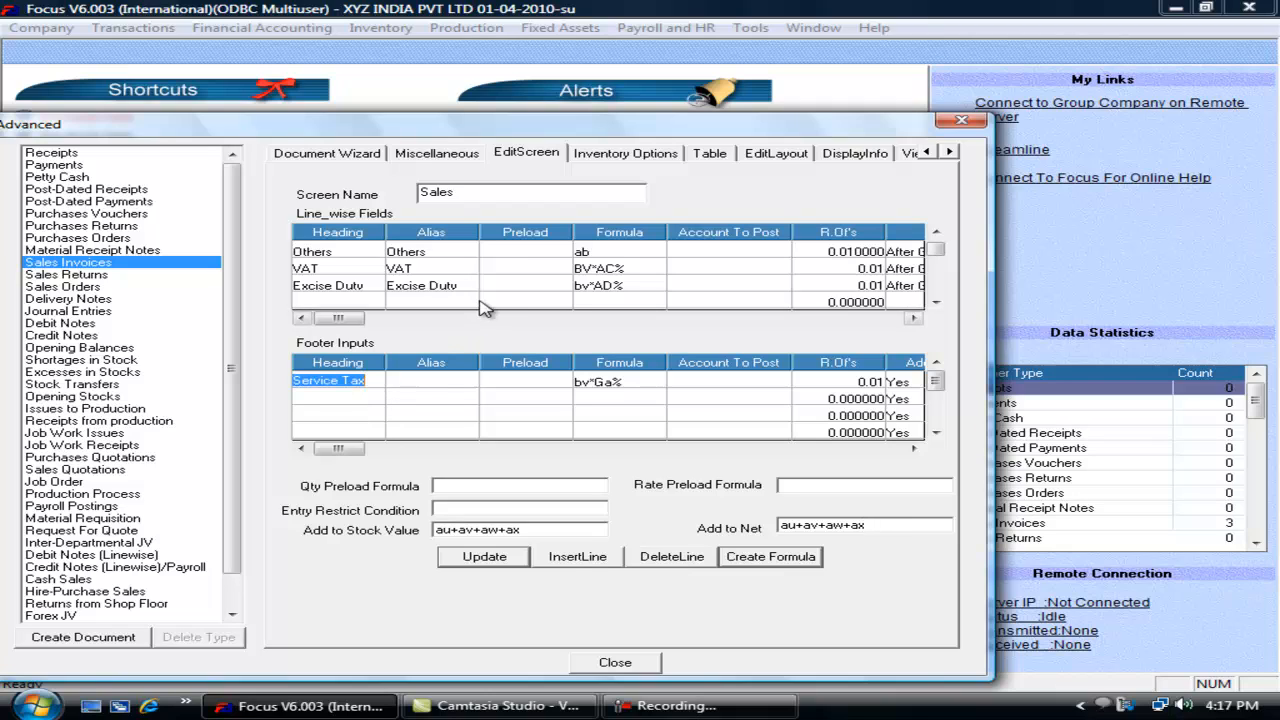
{"action": "left_click", "coordinate": [878, 527]}
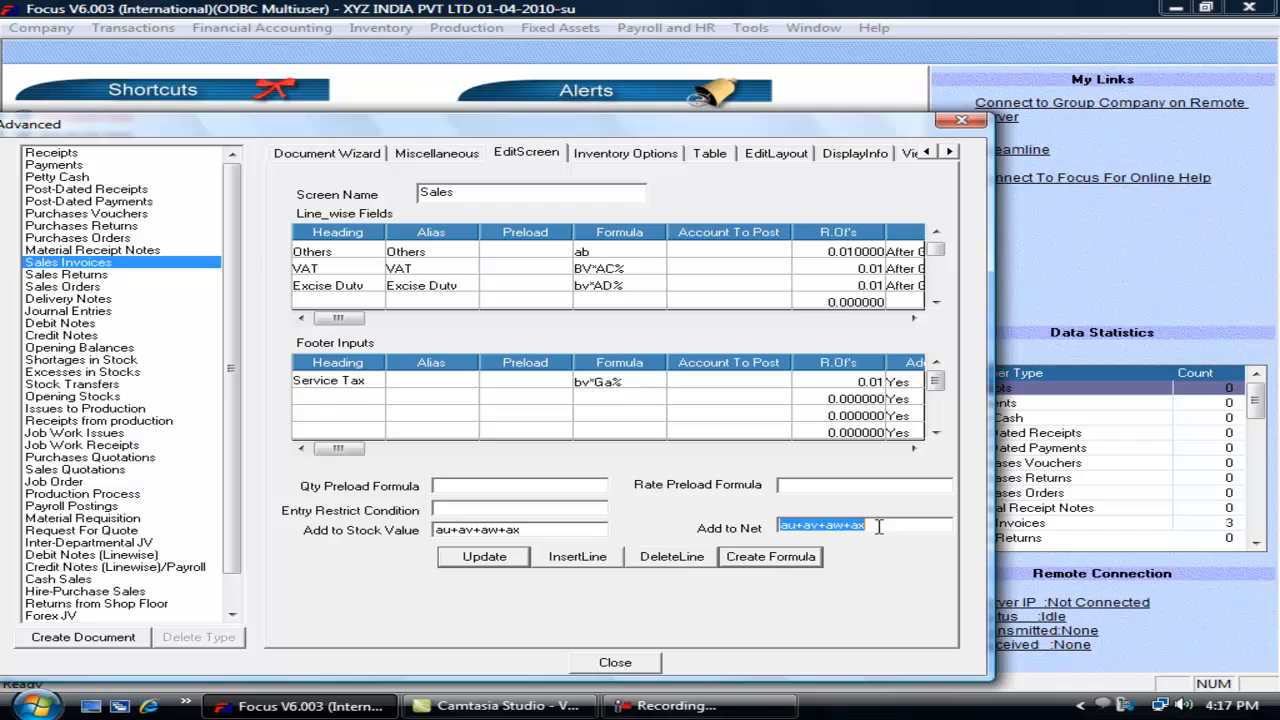
{"action": "left_click", "coordinate": [889, 527]}
{"action": "left_click", "coordinate": [508, 562]}
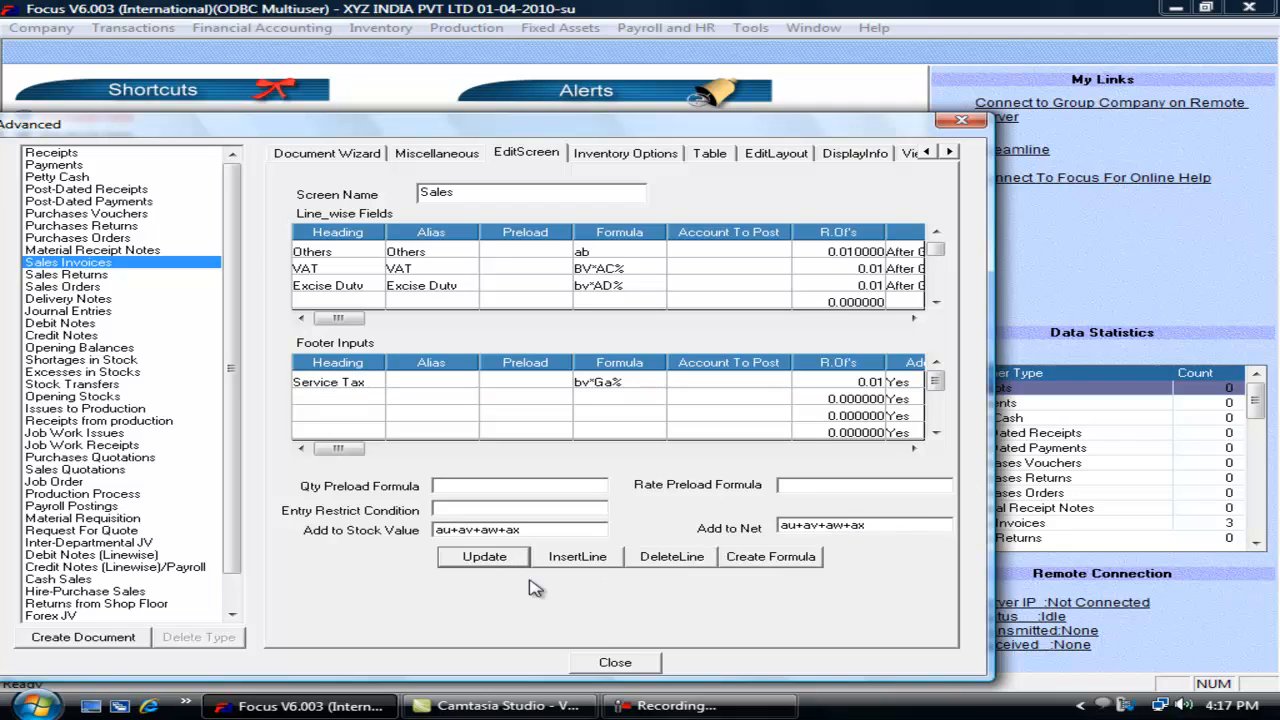
{"action": "left_click", "coordinate": [614, 663]}
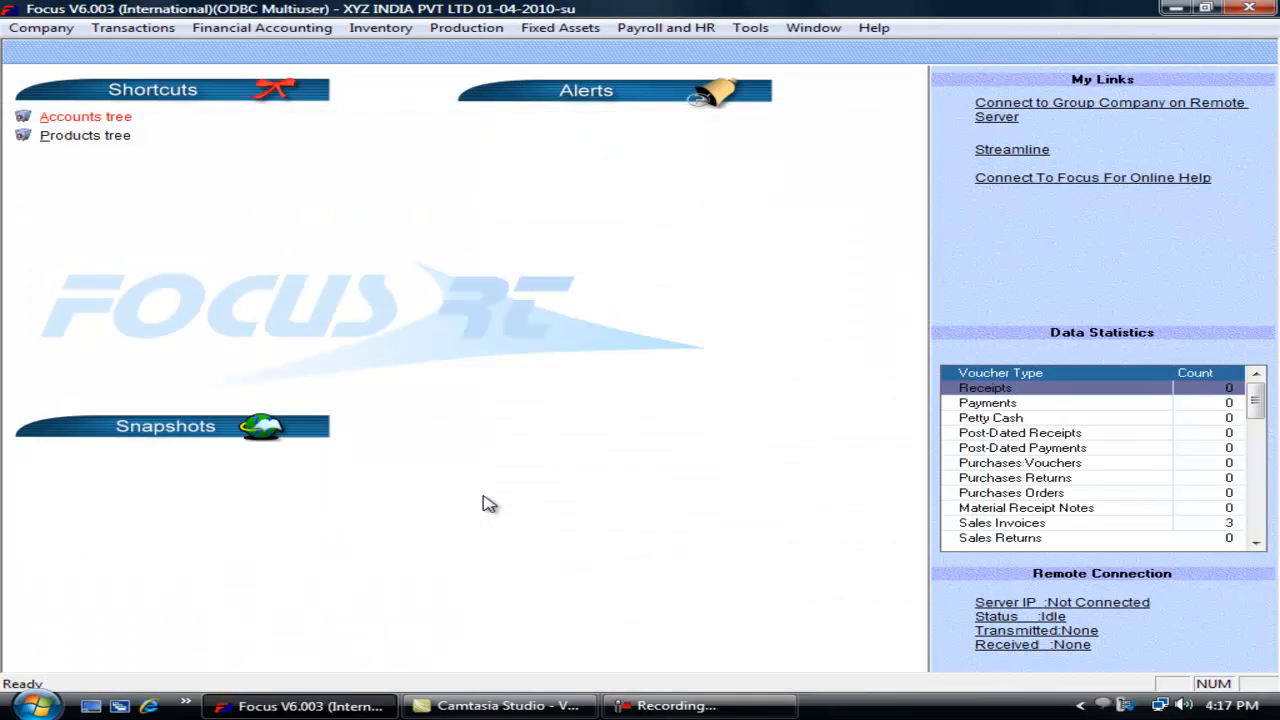
Step: Start a new sales invoice for 10 RM1 at rate 1,000 with VAT 4, and view totals
{"action": "left_click", "coordinate": [140, 30]}
{"action": "mouse_move", "coordinate": [237, 100]}
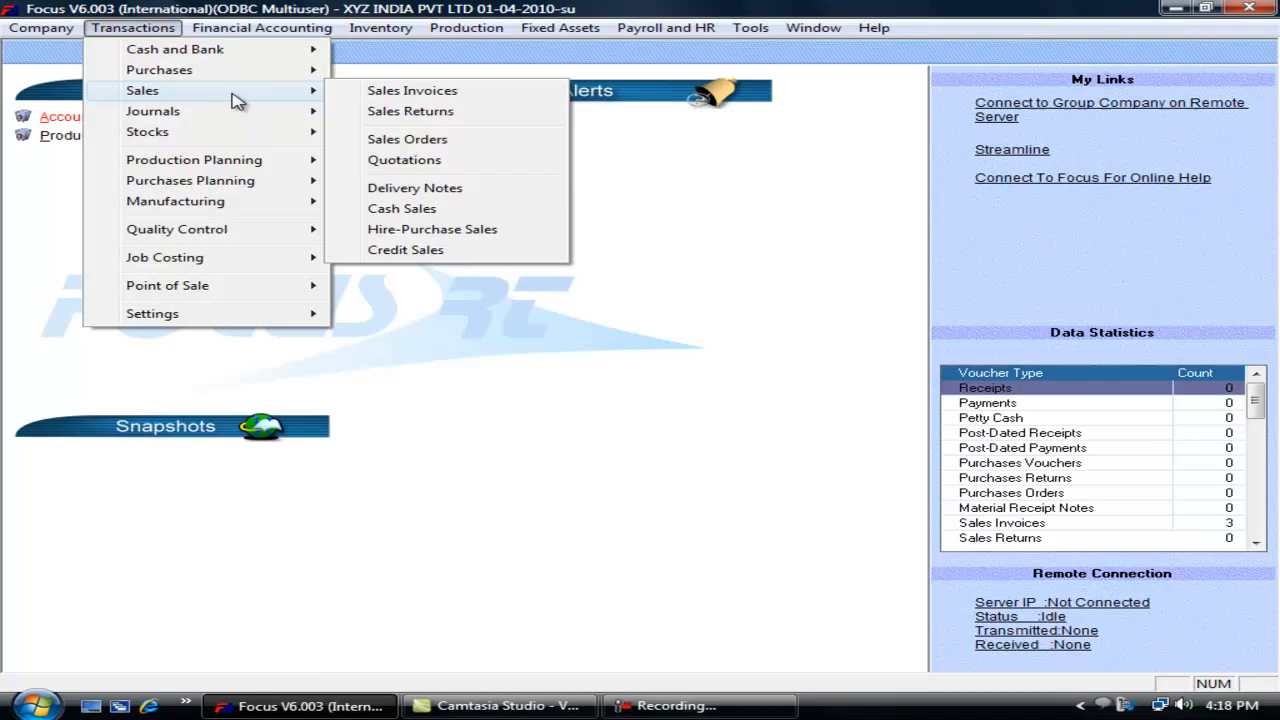
{"action": "left_click", "coordinate": [391, 94]}
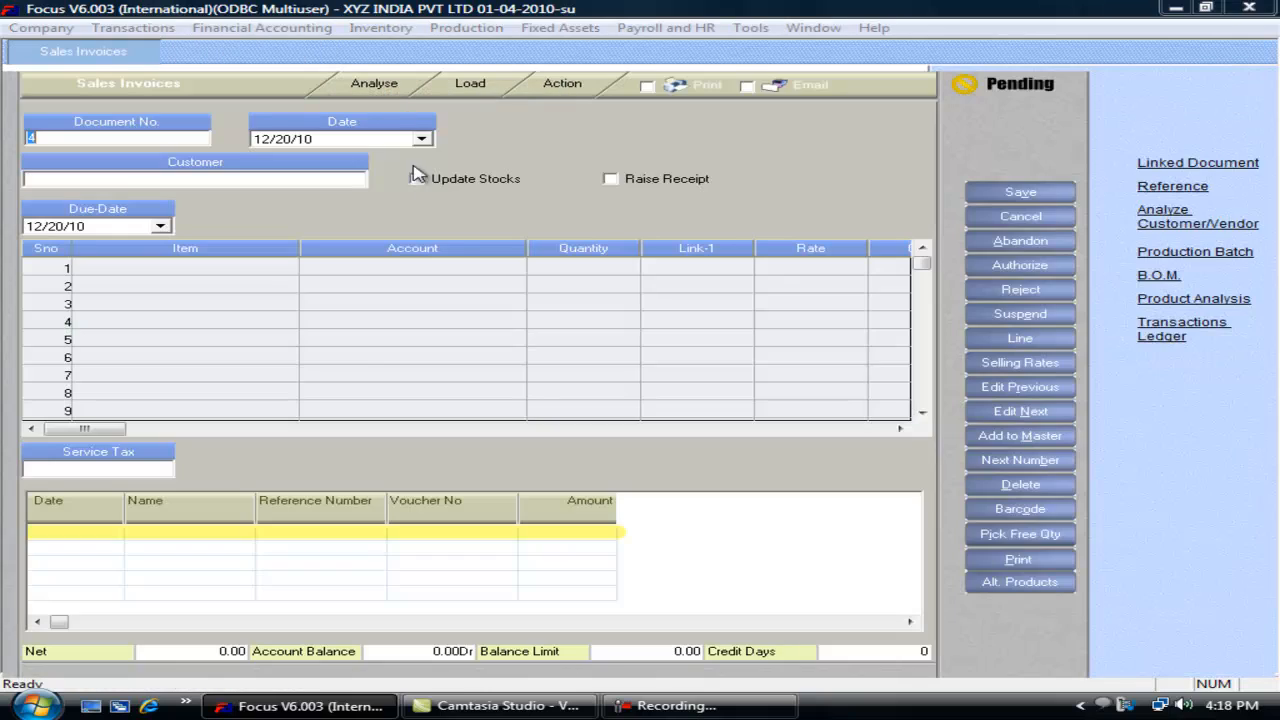
{"action": "left_click", "coordinate": [238, 270]}
{"action": "type", "text": "R"}
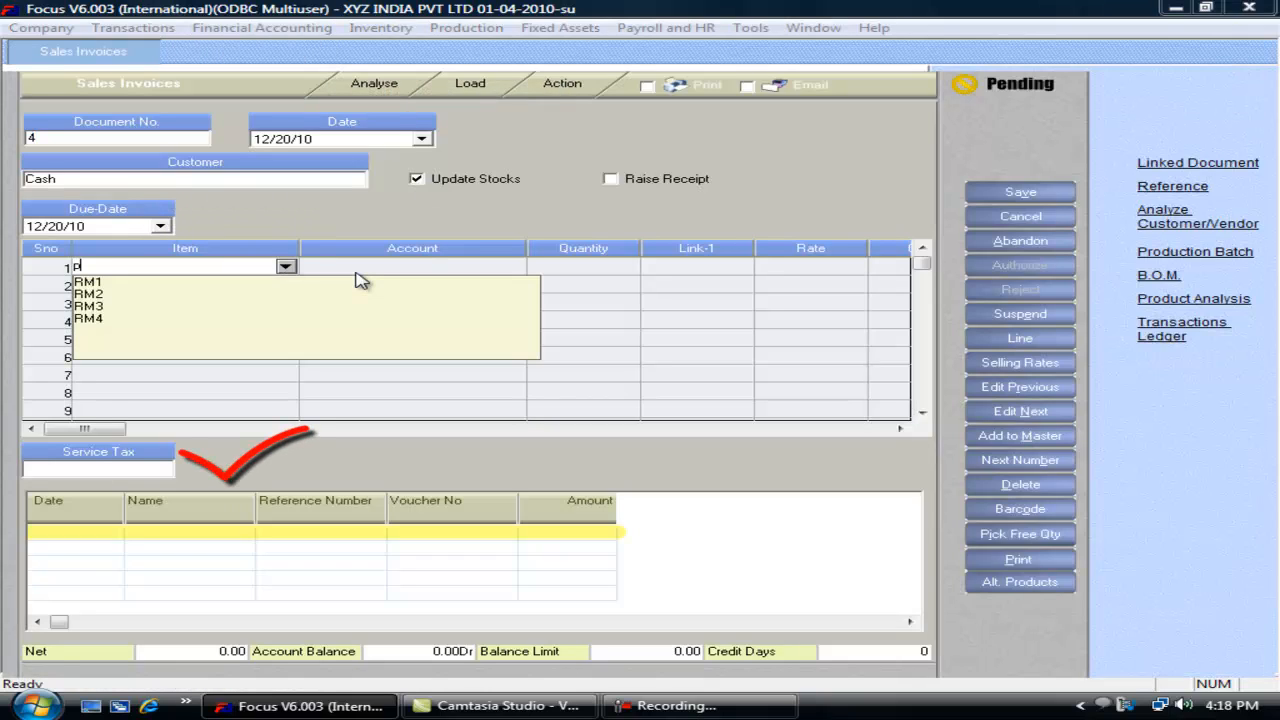
{"action": "key", "text": "Return"}
{"action": "key", "text": "Return"}
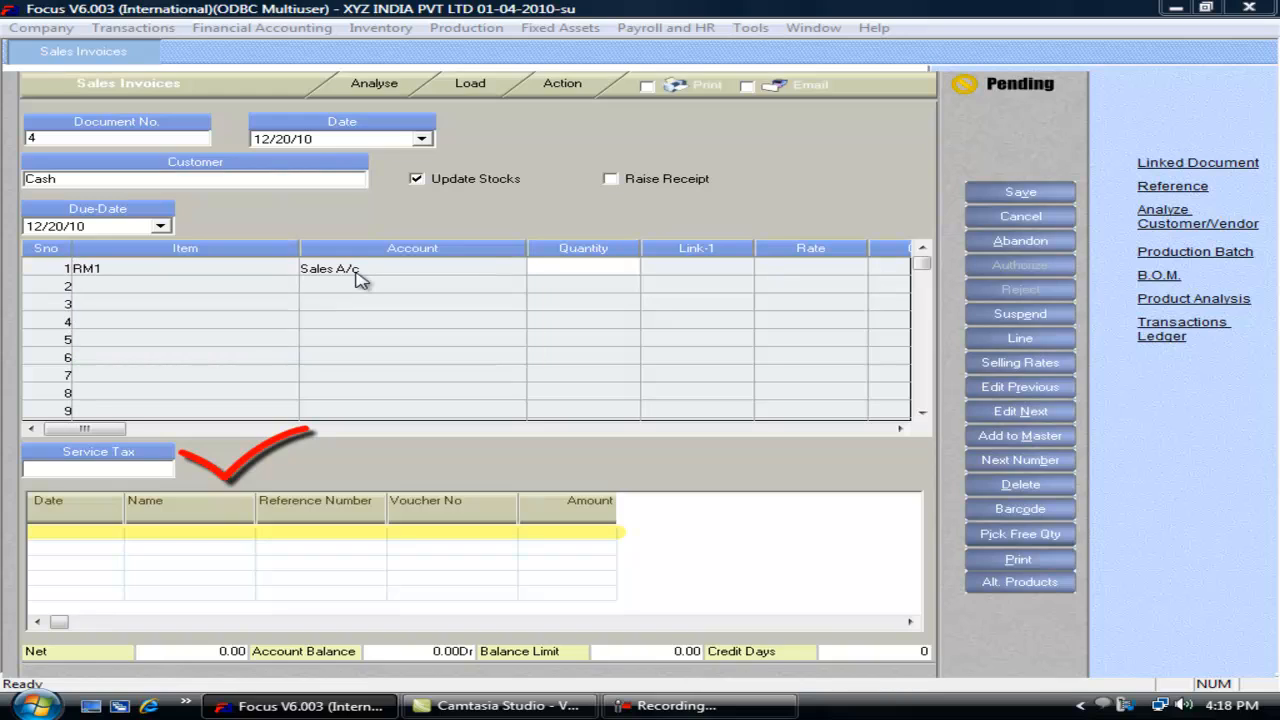
{"action": "key", "text": "Return"}
{"action": "key", "text": "Return"}
{"action": "key", "text": "Return"}
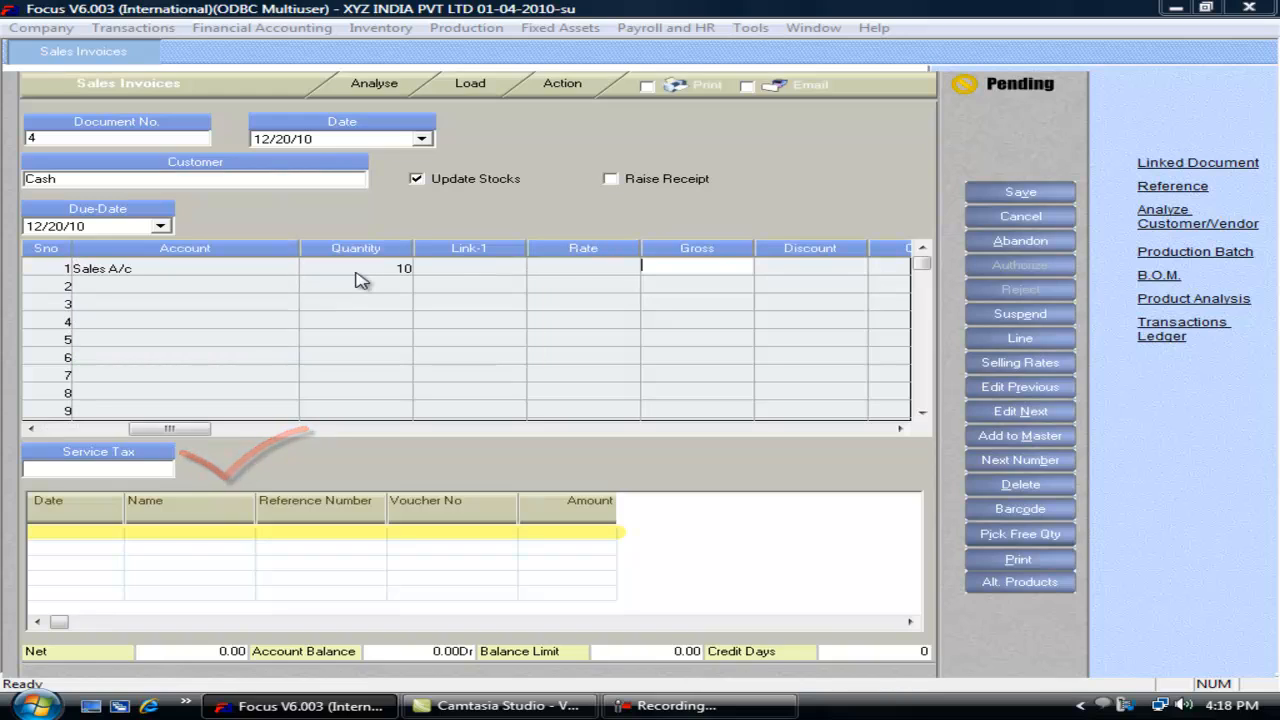
{"action": "left_click", "coordinate": [572, 268]}
{"action": "type", "text": "1,000"}
{"action": "key", "text": "Return"}
{"action": "key", "text": "Return"}
{"action": "key", "text": "Return"}
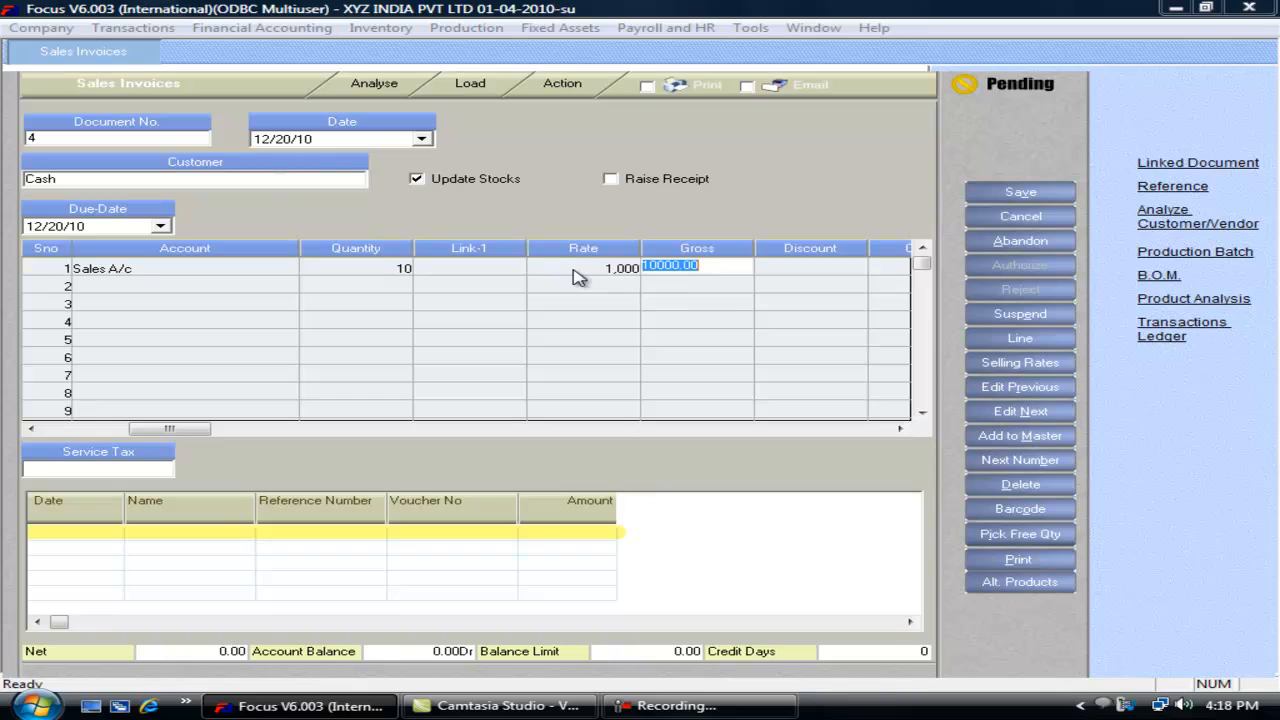
{"action": "key", "text": "Return"}
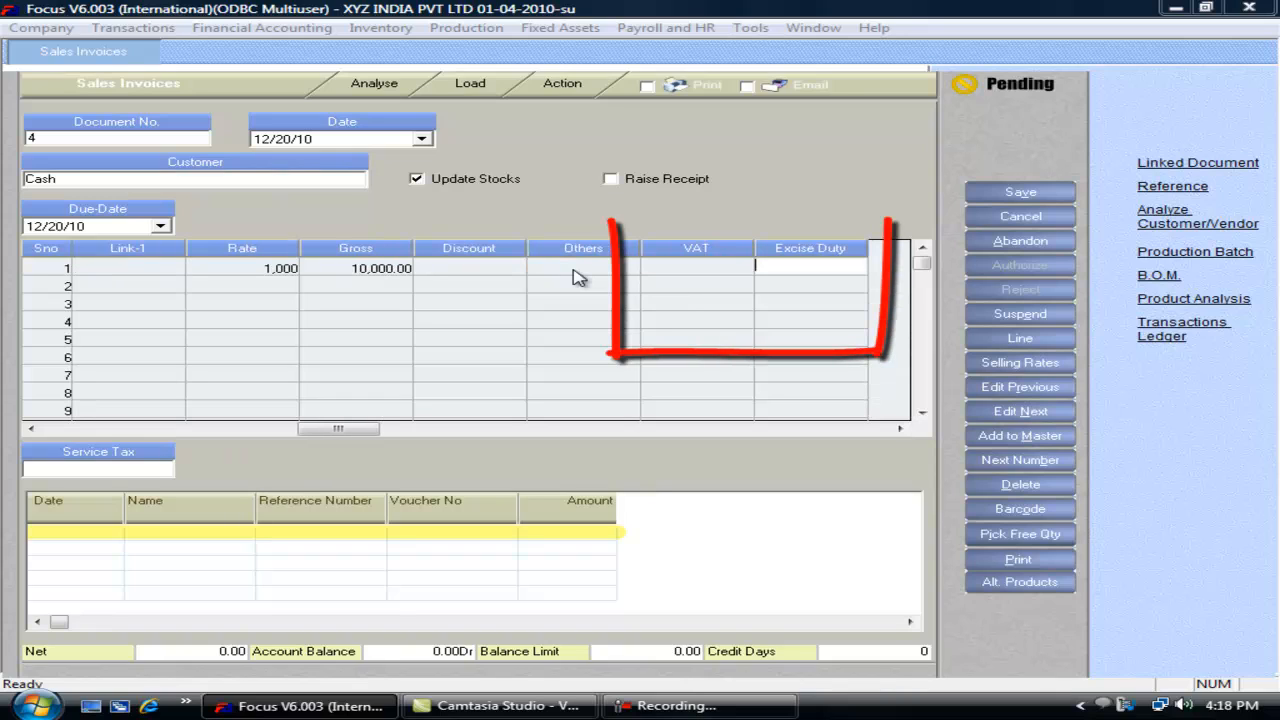
{"action": "key", "text": "Return"}
{"action": "key", "text": "Return"}
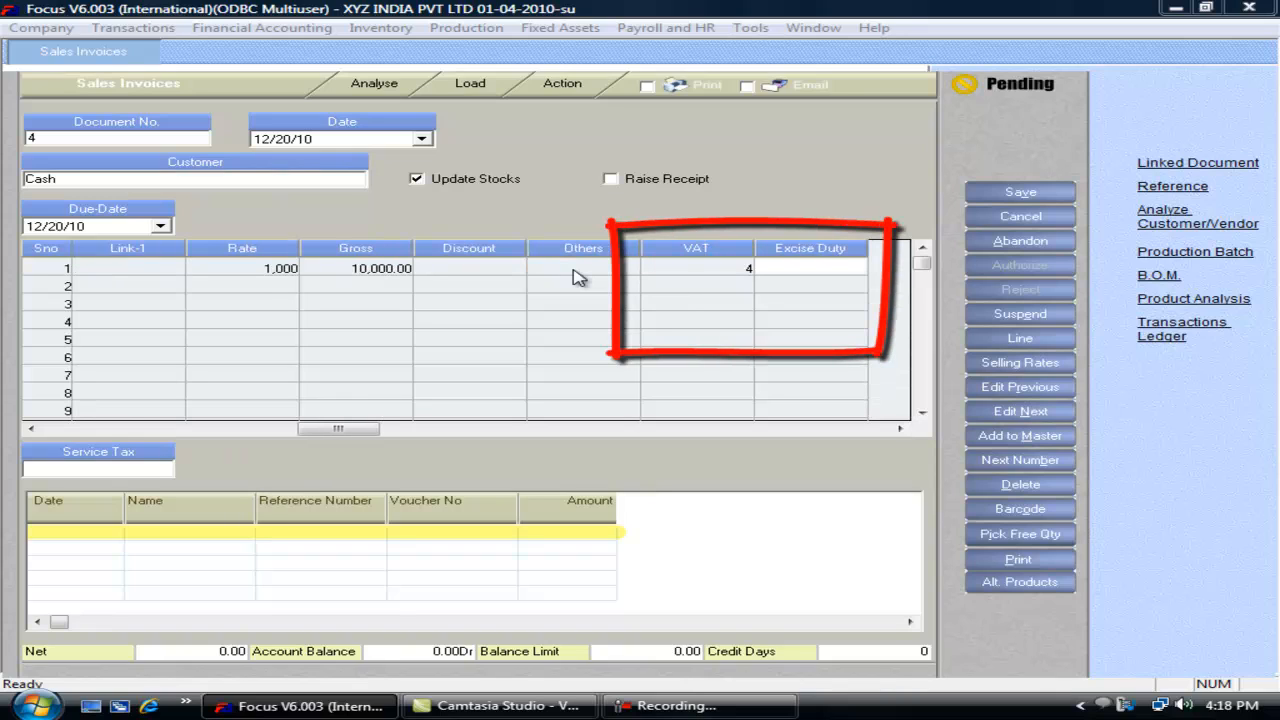
{"action": "left_click", "coordinate": [188, 652]}
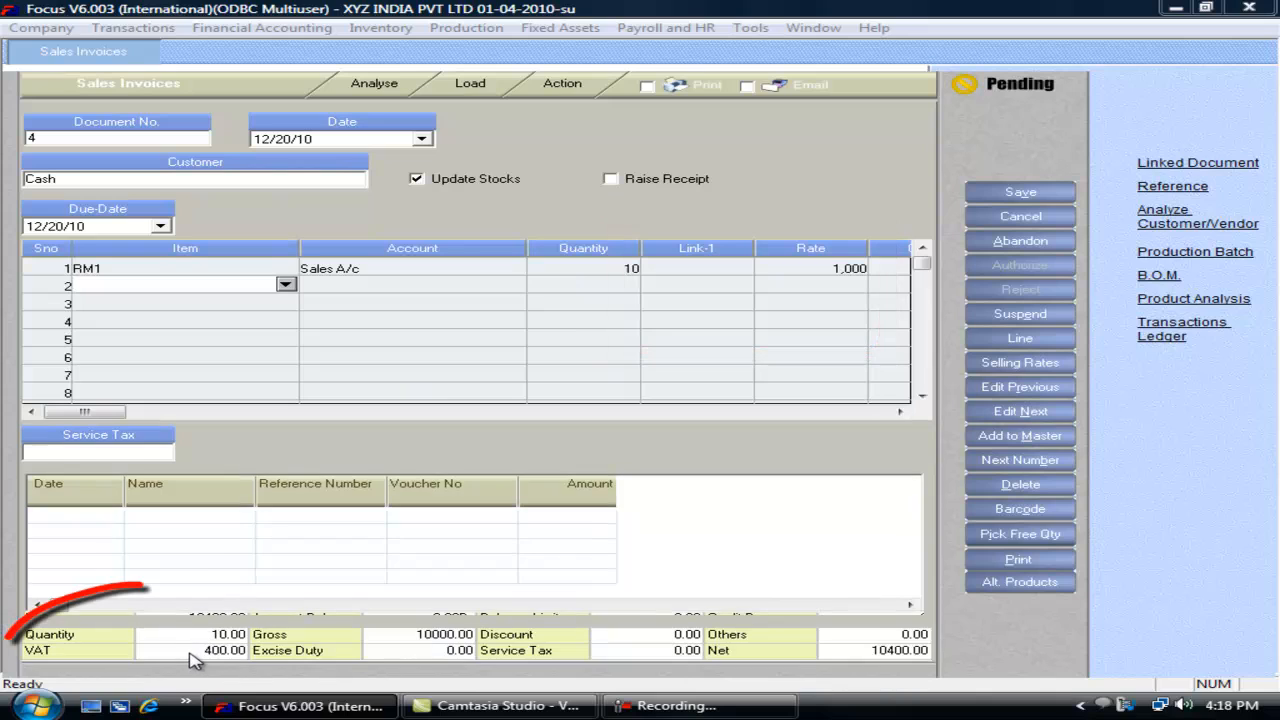
Step: Replace the line VAT with Service Tax 10, check the 11000 net, and discard the invoice
{"action": "key", "text": "shift+Tab"}
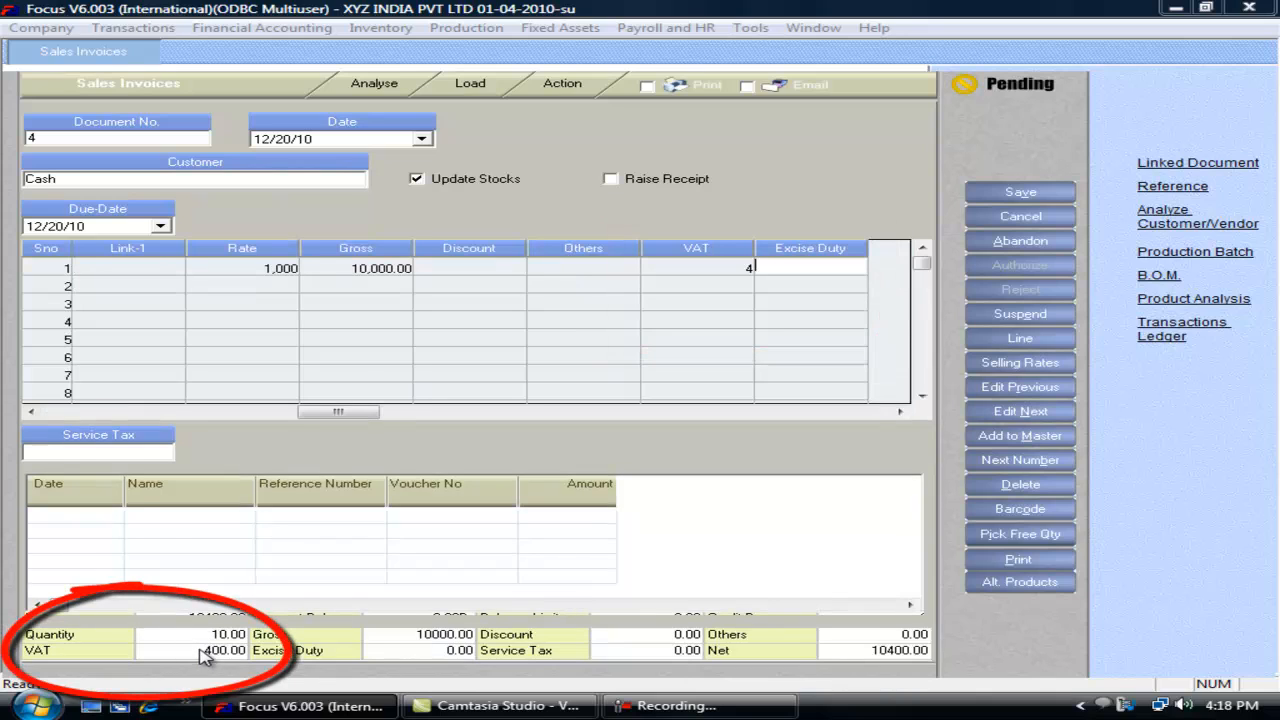
{"action": "left_click", "coordinate": [118, 452]}
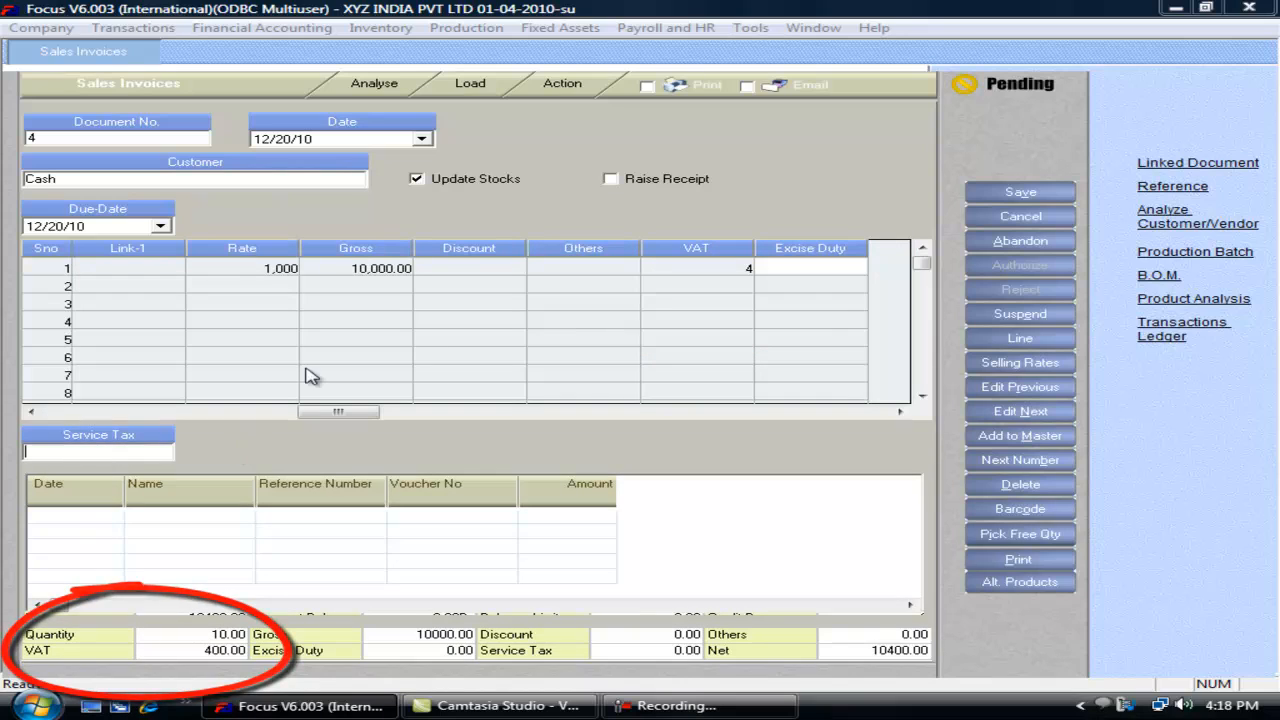
{"action": "left_click", "coordinate": [746, 264]}
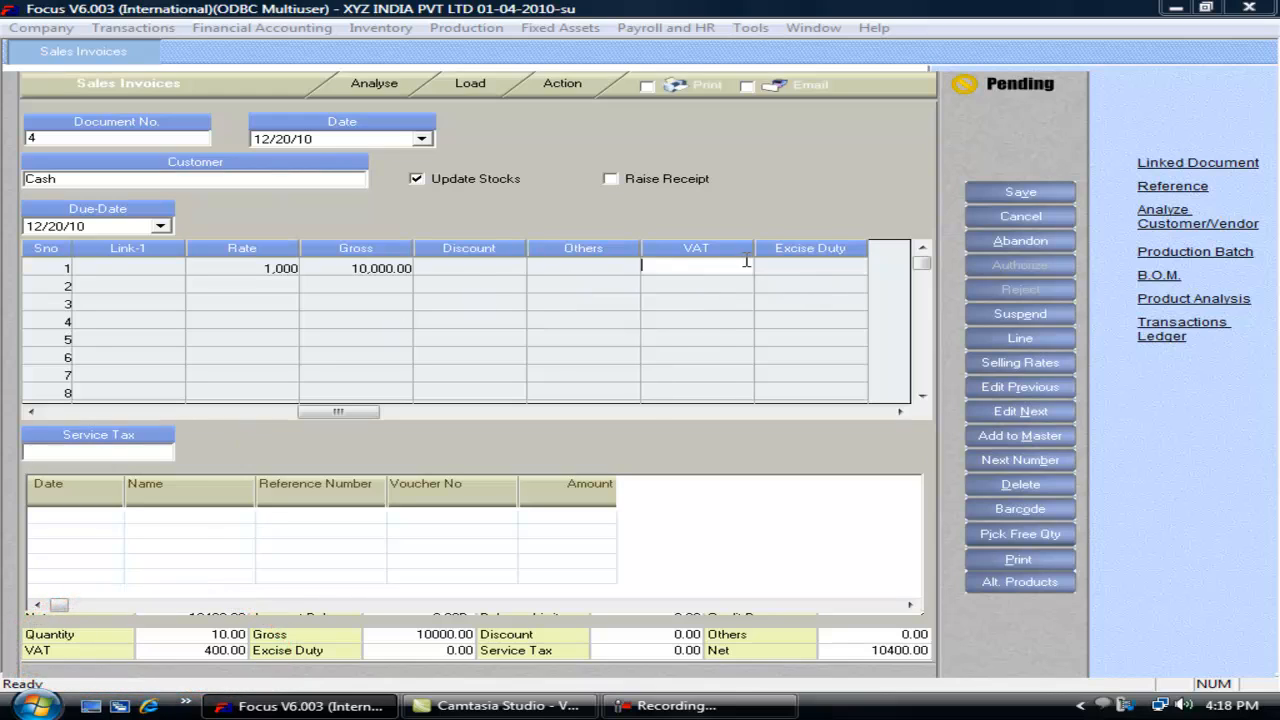
{"action": "key", "text": "Delete"}
{"action": "left_click", "coordinate": [128, 452]}
{"action": "type", "text": "10"}
{"action": "key", "text": "Tab"}
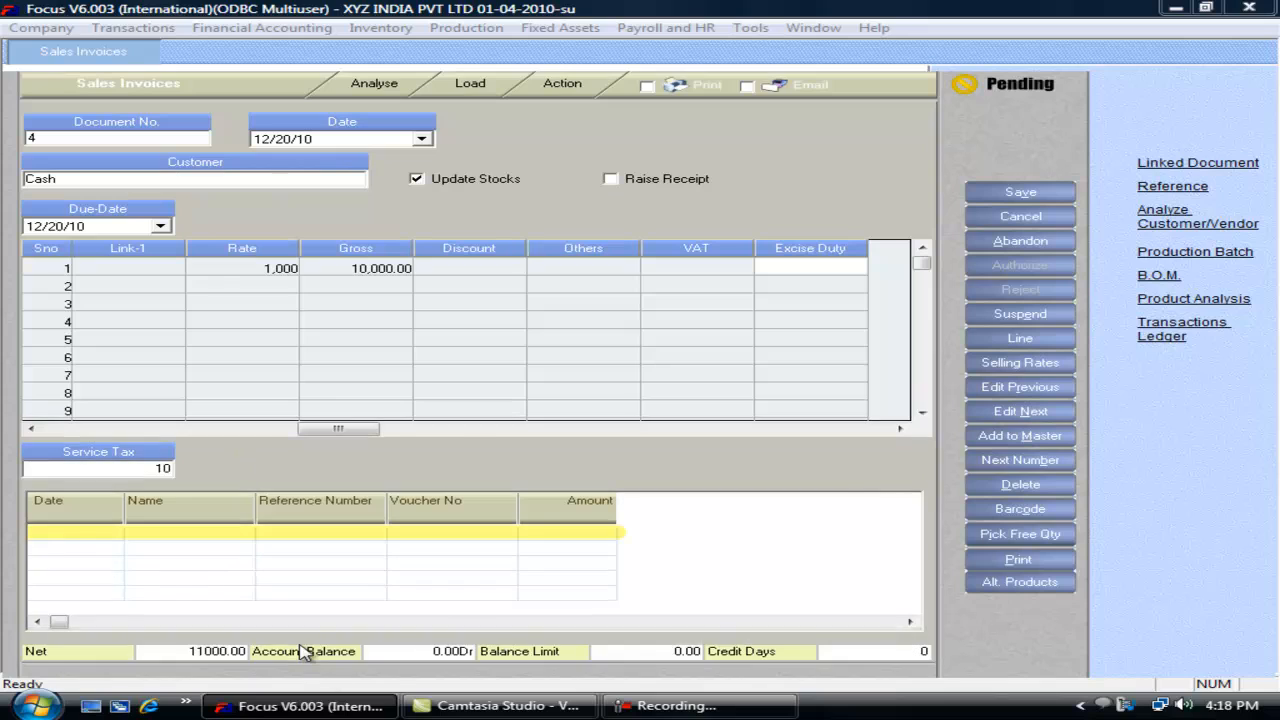
{"action": "left_click", "coordinate": [294, 655]}
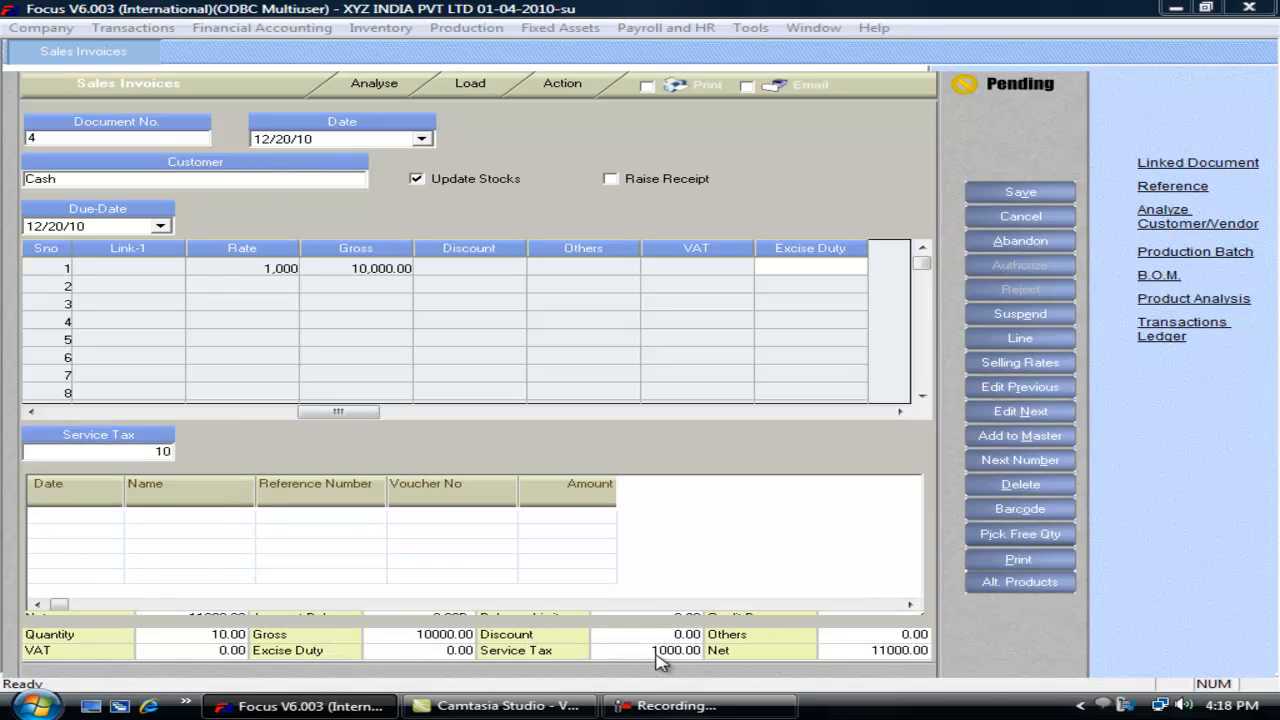
{"action": "left_click", "coordinate": [878, 660]}
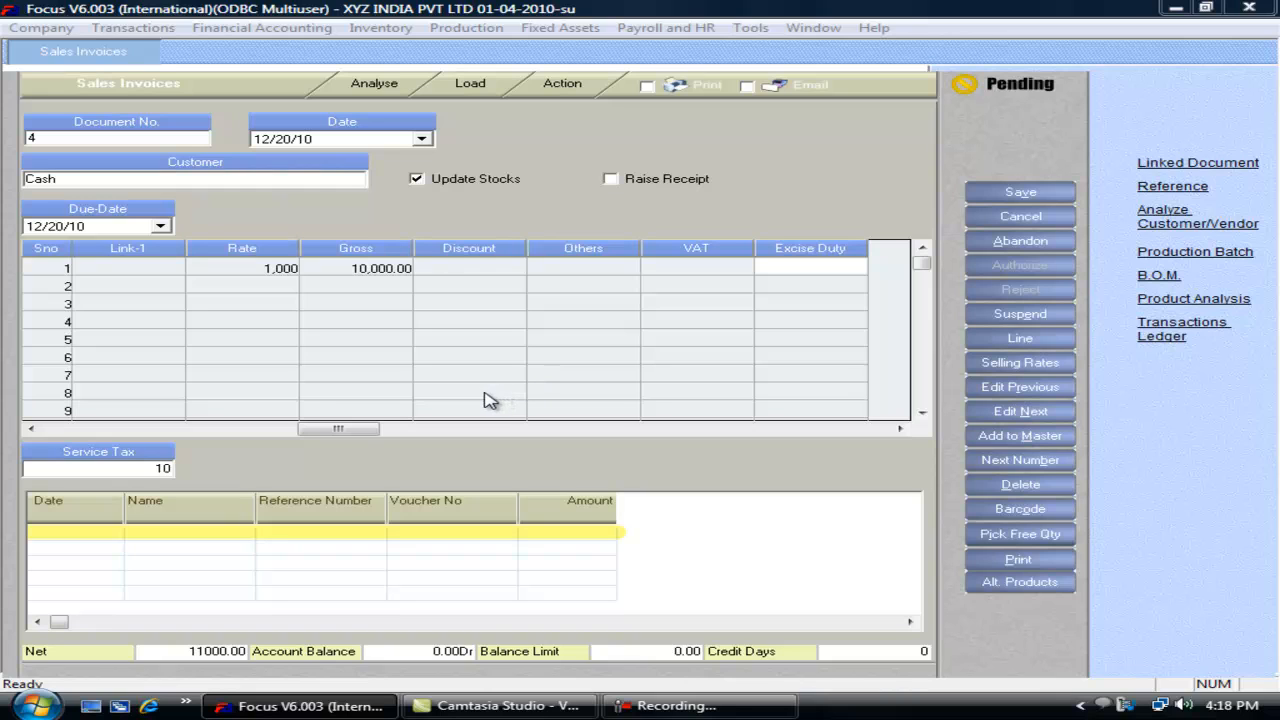
{"action": "key", "text": "Escape"}
{"action": "key", "text": "Return"}
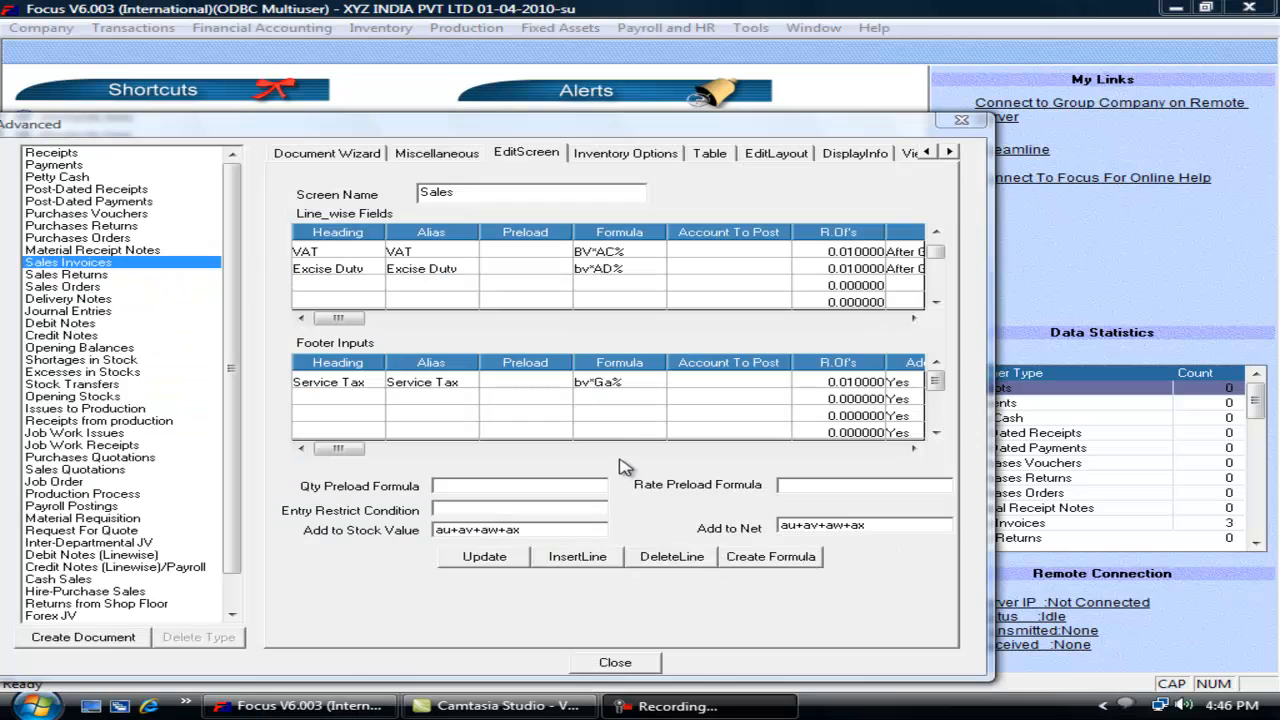
Step: Add a Length line field with round-off 0.01, positioned Before Quantity
{"action": "left_click", "coordinate": [540, 381]}
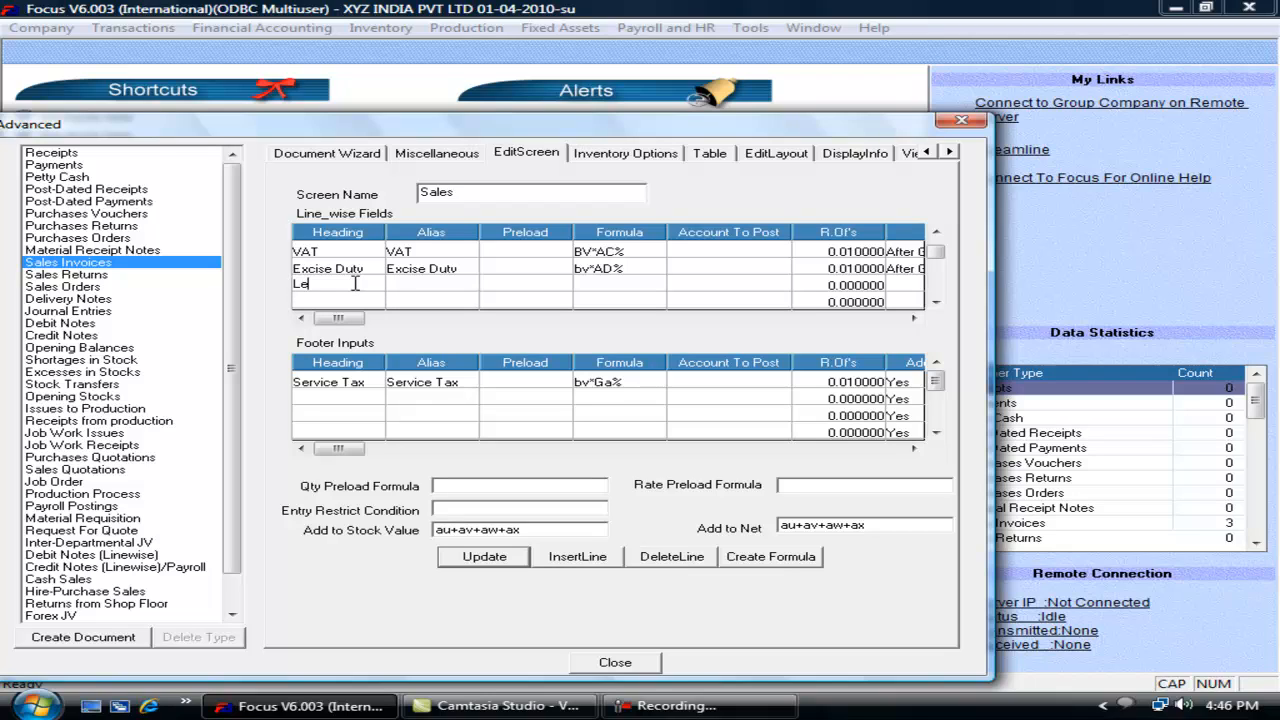
{"action": "left_click", "coordinate": [355, 284]}
{"action": "type", "text": "Length"}
{"action": "key", "text": "Tab"}
{"action": "type", "text": "Length"}
{"action": "key", "text": "Tab"}
{"action": "key", "text": "Tab"}
{"action": "key", "text": "Tab"}
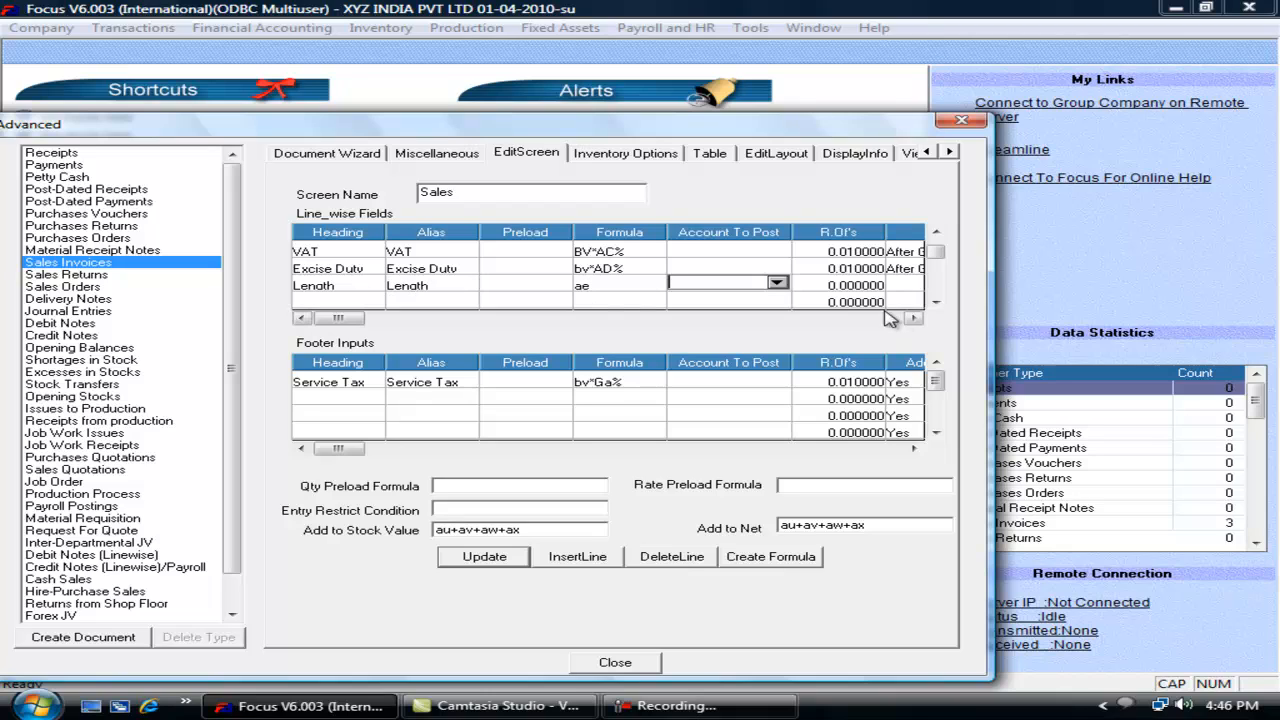
{"action": "key", "text": "Tab"}
{"action": "type", "text": "0.01"}
{"action": "key", "text": "Tab"}
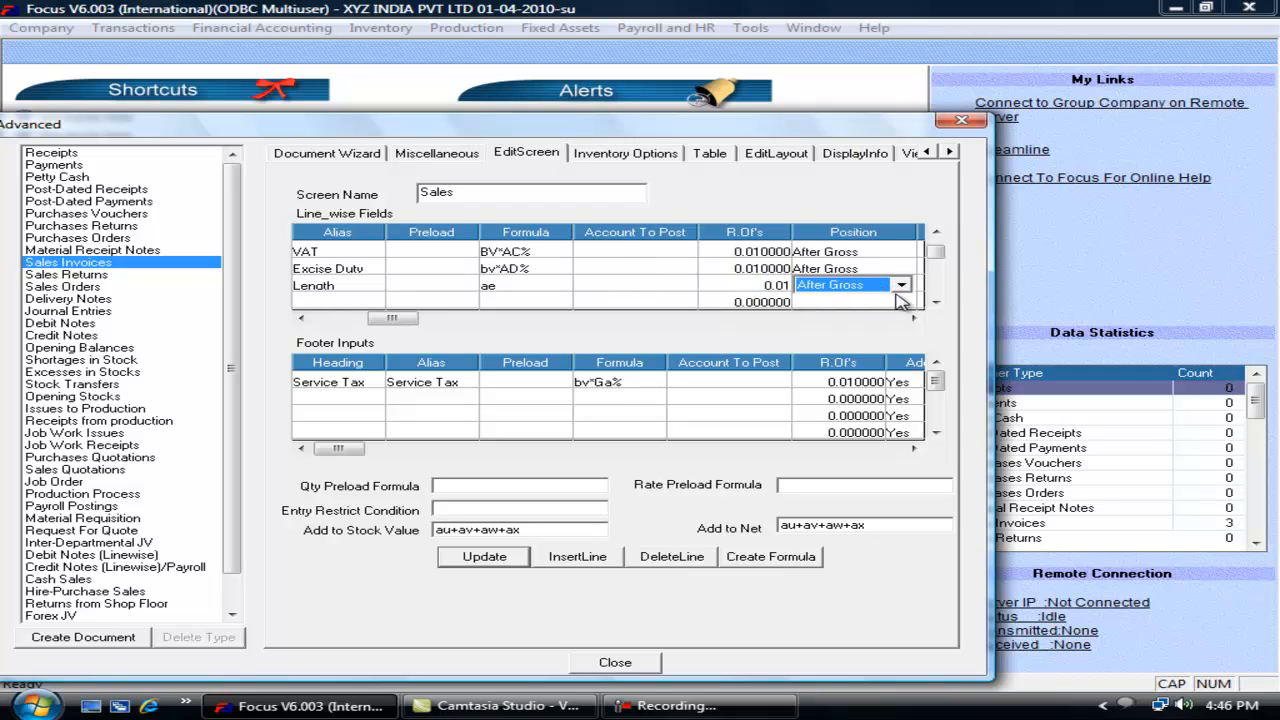
{"action": "left_click", "coordinate": [901, 285]}
{"action": "left_click", "coordinate": [878, 306]}
Step: Add a Breadth line field with round-off 0.01
{"action": "key", "text": "Tab"}
{"action": "key", "text": "Tab"}
{"action": "key", "text": "Tab"}
{"action": "key", "text": "Tab"}
{"action": "key", "text": "Tab"}
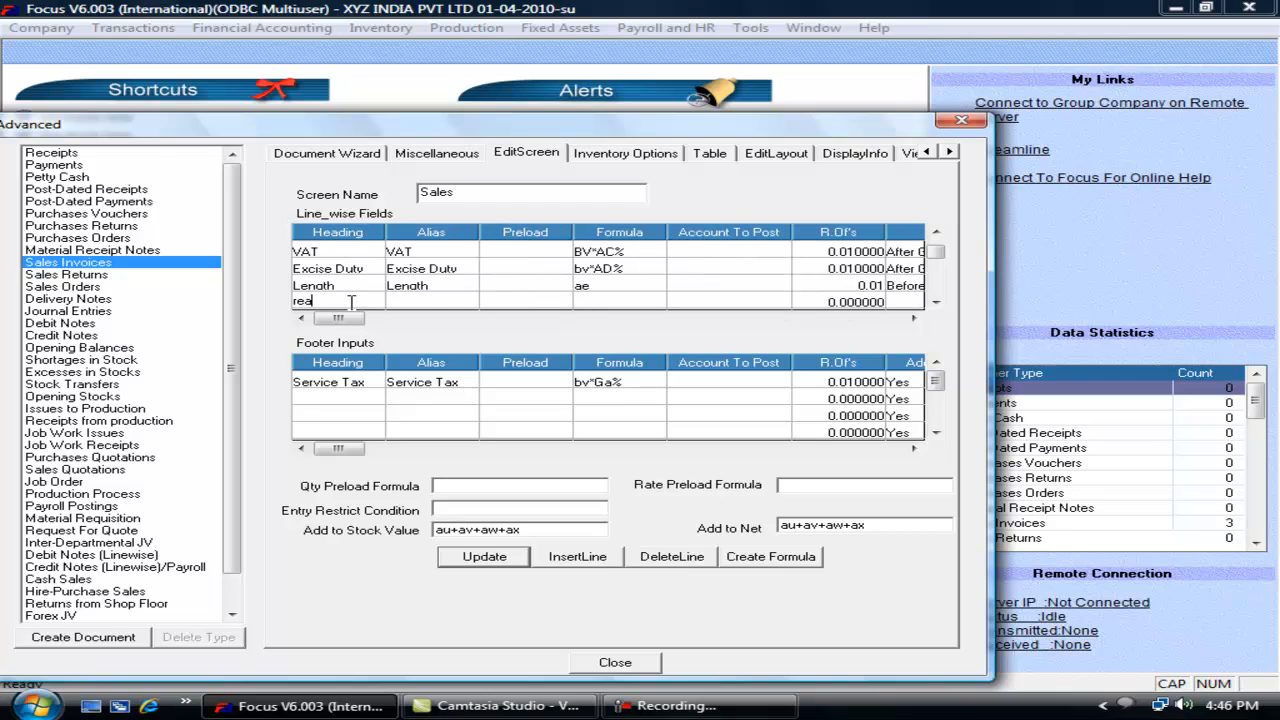
{"action": "key", "text": "BackSpace"}
{"action": "key", "text": "BackSpace"}
{"action": "key", "text": "Tab"}
{"action": "type", "text": "Breadth"}
{"action": "key", "text": "Tab"}
{"action": "key", "text": "Tab"}
{"action": "key", "text": "Tab"}
{"action": "key", "text": "Tab"}
{"action": "type", "text": "0.01"}
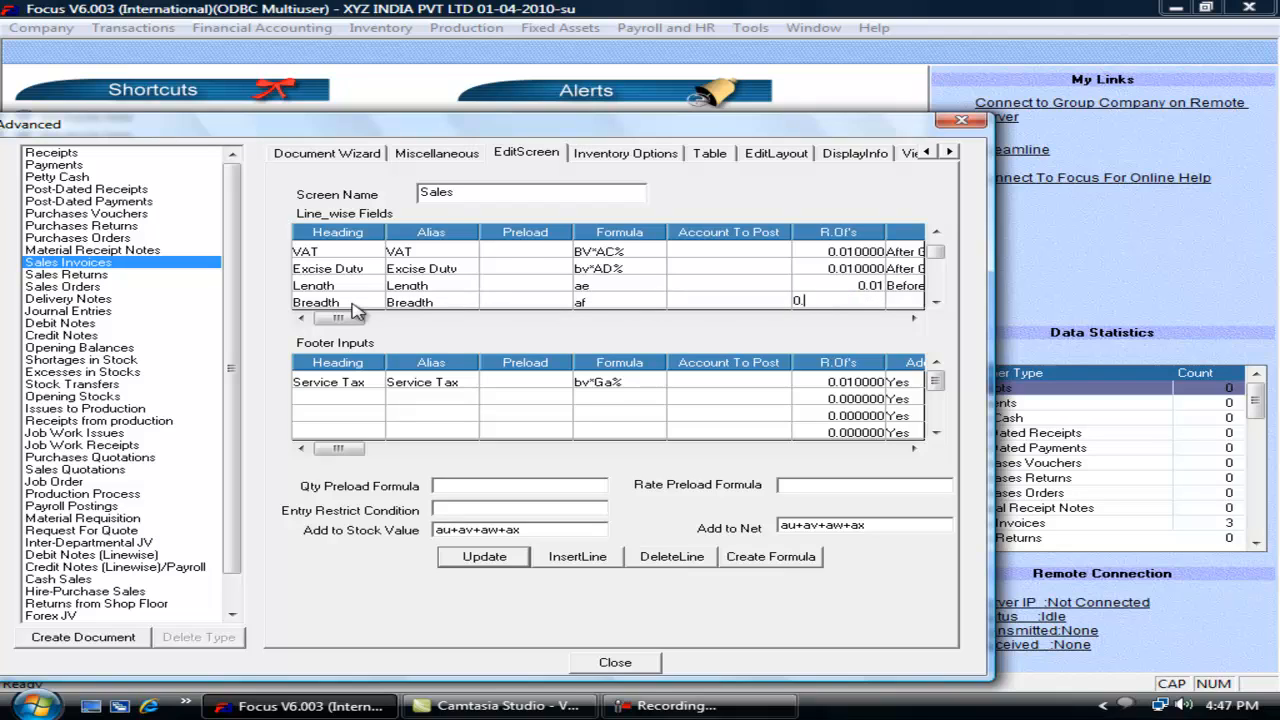
{"action": "key", "text": "Tab"}
{"action": "key", "text": "Tab"}
{"action": "key", "text": "Tab"}
{"action": "key", "text": "Tab"}
{"action": "key", "text": "Tab"}
{"action": "key", "text": "Tab"}
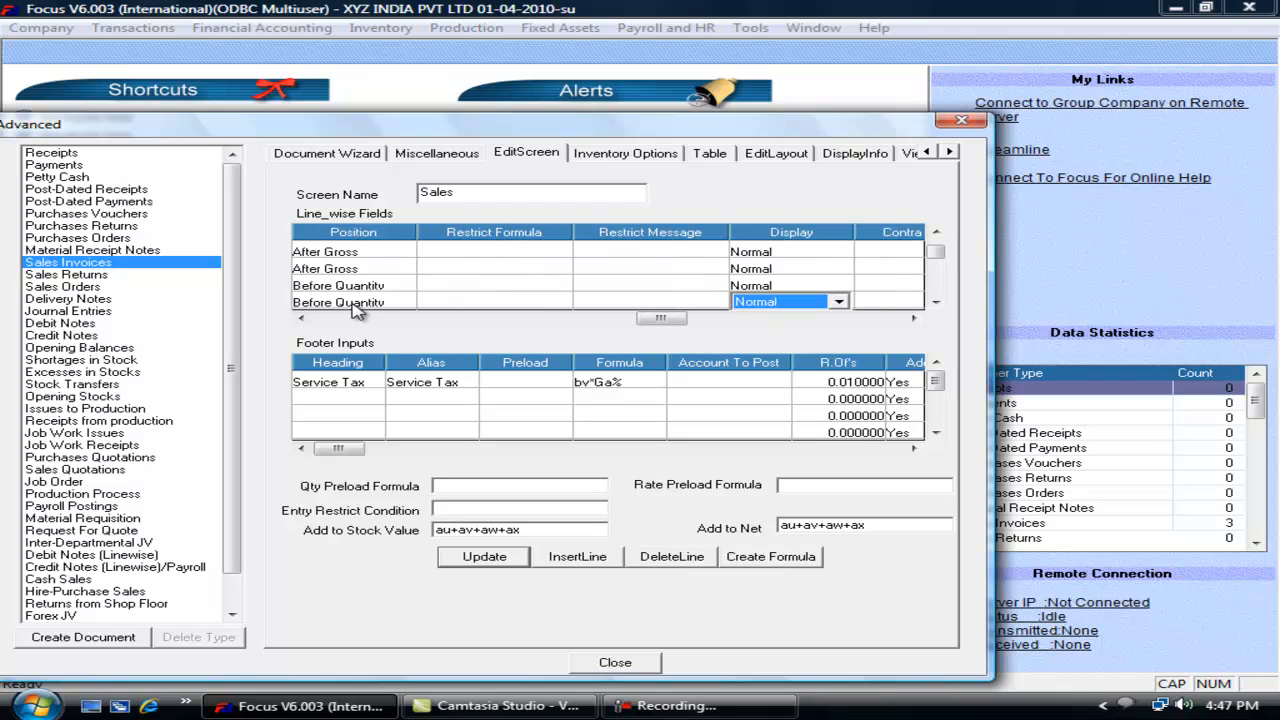
Step: Set the quantity Preload Formula to ae*af, update, and close the settings
{"action": "left_click", "coordinate": [449, 485]}
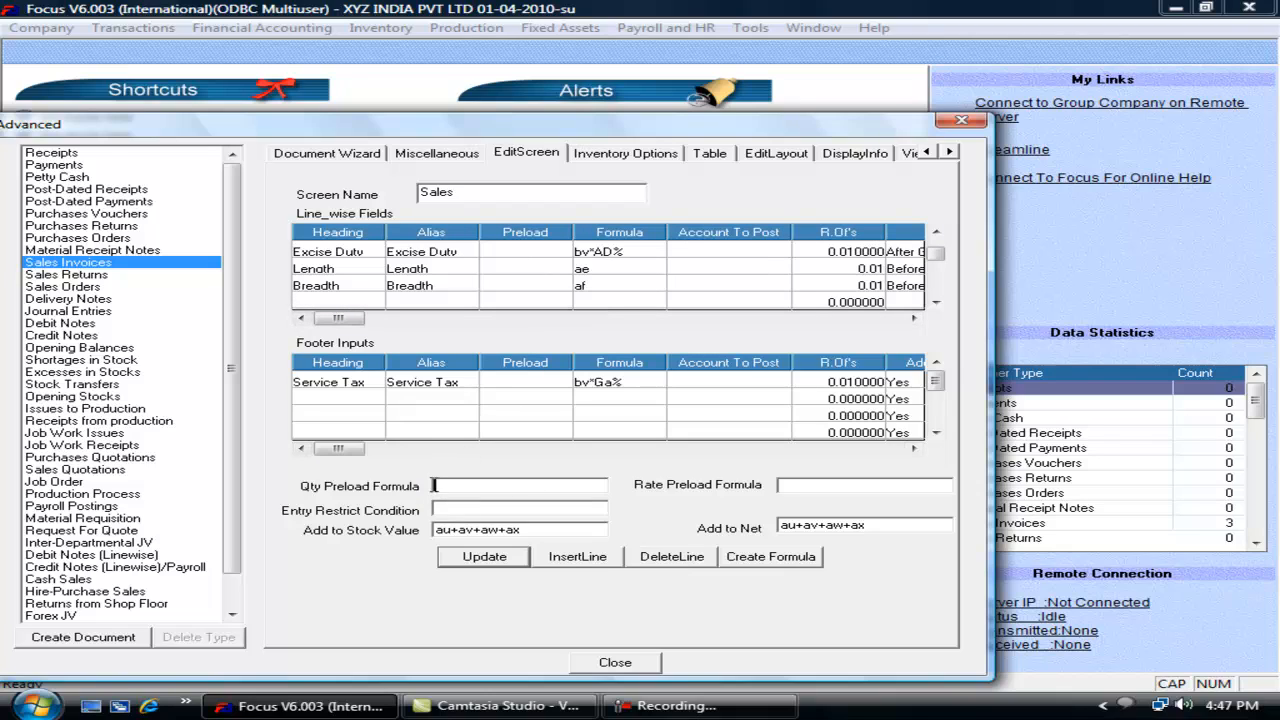
{"action": "type", "text": "ae"}
{"action": "left_click", "coordinate": [485, 560]}
{"action": "left_click", "coordinate": [638, 666]}
Step: Start a new Sales Invoice with item FG1, entering Length 10 and 100 on row 1
{"action": "left_click", "coordinate": [131, 30]}
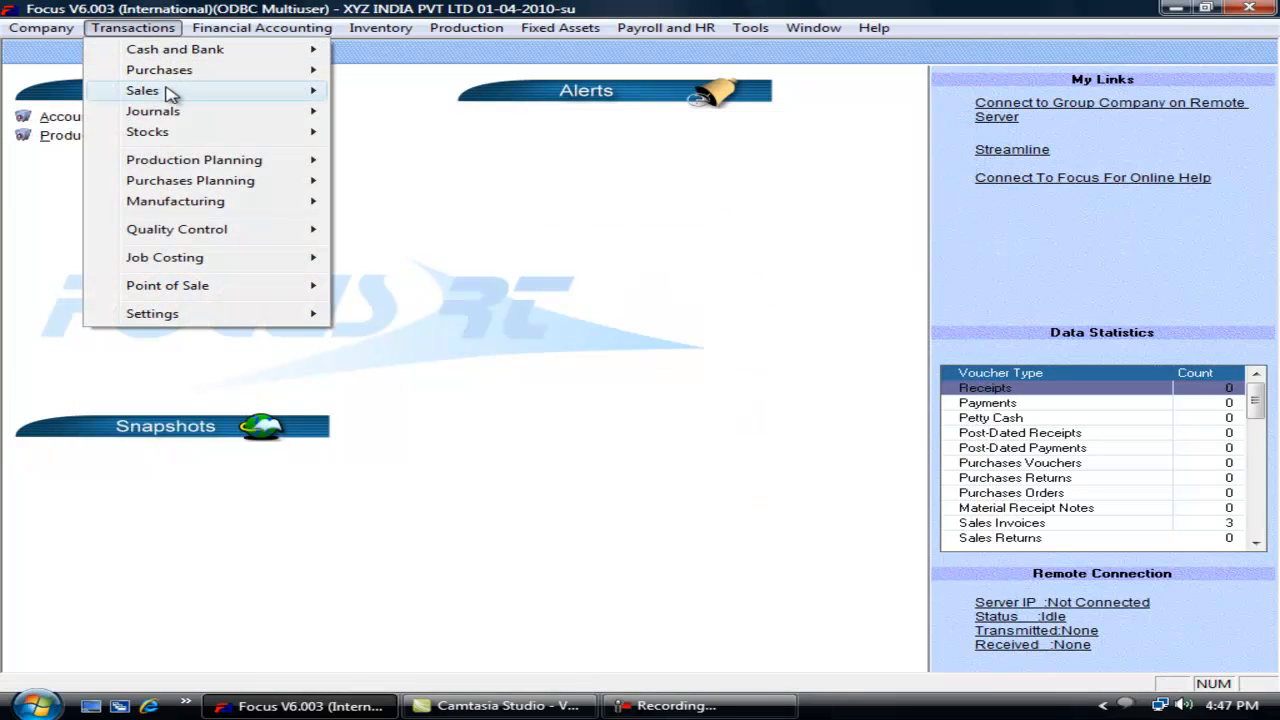
{"action": "mouse_move", "coordinate": [200, 90]}
{"action": "left_click", "coordinate": [400, 91]}
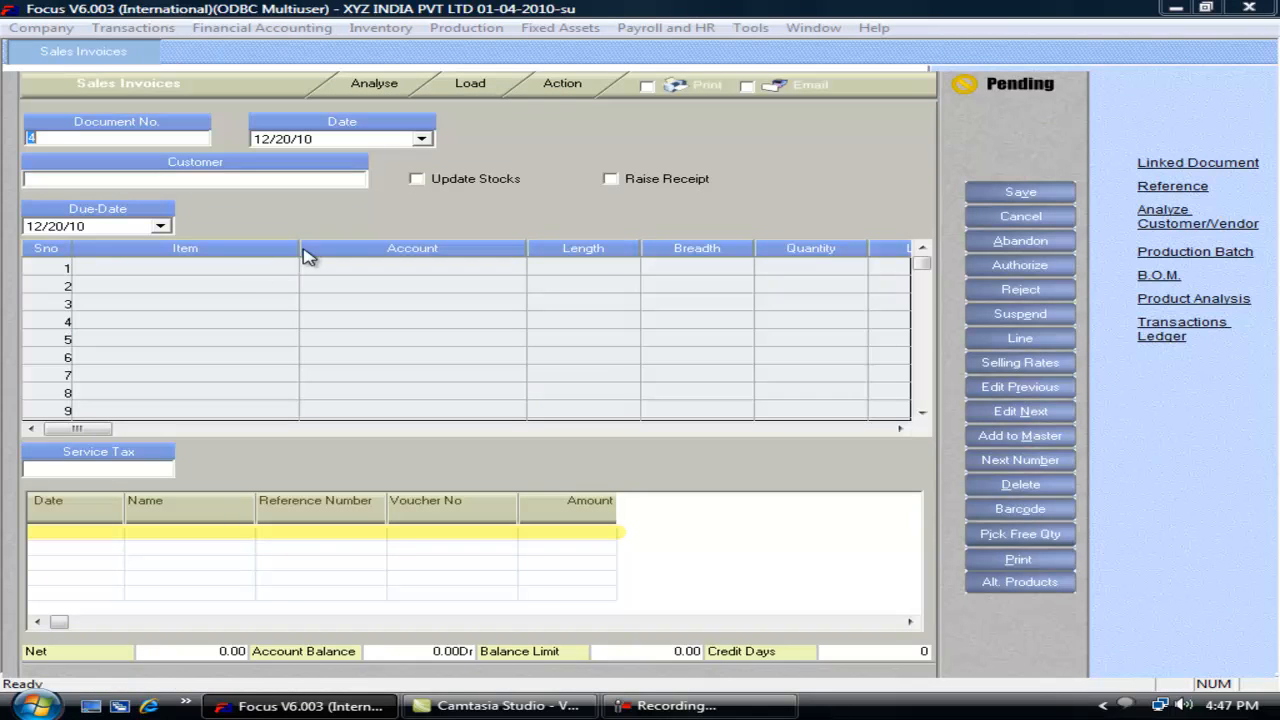
{"action": "left_click", "coordinate": [207, 272]}
{"action": "type", "text": "s"}
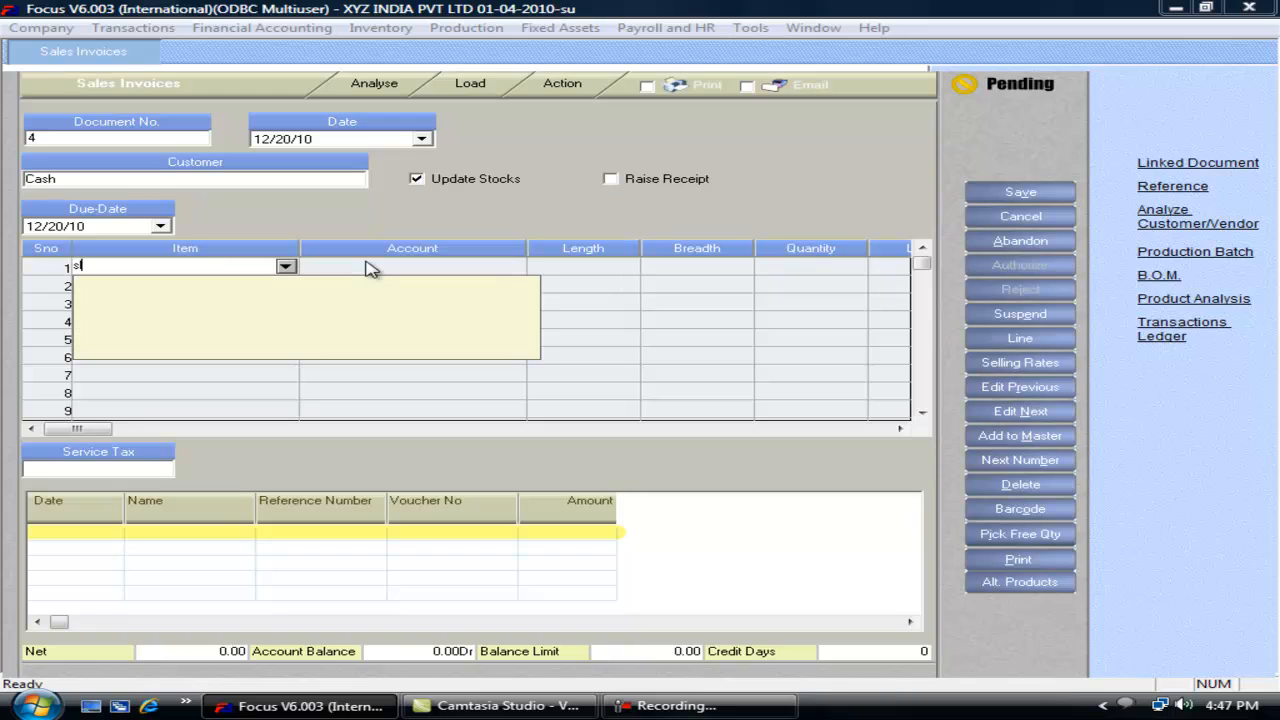
{"action": "key", "text": "BackSpace"}
{"action": "key", "text": "Down"}
{"action": "key", "text": "Down"}
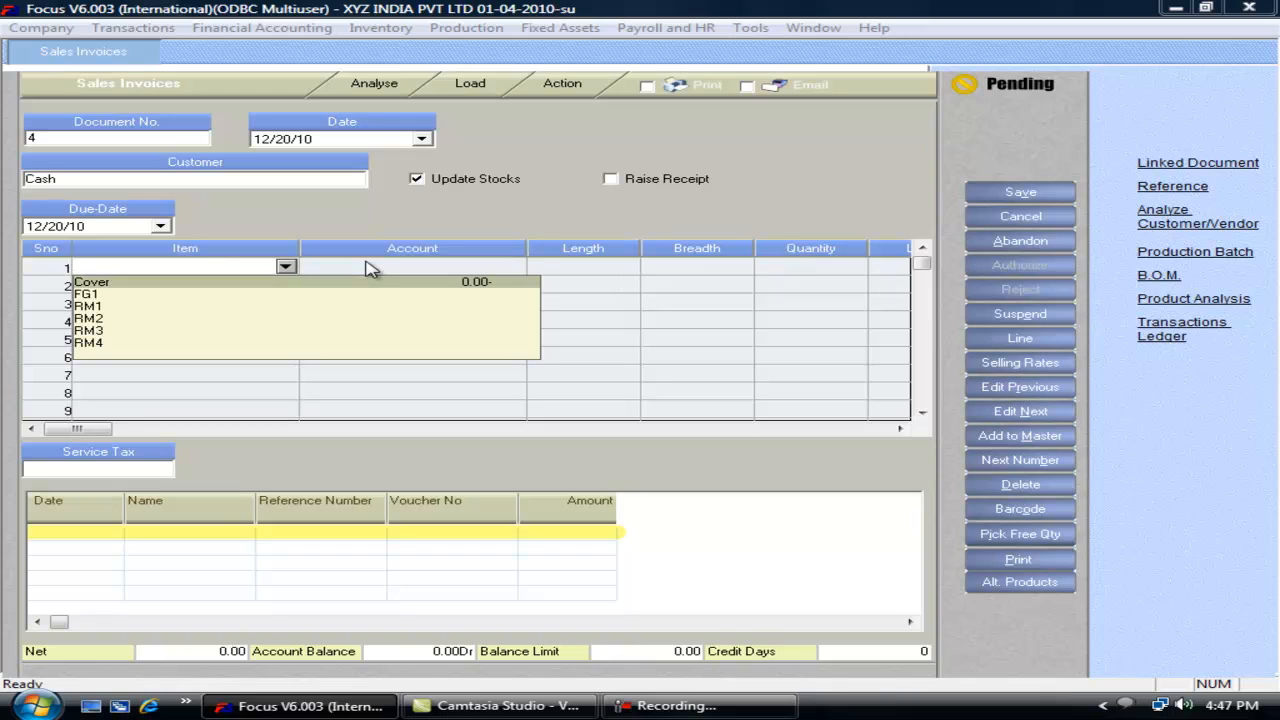
{"action": "key", "text": "Return"}
{"action": "key", "text": "Return"}
{"action": "key", "text": "Return"}
{"action": "key", "text": "shift+Tab"}
{"action": "type", "text": "10"}
{"action": "key", "text": "Return"}
{"action": "type", "text": "100"}
{"action": "key", "text": "Return"}
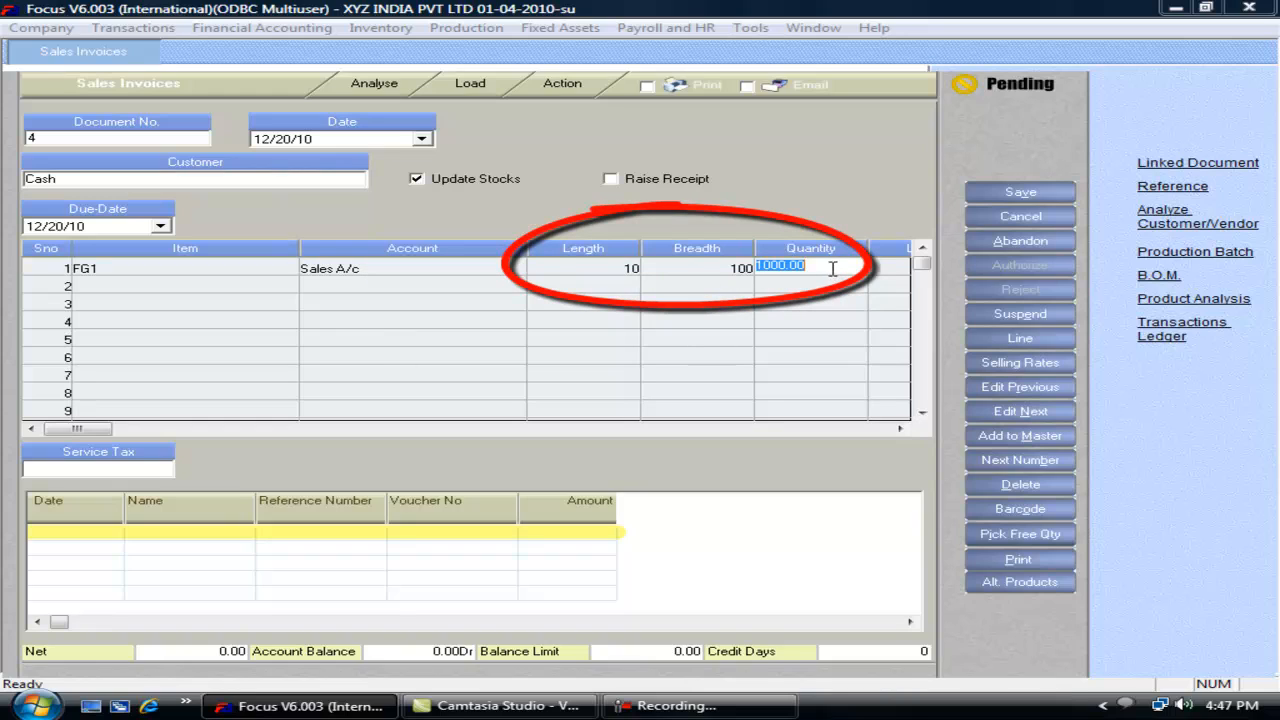
{"action": "left_click", "coordinate": [624, 270]}
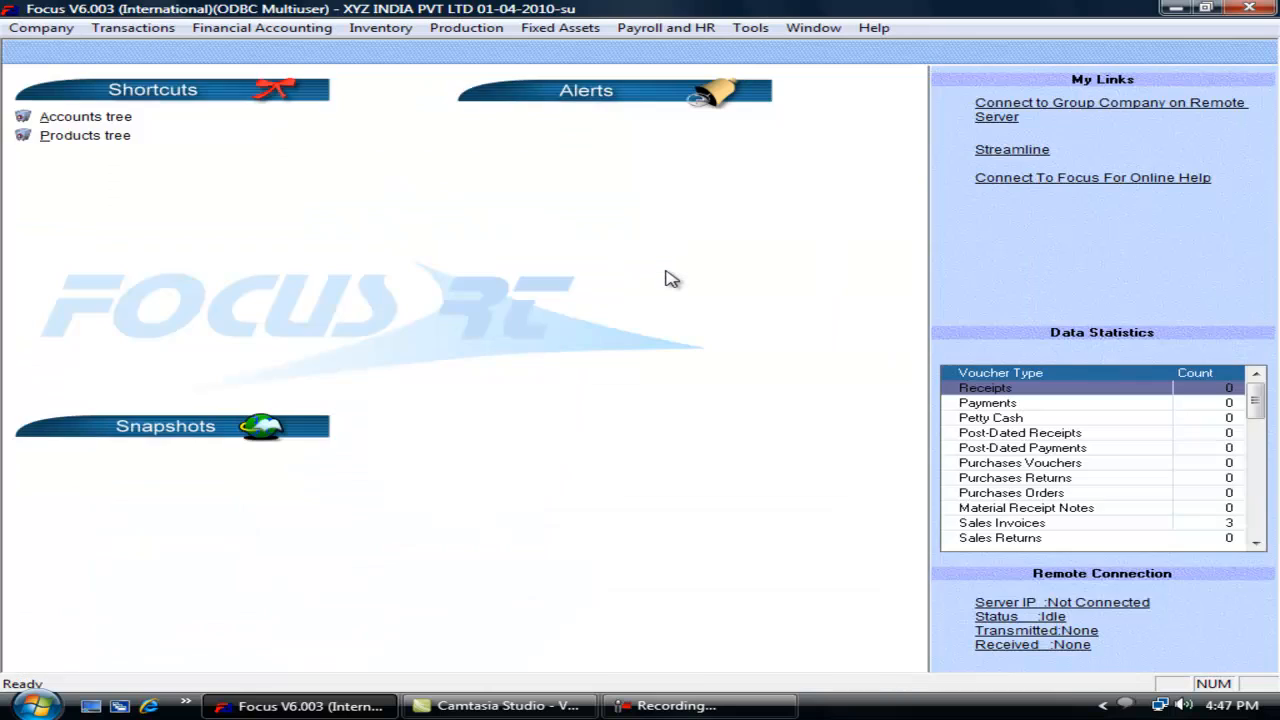
Step: In a fresh invoice, enter FG1 with Length 10 and Breadth 50 for Quantity 500, then discard it
{"action": "key", "text": "alt+t"}
{"action": "mouse_move", "coordinate": [250, 100]}
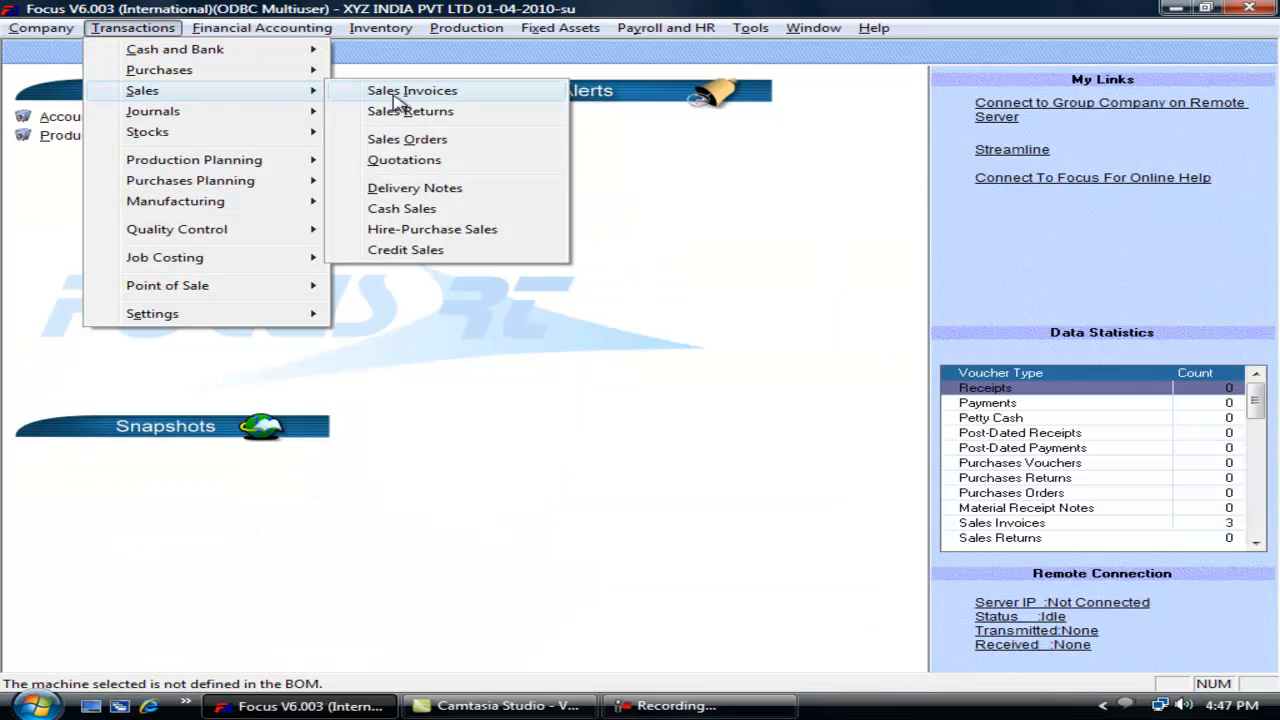
{"action": "left_click", "coordinate": [397, 92]}
{"action": "left_click", "coordinate": [246, 266]}
{"action": "type", "text": "f"}
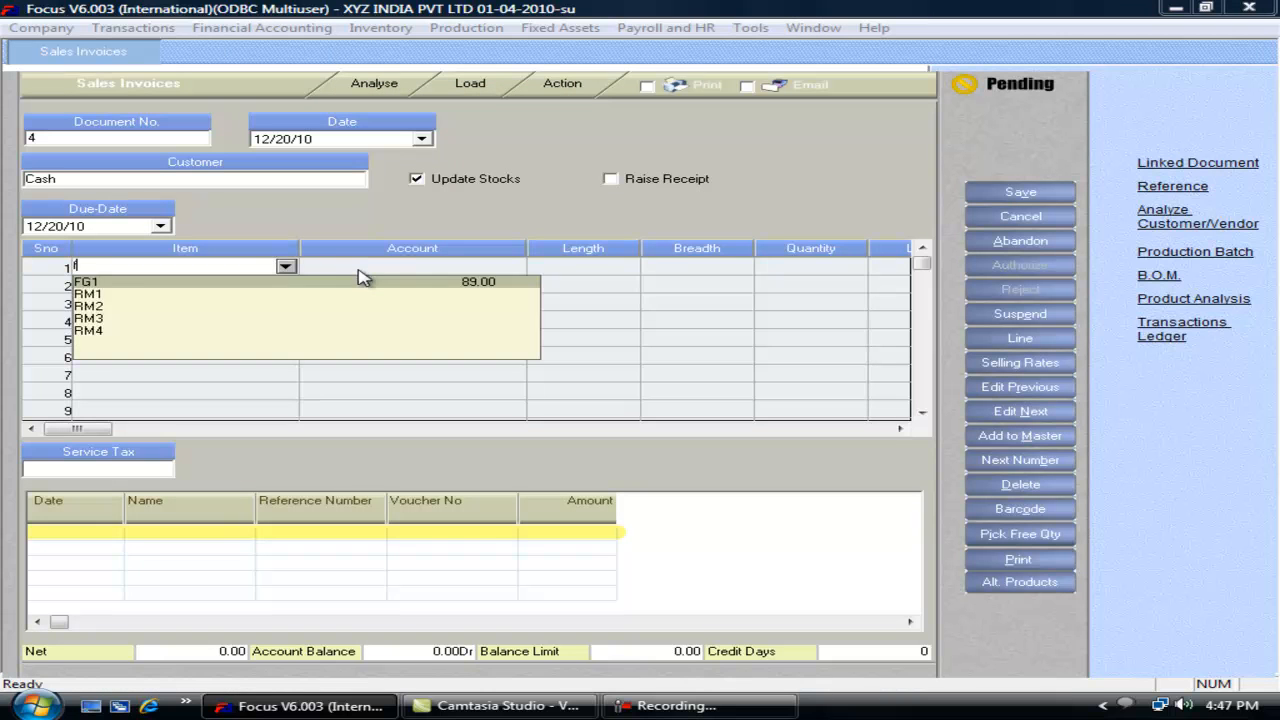
{"action": "left_click", "coordinate": [362, 280]}
{"action": "key", "text": "Return"}
{"action": "type", "text": "10"}
{"action": "key", "text": "Return"}
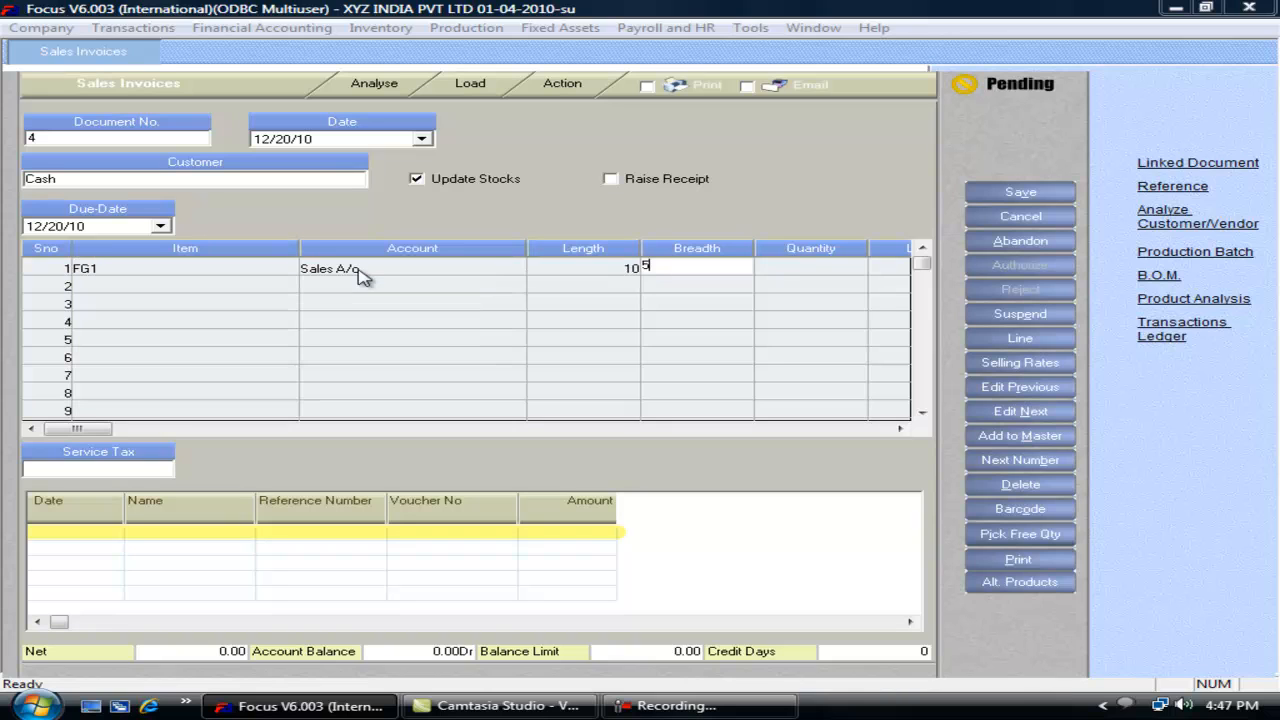
{"action": "type", "text": "50"}
{"action": "key", "text": "Return"}
{"action": "key", "text": "Return"}
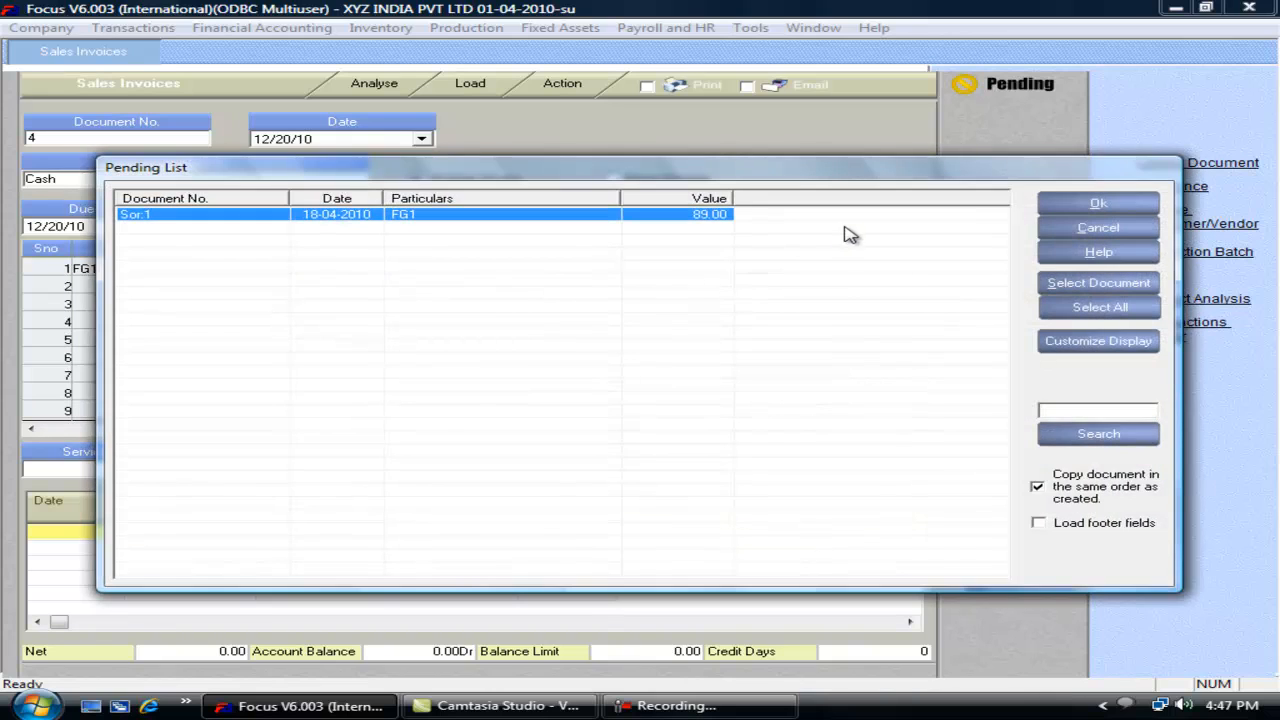
{"action": "key", "text": "Escape"}
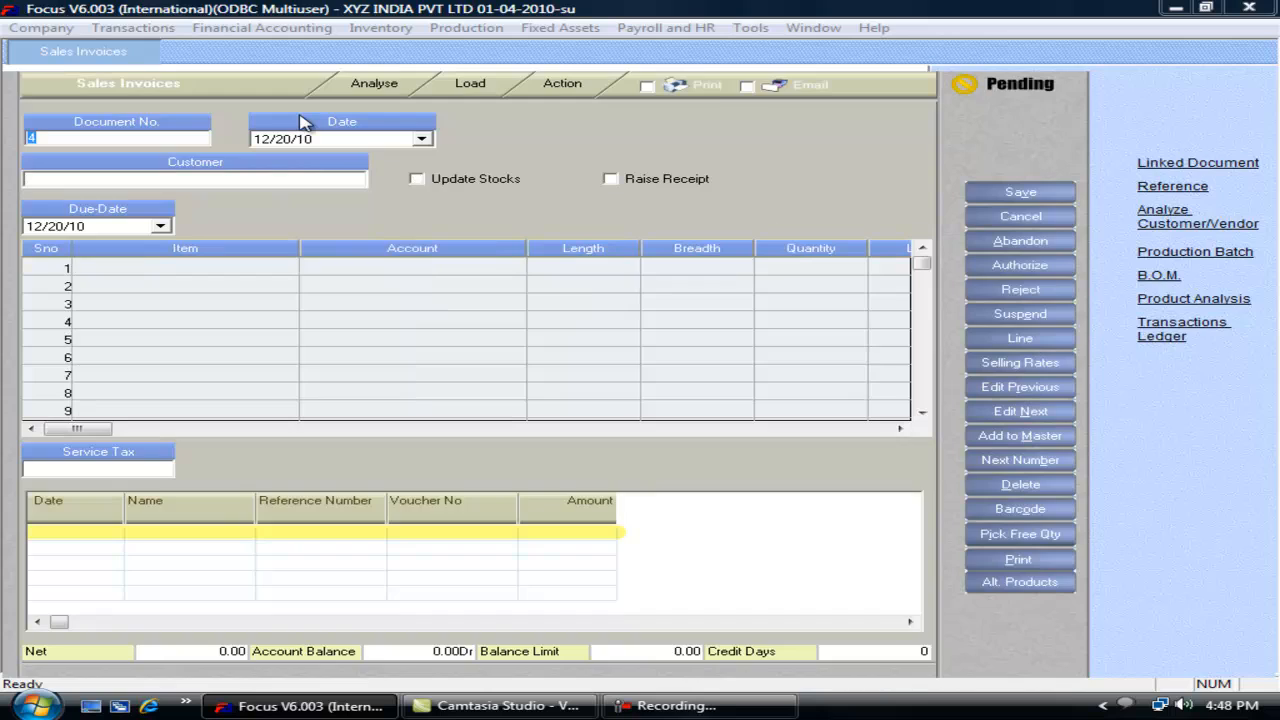
{"action": "key", "text": "Escape"}
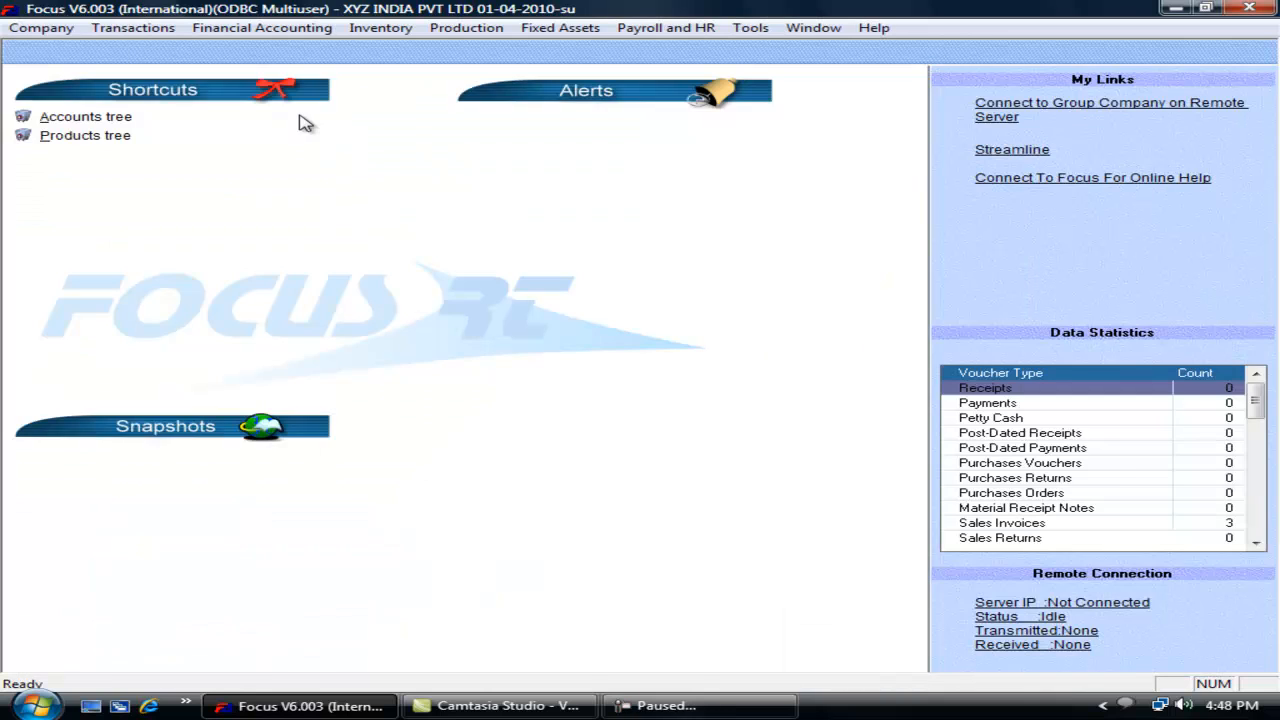
Step: Open the Voucher Wizard for Sales Invoices from the transaction settings
{"action": "key", "text": "alt+t"}
{"action": "key", "text": "Up"}
{"action": "key", "text": "Right"}
{"action": "key", "text": "Return"}
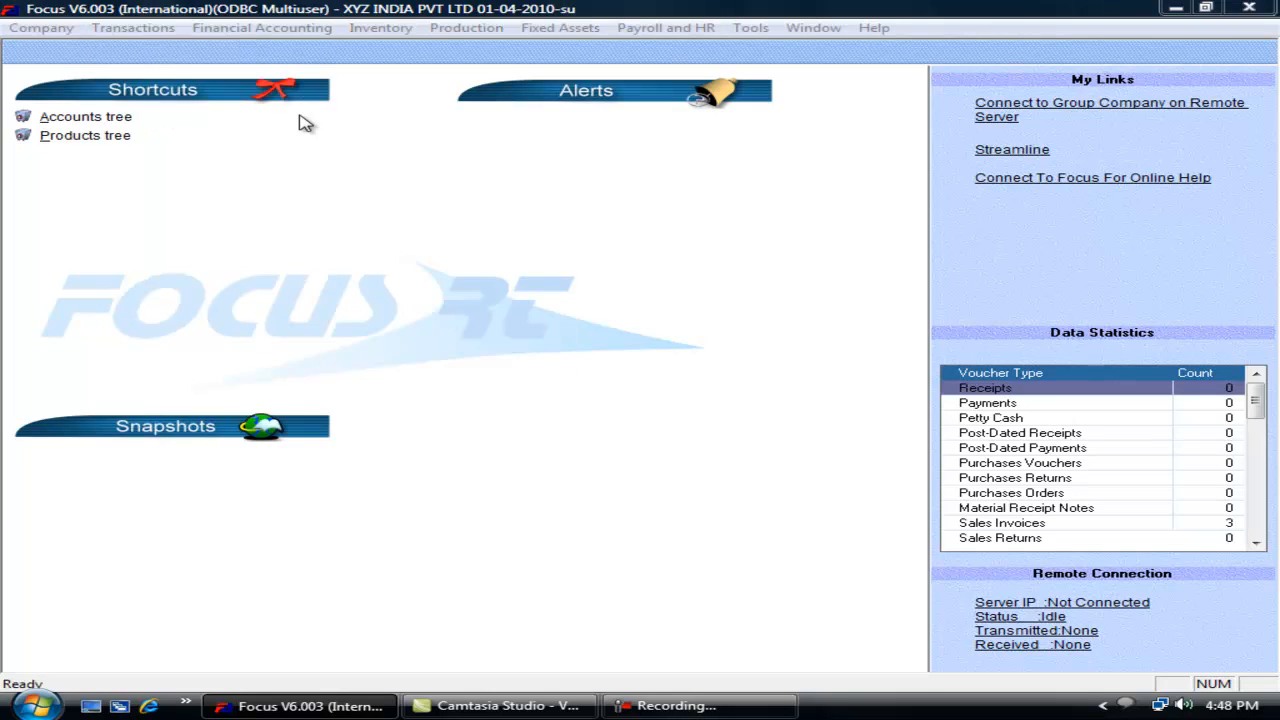
Step: View the Sales Invoices EditScreen fields and browse Sales Rates in Formula Generation without creating a formula
{"action": "left_click", "coordinate": [539, 160]}
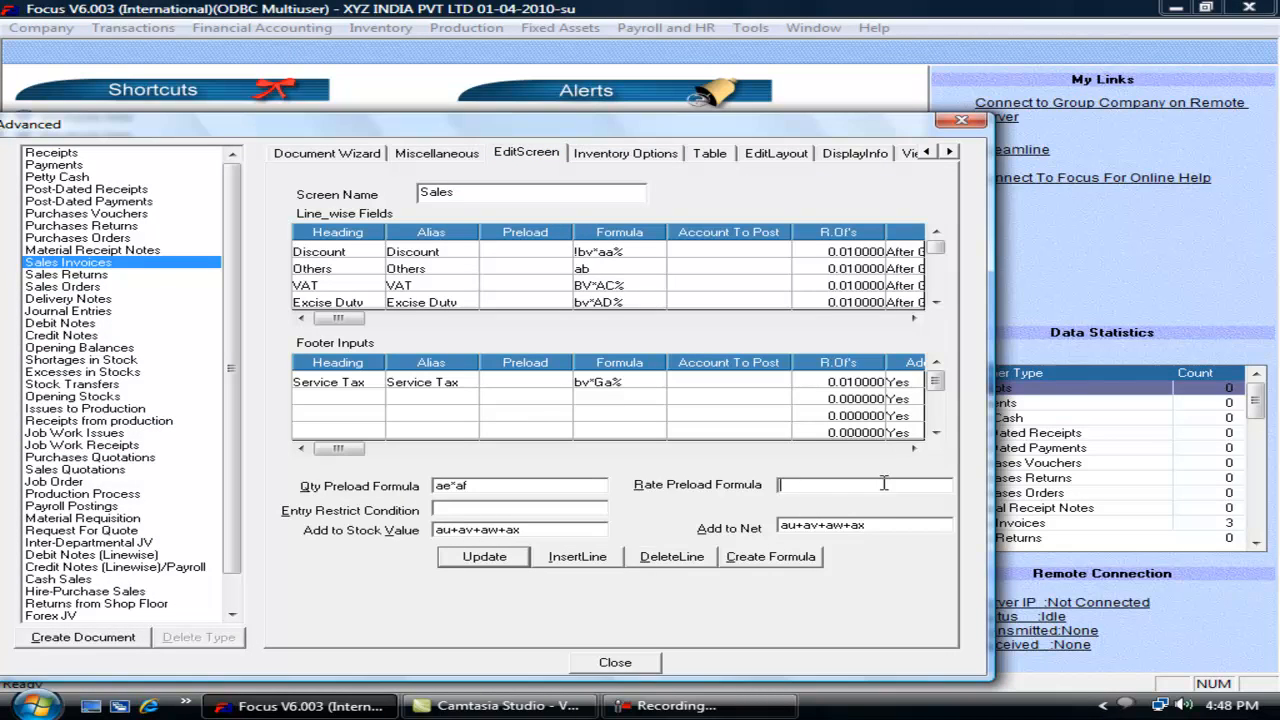
{"action": "left_click", "coordinate": [766, 557]}
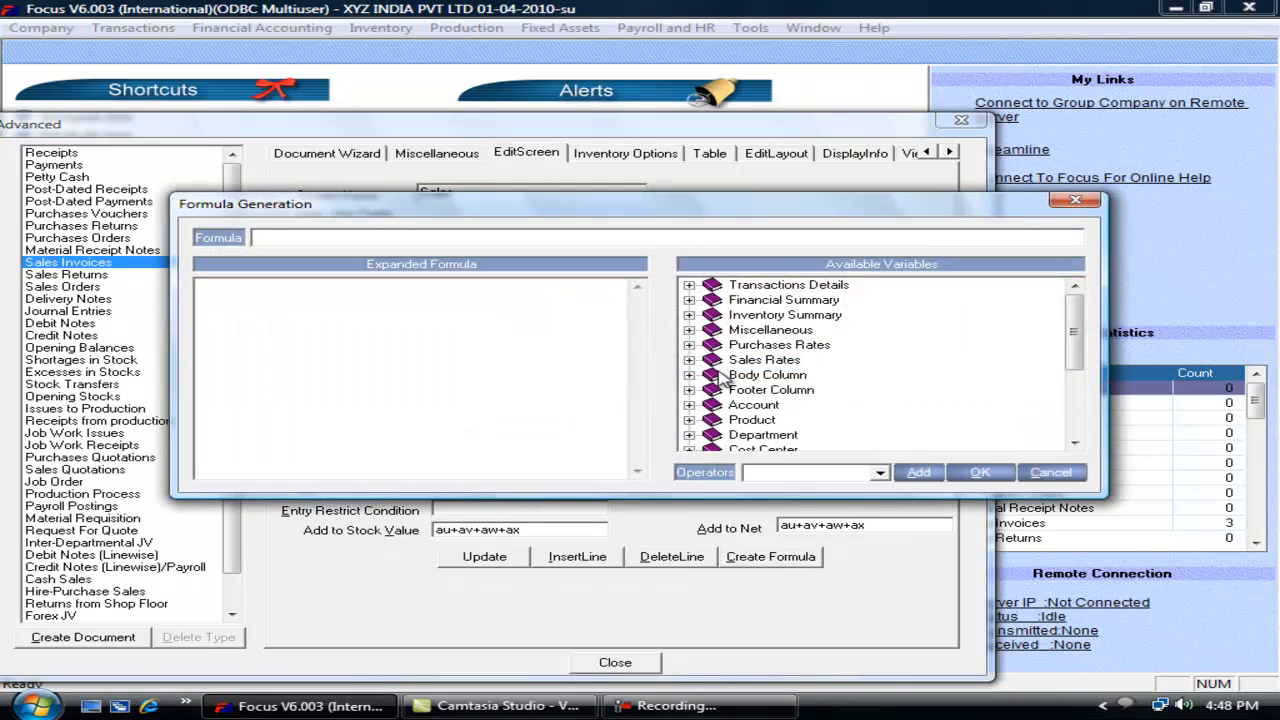
{"action": "left_click", "coordinate": [688, 360]}
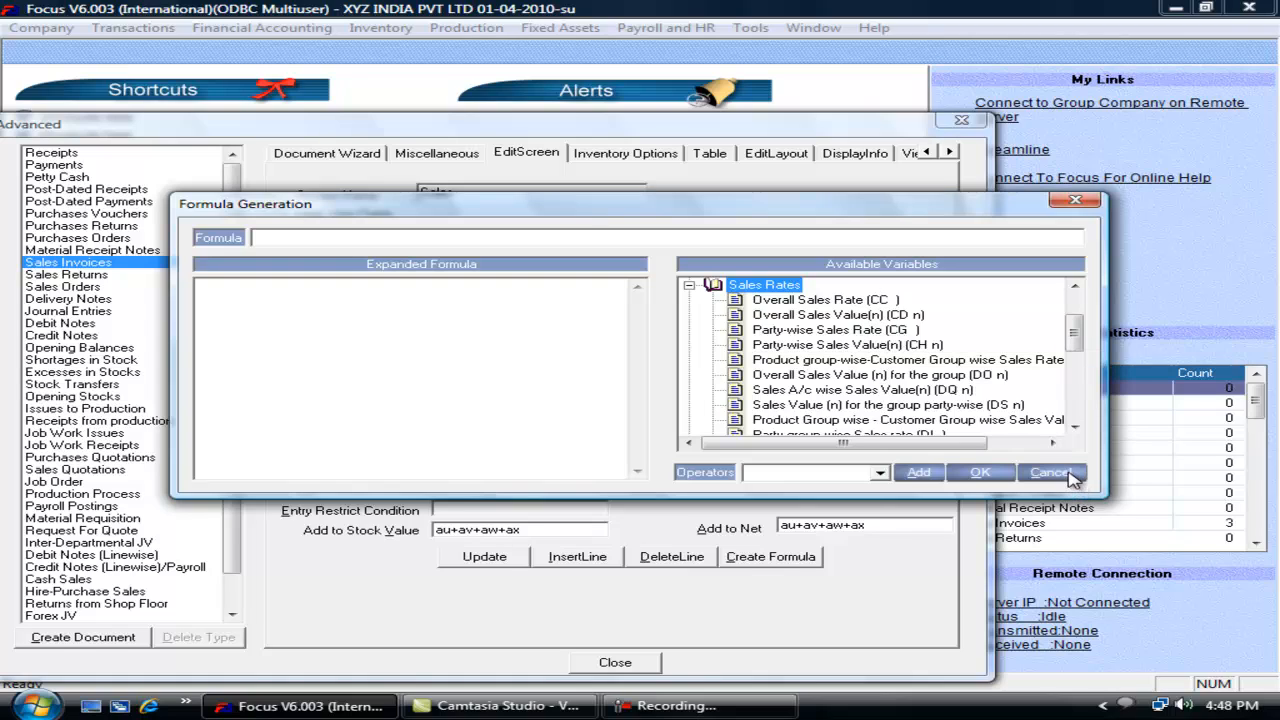
{"action": "left_click", "coordinate": [1050, 473]}
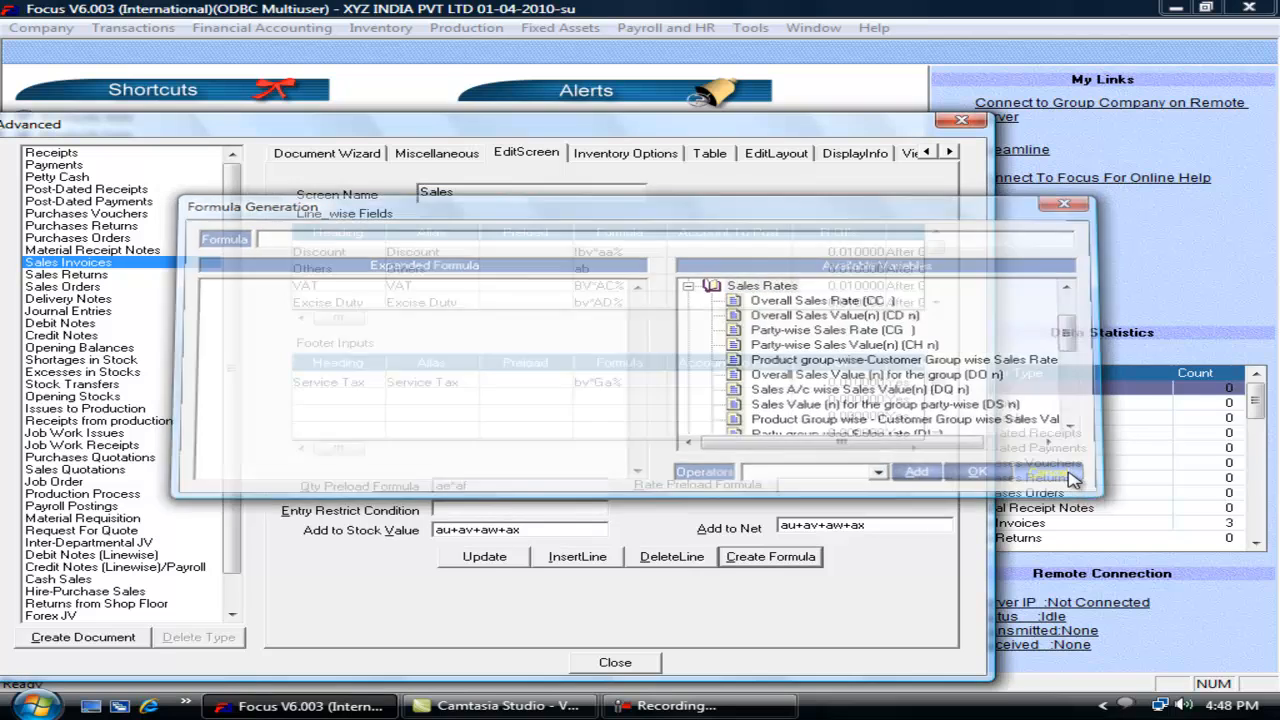
Step: Clear the Rate Preload Formula field
{"action": "left_click", "coordinate": [842, 486]}
{"action": "type", "text": "cc"}
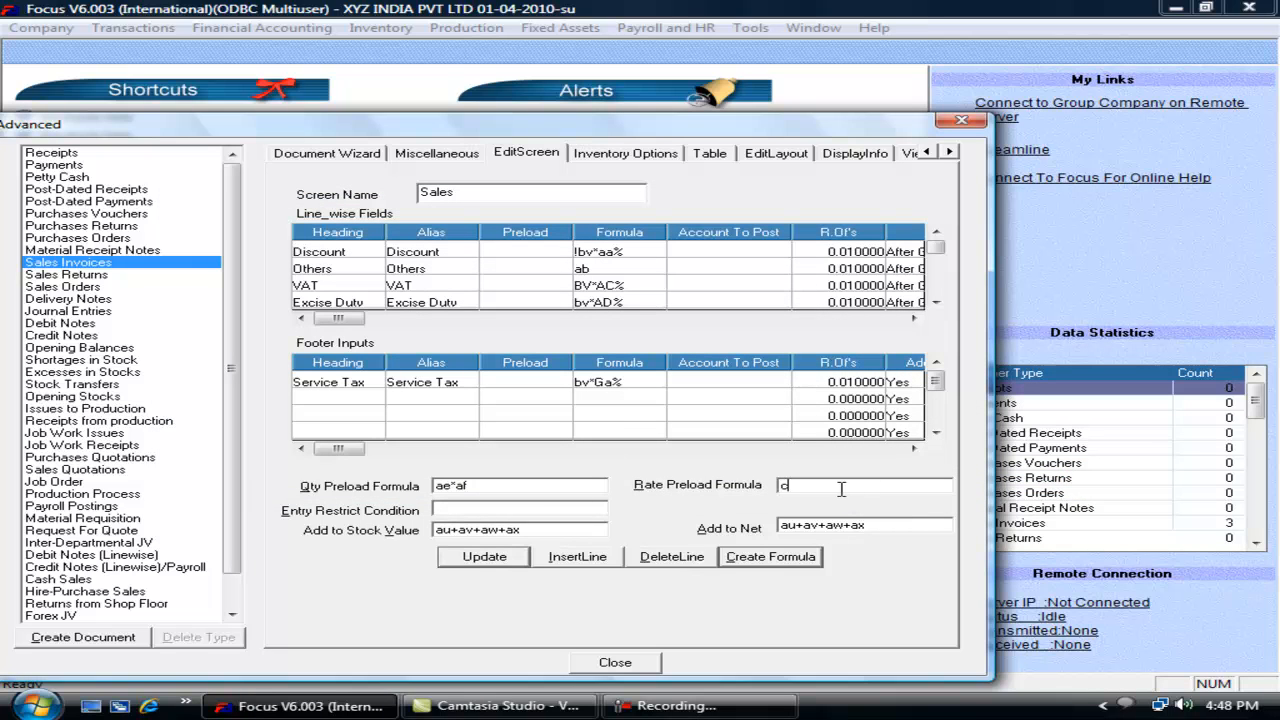
{"action": "key", "text": "BackSpace"}
{"action": "key", "text": "BackSpace"}
{"action": "type", "text": "cg"}
{"action": "key", "text": "BackSpace"}
{"action": "key", "text": "BackSpace"}
Step: Set the Entry Restrict Condition to bv<100, update the settings and close the wizard
{"action": "type", "text": "bv"}
{"action": "type", "text": "1"}
{"action": "key", "text": "BackSpace"}
{"action": "type", "text": "<100"}
{"action": "key", "text": "Tab"}
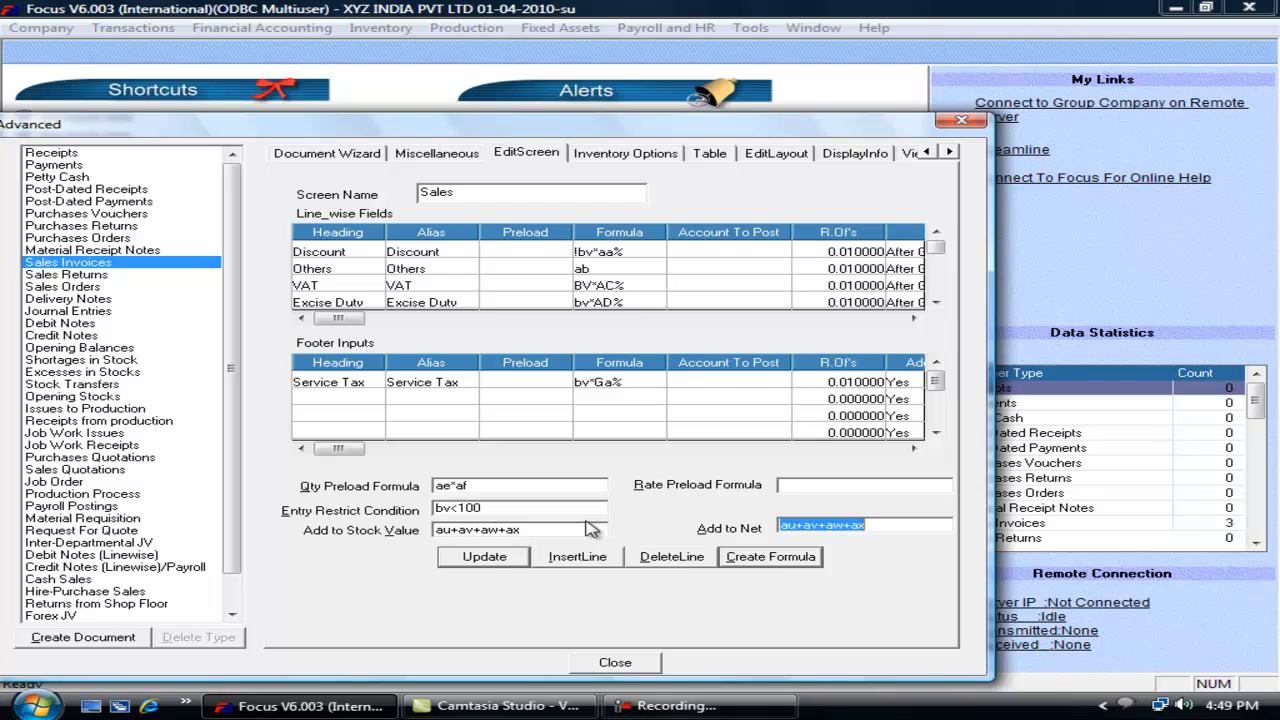
{"action": "left_click", "coordinate": [515, 509]}
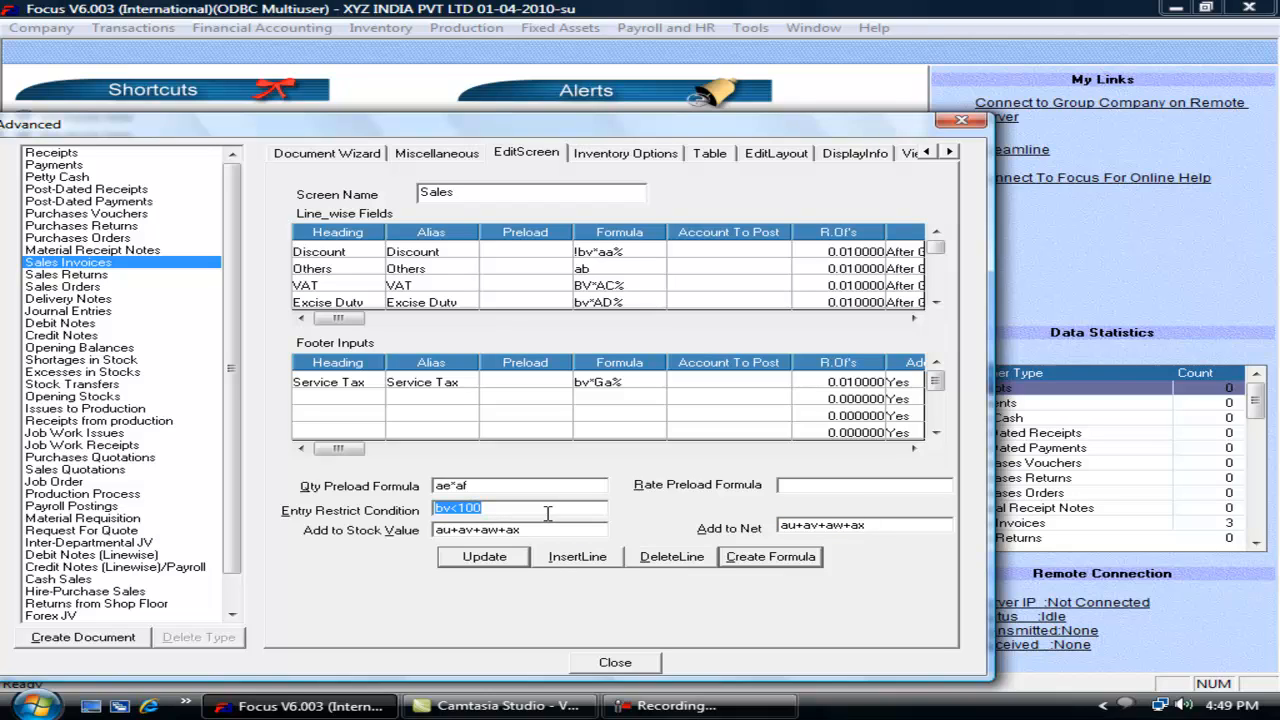
{"action": "left_click_drag", "start_coordinate": [505, 509], "coordinate": [428, 504]}
{"action": "left_click", "coordinate": [484, 558]}
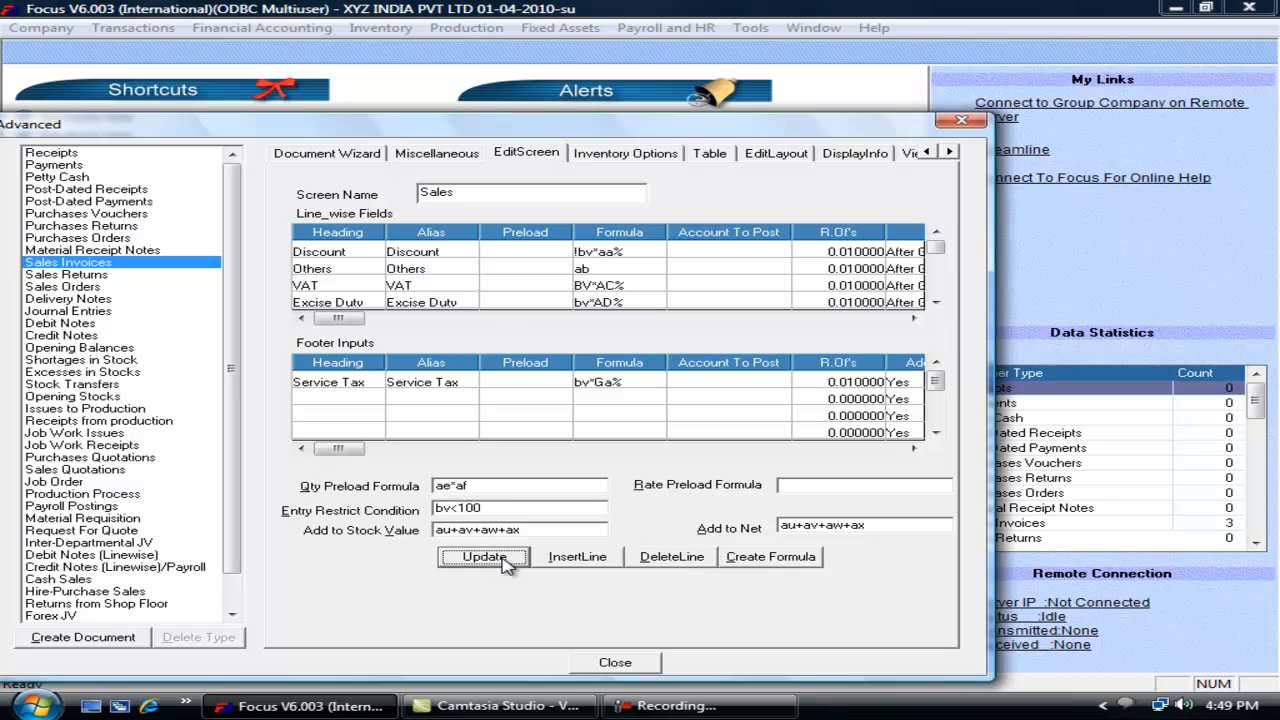
{"action": "left_click", "coordinate": [609, 664]}
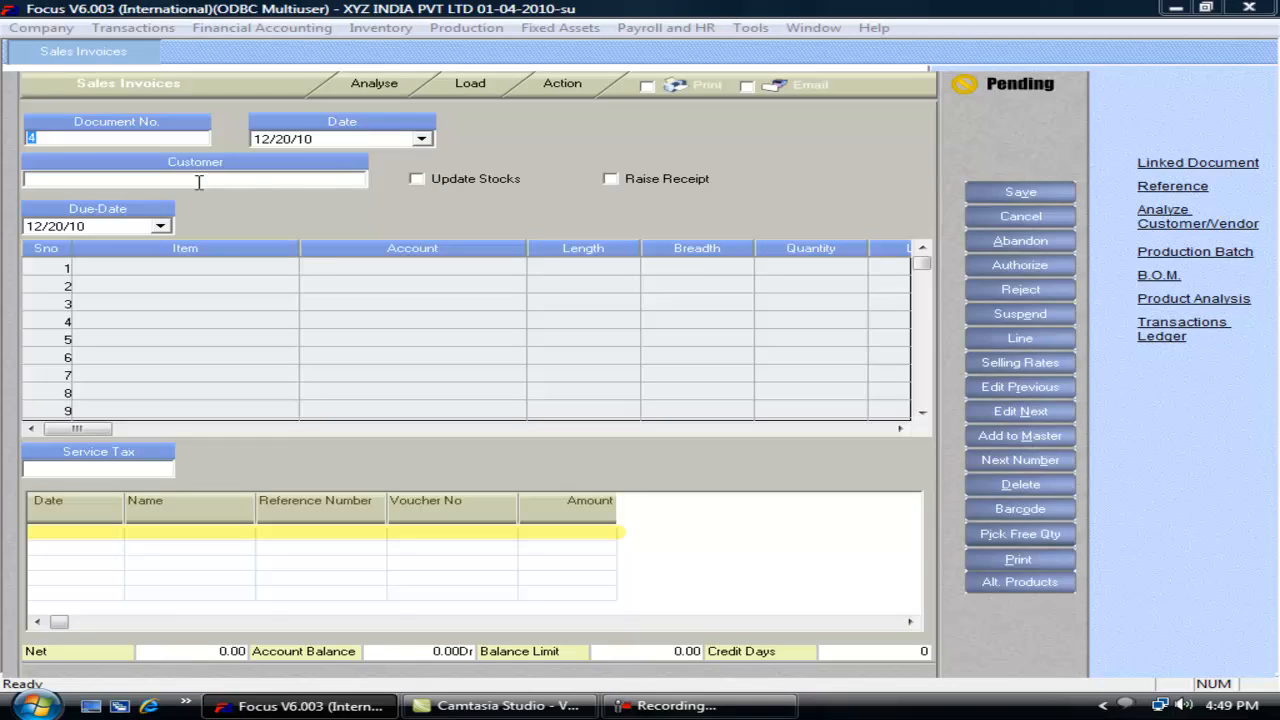
Step: Set the new Sales Invoice's customer to Customer A
{"action": "left_click", "coordinate": [199, 182]}
{"action": "type", "text": "Cashc"}
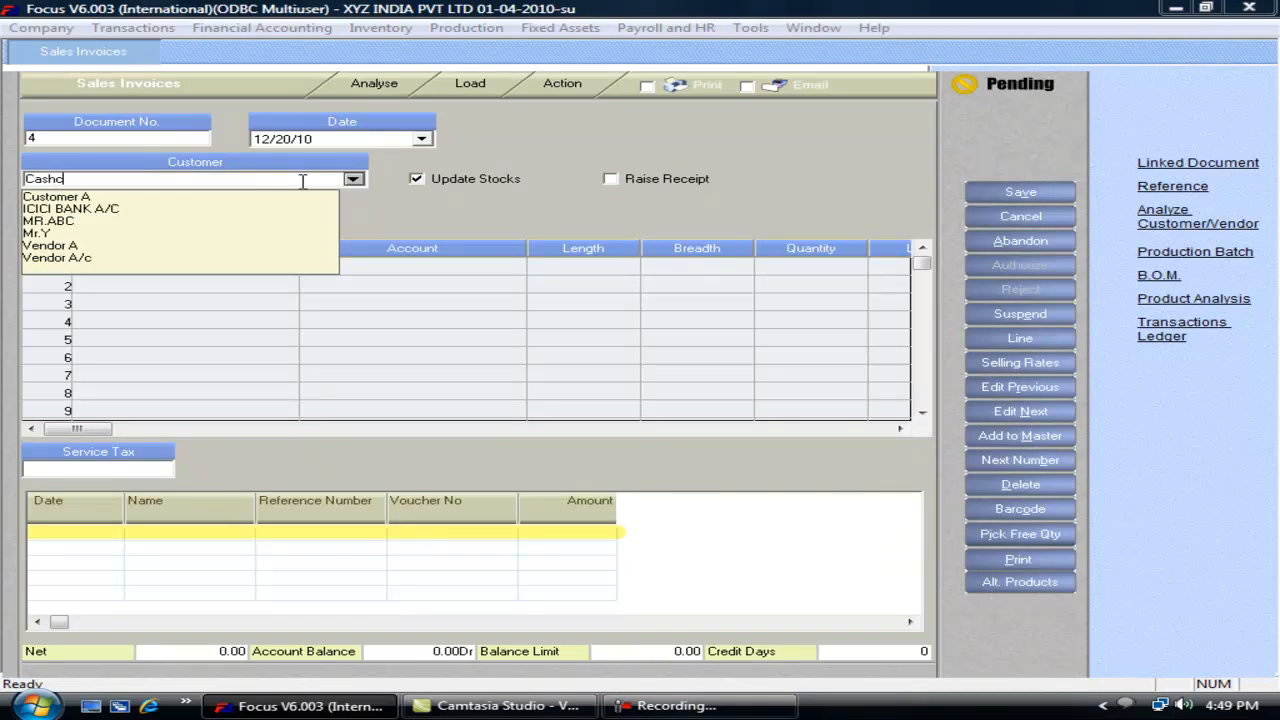
{"action": "key", "text": "BackSpace"}
{"action": "key", "text": "BackSpace"}
{"action": "key", "text": "BackSpace"}
{"action": "key", "text": "BackSpace"}
{"action": "key", "text": "BackSpace"}
{"action": "type", "text": "cu"}
{"action": "key", "text": "Return"}
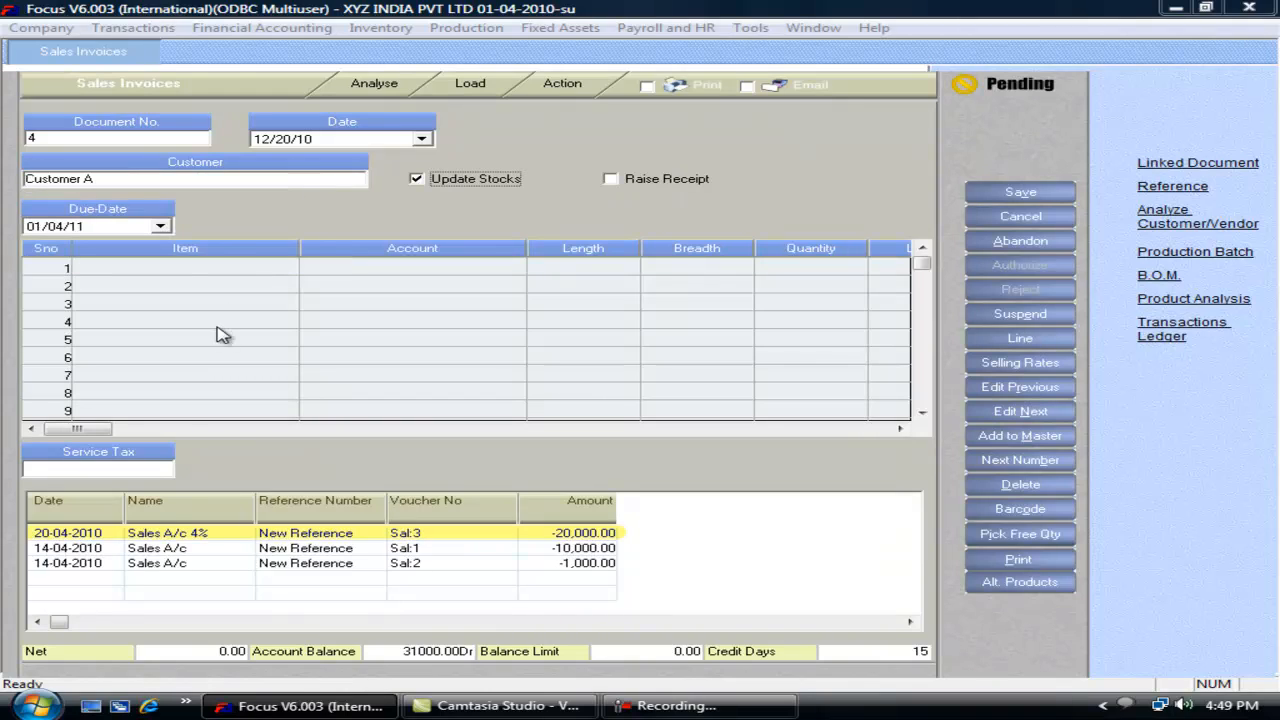
Step: Add item FG1 with Sales A/c and a rate of 50, skipping the pending orders list
{"action": "left_click", "coordinate": [192, 270]}
{"action": "type", "text": "r"}
{"action": "key", "text": "BackSpace"}
{"action": "type", "text": "f"}
{"action": "key", "text": "Return"}
{"action": "key", "text": "Return"}
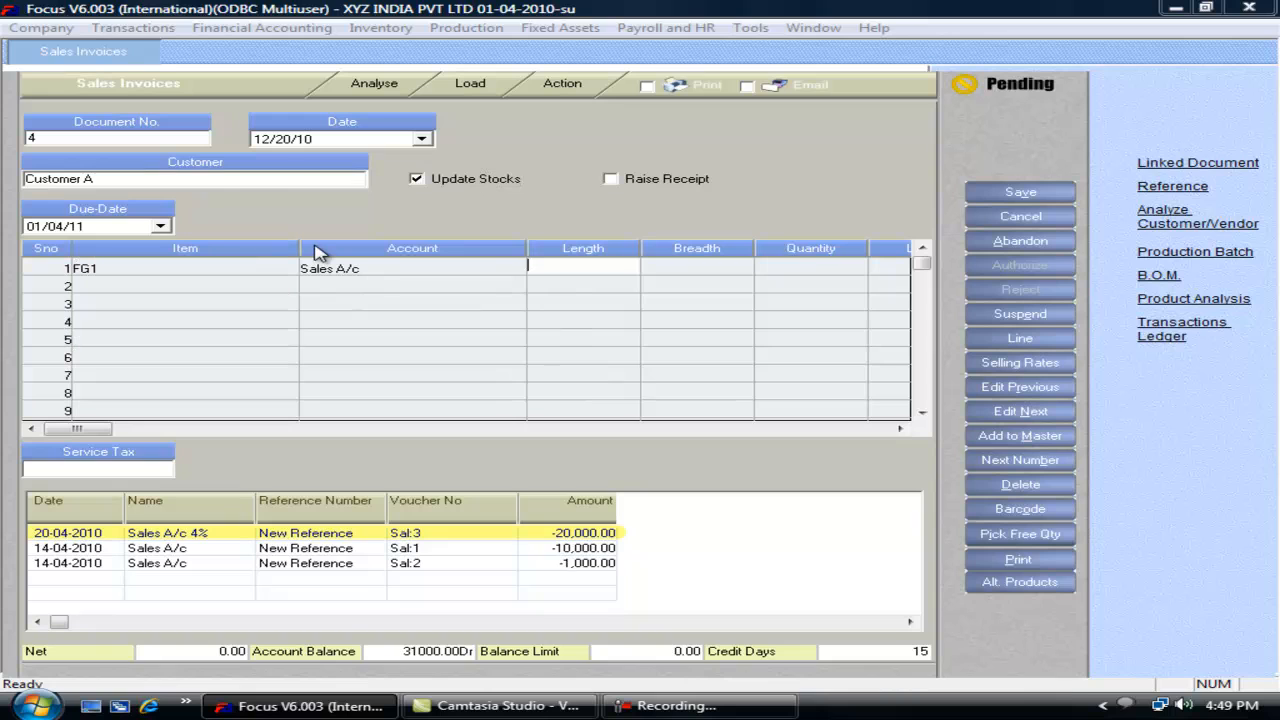
{"action": "key", "text": "Return"}
{"action": "key", "text": "Return"}
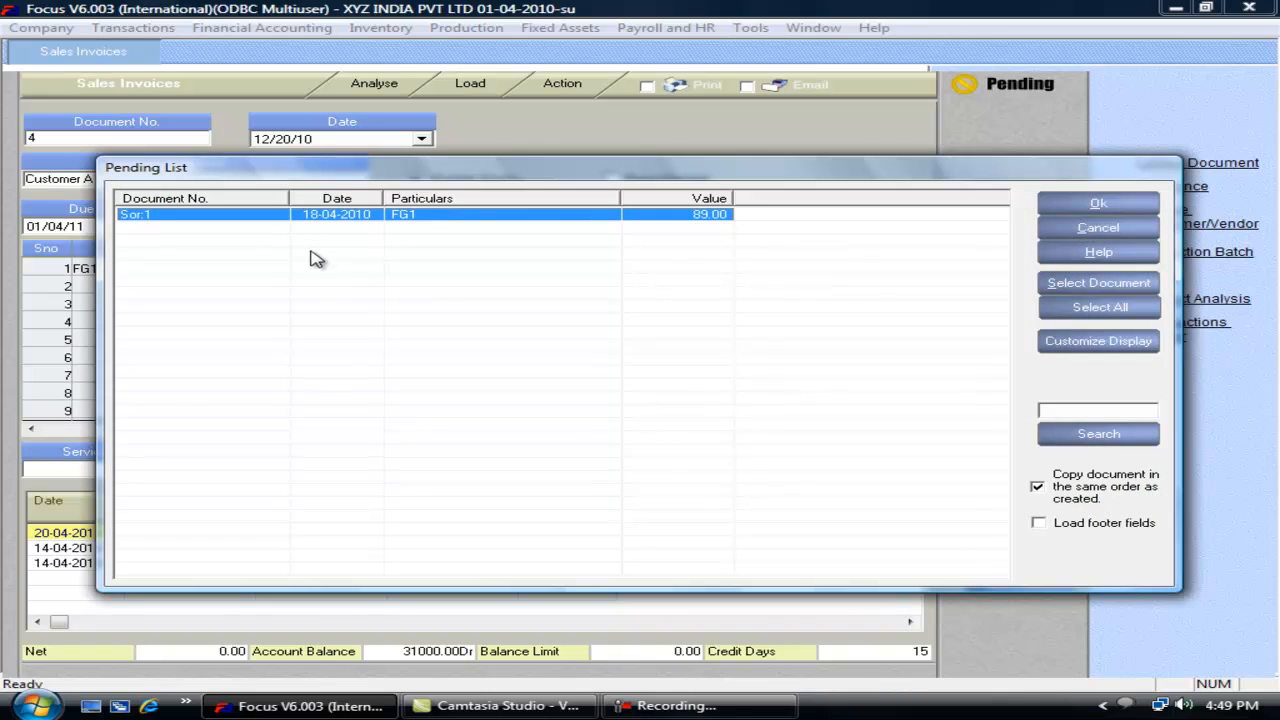
{"action": "left_click", "coordinate": [1107, 231]}
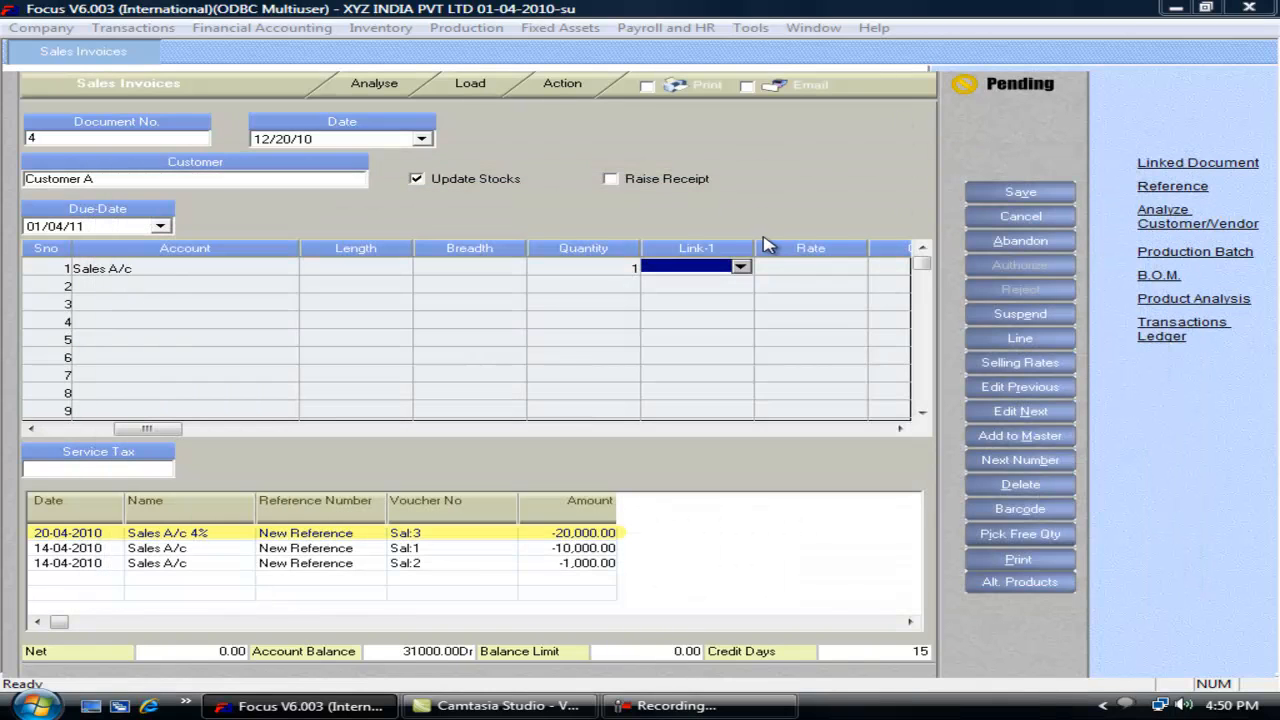
{"action": "key", "text": "Return"}
{"action": "type", "text": "50"}
{"action": "key", "text": "Return"}
{"action": "key", "text": "Return"}
{"action": "key", "text": "Return"}
{"action": "key", "text": "Return"}
{"action": "key", "text": "Return"}
Step: Attempt to save, accept the refusal, decline suspending and discard the invoice
{"action": "left_click", "coordinate": [1021, 196]}
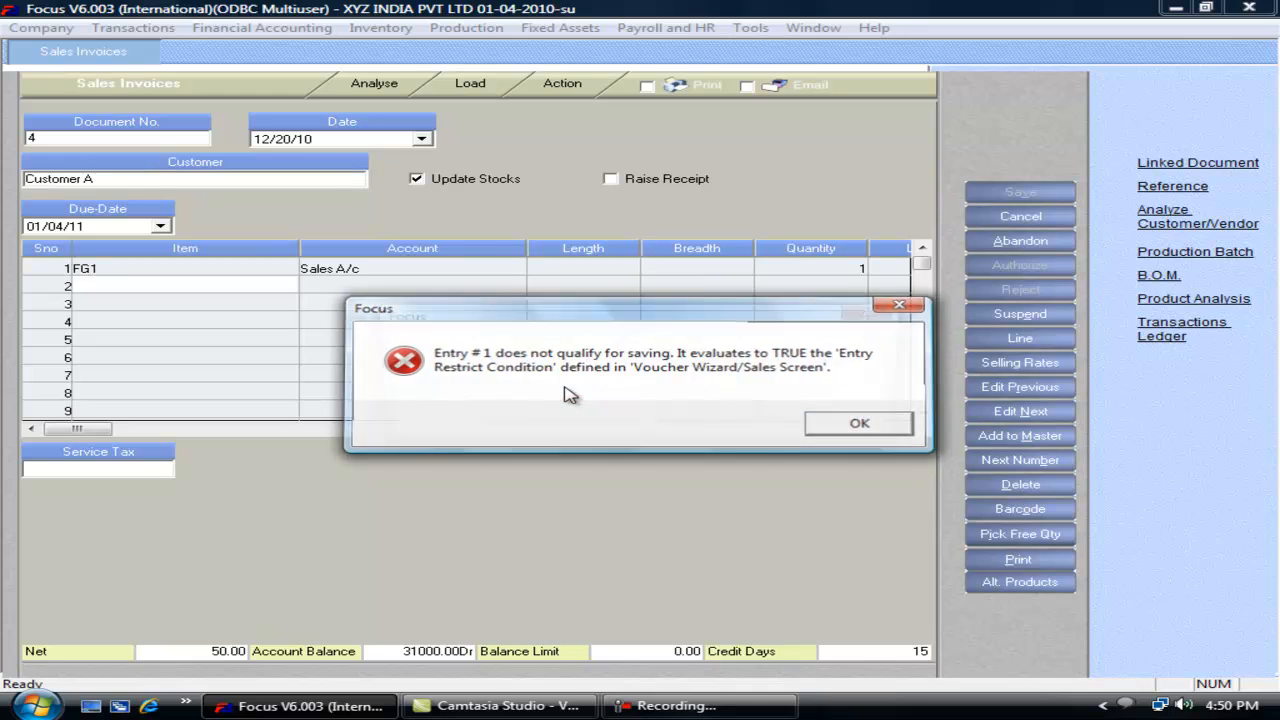
{"action": "key", "text": "Return"}
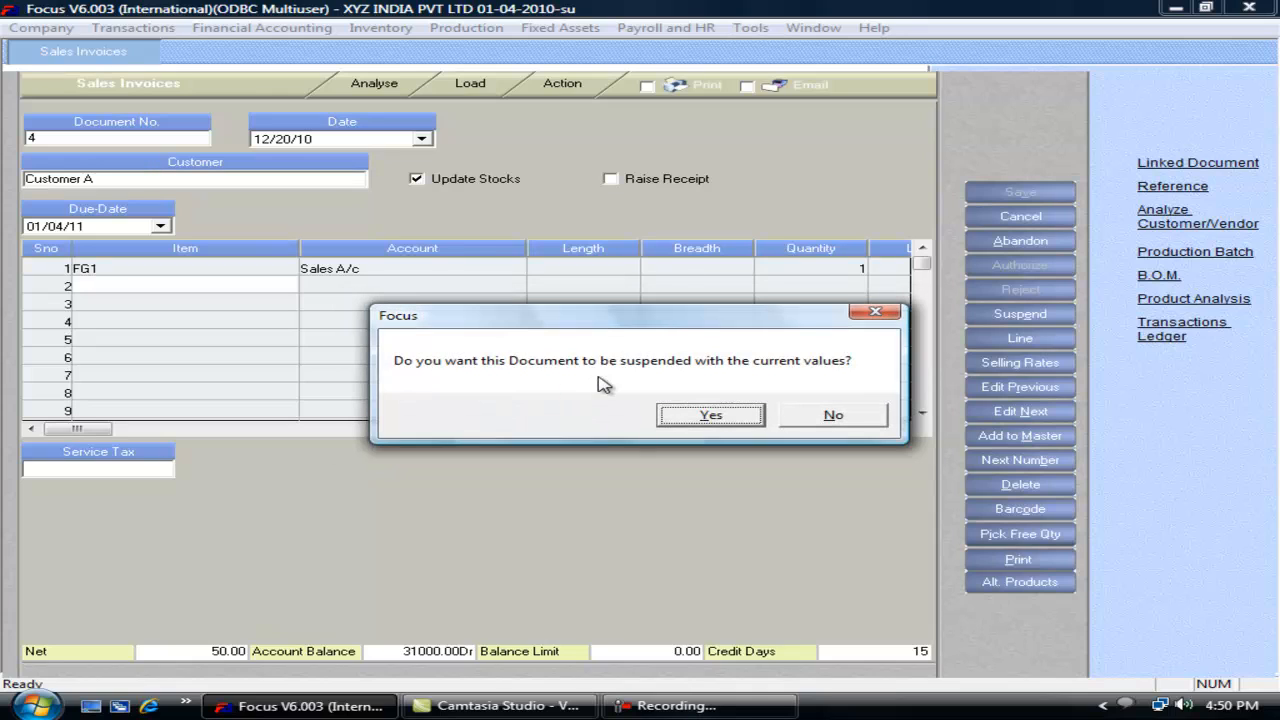
{"action": "left_click", "coordinate": [833, 416]}
{"action": "key", "text": "Return"}
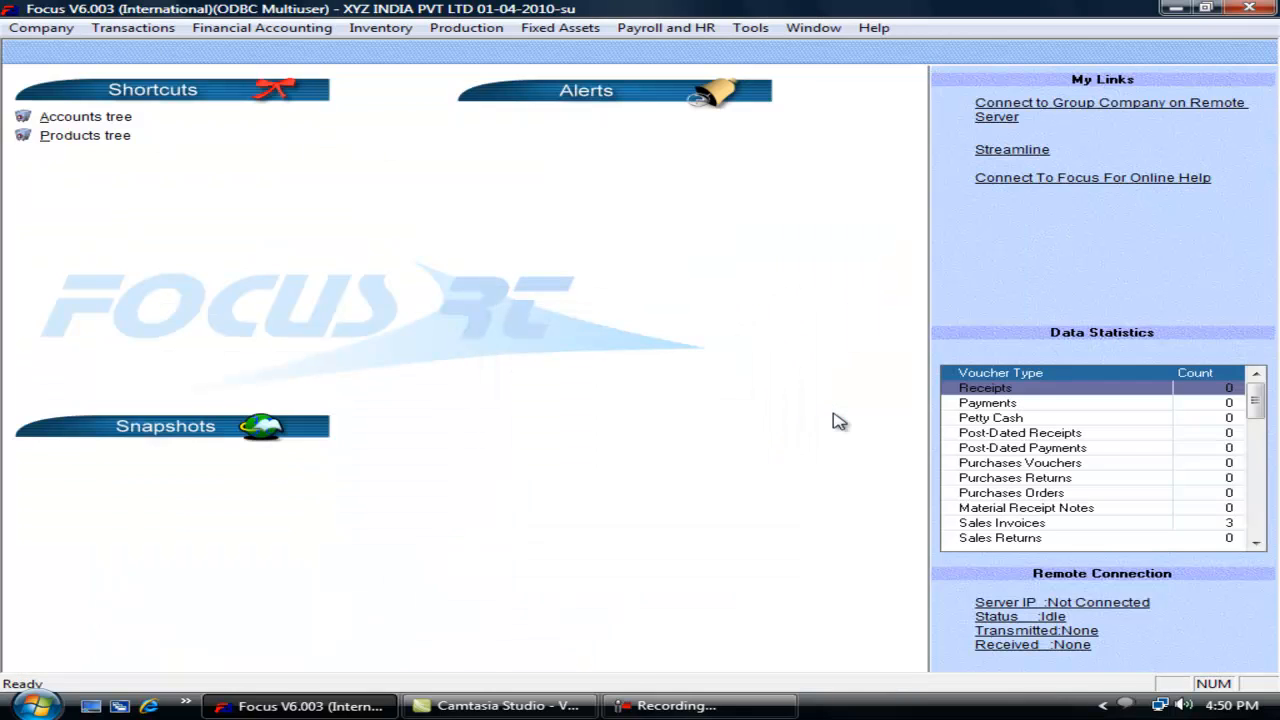
Step: Reopen the Voucher Wizard on the Sales Invoices EditScreen settings
{"action": "key", "text": "alt+t"}
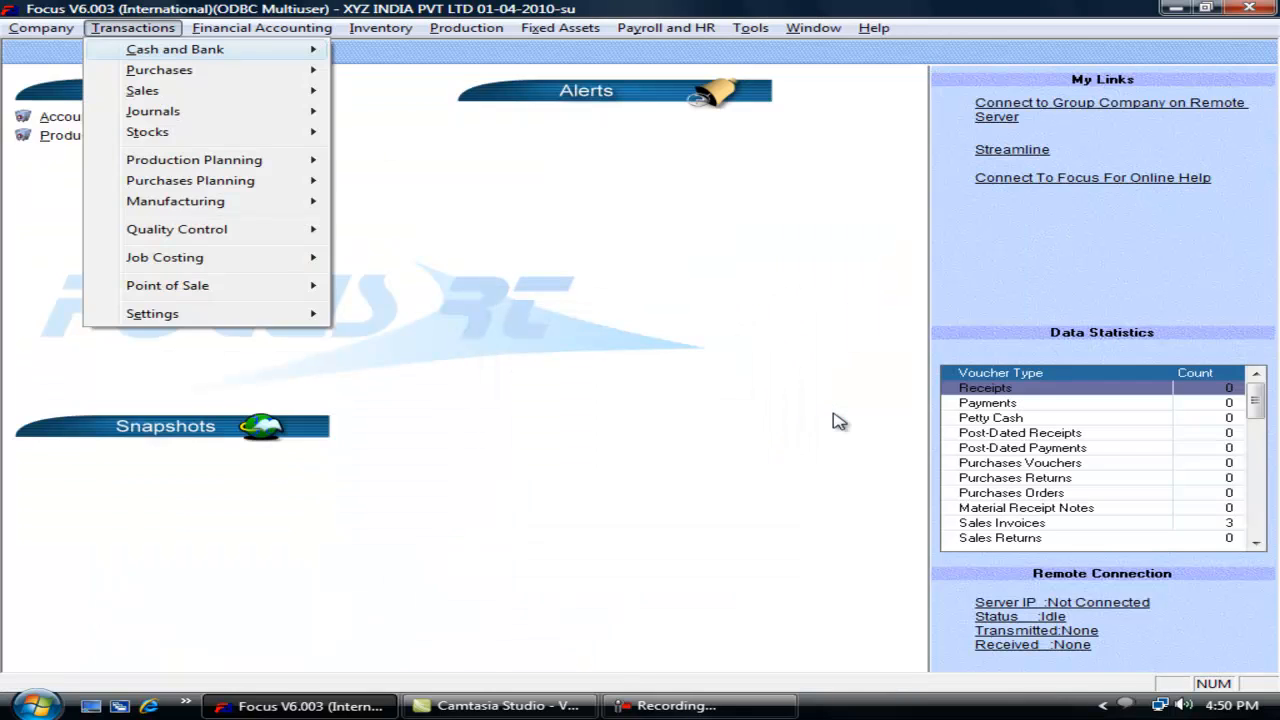
{"action": "key", "text": "e"}
{"action": "key", "text": "Return"}
{"action": "key", "text": "s"}
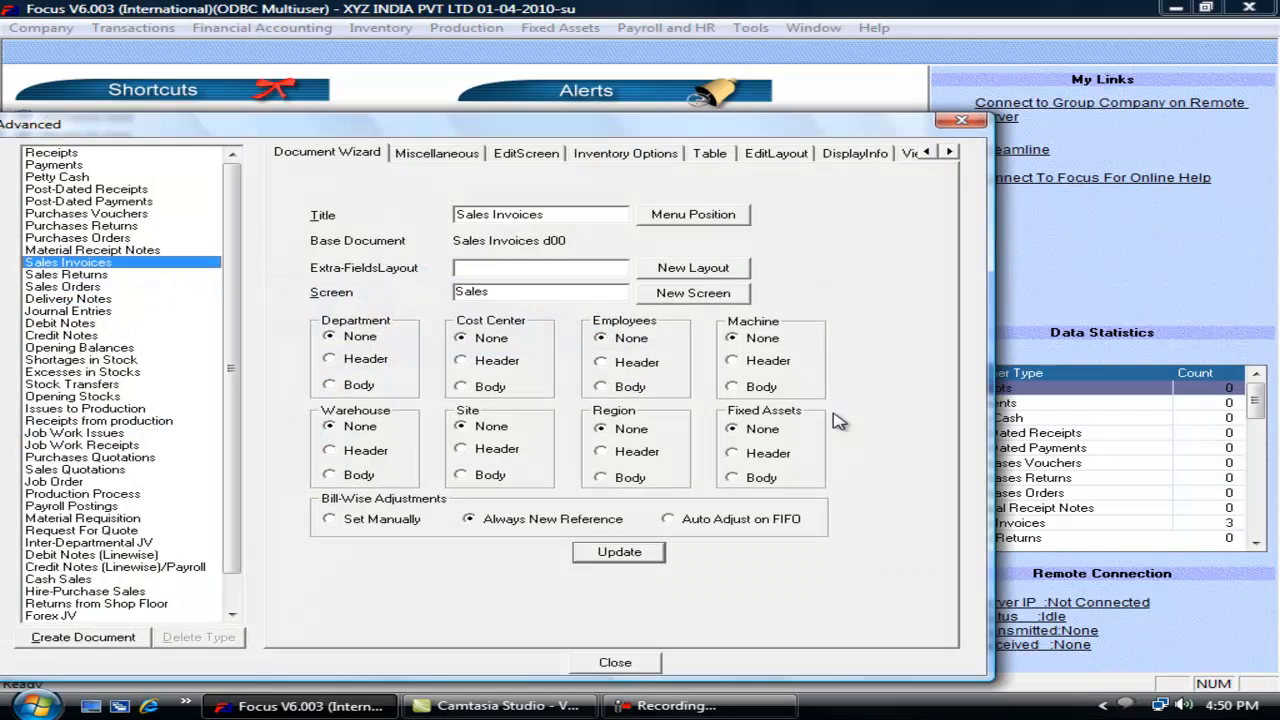
{"action": "left_click", "coordinate": [530, 155]}
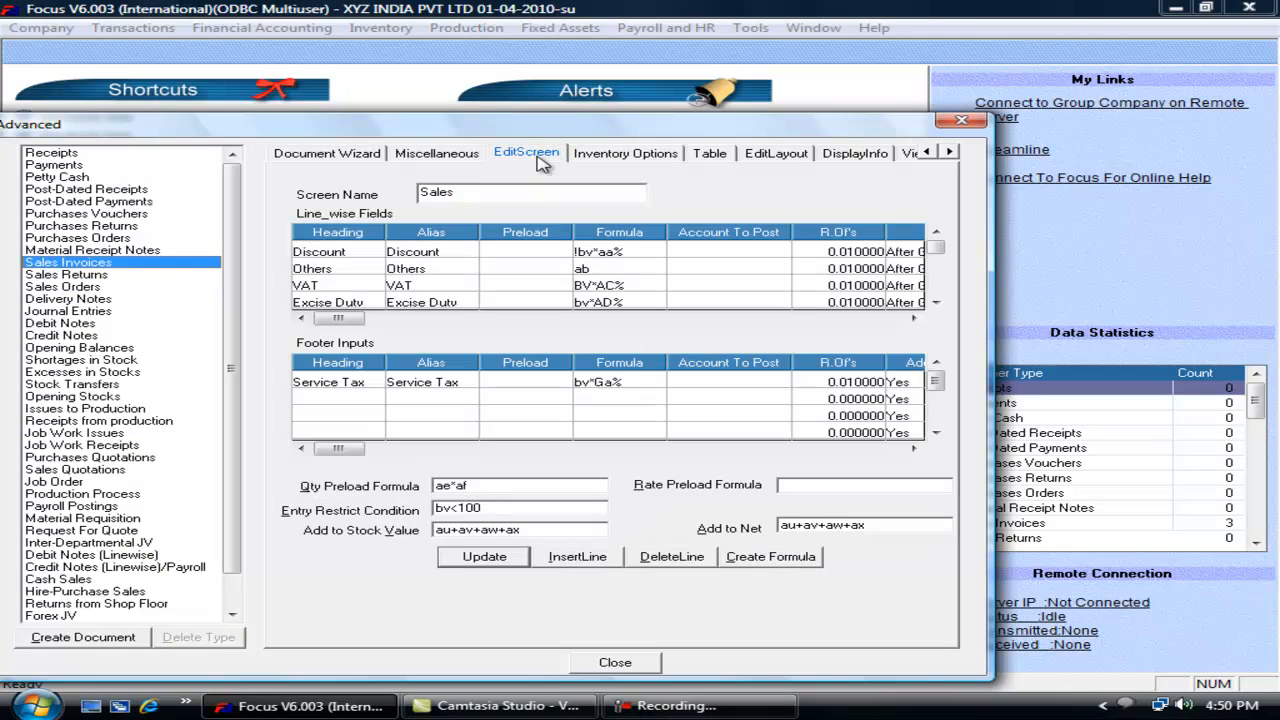
Step: Remove the Breadth and Length line fields and insert a blank row above VAT
{"action": "left_click", "coordinate": [358, 303]}
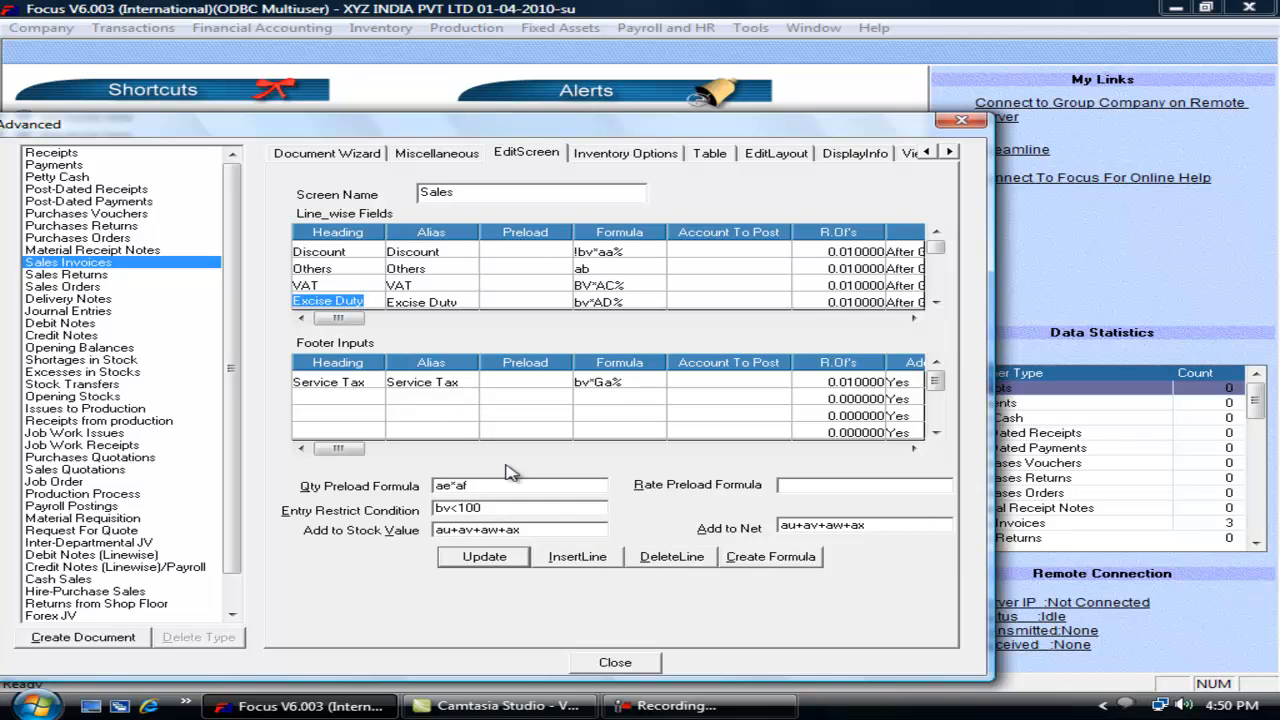
{"action": "left_click", "coordinate": [935, 301]}
{"action": "left_click", "coordinate": [671, 556]}
{"action": "key", "text": "Up"}
{"action": "left_click", "coordinate": [684, 560]}
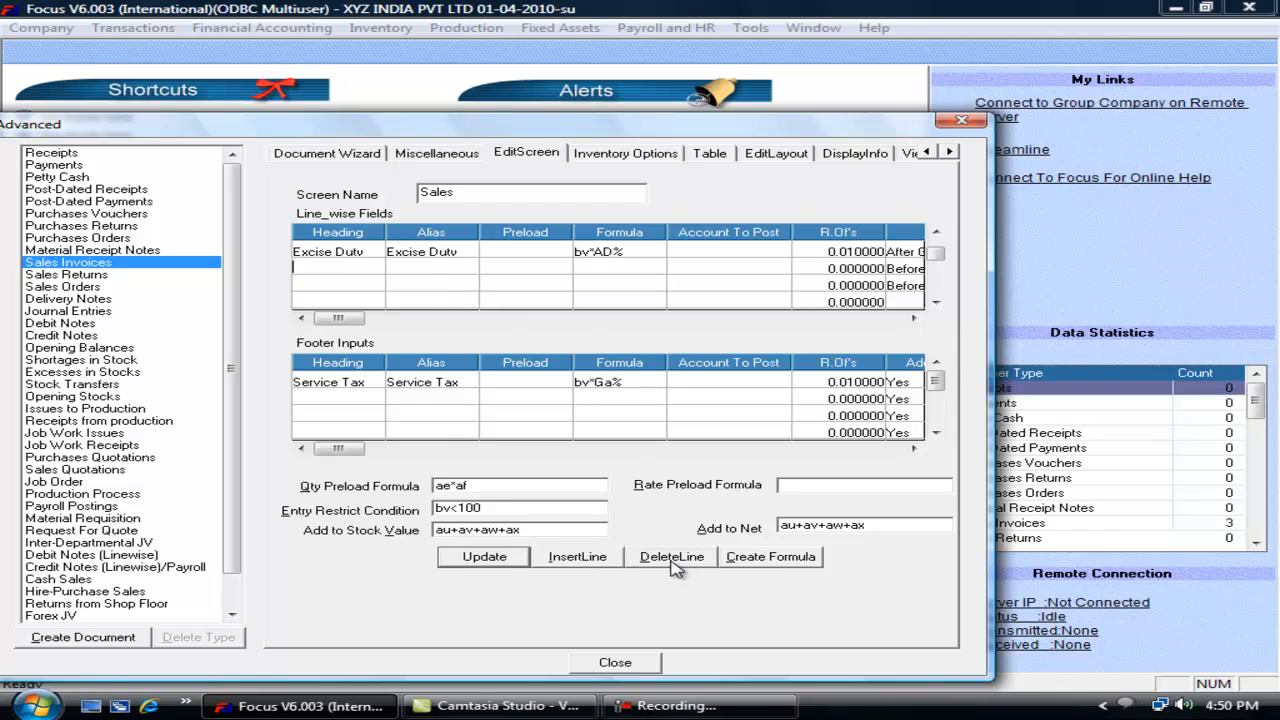
{"action": "left_click", "coordinate": [936, 232]}
{"action": "left_click", "coordinate": [936, 232]}
{"action": "left_click", "coordinate": [938, 233]}
{"action": "left_click", "coordinate": [330, 286]}
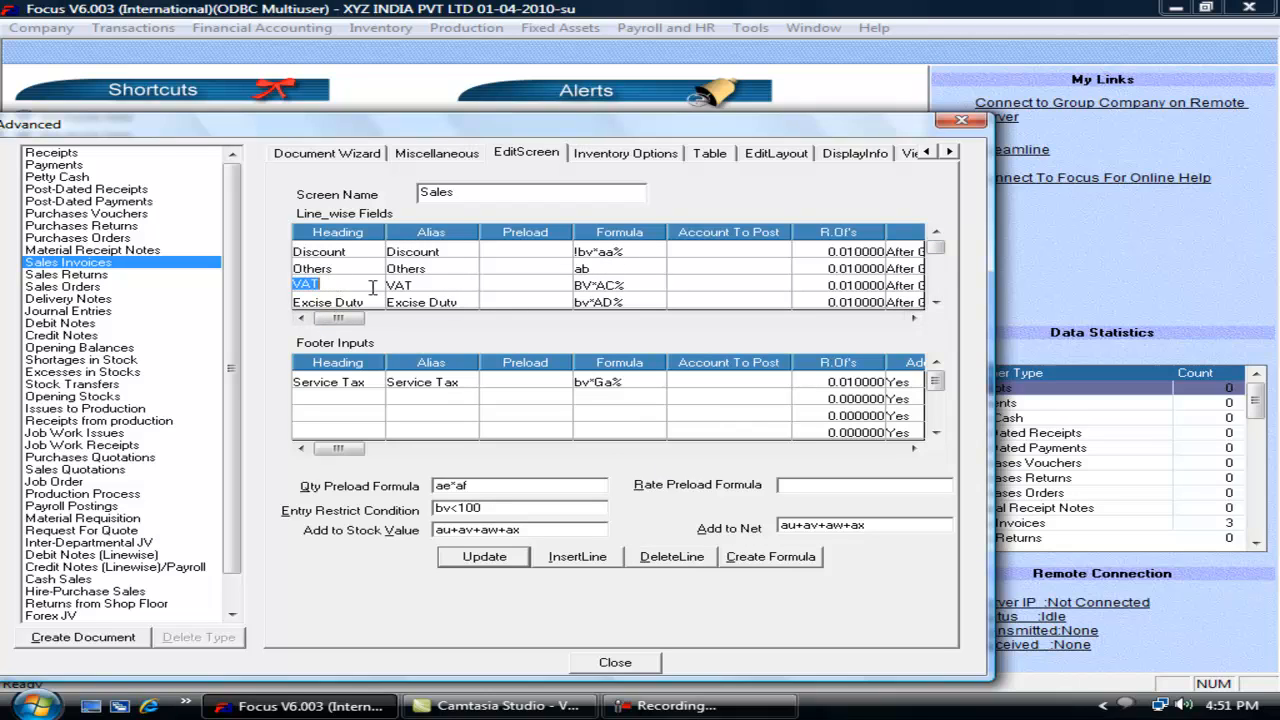
{"action": "left_click", "coordinate": [588, 561]}
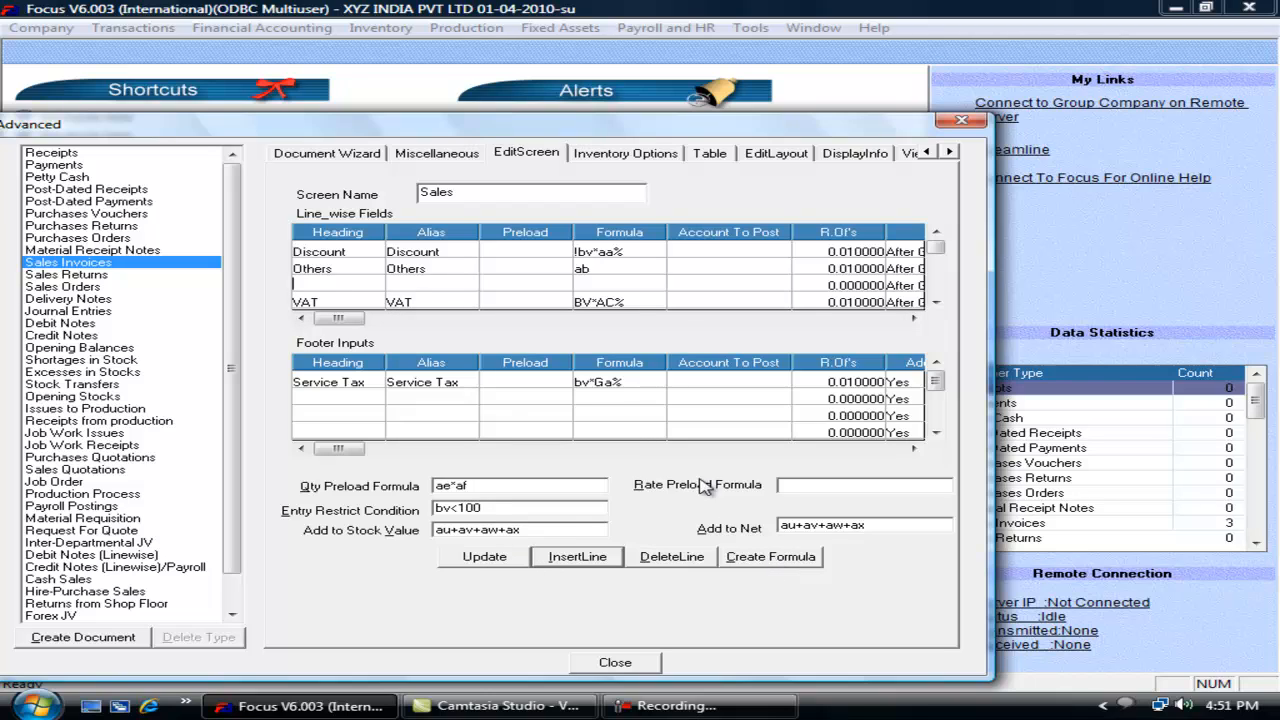
Step: Tick Don't input product in Sales Invoices Inventory Options, update and close the wizard
{"action": "left_click", "coordinate": [600, 162]}
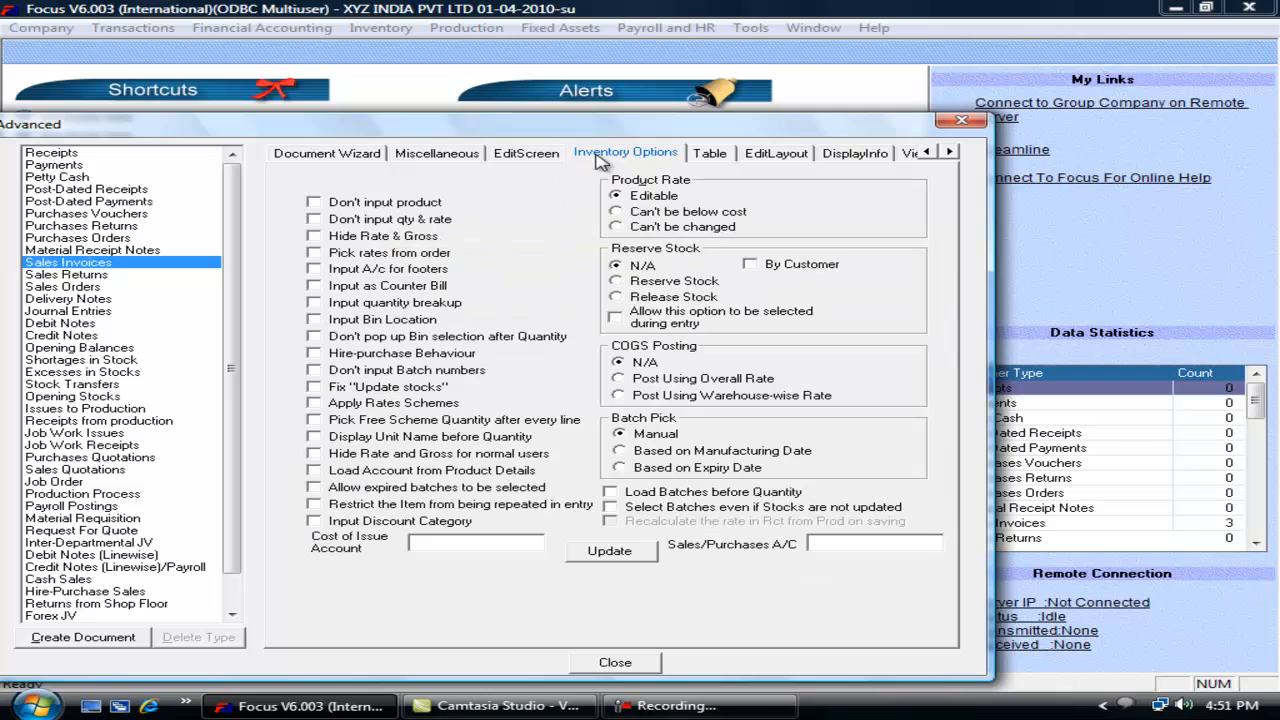
{"action": "left_click", "coordinate": [341, 209]}
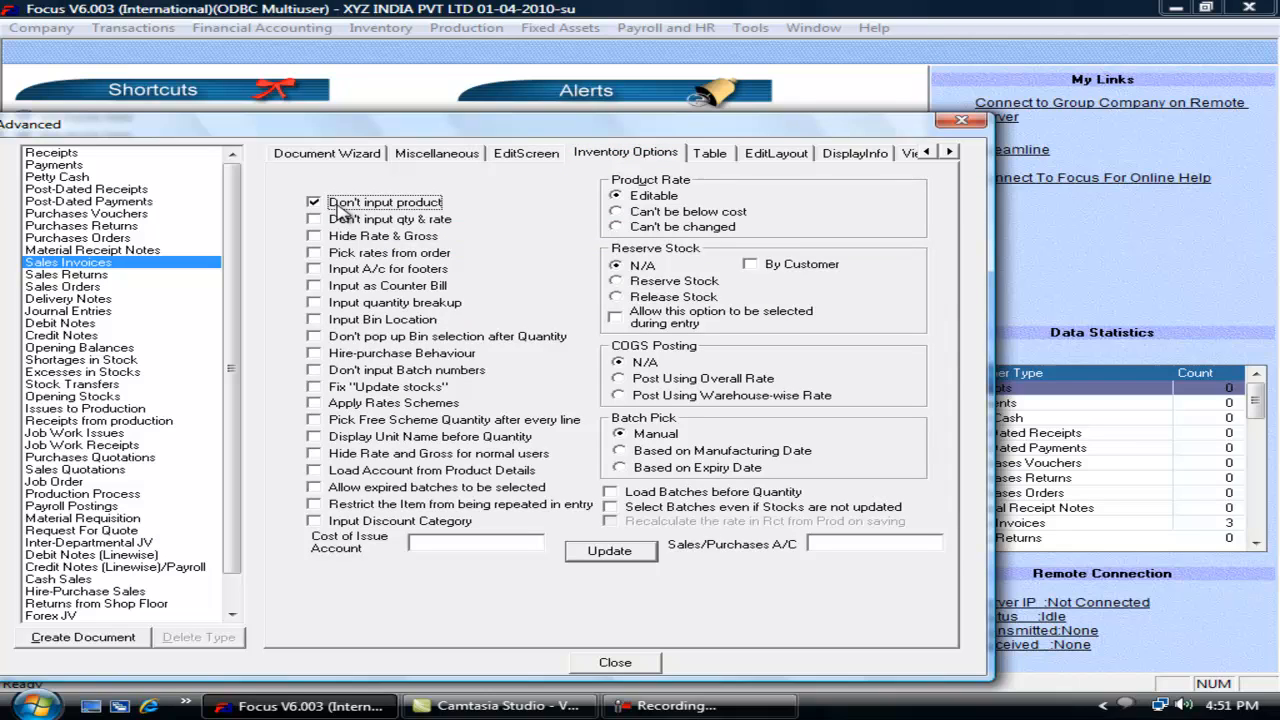
{"action": "left_click", "coordinate": [609, 553]}
{"action": "left_click", "coordinate": [615, 662]}
Step: Open a trial Sales Invoice showing only account lines, then close it
{"action": "left_click", "coordinate": [120, 26]}
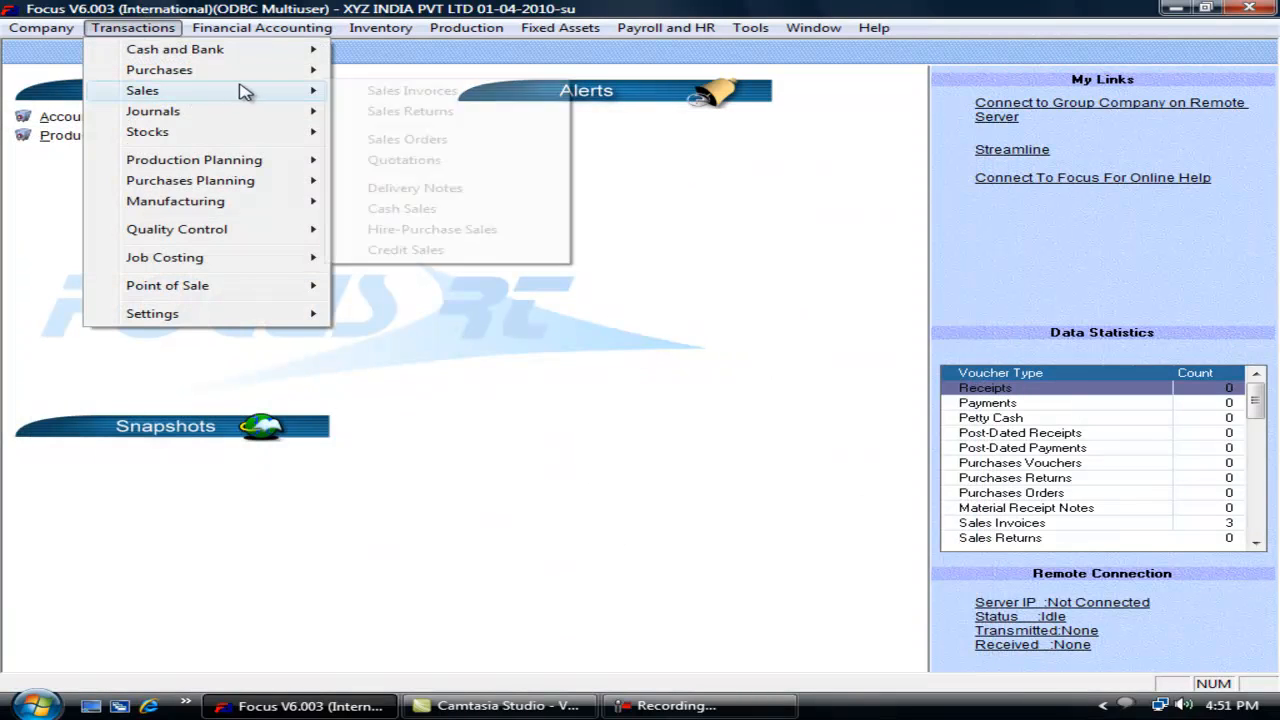
{"action": "mouse_move", "coordinate": [316, 92]}
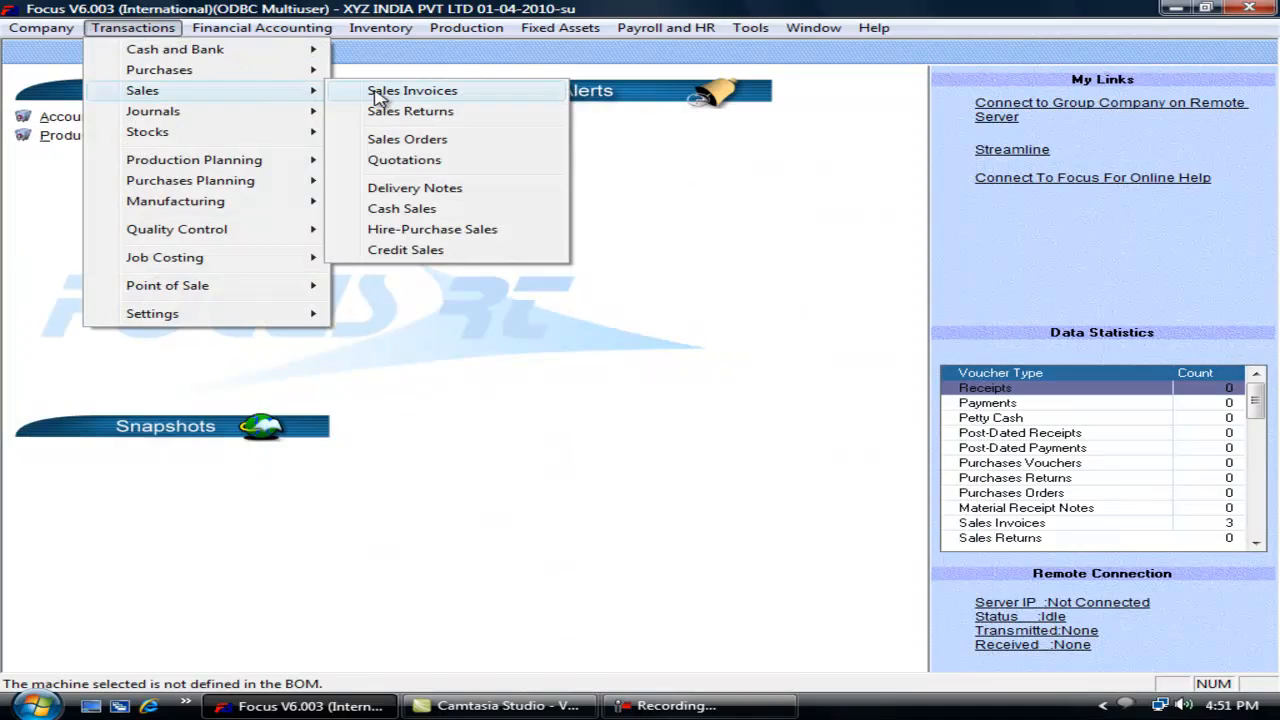
{"action": "left_click", "coordinate": [378, 92]}
{"action": "left_click", "coordinate": [241, 266]}
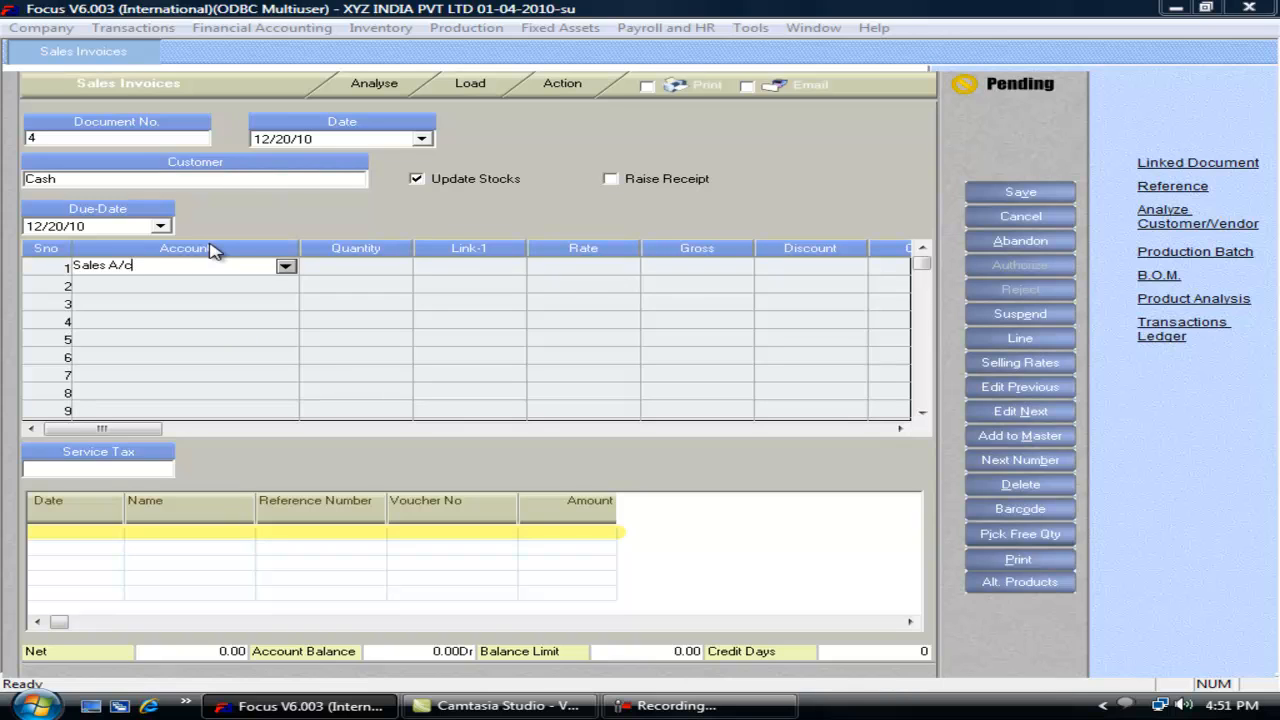
{"action": "key", "text": "Escape"}
{"action": "key", "text": "alt+t"}
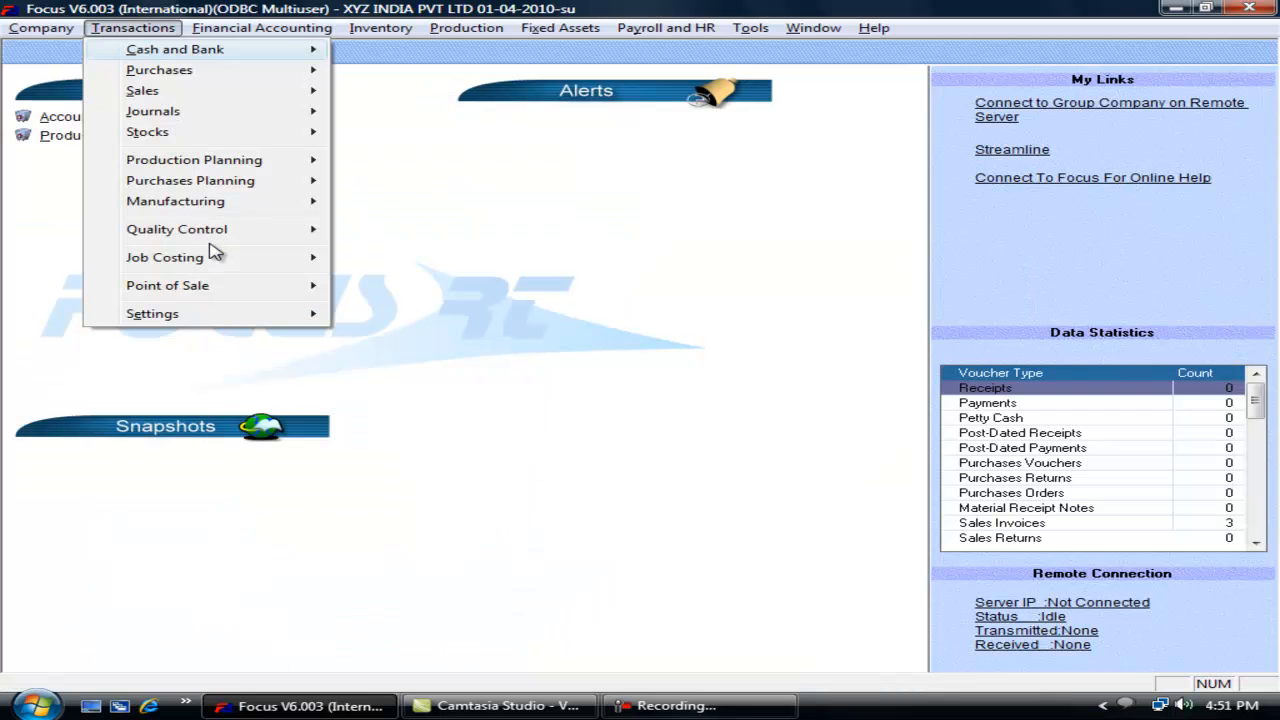
Step: Open the Inventory Options for Sales Invoices in the Voucher Wizard
{"action": "key", "text": "e"}
{"action": "key", "text": "v"}
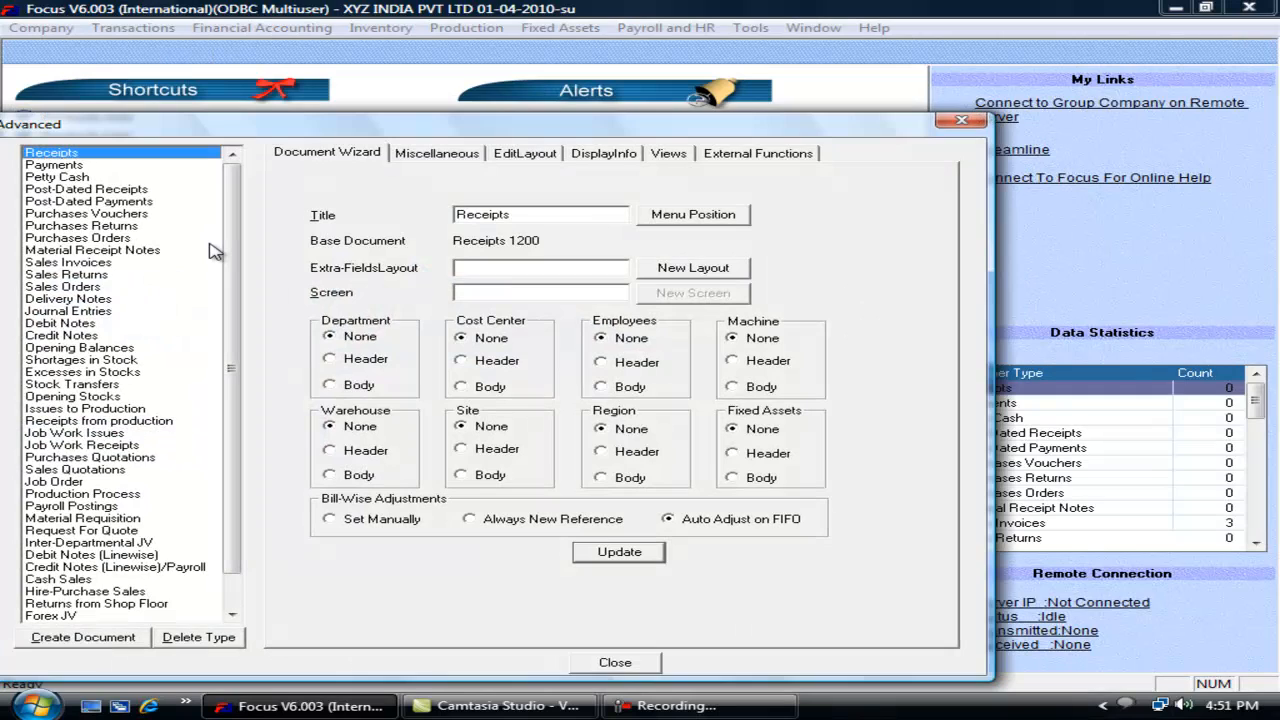
{"action": "key", "text": "s"}
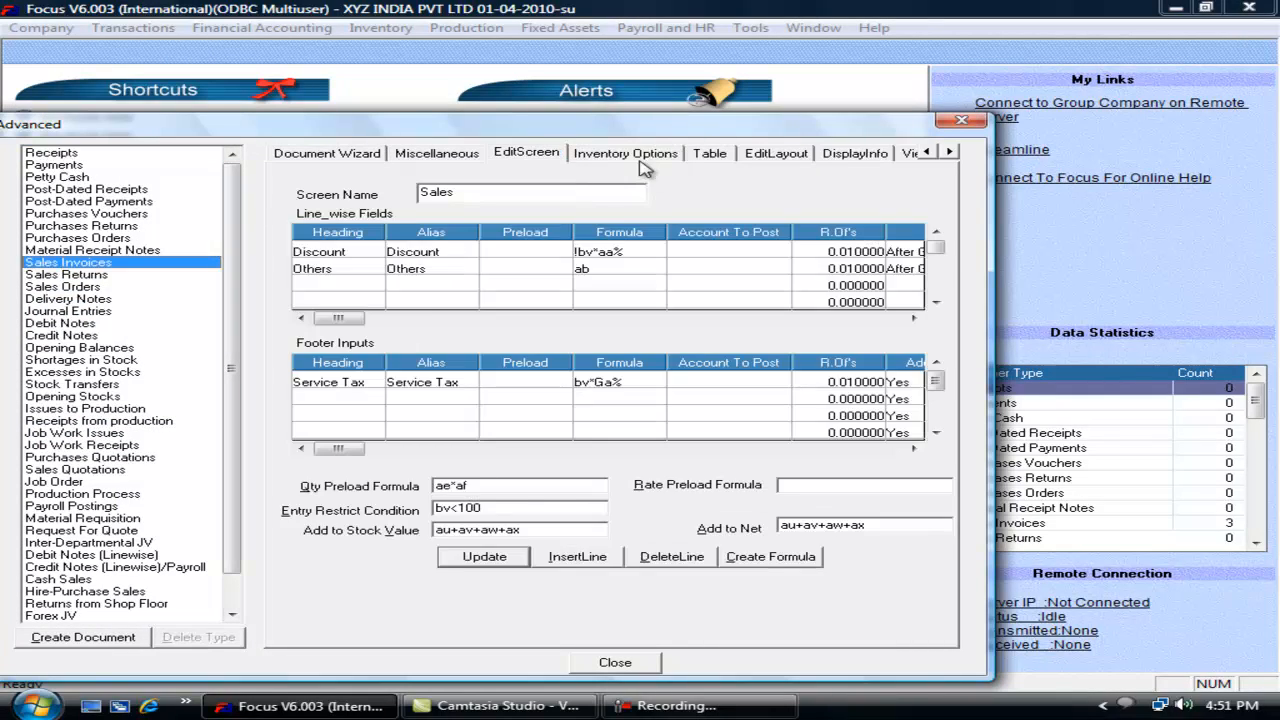
{"action": "left_click", "coordinate": [632, 153]}
Step: Clear all Don't input and Hide options, tick Input A/c for footers, update and close
{"action": "left_click", "coordinate": [362, 220]}
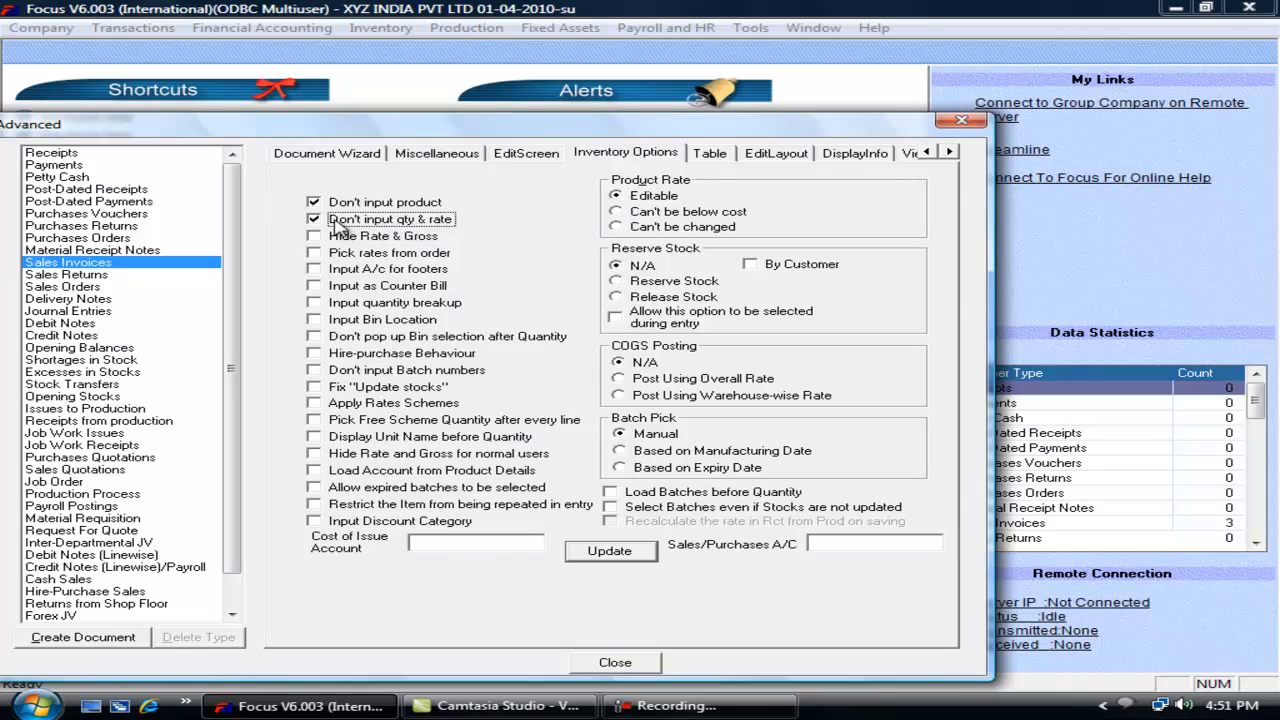
{"action": "left_click", "coordinate": [319, 238]}
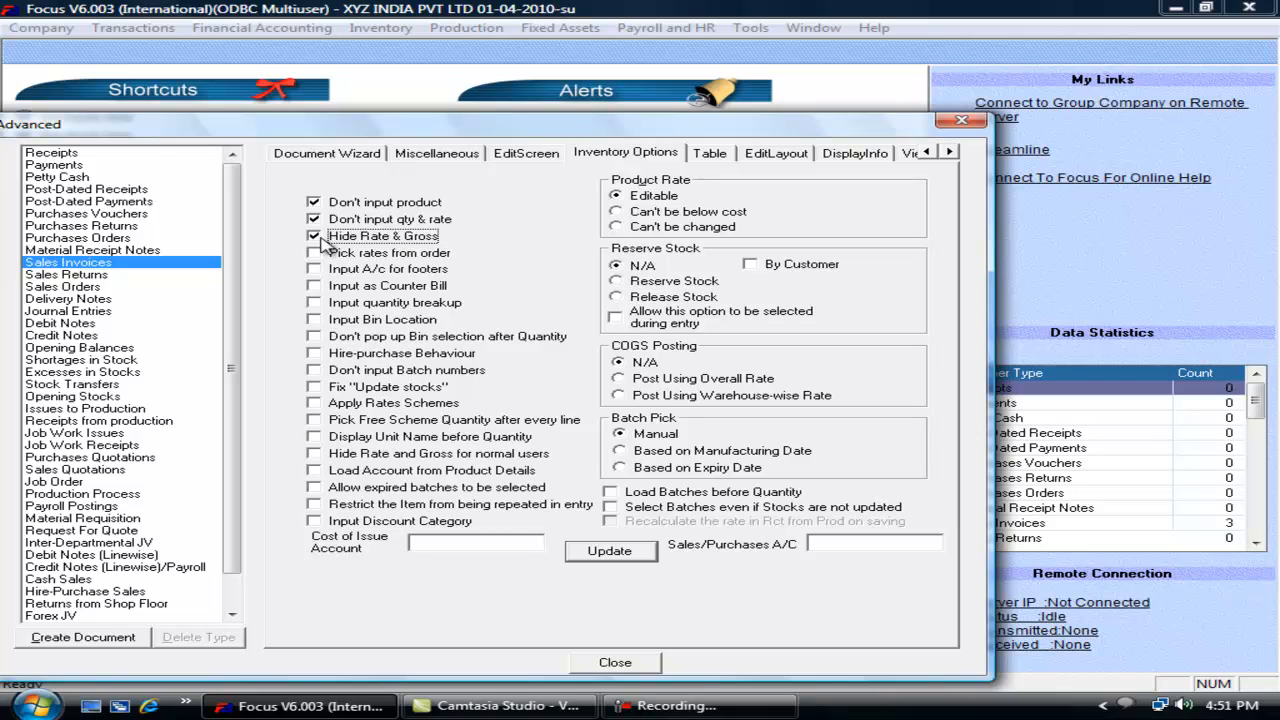
{"action": "left_click", "coordinate": [316, 237]}
{"action": "left_click", "coordinate": [315, 219]}
{"action": "left_click", "coordinate": [315, 202]}
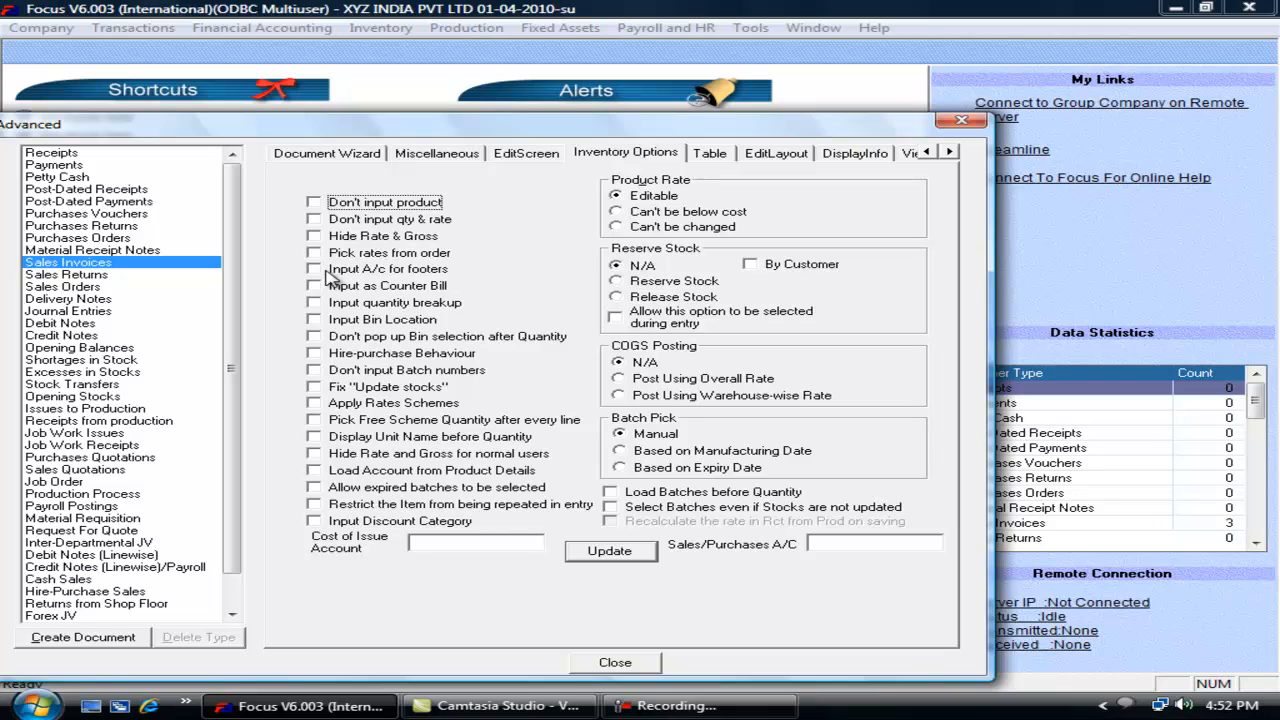
{"action": "left_click", "coordinate": [326, 271]}
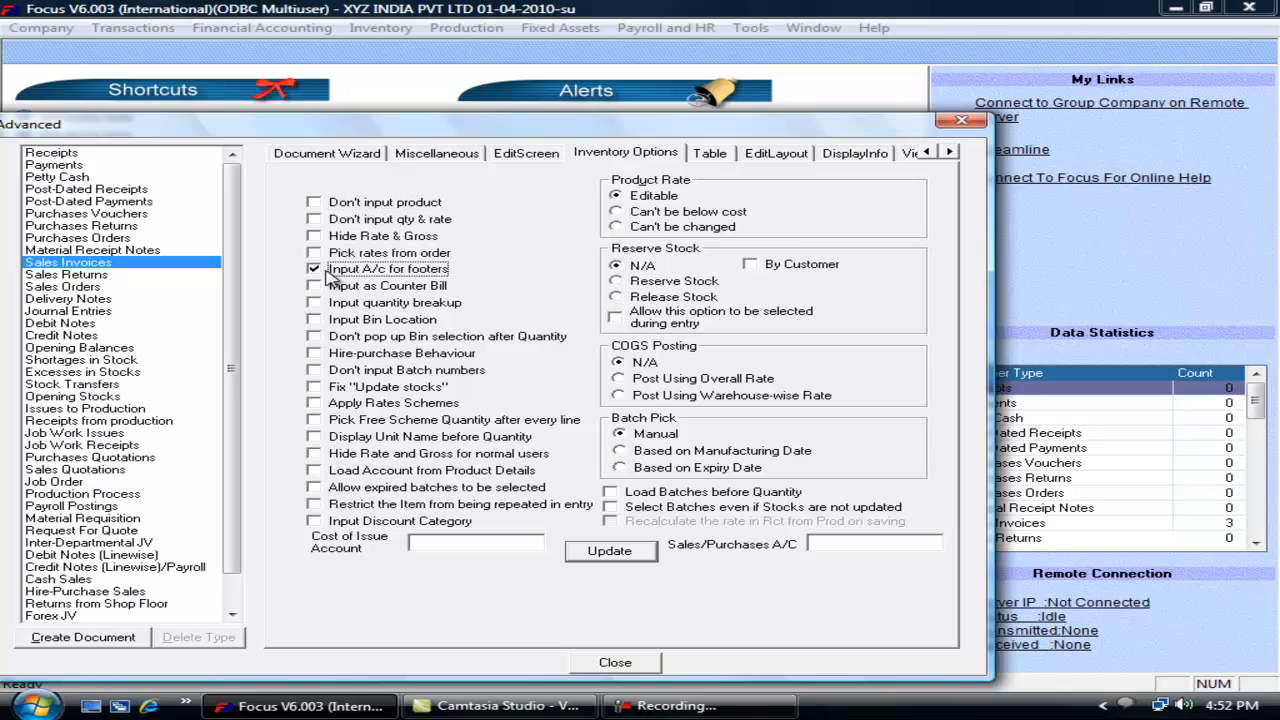
{"action": "left_click", "coordinate": [612, 552]}
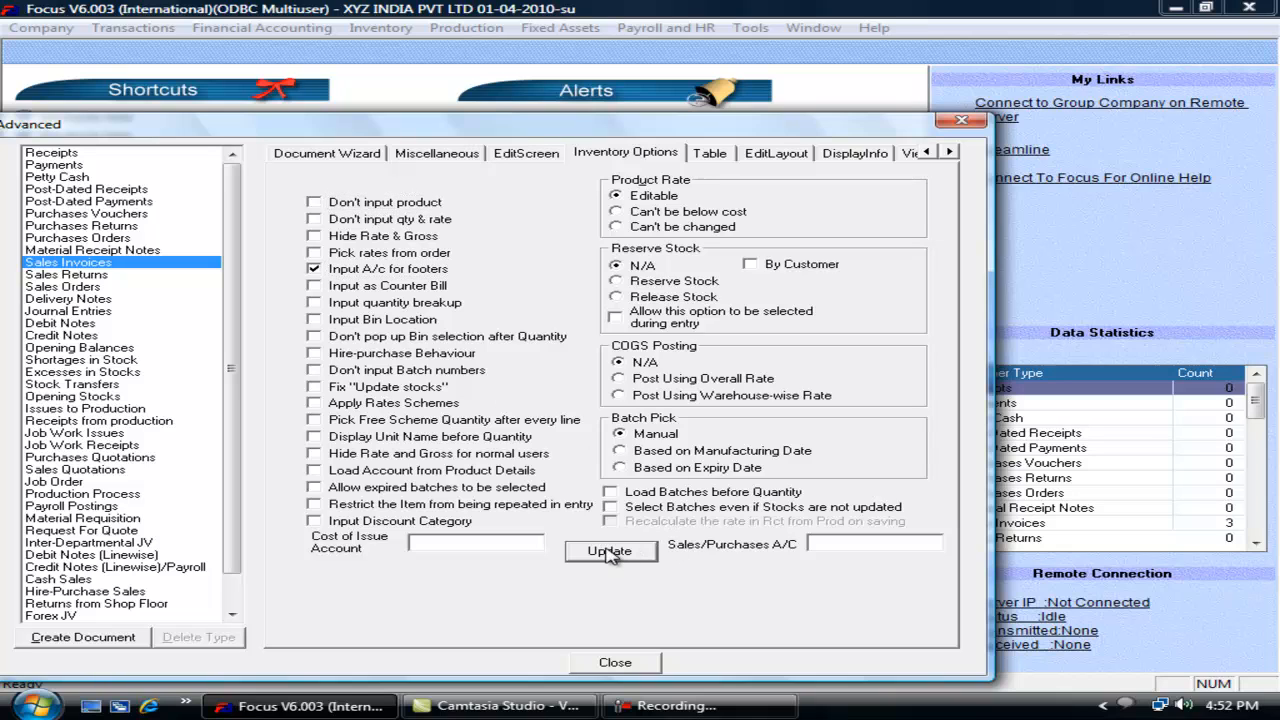
{"action": "left_click", "coordinate": [614, 668]}
Step: In a trial Sales Invoice, enter Service Tax 100 with account AAA, then close it
{"action": "left_click", "coordinate": [157, 31]}
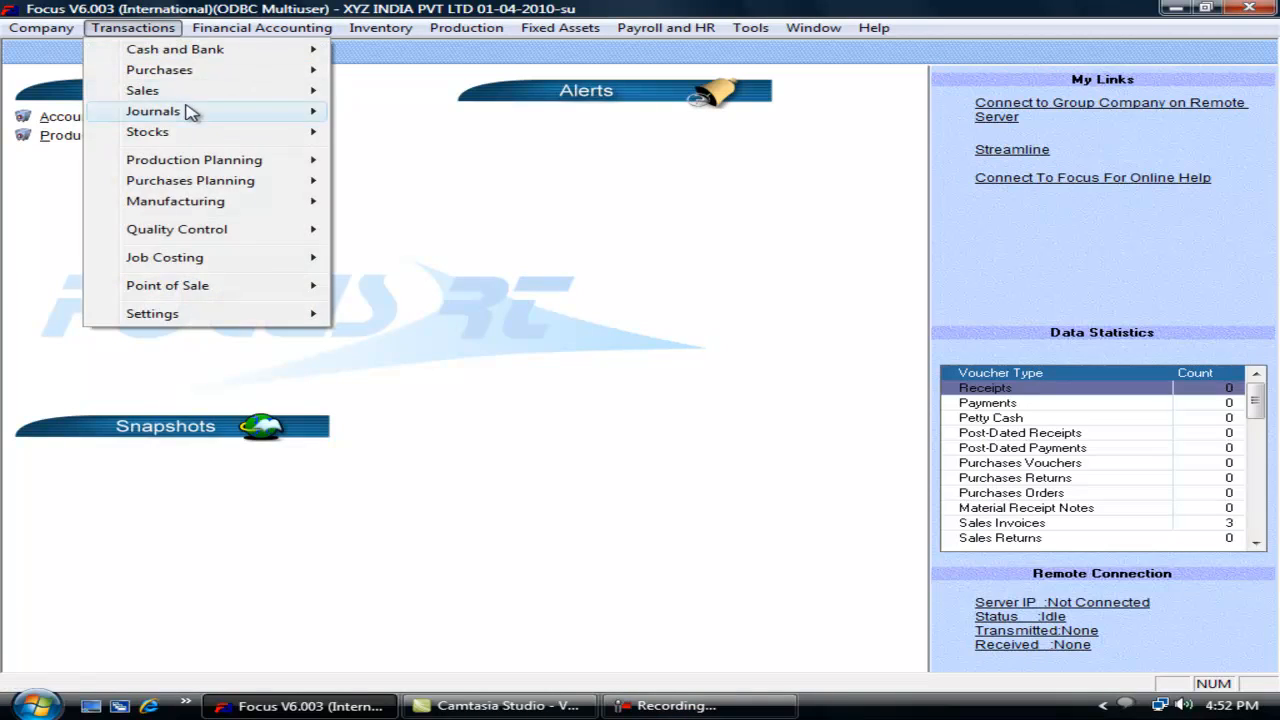
{"action": "mouse_move", "coordinate": [232, 92]}
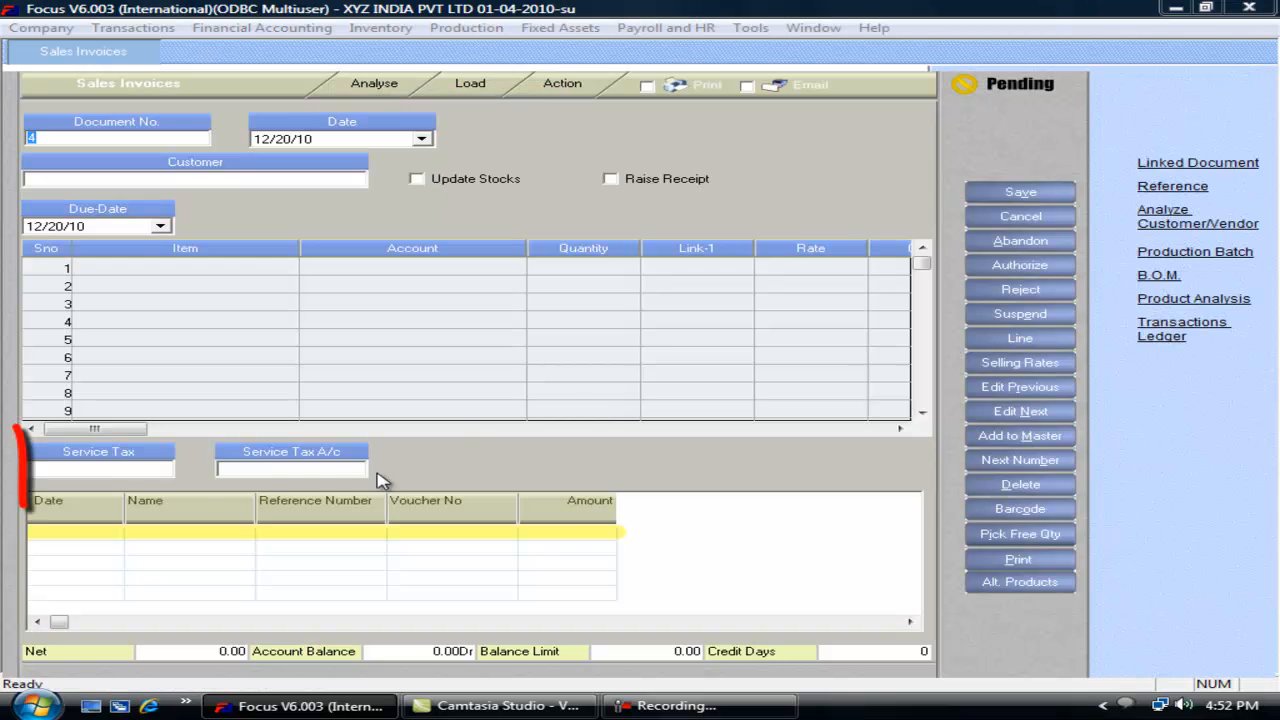
{"action": "left_click", "coordinate": [263, 471]}
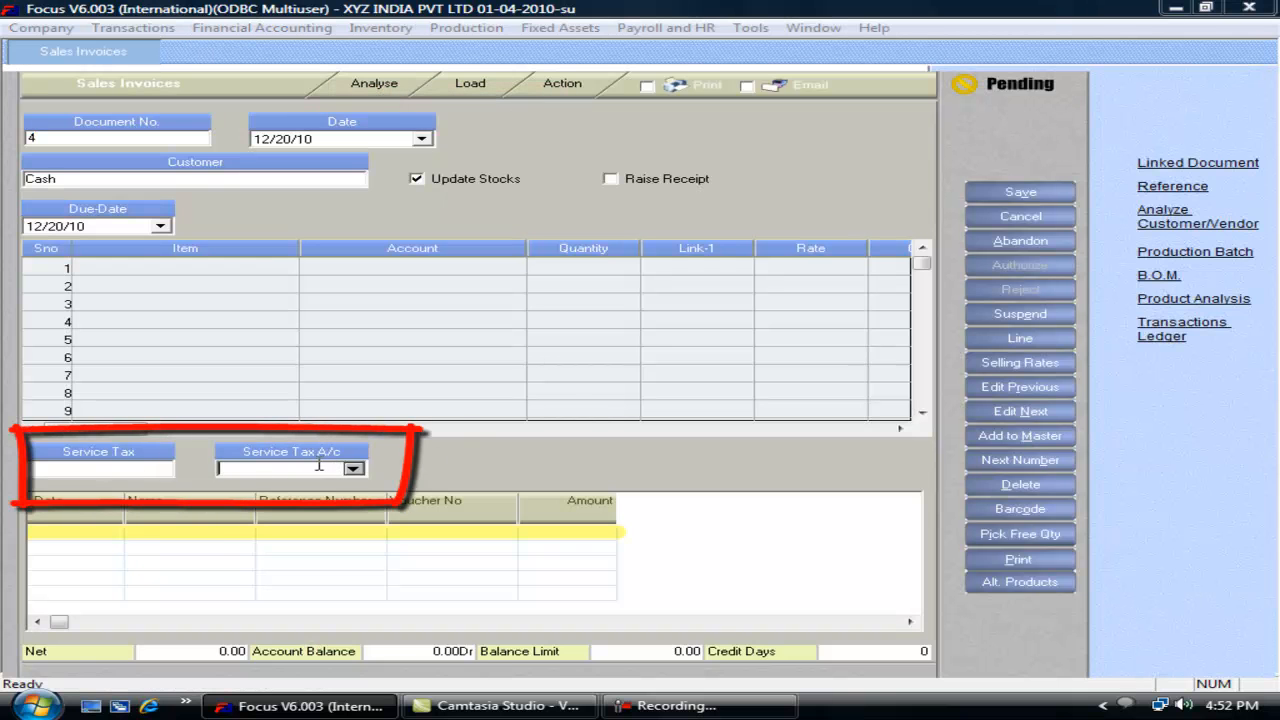
{"action": "key", "text": "space"}
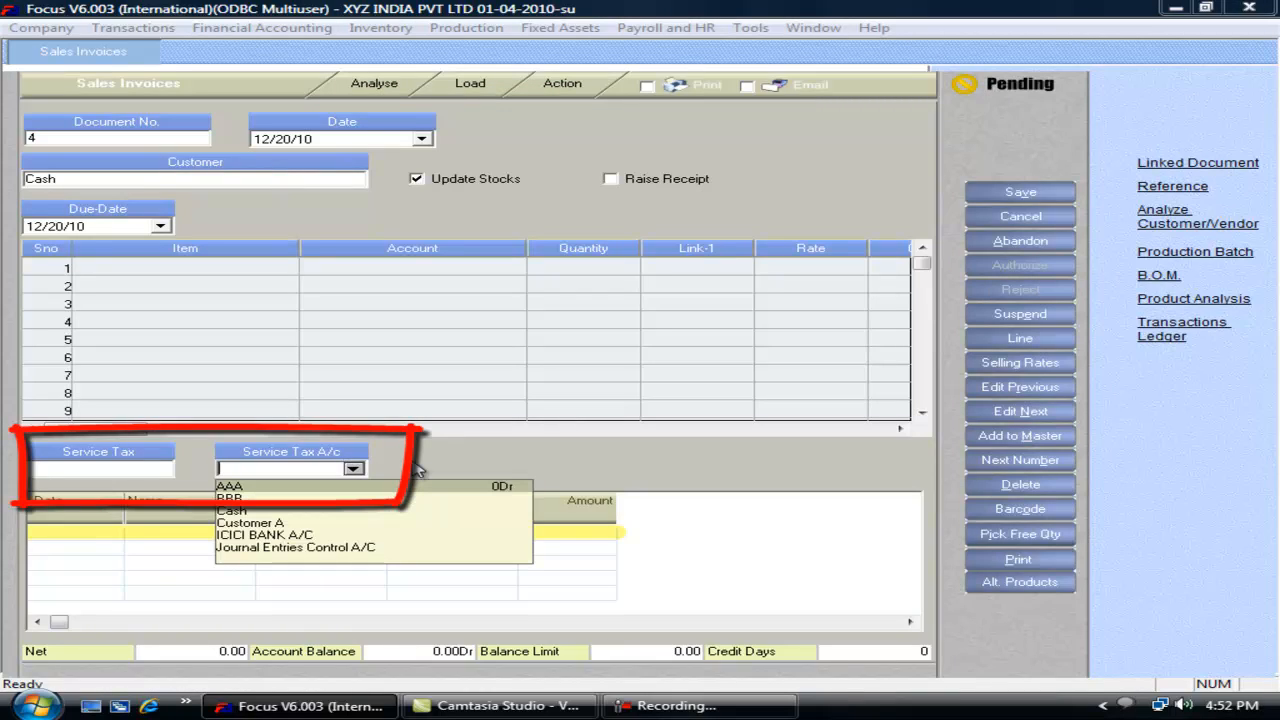
{"action": "key", "text": "Return"}
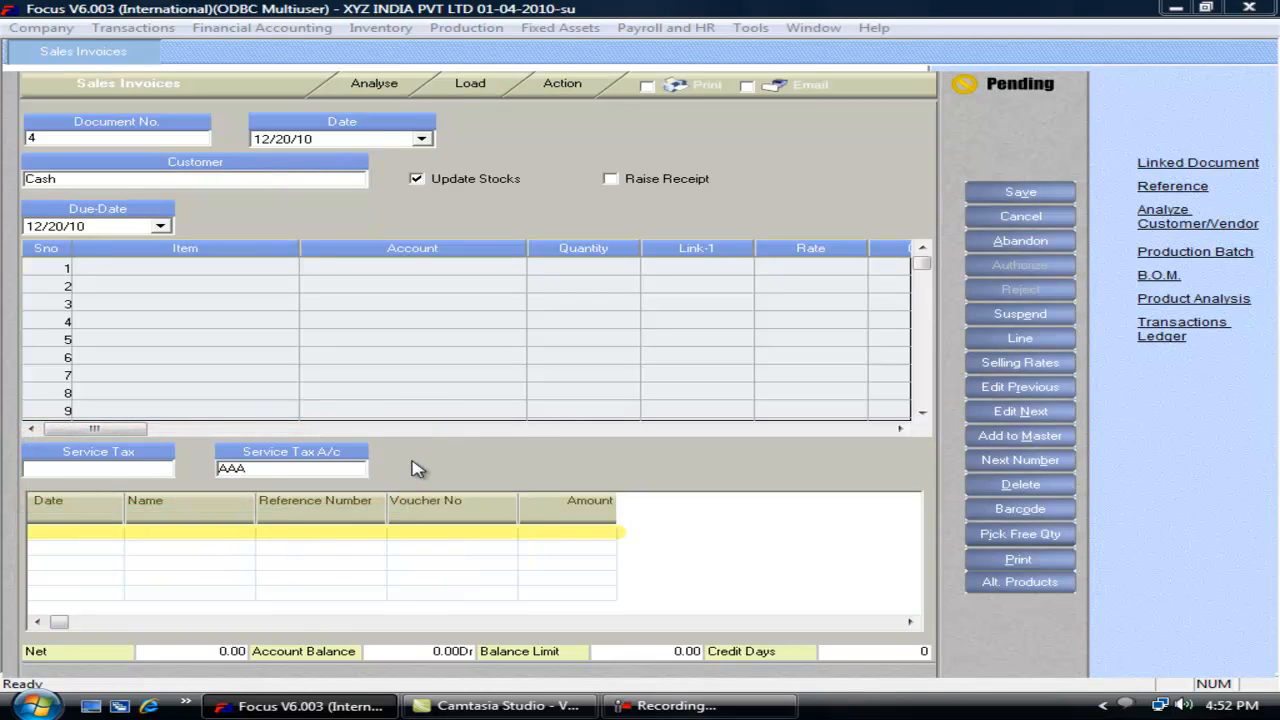
{"action": "type", "text": "100"}
{"action": "key", "text": "Return"}
{"action": "type", "text": "s"}
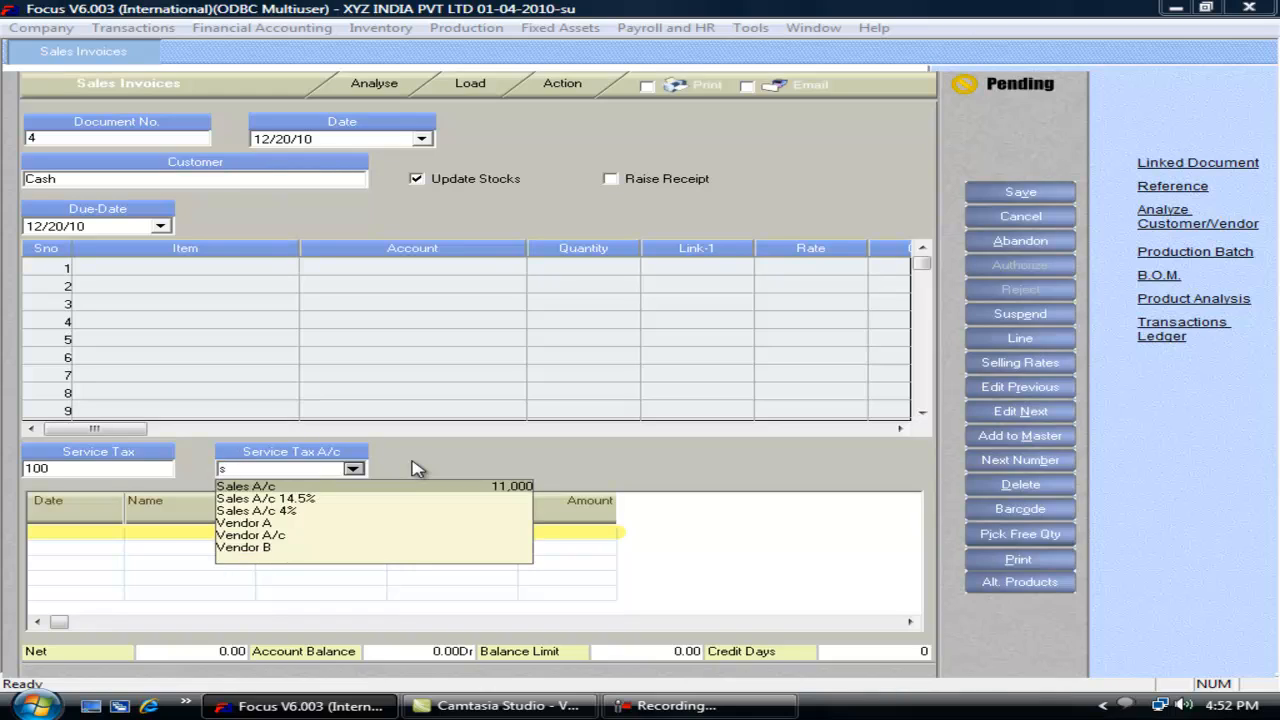
{"action": "type", "text": "e"}
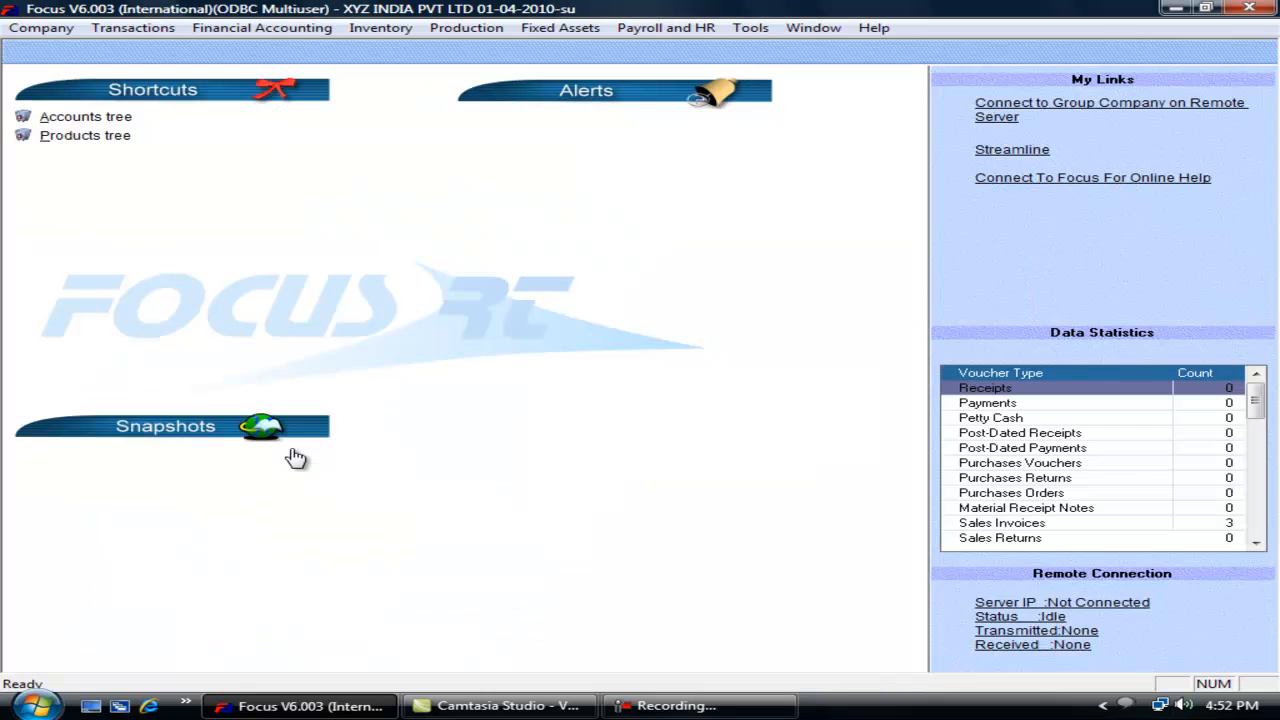
{"action": "key", "text": "alt+t"}
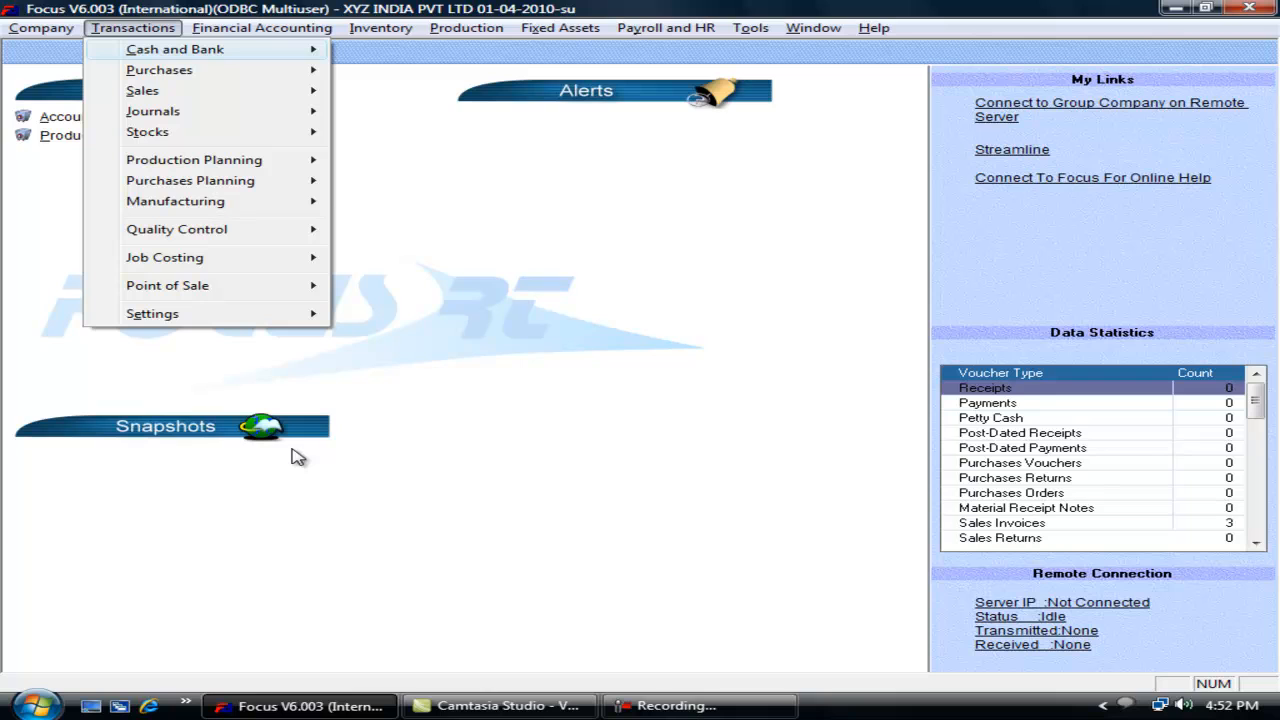
Step: In Sales Invoices Inventory Options, untick Input A/c for footers and tick Input quantity breakup
{"action": "mouse_move", "coordinate": [263, 314]}
{"action": "left_click", "coordinate": [390, 315]}
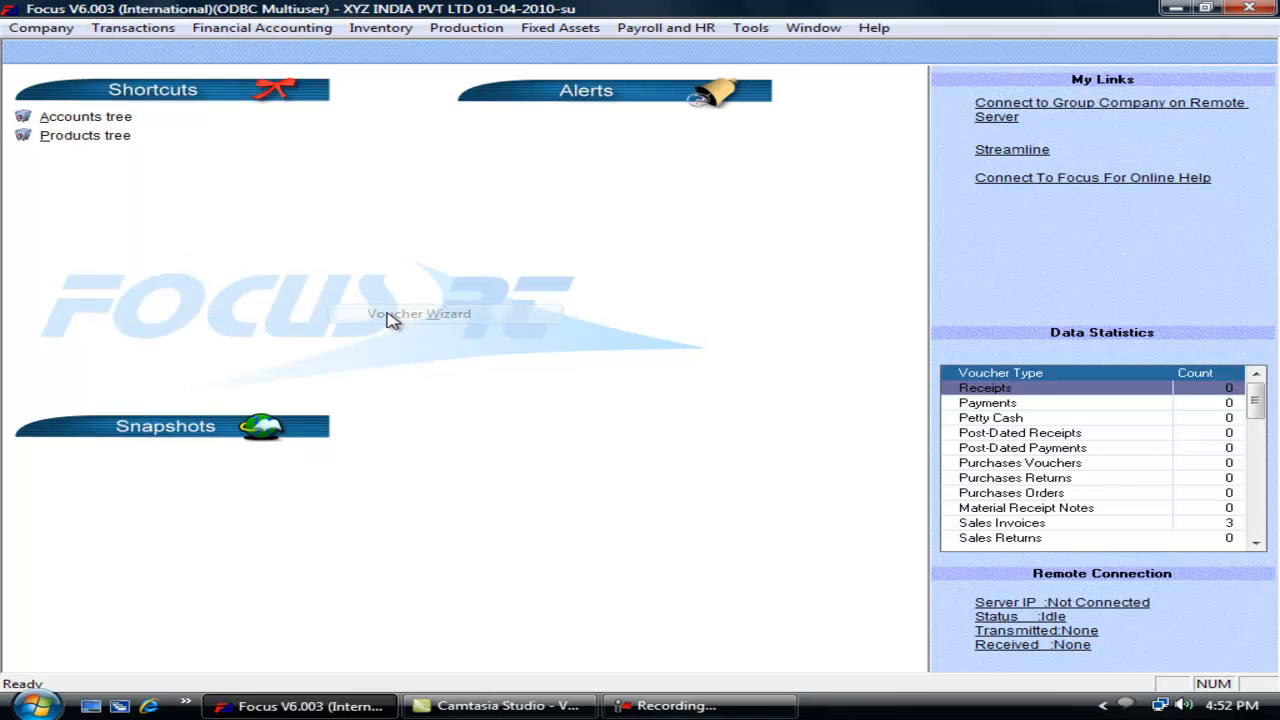
{"action": "left_click", "coordinate": [205, 262]}
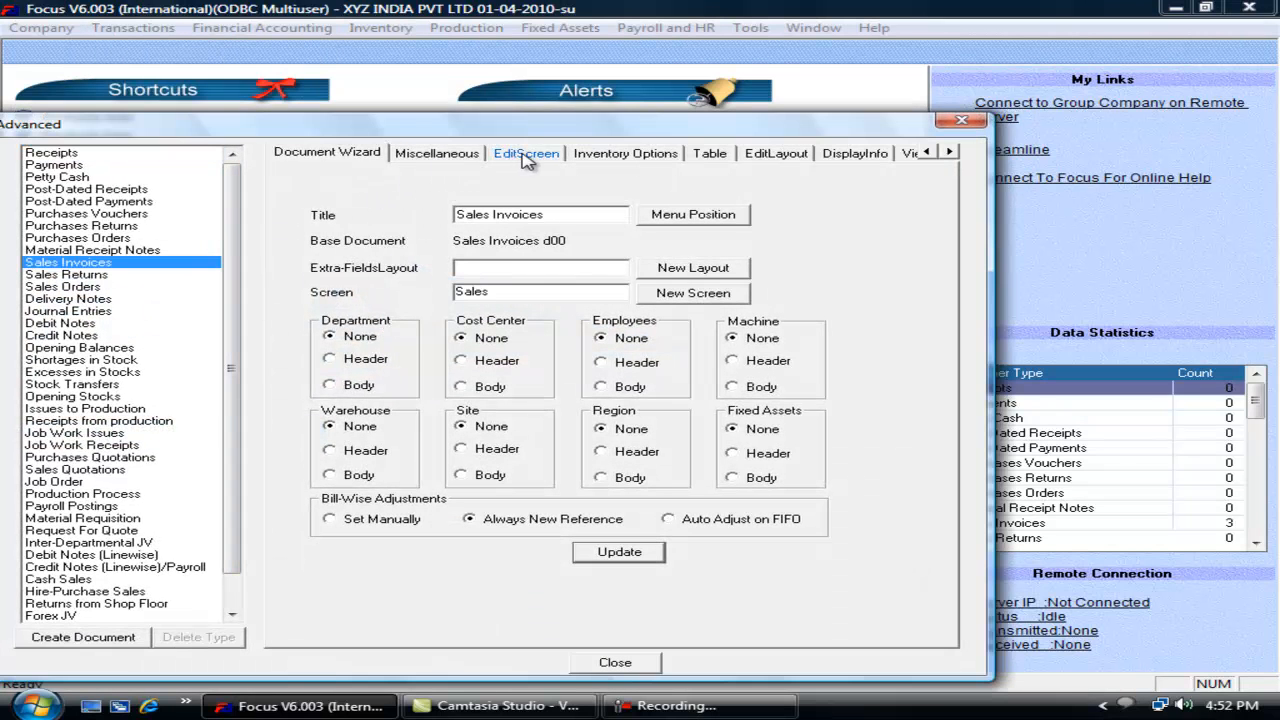
{"action": "left_click", "coordinate": [625, 152]}
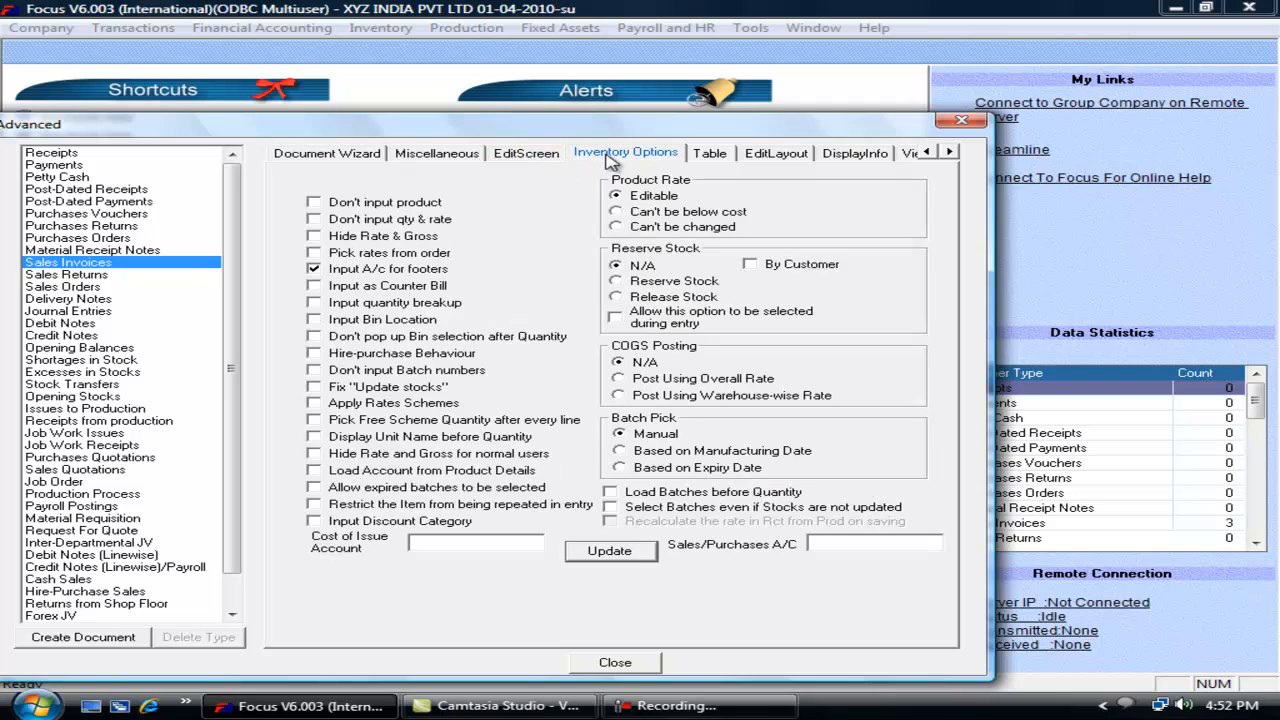
{"action": "left_click", "coordinate": [335, 270]}
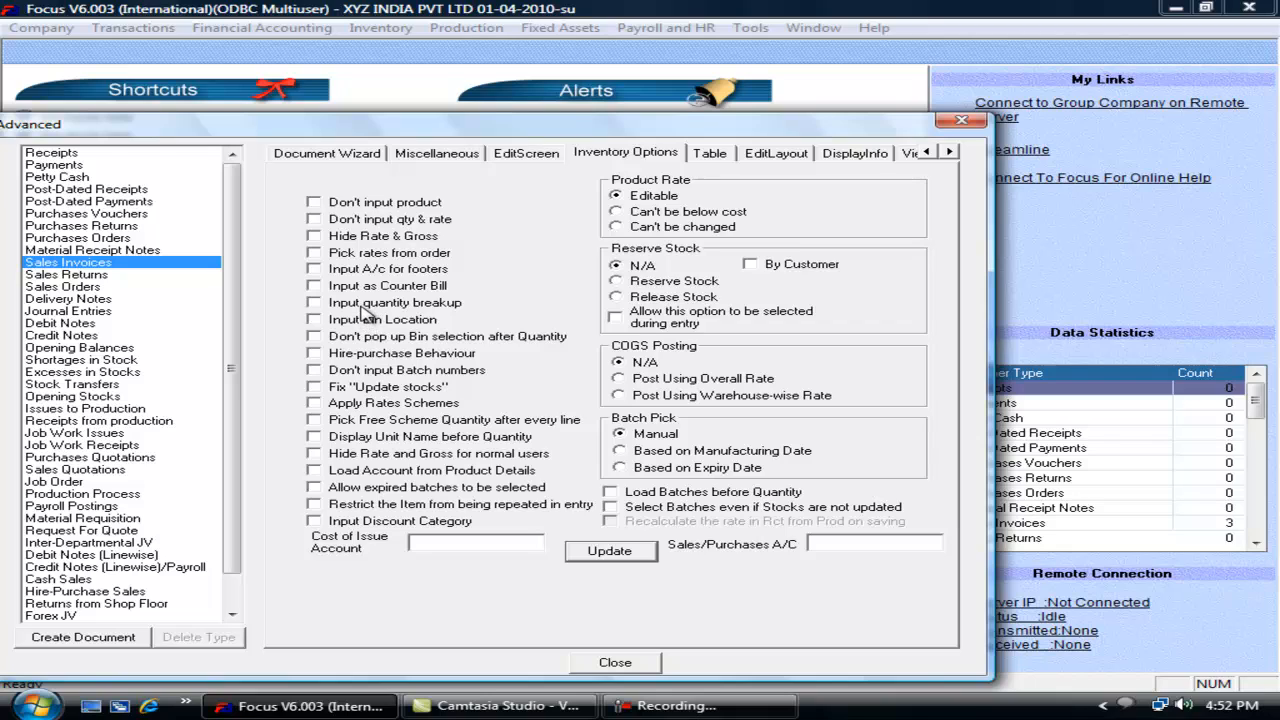
{"action": "left_click", "coordinate": [364, 306]}
Step: Update and close the wizard, then enter FG1 with Sales A/c to reach Qty Breakup
{"action": "left_click", "coordinate": [613, 552]}
{"action": "left_click", "coordinate": [615, 663]}
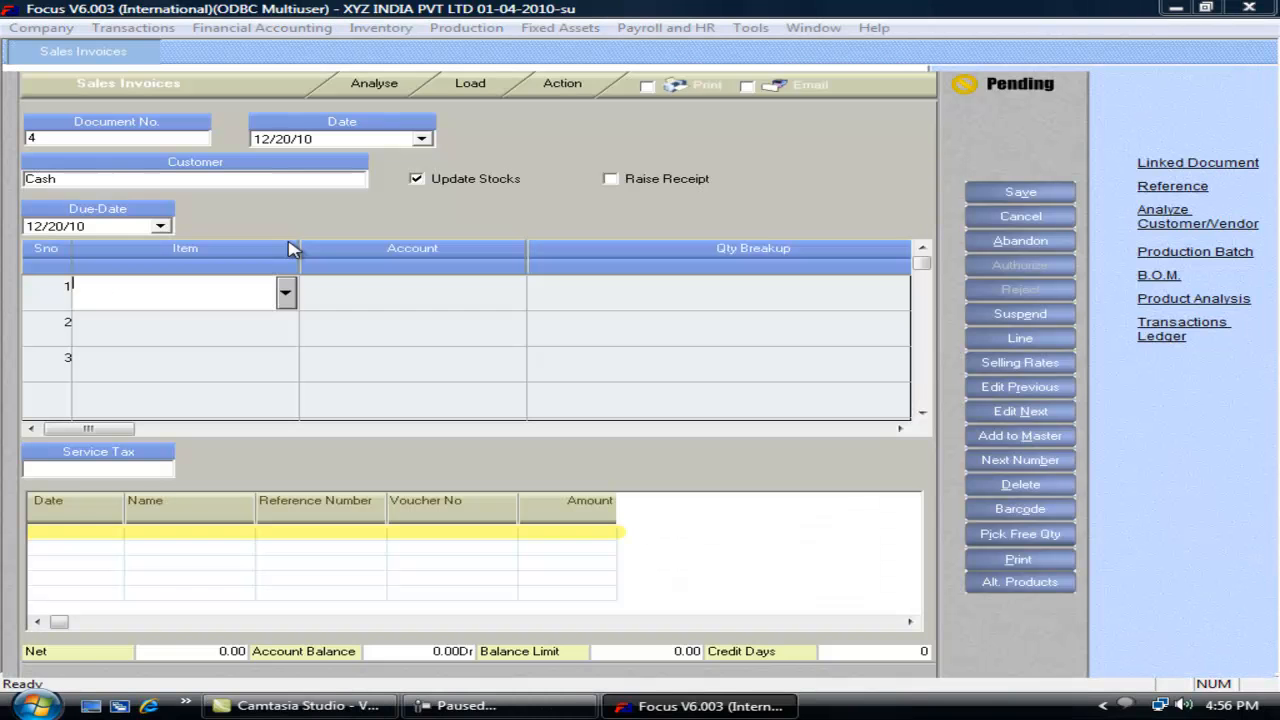
{"action": "type", "text": "f"}
{"action": "key", "text": "Return"}
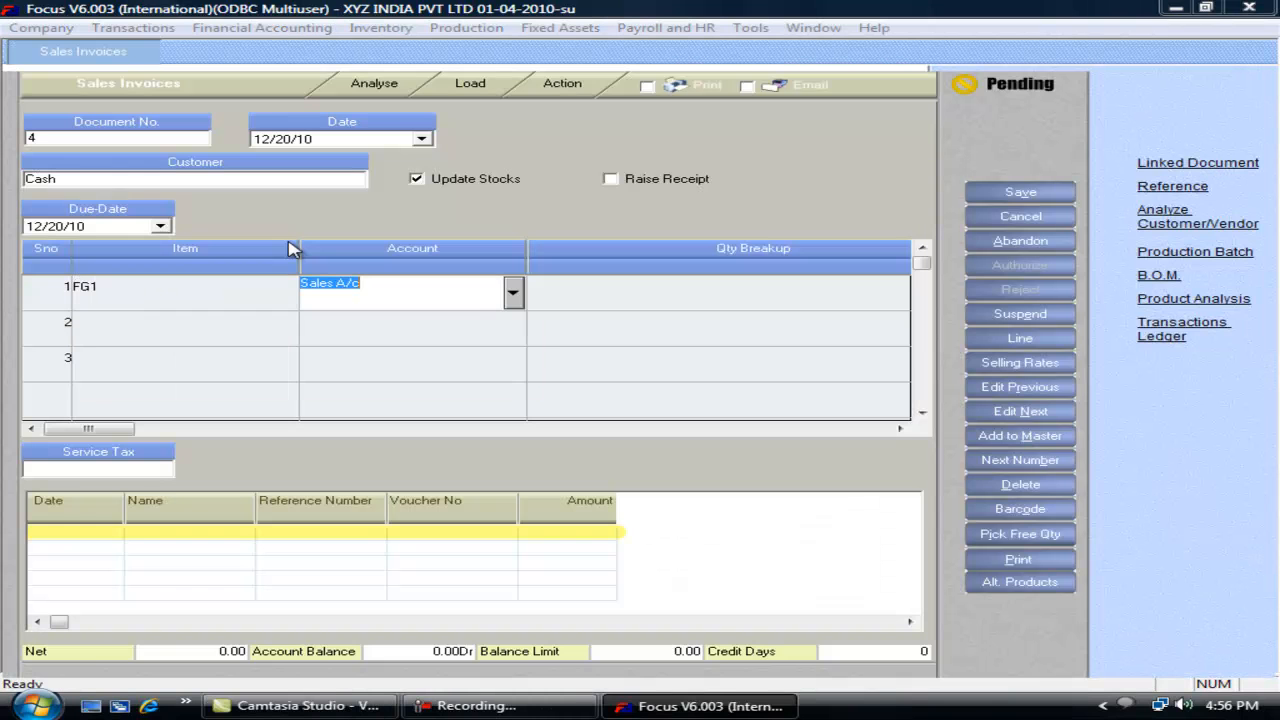
{"action": "key", "text": "Return"}
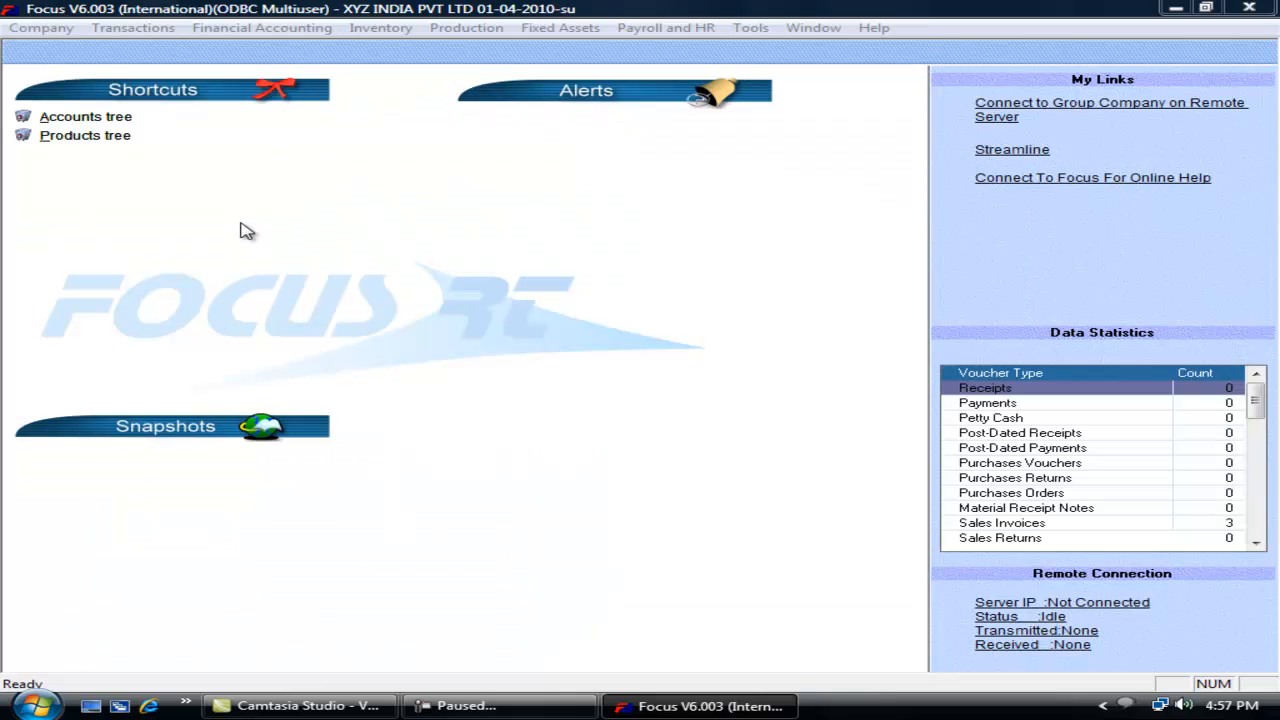
Step: Enable multiple rates for different item sizes in the company's inventory preferences
{"action": "left_click", "coordinate": [45, 31]}
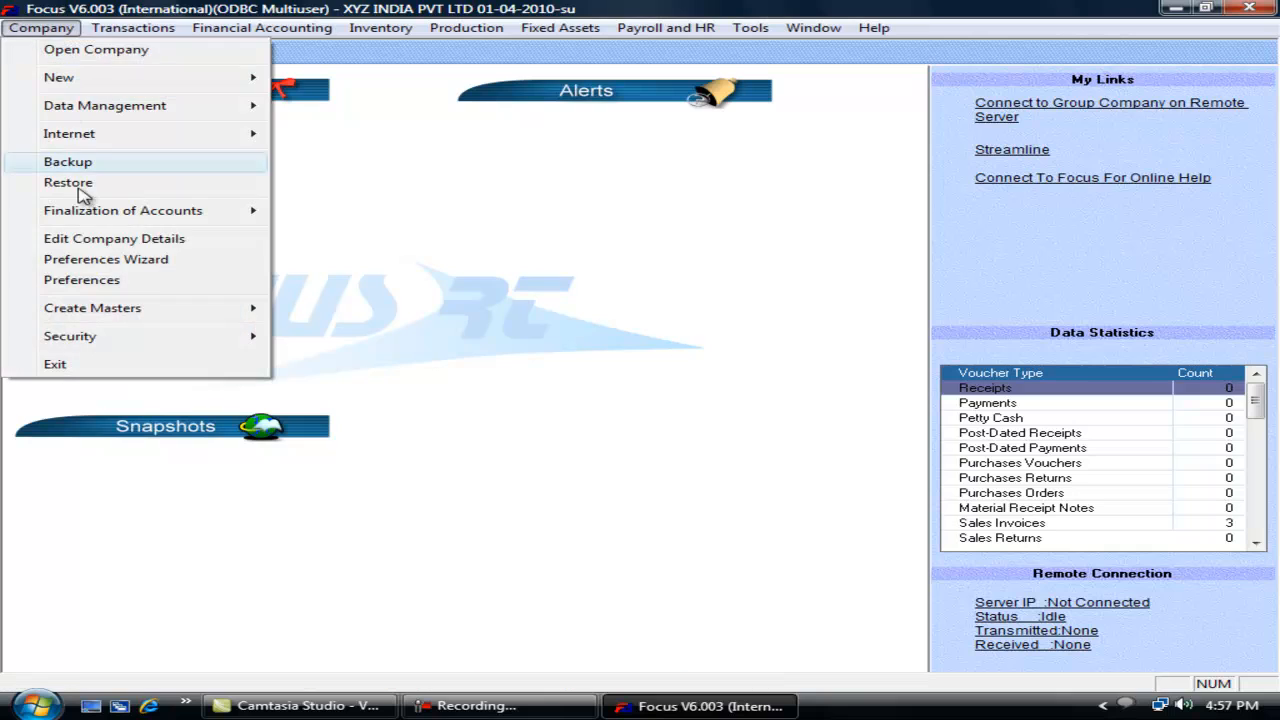
{"action": "left_click", "coordinate": [91, 280]}
{"action": "left_click", "coordinate": [397, 136]}
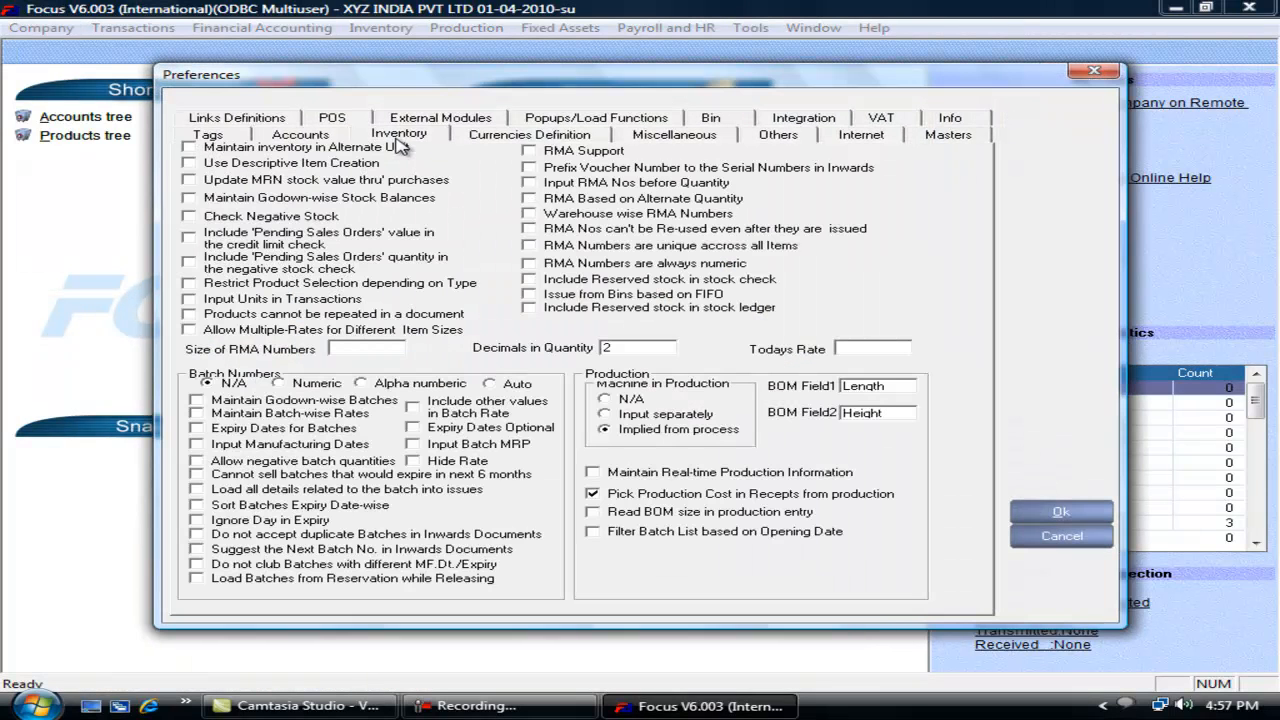
{"action": "left_click", "coordinate": [209, 332]}
{"action": "left_click", "coordinate": [1055, 514]}
Step: Start a new sales invoice with FG1 as the line's product
{"action": "left_click", "coordinate": [140, 27]}
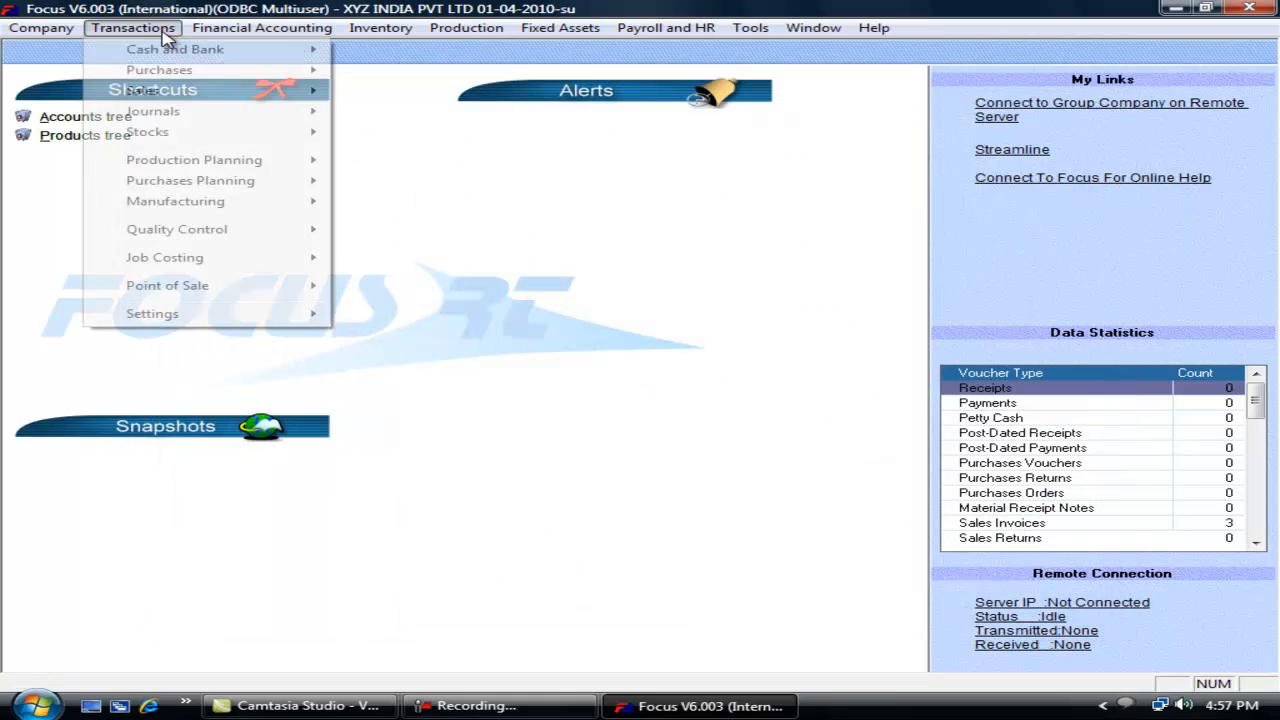
{"action": "mouse_move", "coordinate": [229, 93]}
{"action": "left_click", "coordinate": [397, 91]}
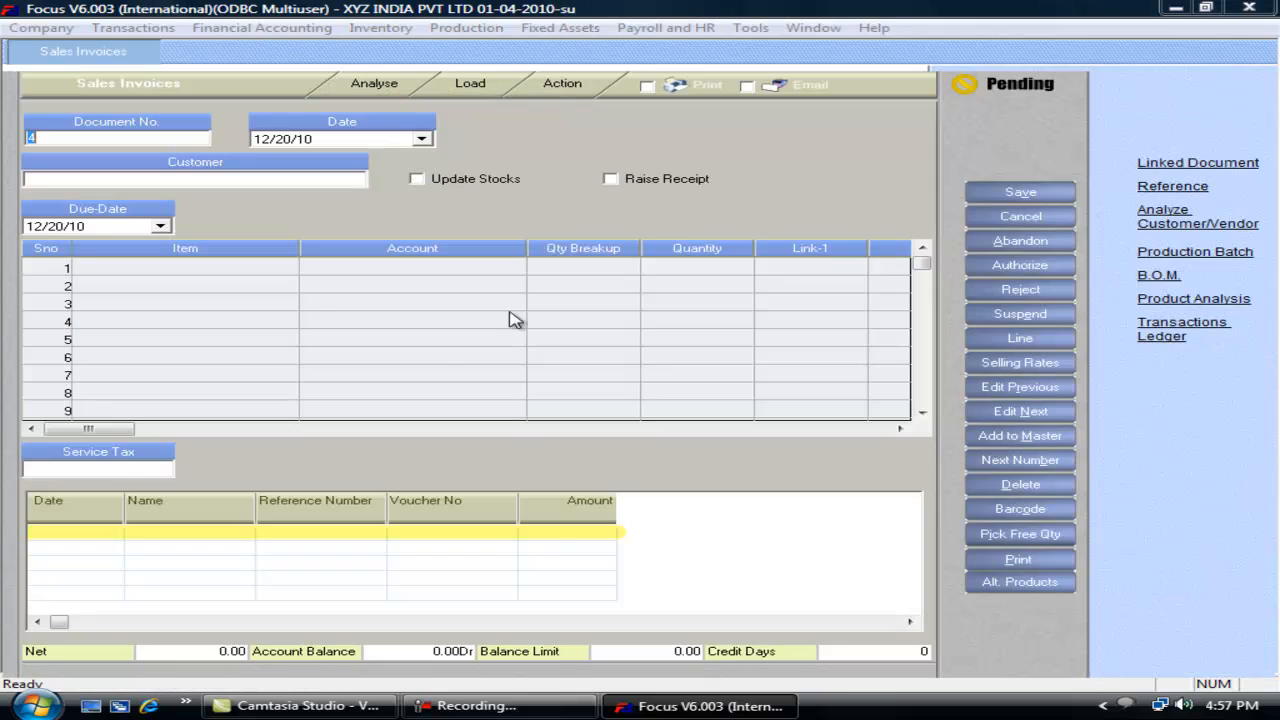
{"action": "type", "text": "sa"}
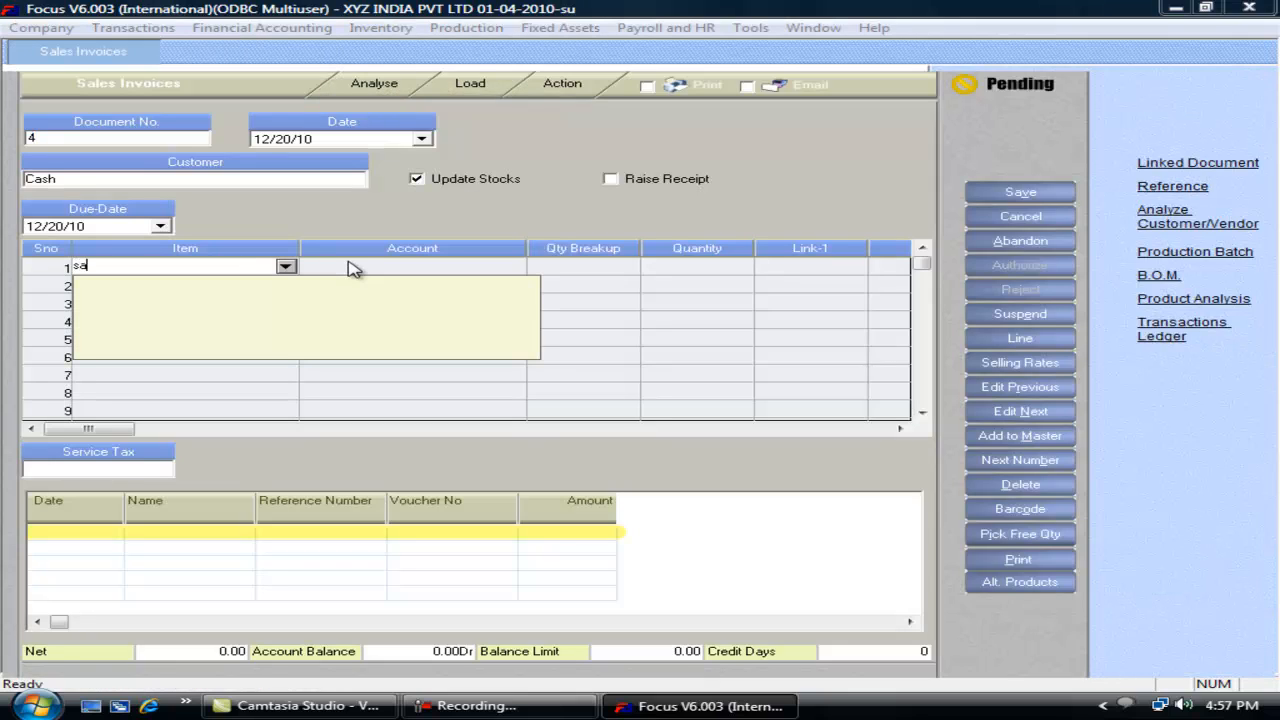
{"action": "key", "text": "BackSpace"}
{"action": "key", "text": "BackSpace"}
{"action": "key", "text": "Return"}
{"action": "key", "text": "Return"}
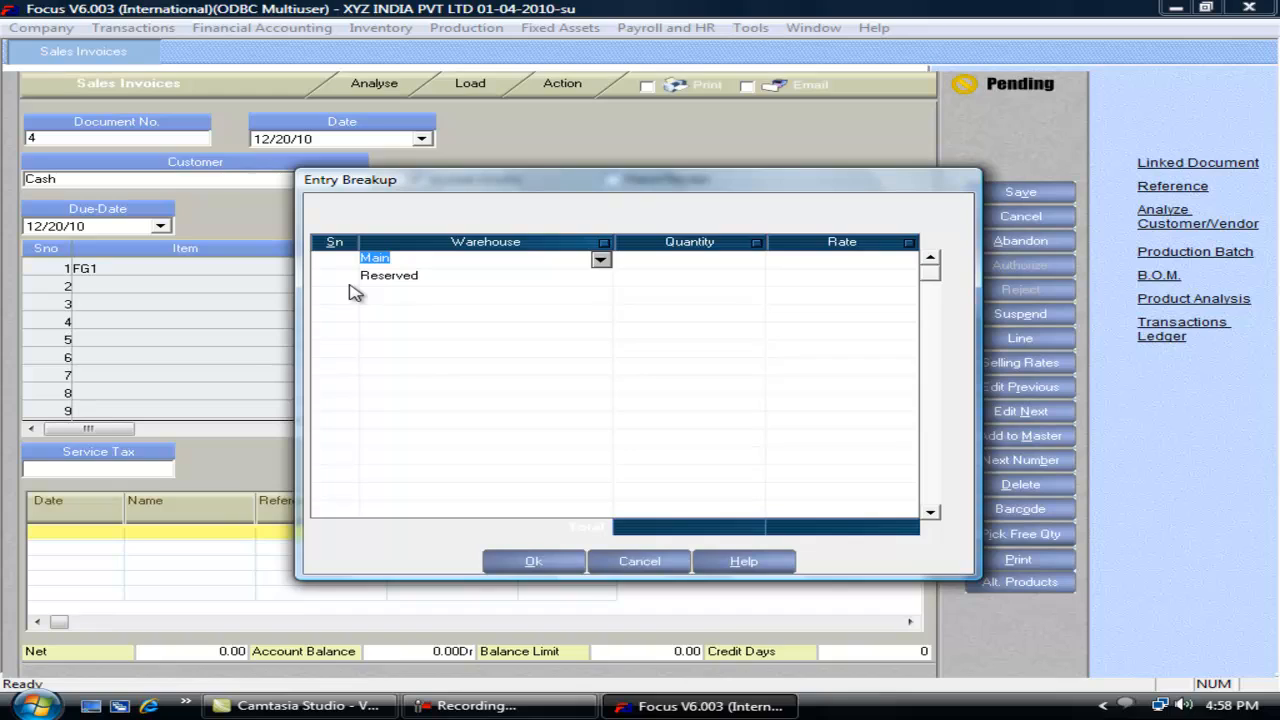
Step: Break FG1 into Main 10 at 1000 and Reserved 5 at 900, then close the invoice
{"action": "left_click", "coordinate": [645, 258]}
{"action": "type", "text": "10"}
{"action": "key", "text": "Tab"}
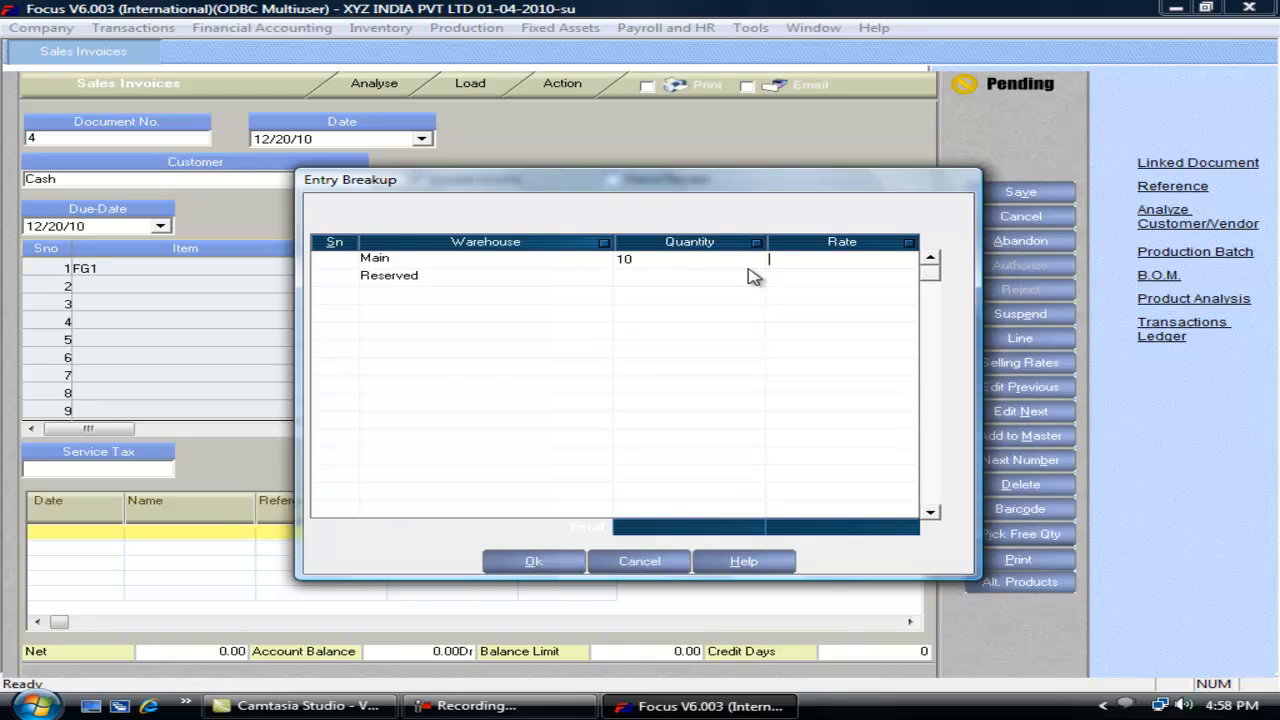
{"action": "type", "text": "1000"}
{"action": "key", "text": "Tab"}
{"action": "key", "text": "Tab"}
{"action": "type", "text": "5"}
{"action": "key", "text": "Tab"}
{"action": "type", "text": "900"}
{"action": "key", "text": "Tab"}
{"action": "key", "text": "Escape"}
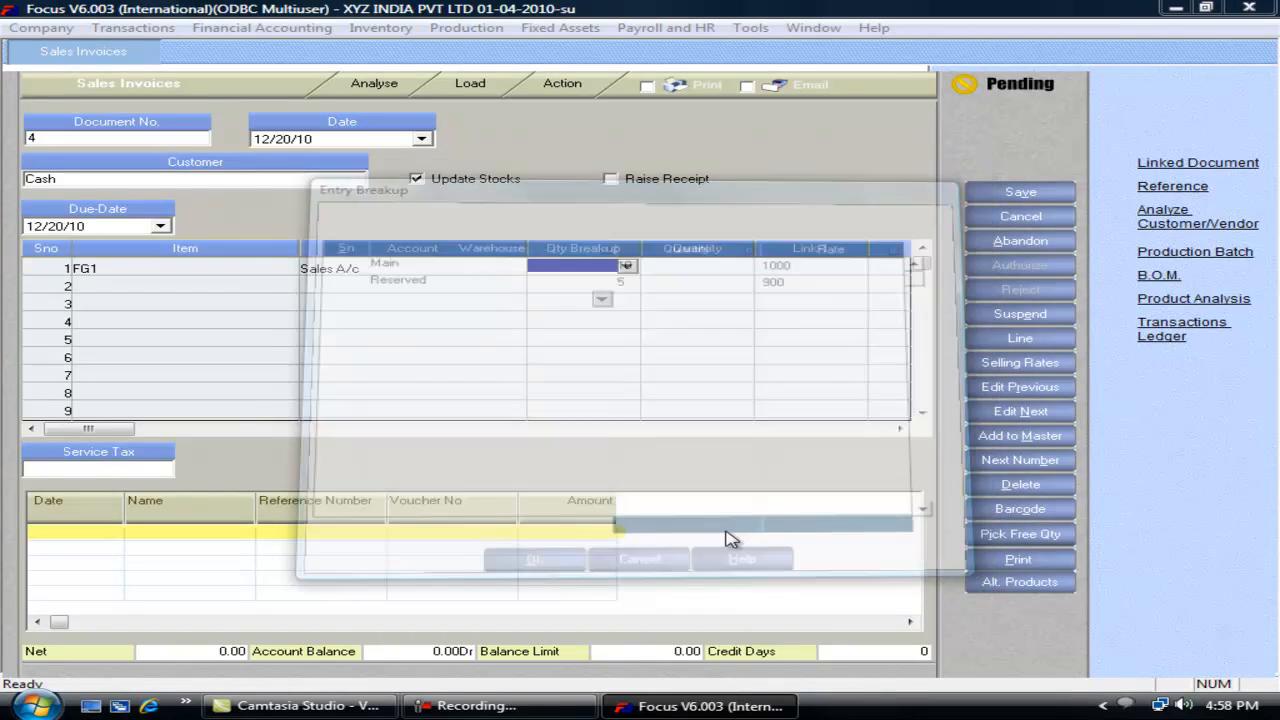
{"action": "key", "text": "Escape"}
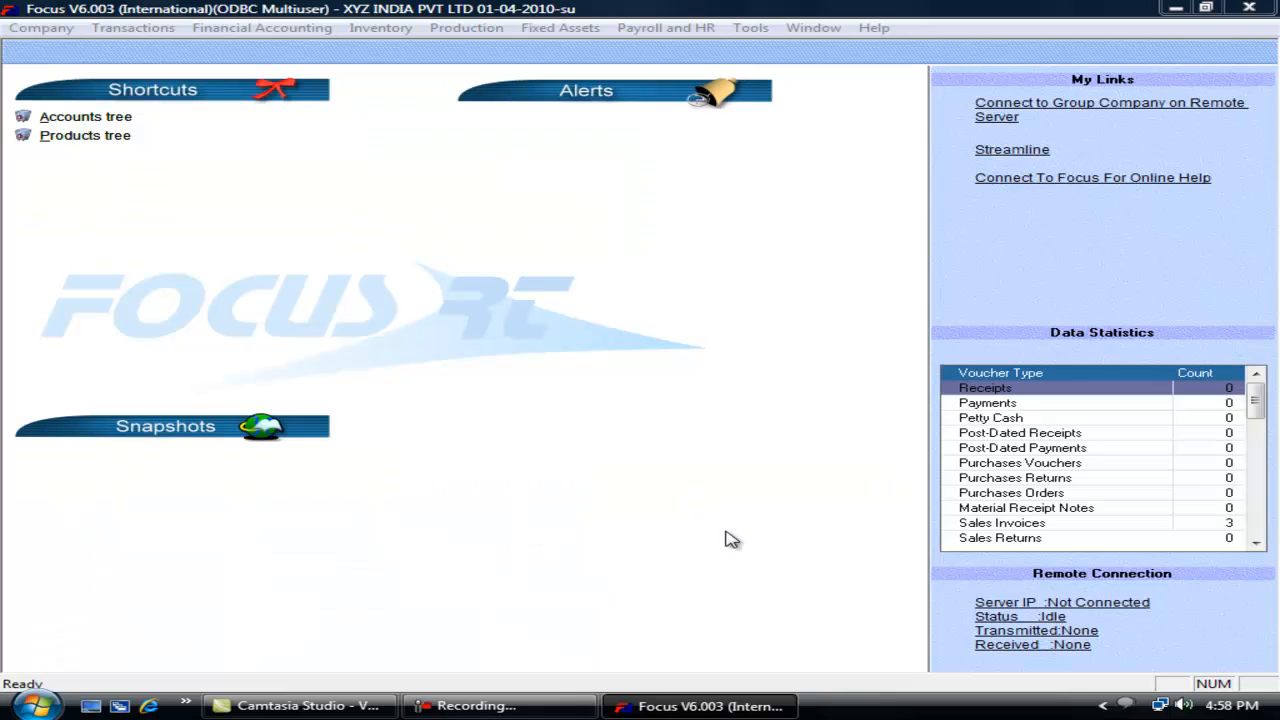
{"action": "key", "text": "alt+t"}
{"action": "key", "text": "e"}
{"action": "key", "text": "v"}
{"action": "key", "text": "s"}
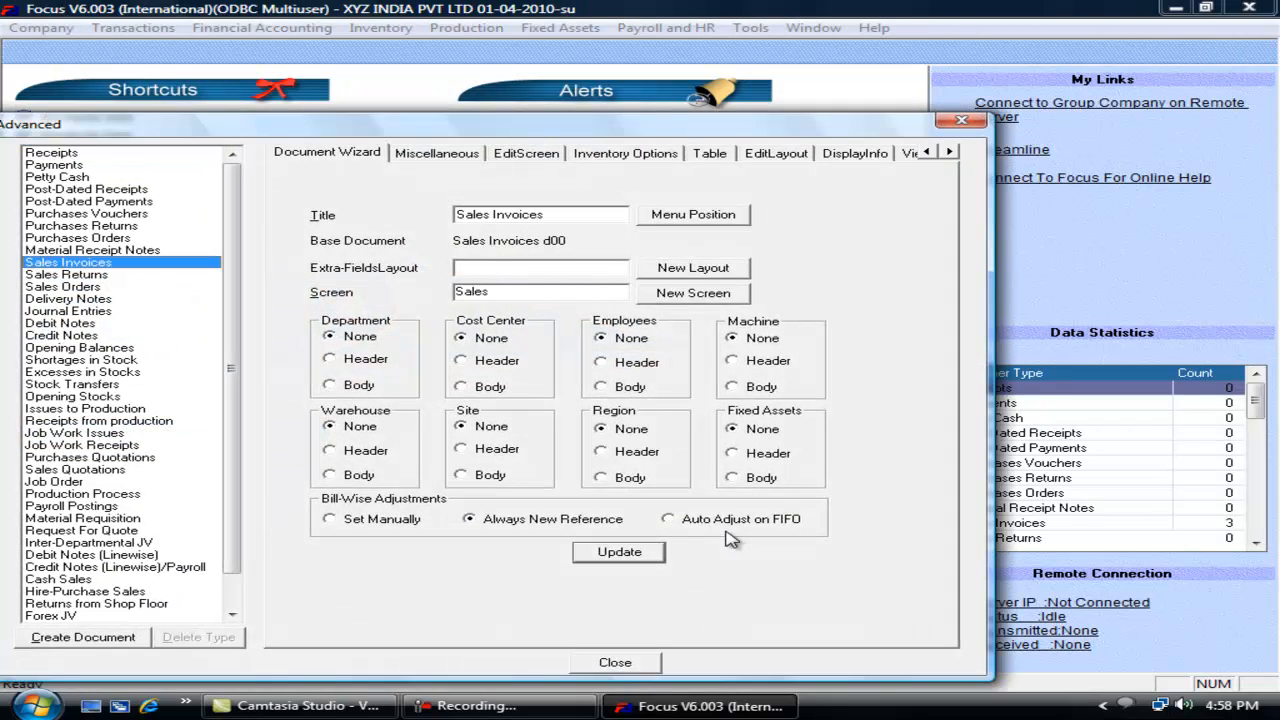
{"action": "left_click", "coordinate": [602, 160]}
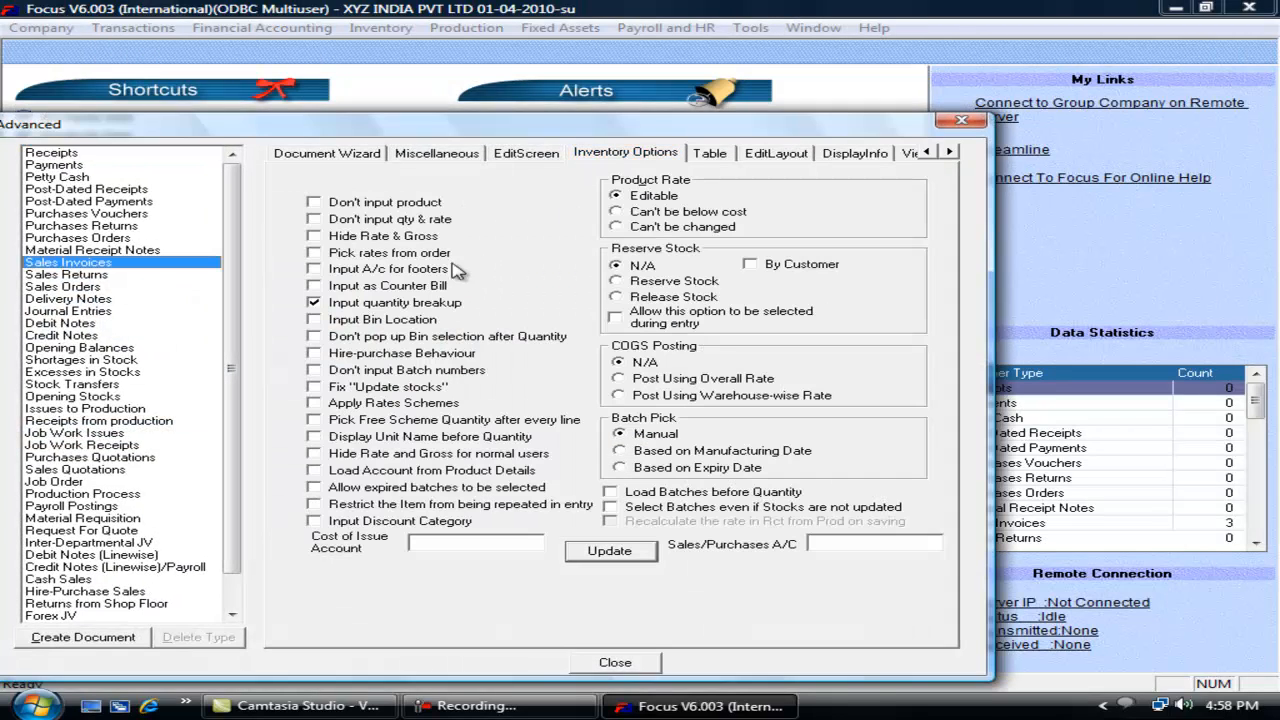
{"action": "left_click", "coordinate": [335, 320]}
{"action": "left_click", "coordinate": [322, 304]}
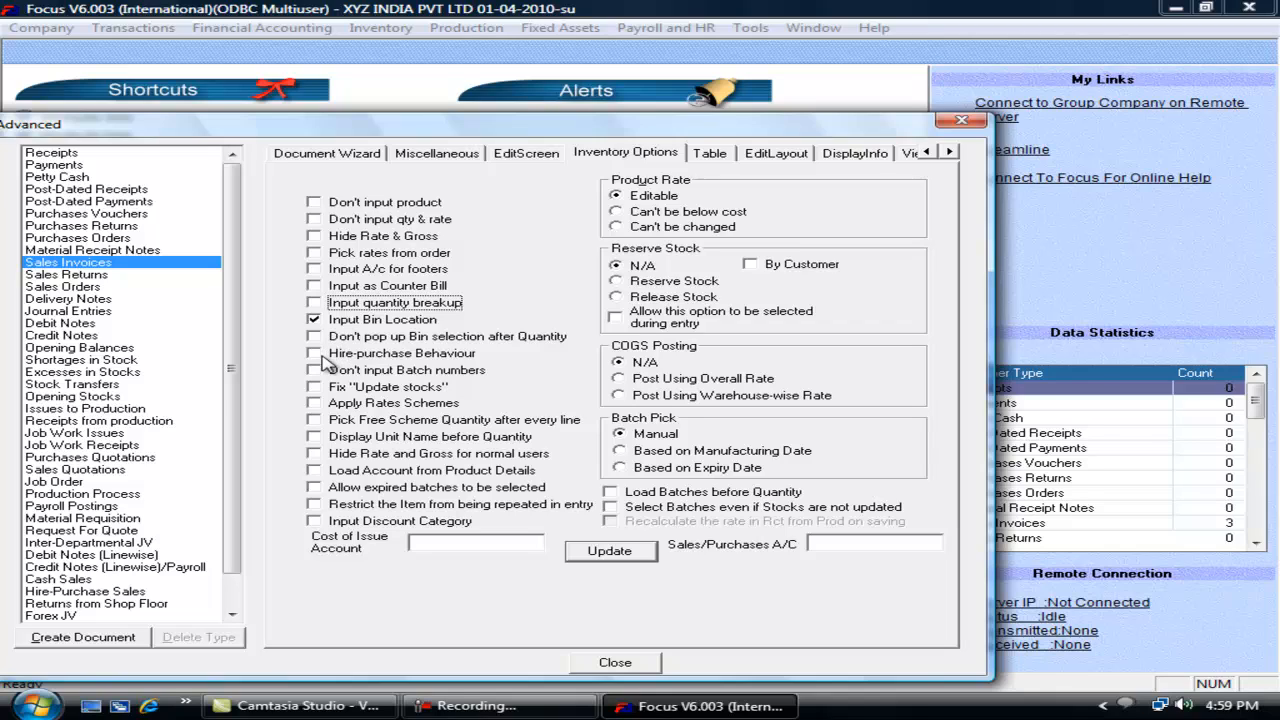
{"action": "left_click", "coordinate": [316, 320]}
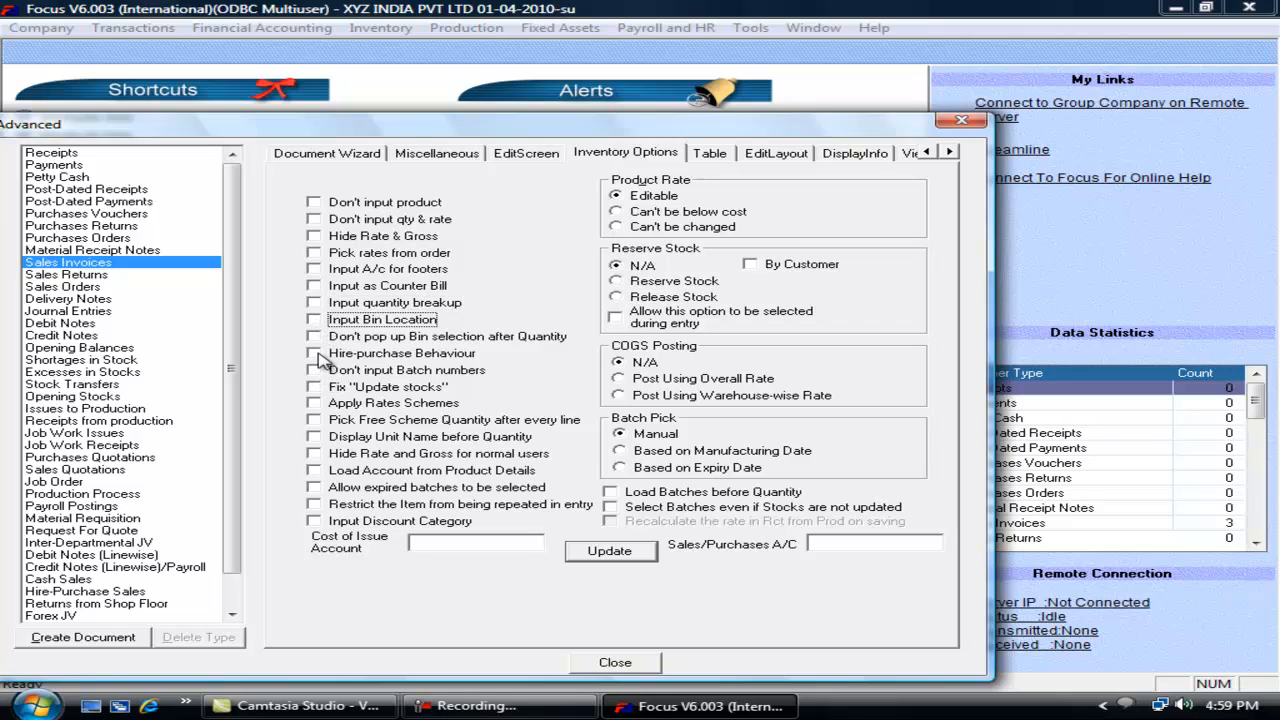
{"action": "left_click", "coordinate": [316, 354]}
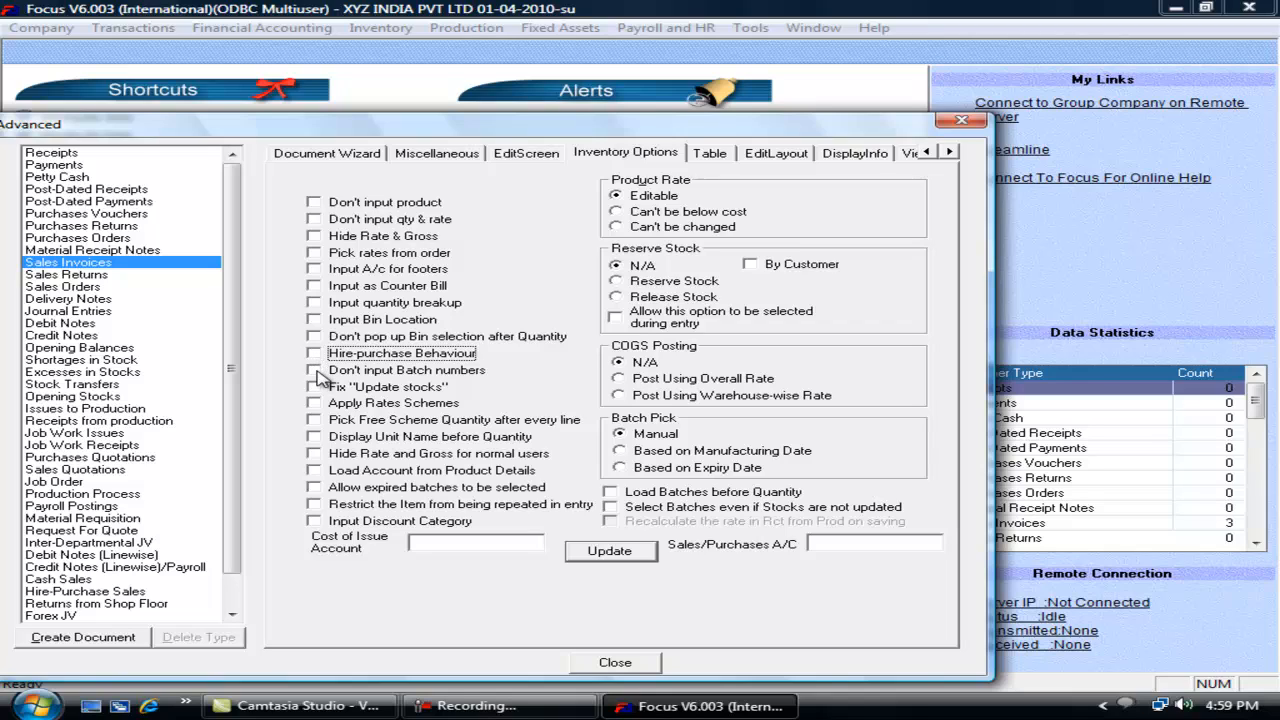
{"action": "left_click", "coordinate": [315, 371]}
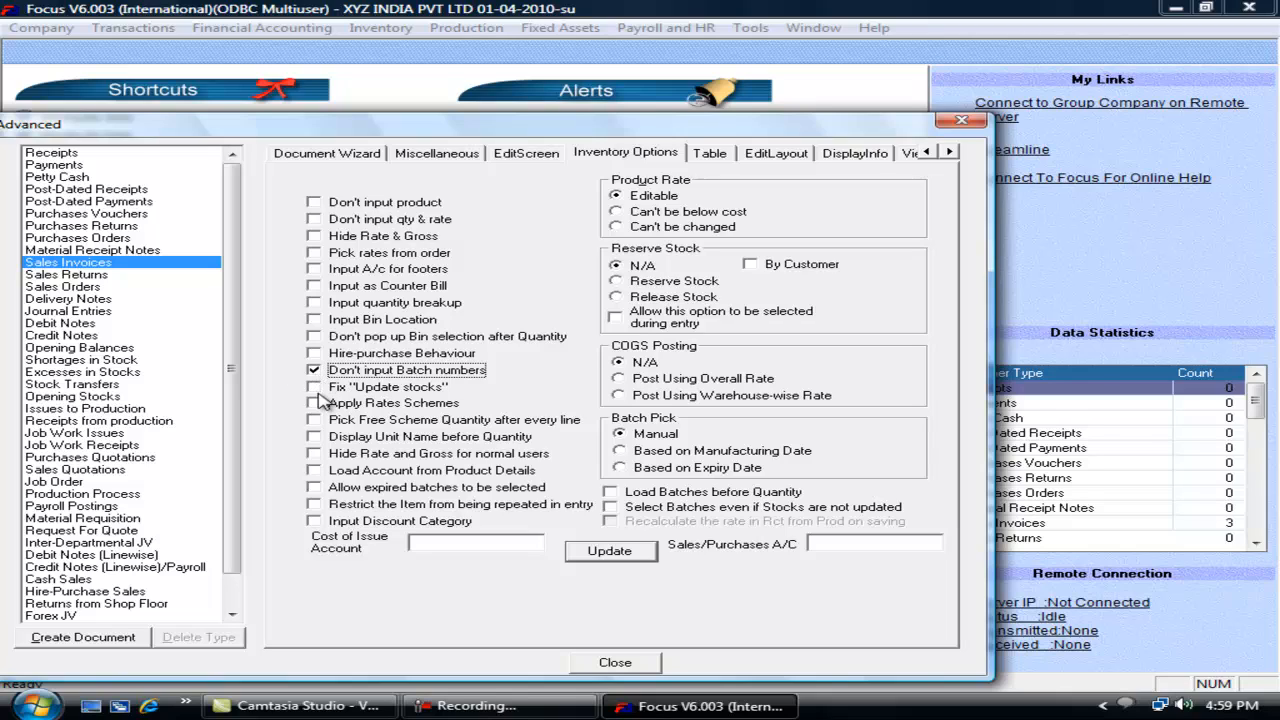
{"action": "left_click", "coordinate": [313, 371]}
{"action": "left_click", "coordinate": [613, 663]}
Step: Test the Update Stocks option on and off in a new sales invoice, then close it
{"action": "left_click", "coordinate": [133, 27]}
{"action": "mouse_move", "coordinate": [237, 92]}
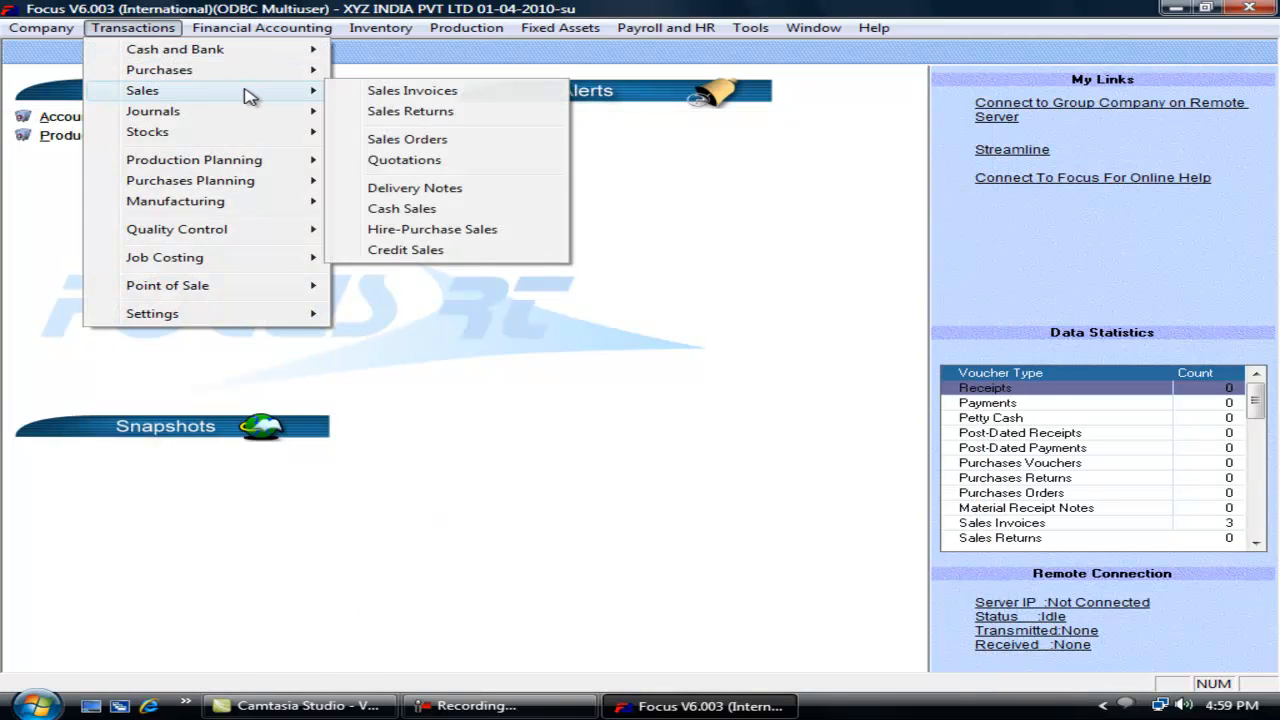
{"action": "left_click", "coordinate": [380, 90]}
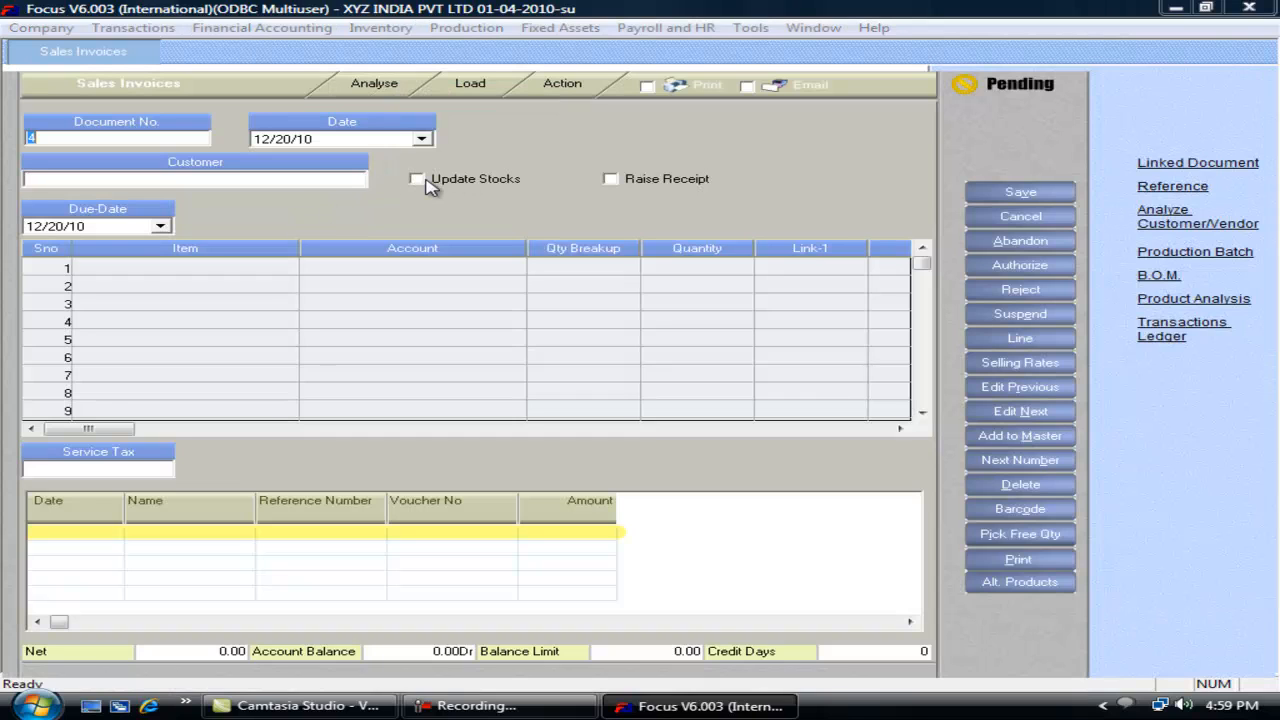
{"action": "left_click", "coordinate": [417, 179]}
{"action": "left_click", "coordinate": [417, 179]}
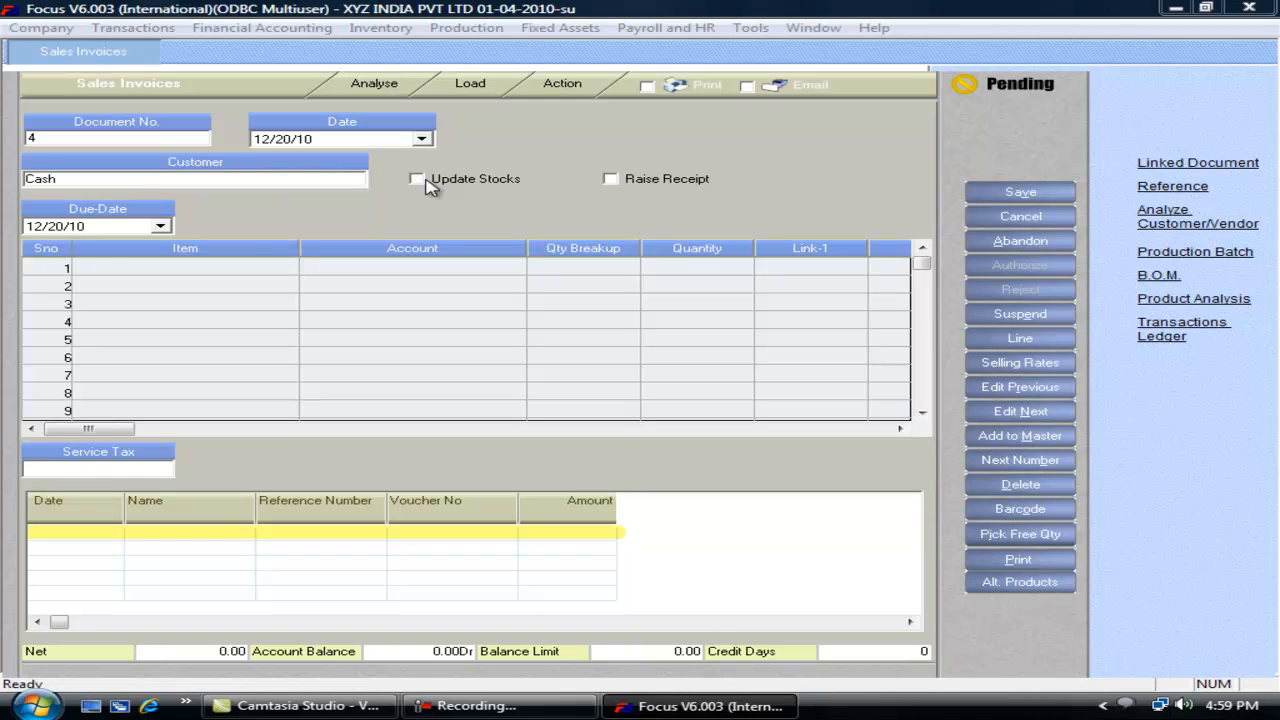
{"action": "key", "text": "Escape"}
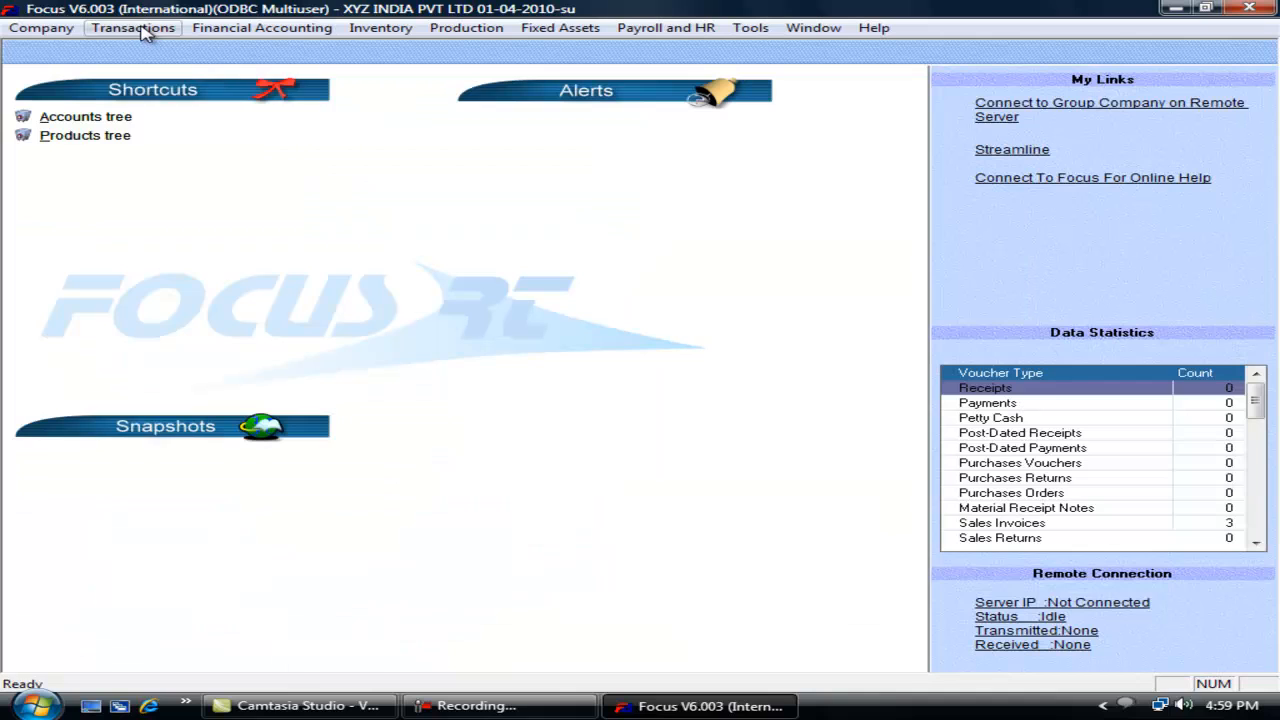
Step: Tick Fix "Update stocks" in the Sales Invoices inventory options and save
{"action": "left_click", "coordinate": [133, 27]}
{"action": "mouse_move", "coordinate": [252, 328]}
{"action": "left_click", "coordinate": [400, 314]}
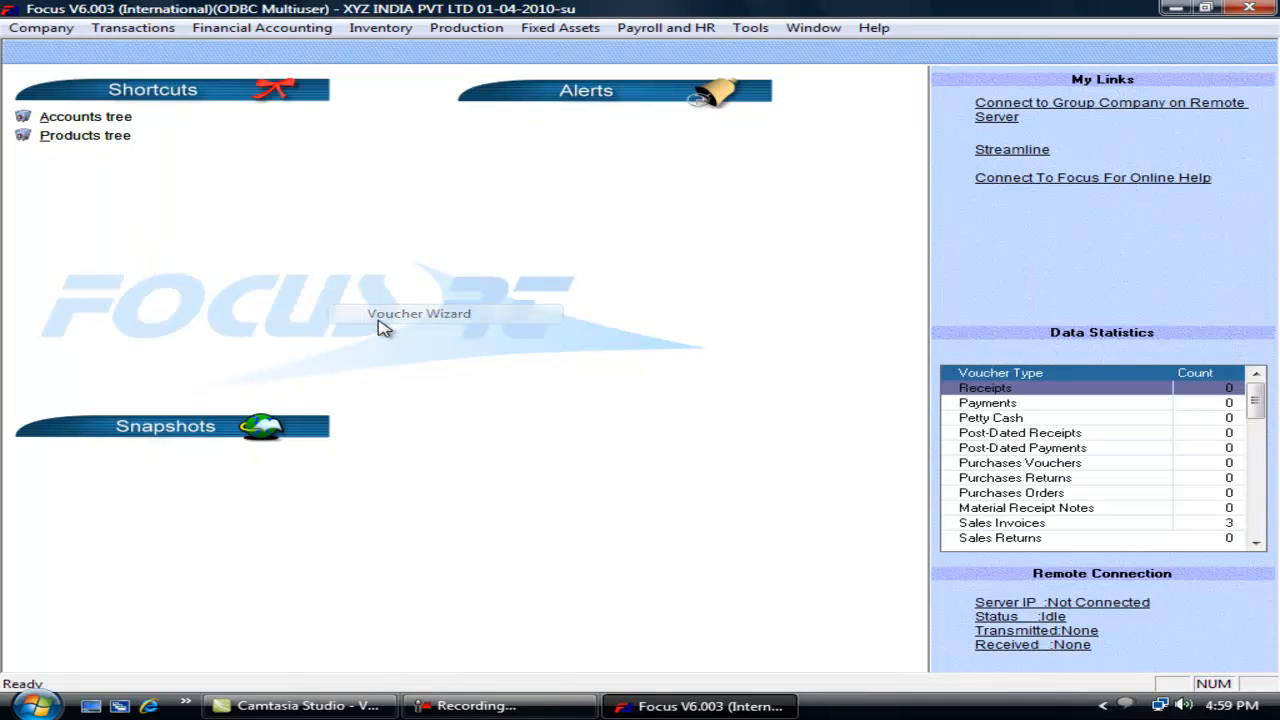
{"action": "left_click", "coordinate": [625, 153]}
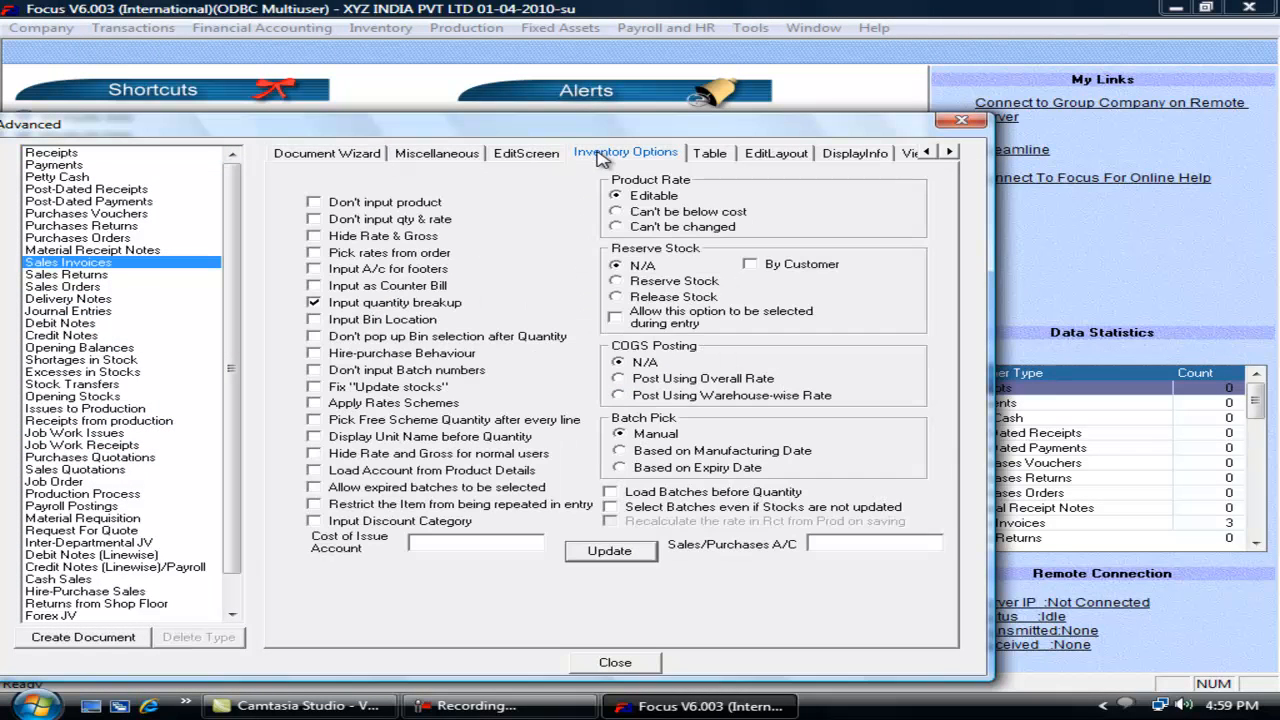
{"action": "left_click", "coordinate": [315, 386]}
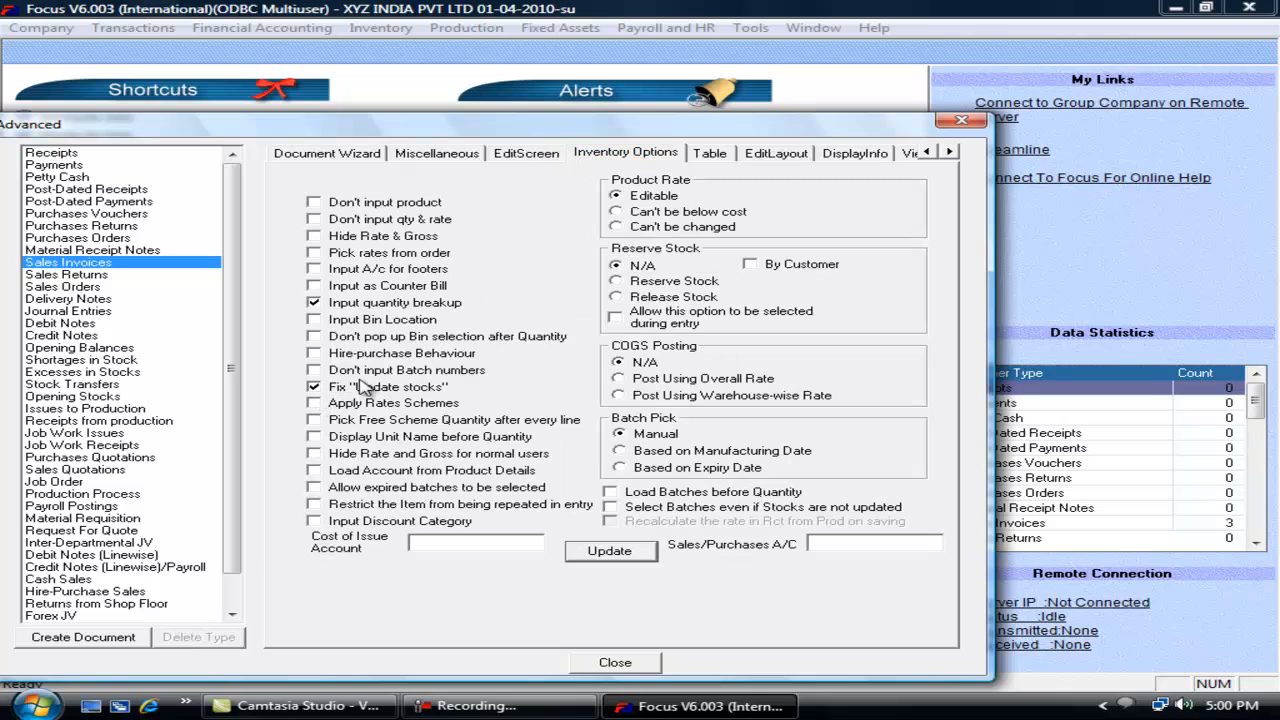
{"action": "left_click", "coordinate": [609, 551]}
{"action": "left_click", "coordinate": [615, 662]}
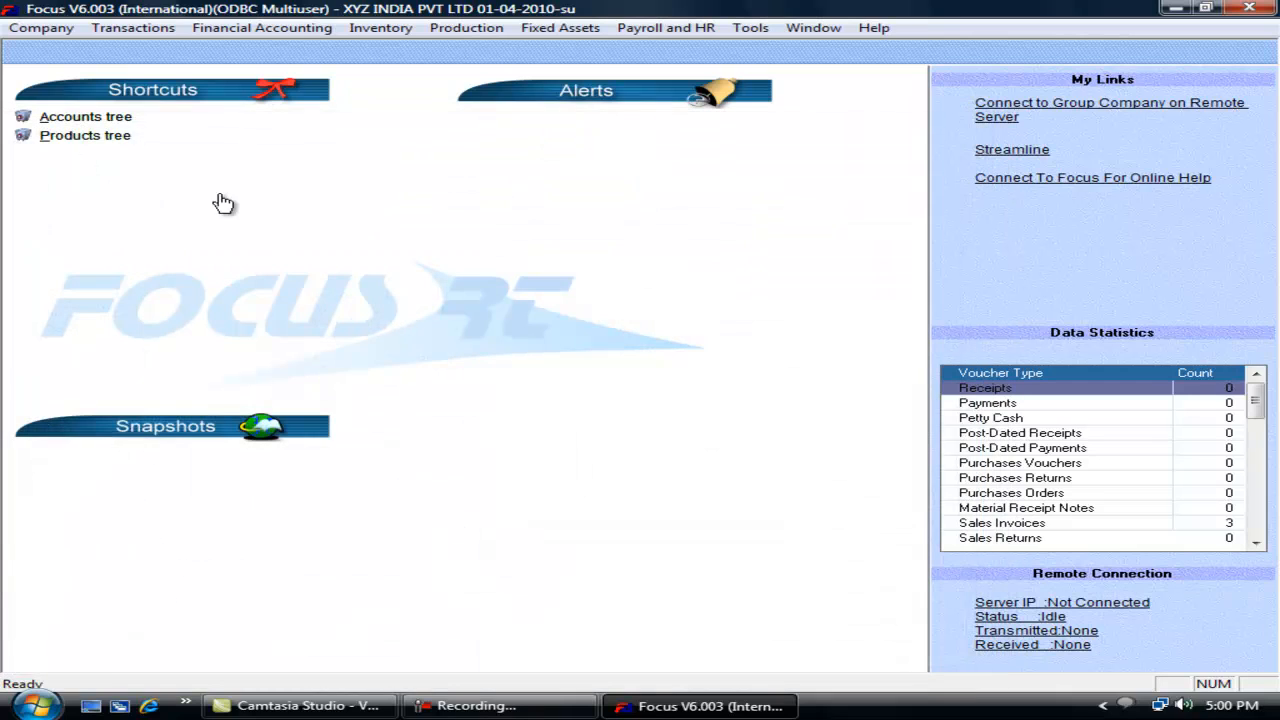
Step: Open a new sales invoice to confirm Update Stocks no longer appears
{"action": "left_click", "coordinate": [133, 28]}
{"action": "mouse_move", "coordinate": [200, 91]}
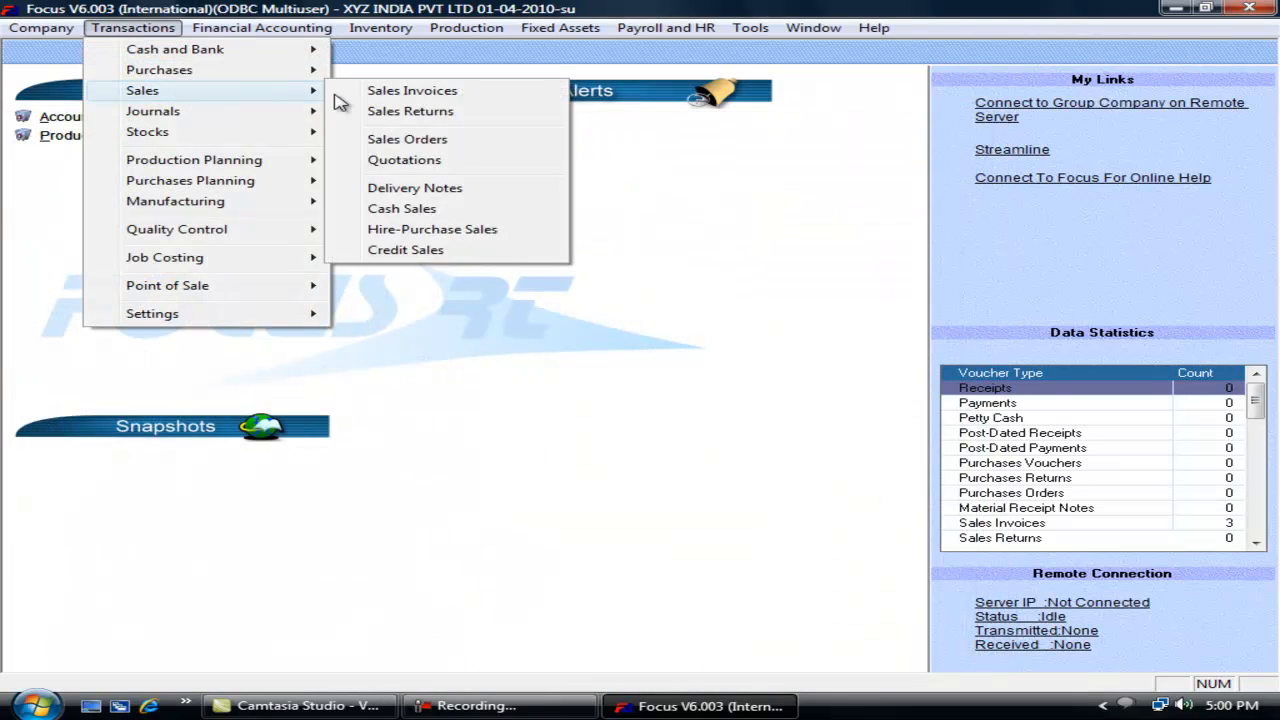
{"action": "left_click", "coordinate": [394, 91]}
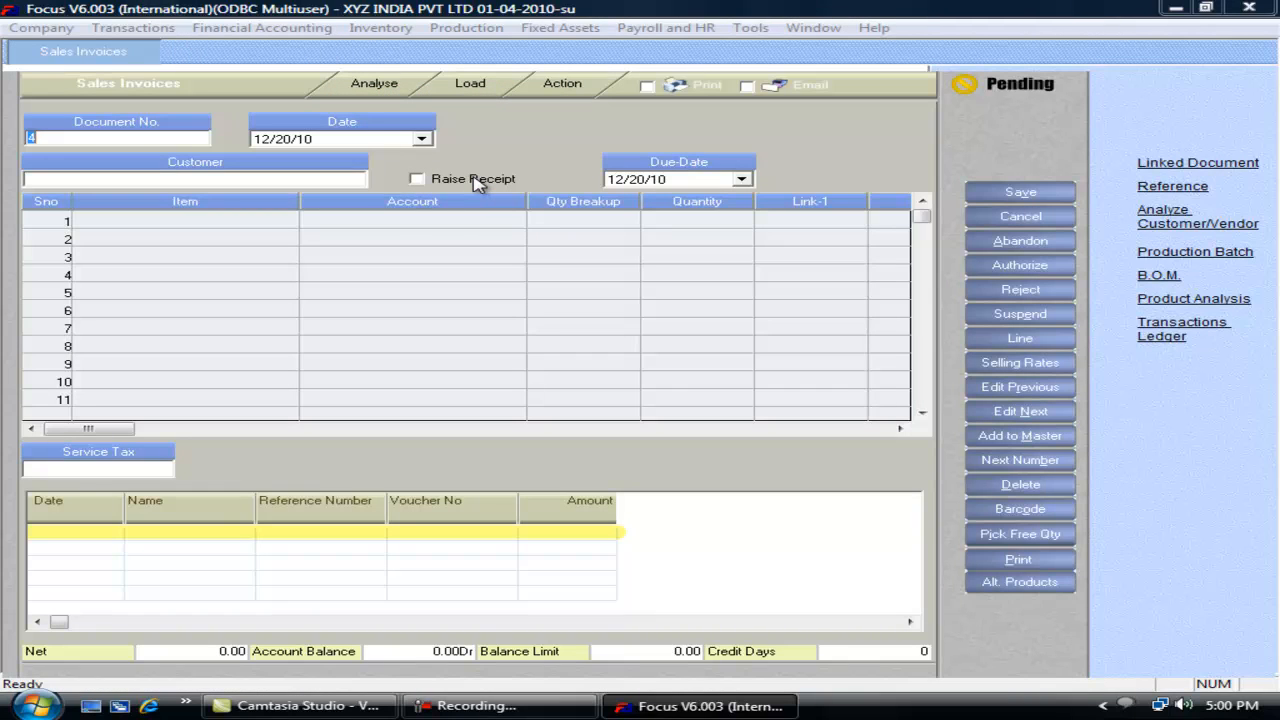
{"action": "key", "text": "Escape"}
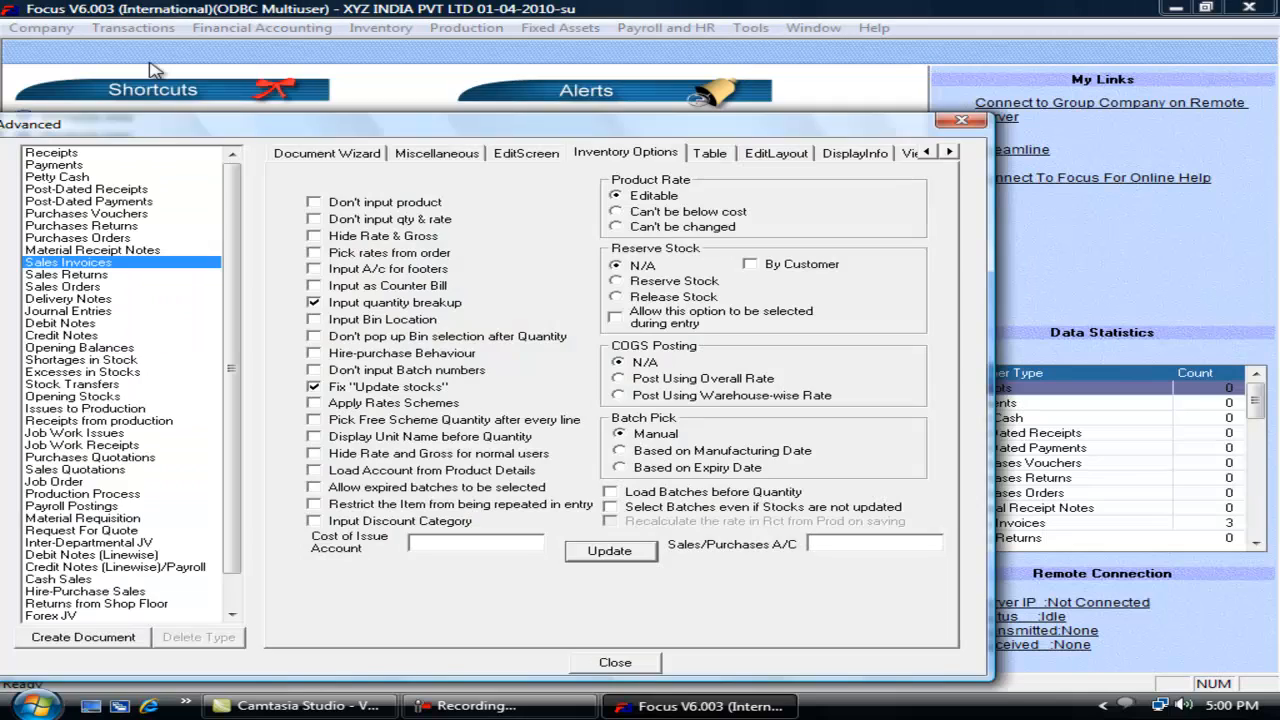
Step: Try Apply Rates Schemes, Pick Free Scheme Quantity and Display Unit Name, leaving them off
{"action": "left_click", "coordinate": [395, 405]}
{"action": "left_click", "coordinate": [366, 406]}
{"action": "left_click", "coordinate": [342, 428]}
{"action": "left_click", "coordinate": [342, 428]}
{"action": "left_click", "coordinate": [333, 440]}
{"action": "left_click", "coordinate": [333, 441]}
Step: Tick Load Account from Product Details for Sales Invoices and save the settings
{"action": "left_click", "coordinate": [316, 471]}
{"action": "left_click", "coordinate": [609, 551]}
{"action": "left_click", "coordinate": [612, 662]}
{"action": "left_click", "coordinate": [30, 28]}
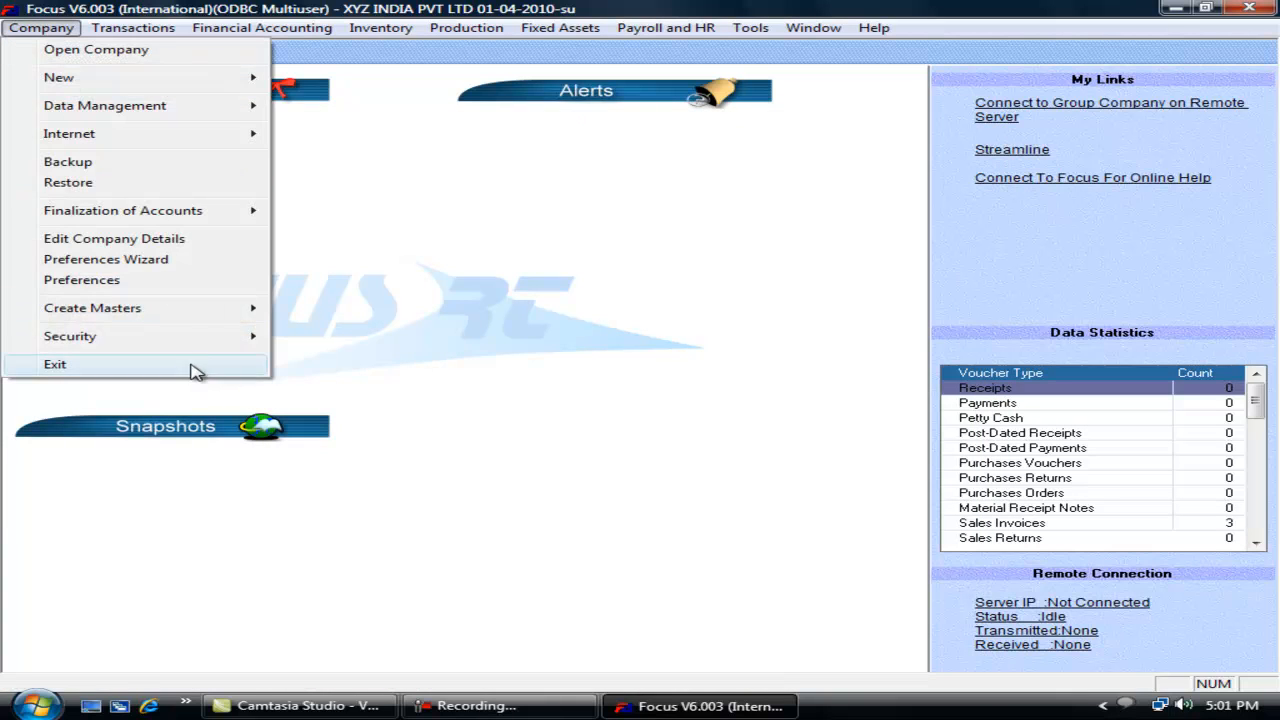
Step: Set FG1's sales account to Sales A/c 4% in the products tree
{"action": "mouse_move", "coordinate": [183, 320]}
{"action": "left_click", "coordinate": [388, 414]}
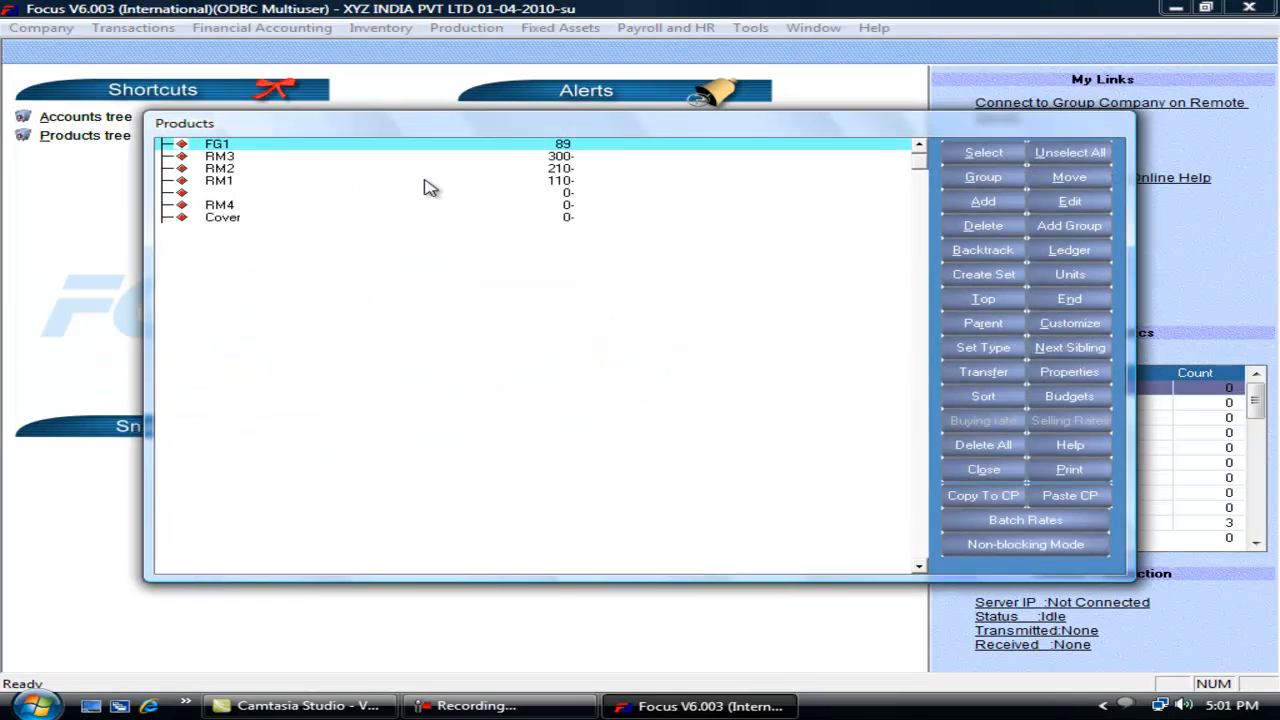
{"action": "key", "text": "alt+e"}
{"action": "left_click", "coordinate": [648, 204]}
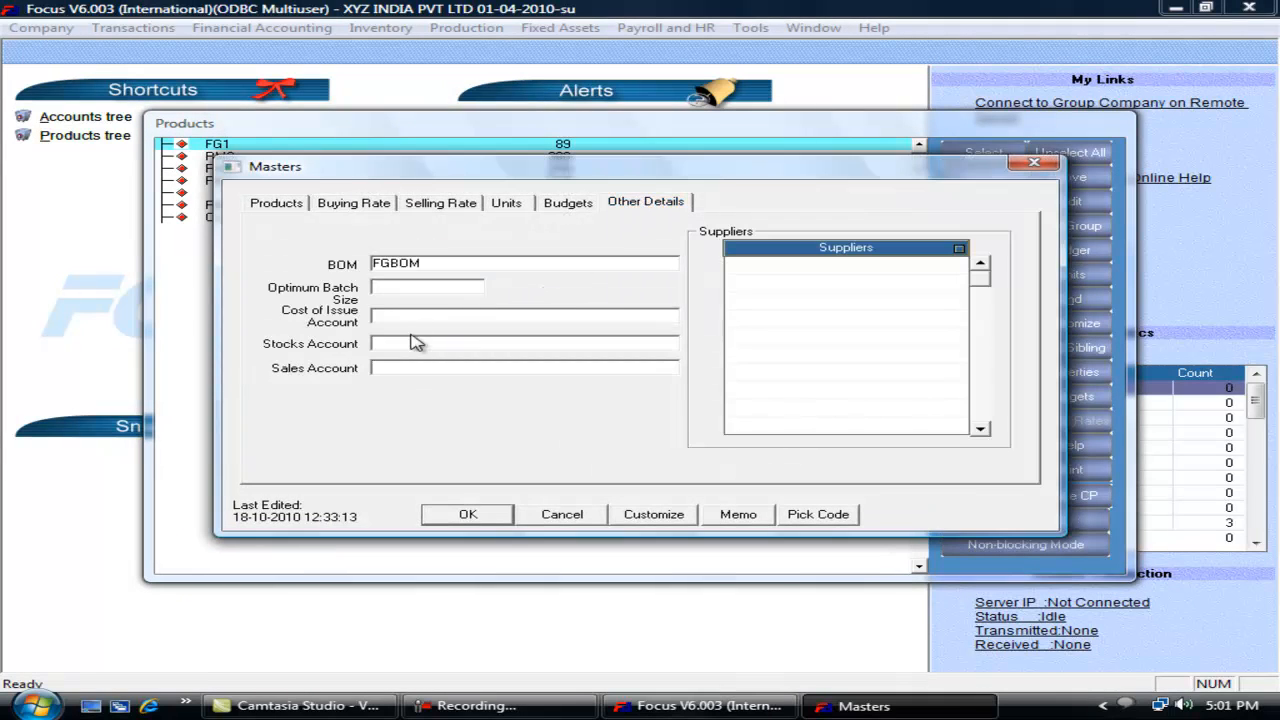
{"action": "left_click", "coordinate": [397, 367]}
{"action": "type", "text": "sa"}
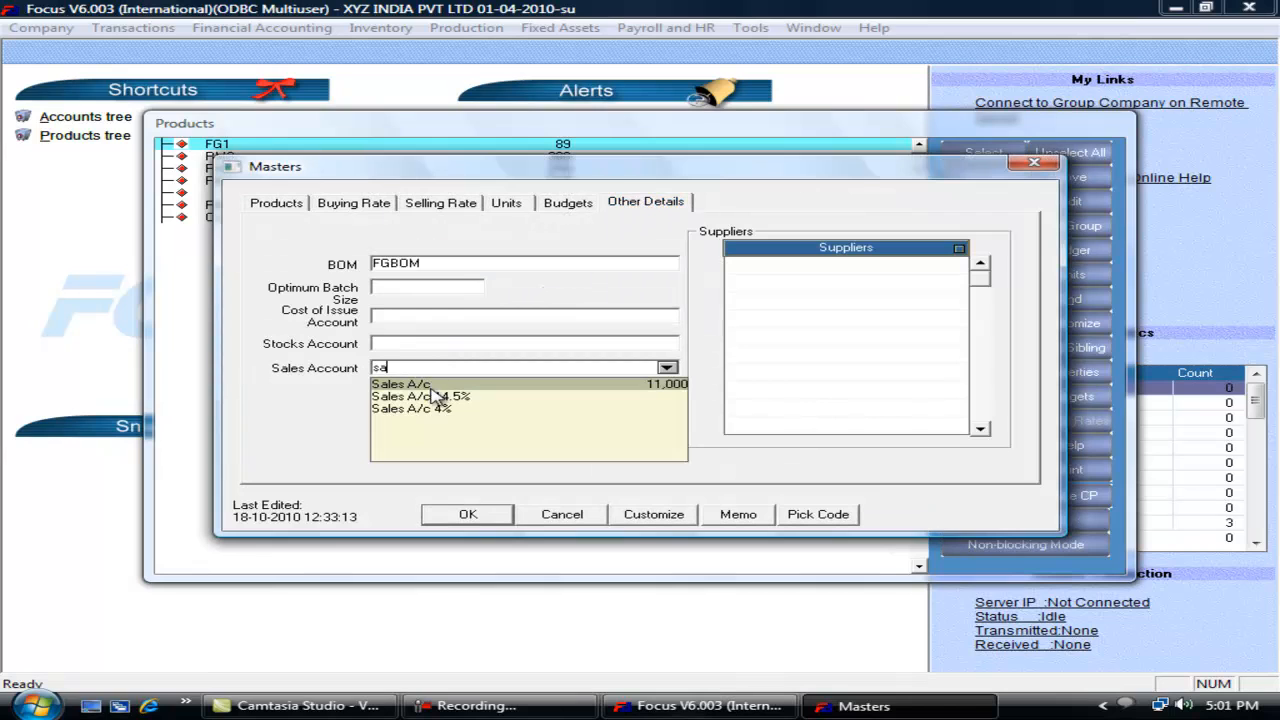
{"action": "left_click", "coordinate": [444, 408]}
{"action": "left_click", "coordinate": [467, 515]}
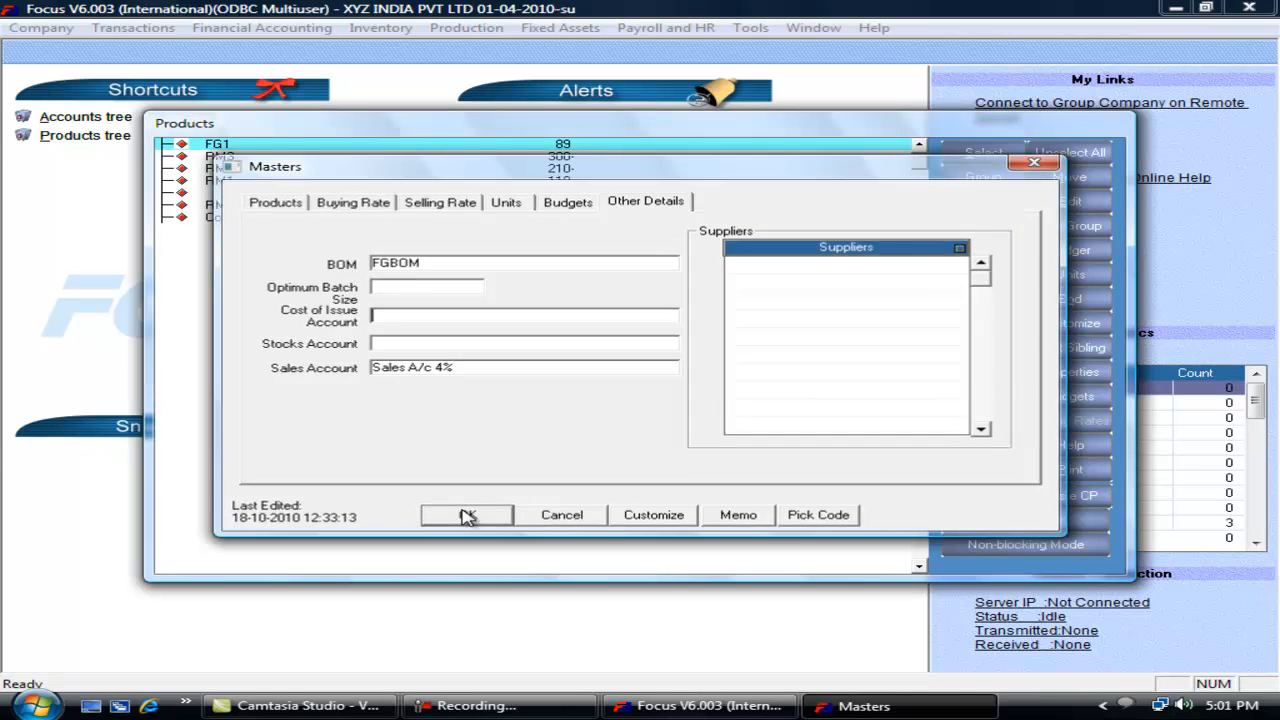
Step: Set Cover's sales account to Sales A/c 14.5% and close the products tree
{"action": "left_click", "coordinate": [250, 219]}
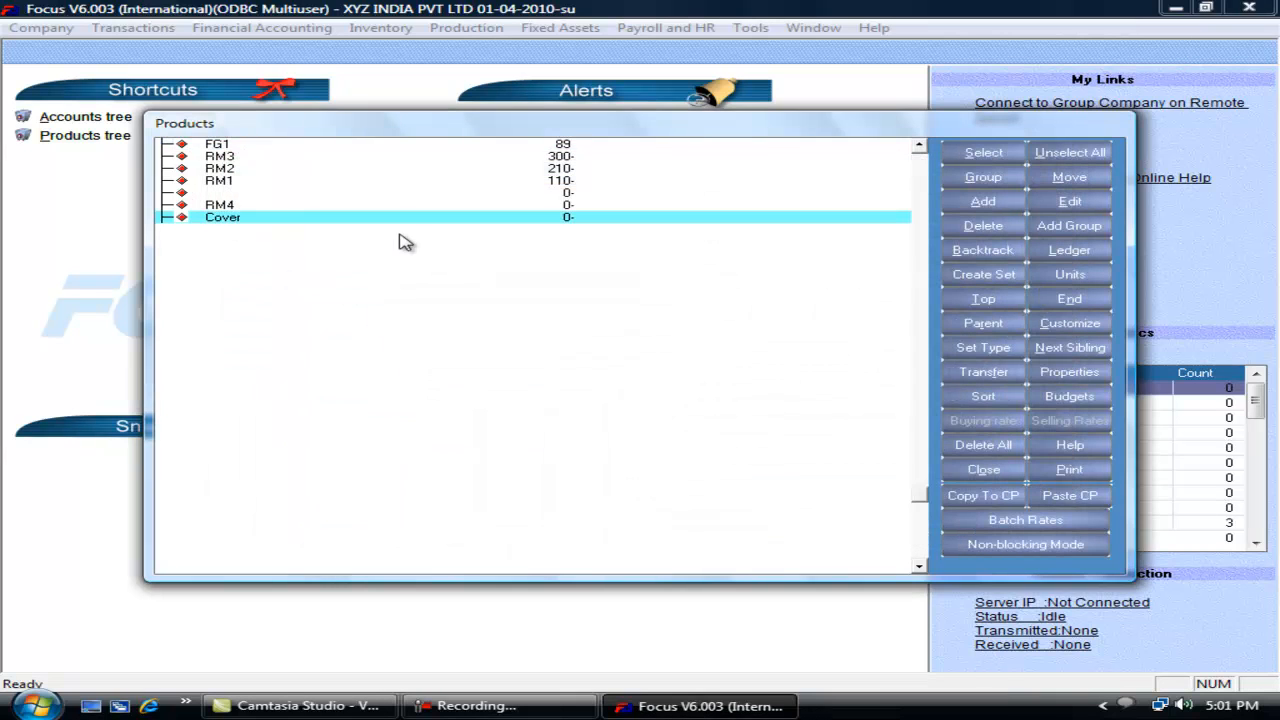
{"action": "key", "text": "alt+e"}
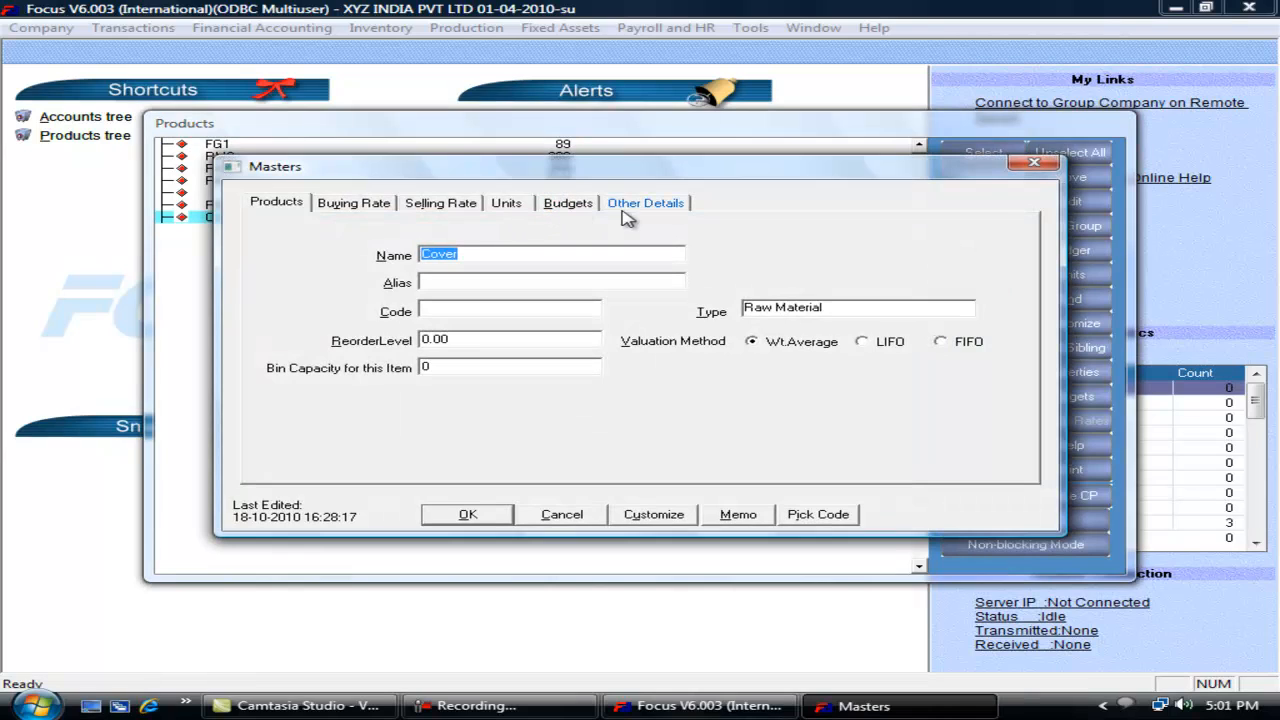
{"action": "left_click", "coordinate": [622, 208]}
{"action": "left_click", "coordinate": [413, 367]}
{"action": "type", "text": "sa"}
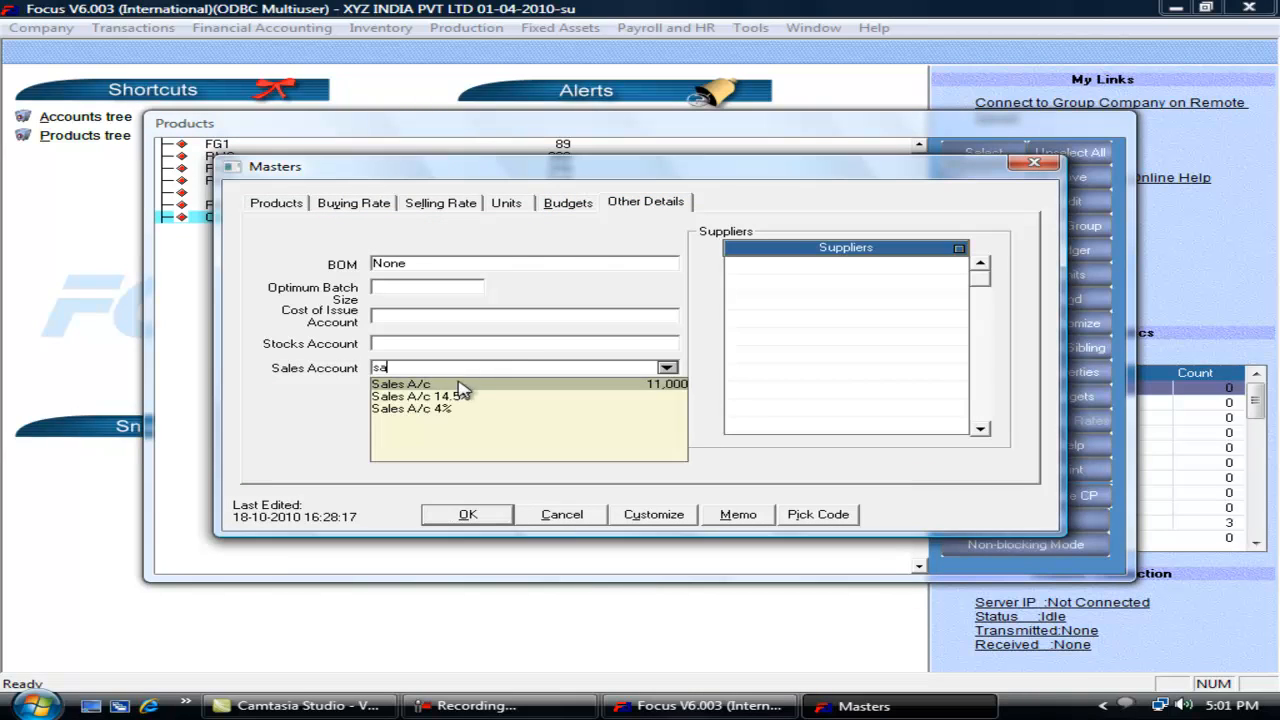
{"action": "left_click", "coordinate": [455, 397]}
{"action": "left_click", "coordinate": [467, 514]}
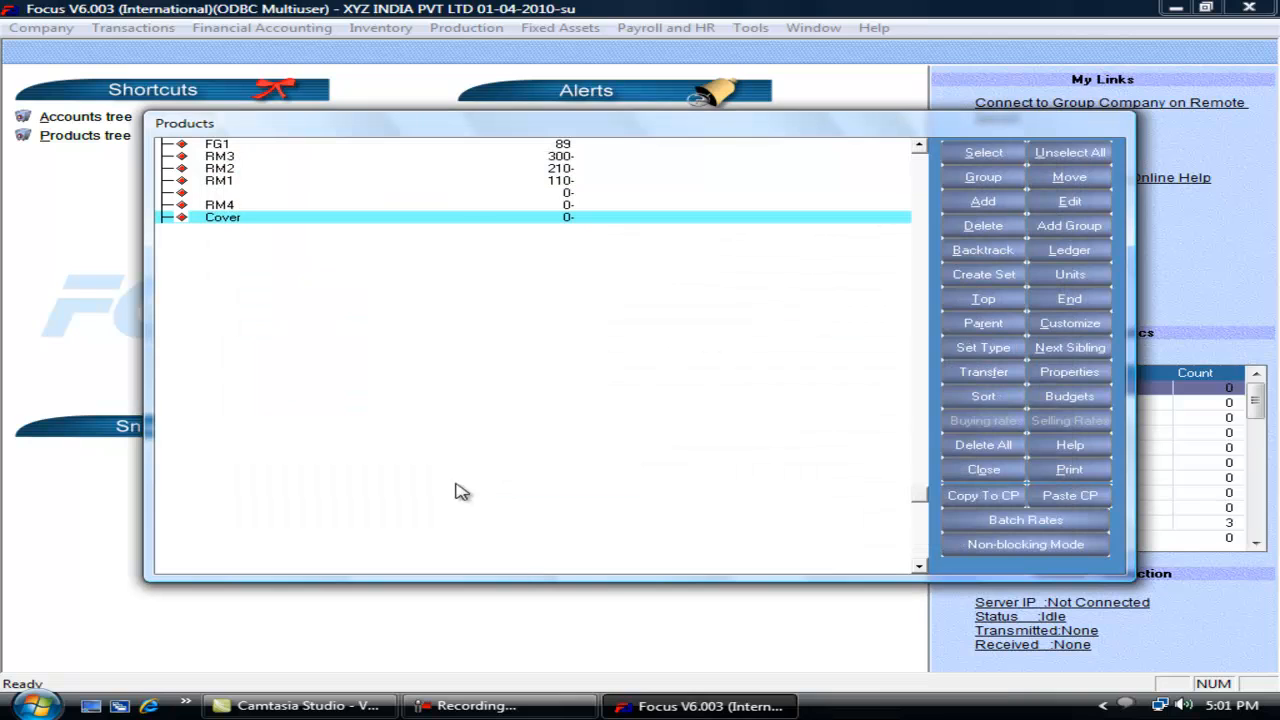
{"action": "key", "text": "Escape"}
{"action": "left_click", "coordinate": [133, 27]}
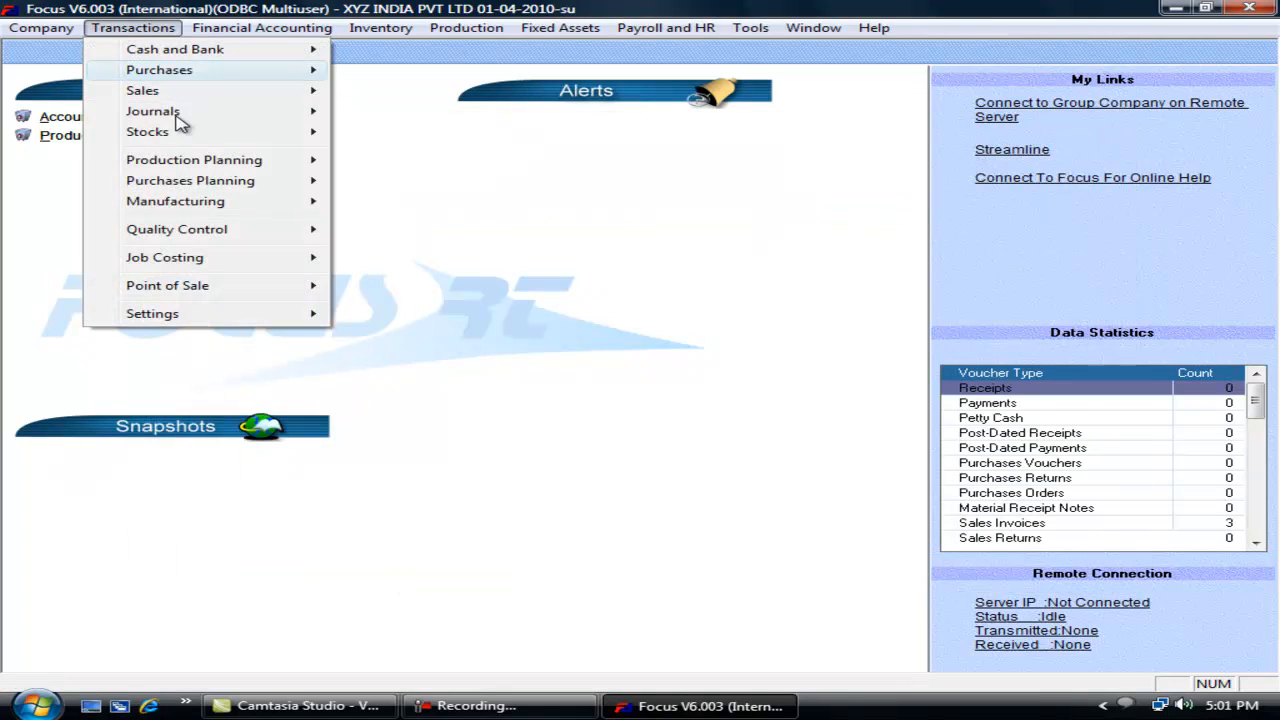
Step: Enter Cover and FG1 in a trial sales invoice to check their loaded accounts, then discard it
{"action": "mouse_move", "coordinate": [300, 90]}
{"action": "left_click", "coordinate": [380, 92]}
{"action": "left_click", "coordinate": [168, 220]}
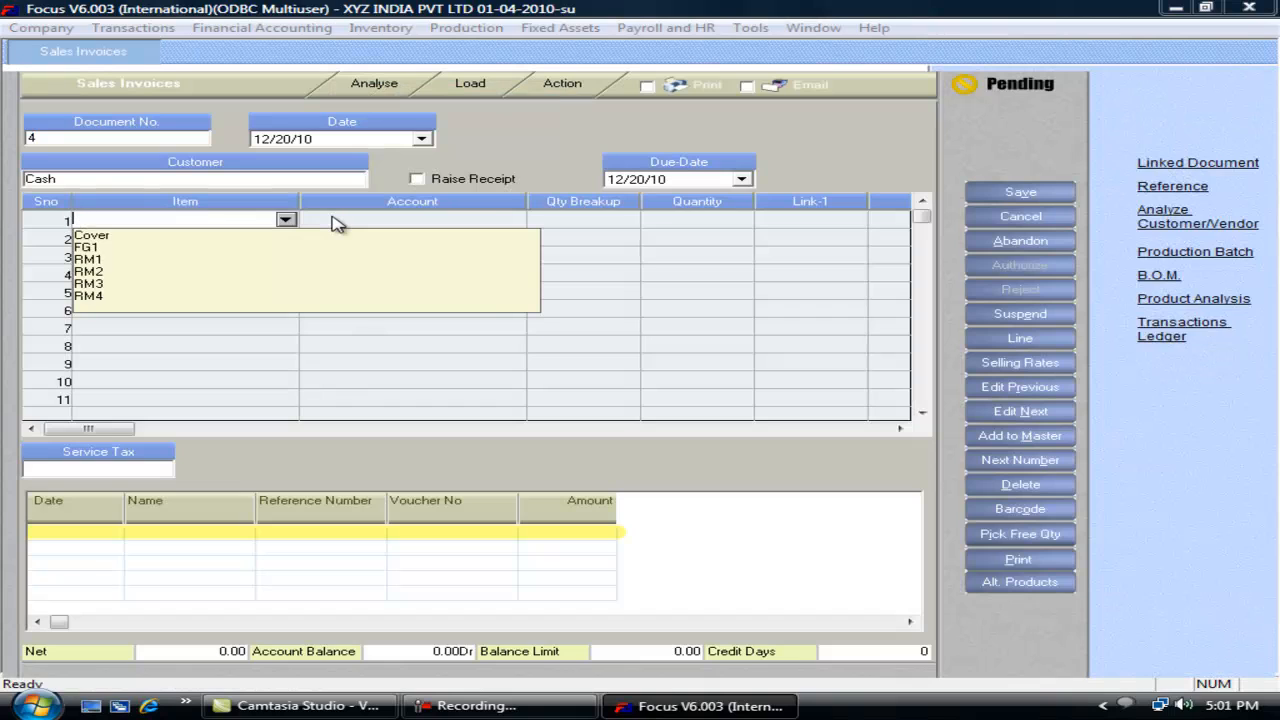
{"action": "type", "text": "co"}
{"action": "key", "text": "Return"}
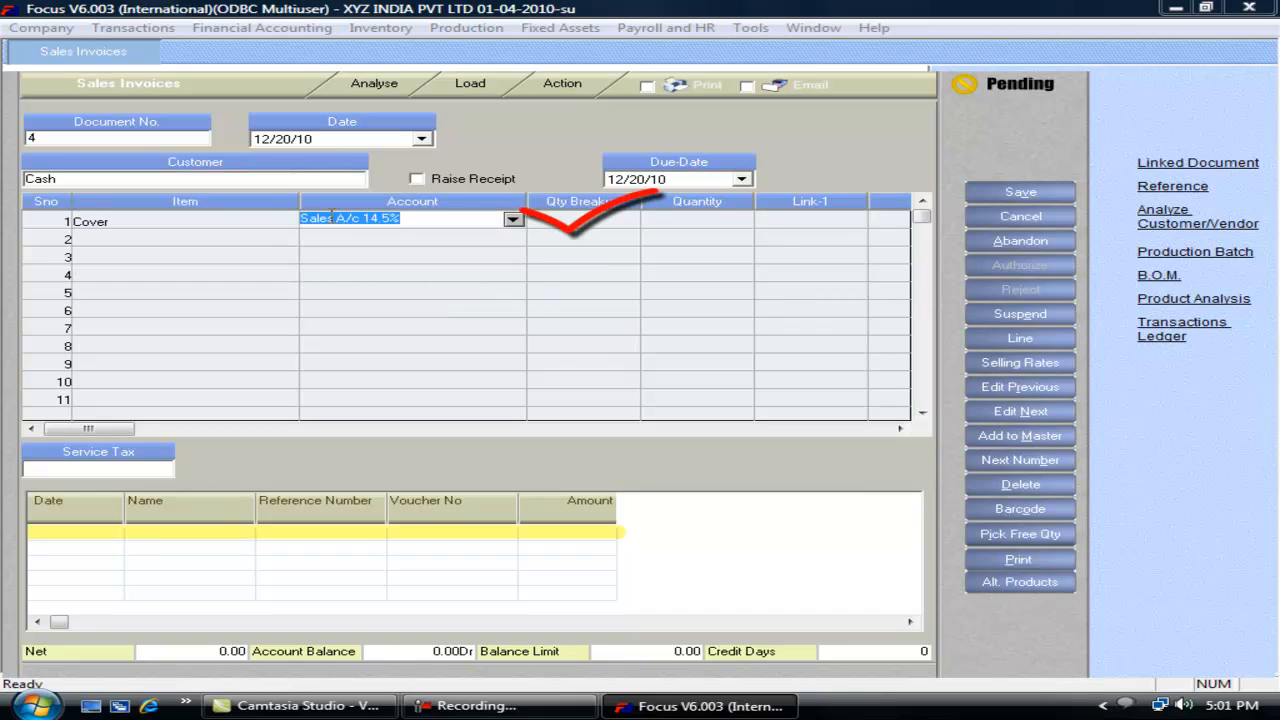
{"action": "left_click", "coordinate": [208, 238]}
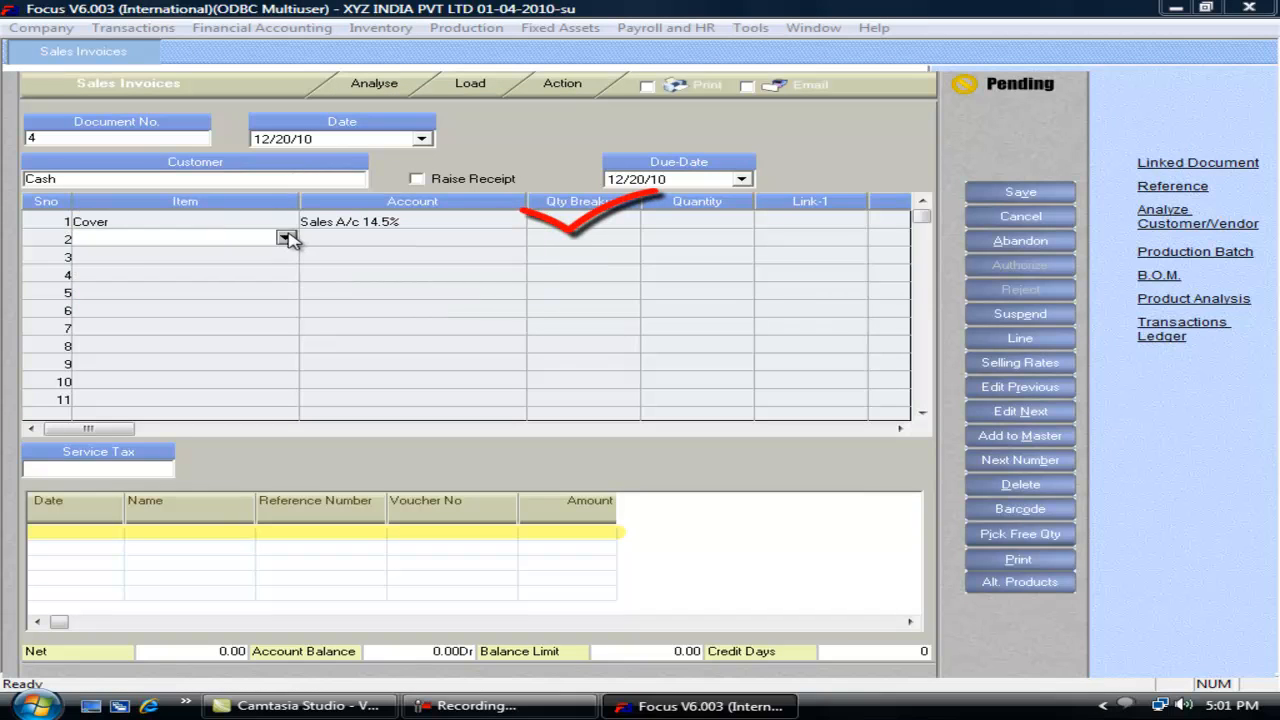
{"action": "type", "text": "fg"}
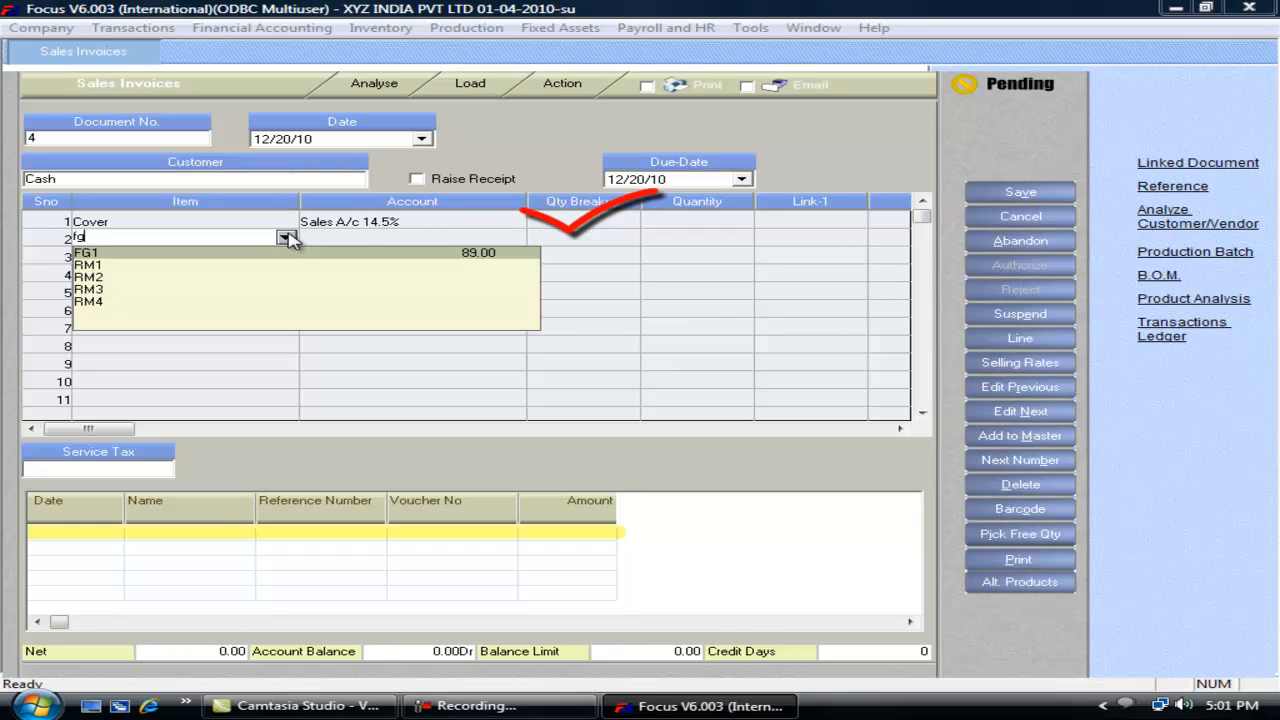
{"action": "key", "text": "Return"}
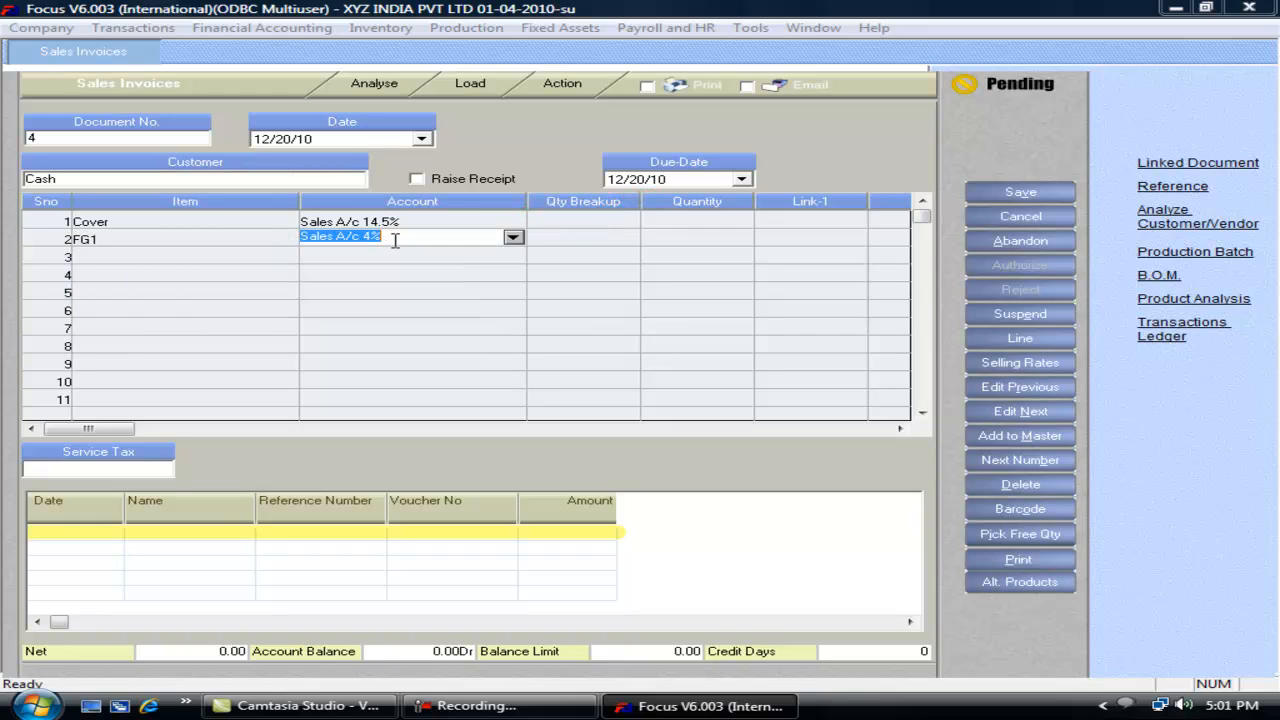
{"action": "key", "text": "Return"}
{"action": "key", "text": "Escape"}
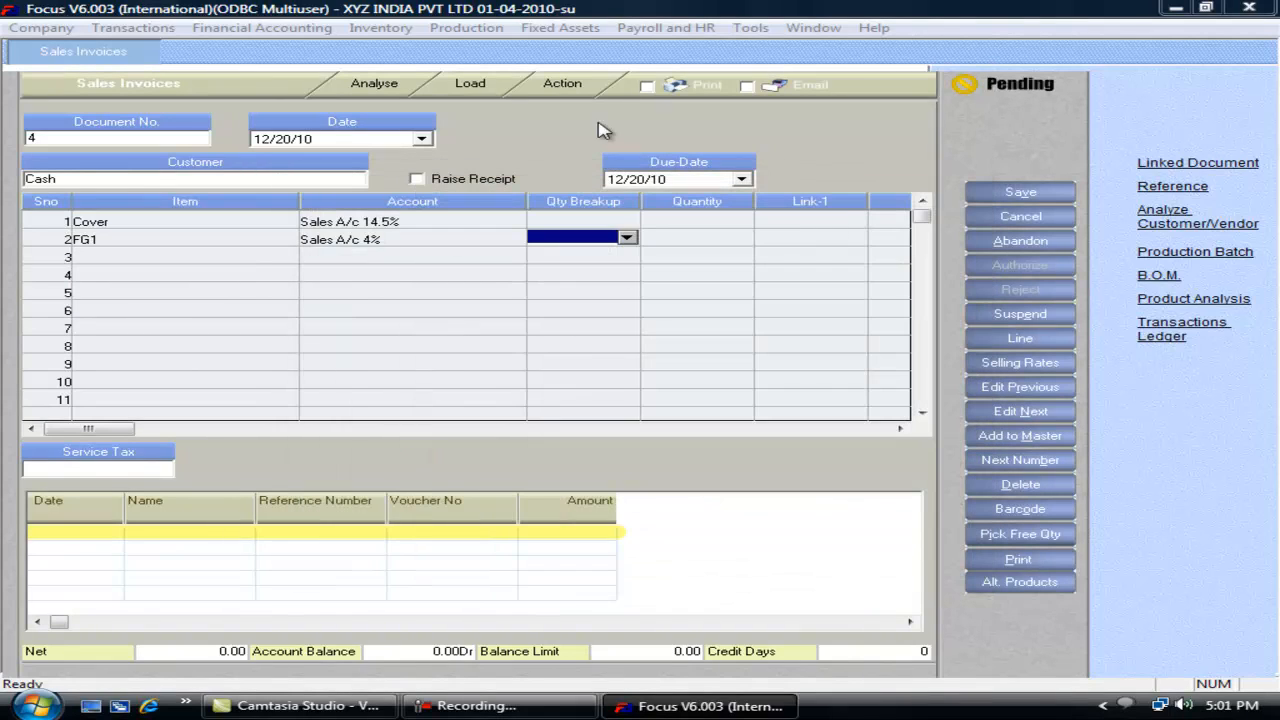
{"action": "key", "text": "Escape"}
Step: Reopen the voucher wizard via the Transactions settings menu
{"action": "key", "text": "alt+t"}
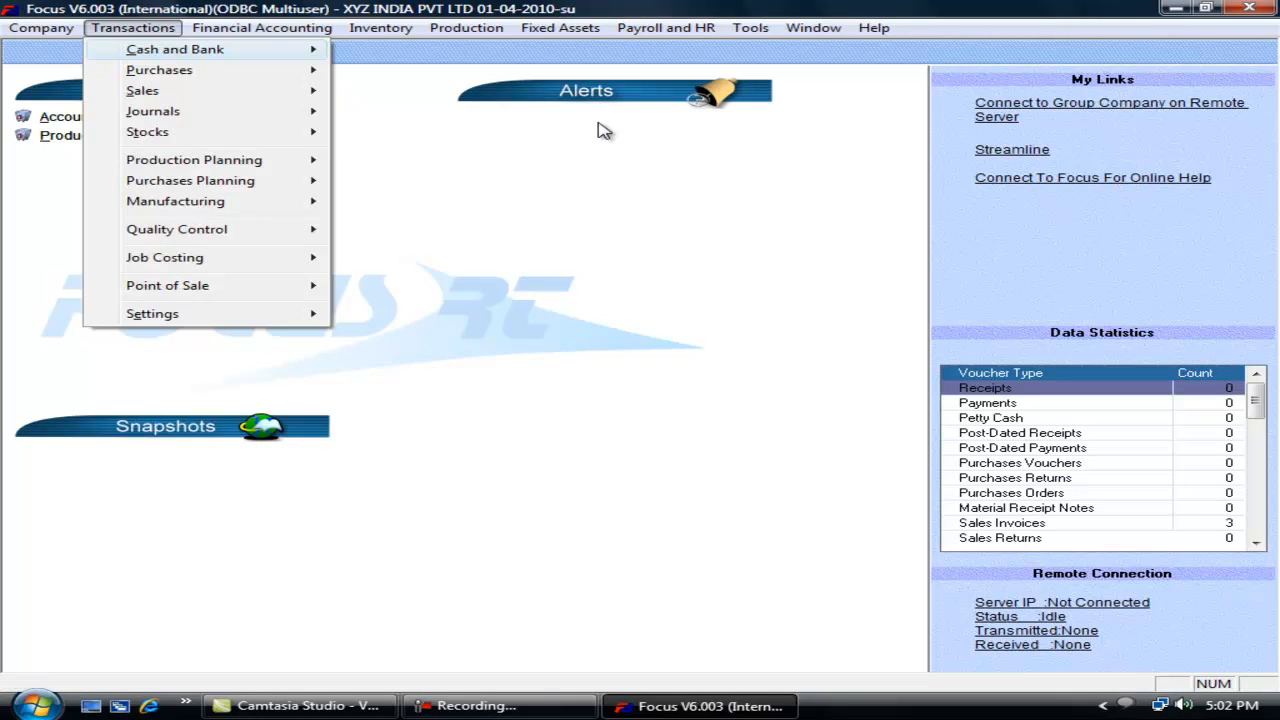
{"action": "key", "text": "e"}
{"action": "key", "text": "Return"}
Step: Tick 'Restrict the Item from being repeated in entry' in Sales Invoices' inventory options
{"action": "key", "text": "s"}
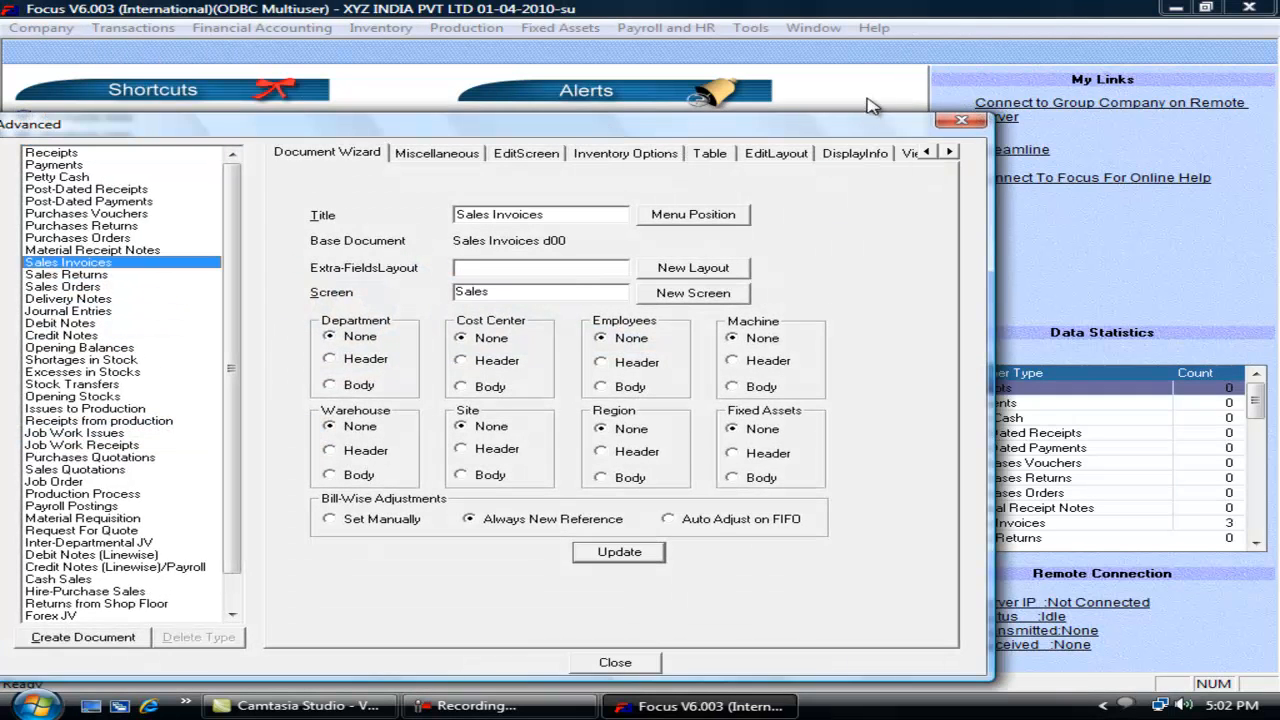
{"action": "left_click", "coordinate": [595, 155]}
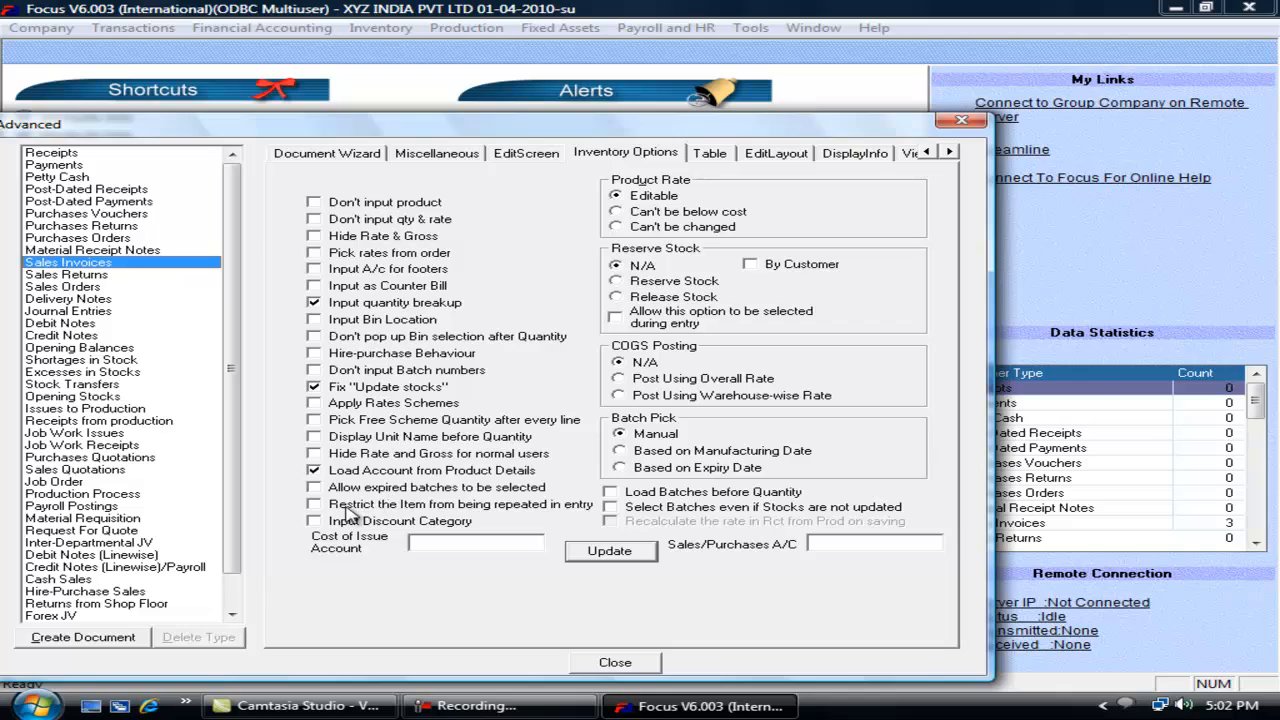
{"action": "left_click", "coordinate": [349, 508]}
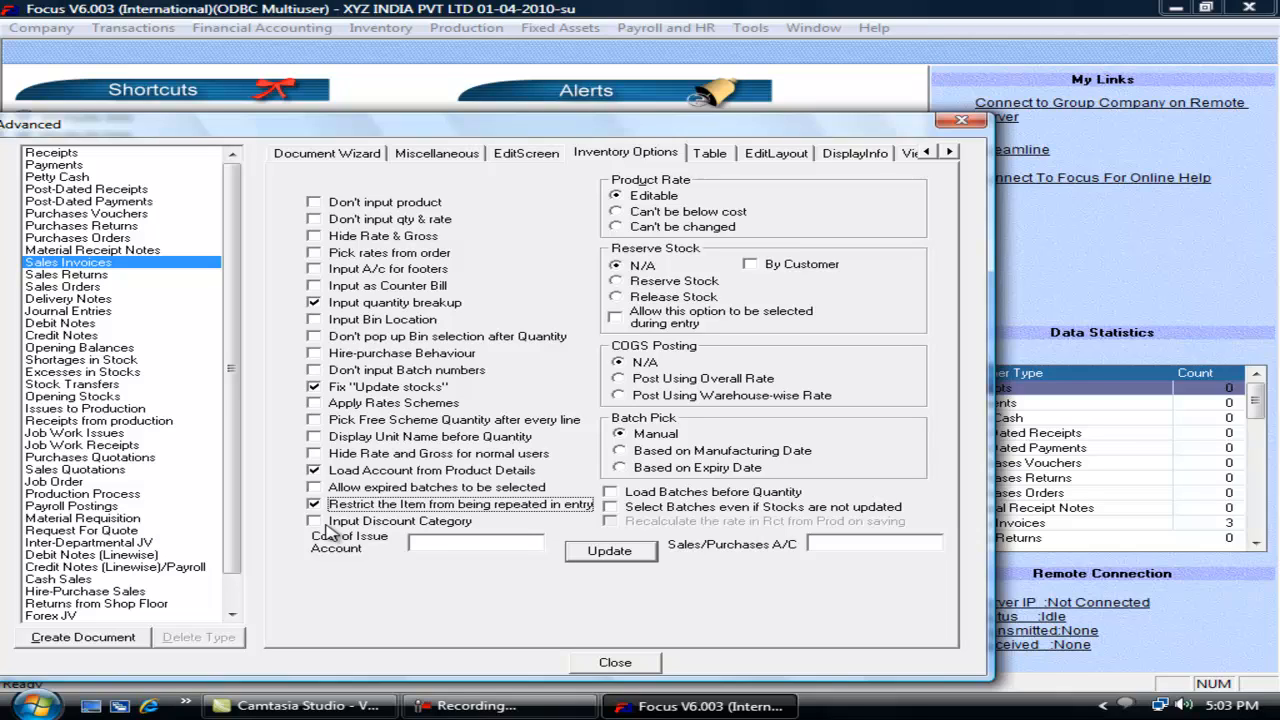
Step: Set Product Rate to 'Can't be below cost' and Reserve Stock to Release Stock, selectable during entry, and save
{"action": "left_click", "coordinate": [649, 228]}
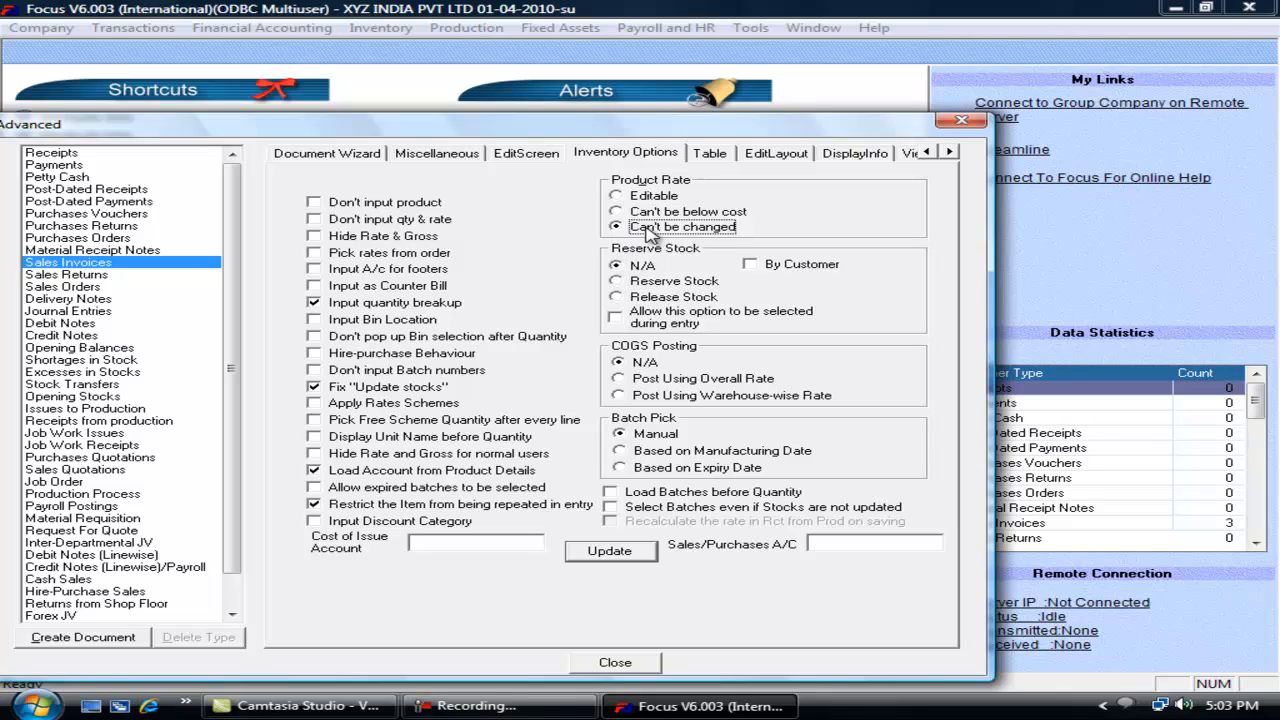
{"action": "left_click", "coordinate": [654, 213]}
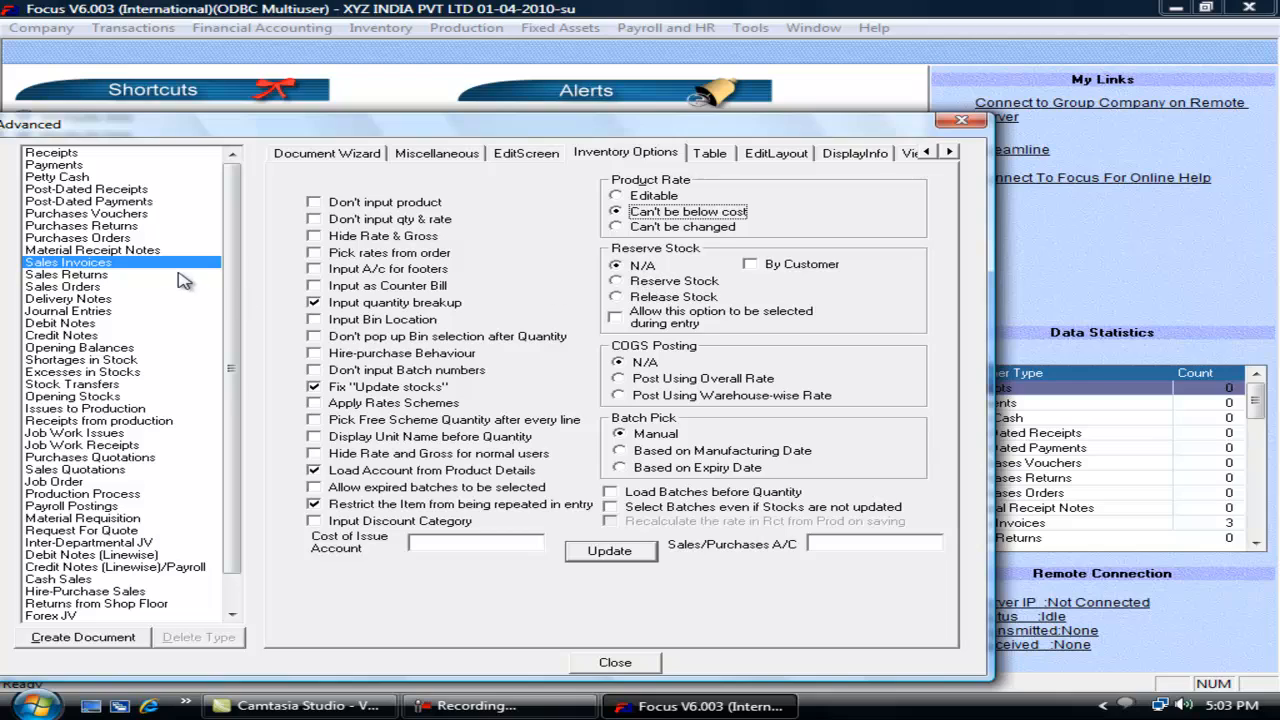
{"action": "left_click", "coordinate": [672, 284]}
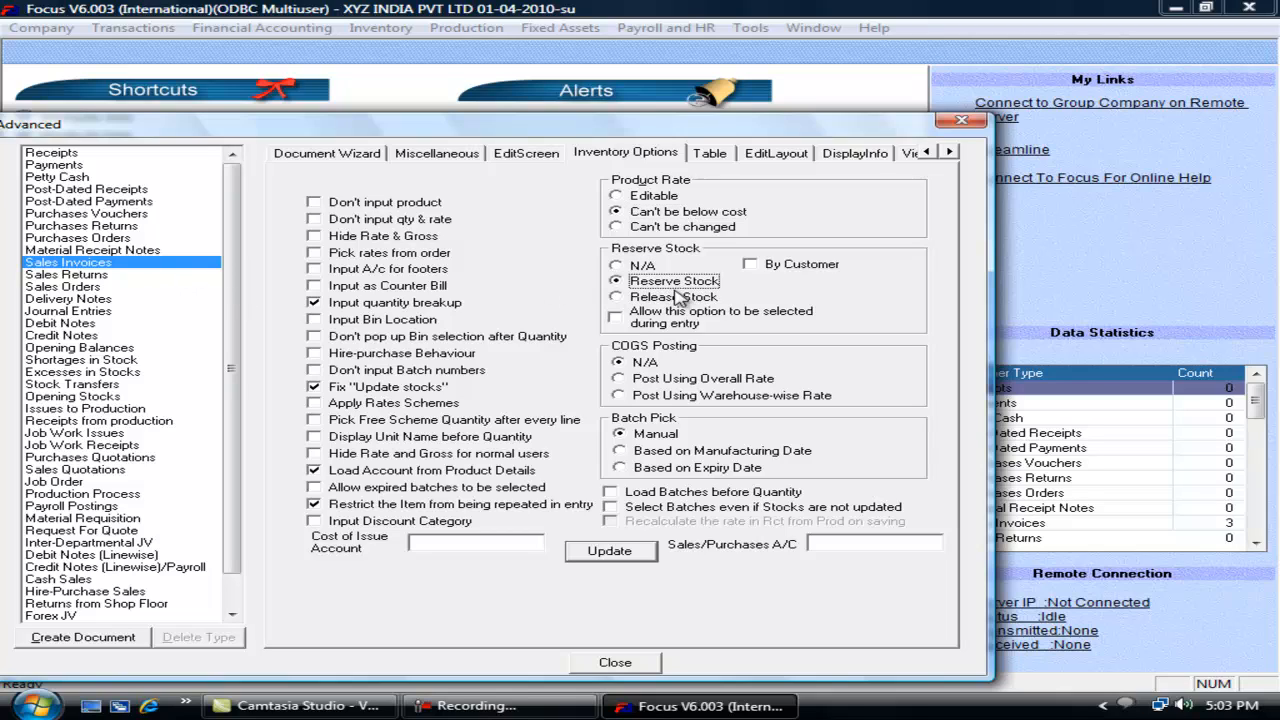
{"action": "left_click", "coordinate": [665, 297]}
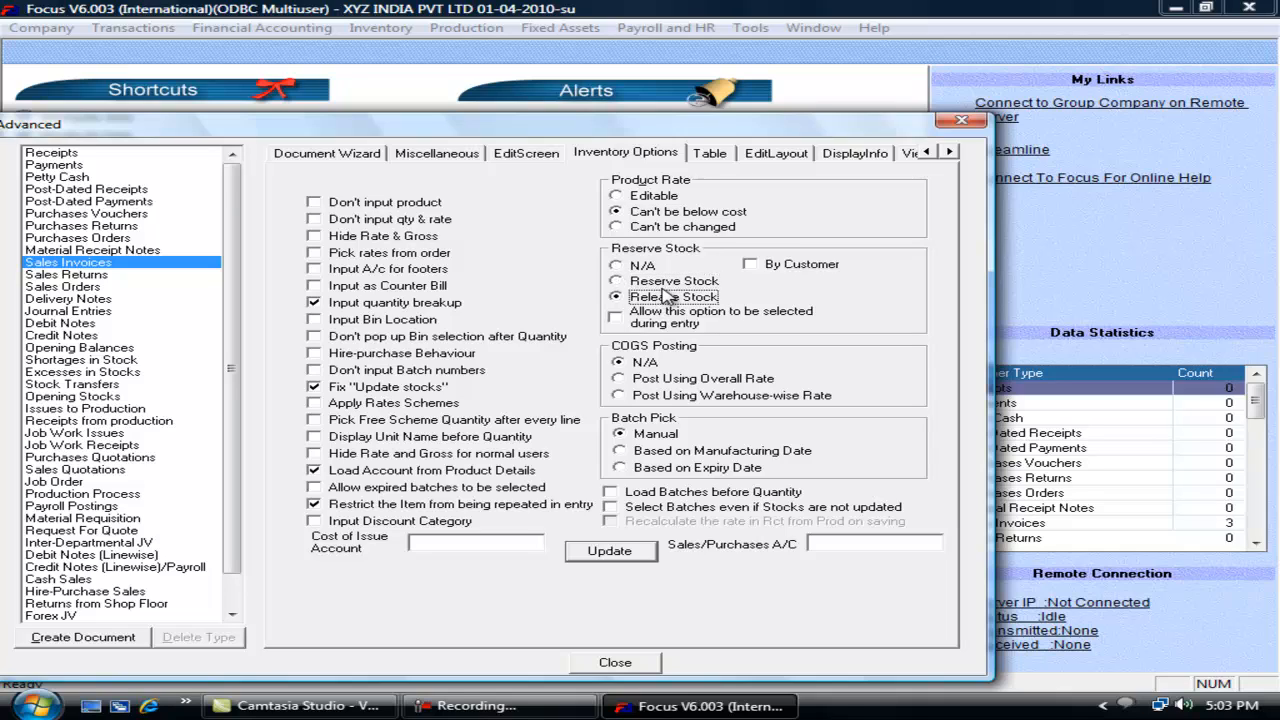
{"action": "left_click", "coordinate": [622, 326]}
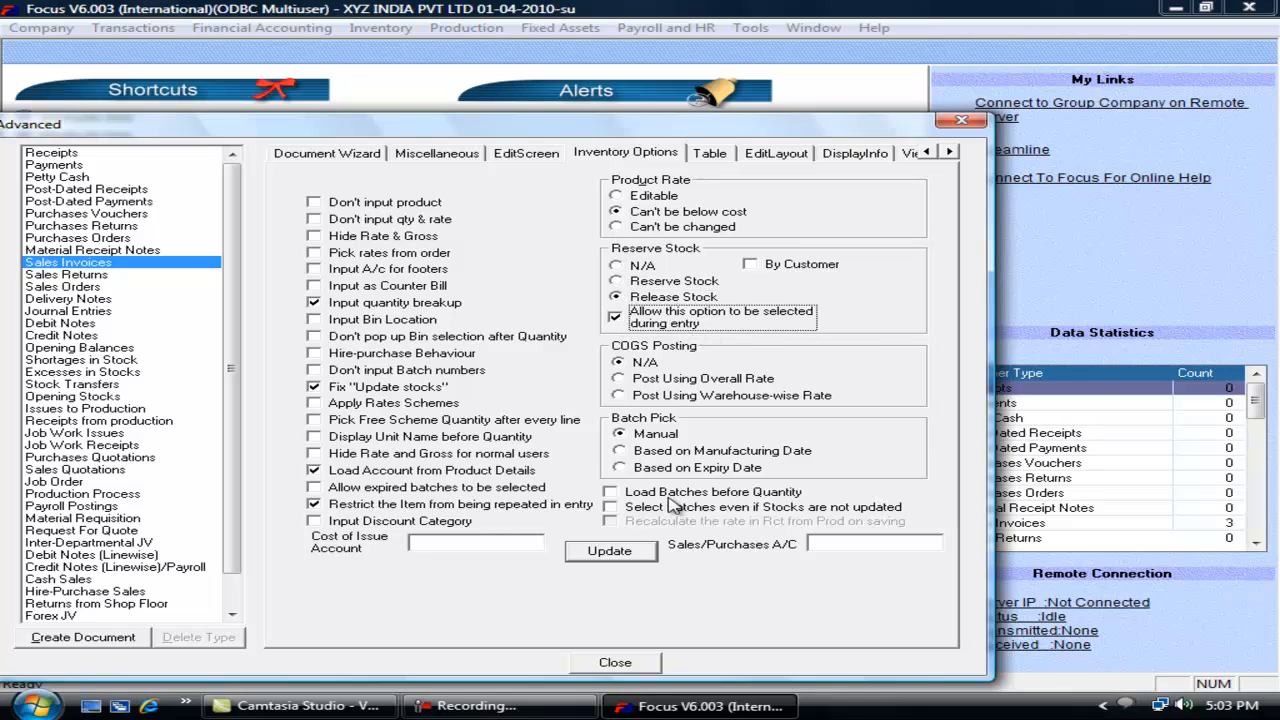
{"action": "left_click", "coordinate": [612, 551]}
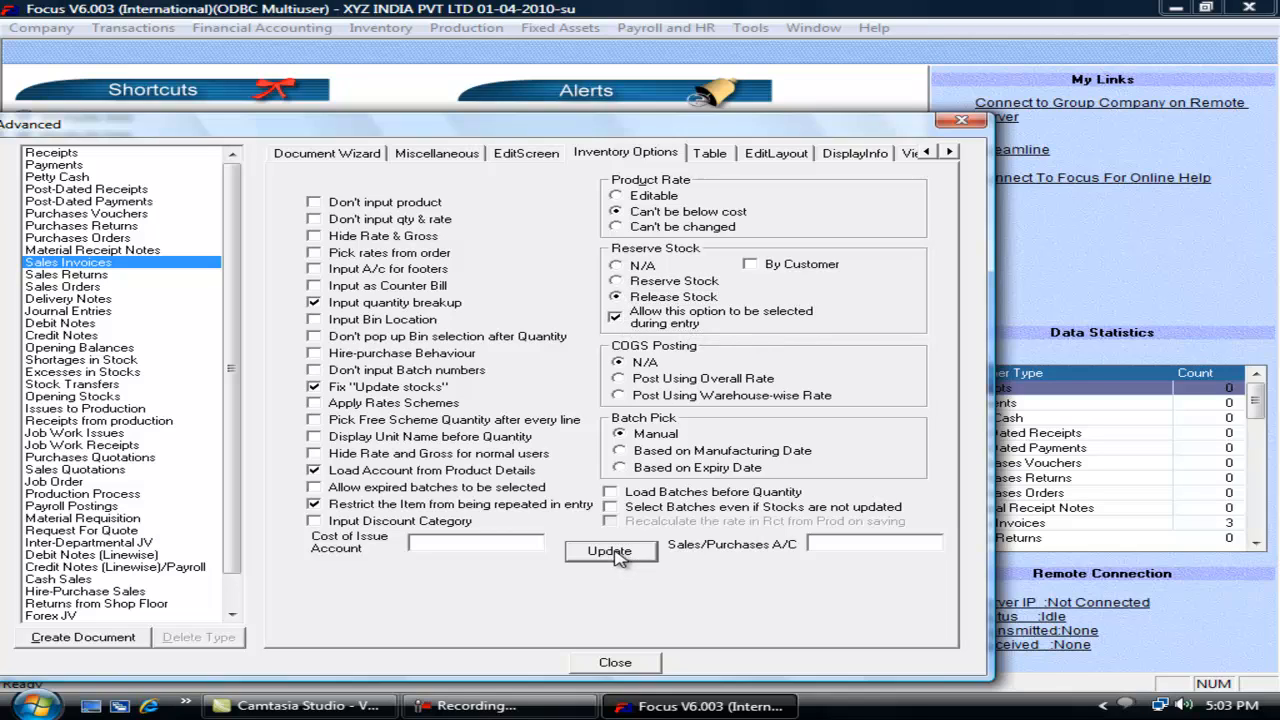
{"action": "left_click", "coordinate": [632, 665]}
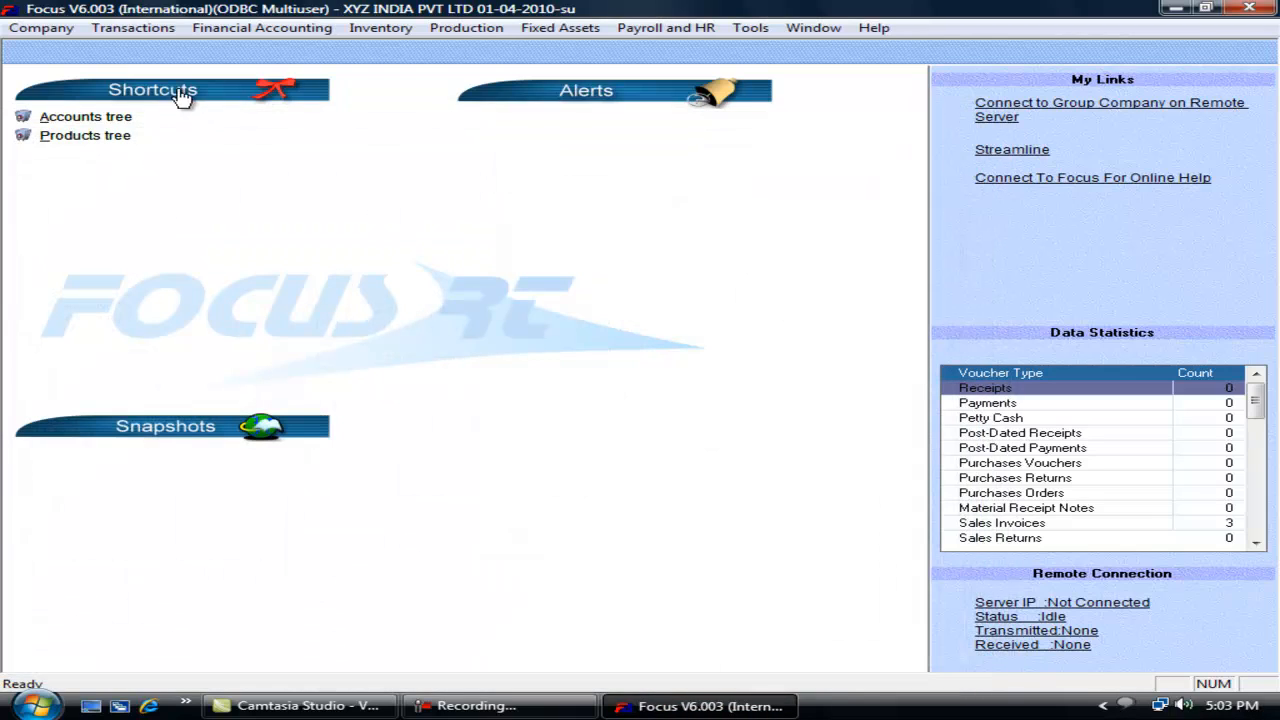
{"action": "left_click", "coordinate": [133, 27]}
Step: Tick Release Quantity in a trial sales invoice, then close it
{"action": "mouse_move", "coordinate": [180, 95]}
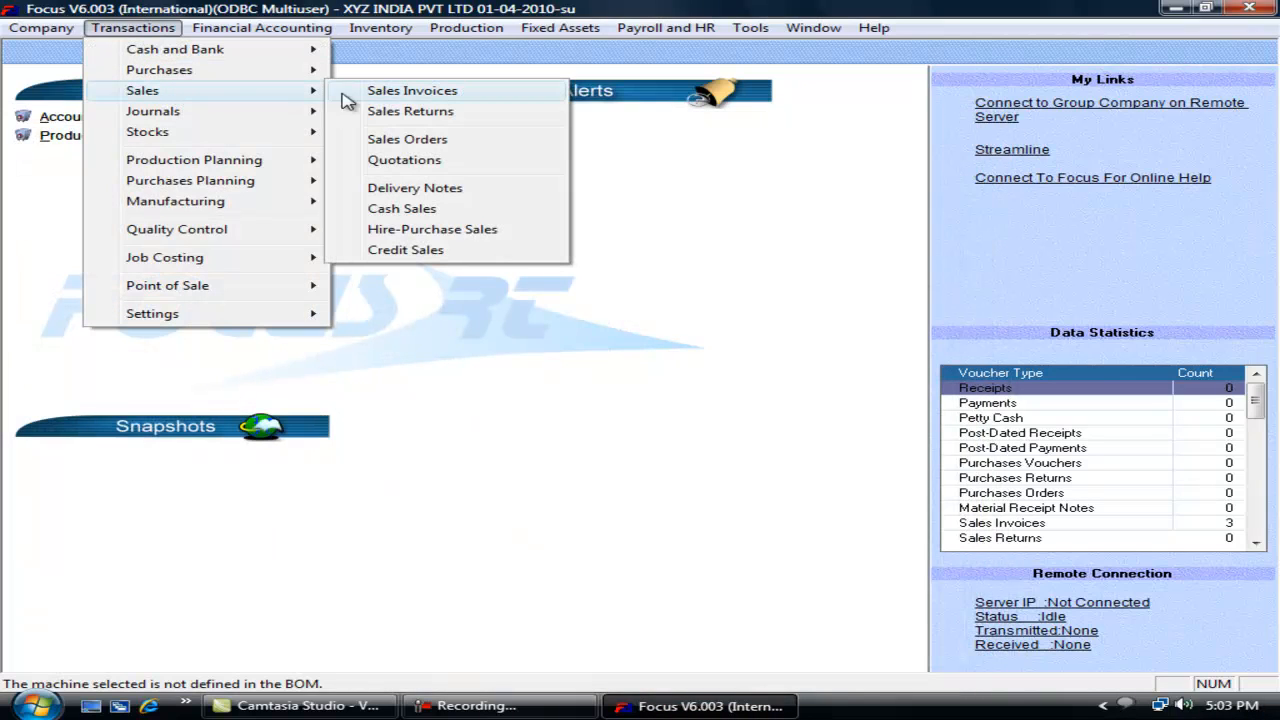
{"action": "left_click", "coordinate": [395, 100]}
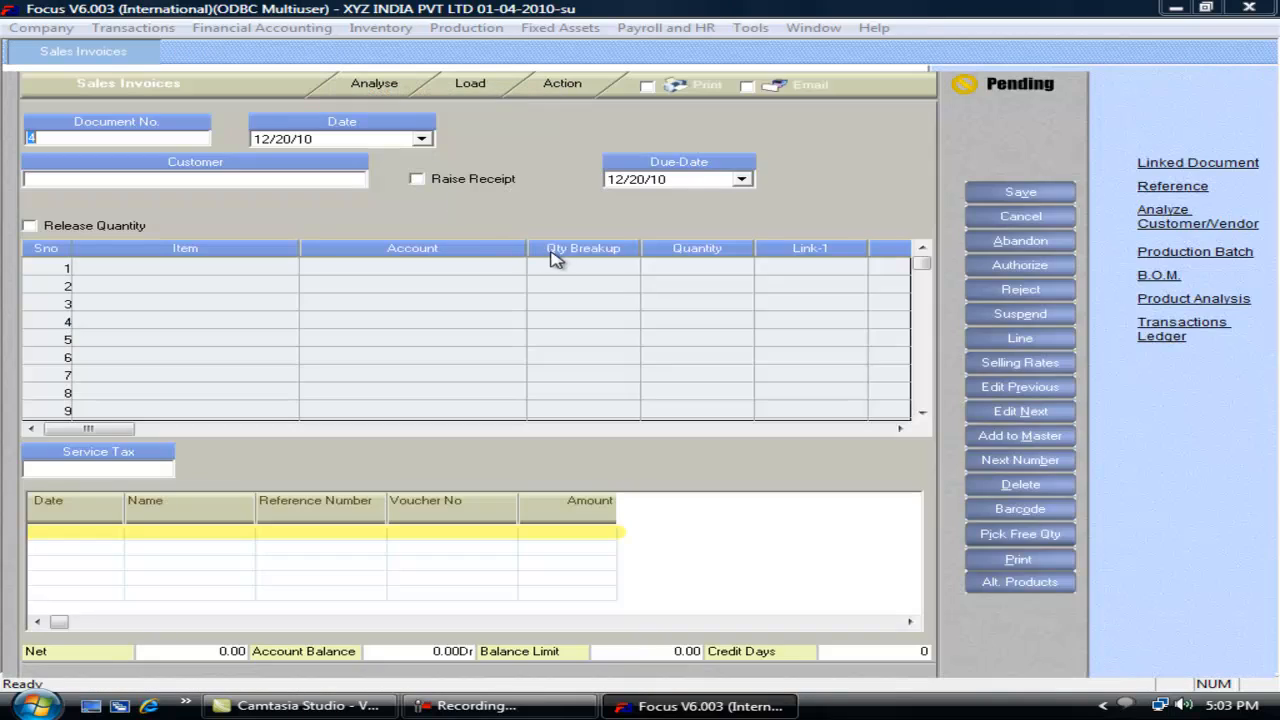
{"action": "left_click", "coordinate": [42, 230]}
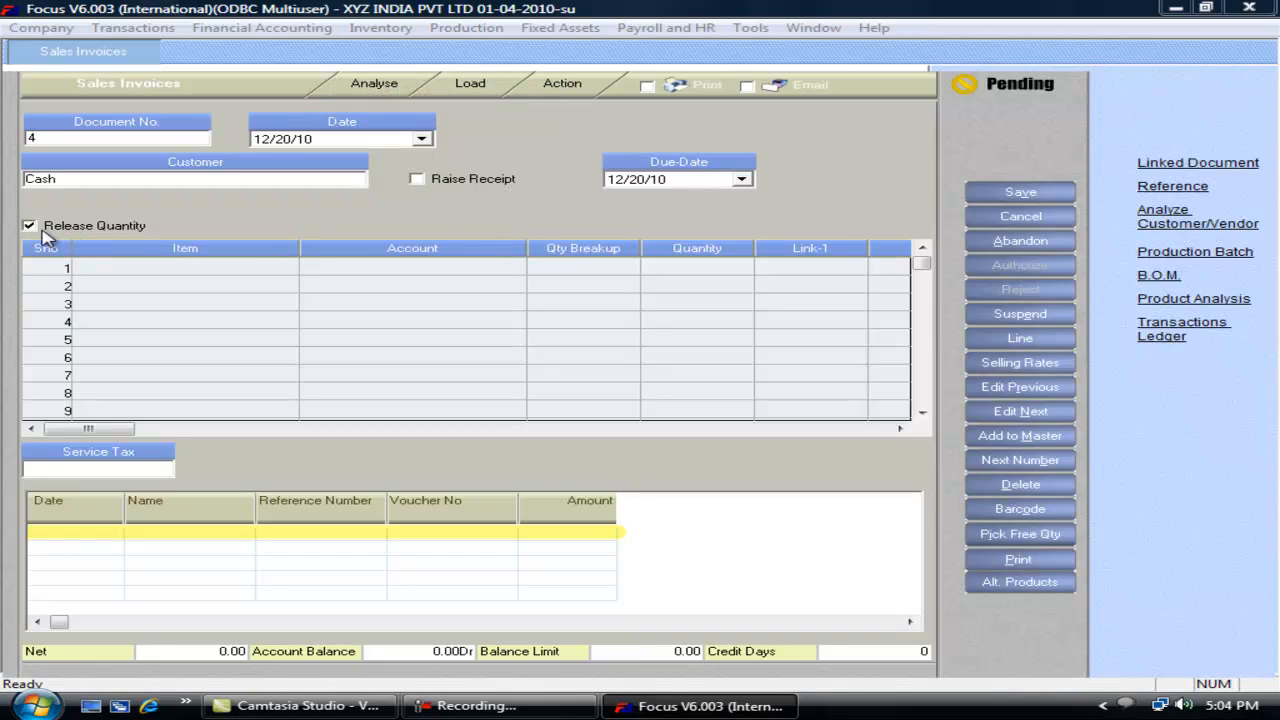
{"action": "key", "text": "Escape"}
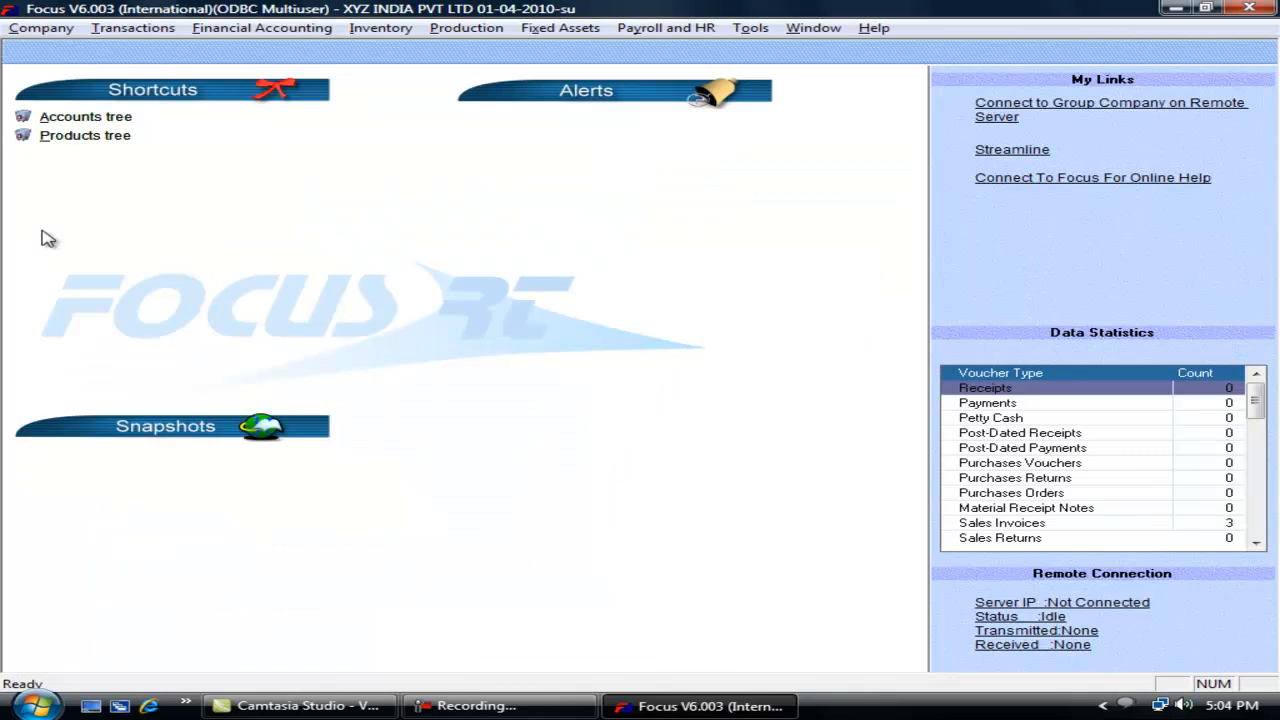
Step: Reopen the voucher wizard from the Transactions settings menu
{"action": "key", "text": "alt+t"}
{"action": "key", "text": "e"}
{"action": "key", "text": "Return"}
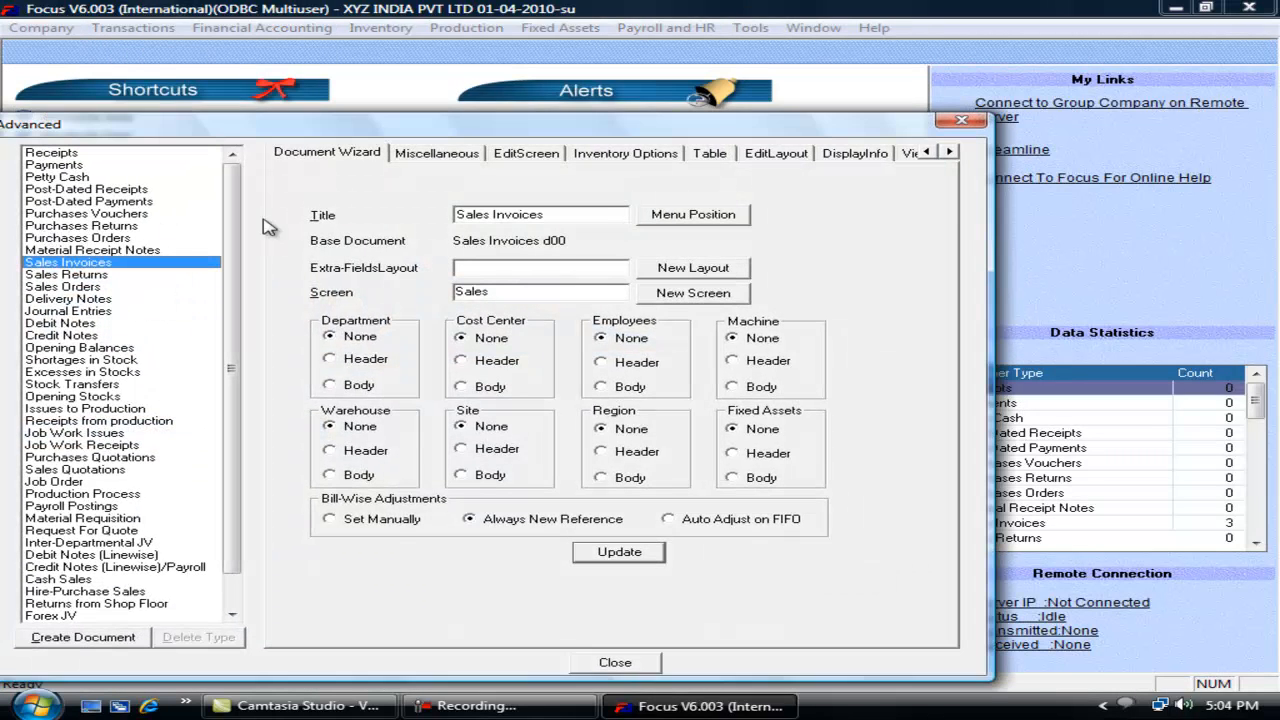
Step: Leave the during-entry release choice unticked and set COGS Posting to Post Using Overall Rate
{"action": "left_click", "coordinate": [614, 158]}
{"action": "left_click", "coordinate": [617, 319]}
{"action": "left_click", "coordinate": [617, 318]}
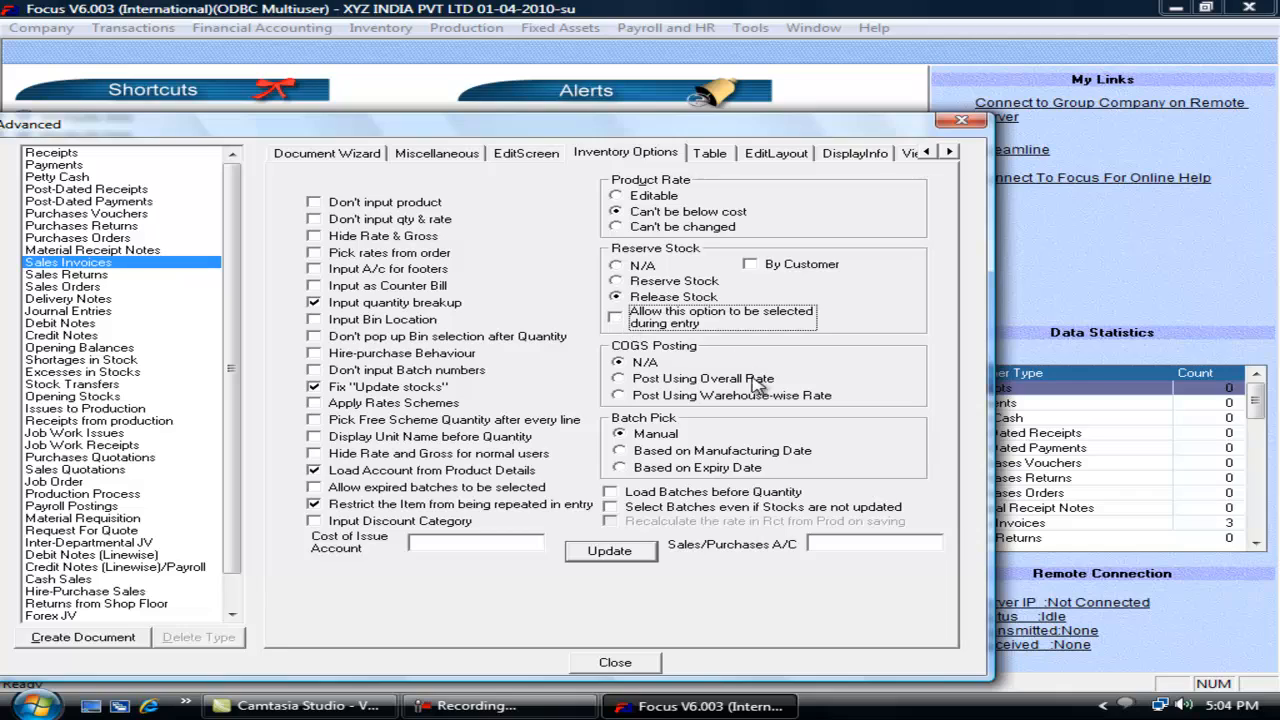
{"action": "left_click", "coordinate": [651, 386]}
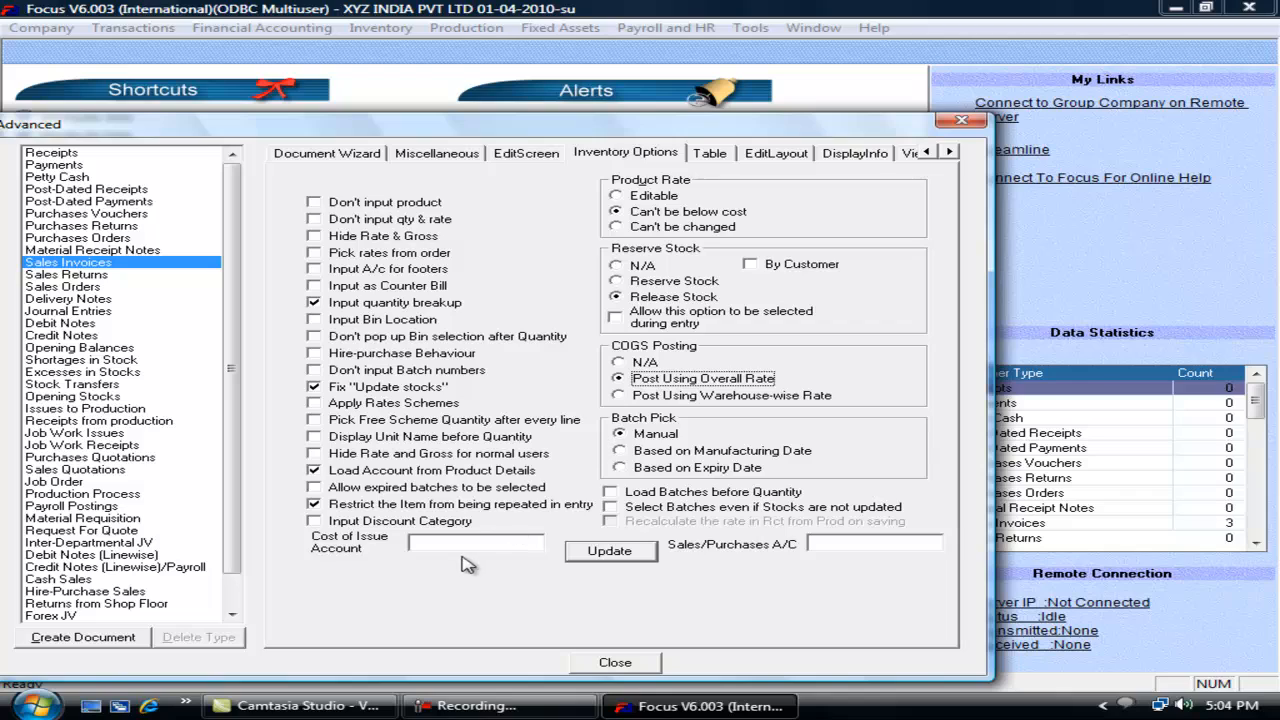
{"action": "left_click", "coordinate": [819, 544]}
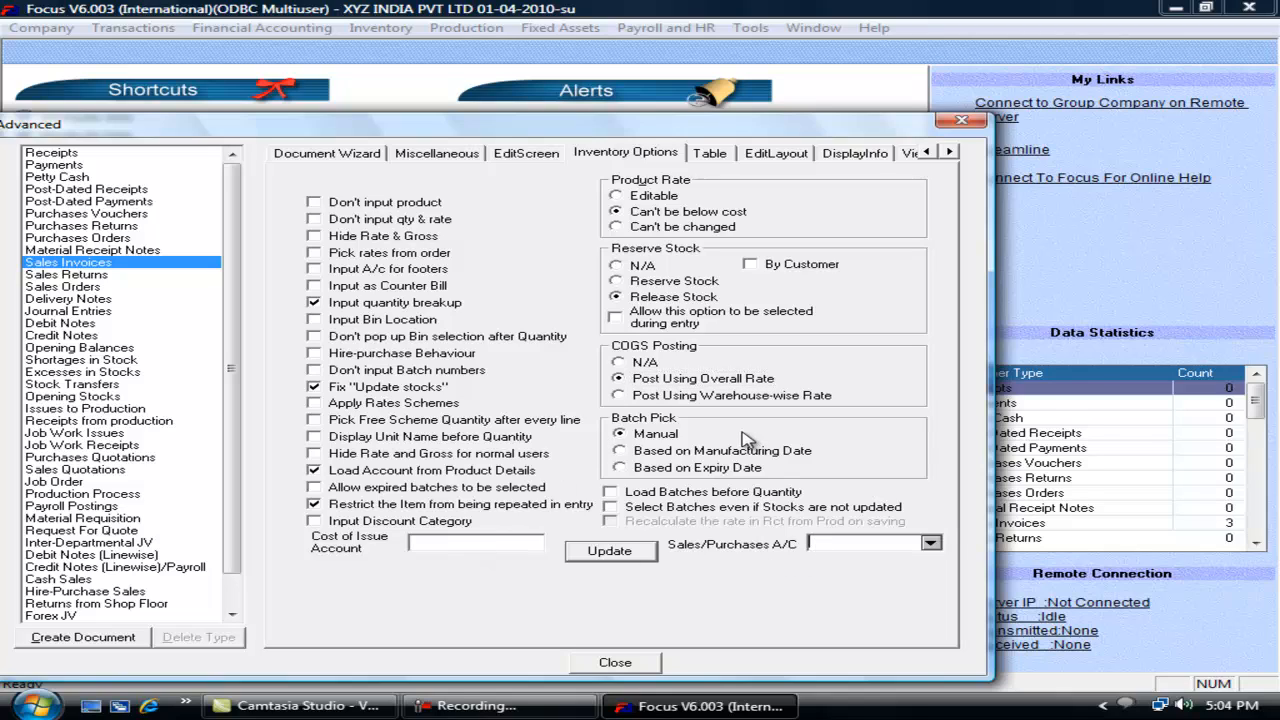
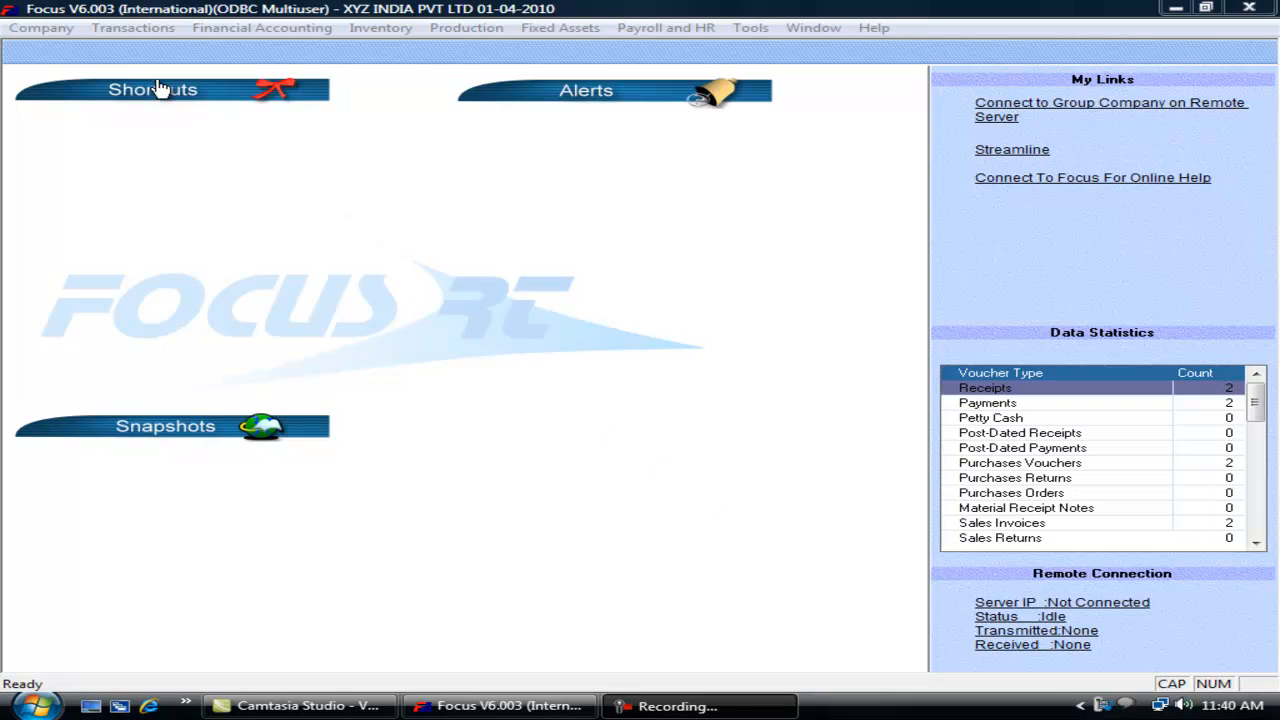
Step: Open the Transactions menu from the home screen
{"action": "left_click", "coordinate": [148, 30]}
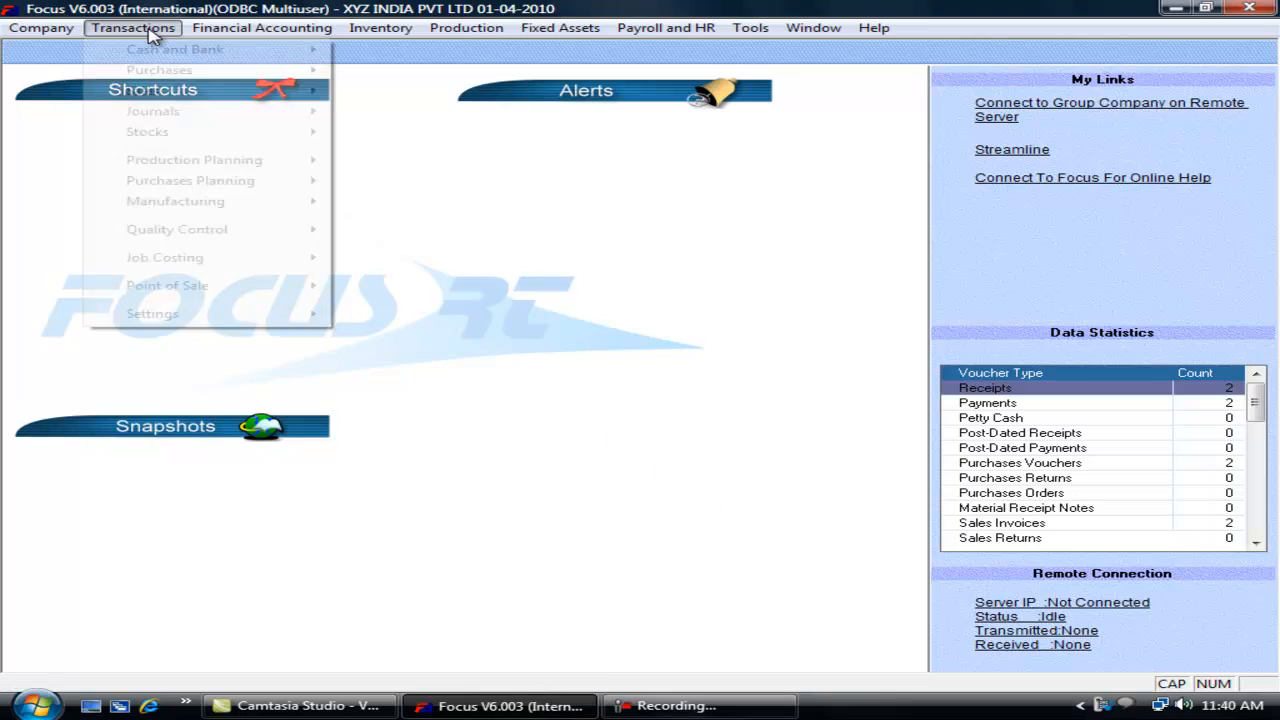
Step: Open the voucher wizard's layout editor for Sales Invoices
{"action": "mouse_move", "coordinate": [240, 316]}
{"action": "left_click", "coordinate": [372, 317]}
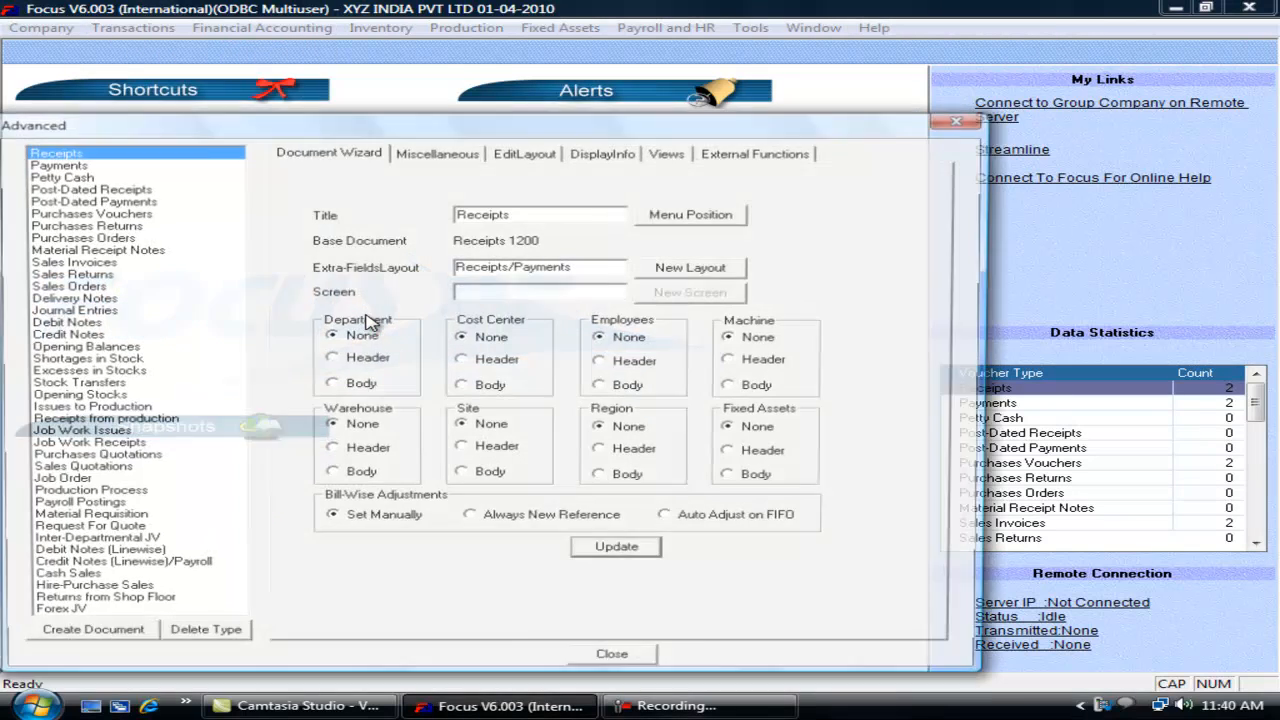
{"action": "left_click", "coordinate": [238, 264]}
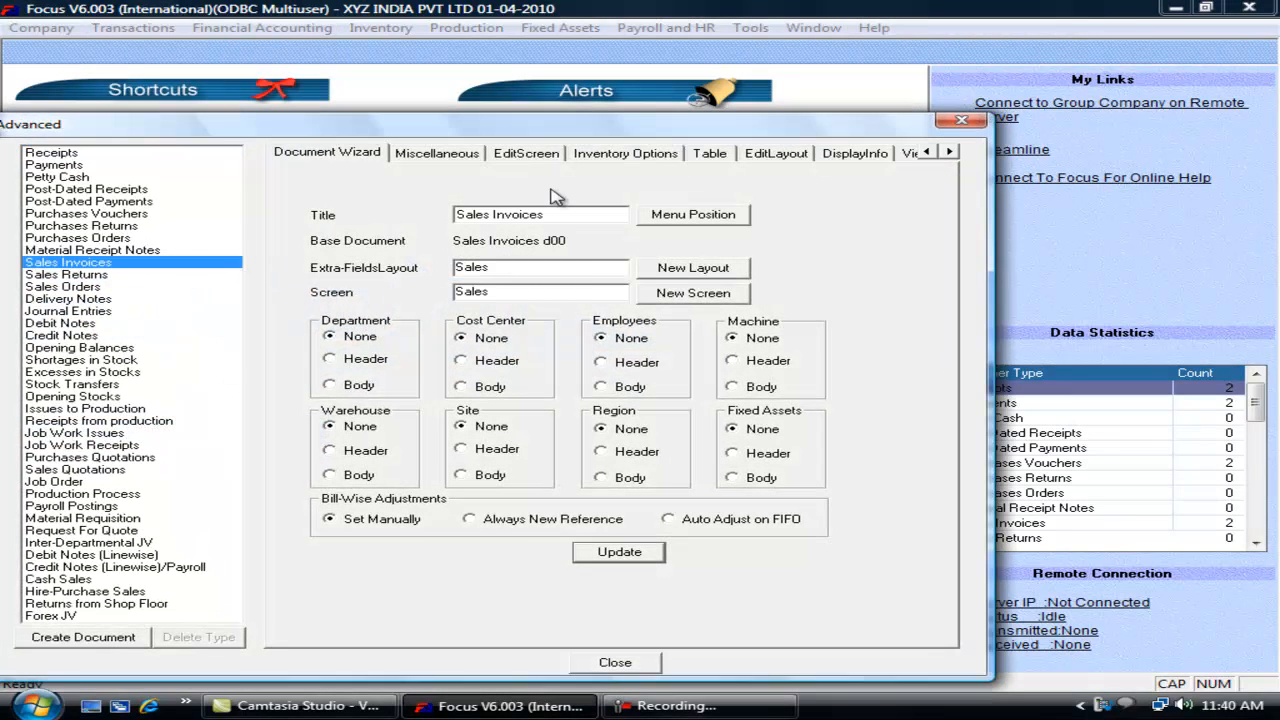
{"action": "left_click", "coordinate": [776, 158]}
Step: Add a header field Transport Name of type Text with length 20
{"action": "left_click", "coordinate": [348, 282]}
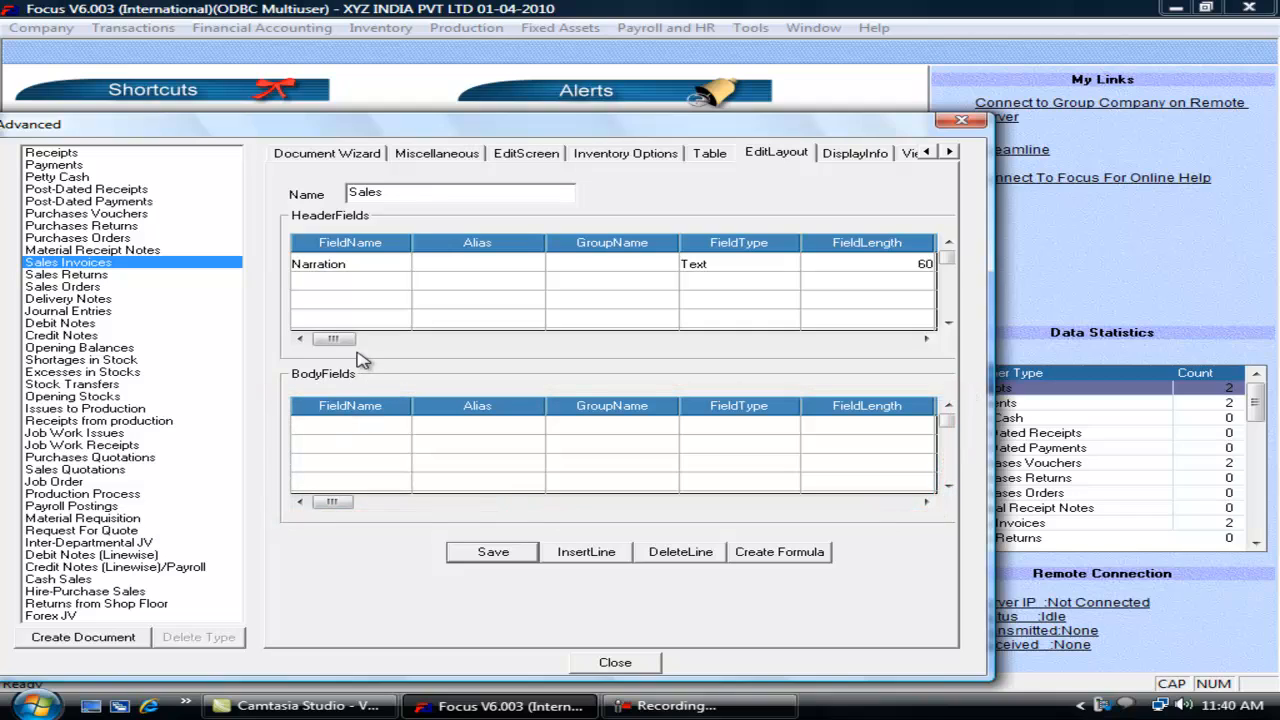
{"action": "type", "text": "Transport Name"}
{"action": "key", "text": "Tab"}
{"action": "key", "text": "Down"}
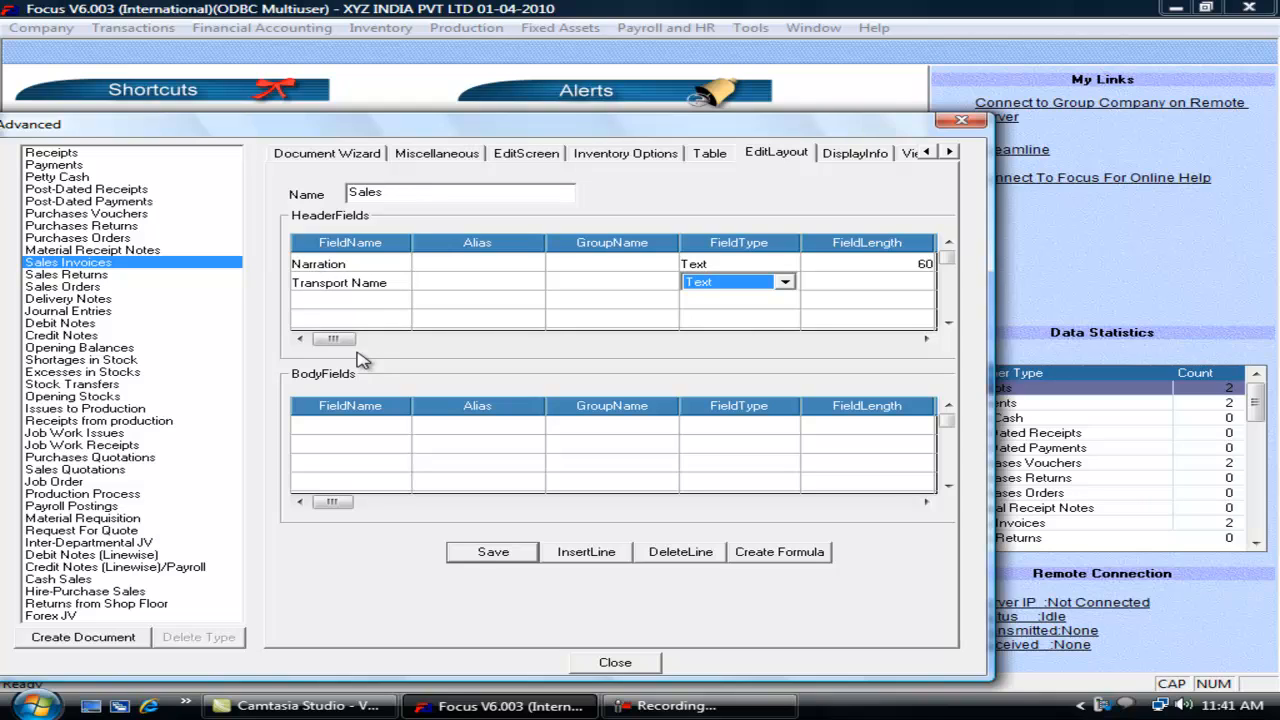
{"action": "key", "text": "Tab"}
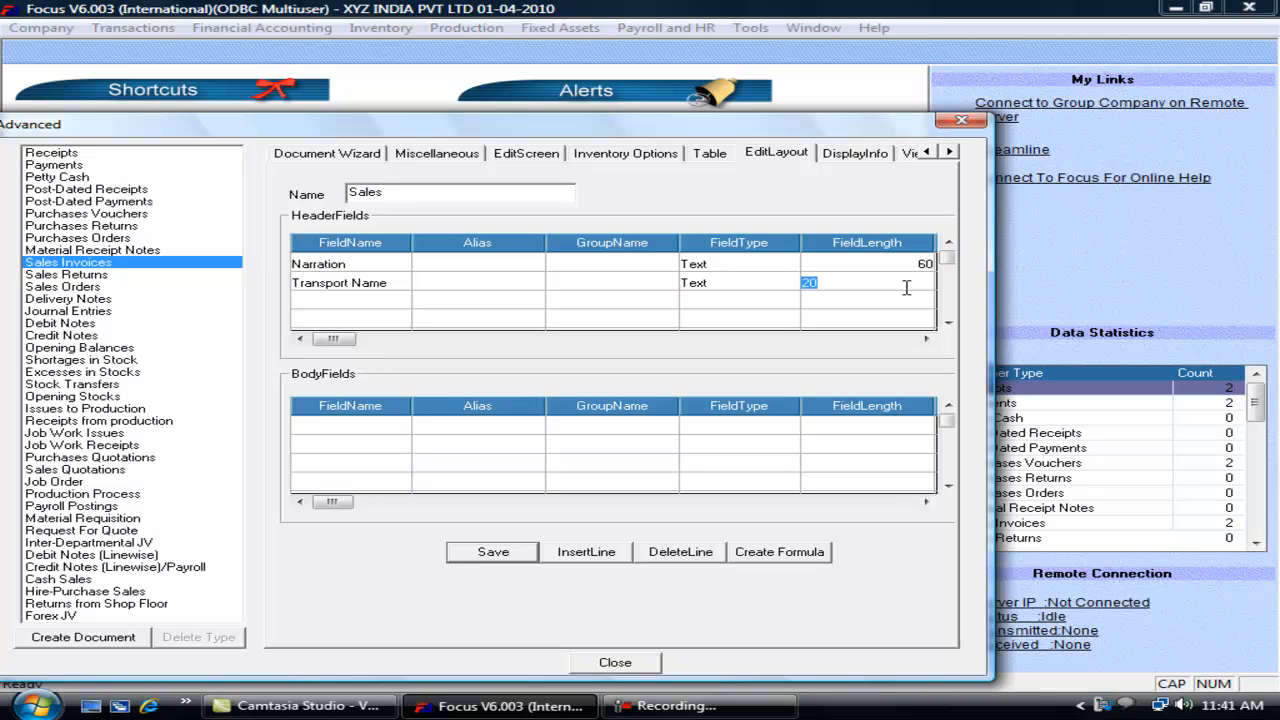
{"action": "key", "text": "Tab"}
{"action": "key", "text": "Tab"}
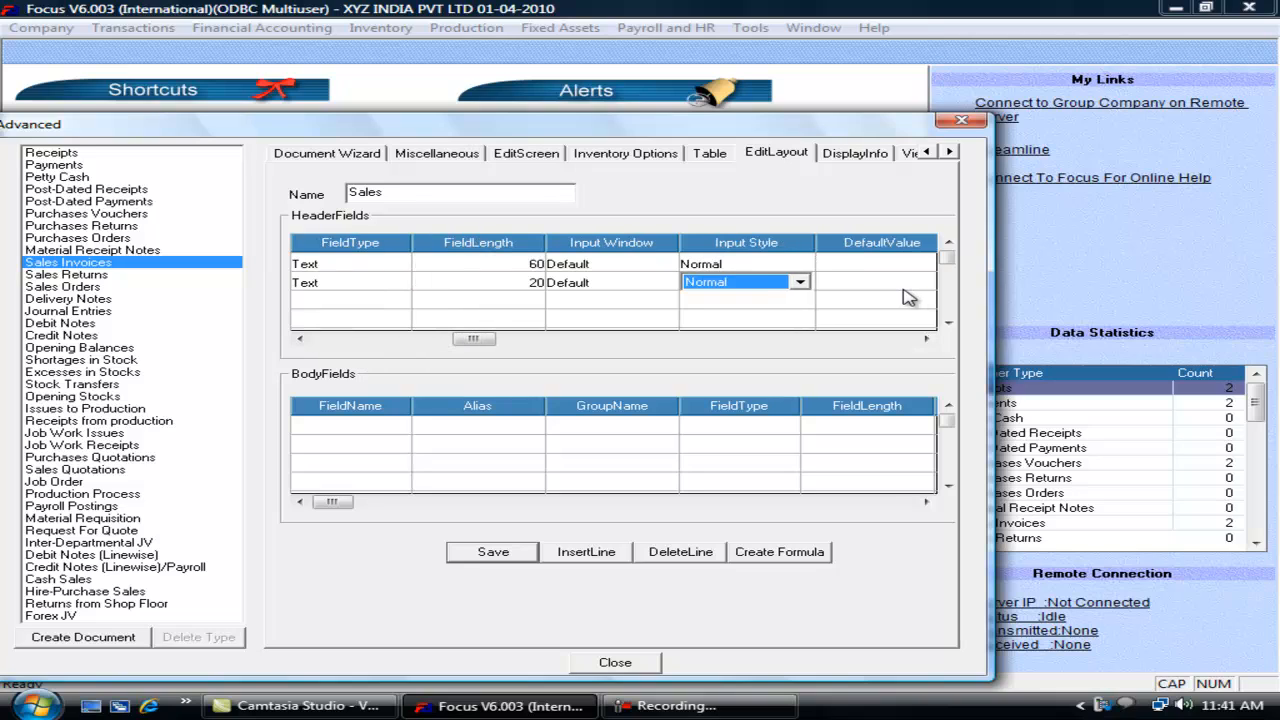
{"action": "key", "text": "Tab"}
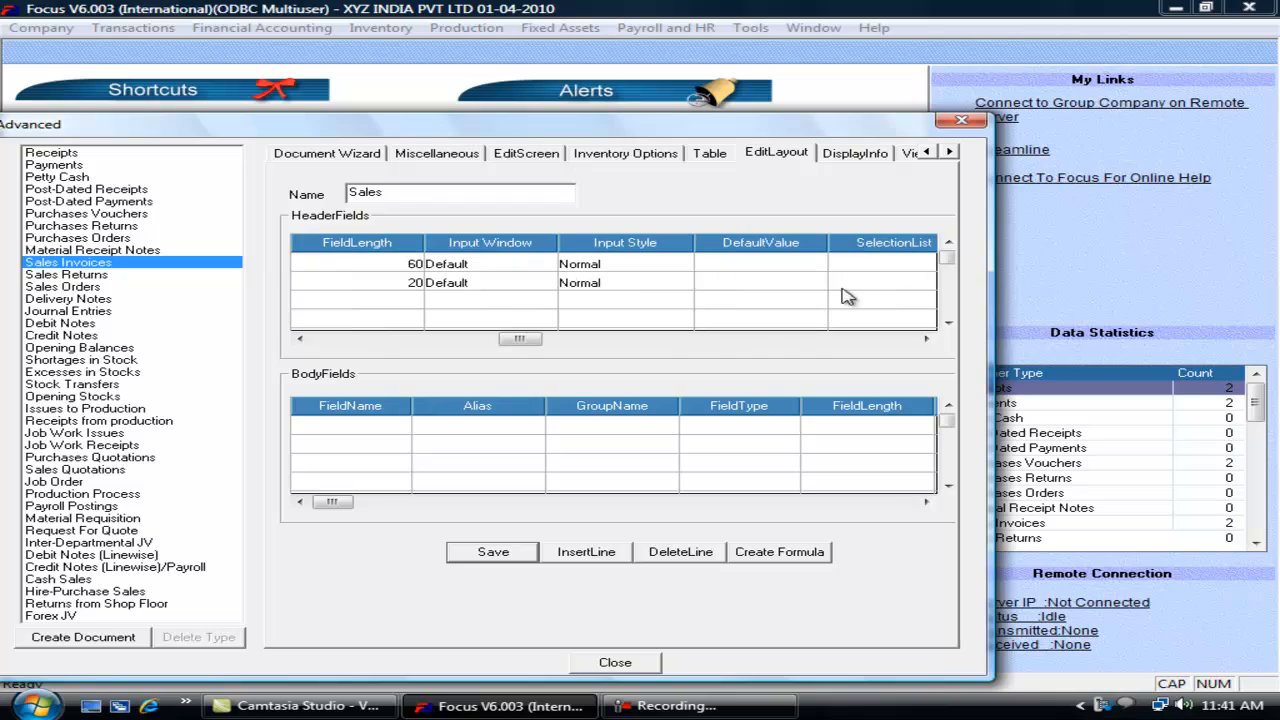
Step: Set the Transport Name input window to Combo Box
{"action": "left_click", "coordinate": [636, 283]}
{"action": "left_click", "coordinate": [680, 283]}
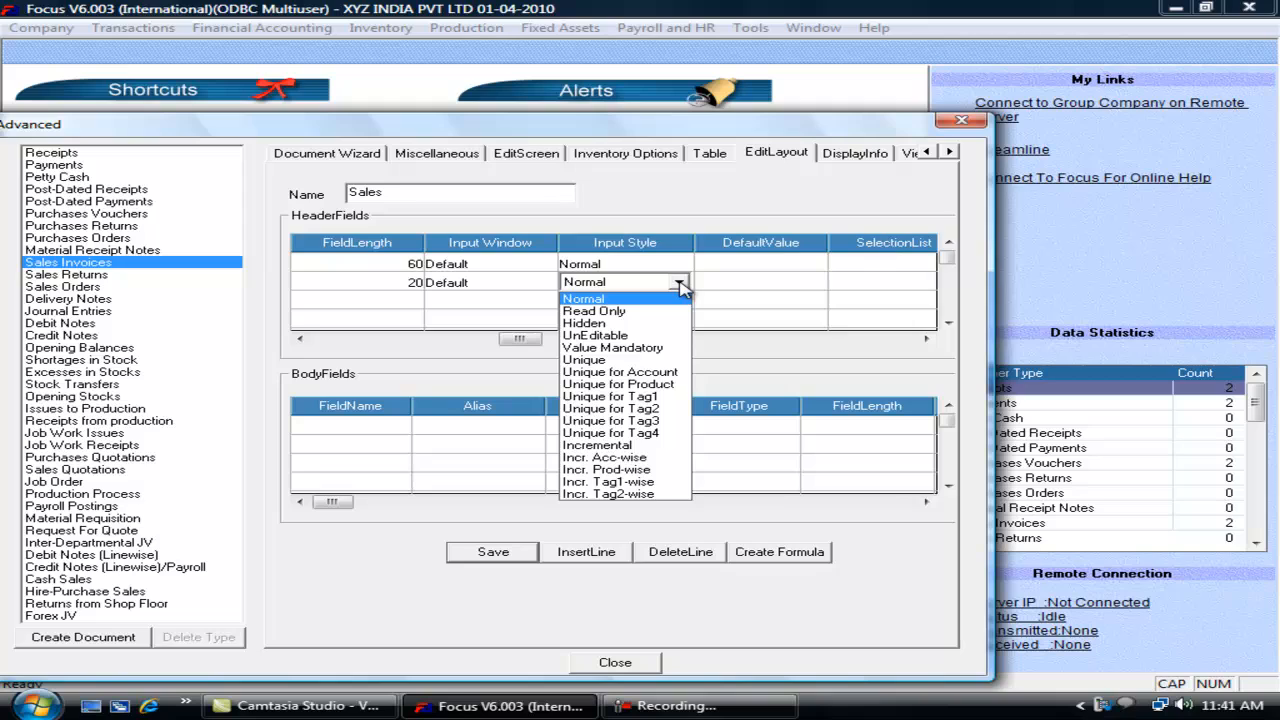
{"action": "left_click", "coordinate": [507, 284]}
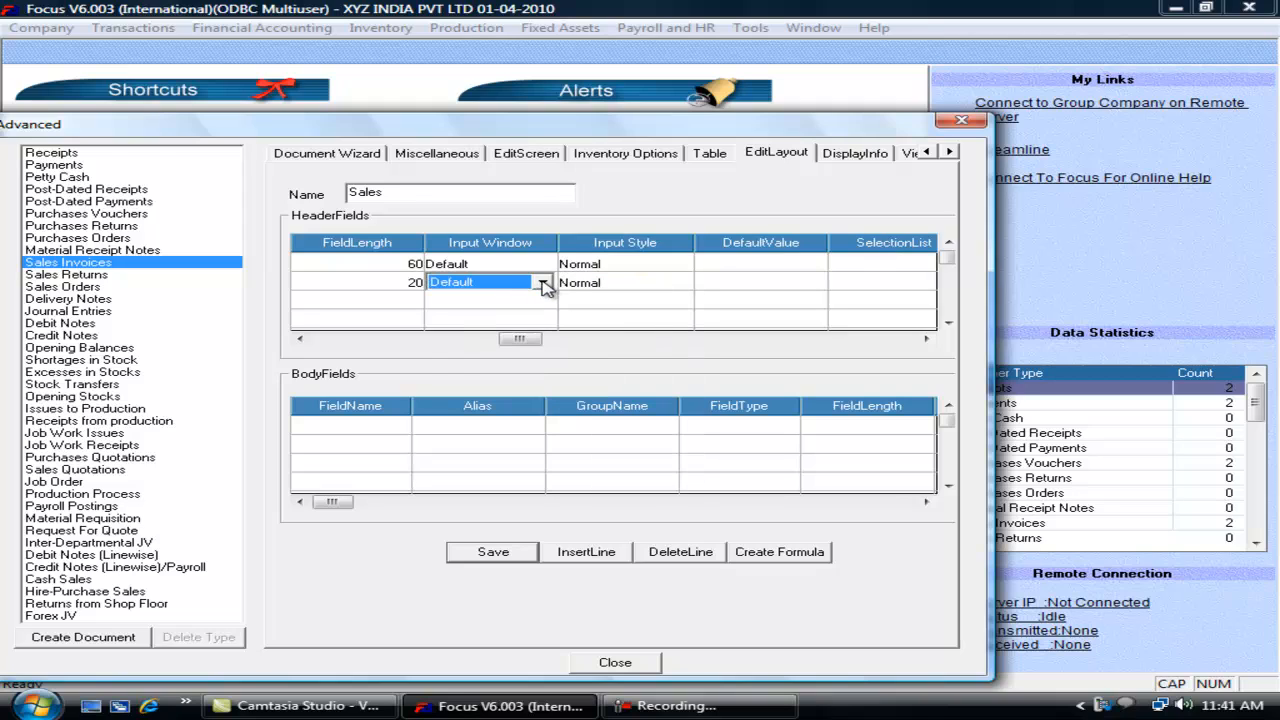
{"action": "left_click", "coordinate": [543, 285]}
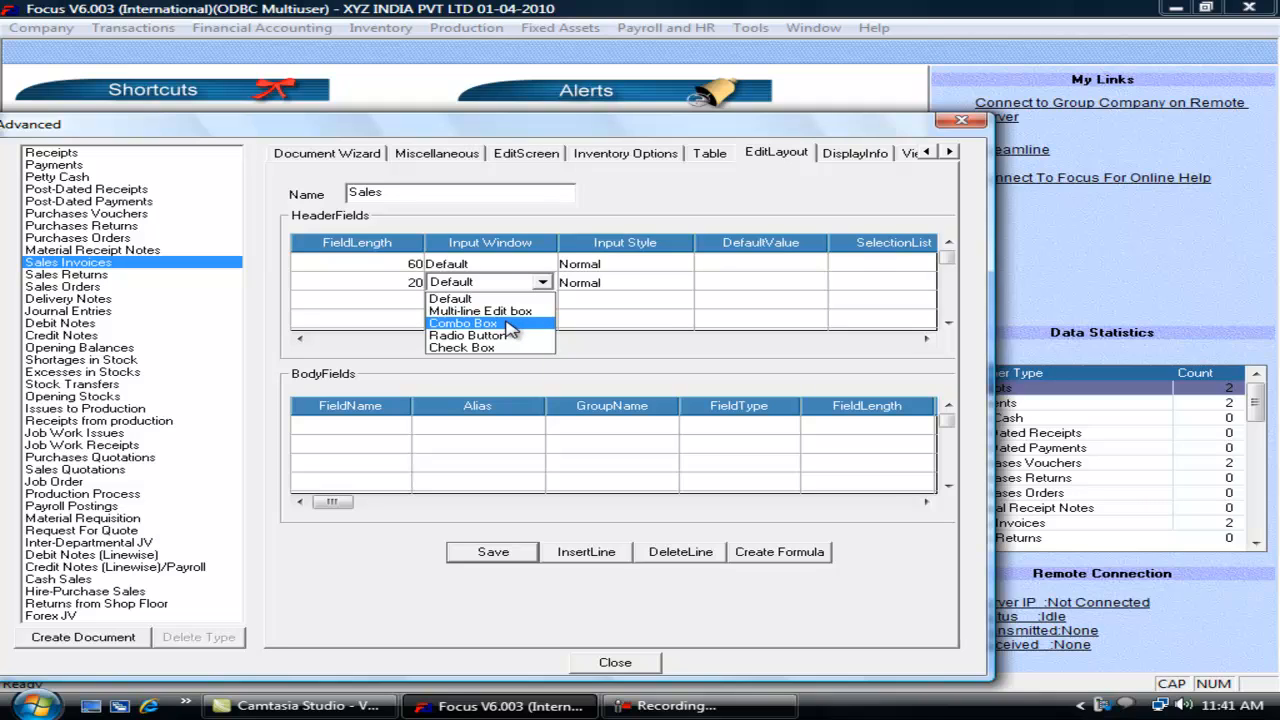
{"action": "left_click", "coordinate": [510, 324]}
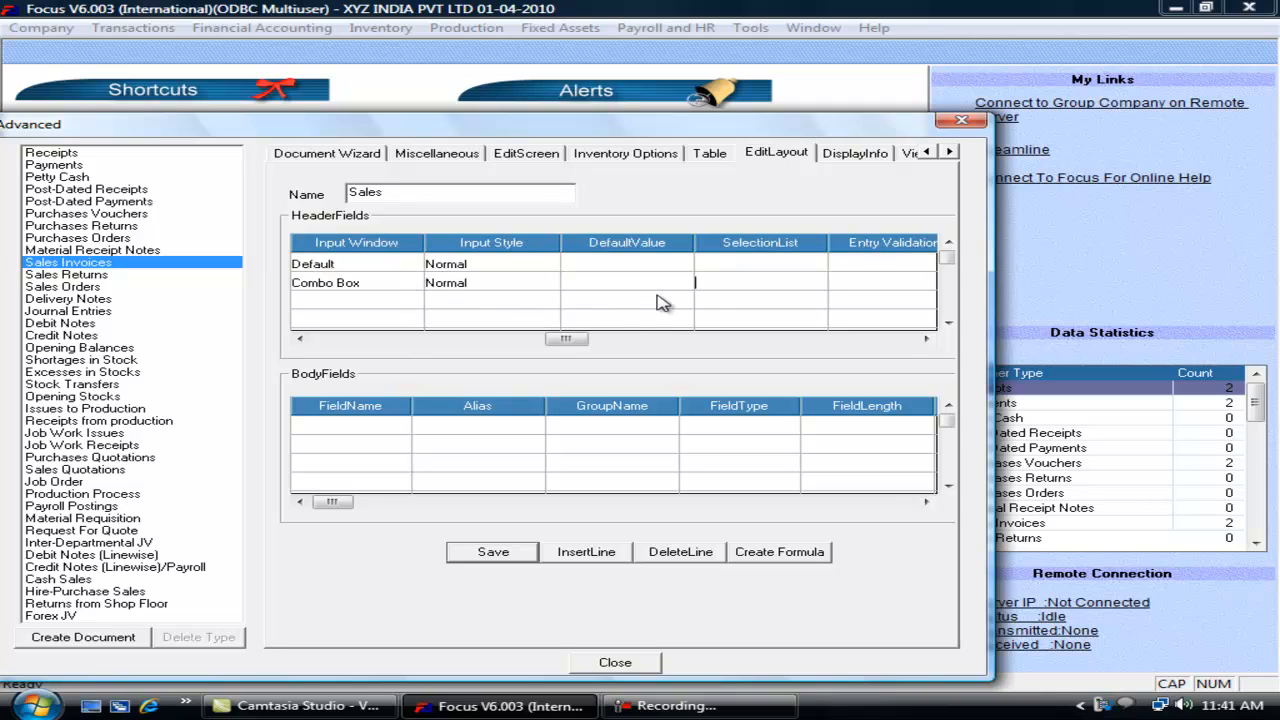
{"action": "left_click", "coordinate": [714, 283]}
Step: Enter 0,VRL,1,ARC,2,SRMT as the Transport Name selection list
{"action": "type", "text": "0,VT"}
{"action": "key", "text": "BackSpace"}
{"action": "type", "text": "RL,1,ARC,"}
{"action": "type", "text": "2,R"}
{"action": "key", "text": "BackSpace"}
{"action": "type", "text": "SRMT"}
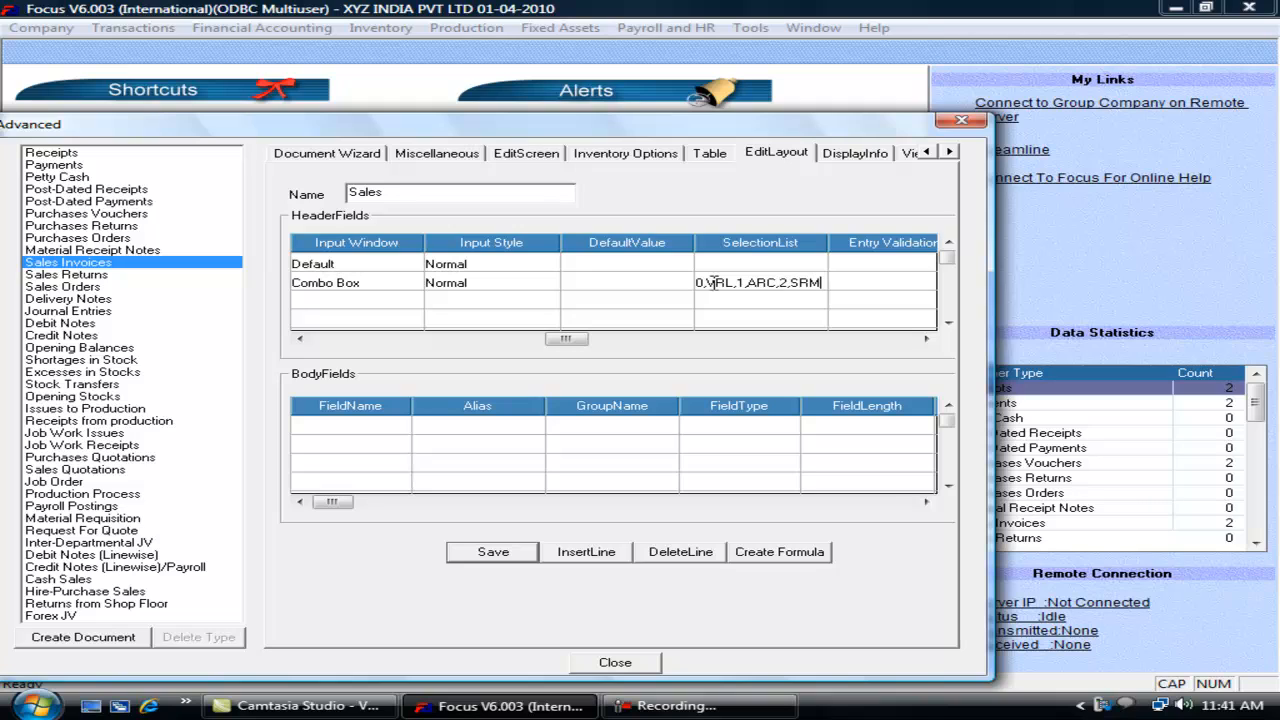
{"action": "key", "text": "Tab"}
{"action": "key", "text": "Tab"}
{"action": "key", "text": "Tab"}
Step: Save and close the layout, then start a new sales invoice
{"action": "left_click", "coordinate": [493, 552]}
{"action": "left_click", "coordinate": [615, 662]}
{"action": "left_click", "coordinate": [133, 27]}
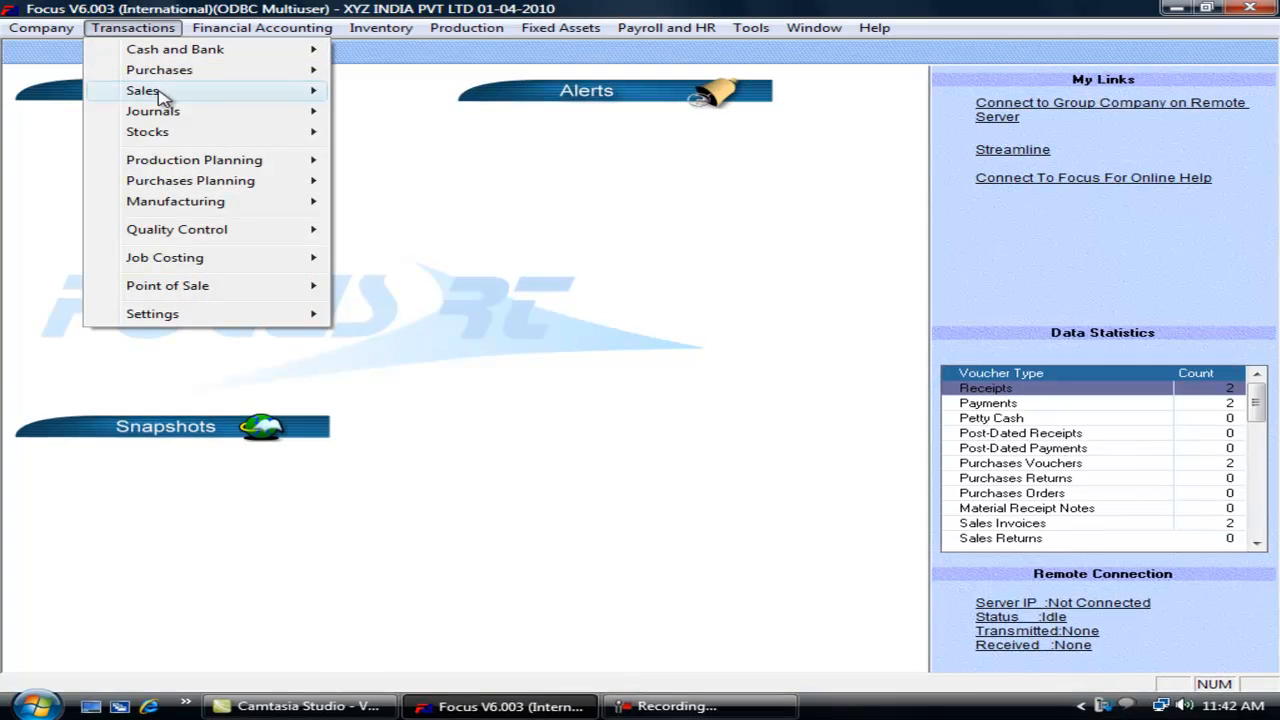
{"action": "mouse_move", "coordinate": [165, 95]}
{"action": "left_click", "coordinate": [372, 90]}
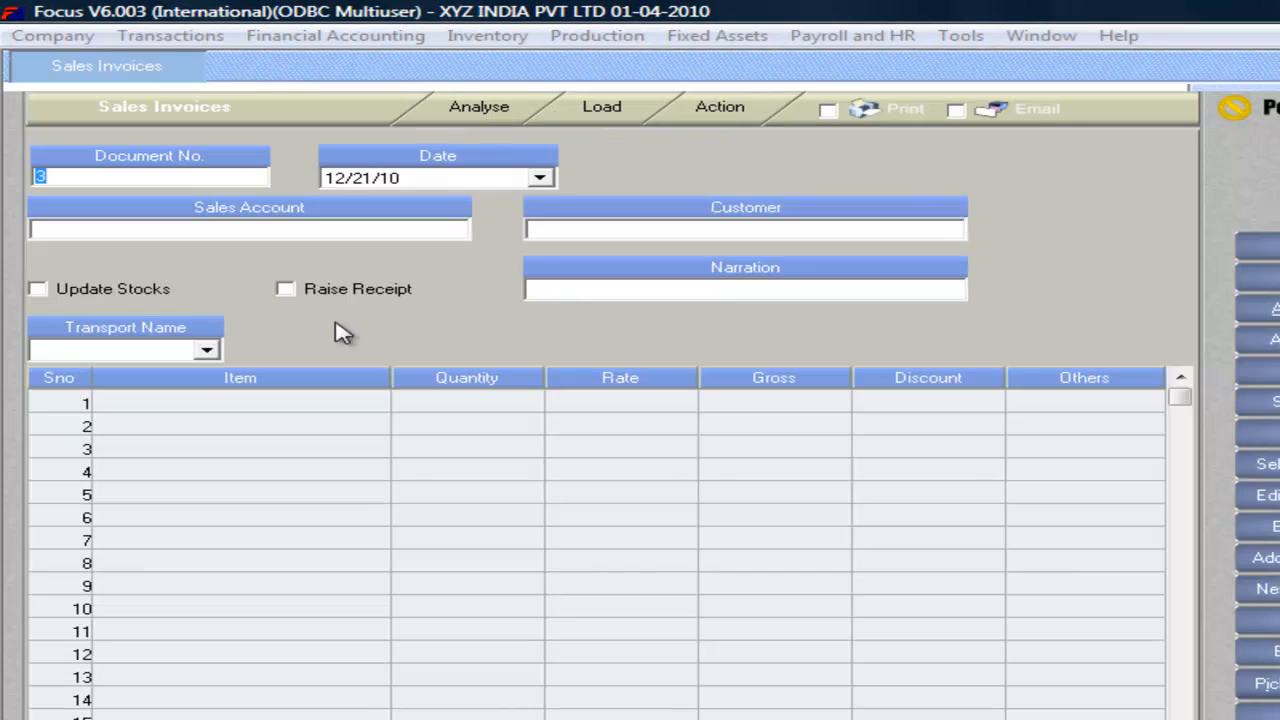
Step: Pick VRL from the Transport Name list, then cancel the test invoice
{"action": "left_click", "coordinate": [206, 349]}
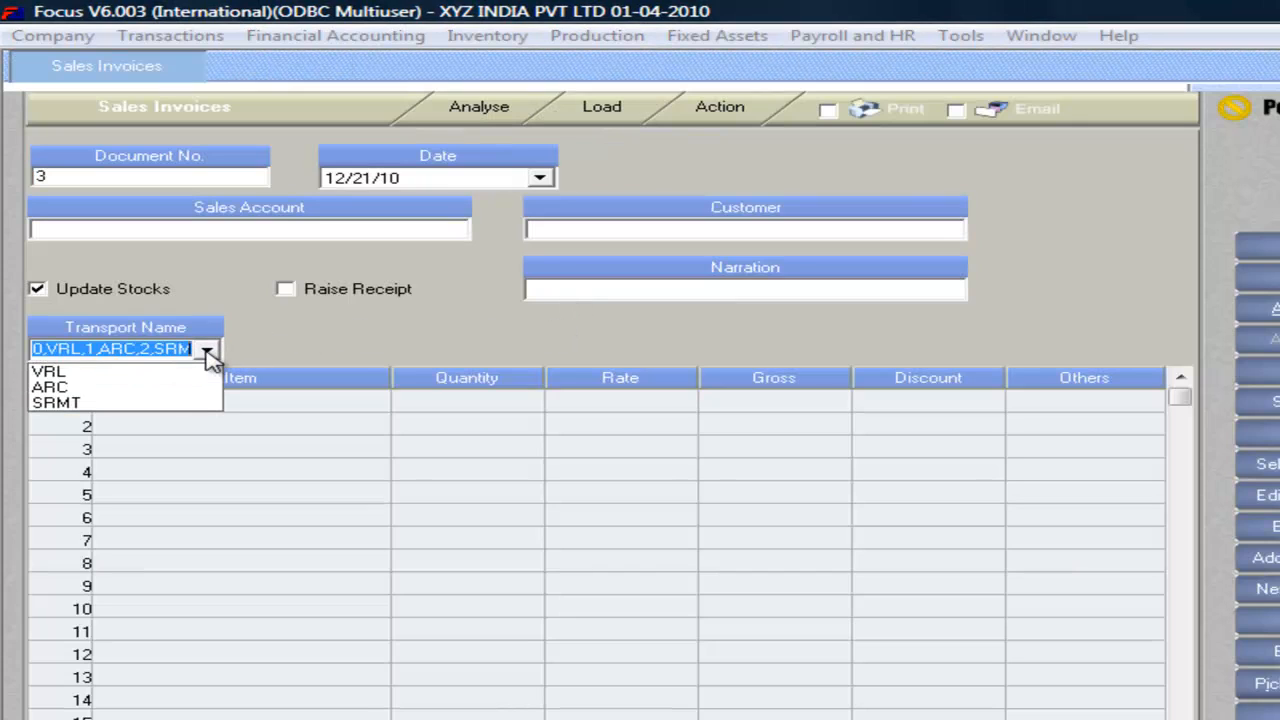
{"action": "left_click", "coordinate": [126, 372]}
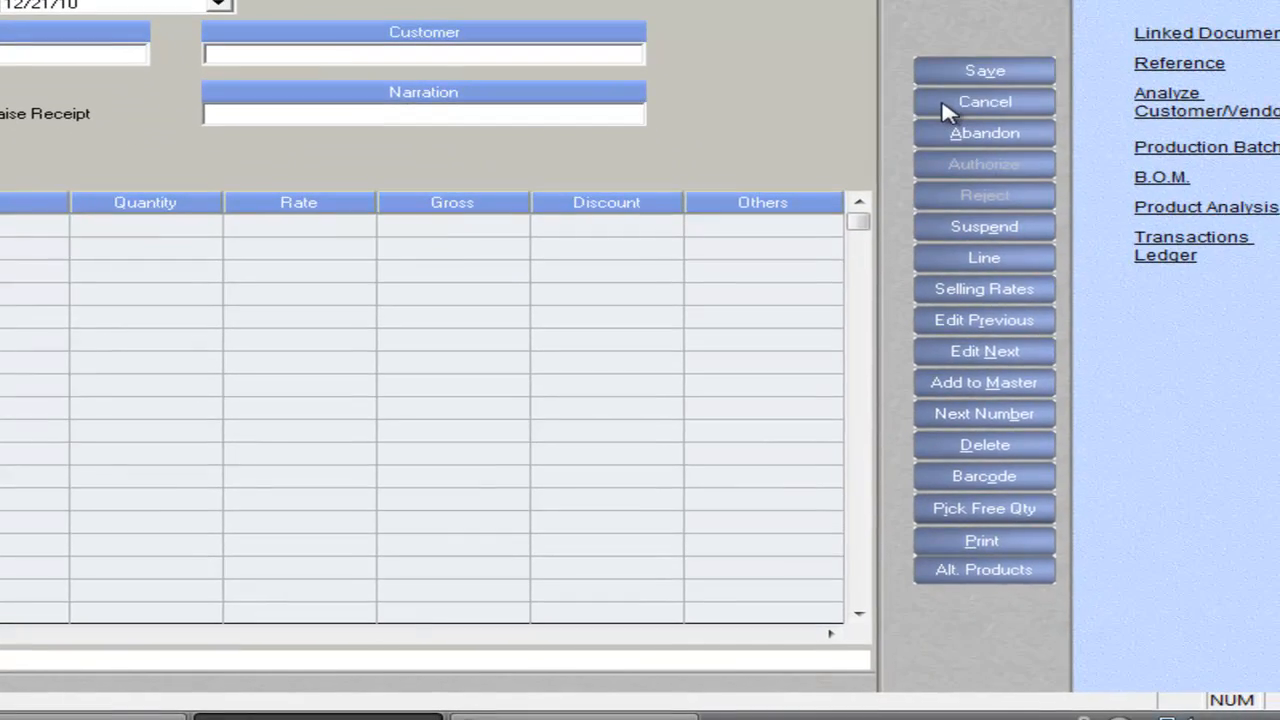
{"action": "left_click", "coordinate": [1268, 282]}
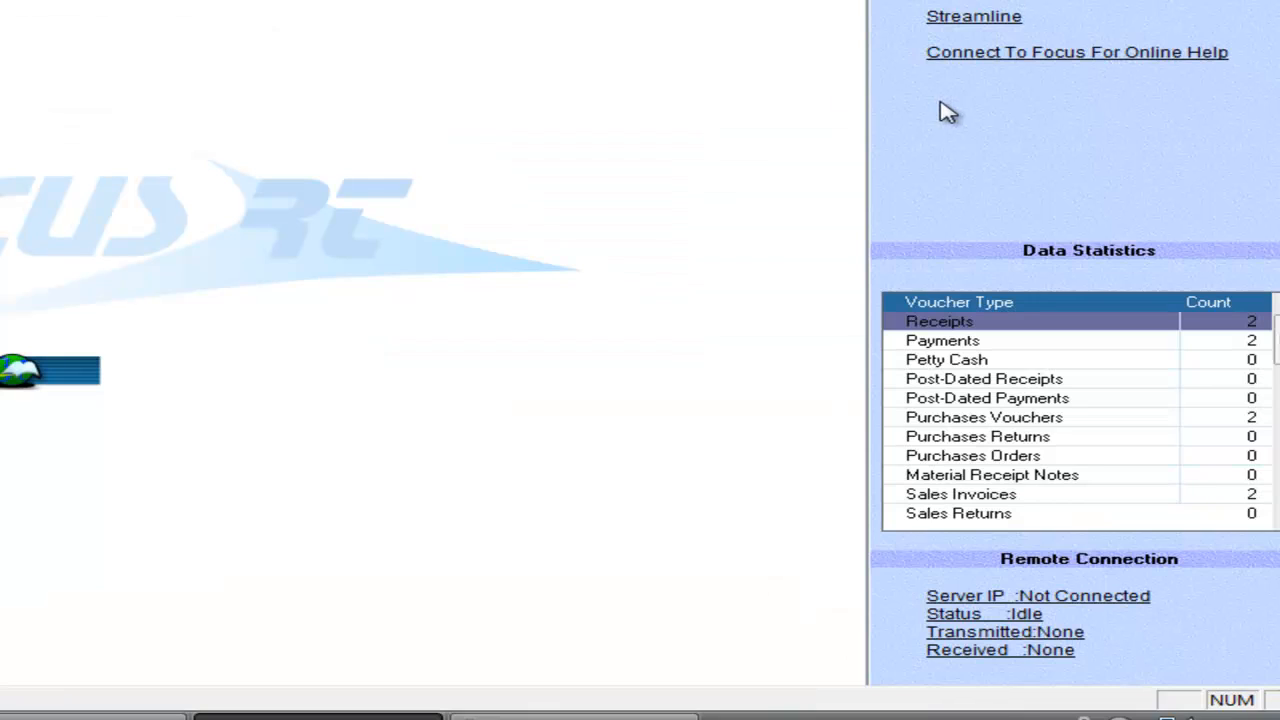
{"action": "left_click", "coordinate": [2, 2]}
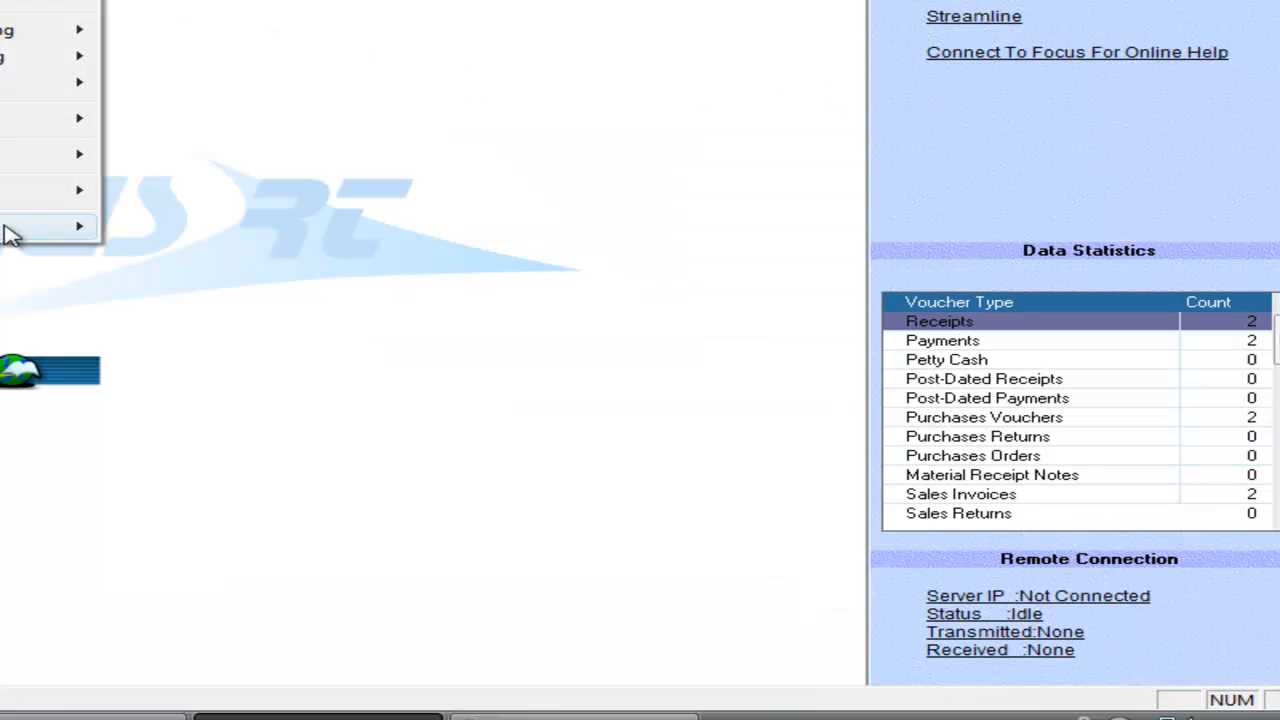
Step: Add and save a Colour body column, Text type, length 20, in the Sales Invoices layout
{"action": "mouse_move", "coordinate": [22, 229]}
{"action": "left_click", "coordinate": [200, 232]}
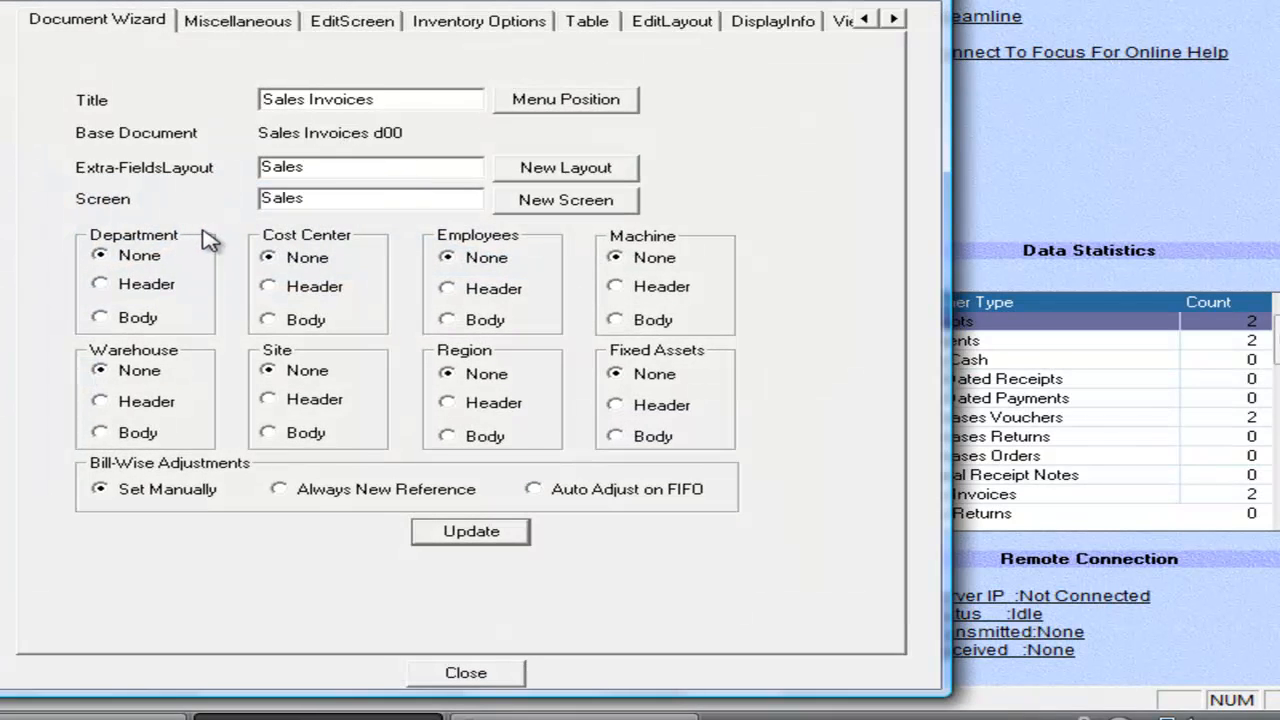
{"action": "left_click", "coordinate": [672, 21]}
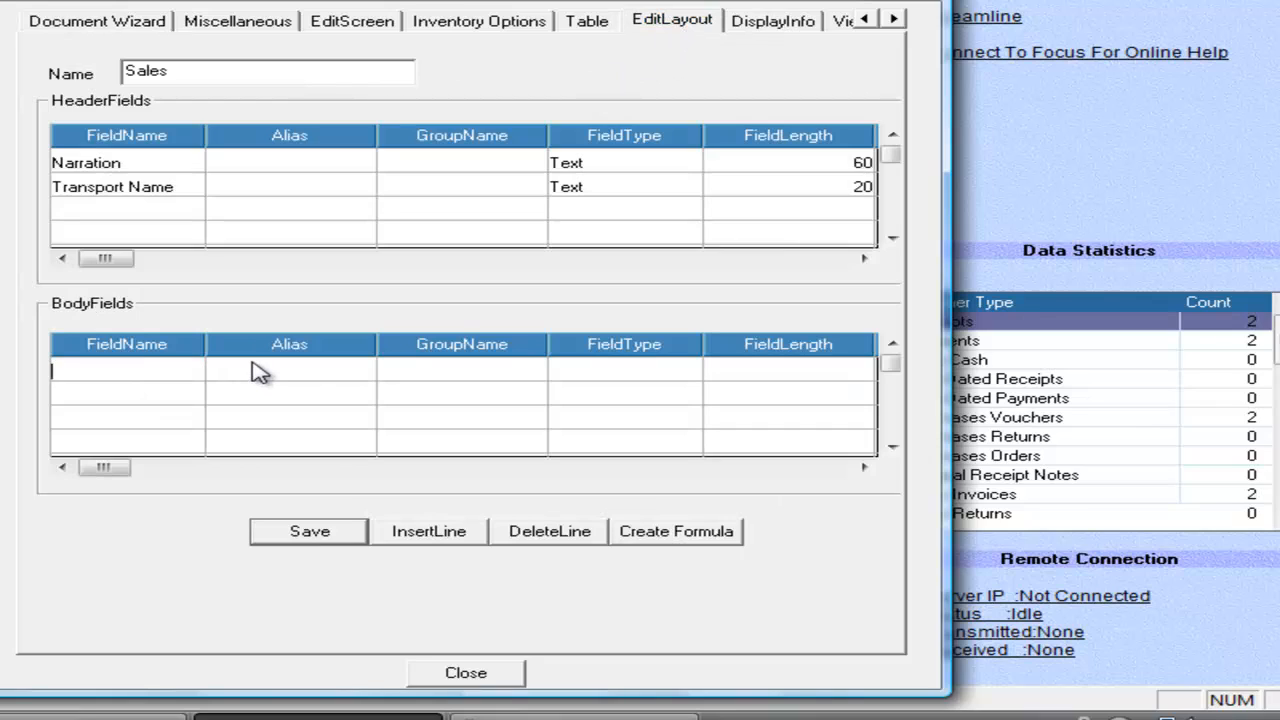
{"action": "type", "text": "Colour"}
{"action": "key", "text": "Tab"}
{"action": "key", "text": "Tab"}
{"action": "key", "text": "Tab"}
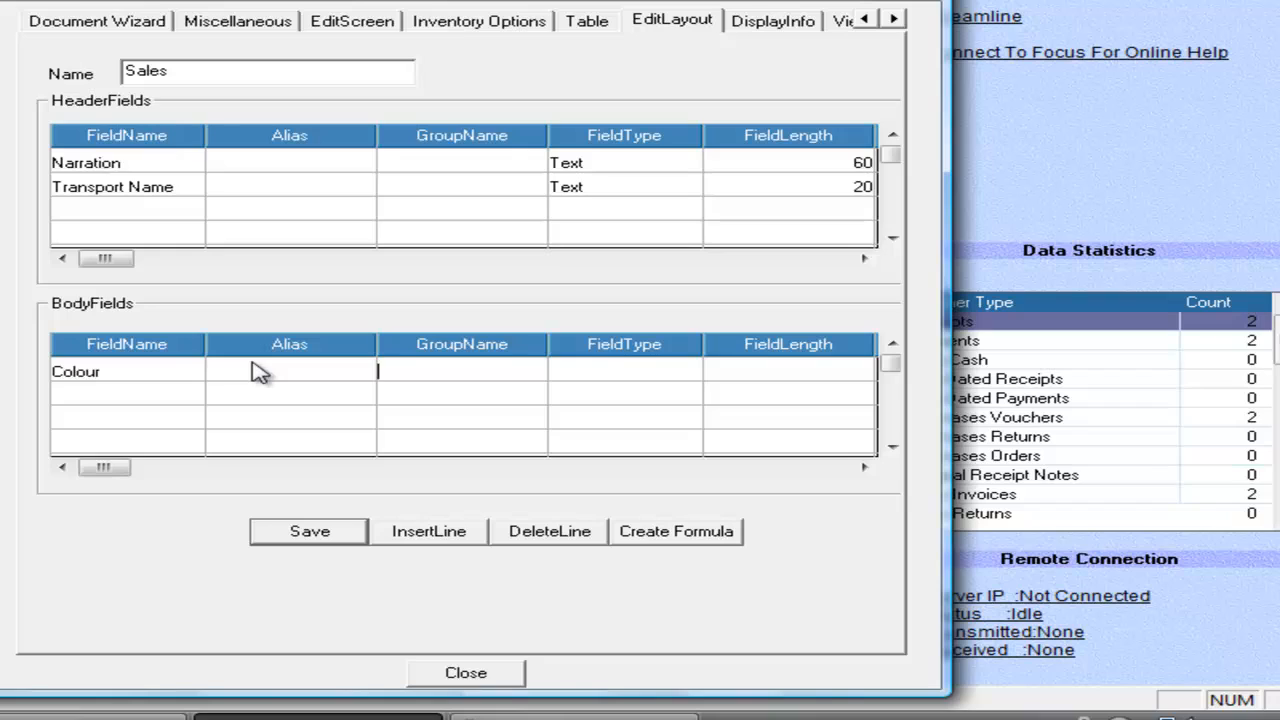
{"action": "type", "text": "t"}
{"action": "key", "text": "Tab"}
{"action": "key", "text": "Tab"}
{"action": "key", "text": "Tab"}
{"action": "key", "text": "Tab"}
{"action": "key", "text": "Tab"}
{"action": "key", "text": "Tab"}
{"action": "key", "text": "Tab"}
{"action": "key", "text": "Tab"}
{"action": "key", "text": "Tab"}
{"action": "key", "text": "Tab"}
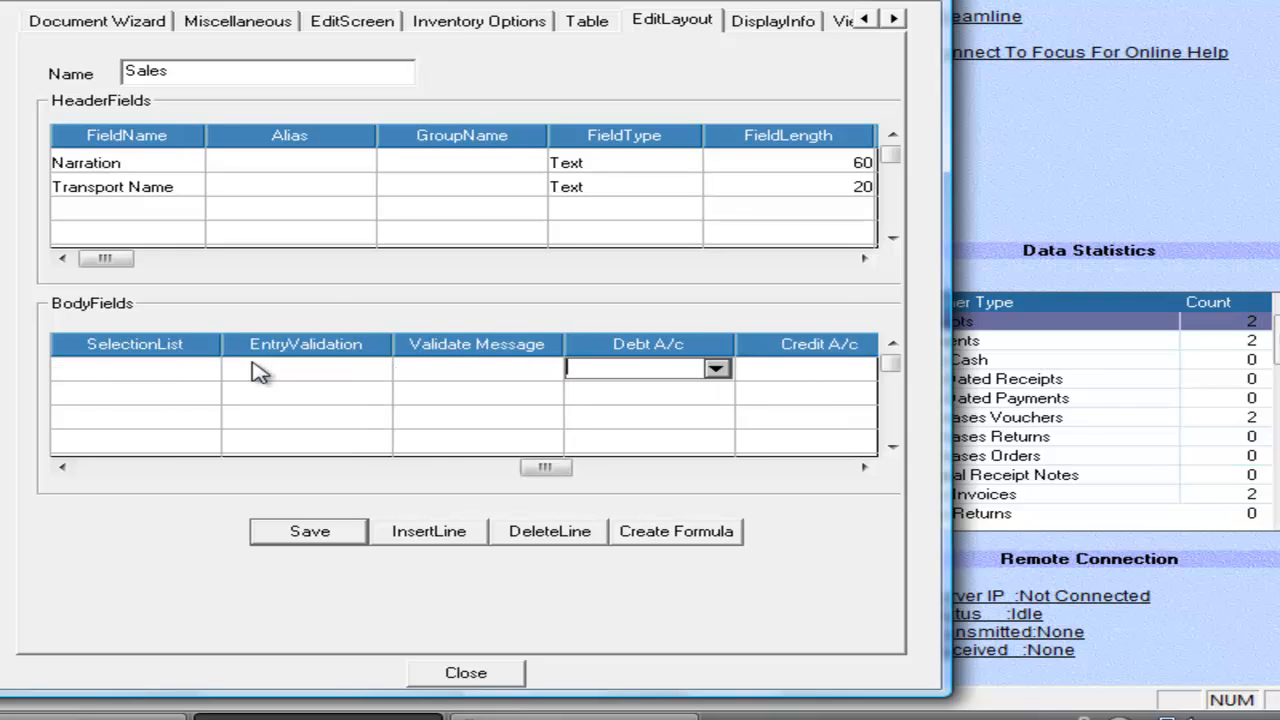
{"action": "left_click", "coordinate": [287, 536]}
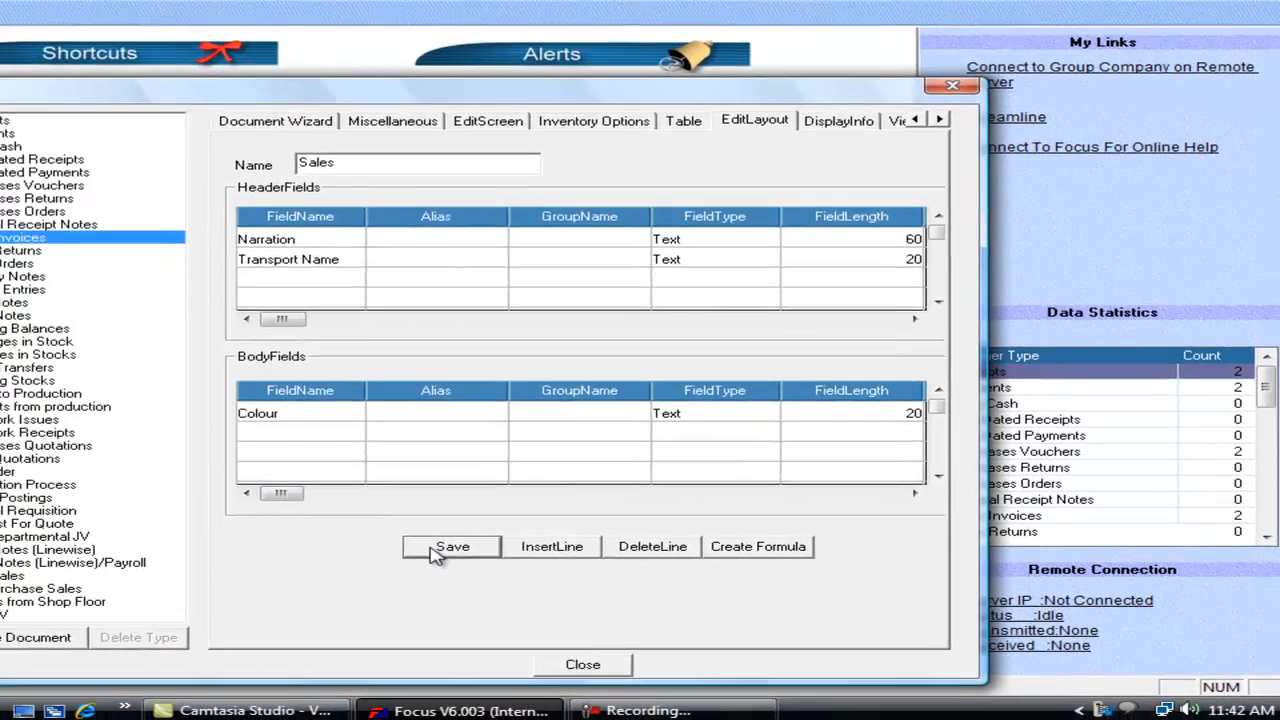
{"action": "left_click", "coordinate": [465, 674]}
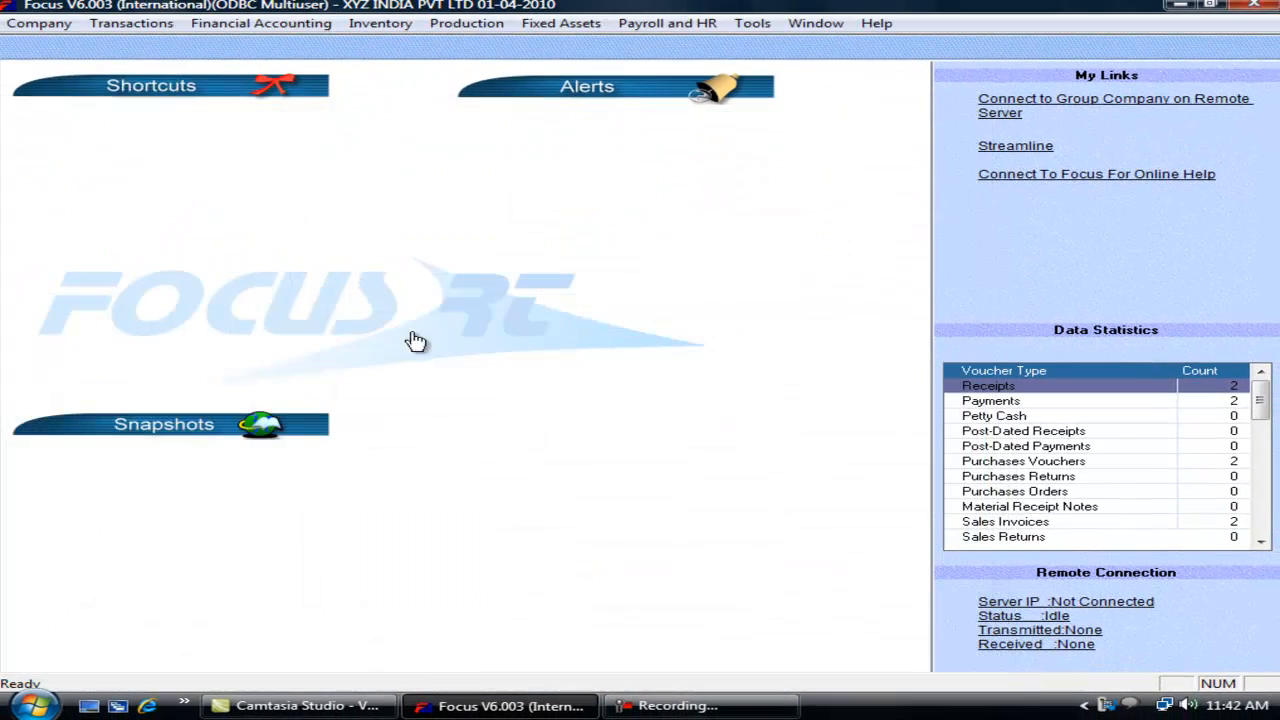
Step: Start a new sales invoice with Laptop on the first line
{"action": "left_click", "coordinate": [160, 23]}
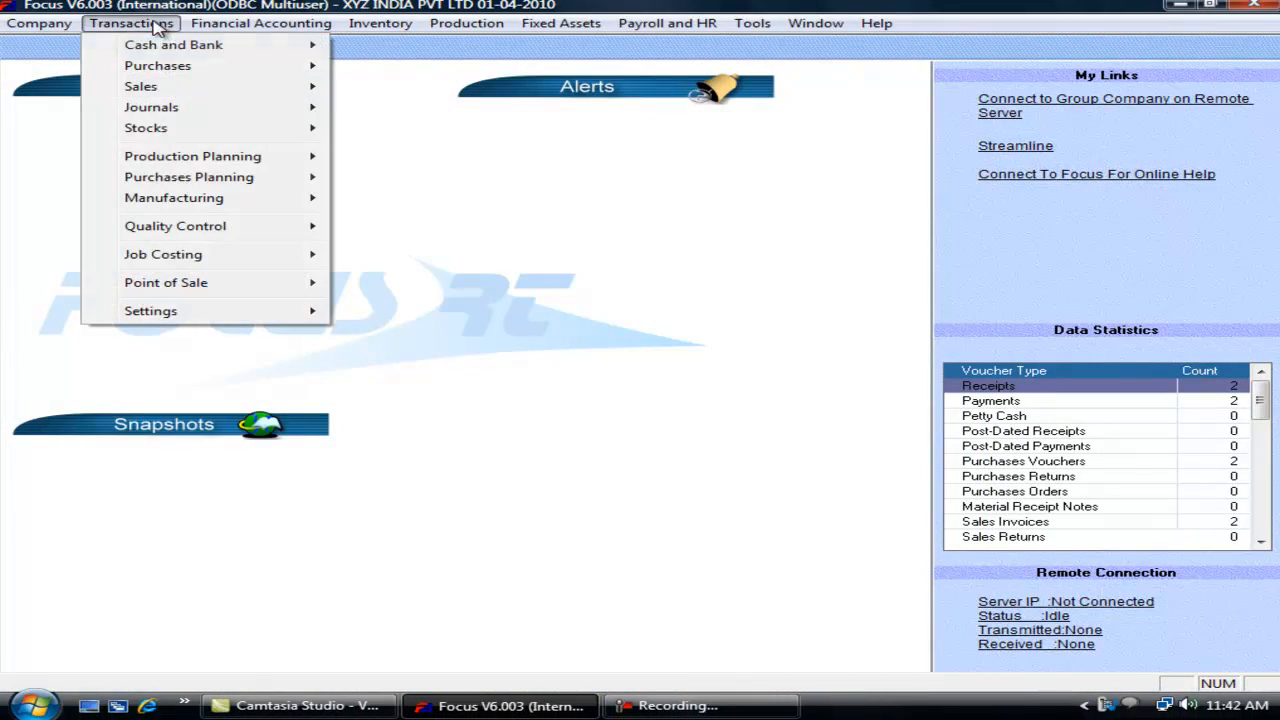
{"action": "mouse_move", "coordinate": [240, 88]}
{"action": "left_click", "coordinate": [385, 87]}
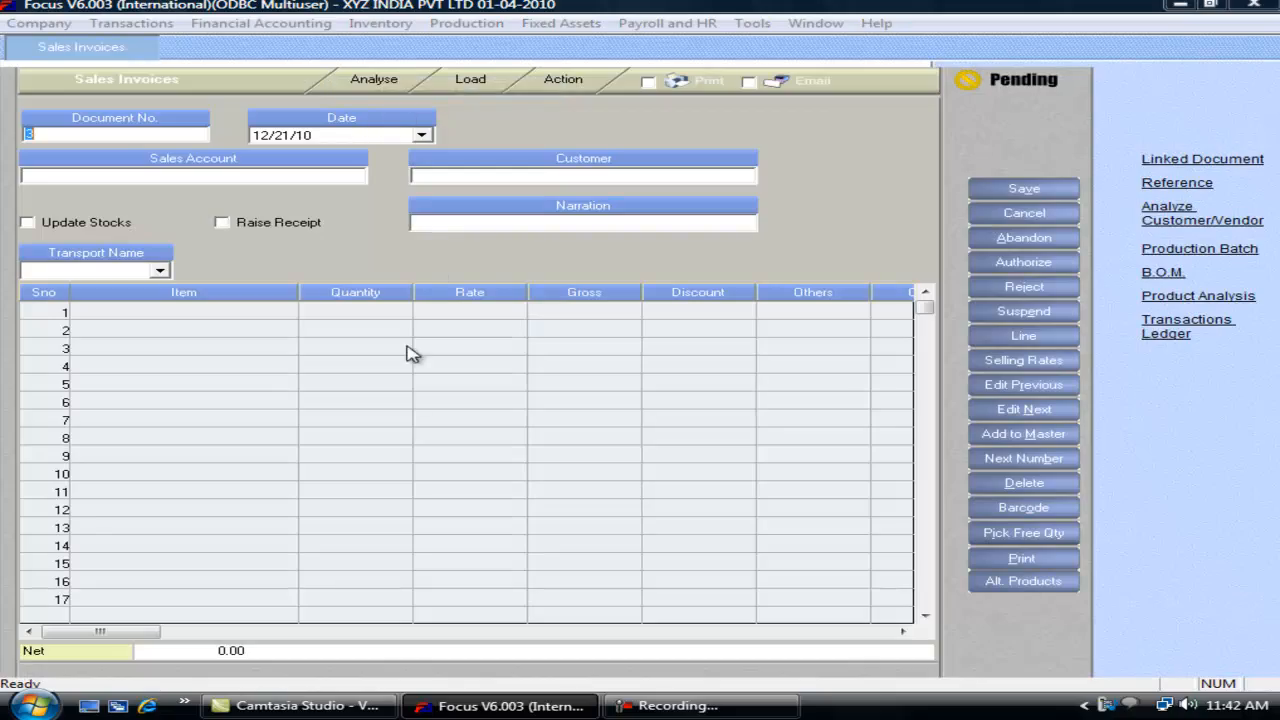
{"action": "left_click", "coordinate": [230, 310]}
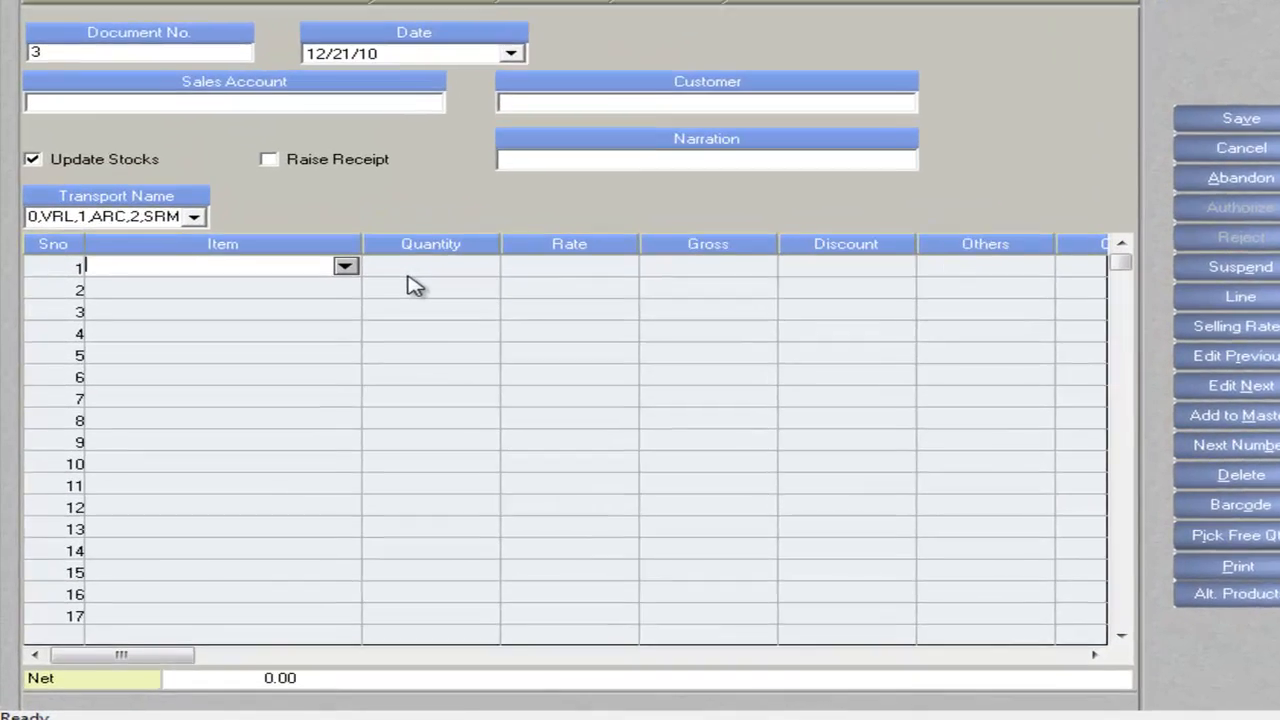
{"action": "type", "text": "d"}
{"action": "key", "text": "BackSpace"}
{"action": "key", "text": "Down"}
{"action": "key", "text": "Return"}
Step: Enter quantity 1, rate 35,000 and colour Red, then close the invoice discarding changes
{"action": "type", "text": "1"}
{"action": "key", "text": "Return"}
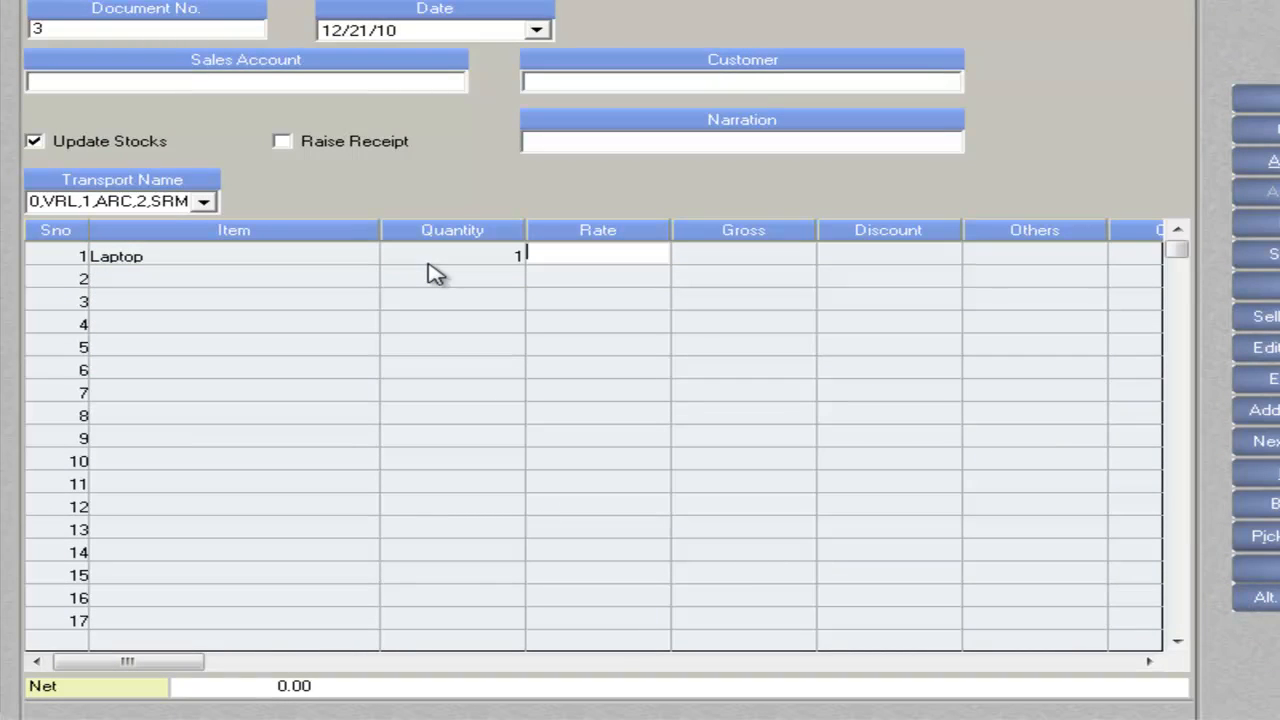
{"action": "type", "text": "35,00"}
{"action": "key", "text": "Return"}
{"action": "key", "text": "Return"}
{"action": "key", "text": "Return"}
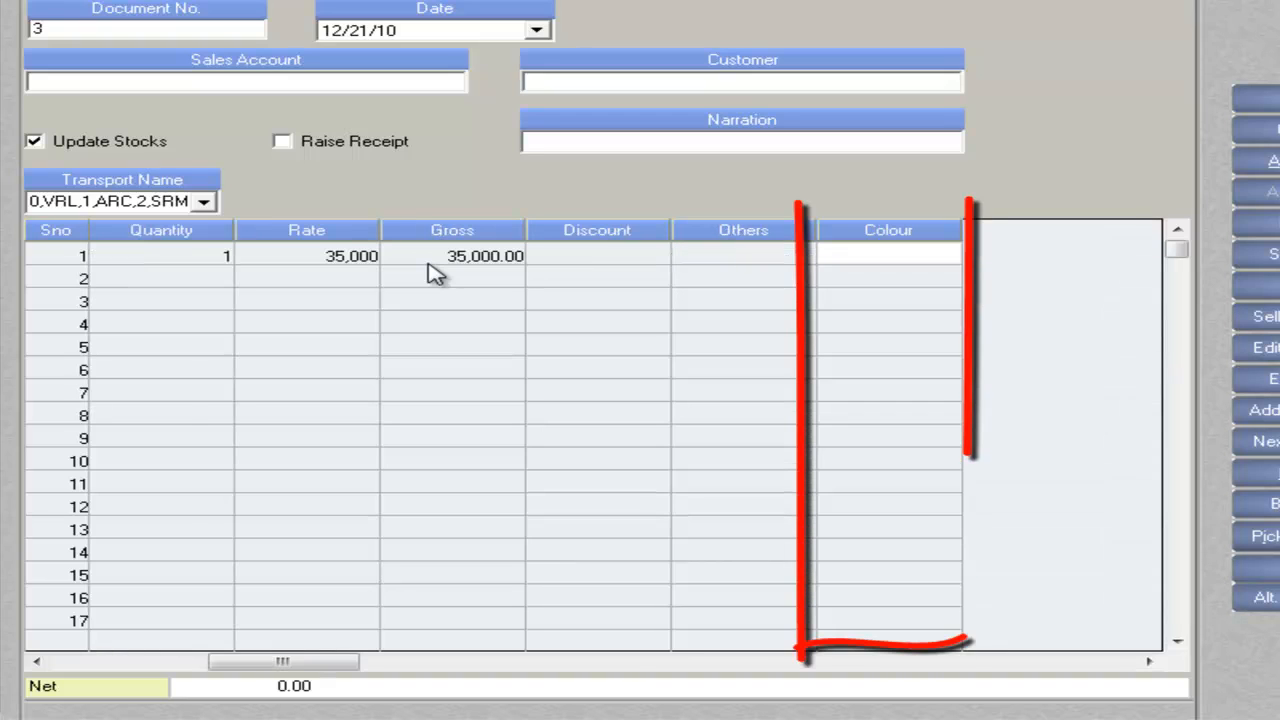
{"action": "type", "text": "Red"}
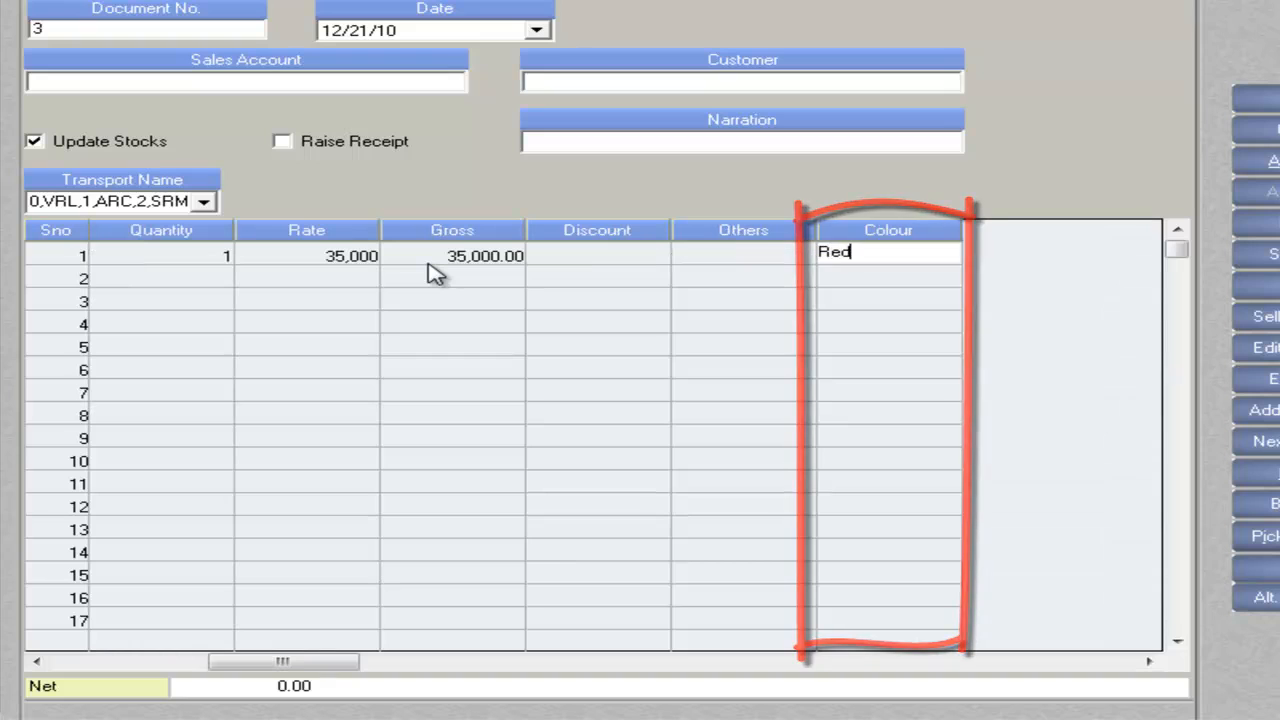
{"action": "key", "text": "Return"}
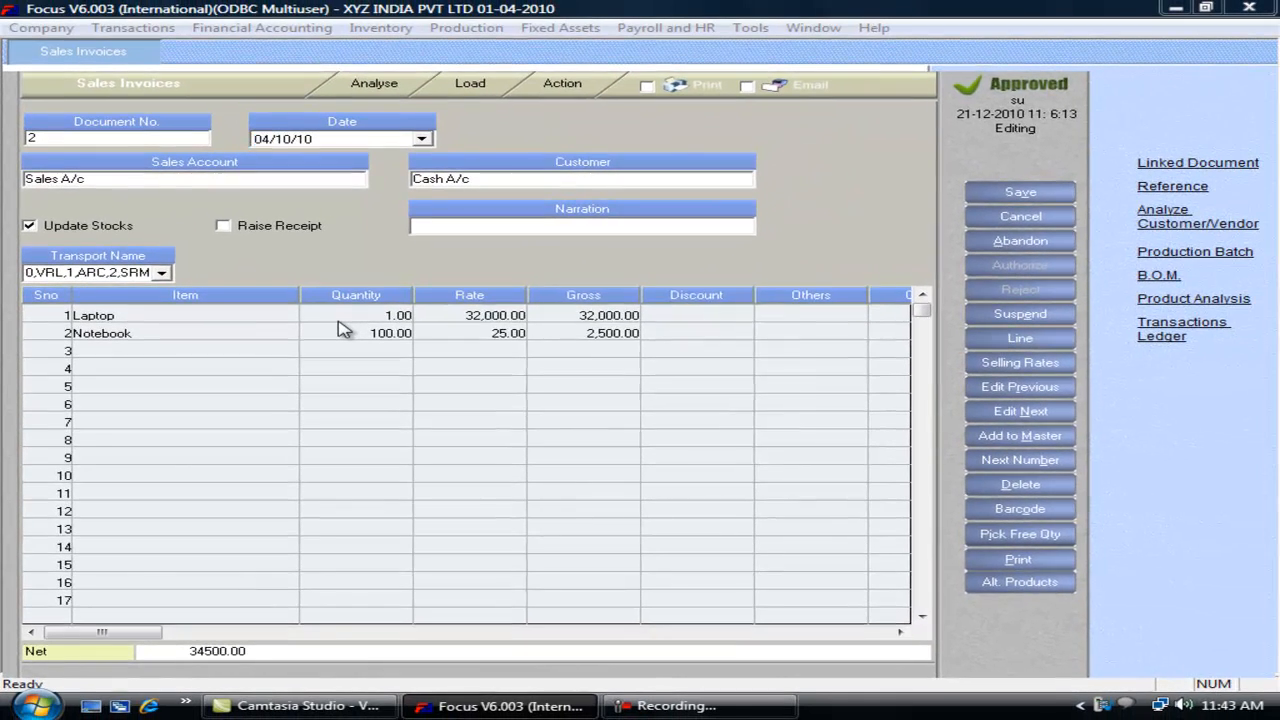
{"action": "key", "text": "Escape"}
{"action": "key", "text": "Return"}
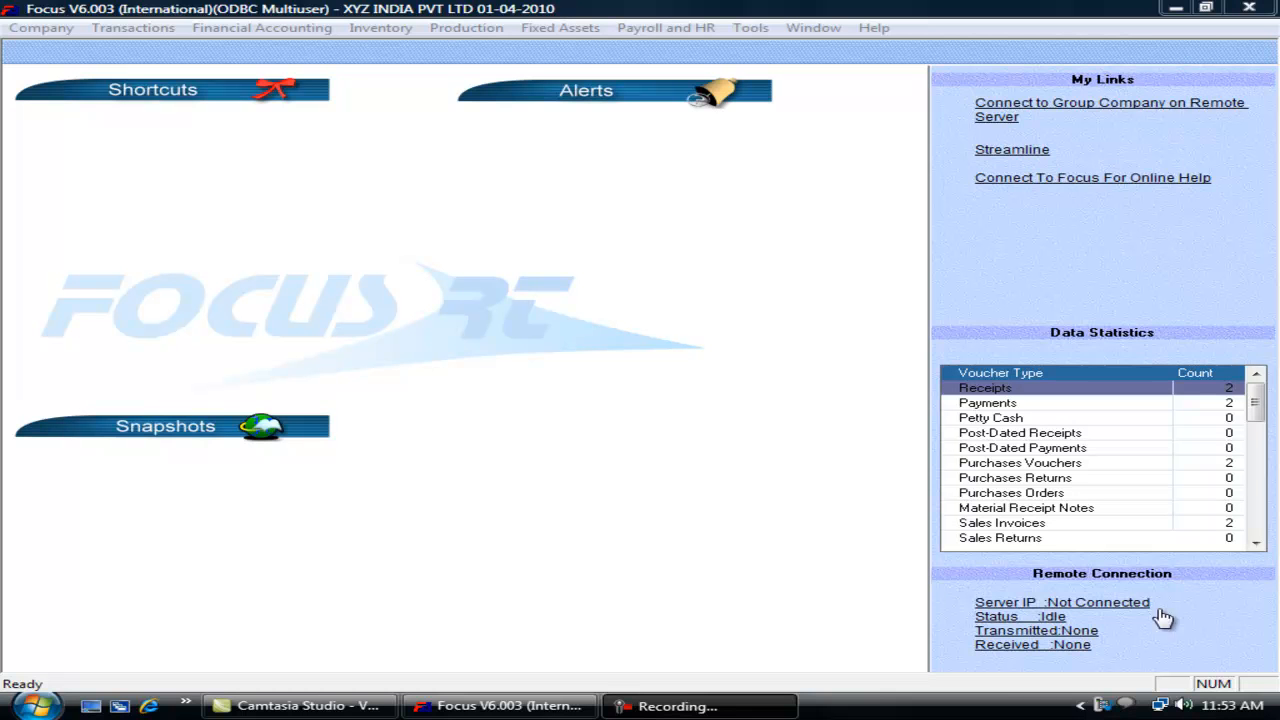
Step: Filter the Sales Invoices display information panel by Product
{"action": "left_click", "coordinate": [160, 28]}
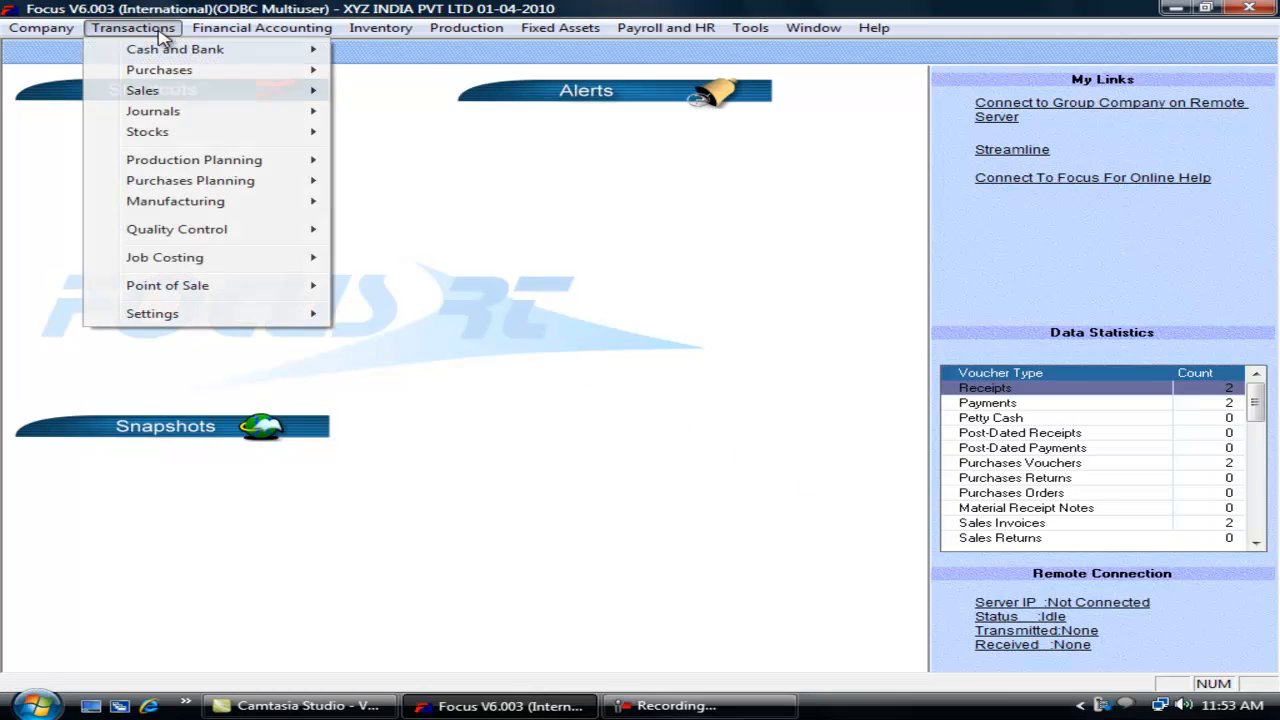
{"action": "mouse_move", "coordinate": [258, 322]}
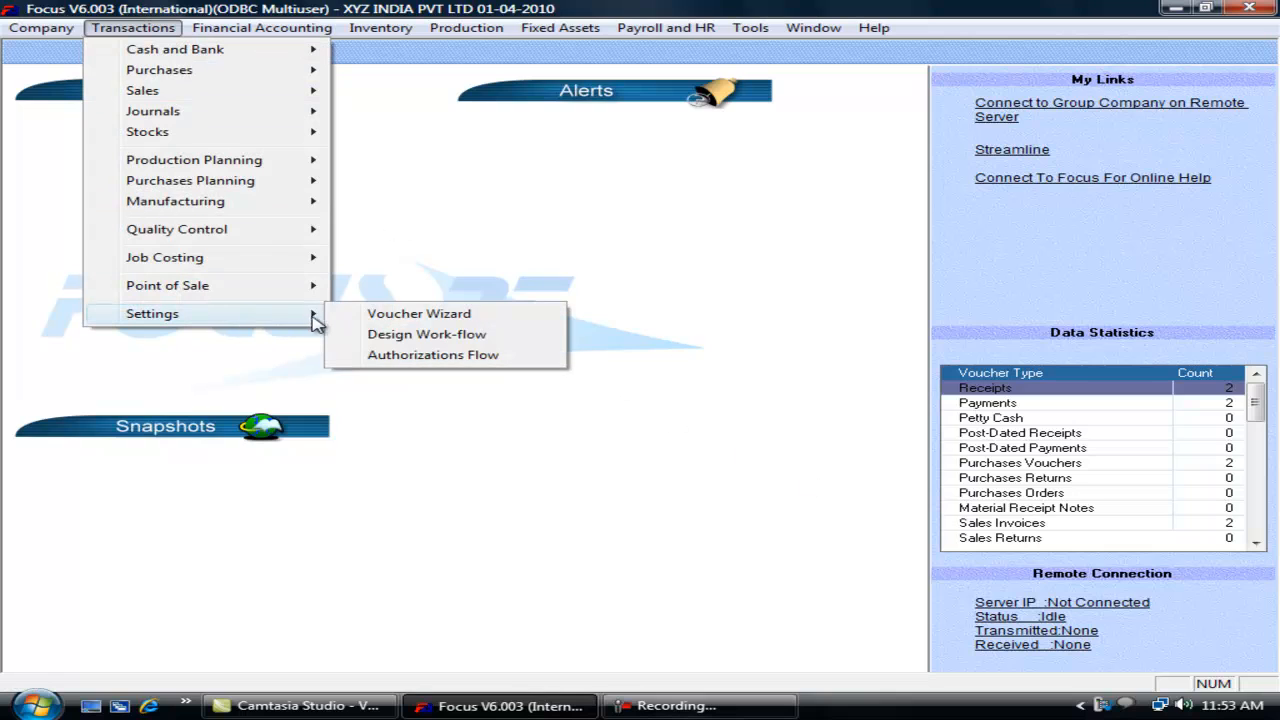
{"action": "left_click", "coordinate": [369, 316]}
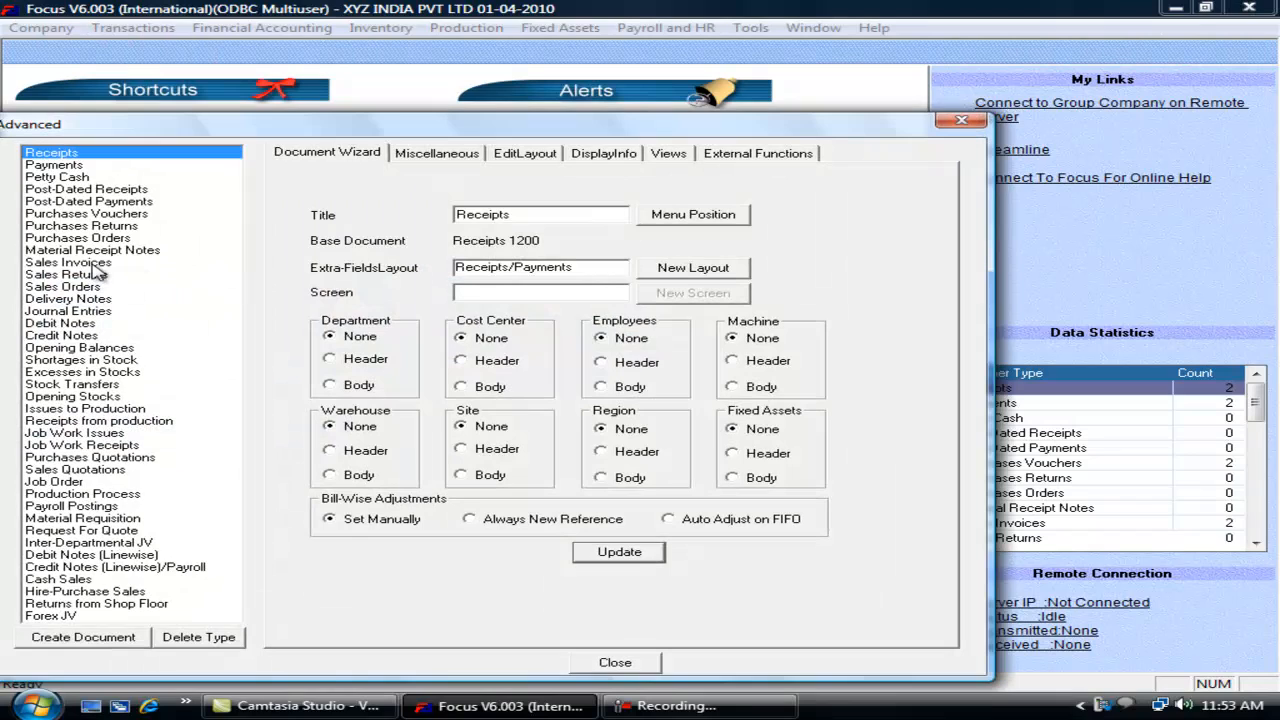
{"action": "left_click", "coordinate": [70, 262]}
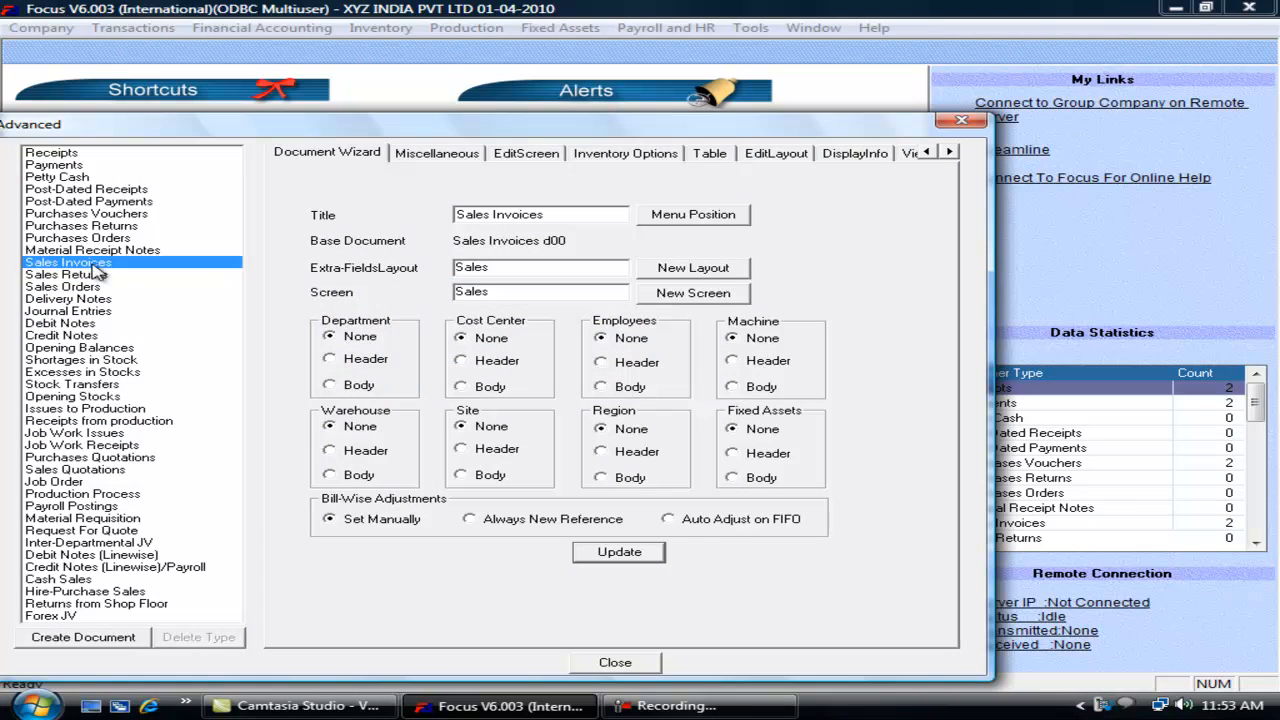
{"action": "left_click", "coordinate": [855, 153]}
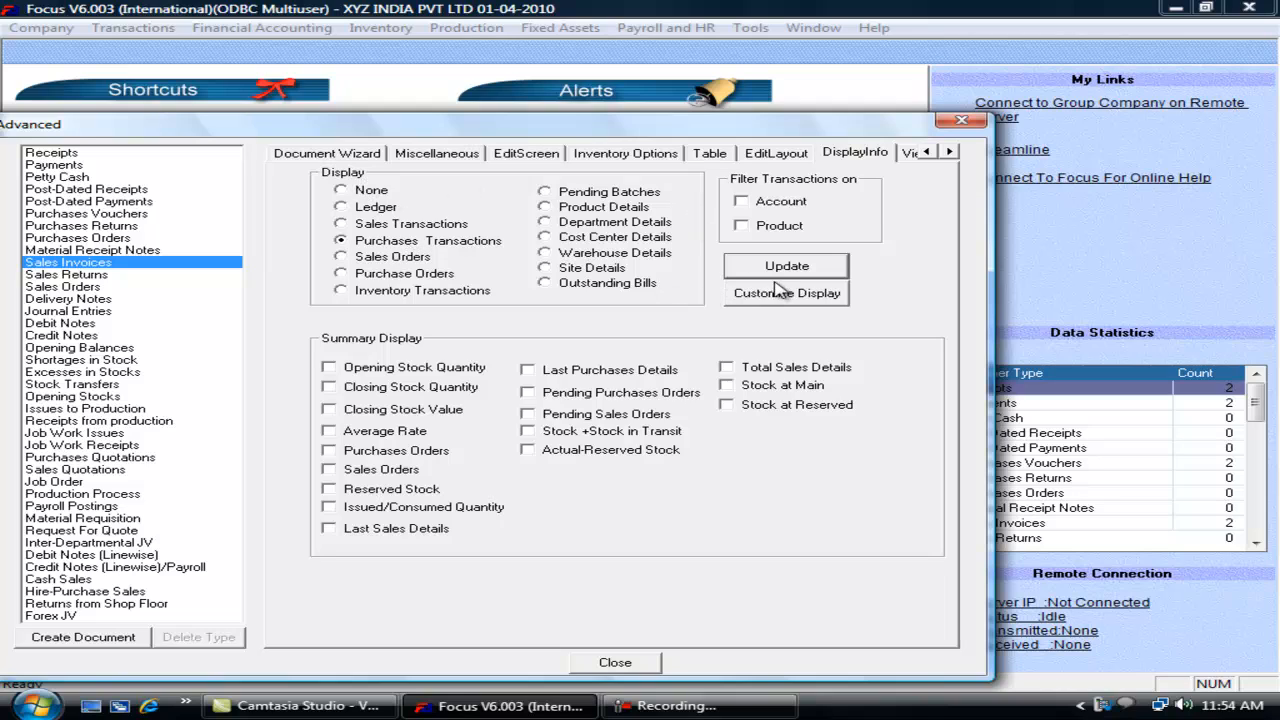
{"action": "left_click", "coordinate": [756, 232]}
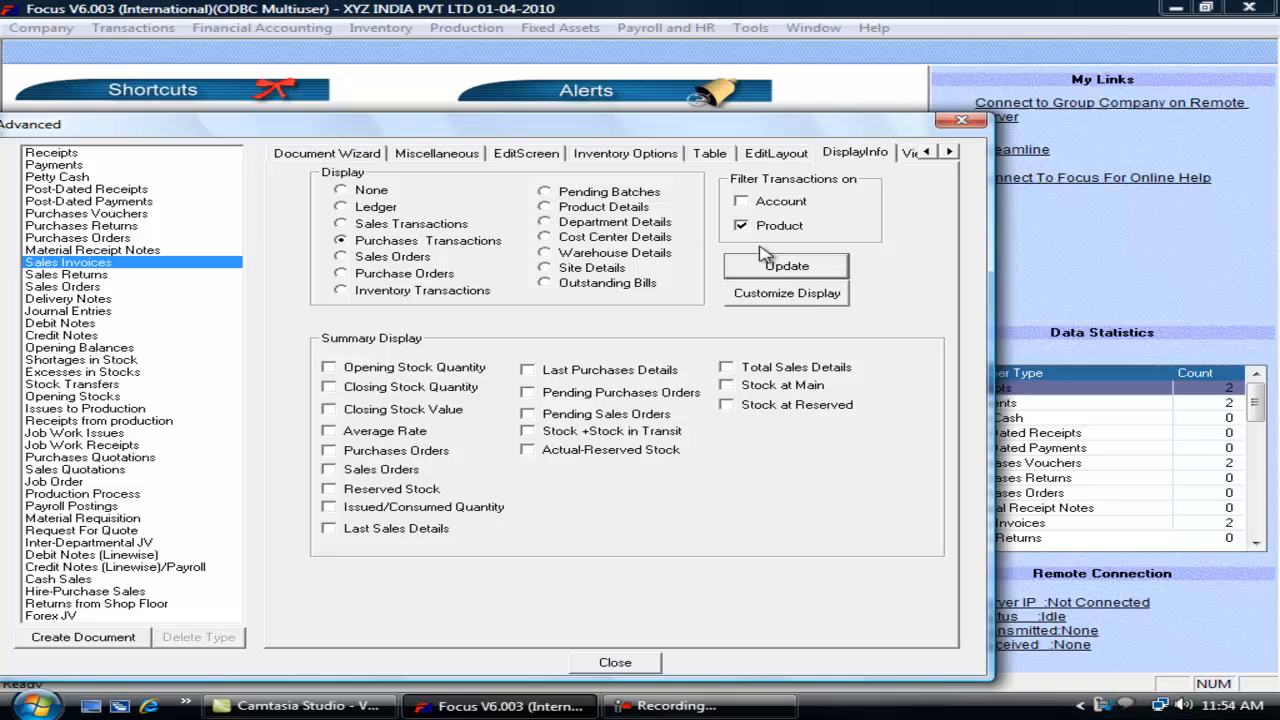
Step: Add Voucher No, Date, Name, Quantity and Rate as info panel columns and save
{"action": "left_click", "coordinate": [787, 294]}
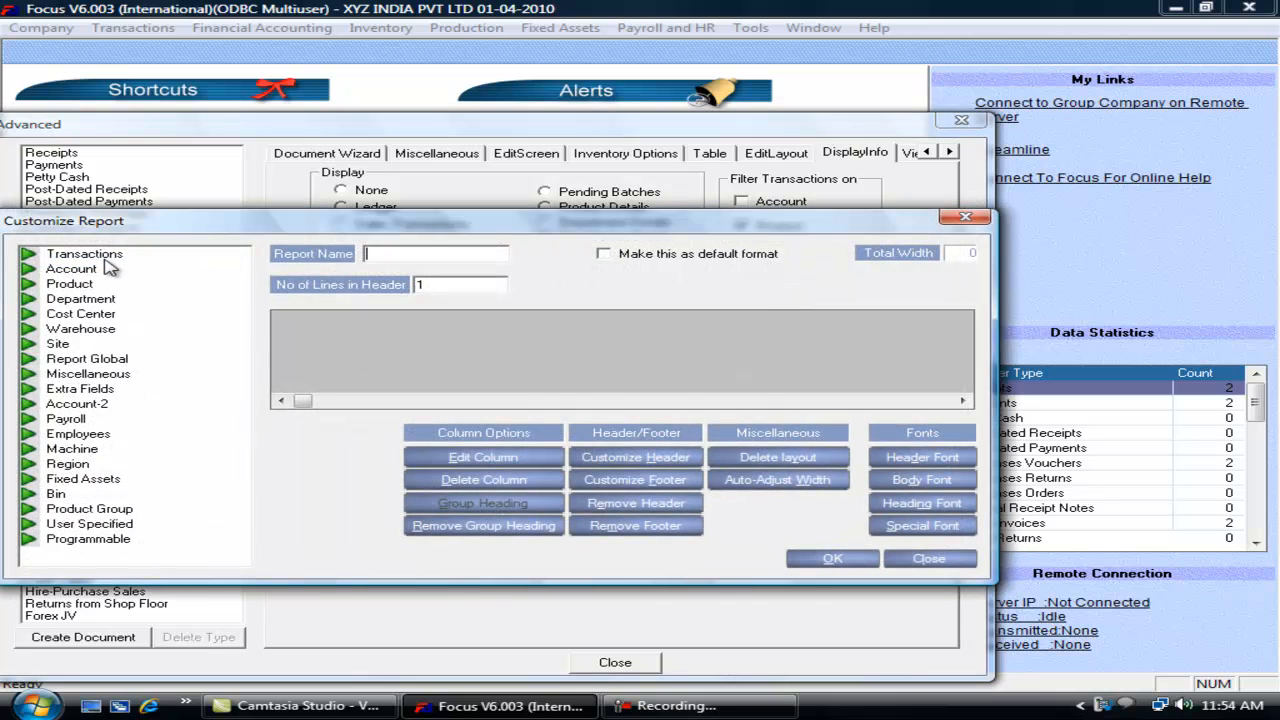
{"action": "double_click", "coordinate": [100, 255]}
{"action": "double_click", "coordinate": [105, 284]}
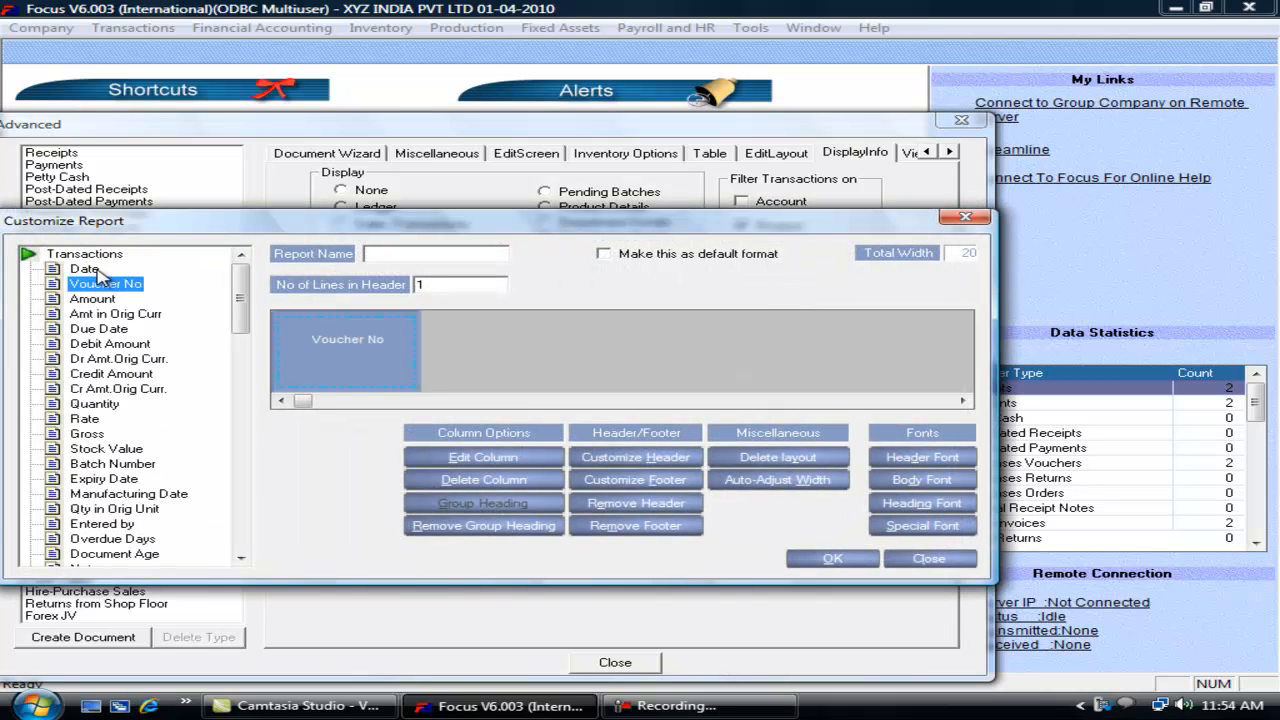
{"action": "double_click", "coordinate": [90, 269]}
{"action": "double_click", "coordinate": [112, 256]}
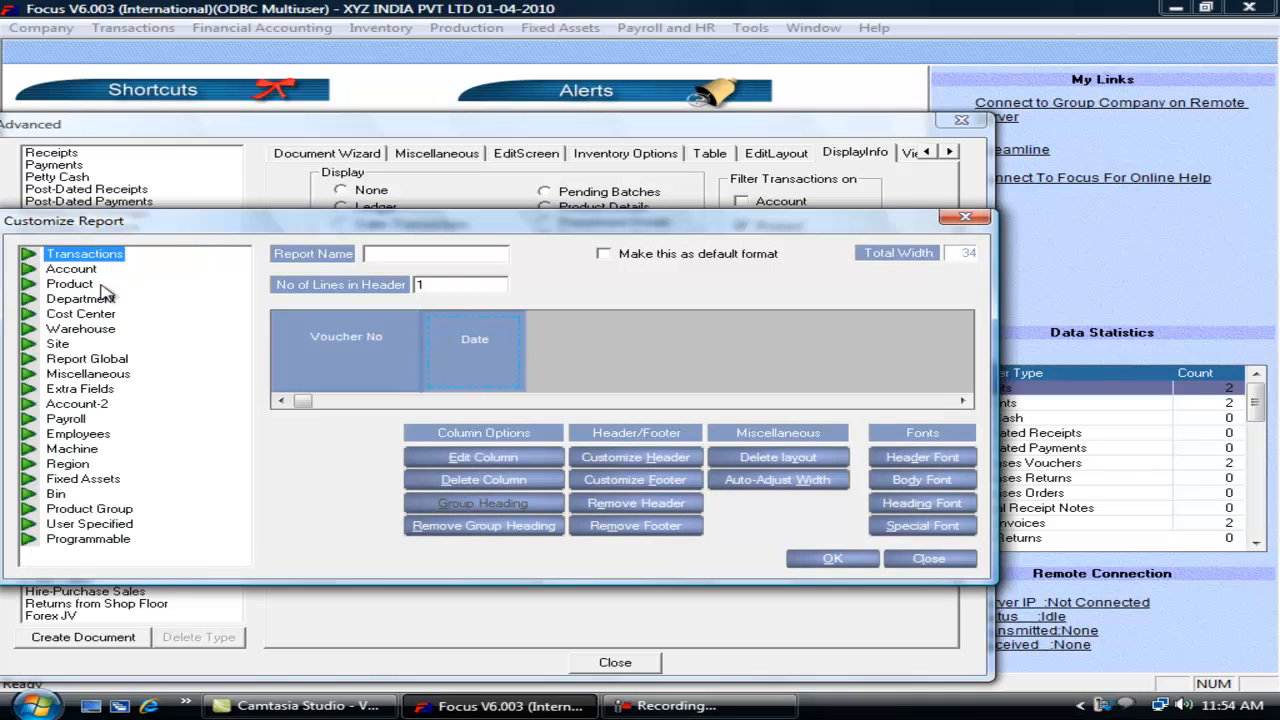
{"action": "double_click", "coordinate": [92, 285]}
{"action": "double_click", "coordinate": [98, 302]}
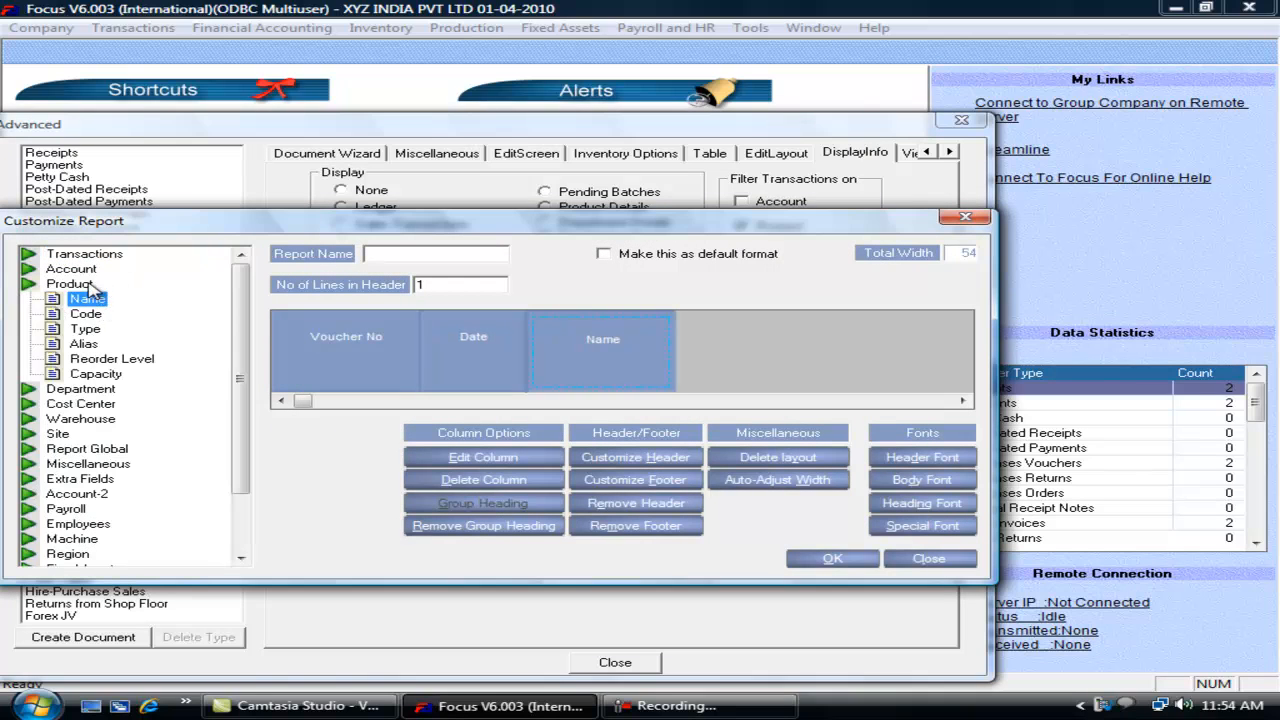
{"action": "double_click", "coordinate": [92, 285]}
{"action": "double_click", "coordinate": [104, 256]}
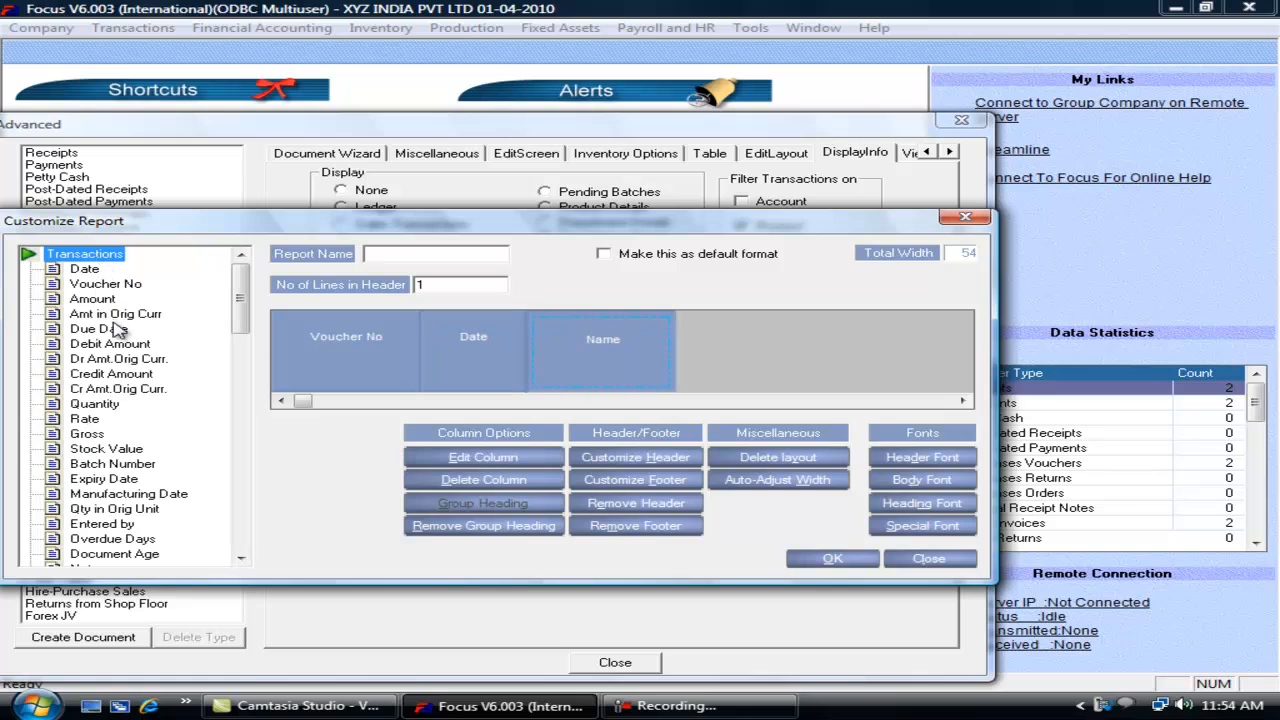
{"action": "double_click", "coordinate": [96, 404]}
{"action": "double_click", "coordinate": [86, 419]}
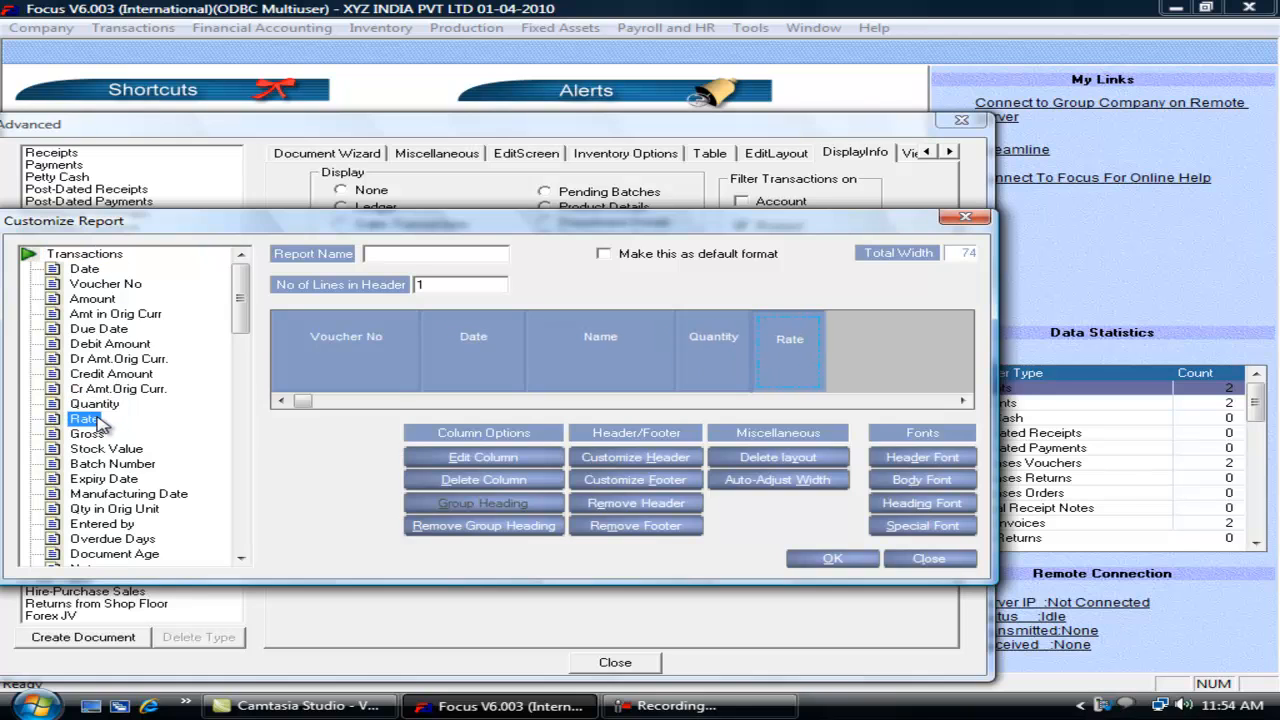
{"action": "left_click", "coordinate": [822, 562]}
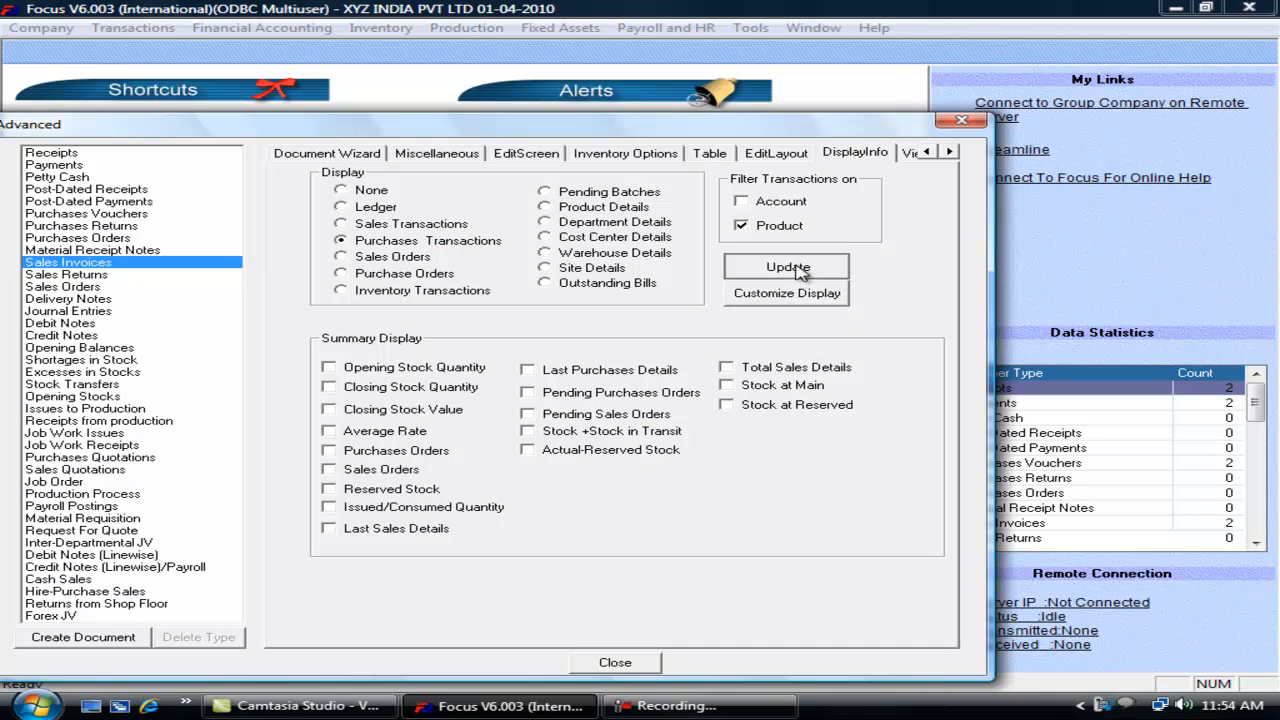
Step: Close the voucher settings and start a new sales invoice
{"action": "left_click", "coordinate": [612, 662]}
{"action": "left_click", "coordinate": [140, 28]}
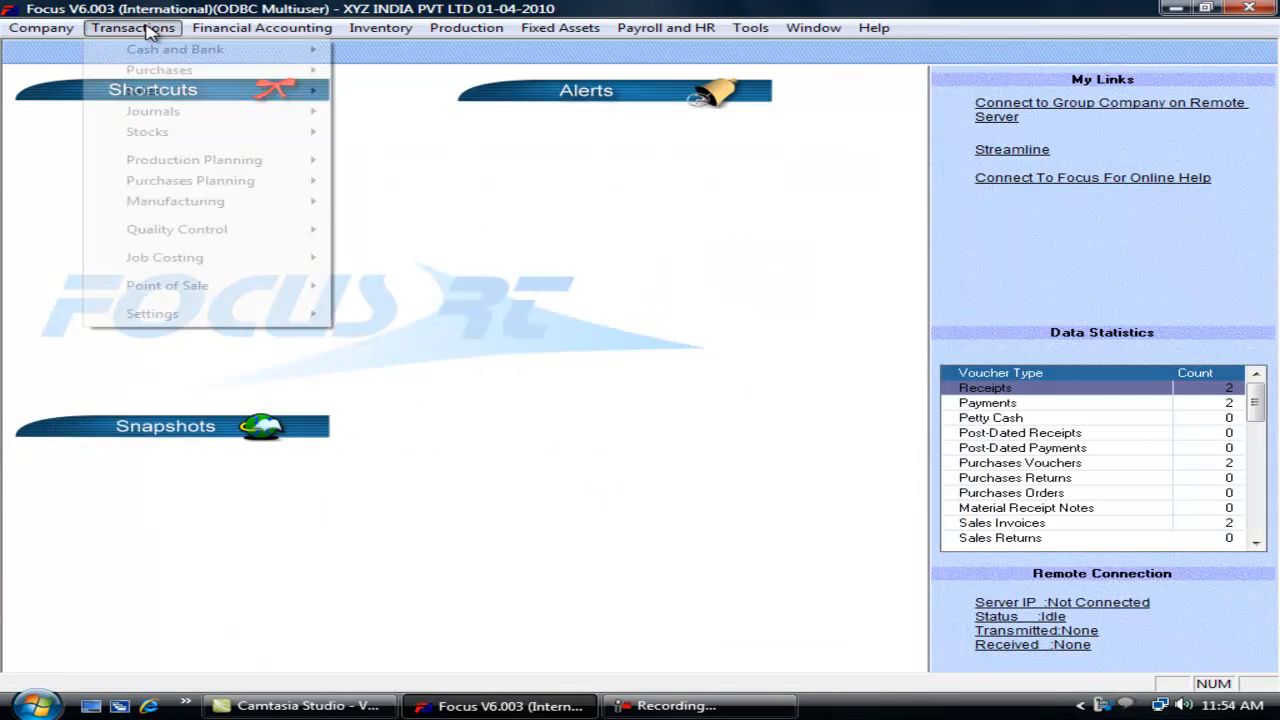
{"action": "mouse_move", "coordinate": [189, 92]}
{"action": "left_click", "coordinate": [365, 90]}
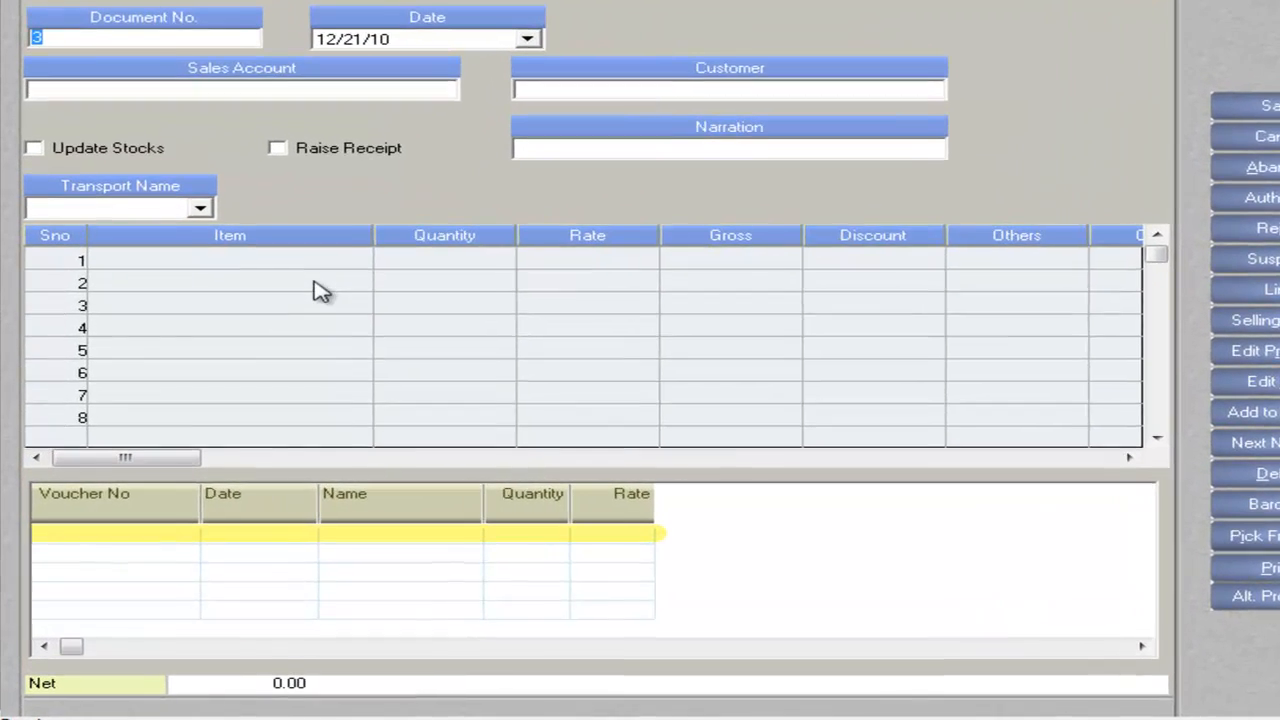
Step: Enter Laptop with quantity 1 to show its purchases at 30,000.00 and 29,000.00
{"action": "left_click", "coordinate": [232, 314]}
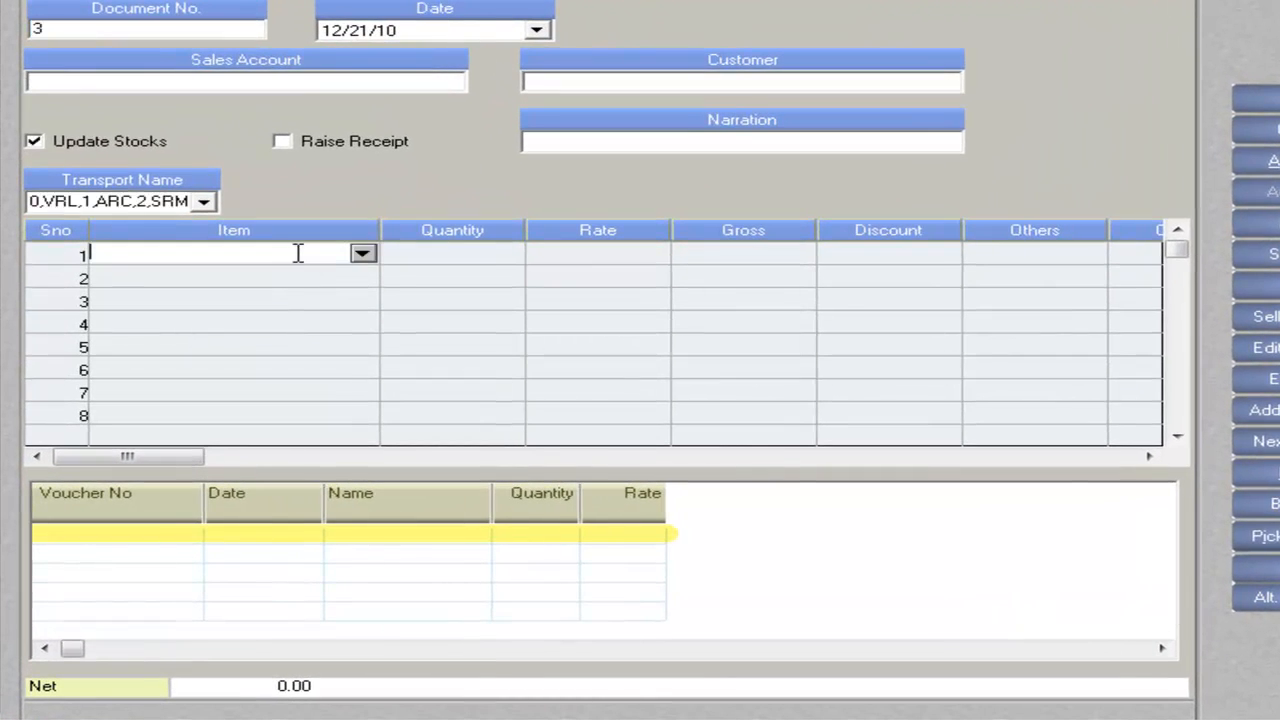
{"action": "left_click", "coordinate": [377, 256]}
{"action": "type", "text": "la"}
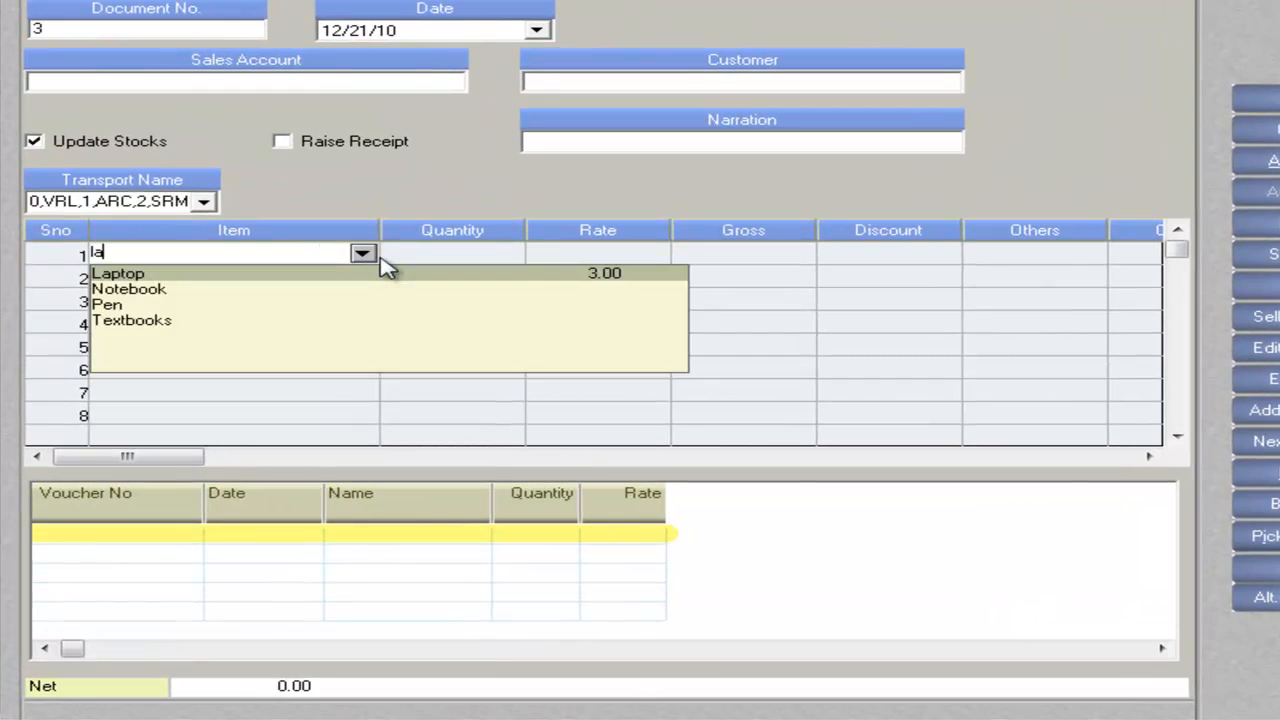
{"action": "key", "text": "Return"}
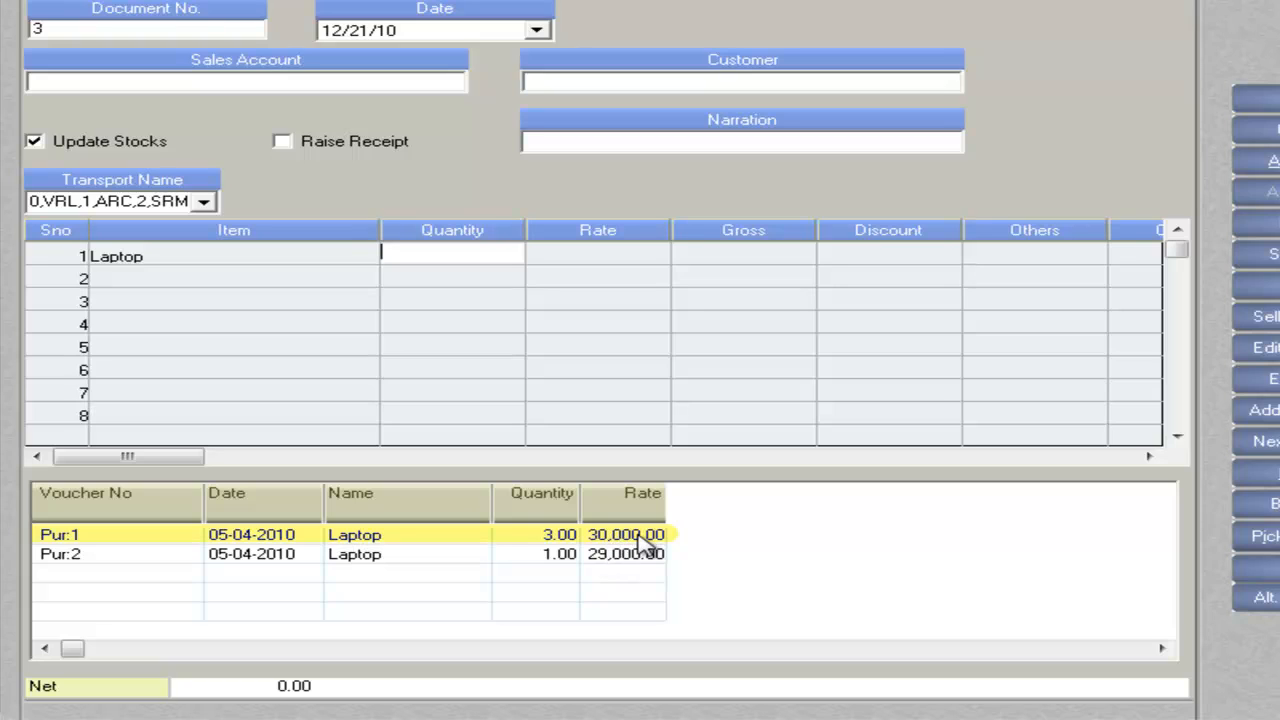
{"action": "type", "text": "1"}
{"action": "key", "text": "Return"}
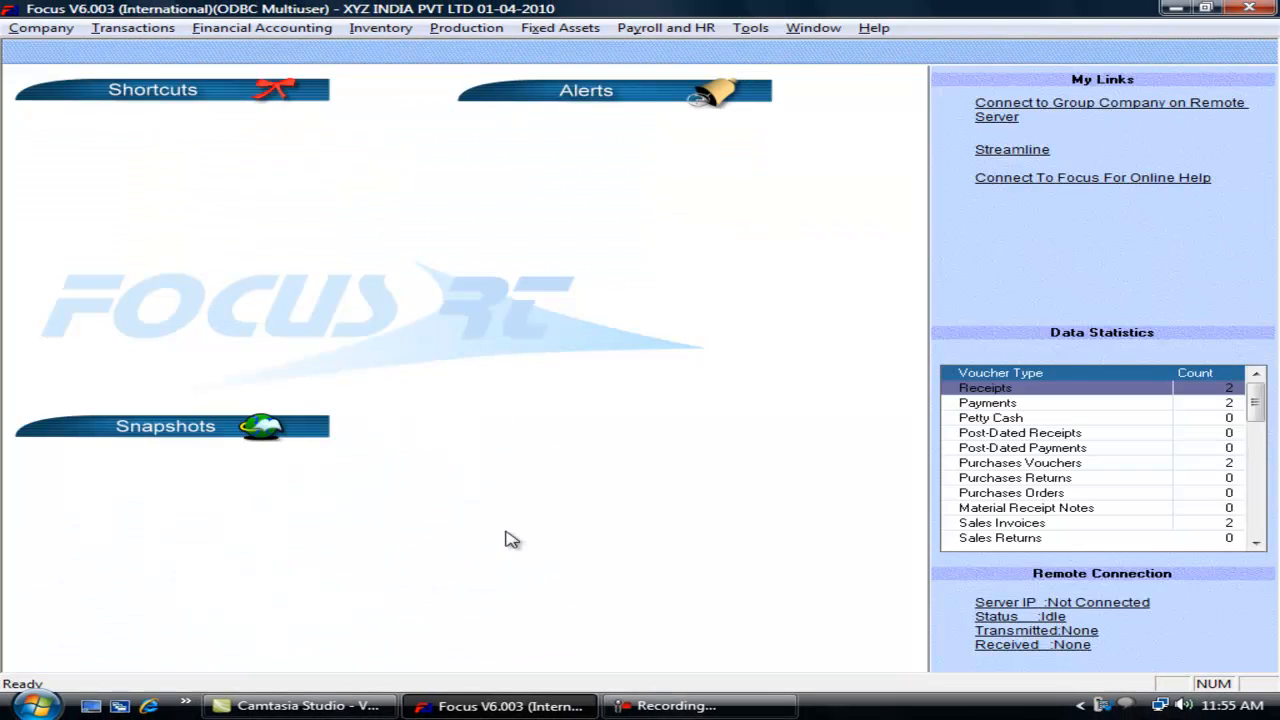
Step: Open the voucher wizard's display information options using keyboard shortcuts
{"action": "key", "text": "alt+t"}
{"action": "key", "text": "e"}
{"action": "key", "text": "Return"}
{"action": "key", "text": "s"}
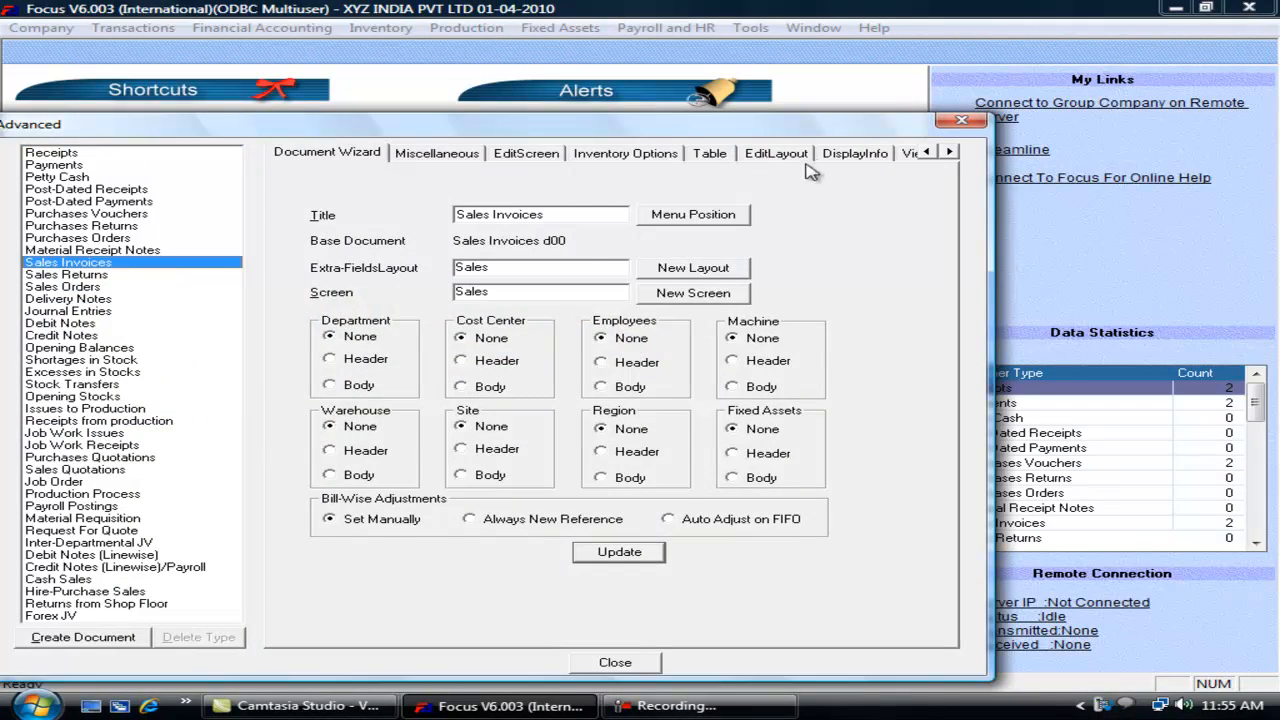
{"action": "left_click", "coordinate": [848, 155]}
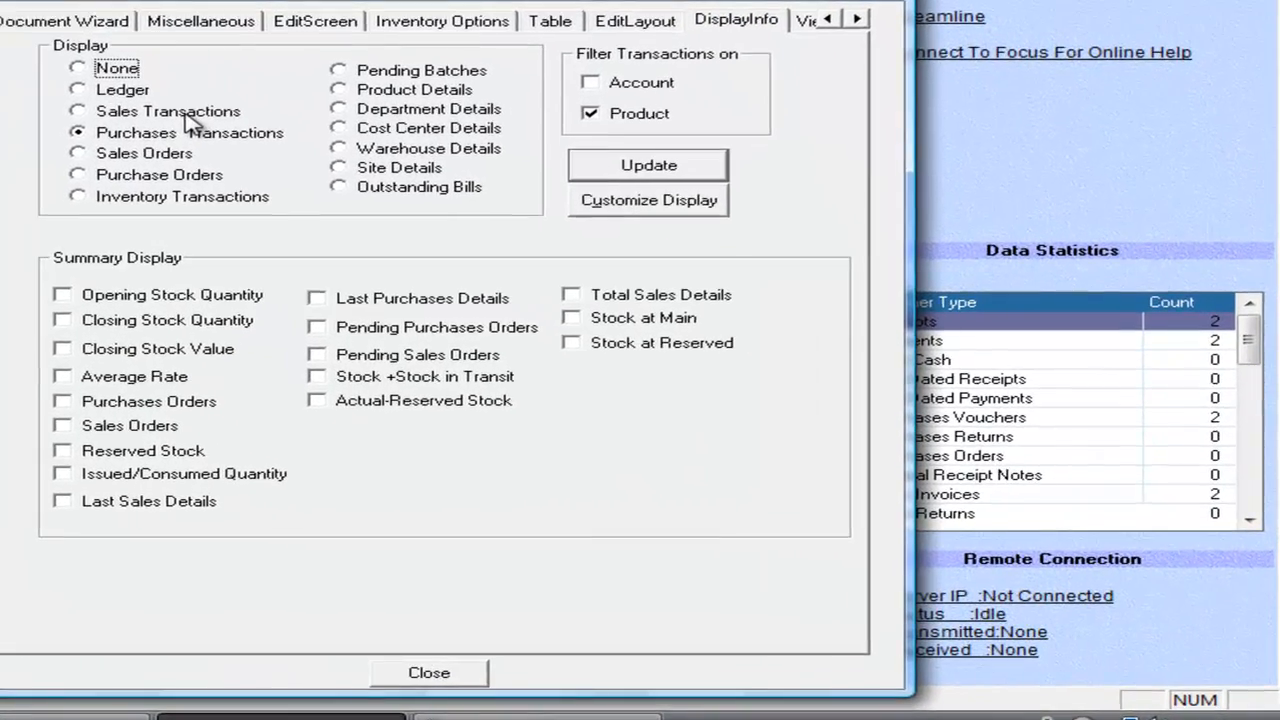
Step: Show Sales Transactions filtered also by Account, update, and close the settings
{"action": "left_click", "coordinate": [185, 113]}
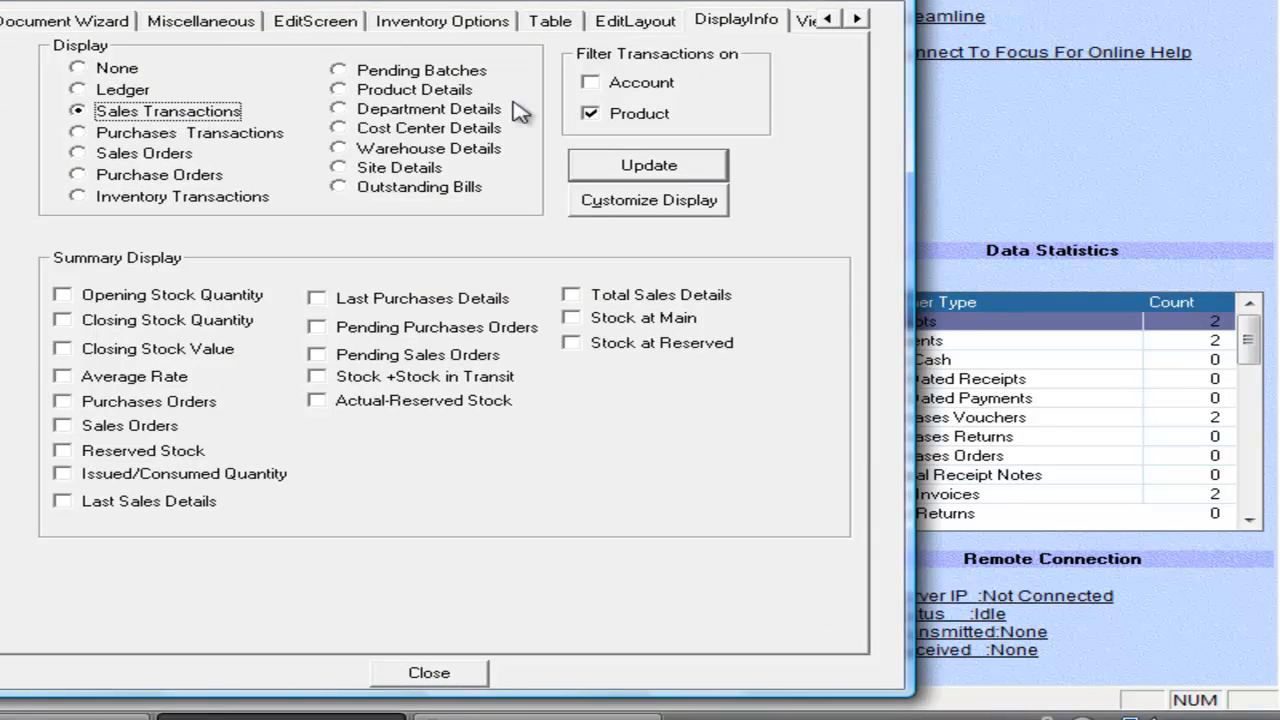
{"action": "left_click", "coordinate": [590, 84]}
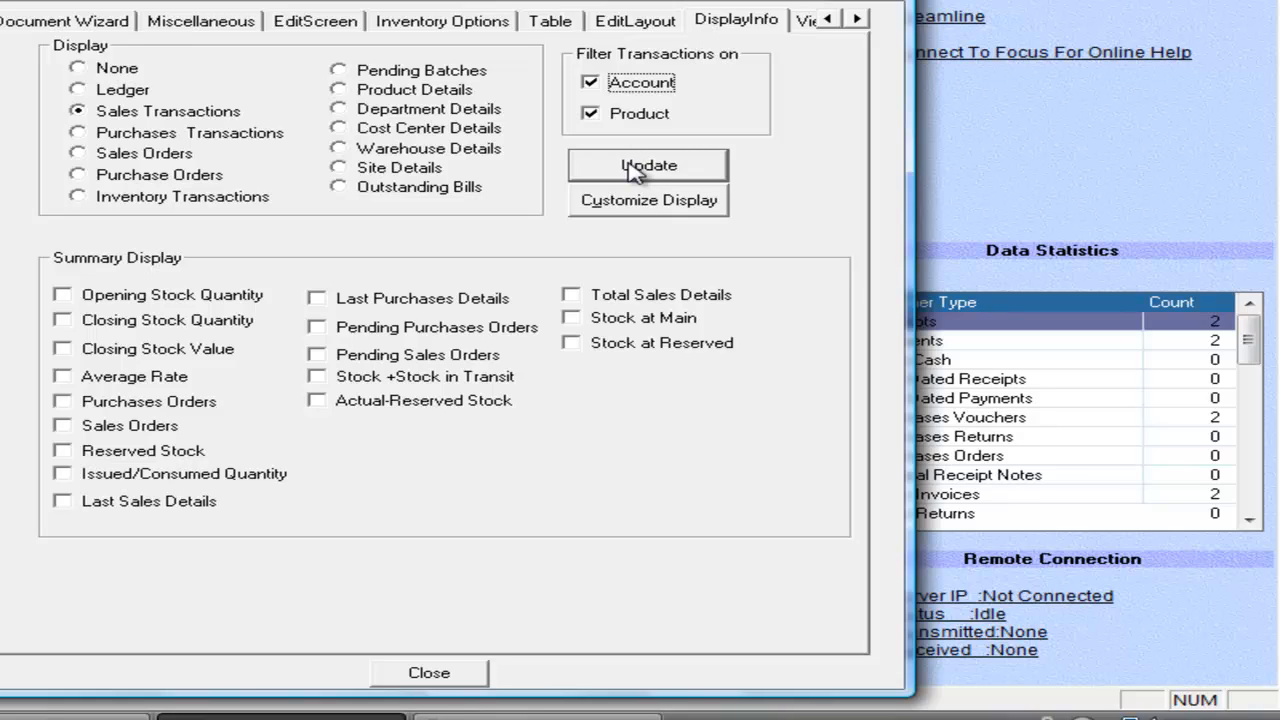
{"action": "left_click", "coordinate": [599, 84]}
{"action": "left_click", "coordinate": [600, 84]}
{"action": "left_click", "coordinate": [650, 167]}
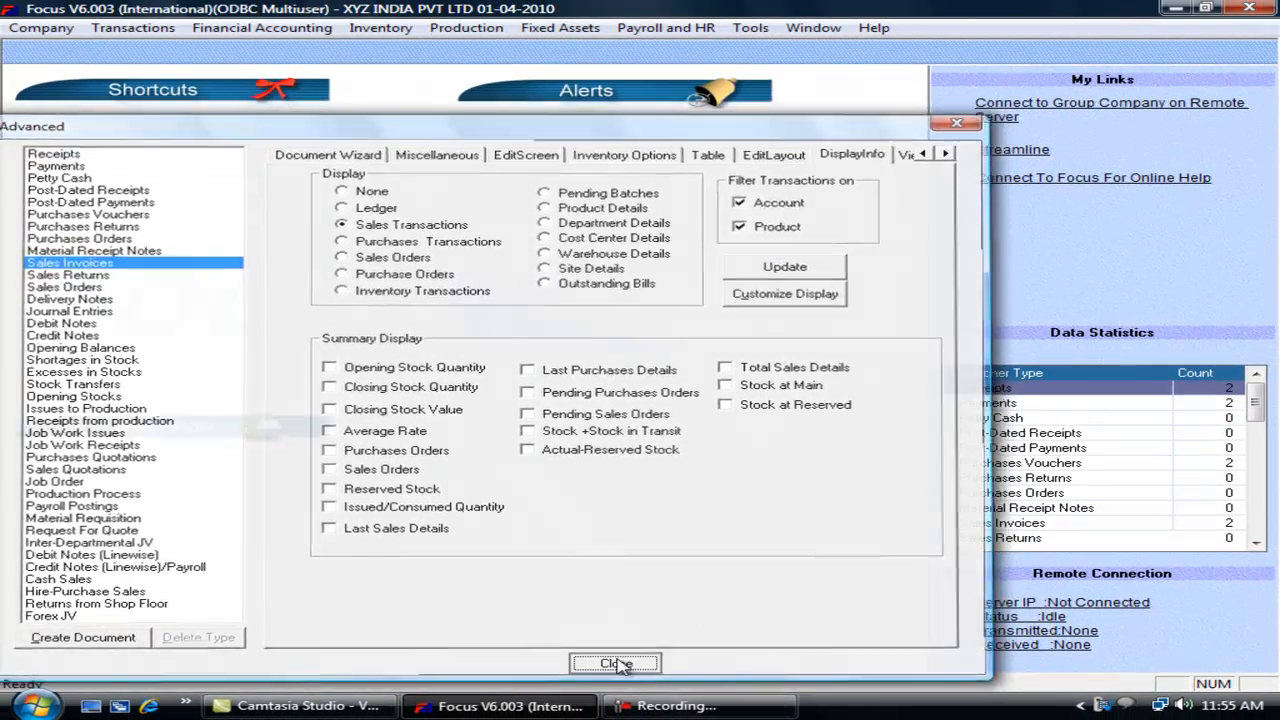
{"action": "left_click", "coordinate": [575, 664]}
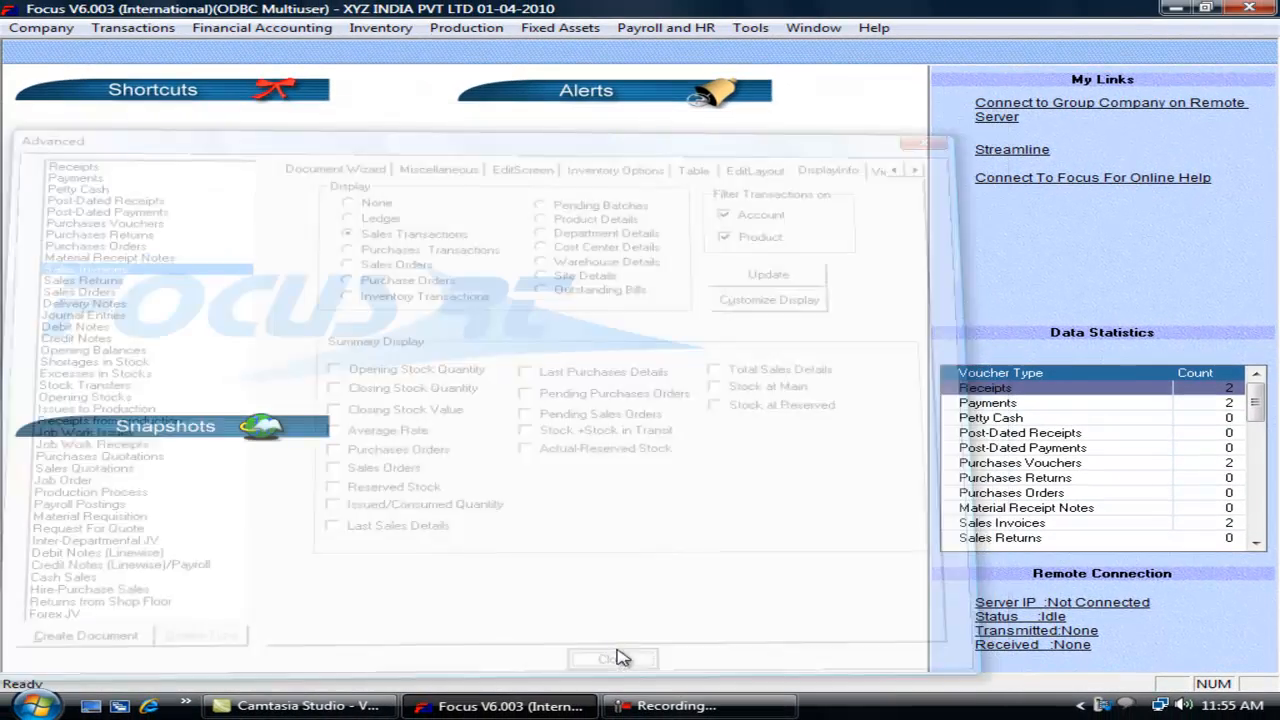
{"action": "left_click", "coordinate": [61, 0]}
Step: Open Sales Invoices, view the previous invoice, and return to new invoice 3
{"action": "mouse_move", "coordinate": [224, 96]}
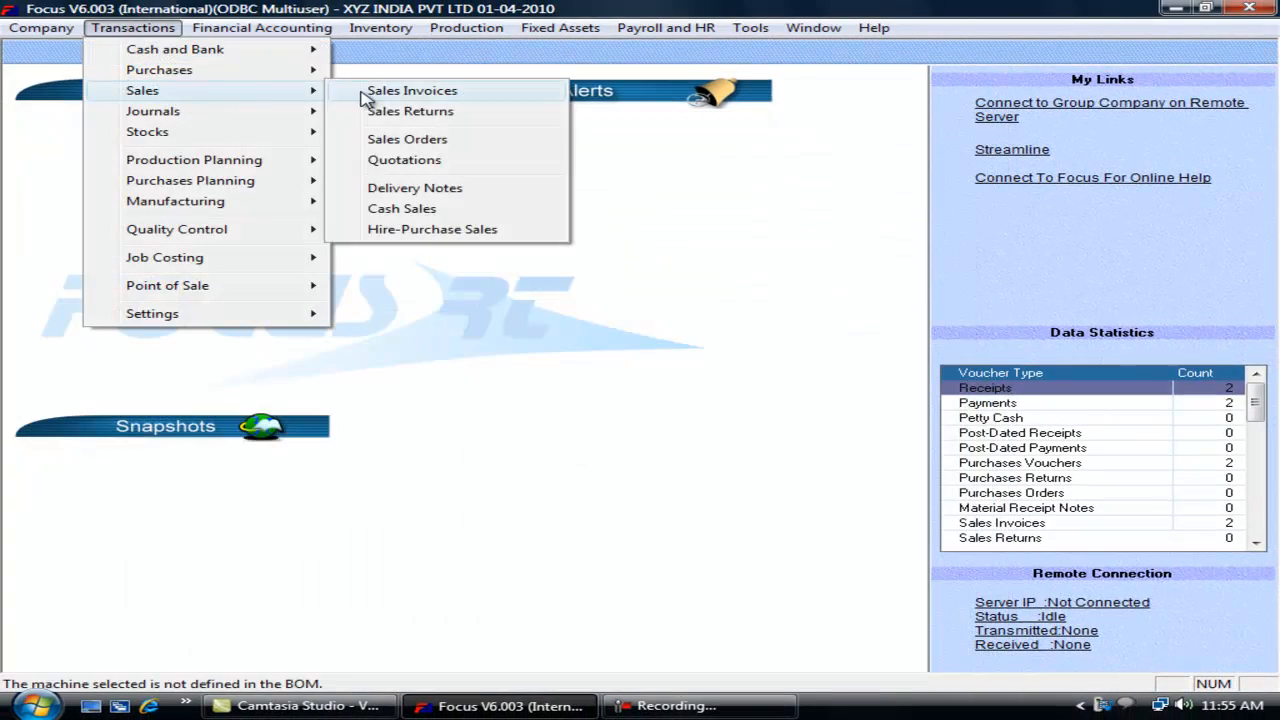
{"action": "left_click", "coordinate": [370, 90]}
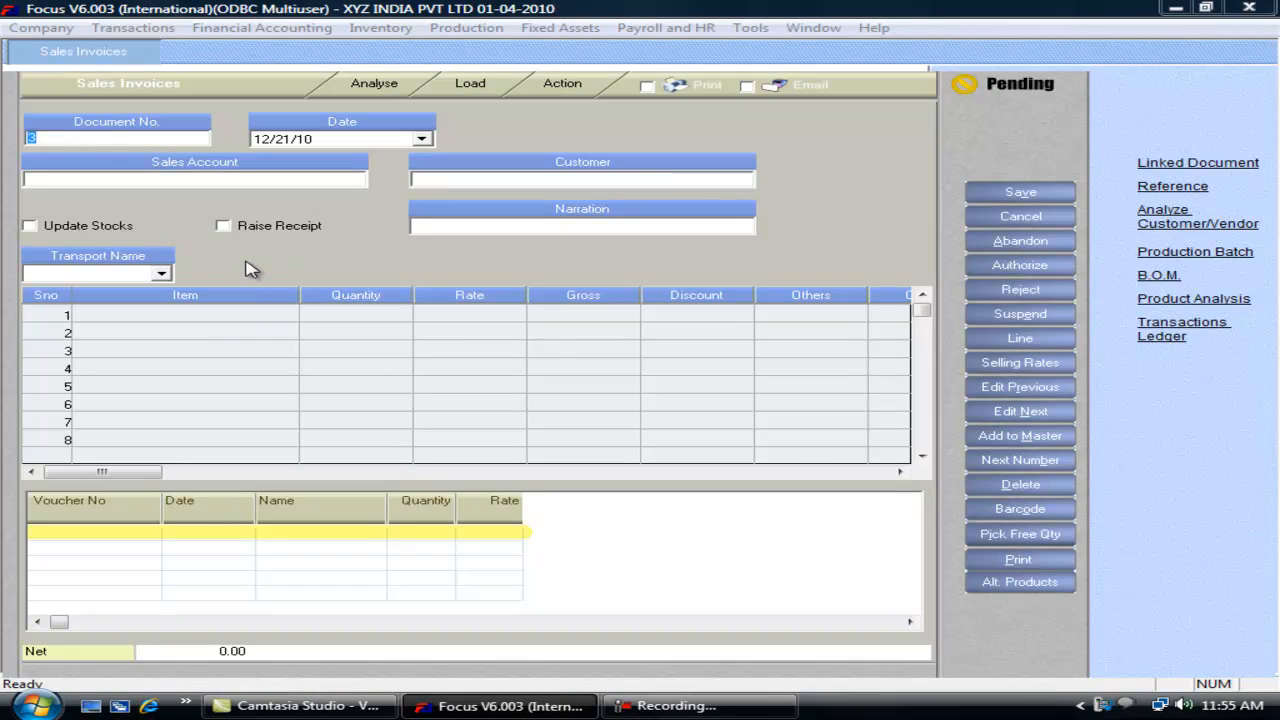
{"action": "key", "text": "alt+r"}
{"action": "key", "text": "alt+r"}
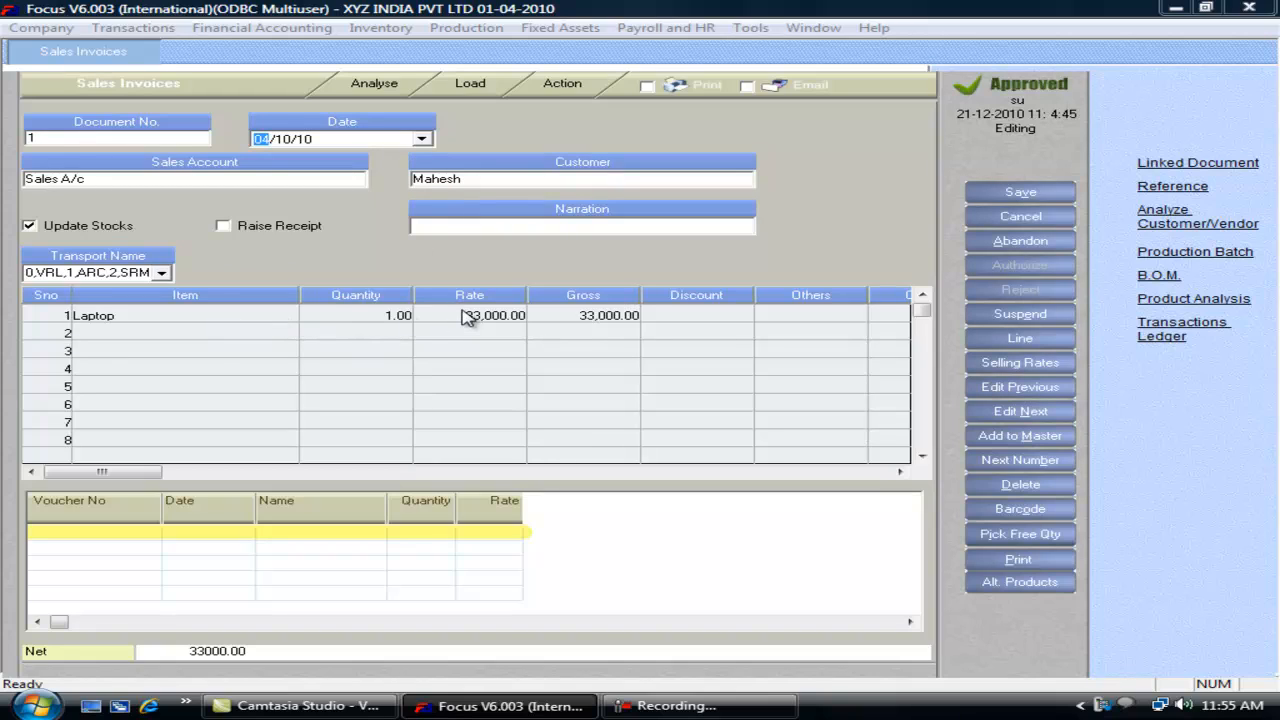
{"action": "key", "text": "alt+n"}
{"action": "key", "text": "alt+n"}
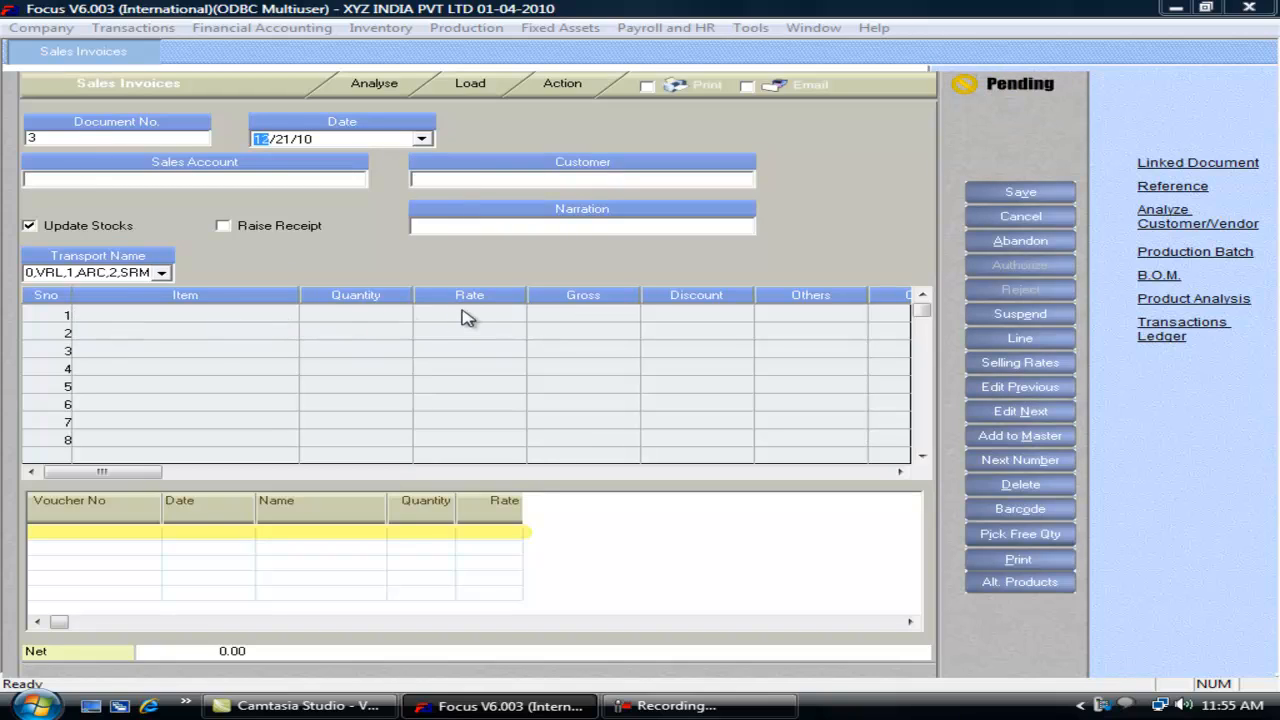
Step: Select the customer and enter Laptop as the row 1 item
{"action": "left_click", "coordinate": [468, 179]}
{"action": "type", "text": "ma"}
{"action": "key", "text": "Return"}
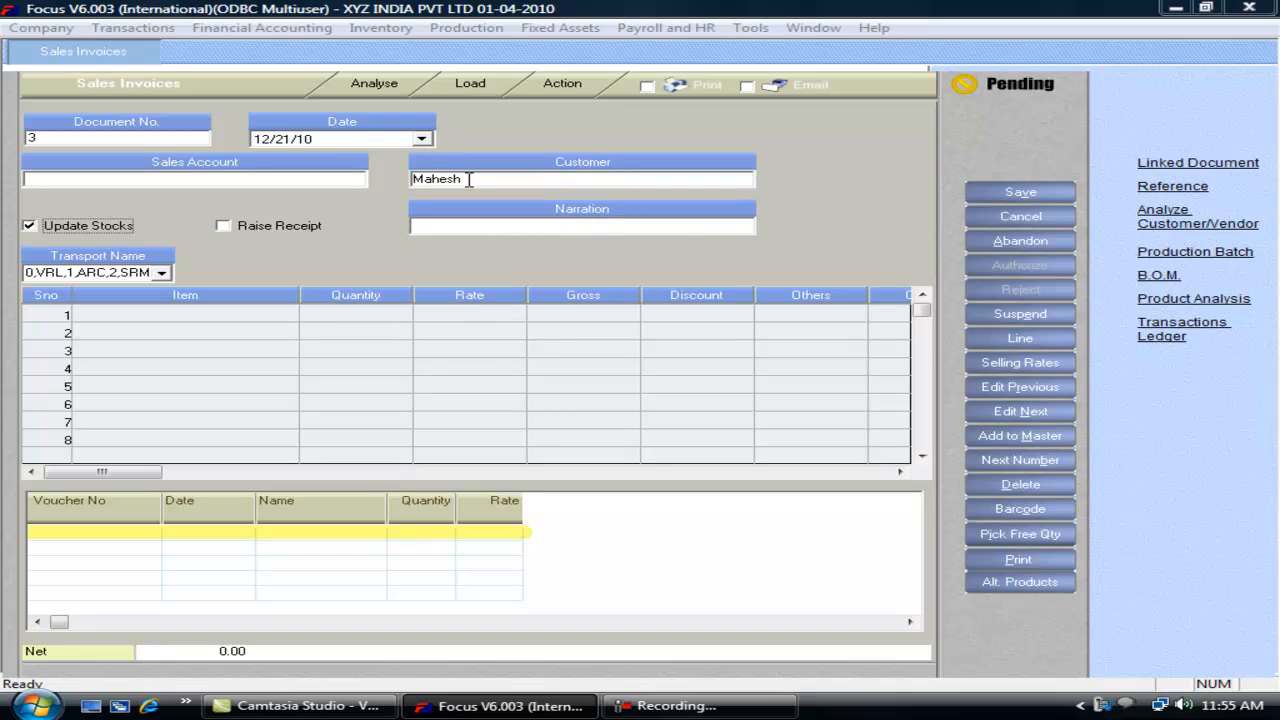
{"action": "left_click", "coordinate": [172, 312]}
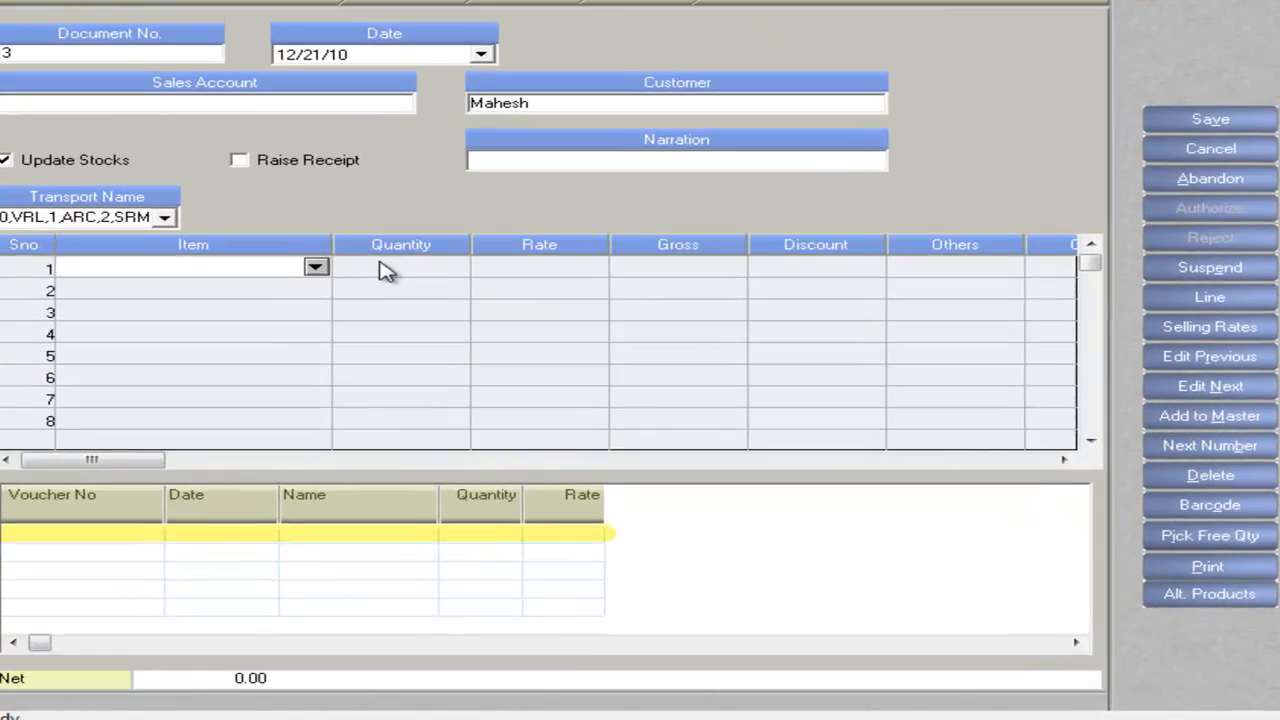
{"action": "type", "text": "Laptop"}
{"action": "key", "text": "Return"}
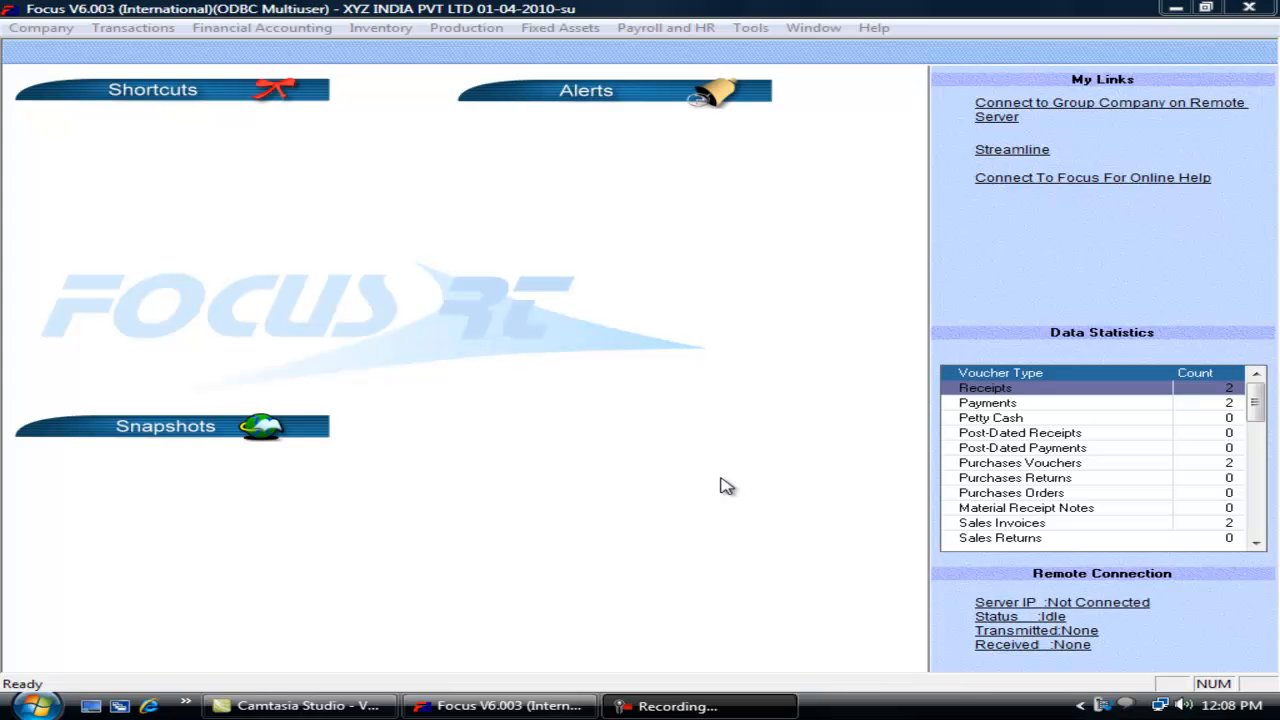
Step: Open the Voucher Wizard's Views tab for Sales Invoices
{"action": "left_click", "coordinate": [160, 28]}
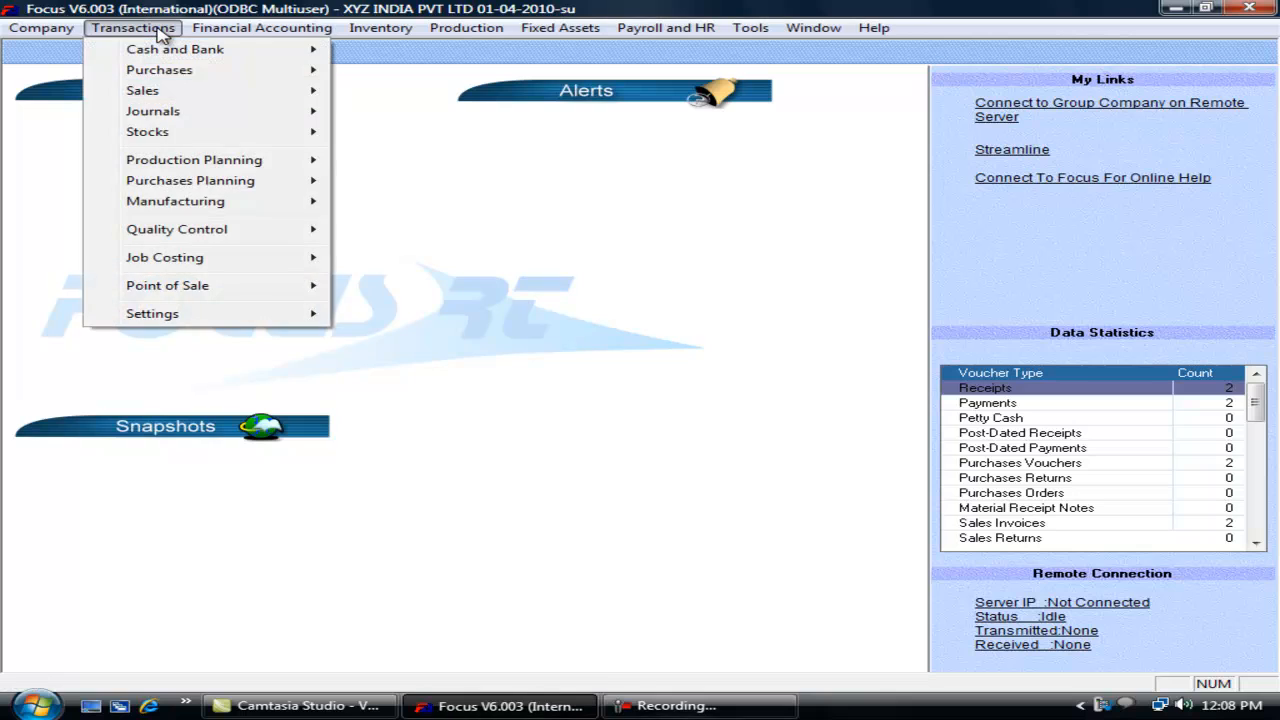
{"action": "mouse_move", "coordinate": [218, 316]}
{"action": "left_click", "coordinate": [419, 314]}
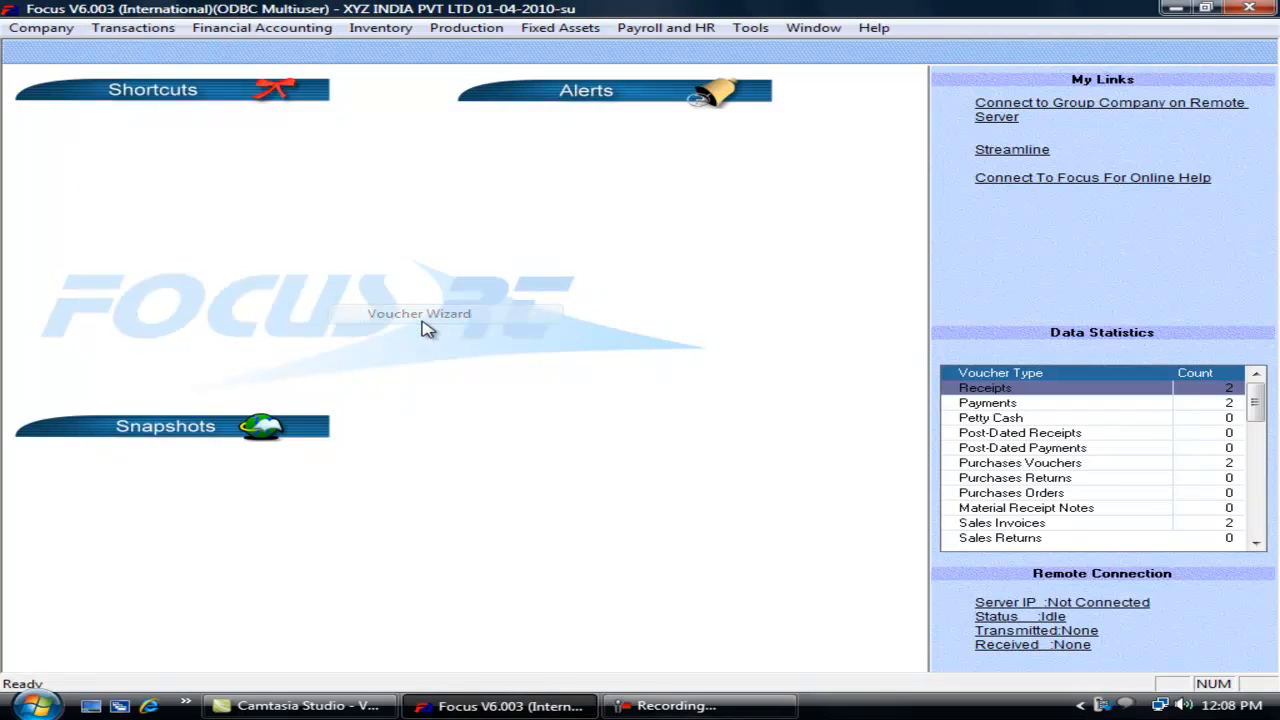
{"action": "left_click", "coordinate": [90, 262]}
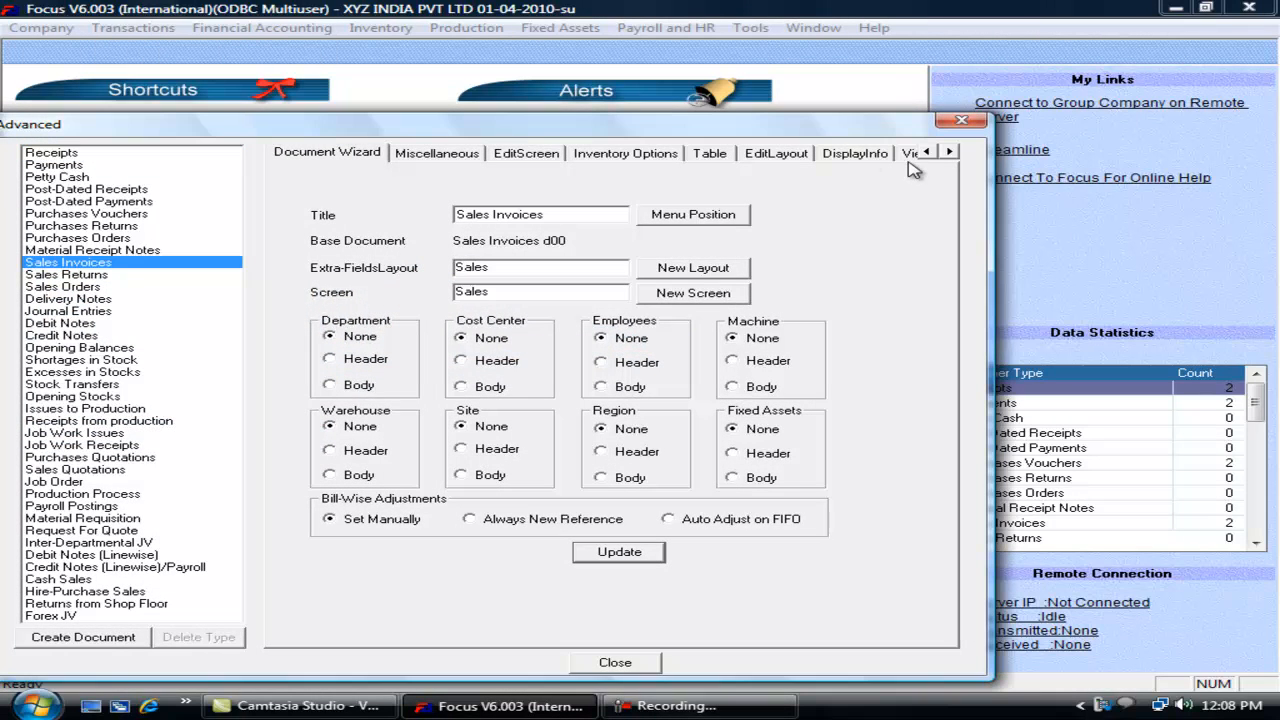
{"action": "left_click", "coordinate": [949, 151]}
{"action": "left_click", "coordinate": [949, 151]}
{"action": "left_click", "coordinate": [699, 154]}
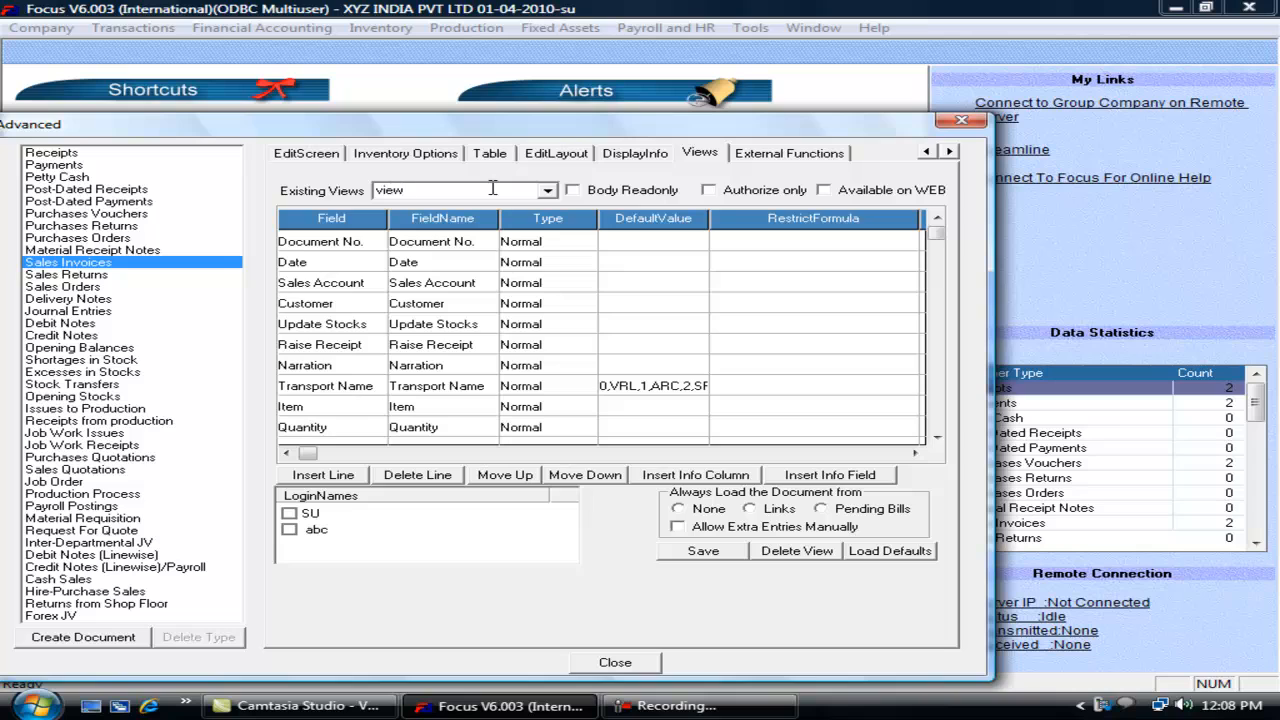
Step: Add the new view view1, leaving Document No. as Normal
{"action": "key", "text": "Return"}
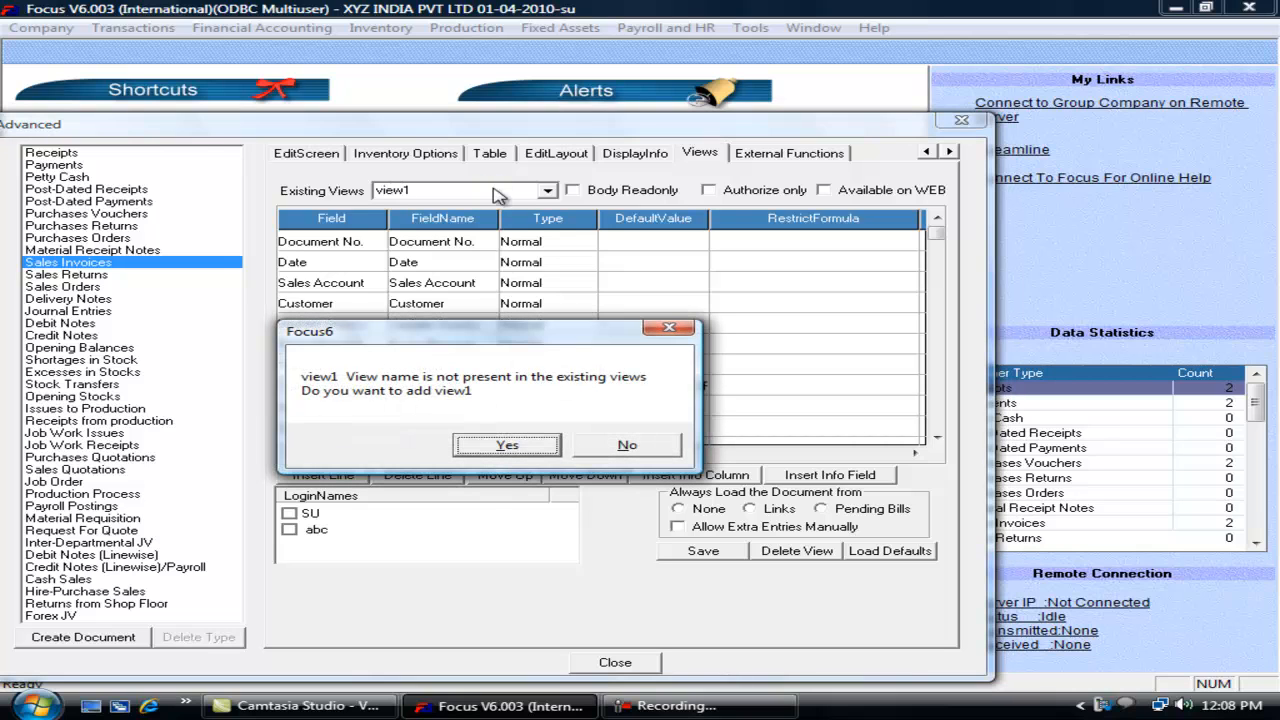
{"action": "left_click", "coordinate": [493, 455]}
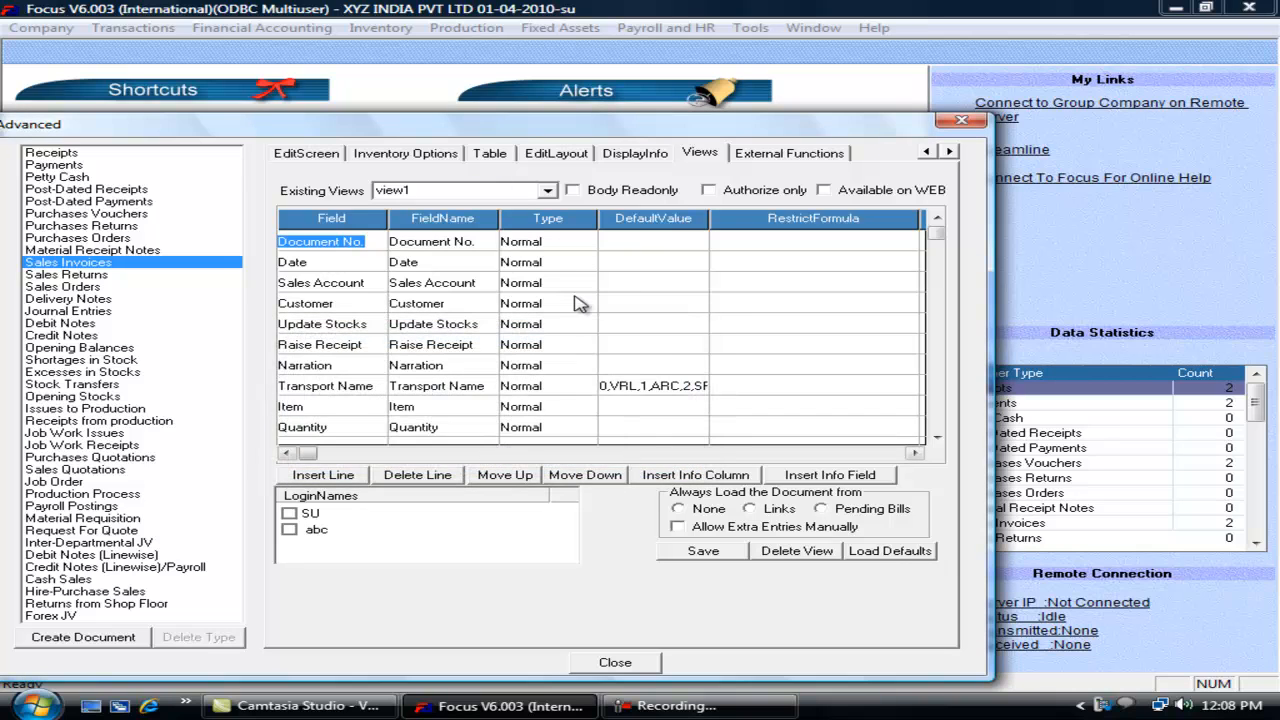
{"action": "left_click", "coordinate": [570, 249]}
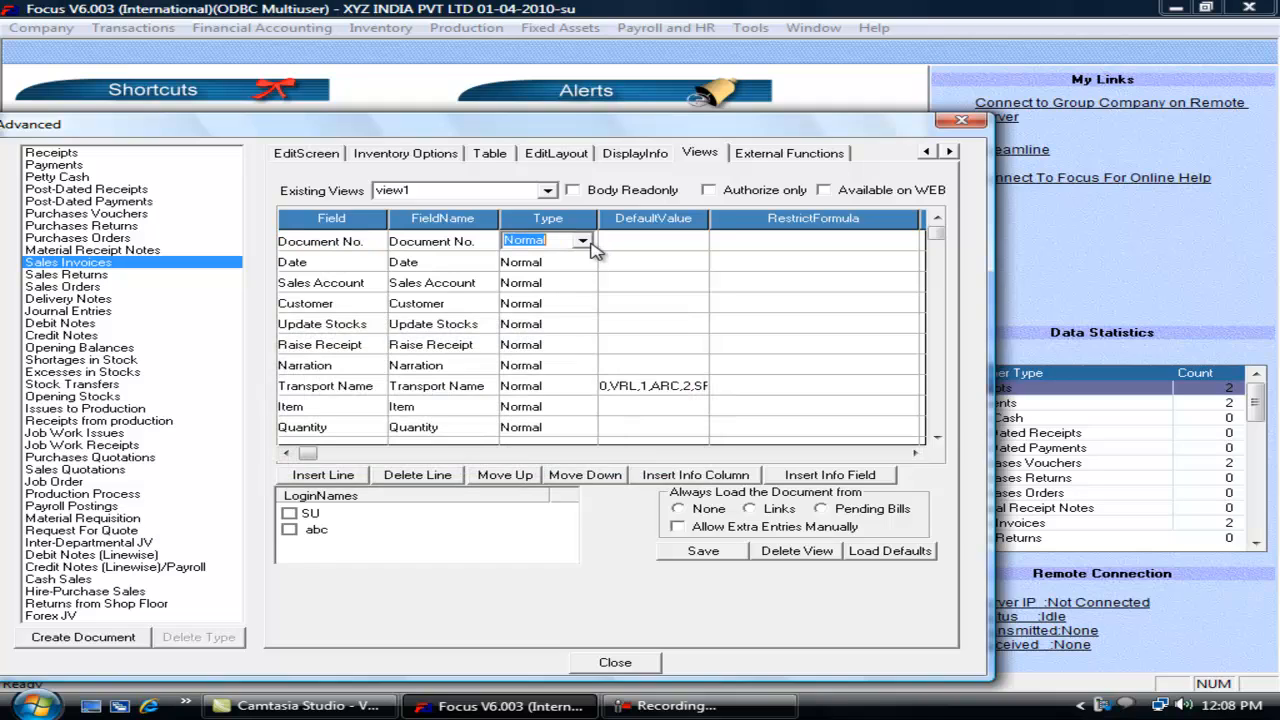
{"action": "left_click", "coordinate": [584, 241]}
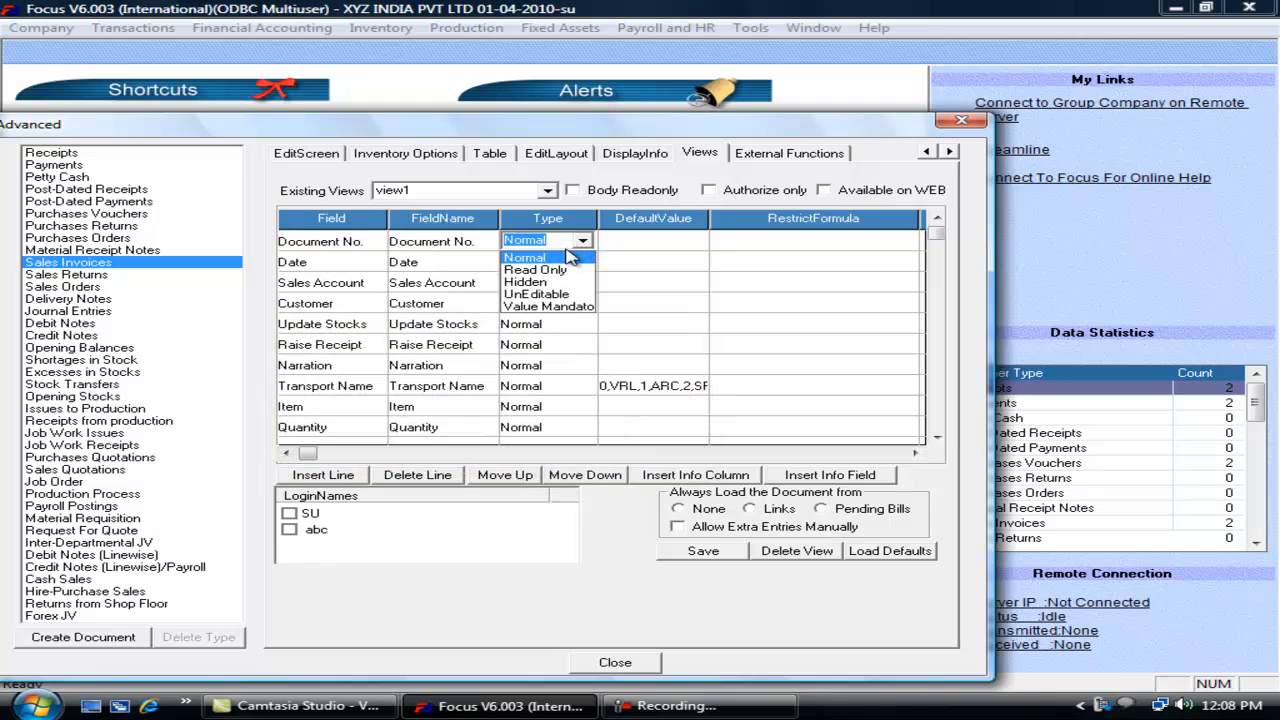
{"action": "left_click", "coordinate": [577, 246]}
Step: Set Sales Account, Update Stocks and Transport Name to Hidden in view1
{"action": "left_click", "coordinate": [555, 287]}
{"action": "left_click", "coordinate": [581, 282]}
{"action": "left_click", "coordinate": [543, 322]}
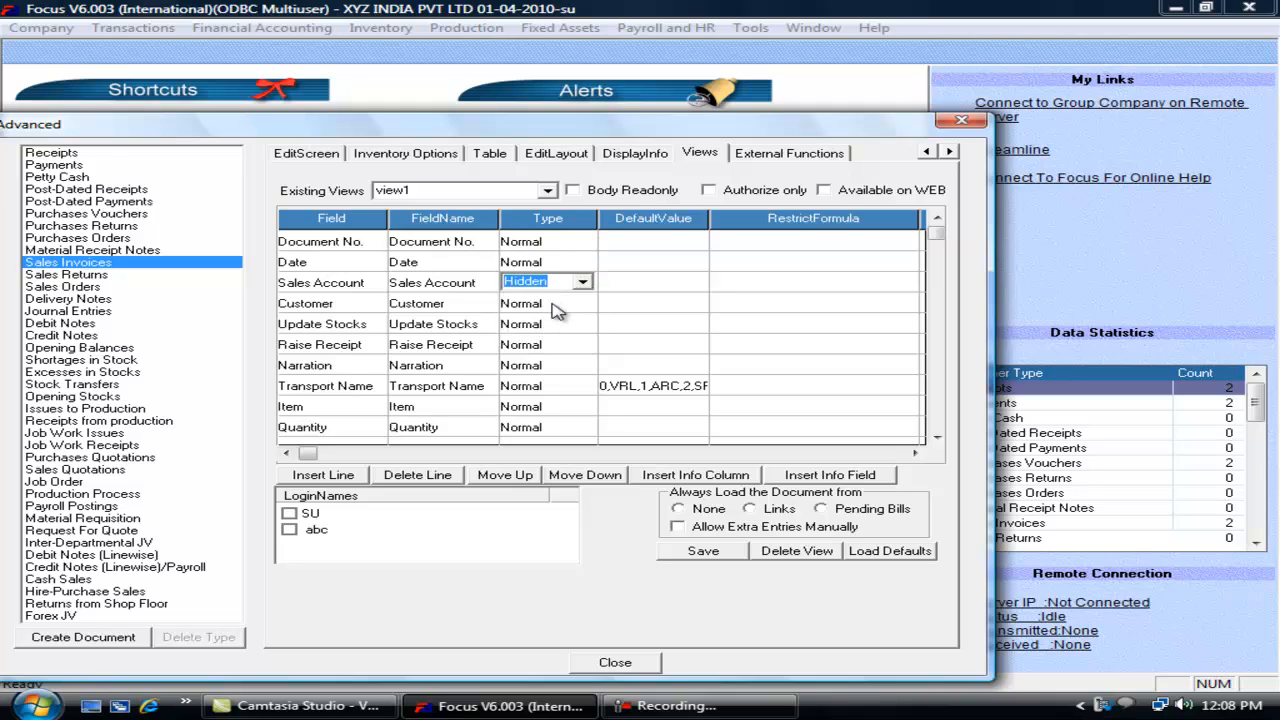
{"action": "left_click", "coordinate": [549, 302]}
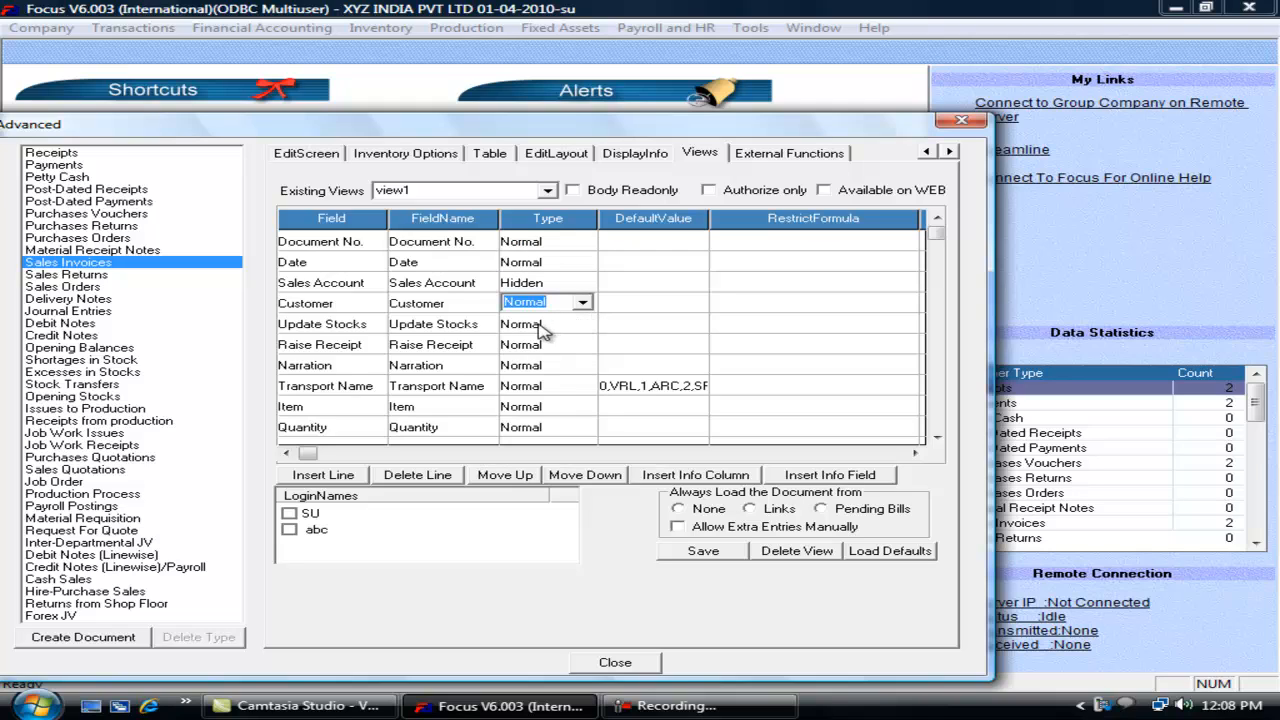
{"action": "left_click", "coordinate": [541, 328]}
{"action": "left_click", "coordinate": [581, 322]}
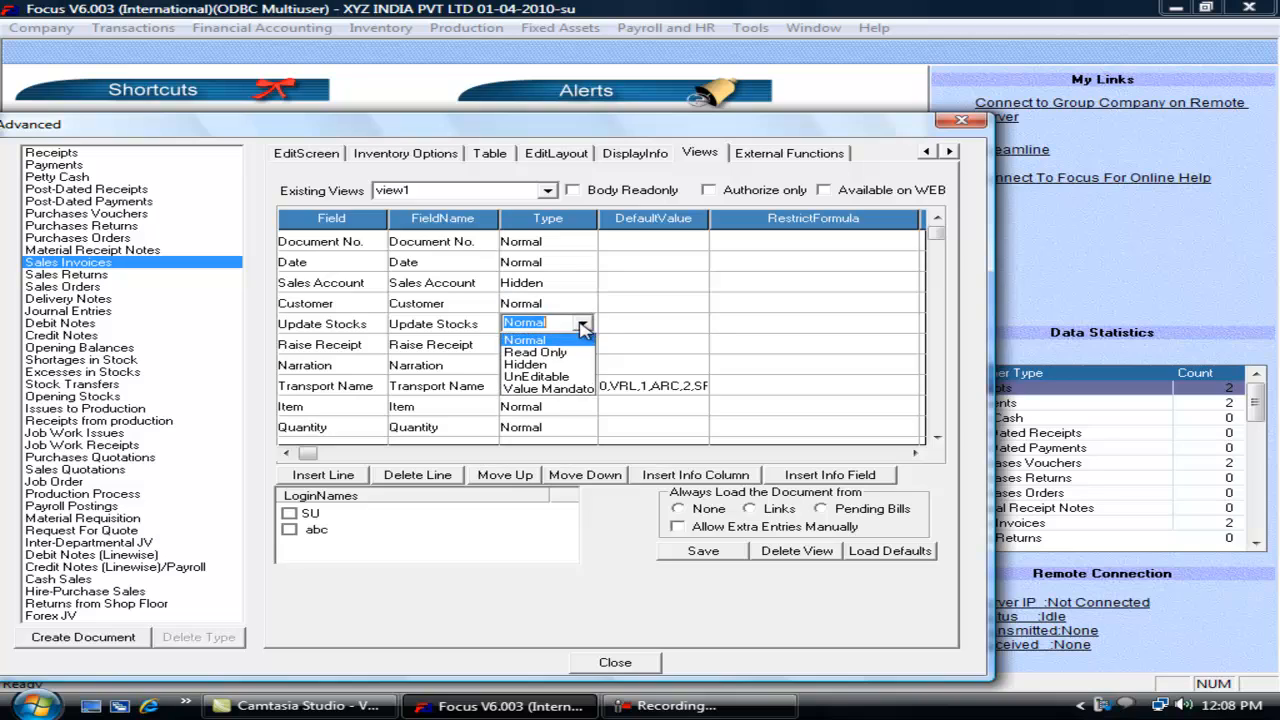
{"action": "left_click", "coordinate": [545, 360]}
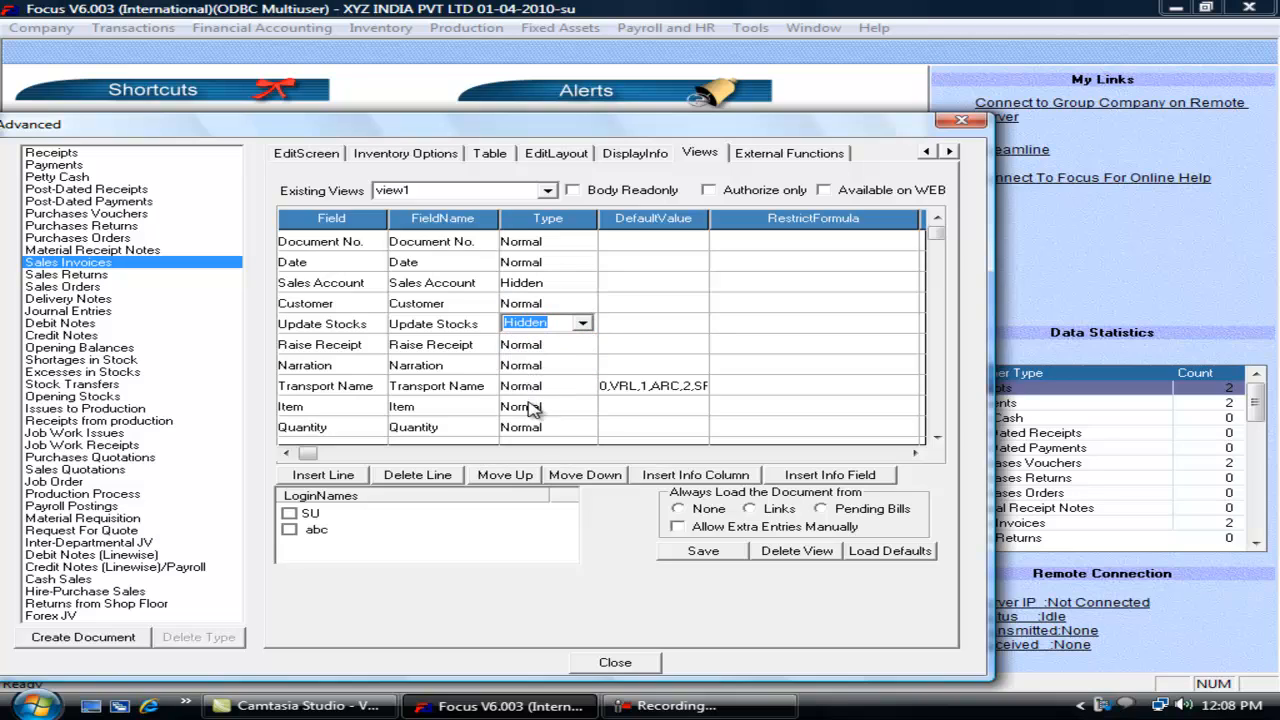
{"action": "left_click", "coordinate": [537, 387]}
{"action": "left_click", "coordinate": [582, 385]}
{"action": "left_click", "coordinate": [553, 427]}
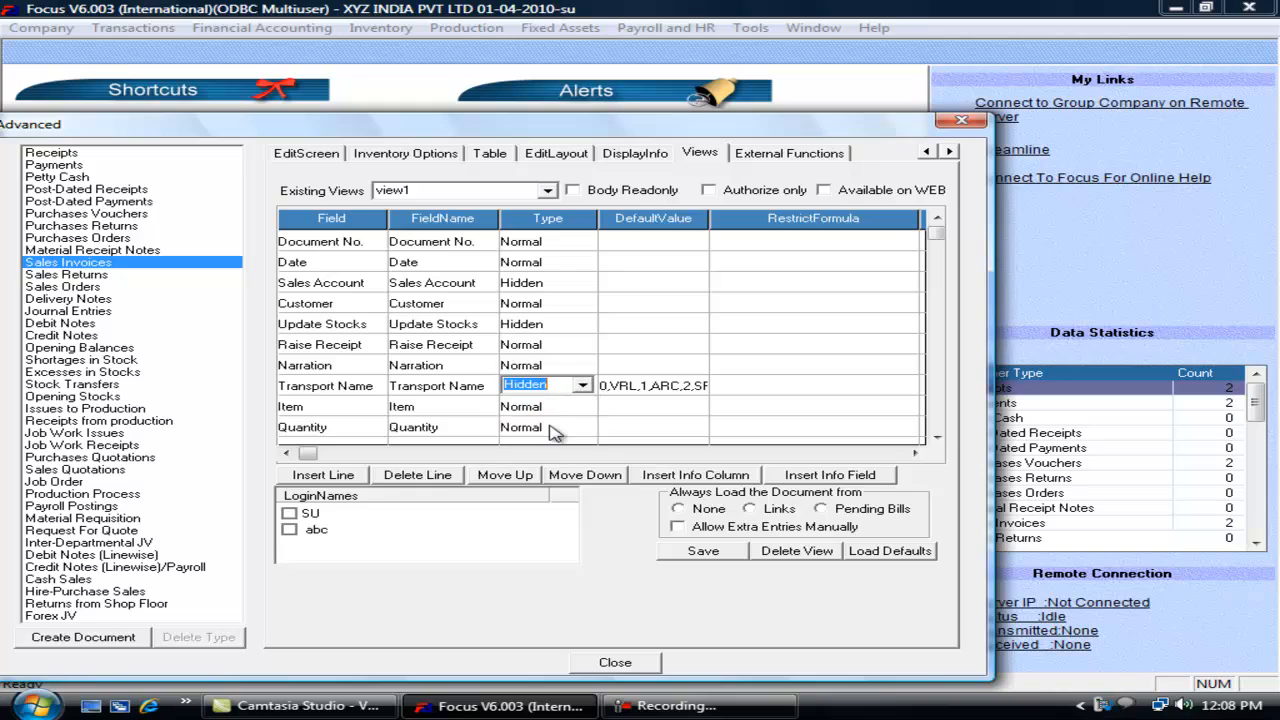
{"action": "left_click", "coordinate": [554, 408]}
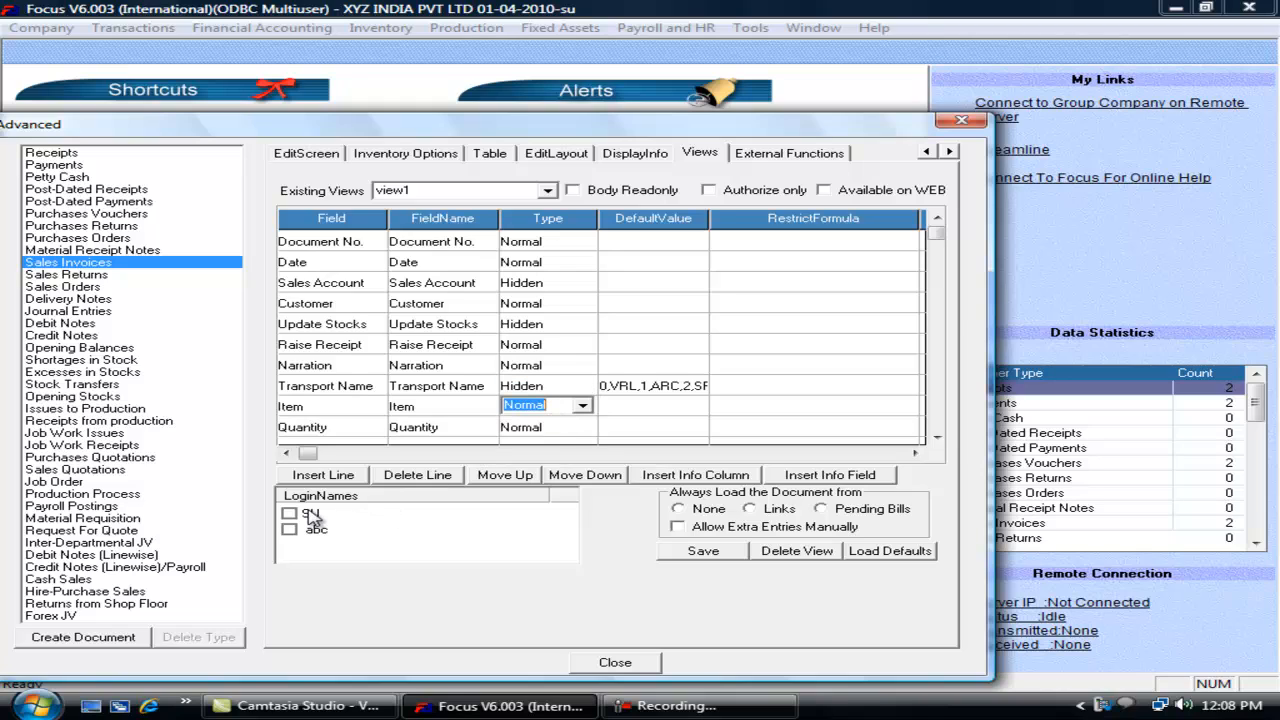
Step: Assign view1 to the abc login and save it
{"action": "left_click", "coordinate": [290, 530]}
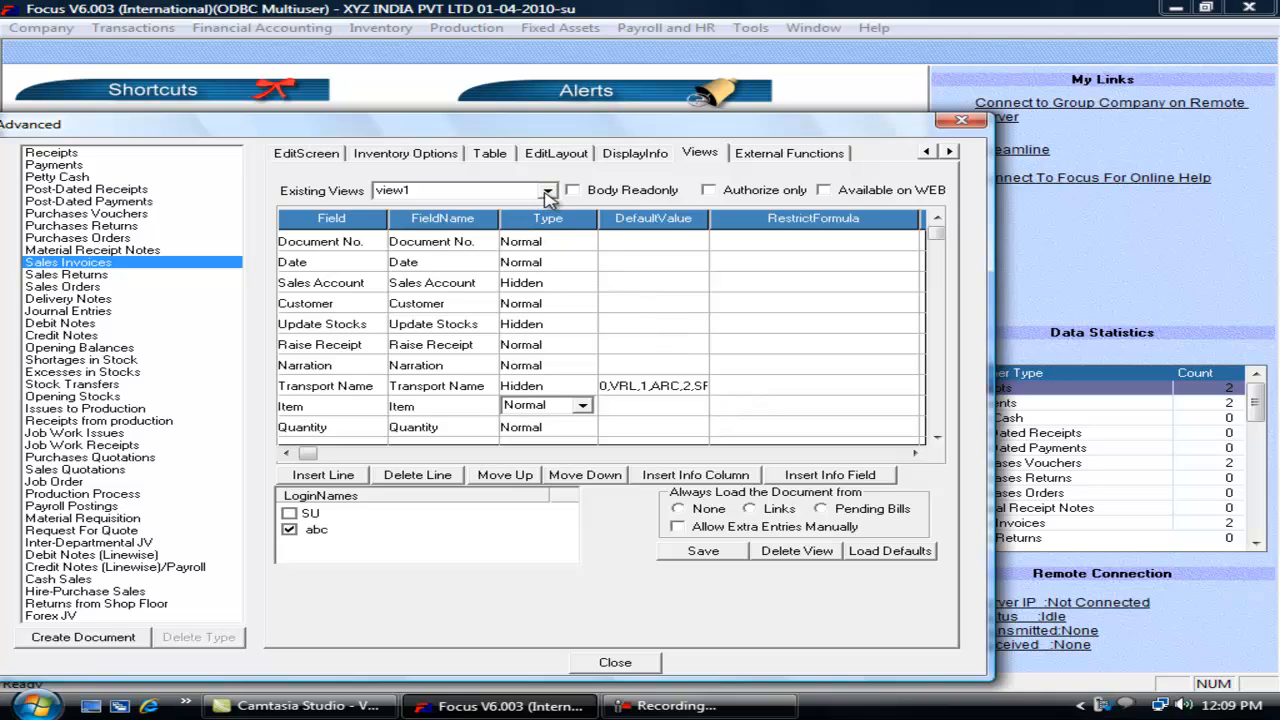
{"action": "left_click", "coordinate": [703, 553]}
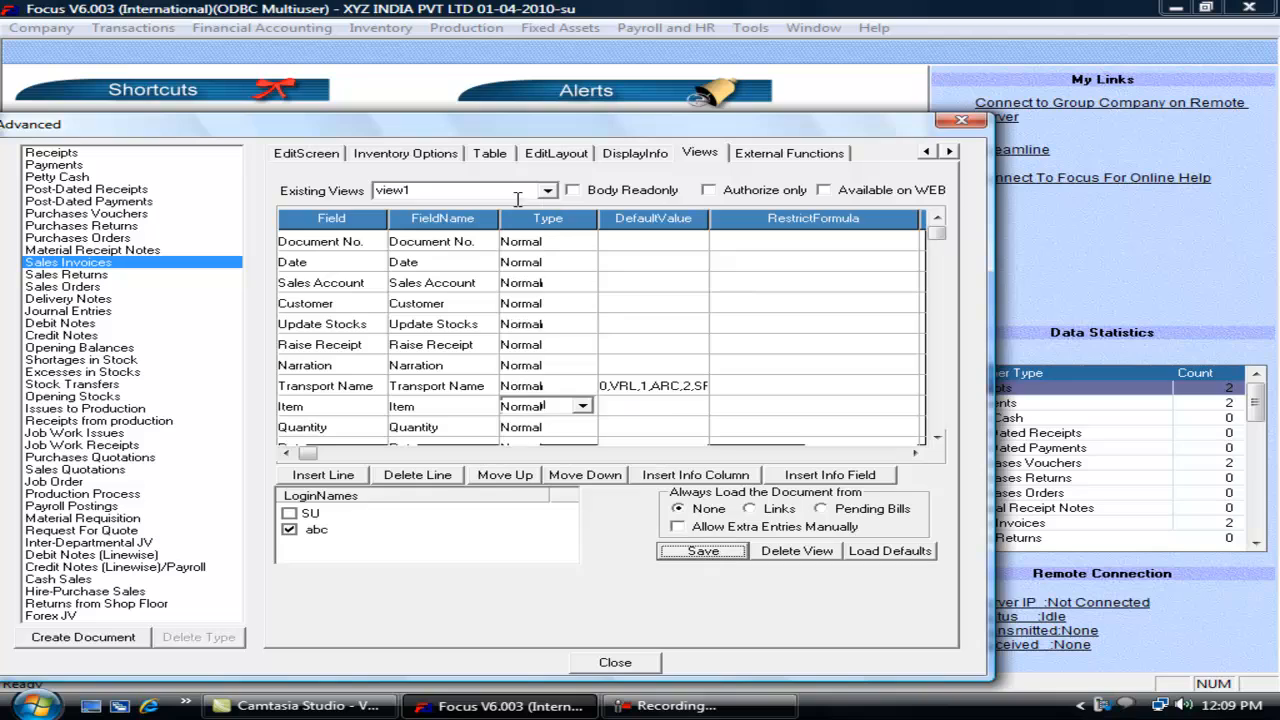
{"action": "left_click", "coordinate": [470, 192]}
Step: Add a new view named view2
{"action": "type", "text": "view2"}
{"action": "key", "text": "Return"}
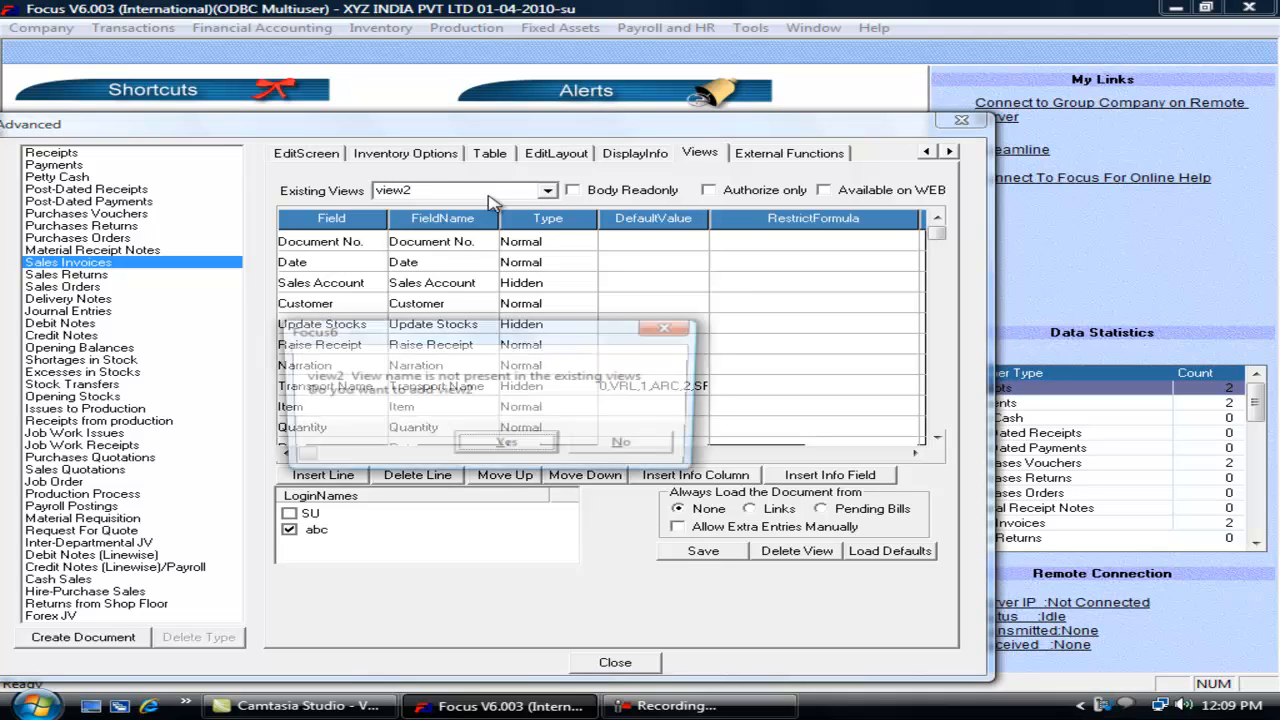
{"action": "left_click", "coordinate": [509, 447]}
Step: Set Sales Account, Update Stocks and Transport Name to Normal in view2
{"action": "left_click", "coordinate": [548, 284]}
{"action": "left_click", "coordinate": [584, 283]}
{"action": "left_click", "coordinate": [567, 295]}
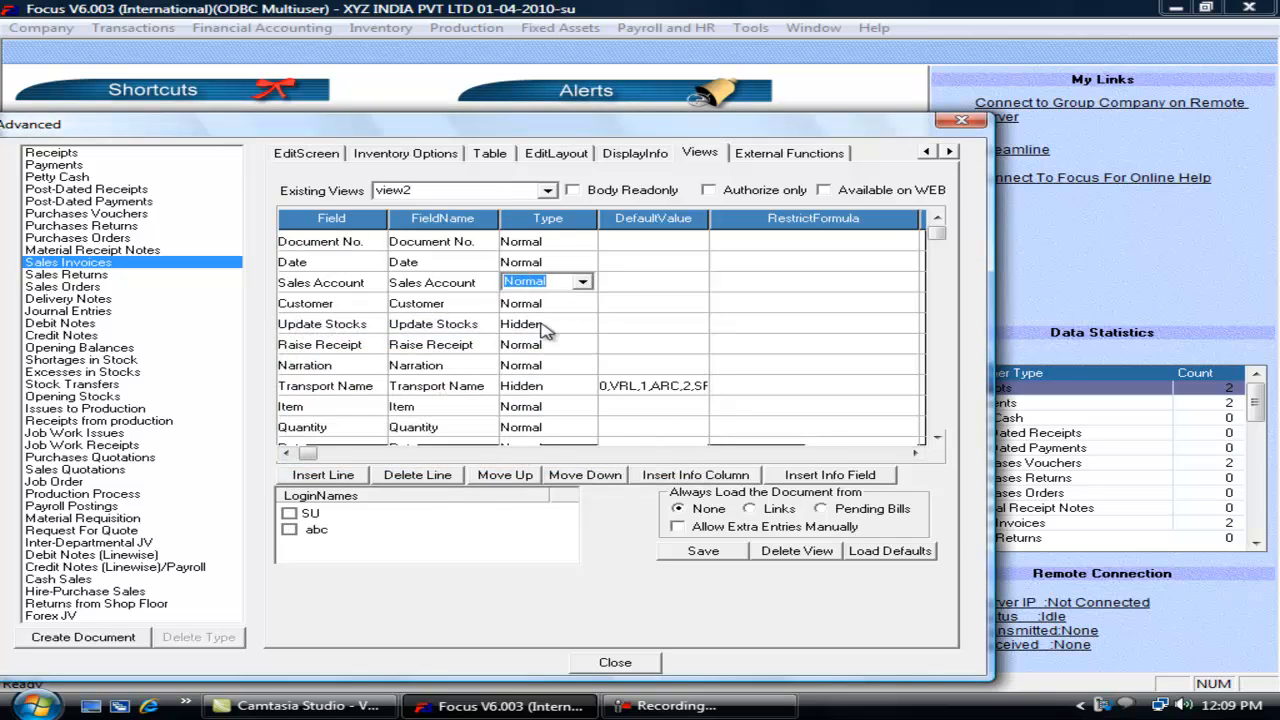
{"action": "left_click", "coordinate": [578, 323]}
{"action": "left_click", "coordinate": [582, 323]}
{"action": "left_click", "coordinate": [545, 341]}
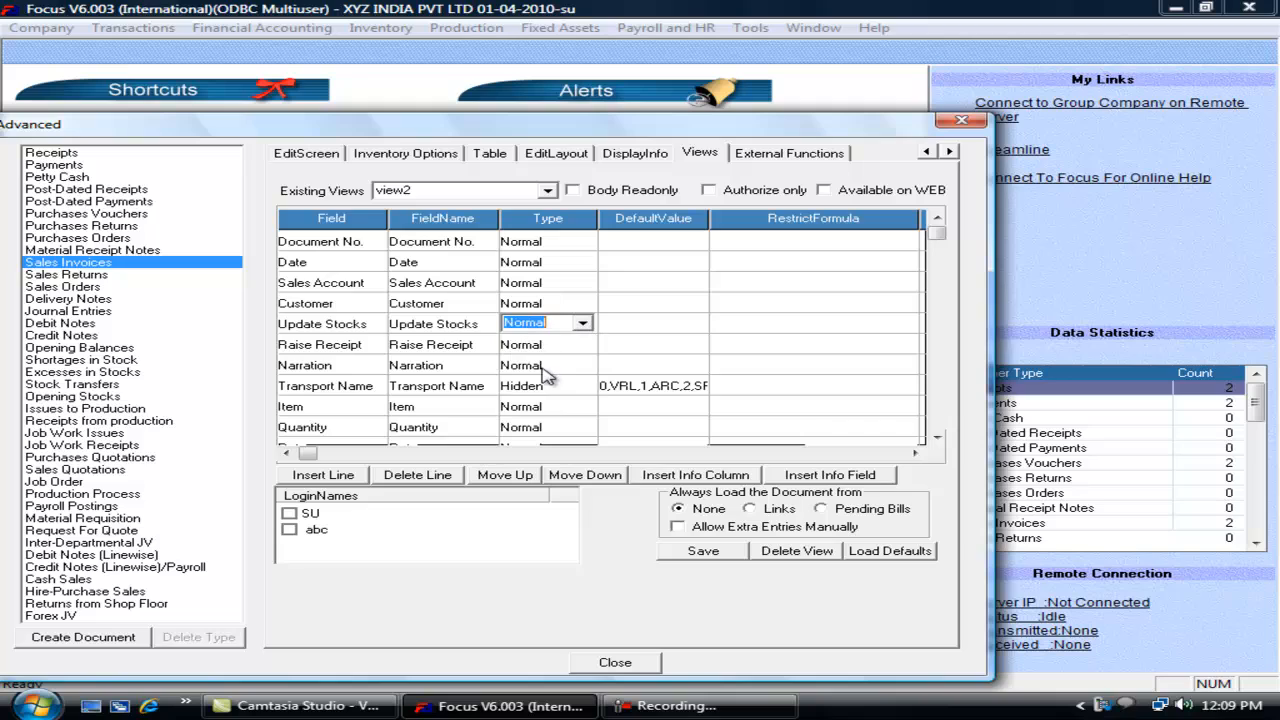
{"action": "left_click", "coordinate": [545, 386]}
{"action": "left_click", "coordinate": [582, 386]}
{"action": "left_click", "coordinate": [548, 432]}
{"action": "key", "text": "Tab"}
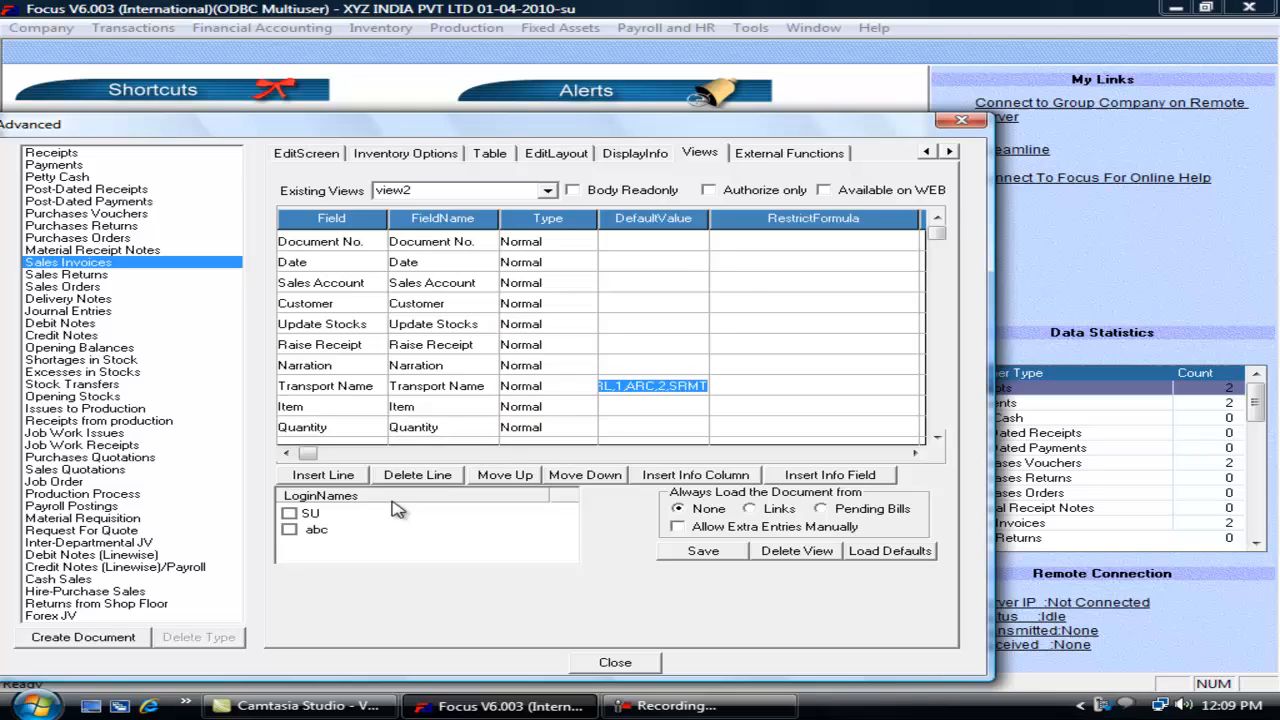
Step: Save view2 for the SU login, resave view1, and open a new Sales Invoice
{"action": "left_click", "coordinate": [289, 513]}
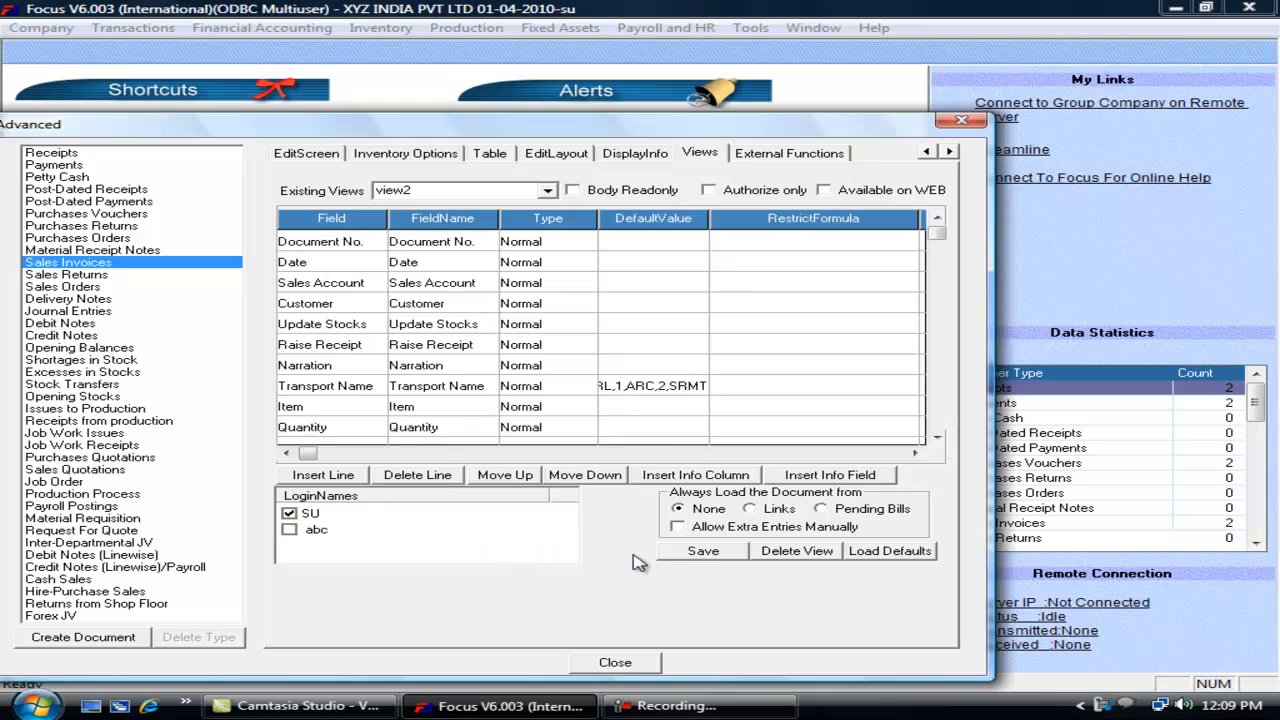
{"action": "left_click", "coordinate": [690, 556]}
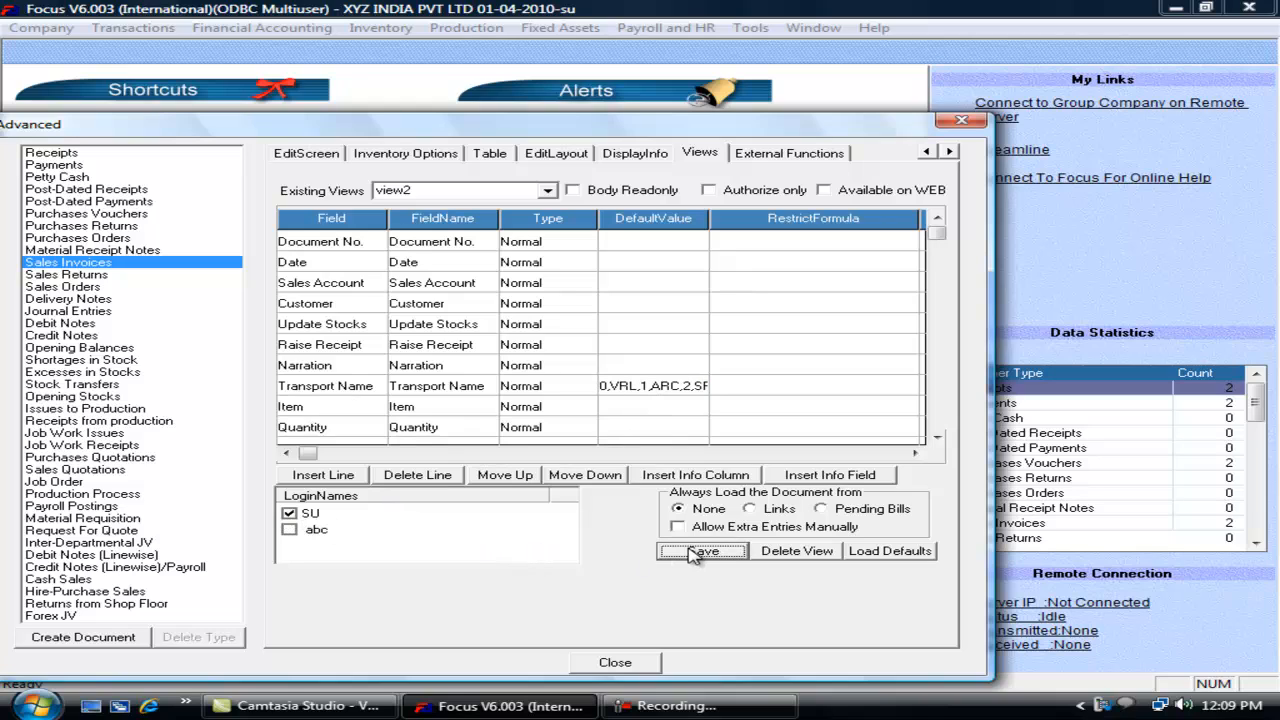
{"action": "left_click", "coordinate": [548, 192]}
{"action": "left_click", "coordinate": [548, 192]}
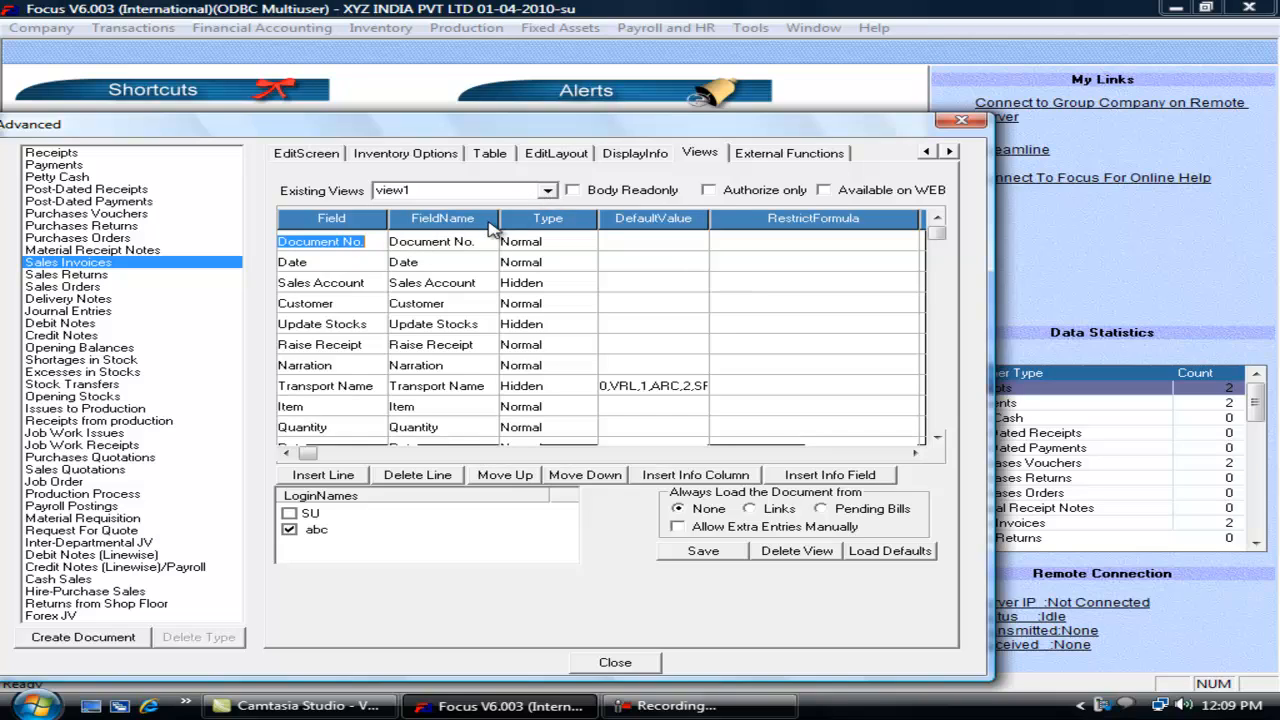
{"action": "left_click", "coordinate": [352, 284]}
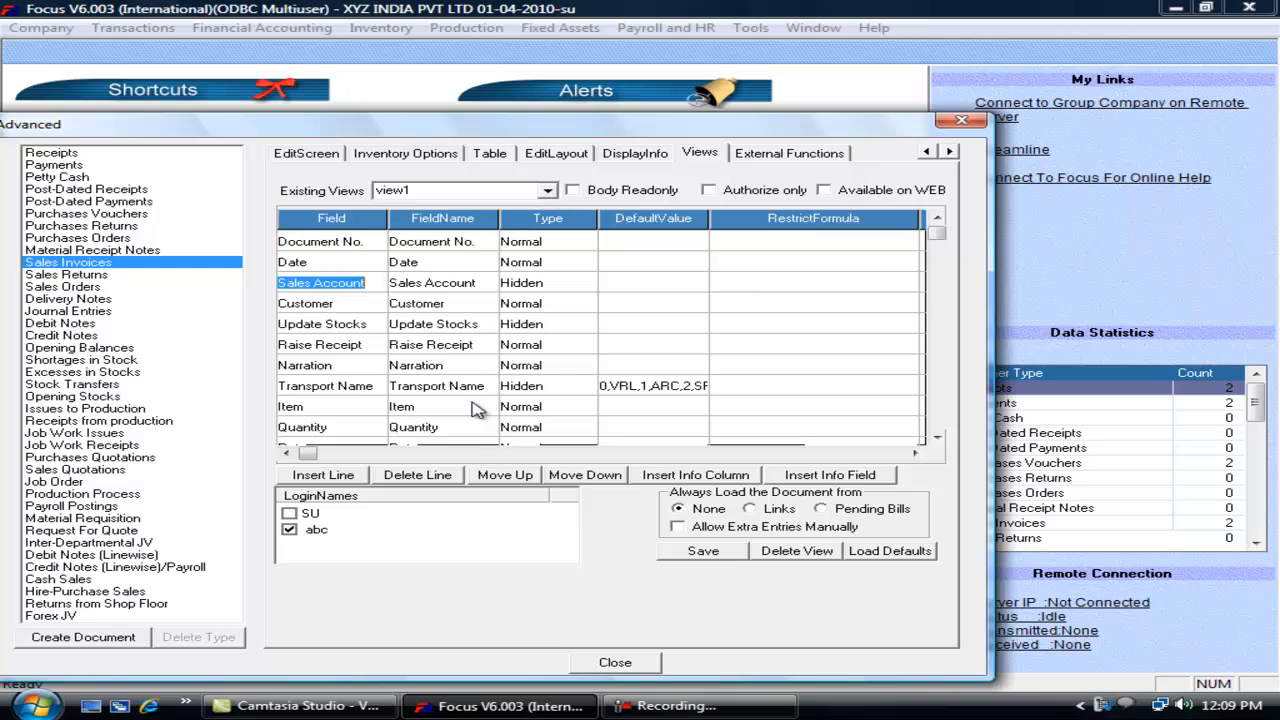
{"action": "left_click", "coordinate": [713, 557]}
{"action": "left_click", "coordinate": [628, 662]}
{"action": "left_click", "coordinate": [160, 29]}
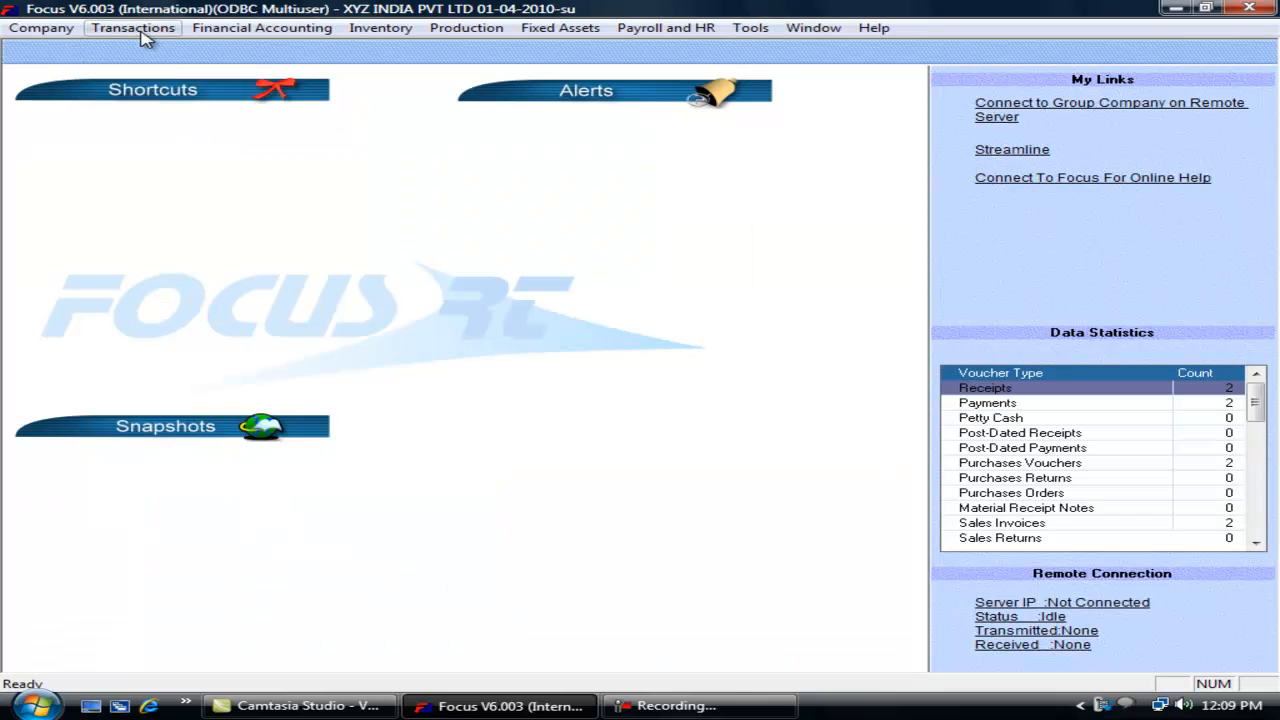
Step: Reopen the Sales Invoices views, look at view1, then switch to view2
{"action": "left_click", "coordinate": [138, 30]}
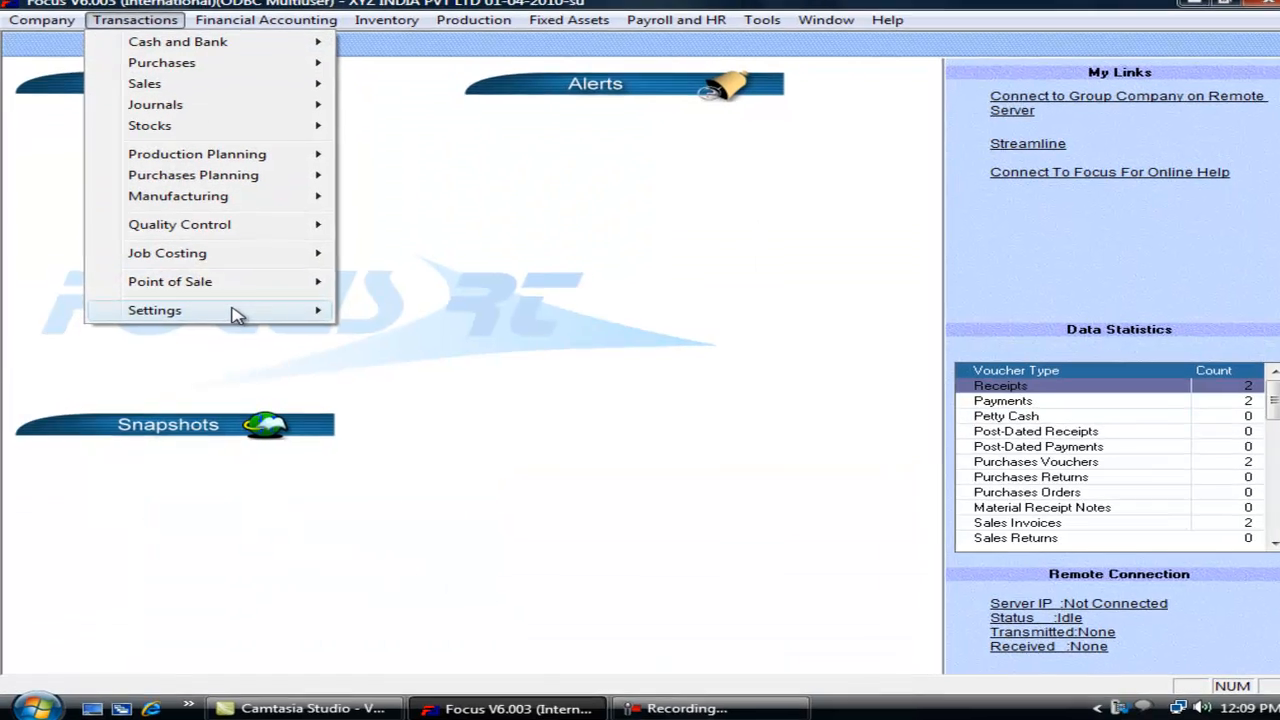
{"action": "mouse_move", "coordinate": [240, 313]}
{"action": "left_click", "coordinate": [375, 318]}
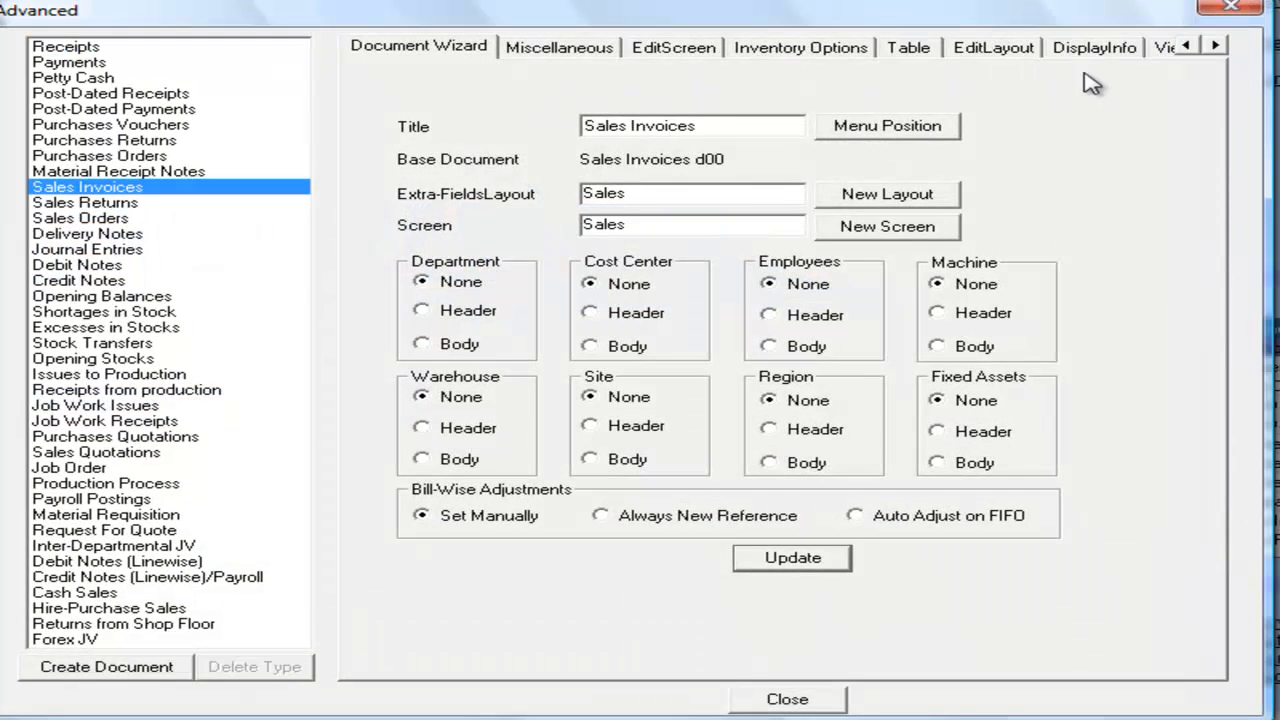
{"action": "left_click", "coordinate": [1165, 48]}
{"action": "left_click", "coordinate": [703, 96]}
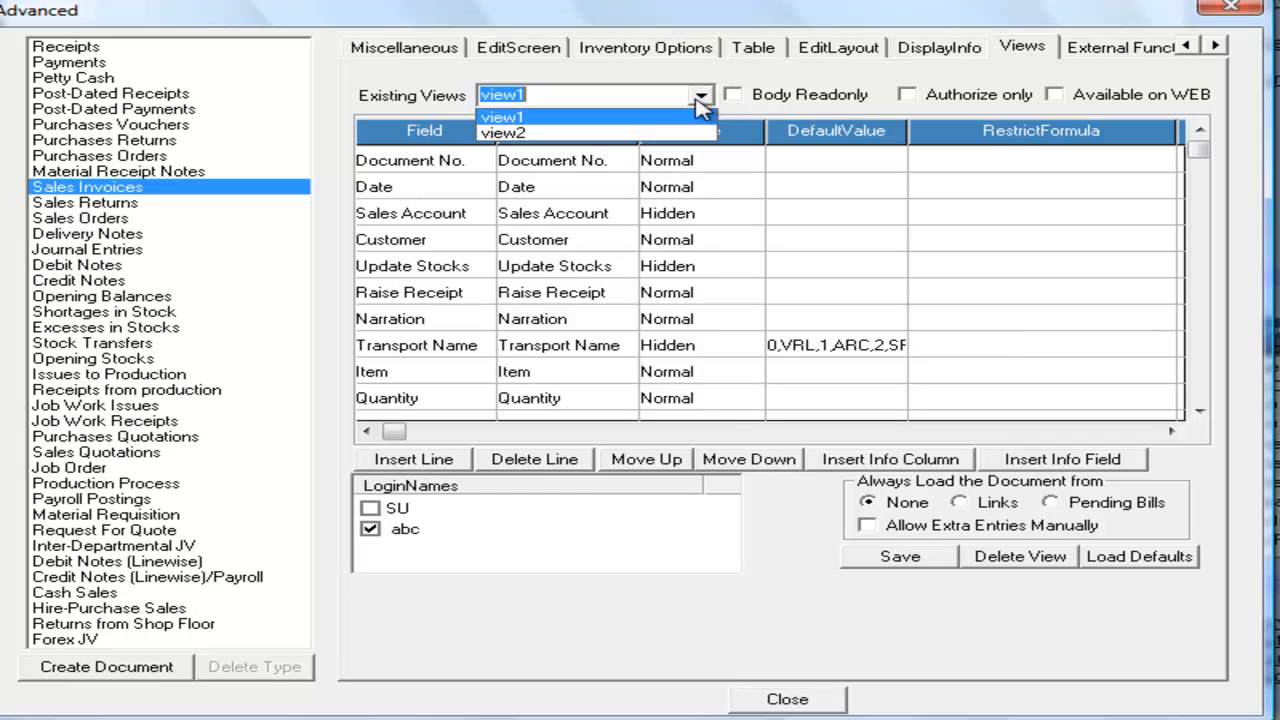
{"action": "left_click", "coordinate": [610, 116]}
{"action": "left_click", "coordinate": [600, 163]}
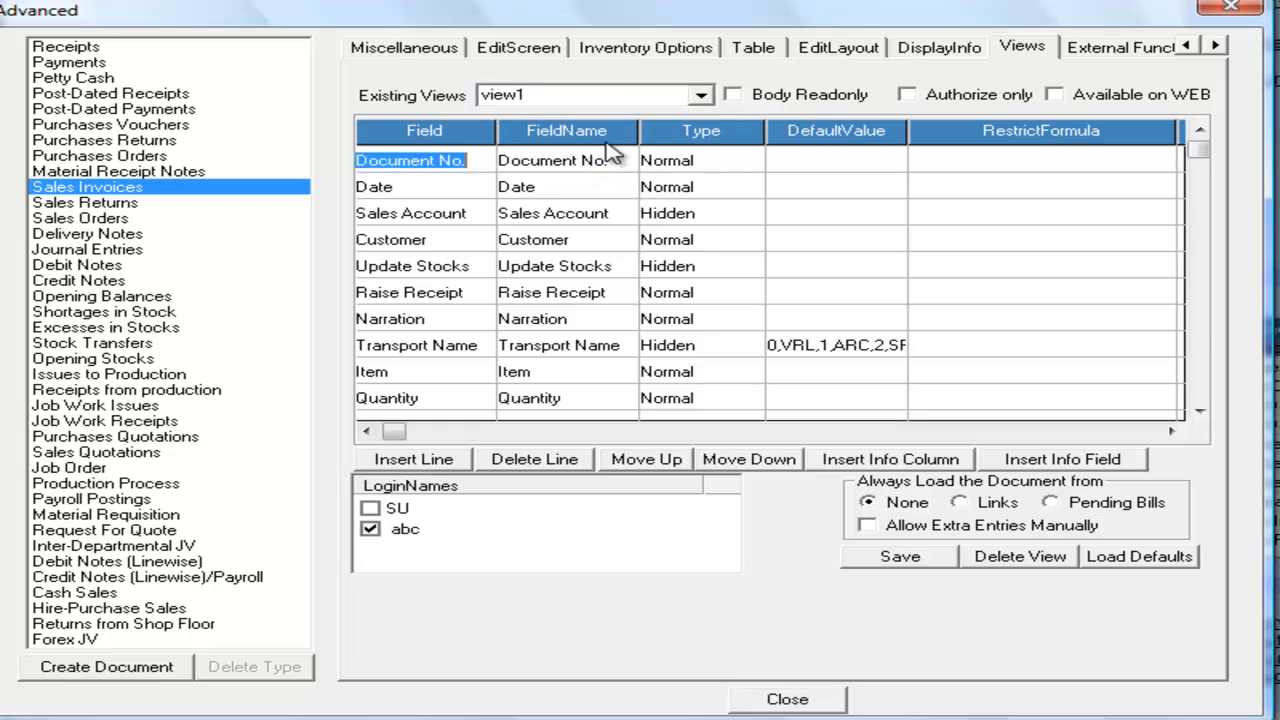
{"action": "left_click", "coordinate": [701, 95]}
{"action": "left_click", "coordinate": [579, 132]}
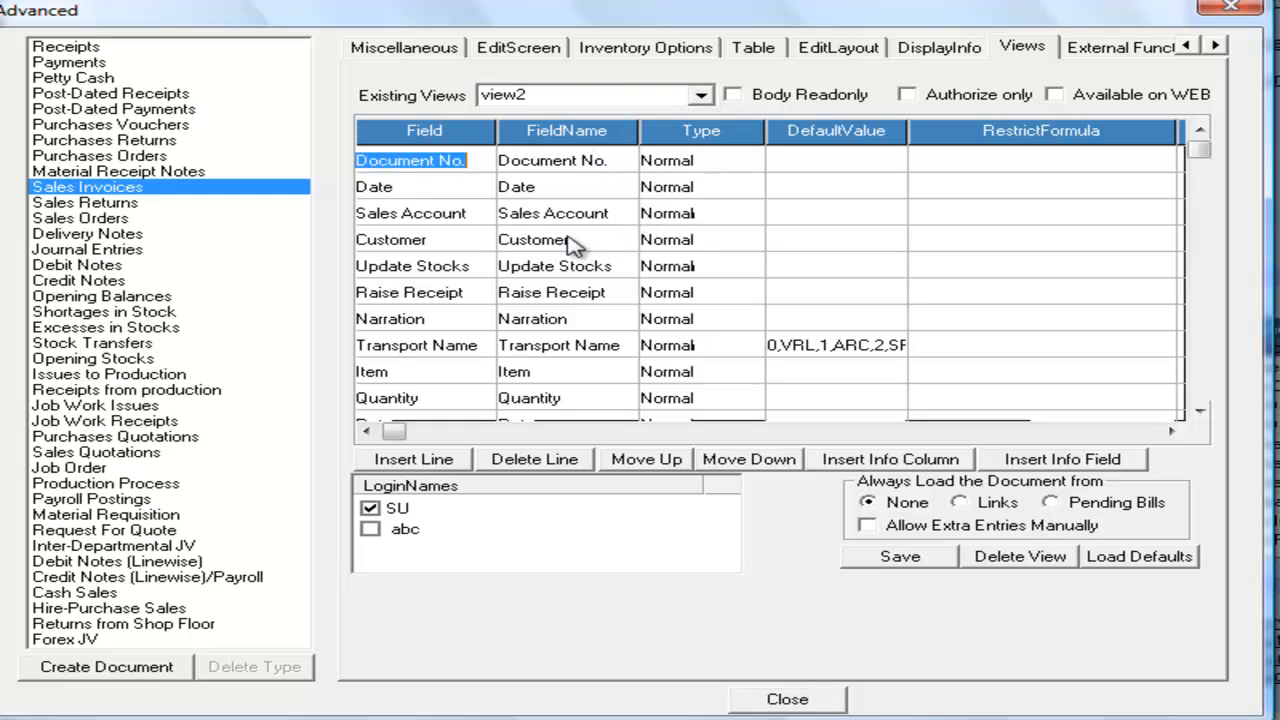
Step: Rename view2's Customer field to Buyer and save the view
{"action": "left_click", "coordinate": [600, 240]}
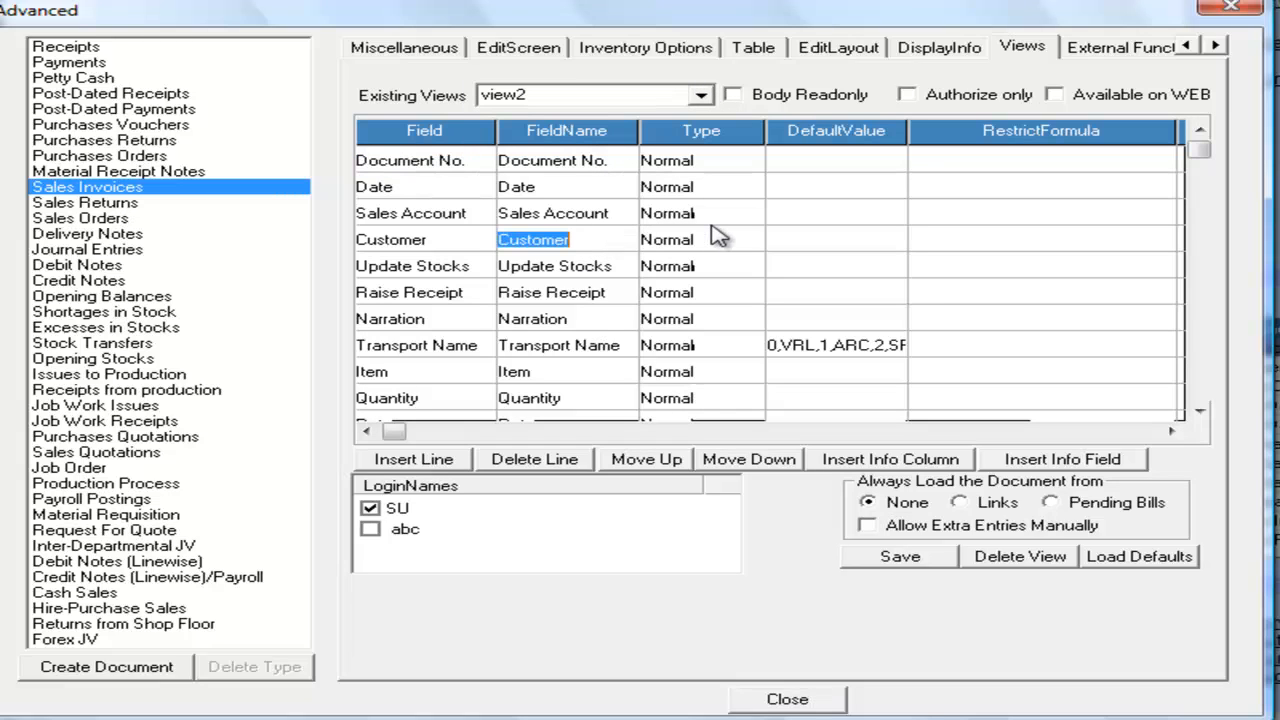
{"action": "type", "text": "Buyer"}
{"action": "left_click", "coordinate": [716, 238]}
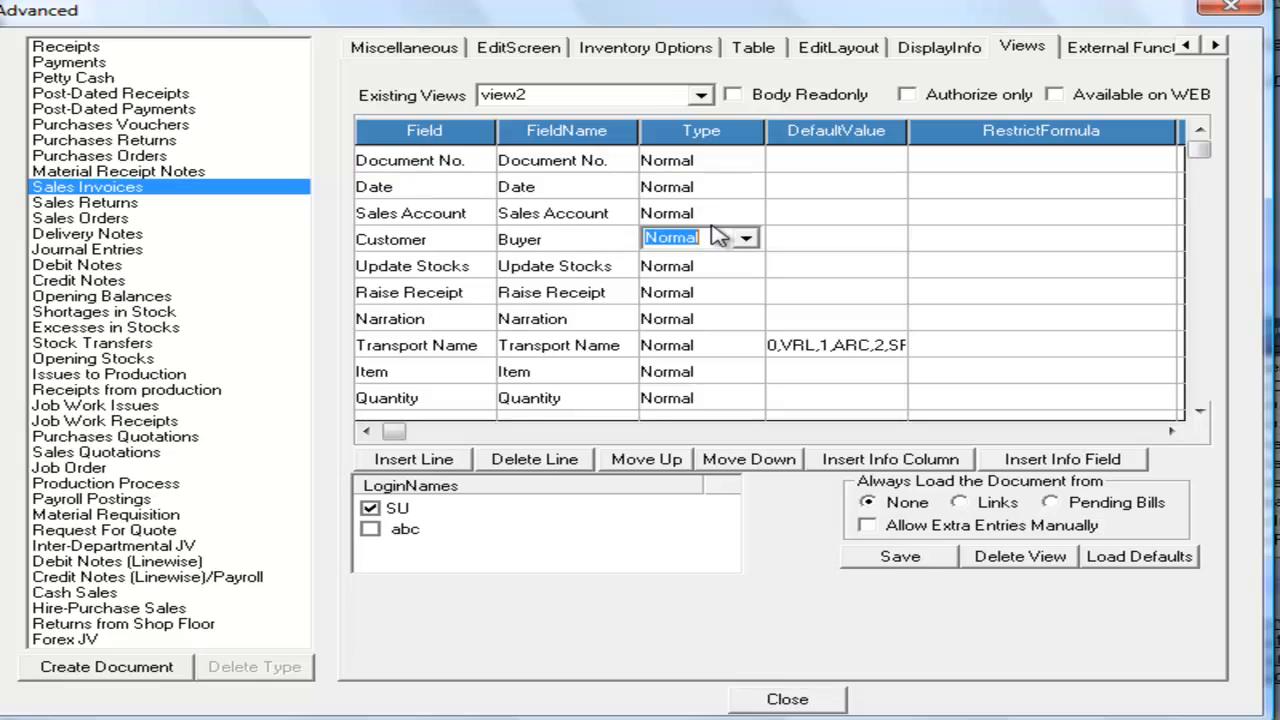
{"action": "left_click", "coordinate": [876, 562]}
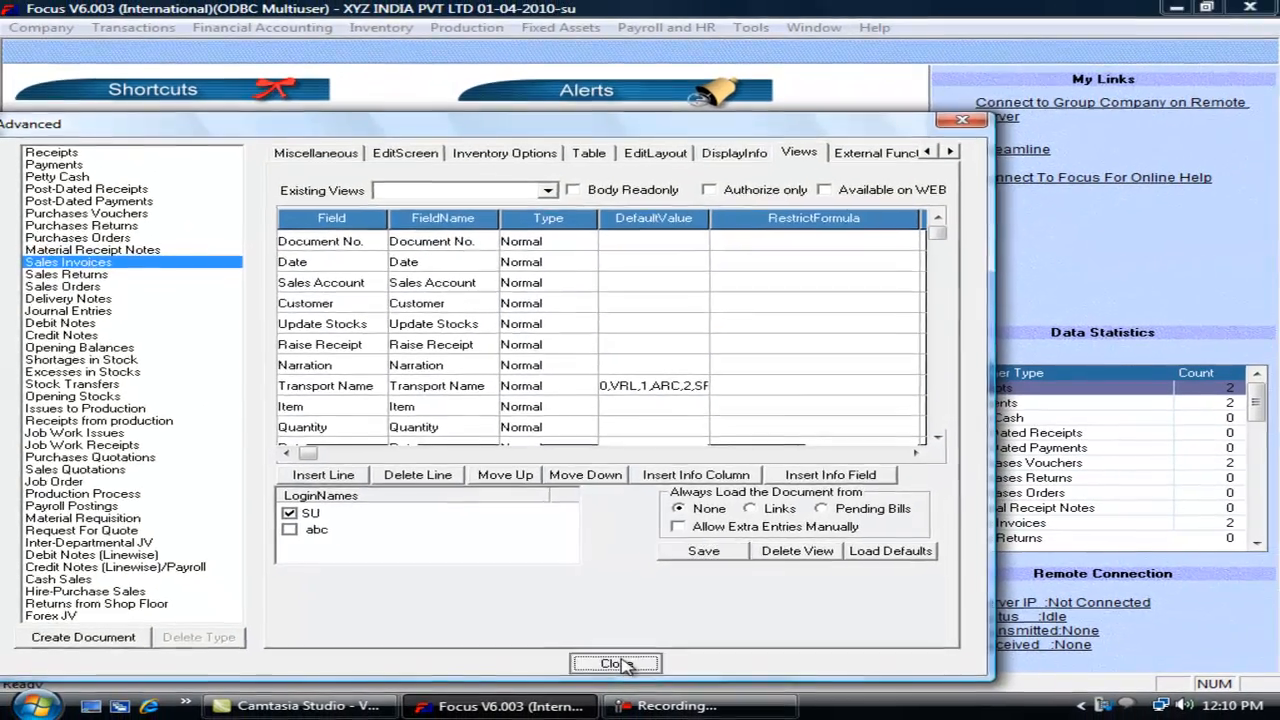
{"action": "left_click", "coordinate": [787, 699]}
Step: Open a sales invoice to confirm the Buyer label, then close it
{"action": "left_click", "coordinate": [152, 33]}
{"action": "mouse_move", "coordinate": [183, 92]}
{"action": "left_click", "coordinate": [405, 92]}
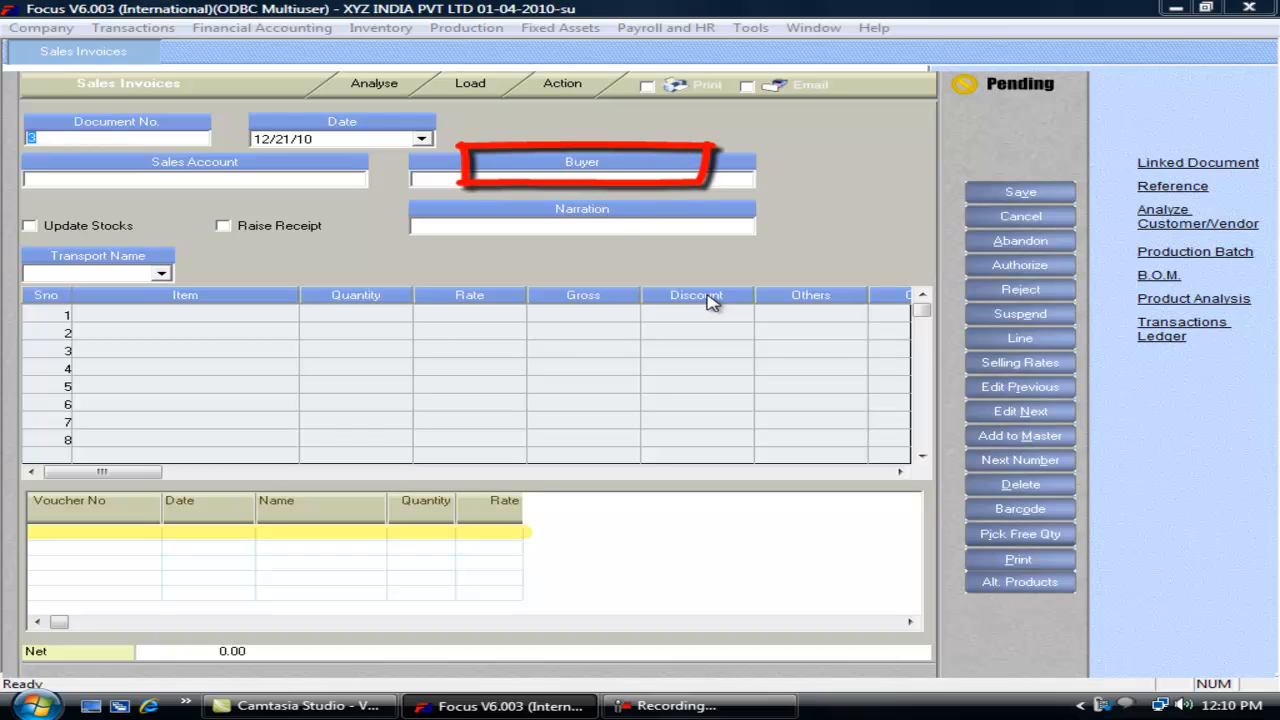
{"action": "key", "text": "Escape"}
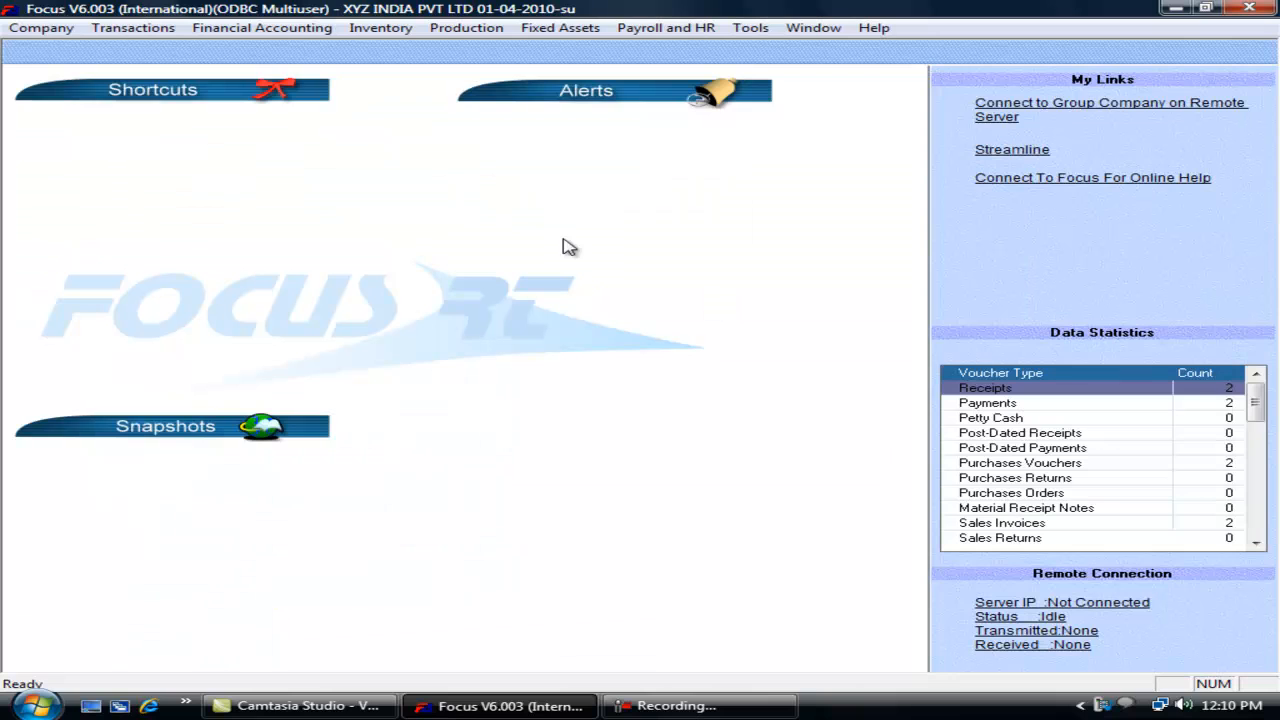
Step: Reopen the Views settings for Sales Invoices in the Voucher Wizard
{"action": "left_click", "coordinate": [140, 28]}
{"action": "mouse_move", "coordinate": [310, 314]}
{"action": "left_click", "coordinate": [385, 314]}
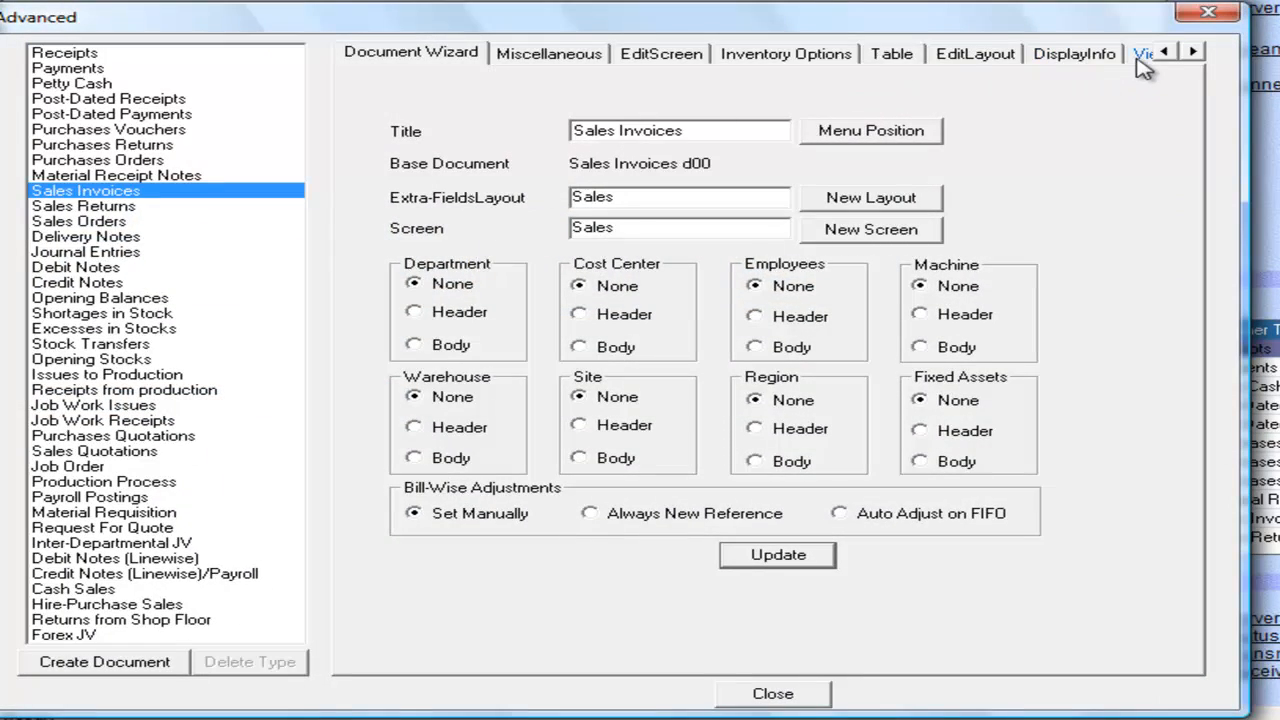
{"action": "left_click", "coordinate": [1137, 51]}
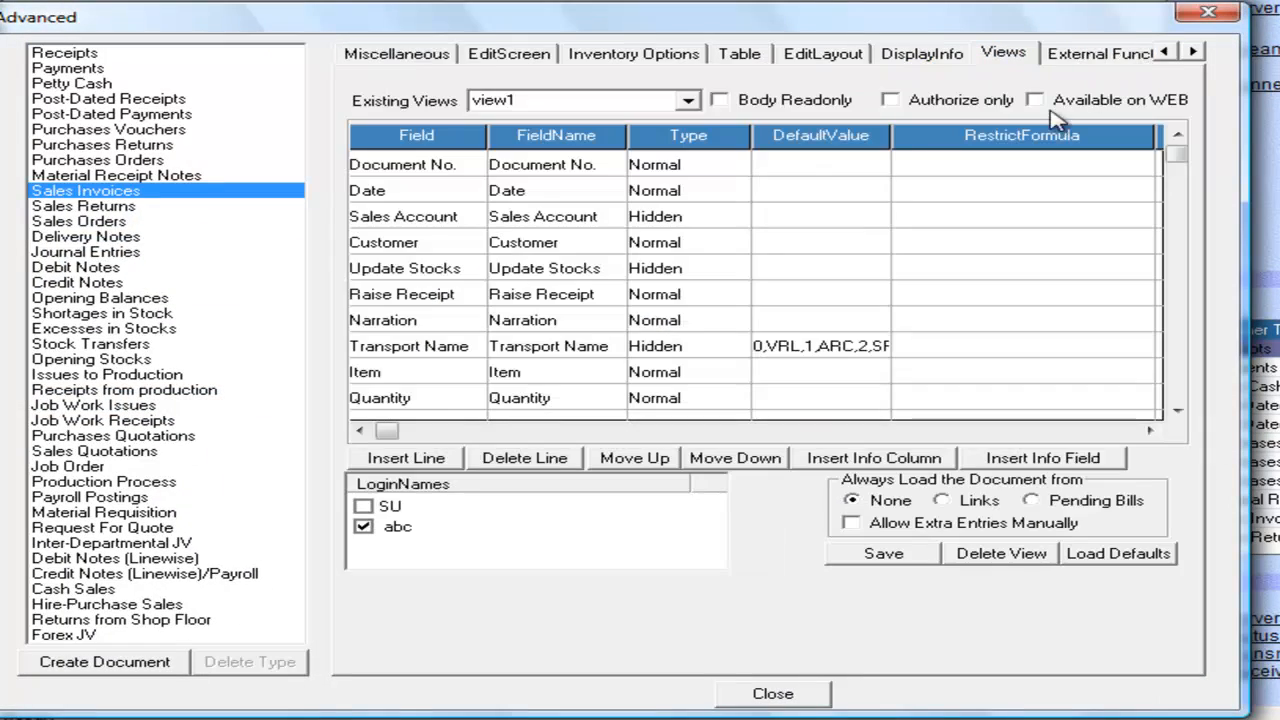
Step: Give the Quantity field a default value of 1 in view1
{"action": "left_click", "coordinate": [790, 216]}
{"action": "left_click", "coordinate": [868, 400]}
{"action": "type", "text": "1"}
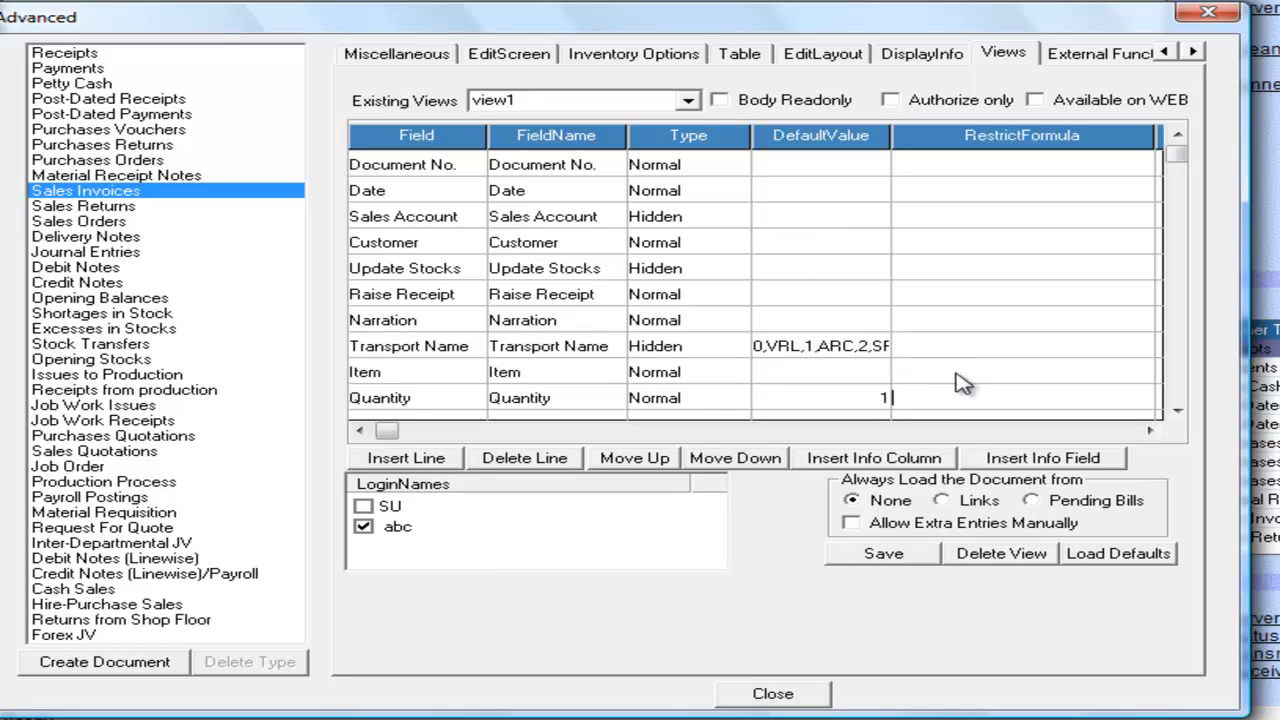
{"action": "left_click", "coordinate": [797, 242]}
{"action": "left_click", "coordinate": [838, 214]}
Step: Scroll to Discount's restrict formula column and enter aa>10
{"action": "left_click", "coordinate": [1177, 410]}
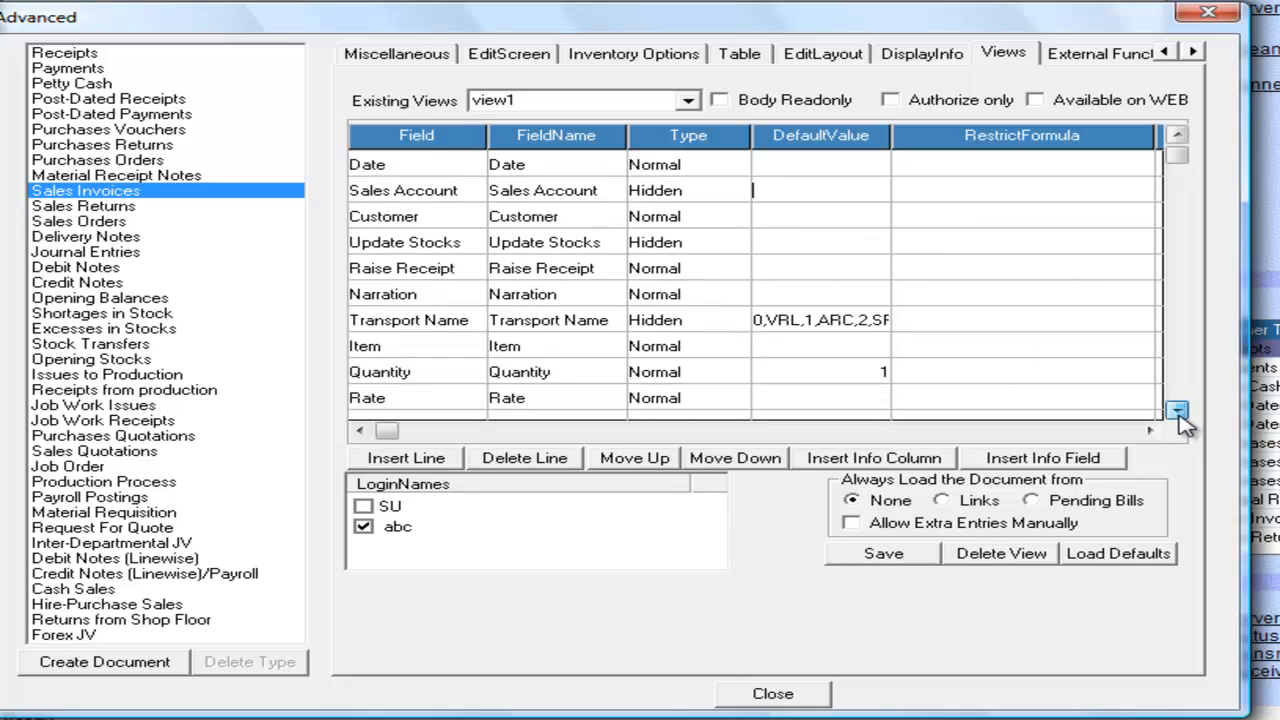
{"action": "left_click", "coordinate": [1178, 138]}
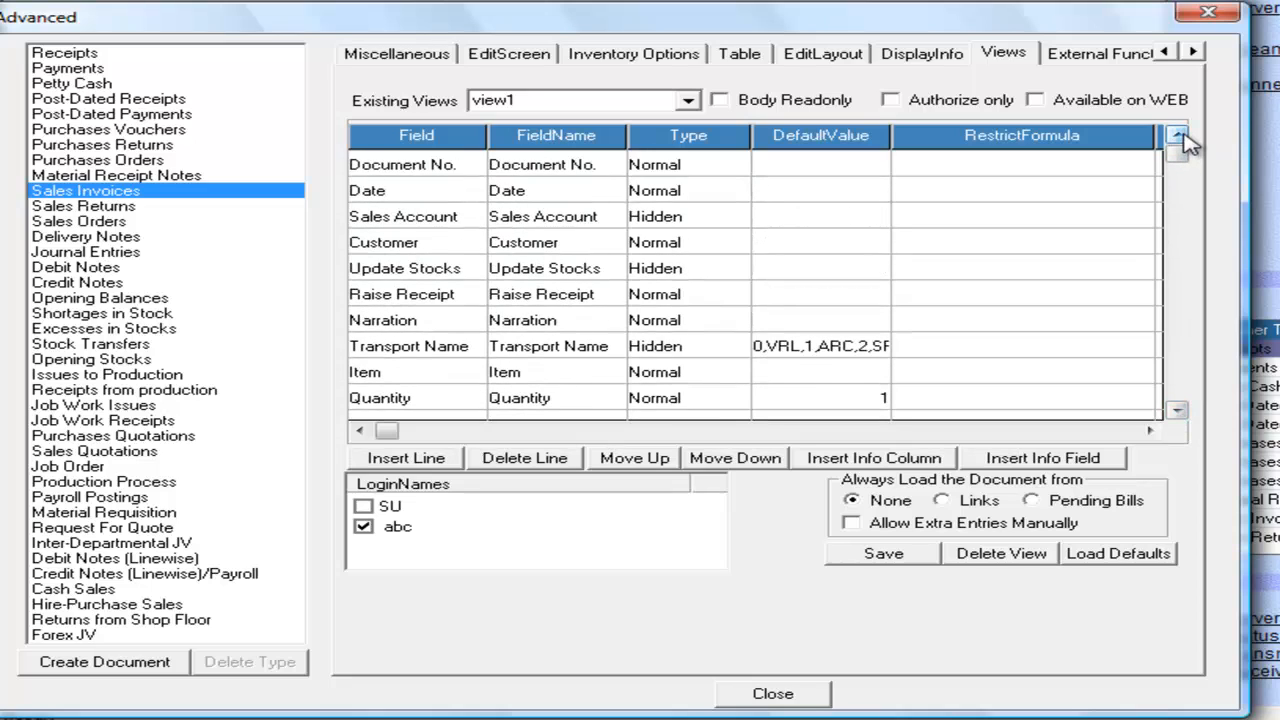
{"action": "left_click", "coordinate": [1177, 410]}
{"action": "left_click", "coordinate": [1177, 410]}
{"action": "left_click", "coordinate": [1177, 410]}
{"action": "left_click", "coordinate": [1177, 410]}
{"action": "left_click", "coordinate": [1177, 410]}
{"action": "left_click", "coordinate": [1177, 410]}
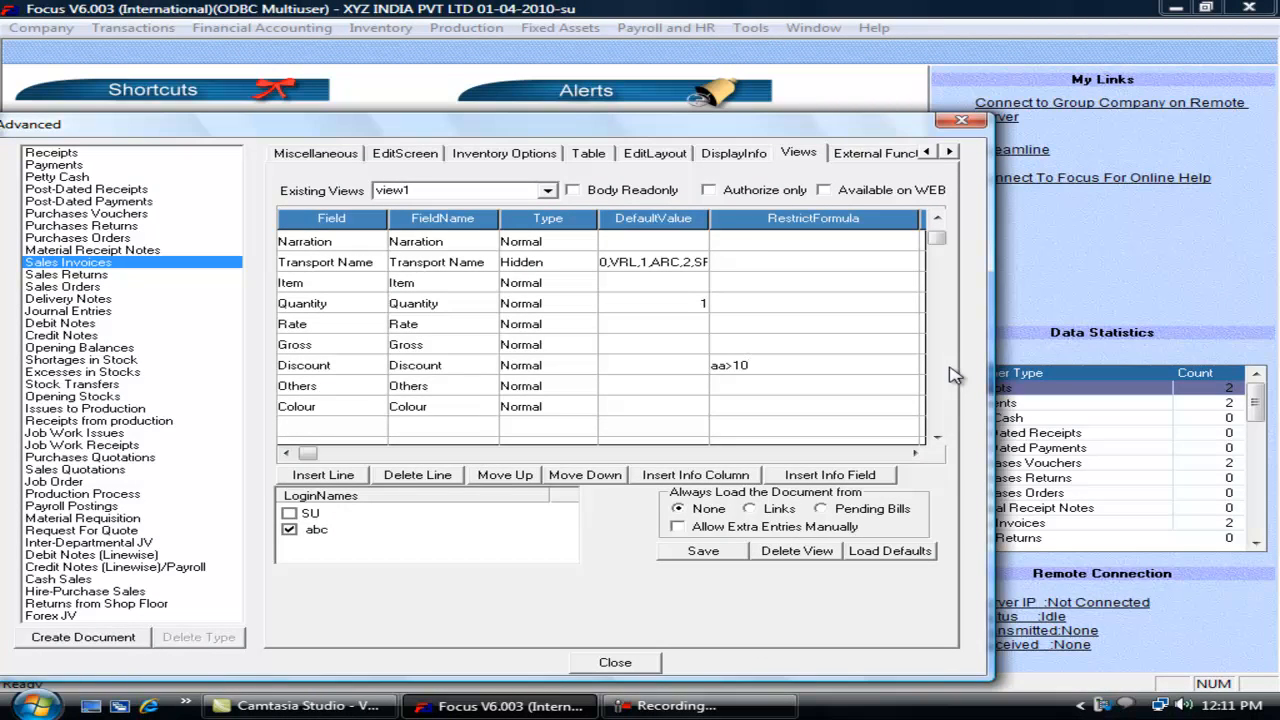
Step: Enter Discount's restrict message 'Discount must be less than 10%'
{"action": "left_click_drag", "start_coordinate": [756, 364], "coordinate": [698, 366]}
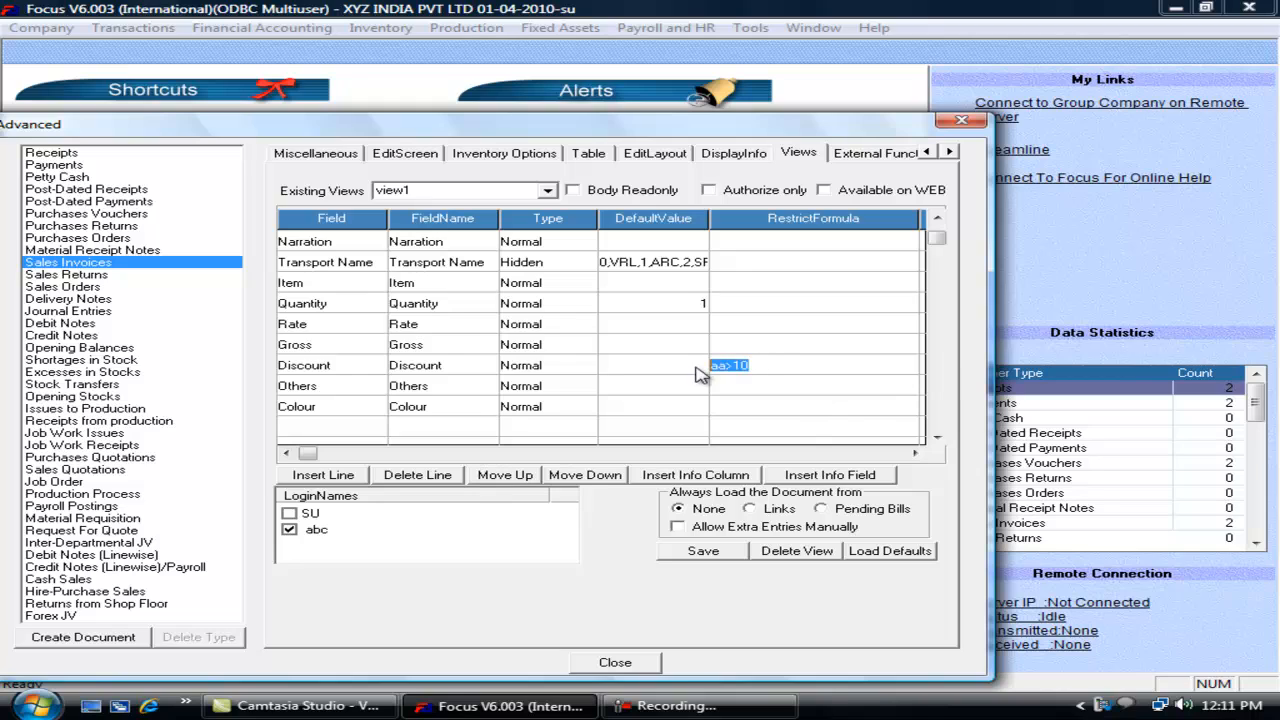
{"action": "left_click", "coordinate": [760, 364]}
{"action": "left_click_drag", "start_coordinate": [760, 364], "coordinate": [708, 366]}
{"action": "key", "text": "Tab"}
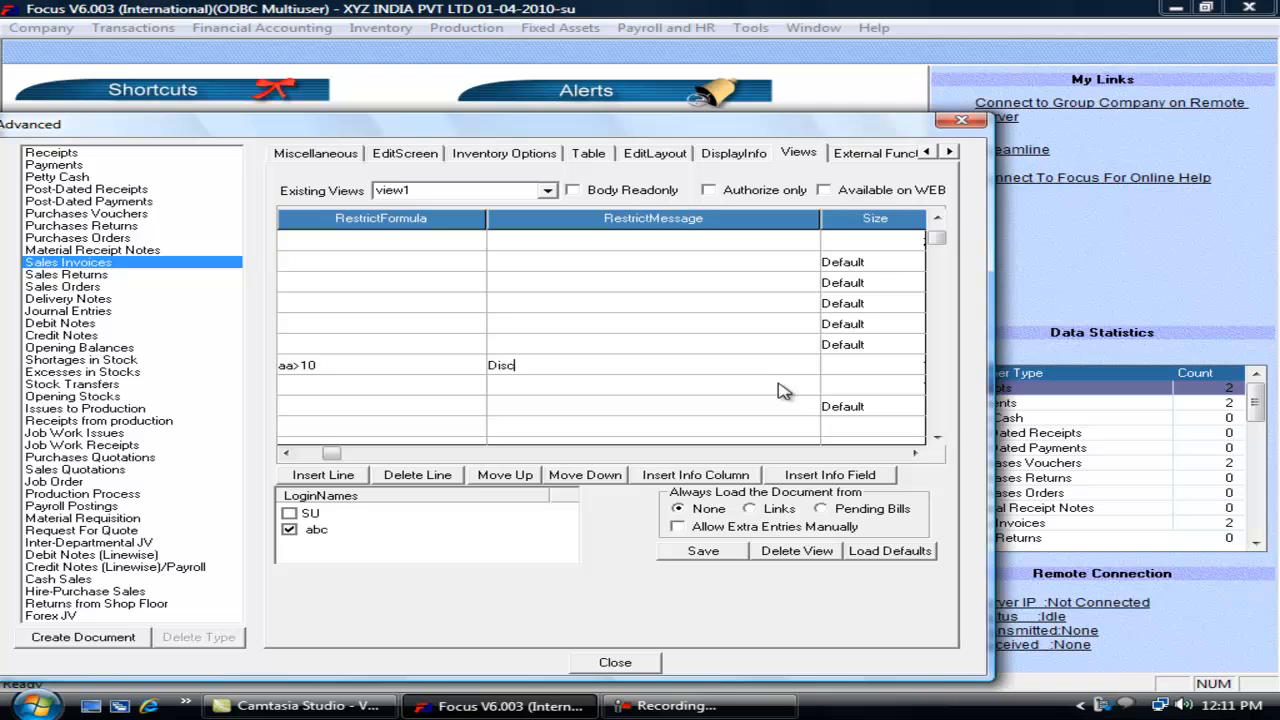
{"action": "type", "text": "must be less than 10%"}
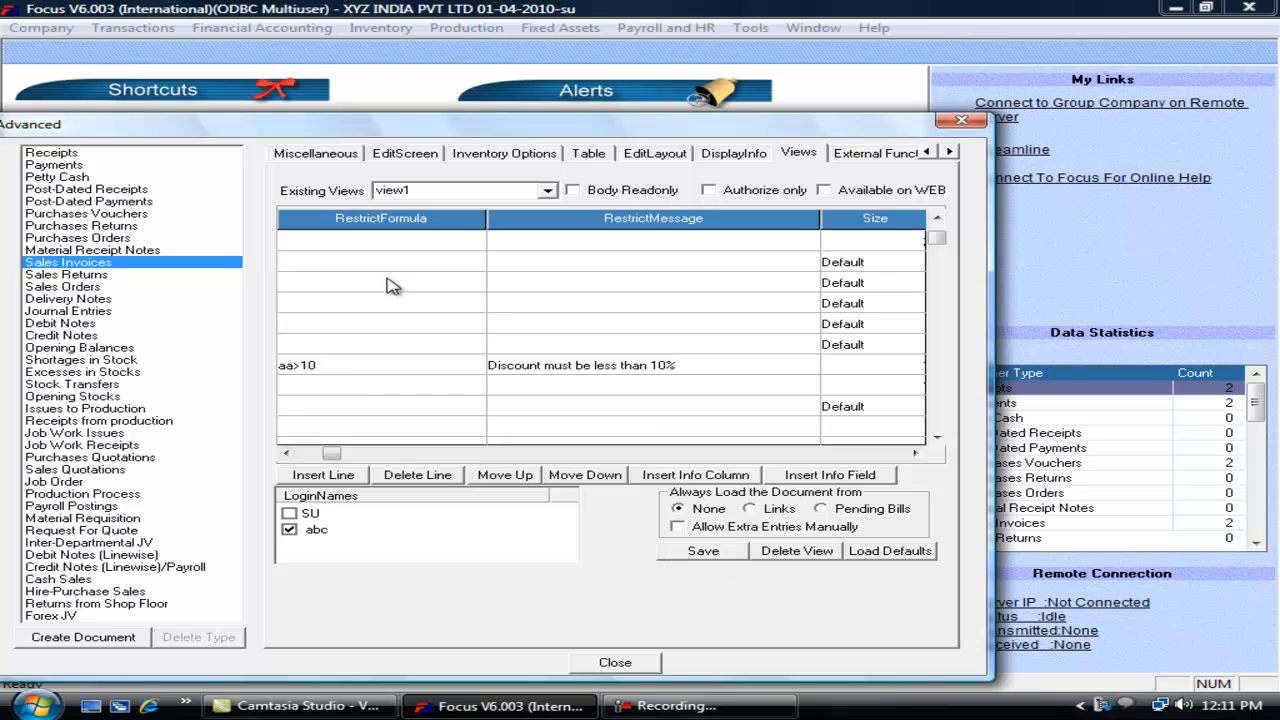
Step: Enable view1 for the SU login as well and save it
{"action": "left_click", "coordinate": [289, 513]}
{"action": "left_click", "coordinate": [700, 551]}
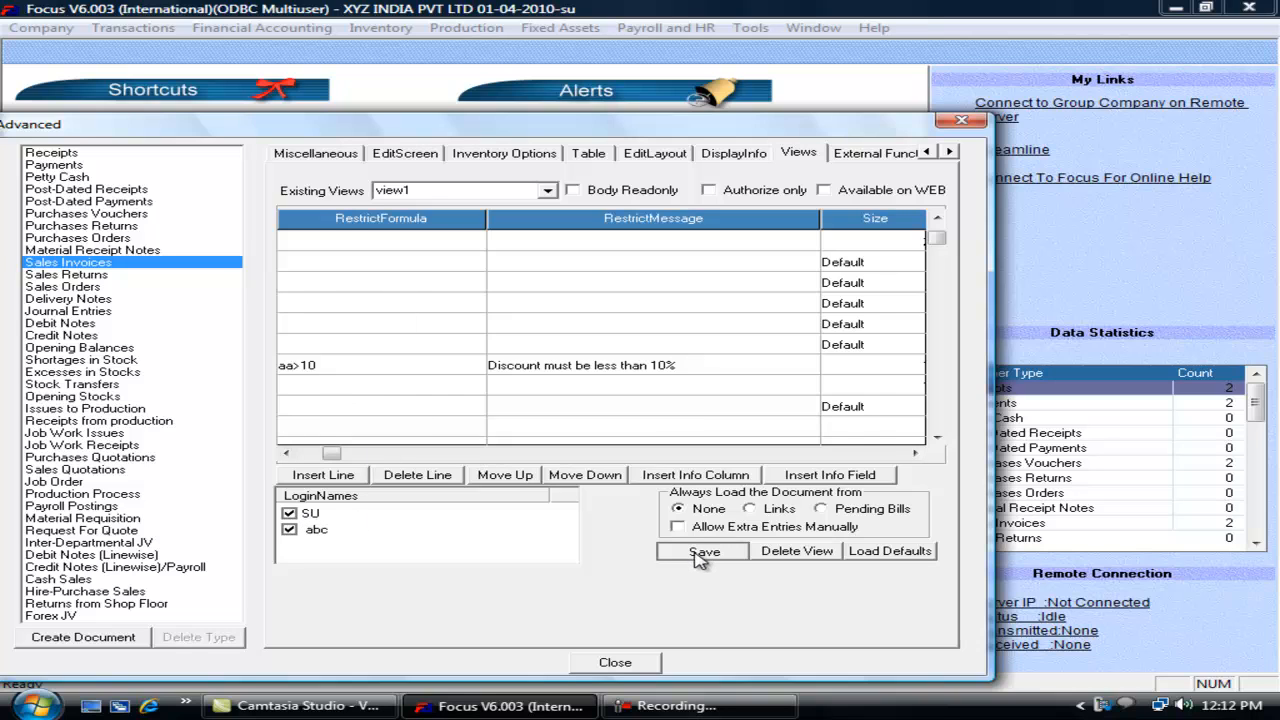
{"action": "left_click", "coordinate": [614, 662]}
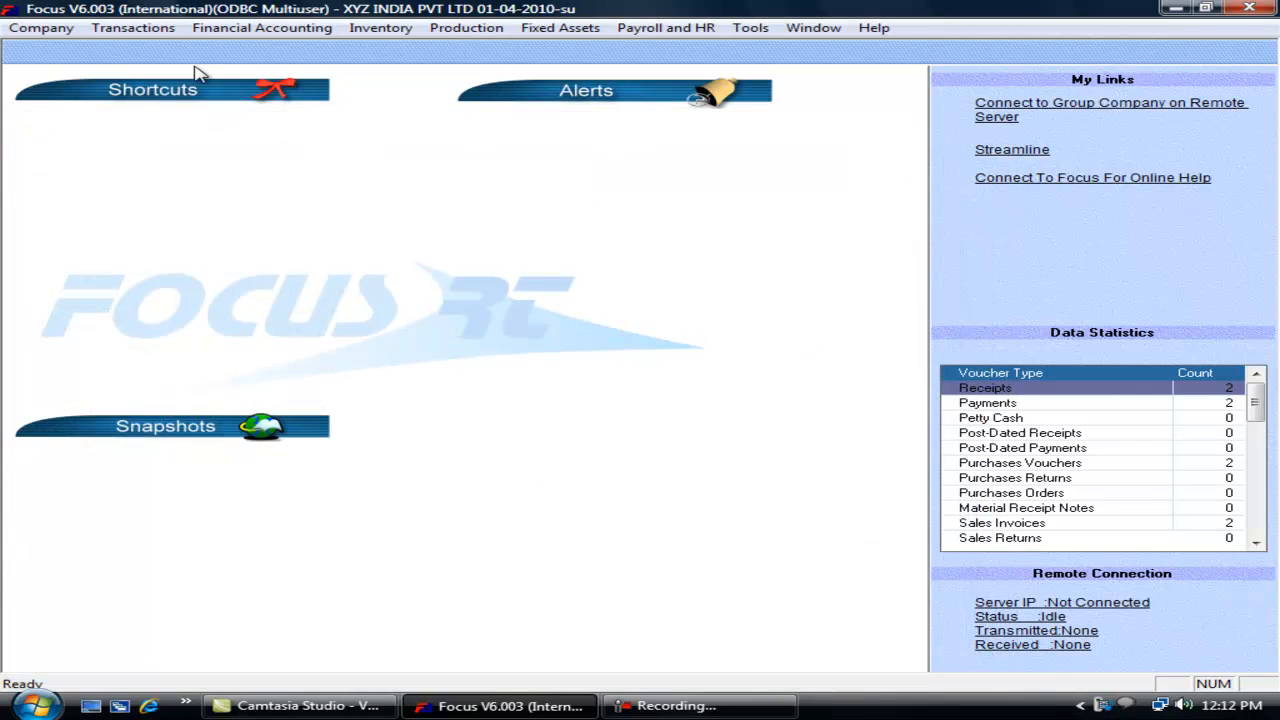
{"action": "left_click", "coordinate": [155, 28]}
{"action": "mouse_move", "coordinate": [193, 103]}
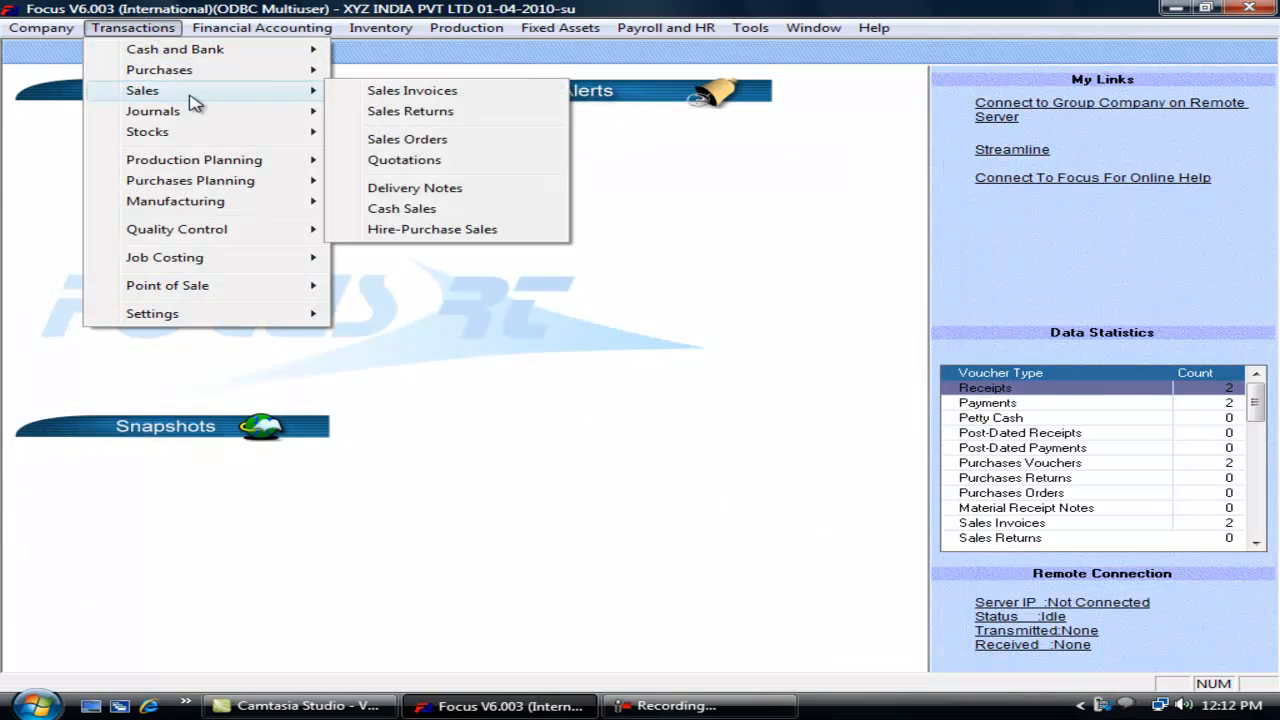
{"action": "left_click", "coordinate": [364, 96]}
{"action": "left_click", "coordinate": [502, 261]}
{"action": "left_click", "coordinate": [520, 248]}
{"action": "left_click", "coordinate": [775, 250]}
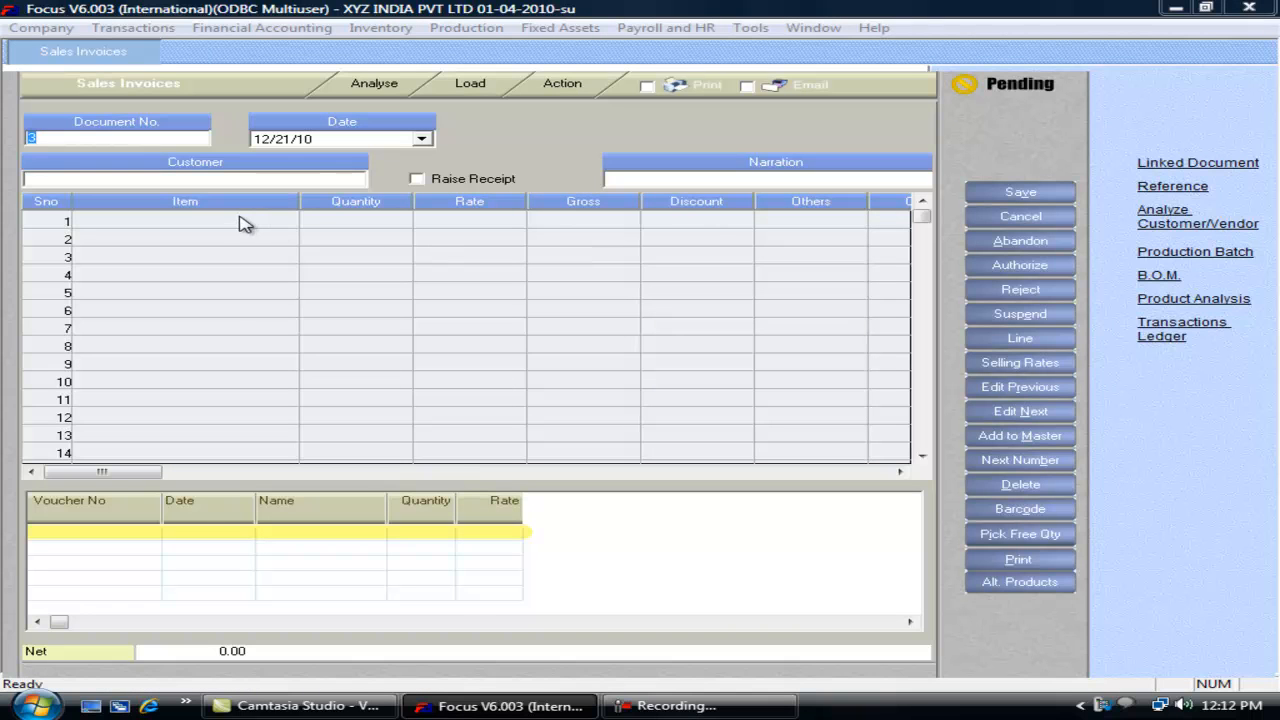
{"action": "left_click", "coordinate": [244, 178]}
{"action": "key", "text": "alt+r"}
{"action": "left_click", "coordinate": [704, 221]}
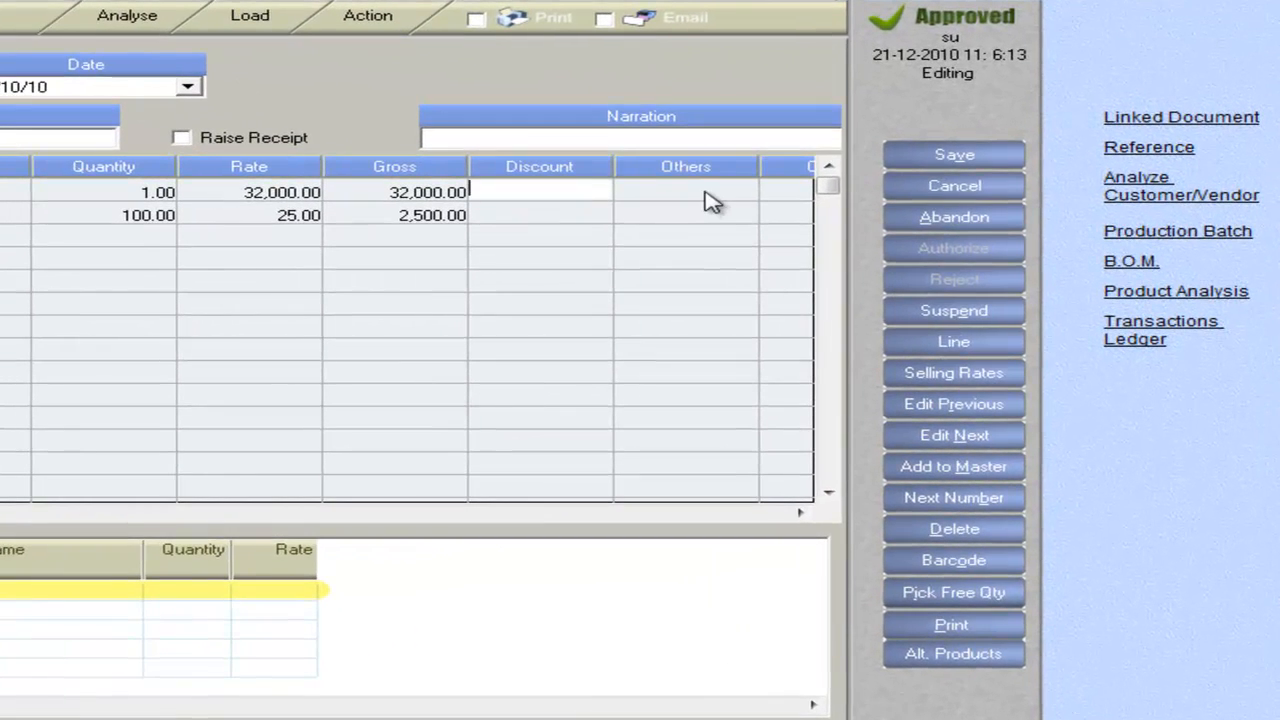
{"action": "type", "text": "16"}
{"action": "key", "text": "Tab"}
{"action": "key", "text": "Tab"}
{"action": "key", "text": "Tab"}
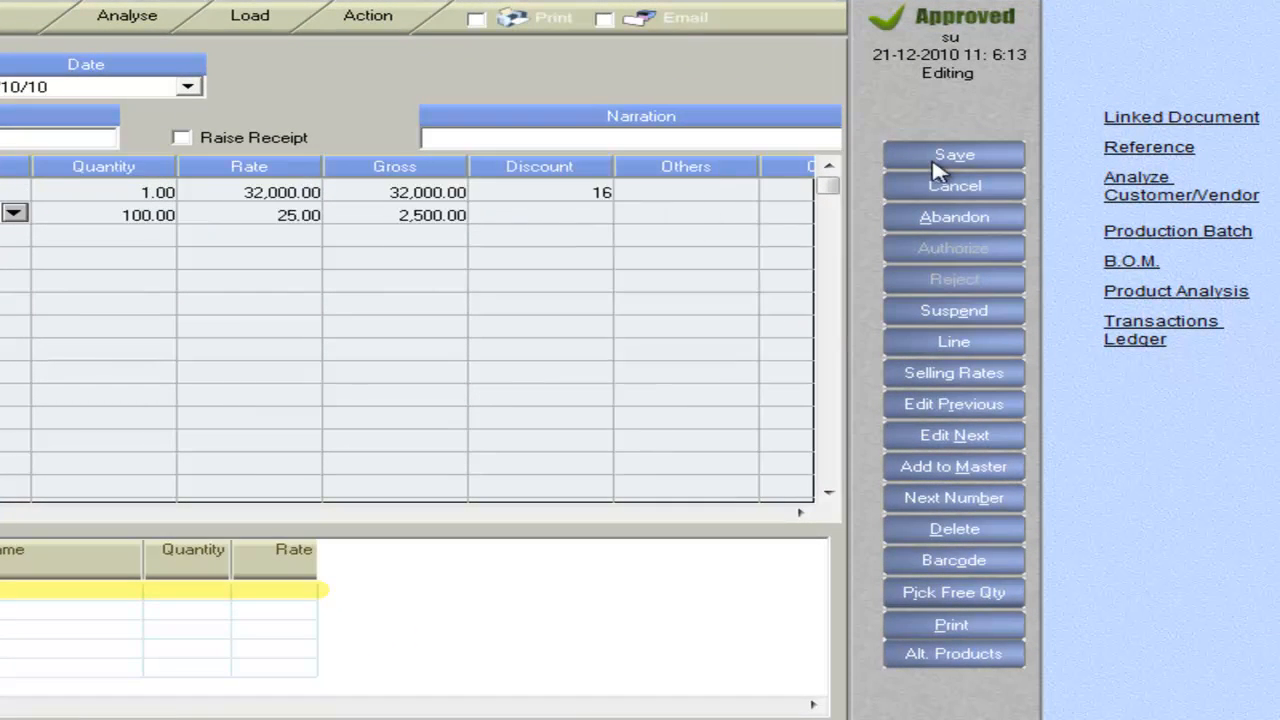
{"action": "left_click", "coordinate": [950, 158]}
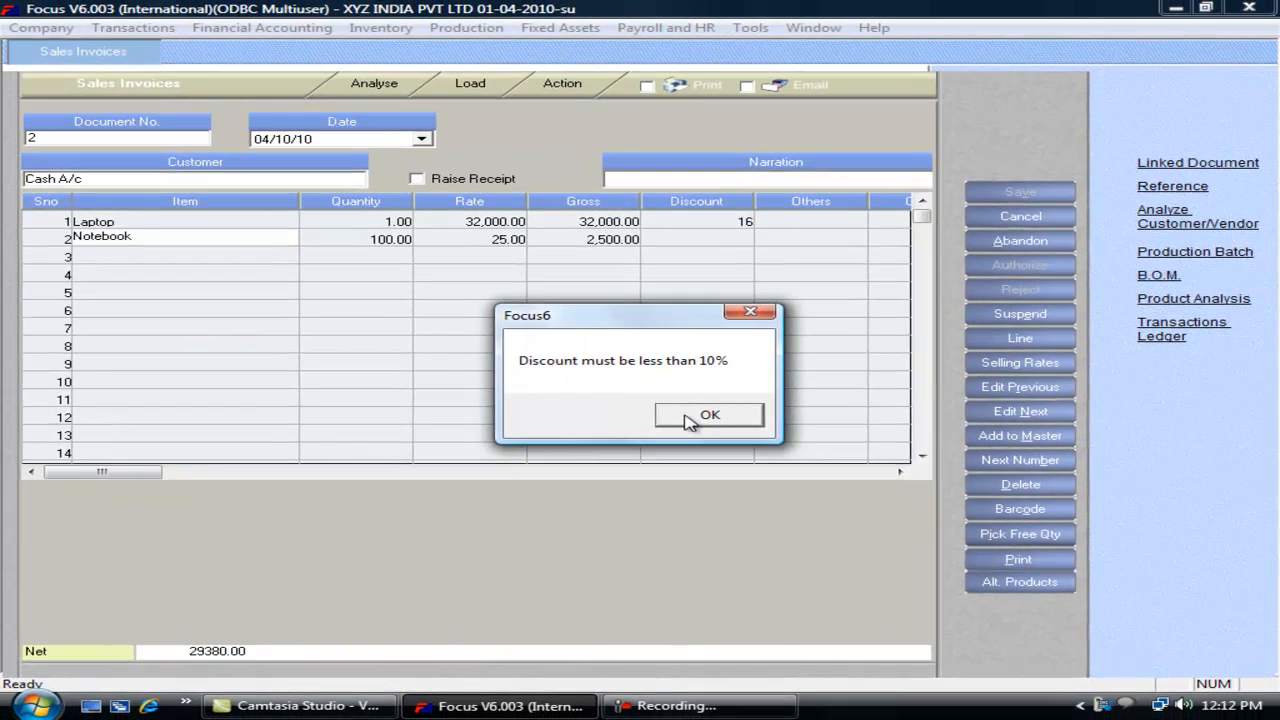
{"action": "left_click", "coordinate": [528, 440]}
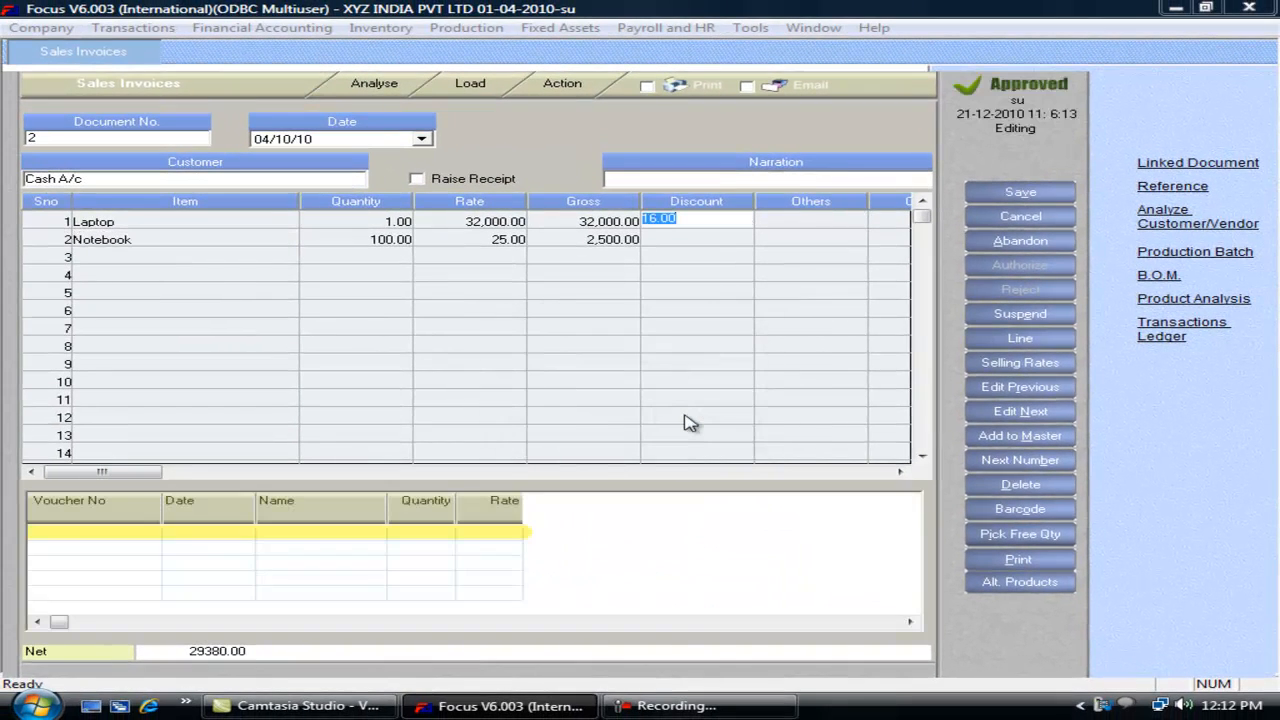
{"action": "key", "text": "Escape"}
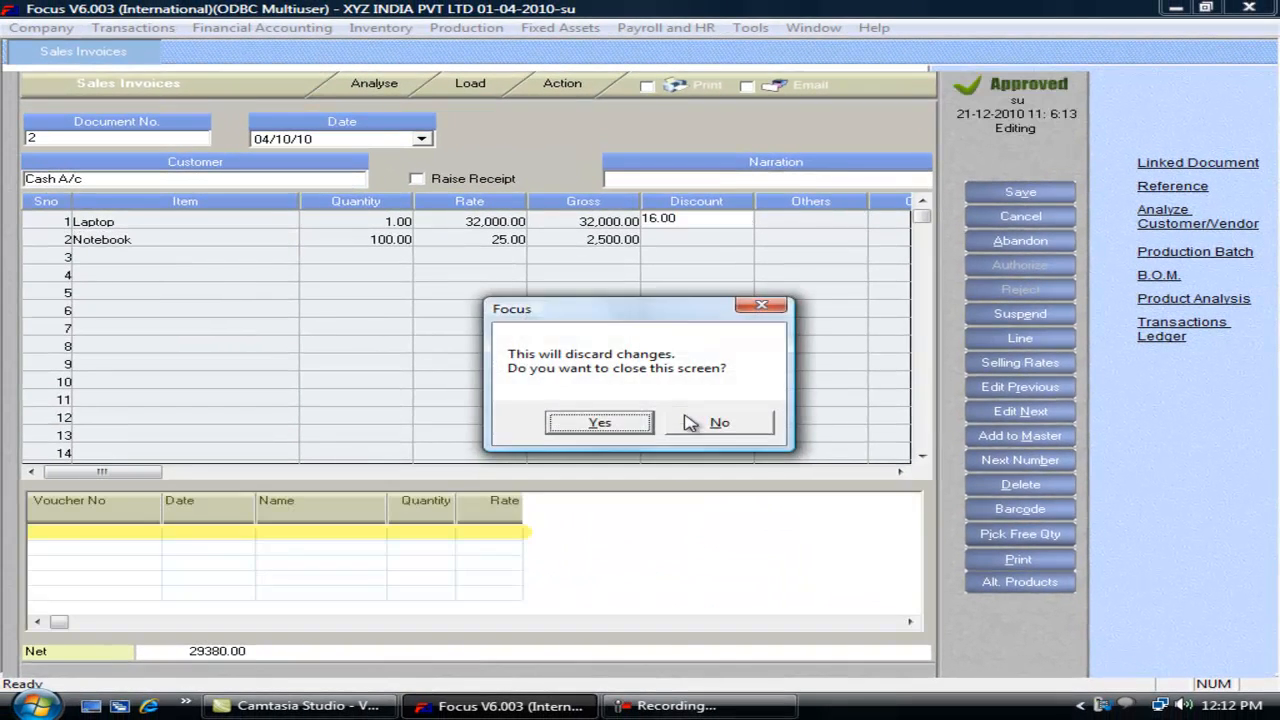
{"action": "key", "text": "Return"}
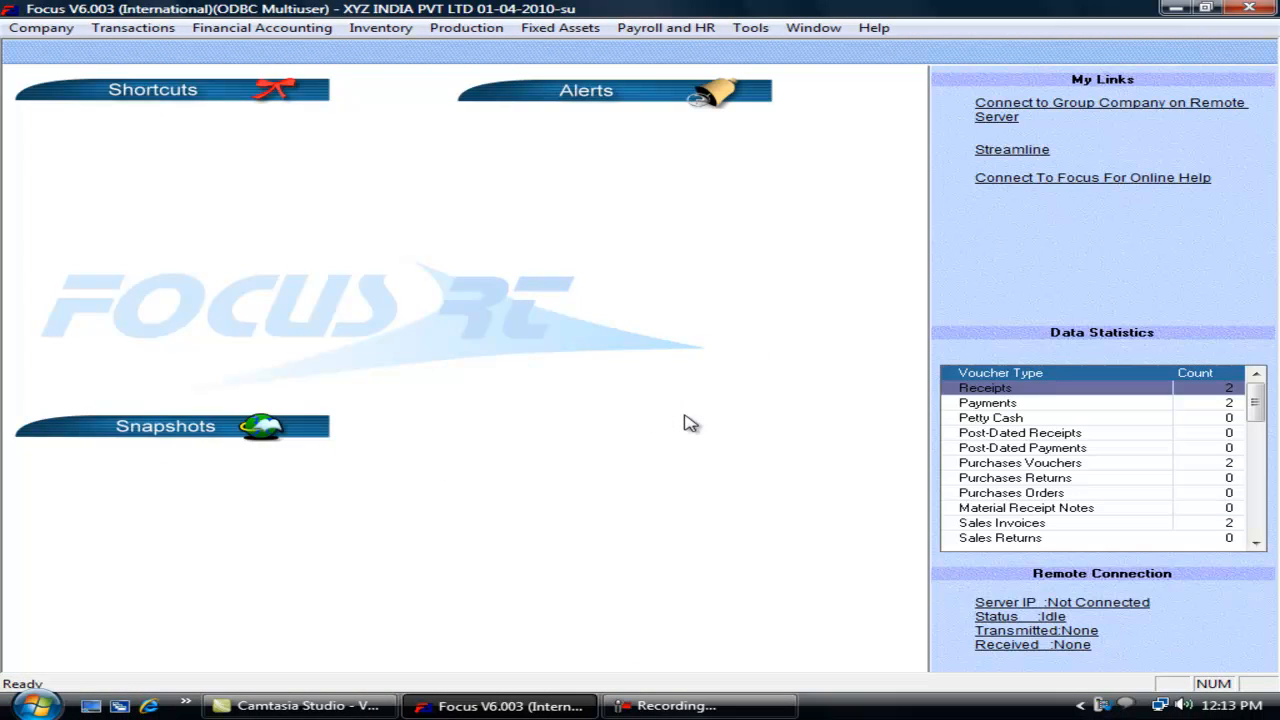
{"action": "key", "text": "alt+t"}
Step: Reopen the Sales Invoices Views settings in the Voucher Wizard
{"action": "key", "text": "e"}
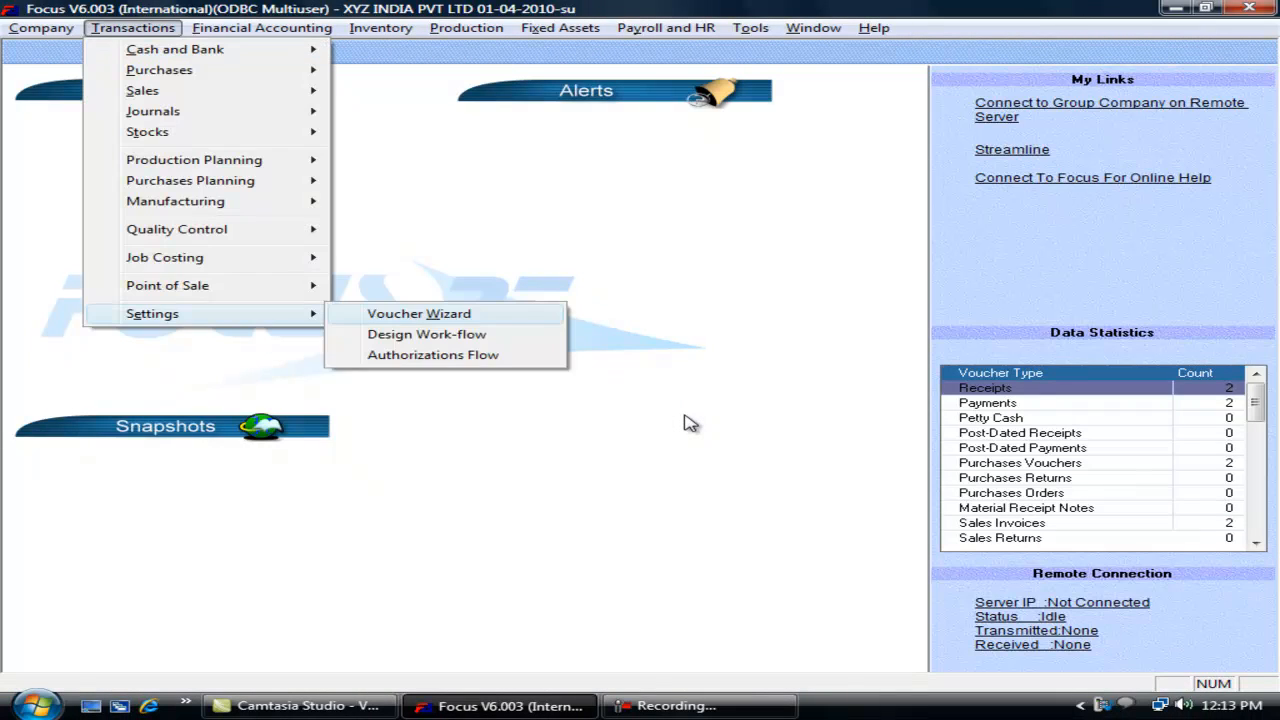
{"action": "key", "text": "Return"}
{"action": "key", "text": "s"}
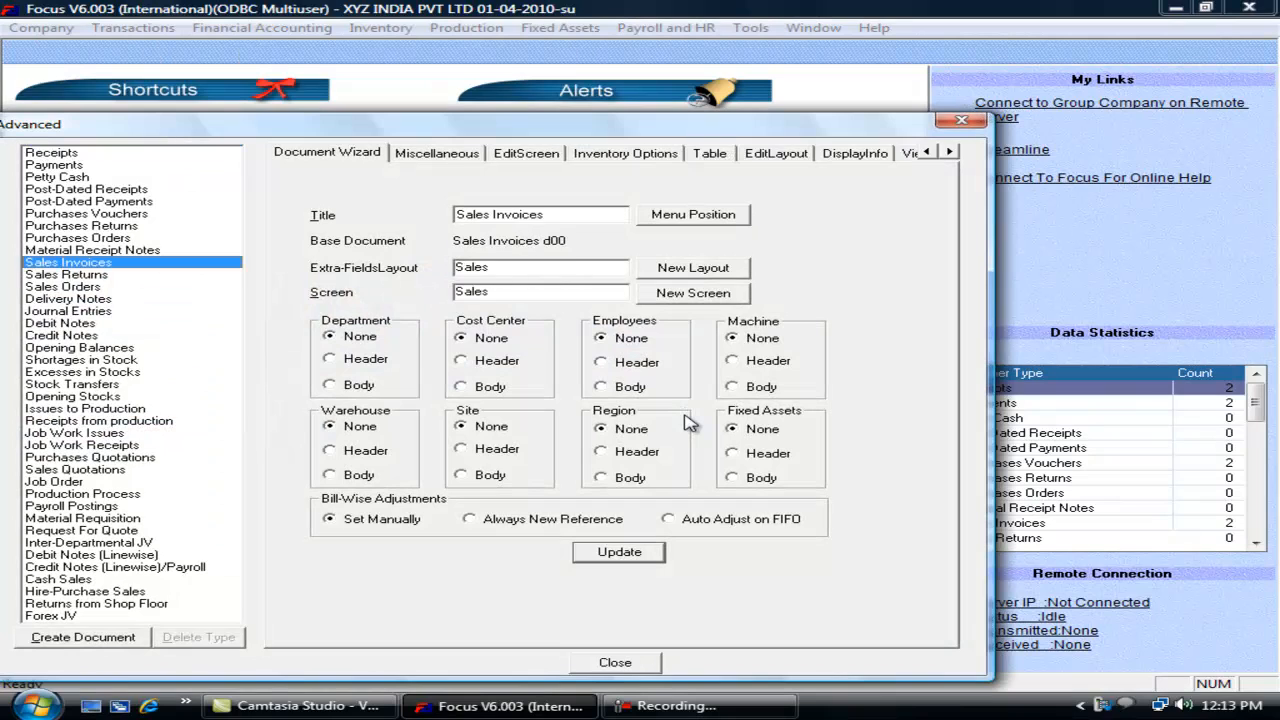
{"action": "left_click", "coordinate": [951, 152]}
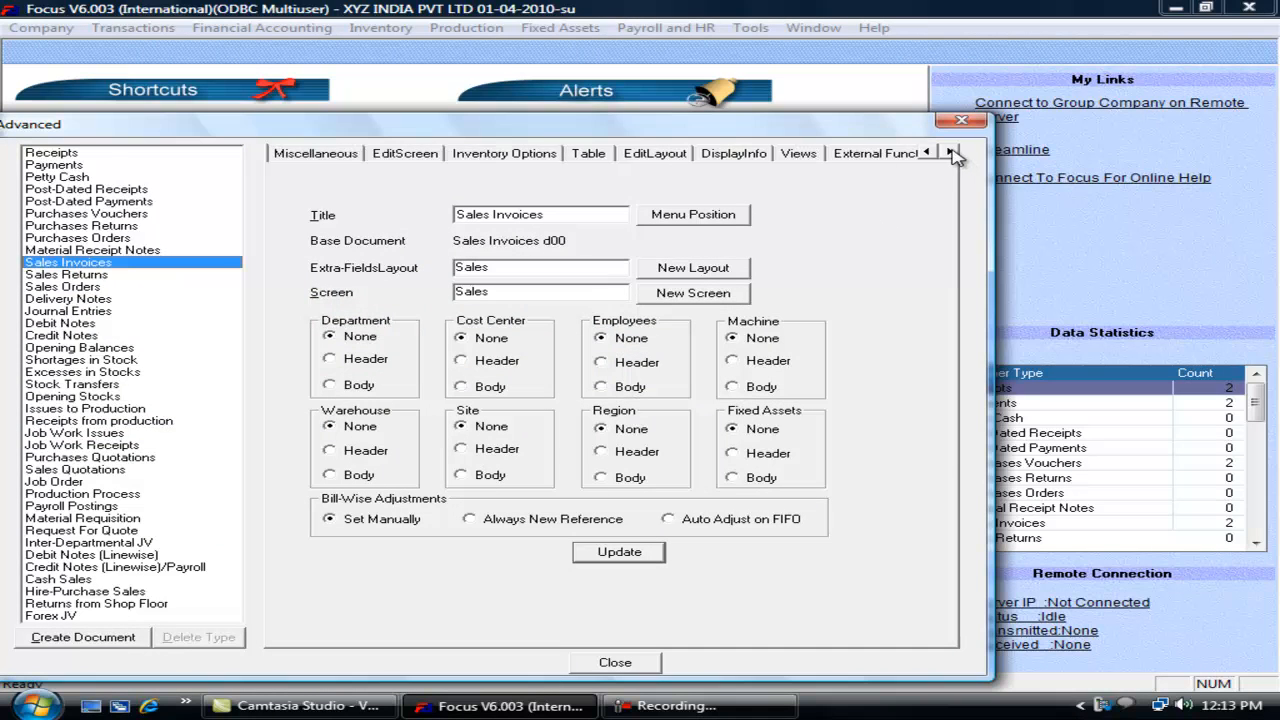
{"action": "left_click", "coordinate": [803, 163]}
{"action": "left_click", "coordinate": [937, 437]}
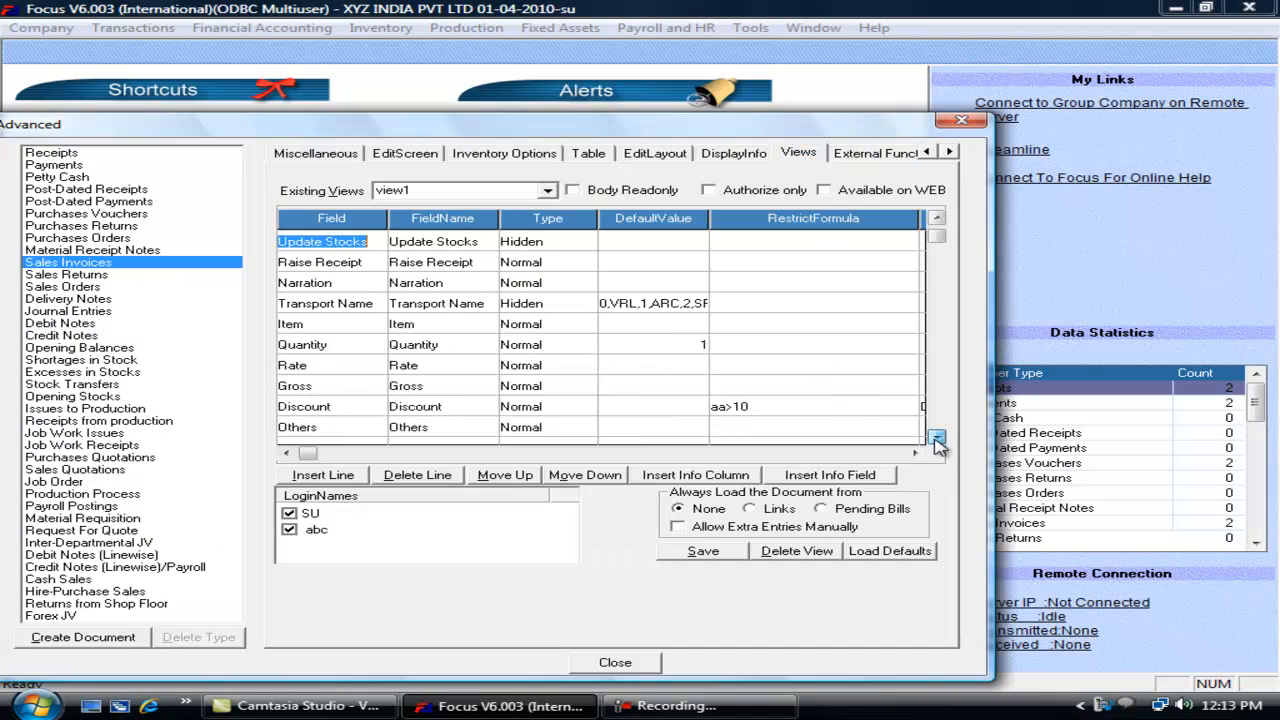
Step: Set the Discount field size to 1 in view1
{"action": "left_click", "coordinate": [783, 389]}
{"action": "key", "text": "Tab"}
{"action": "key", "text": "Tab"}
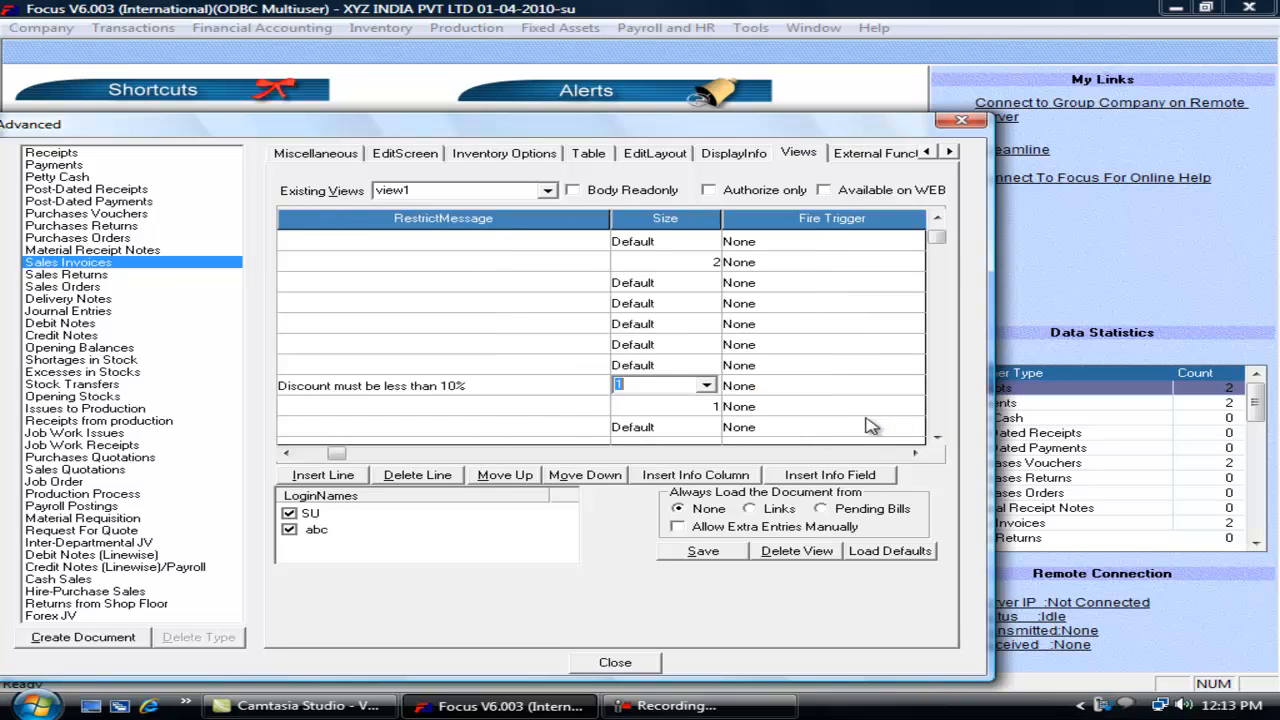
{"action": "left_click", "coordinate": [706, 386]}
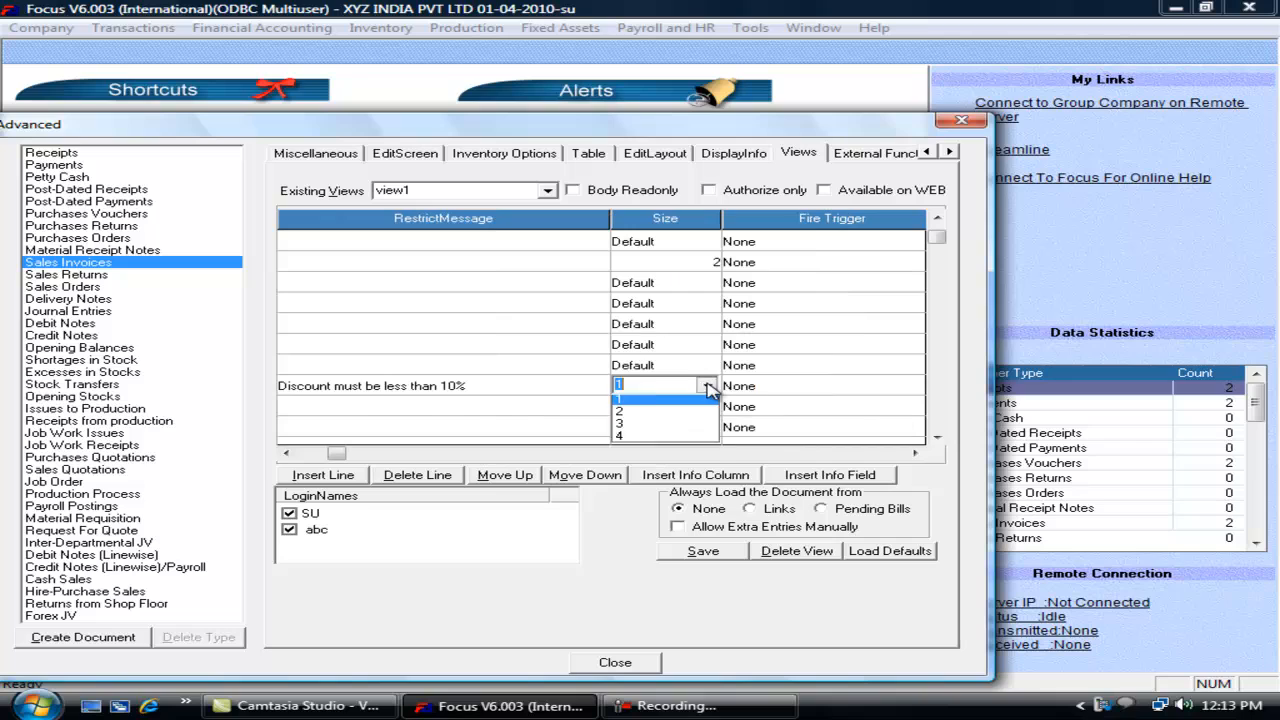
{"action": "left_click", "coordinate": [293, 456]}
{"action": "left_click", "coordinate": [290, 455]}
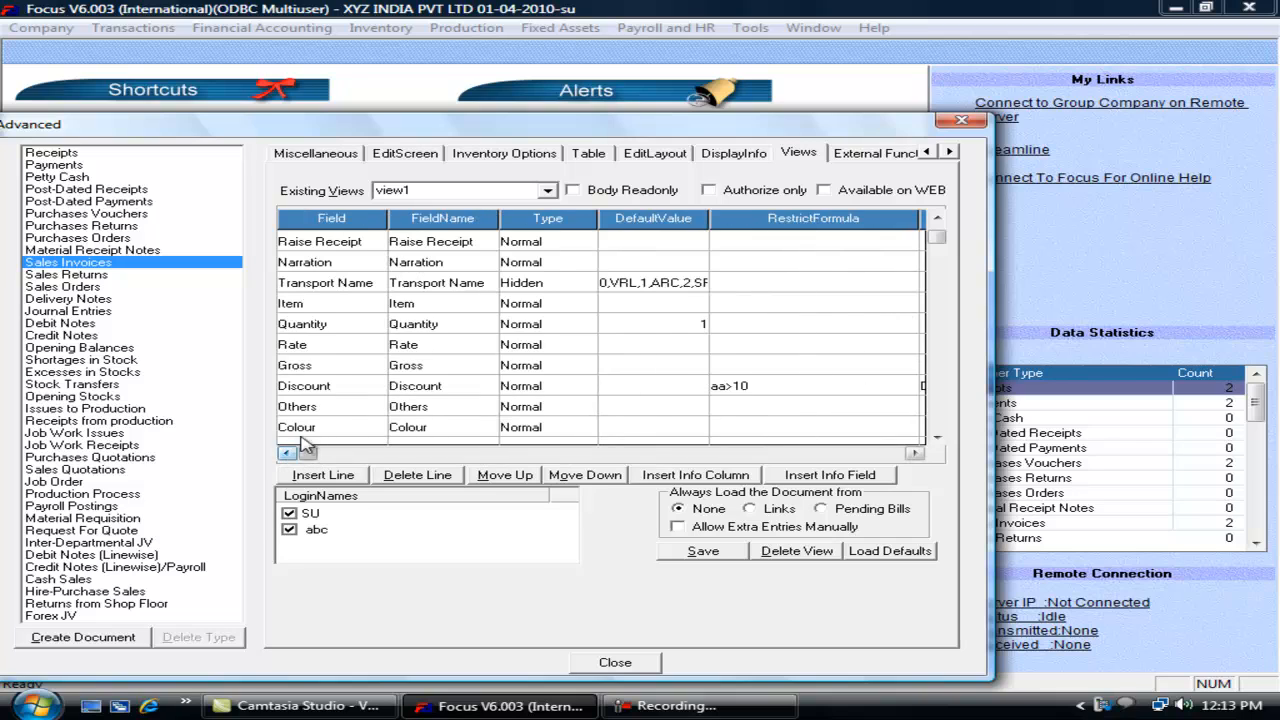
Step: Set the Quantity field size to 4 and save view1
{"action": "left_click", "coordinate": [415, 323]}
{"action": "key", "text": "Tab"}
{"action": "key", "text": "Tab"}
{"action": "key", "text": "Tab"}
{"action": "key", "text": "Tab"}
{"action": "key", "text": "Tab"}
{"action": "left_click", "coordinate": [706, 323]}
{"action": "left_click", "coordinate": [660, 388]}
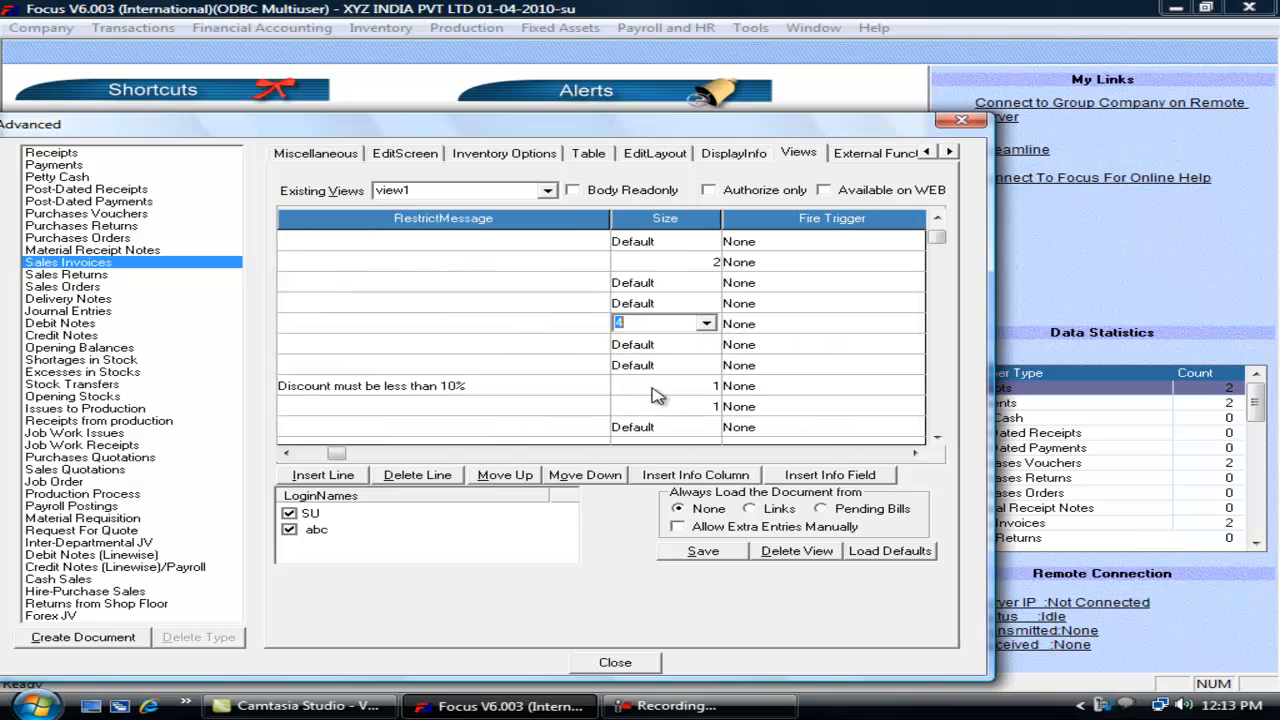
{"action": "left_click", "coordinate": [698, 551]}
{"action": "left_click", "coordinate": [615, 662]}
{"action": "left_click", "coordinate": [133, 27]}
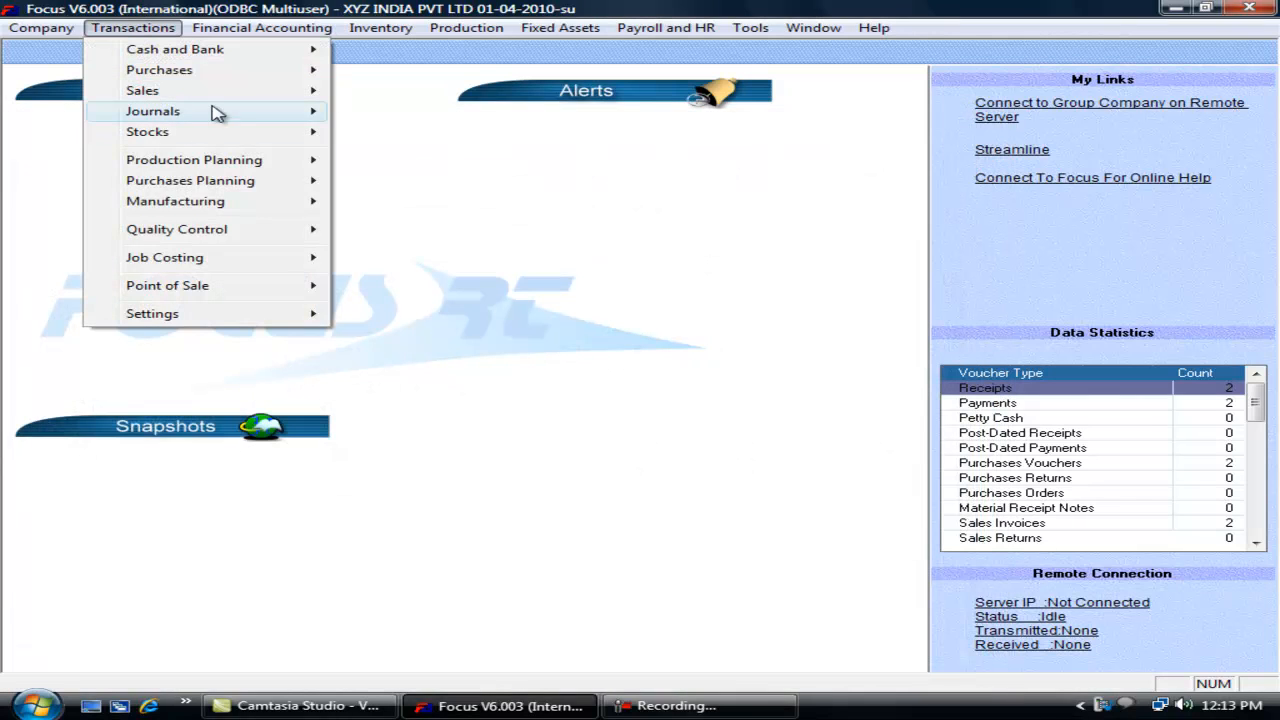
Step: Test a view1 sales invoice, confirming Quantity widens and defaults to 1.00, then close it
{"action": "mouse_move", "coordinate": [246, 92]}
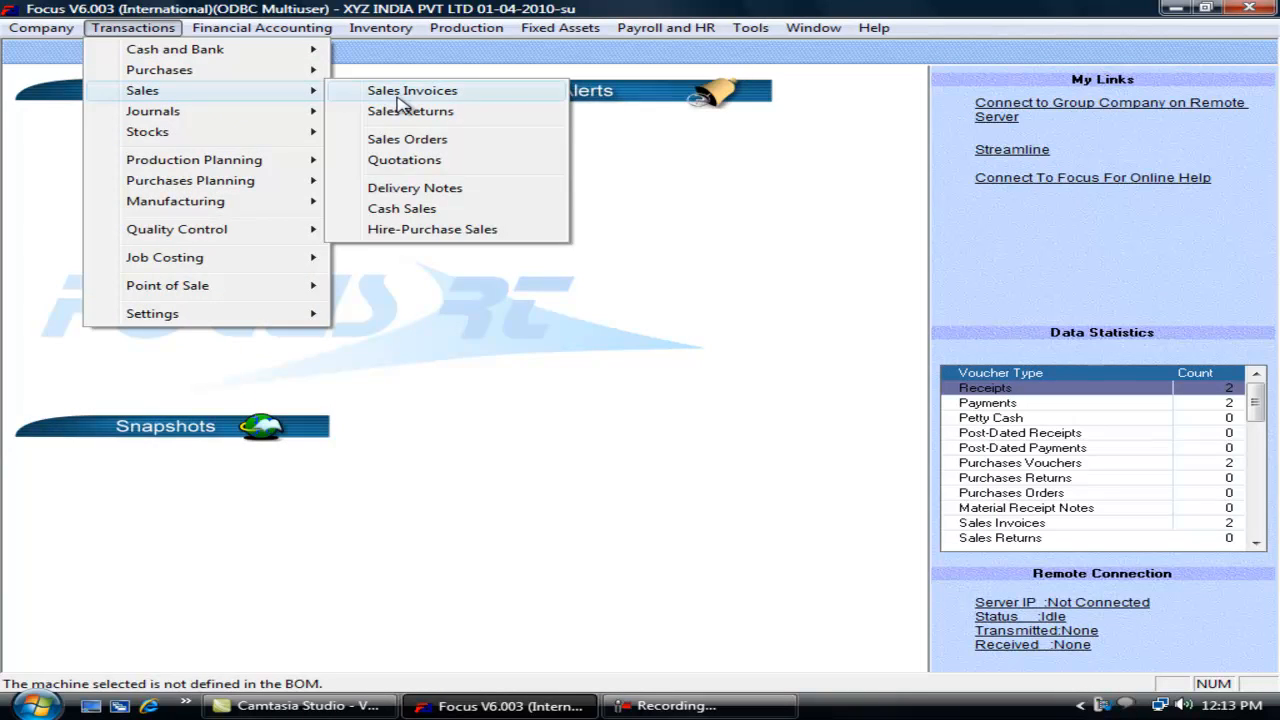
{"action": "left_click", "coordinate": [390, 92]}
{"action": "left_click", "coordinate": [774, 250]}
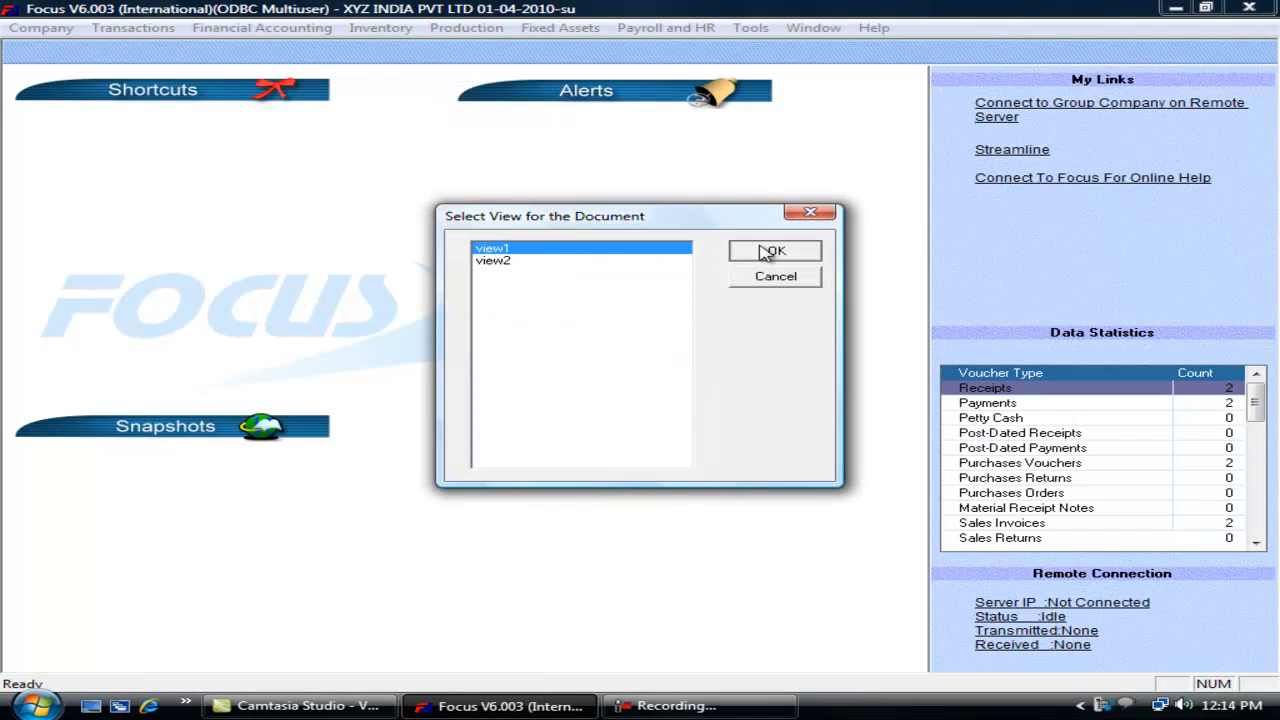
{"action": "left_click", "coordinate": [466, 222]}
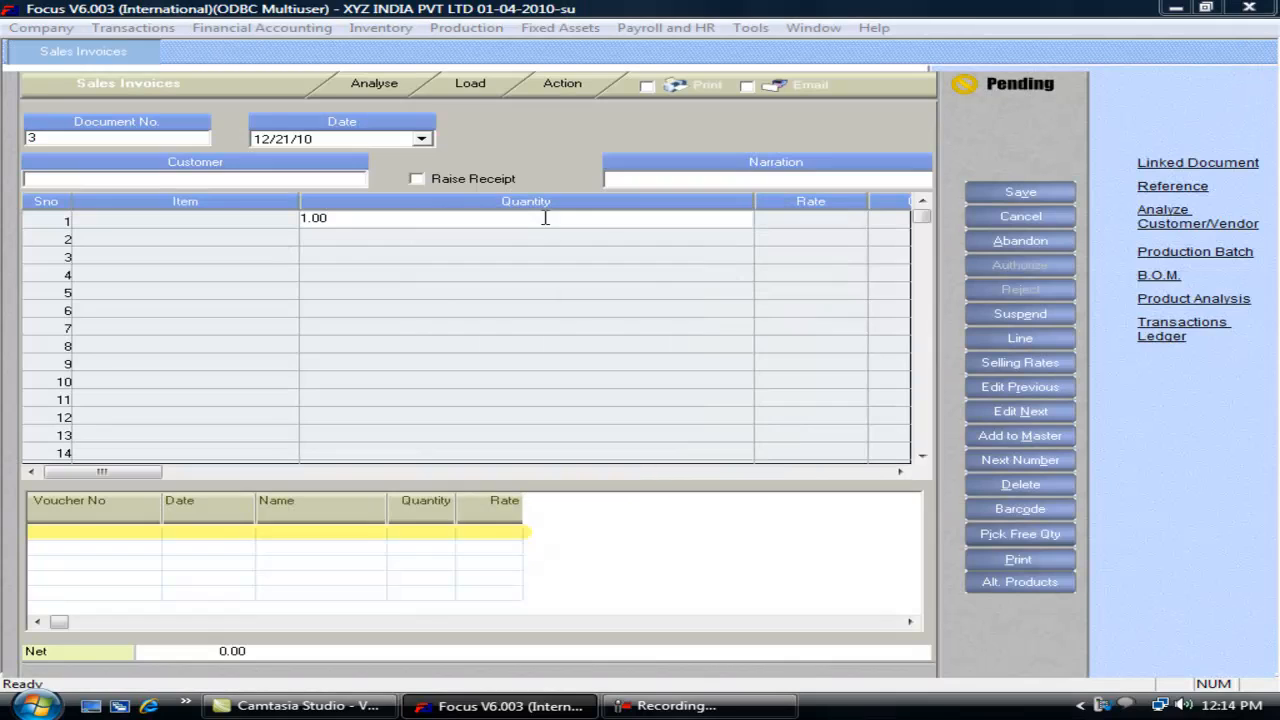
{"action": "key", "text": "Tab"}
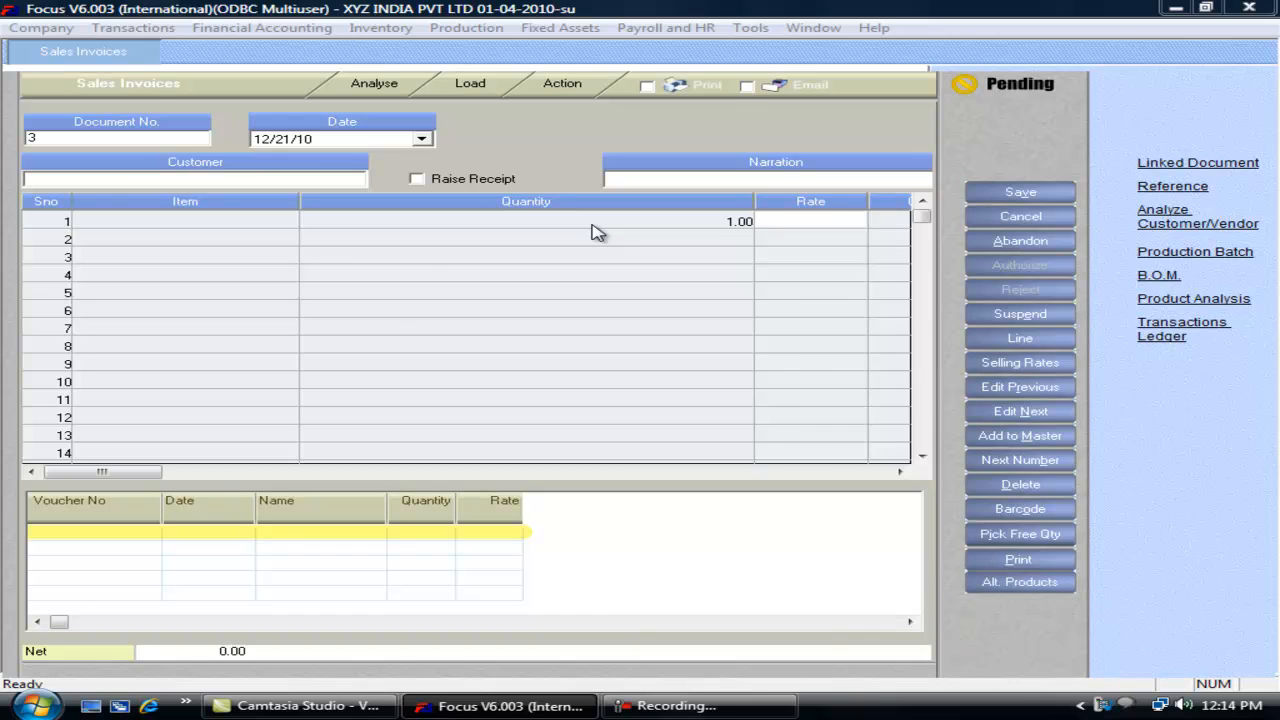
{"action": "key", "text": "Escape"}
{"action": "key", "text": "alt+t"}
Step: Move Customer above Sales Account in view1's field list
{"action": "key", "text": "e"}
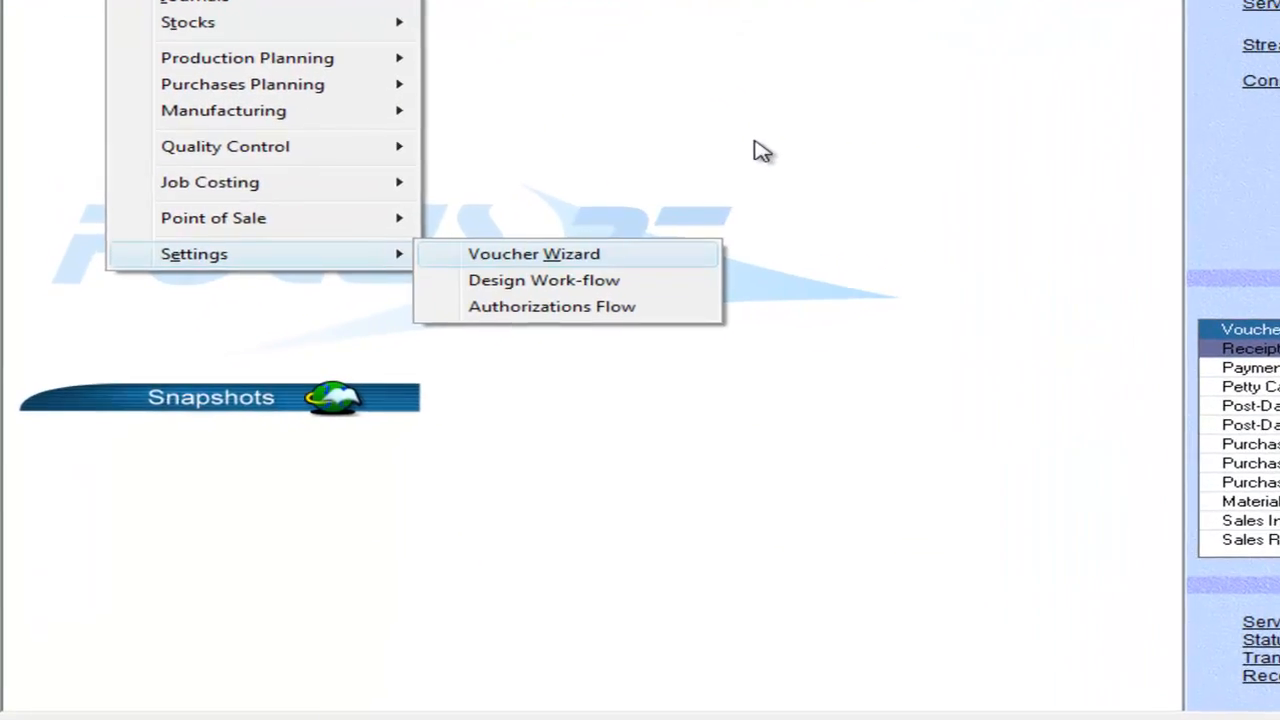
{"action": "key", "text": "Return"}
{"action": "key", "text": "s"}
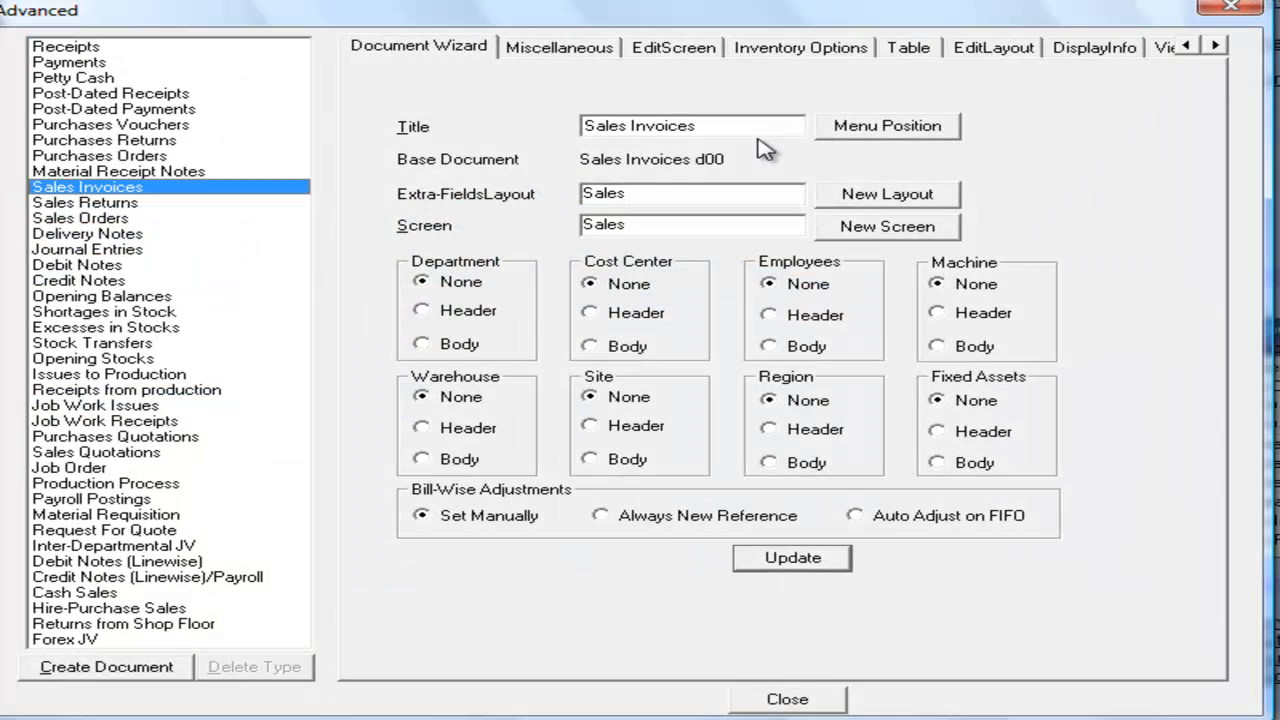
{"action": "left_click", "coordinate": [1162, 50]}
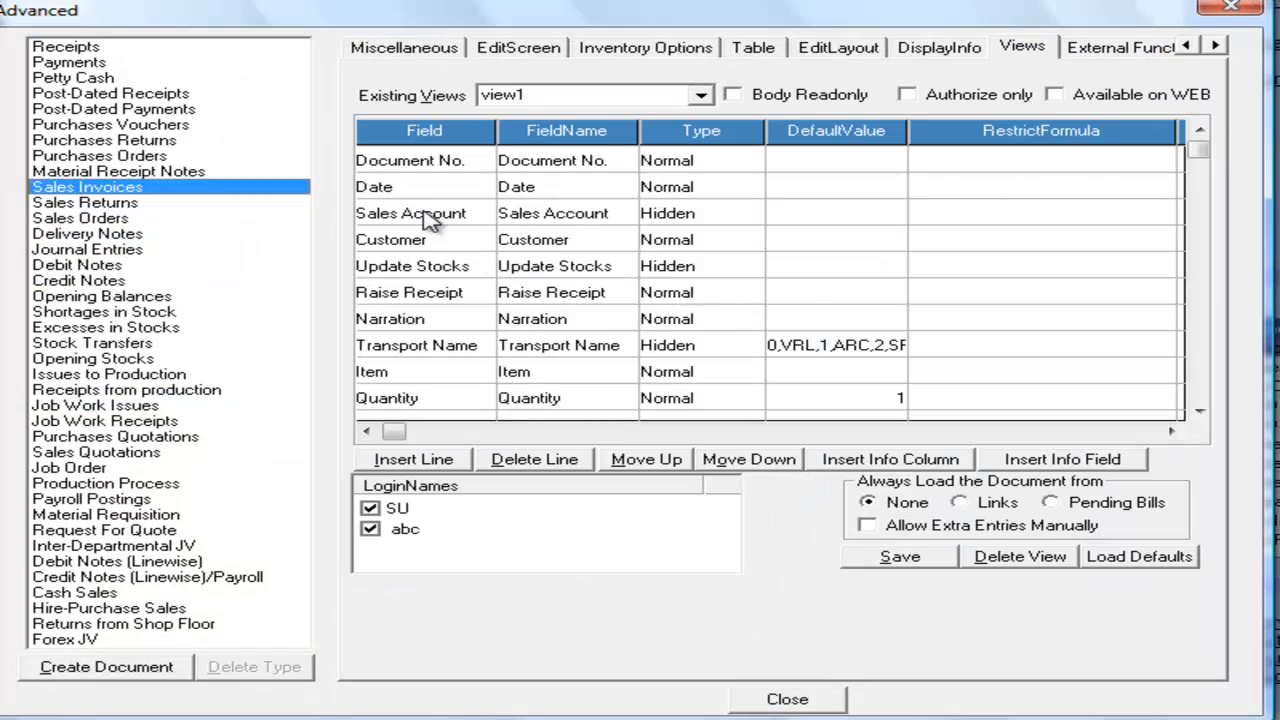
{"action": "left_click", "coordinate": [393, 240]}
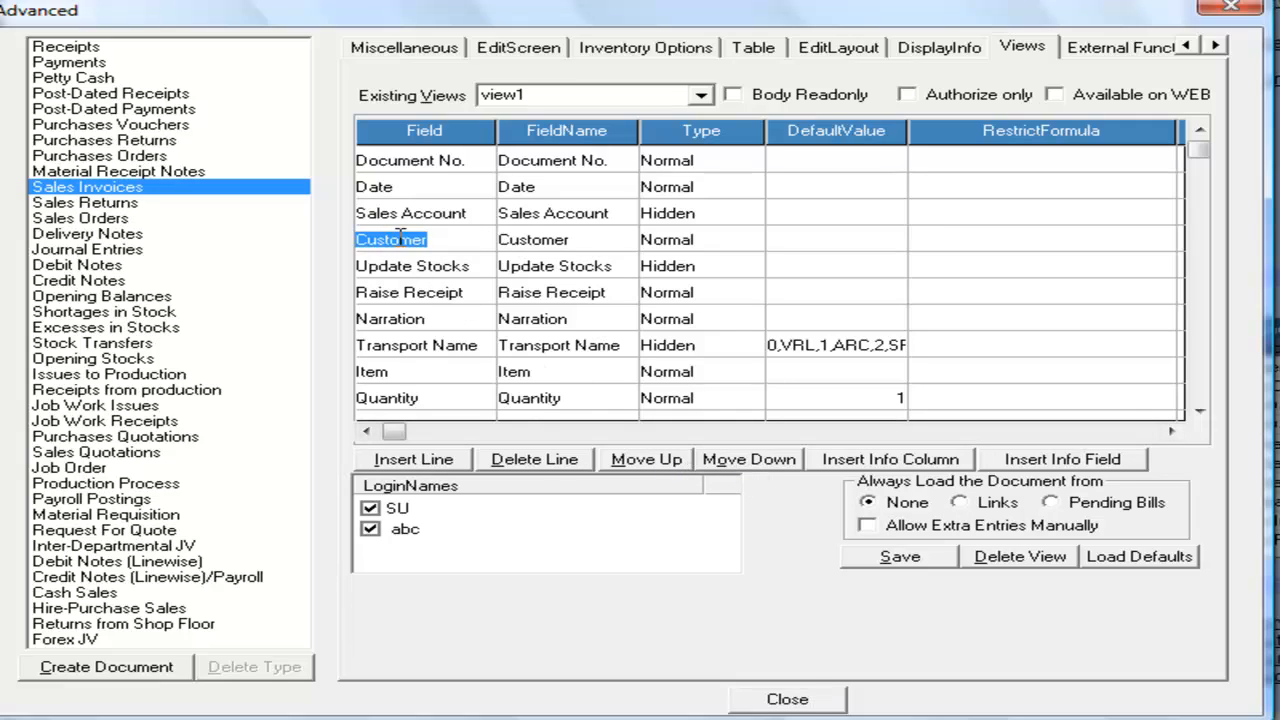
{"action": "left_click", "coordinate": [645, 462]}
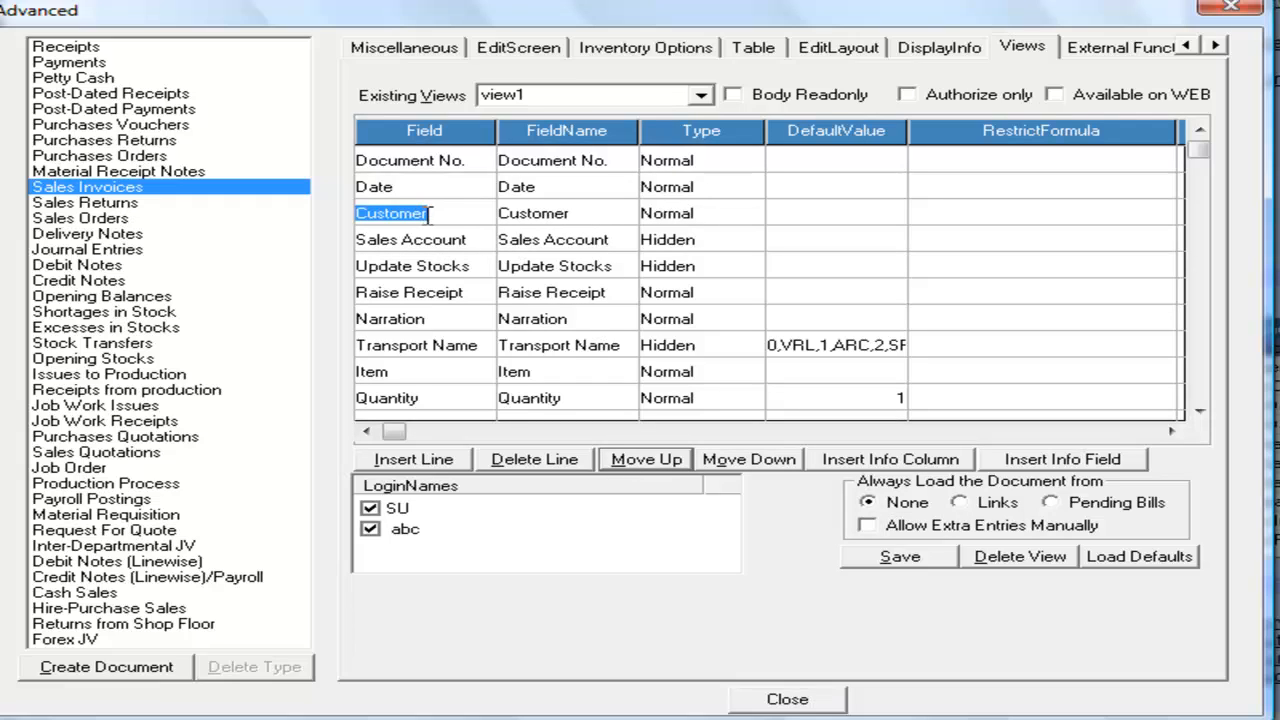
Step: Move Colour up to sit directly after Item and save view1
{"action": "left_click", "coordinate": [1199, 412]}
{"action": "scroll", "coordinate": [1199, 412], "scroll_direction": "down", "scroll_amount": 2}
{"action": "left_click", "coordinate": [419, 344]}
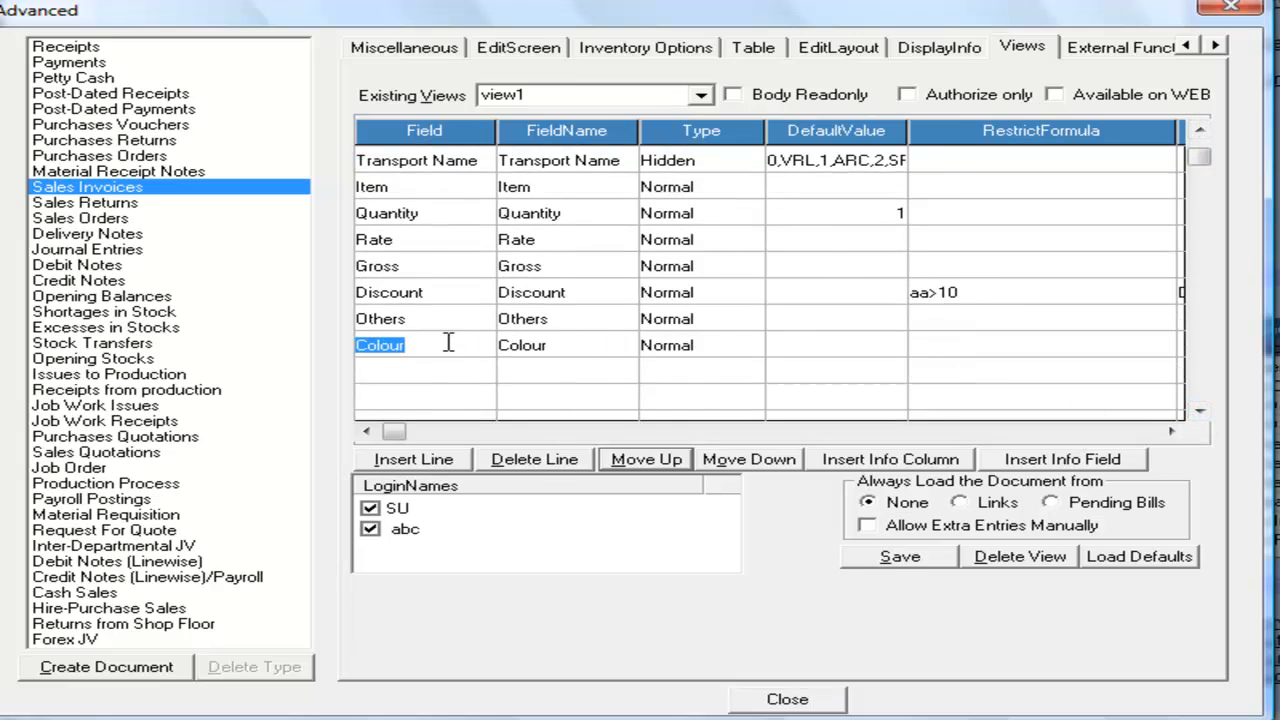
{"action": "left_click", "coordinate": [655, 460]}
{"action": "left_click", "coordinate": [655, 460]}
{"action": "left_click", "coordinate": [655, 460]}
{"action": "left_click", "coordinate": [655, 460]}
{"action": "left_click", "coordinate": [655, 460]}
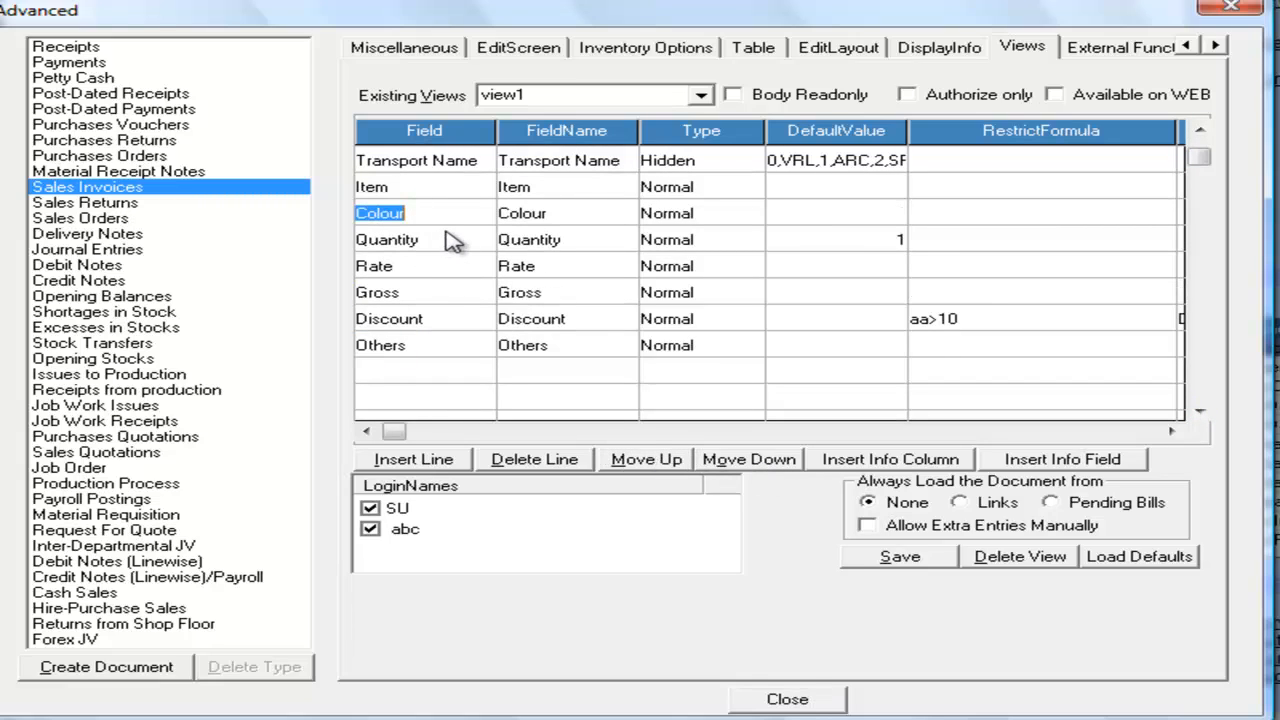
{"action": "left_click", "coordinate": [912, 562]}
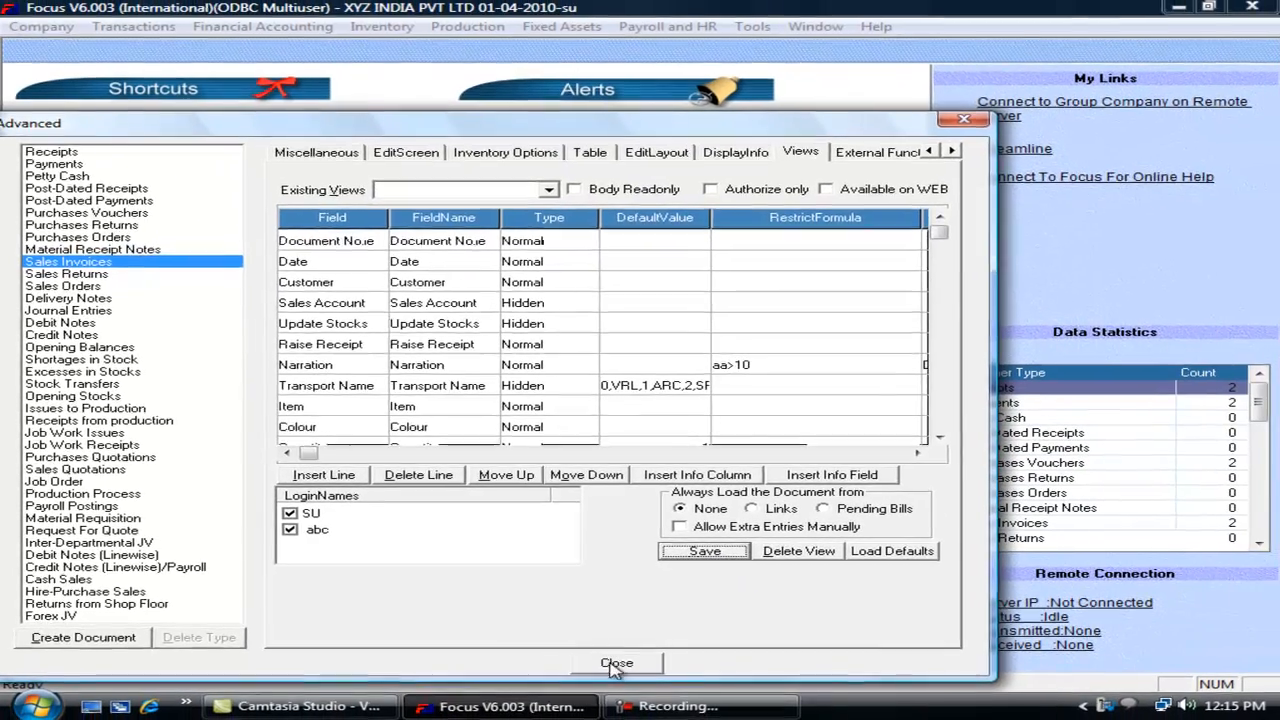
{"action": "left_click", "coordinate": [615, 665]}
Step: Start a new sales invoice
{"action": "left_click", "coordinate": [135, 27]}
{"action": "mouse_move", "coordinate": [195, 92]}
{"action": "left_click", "coordinate": [385, 95]}
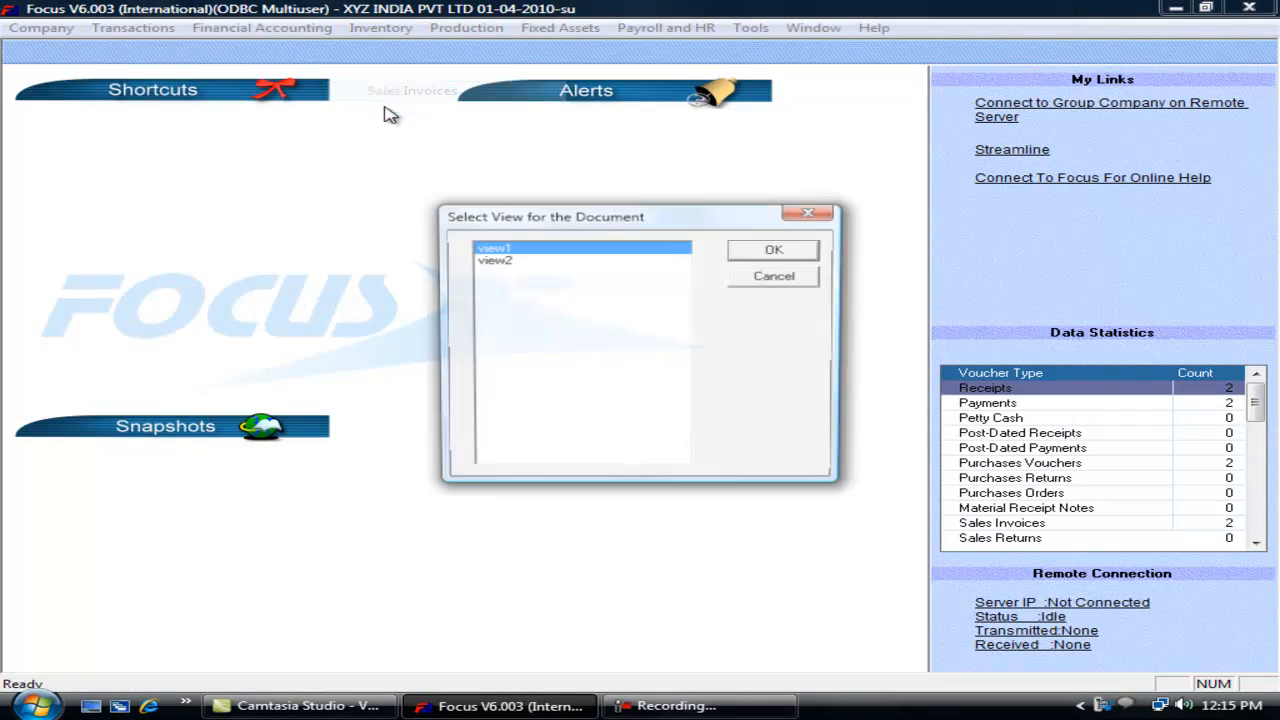
Step: Check the view1 invoice shows Colour right after Item in row 1, then close it
{"action": "left_click", "coordinate": [748, 249]}
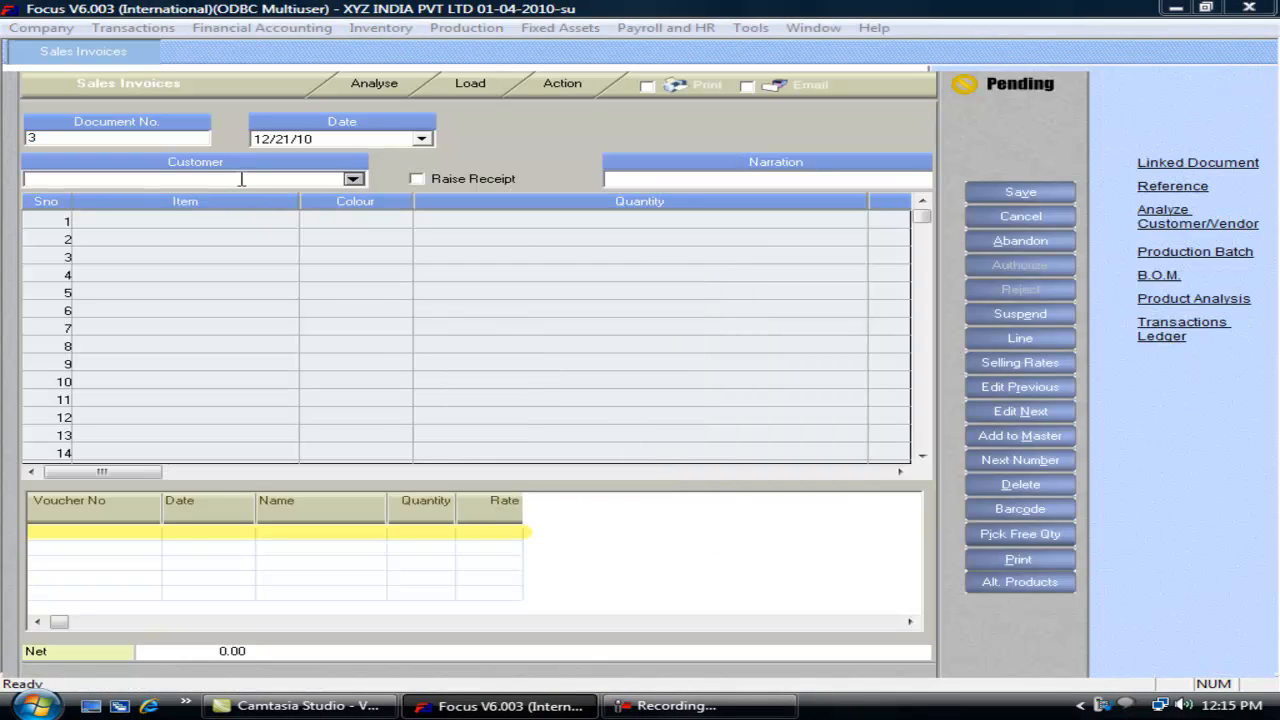
{"action": "left_click", "coordinate": [207, 218]}
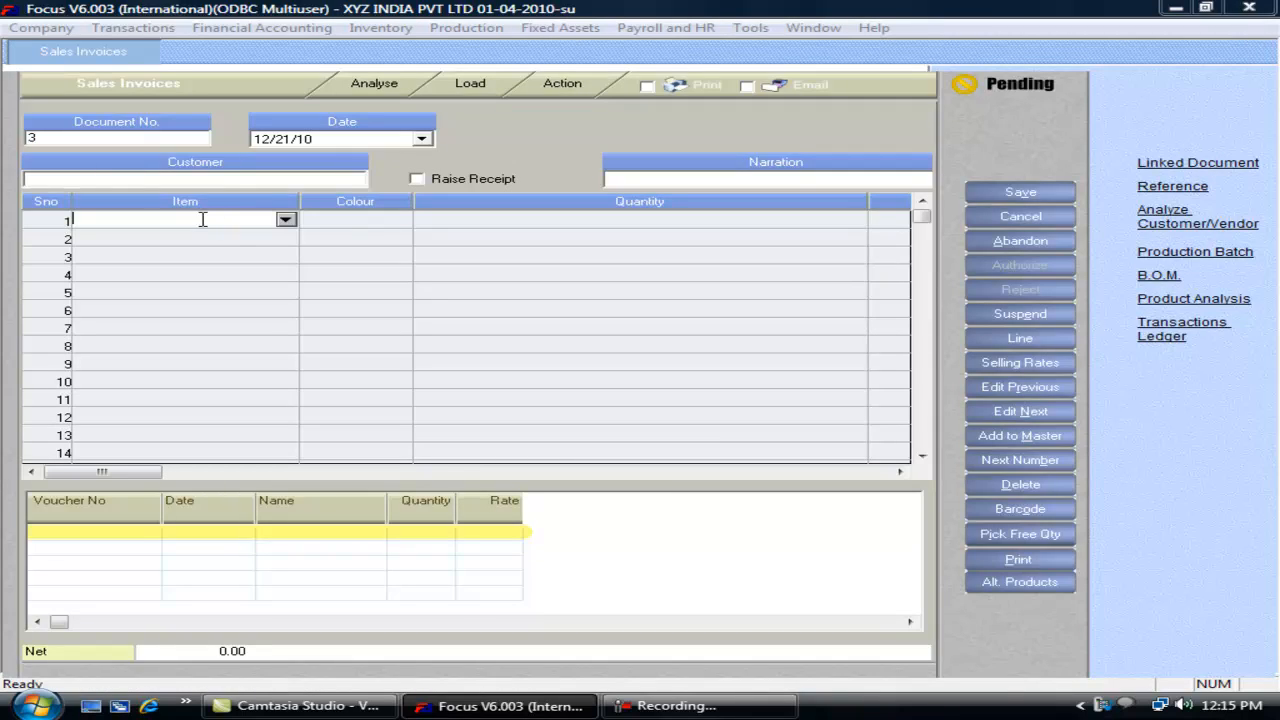
{"action": "left_click", "coordinate": [334, 218]}
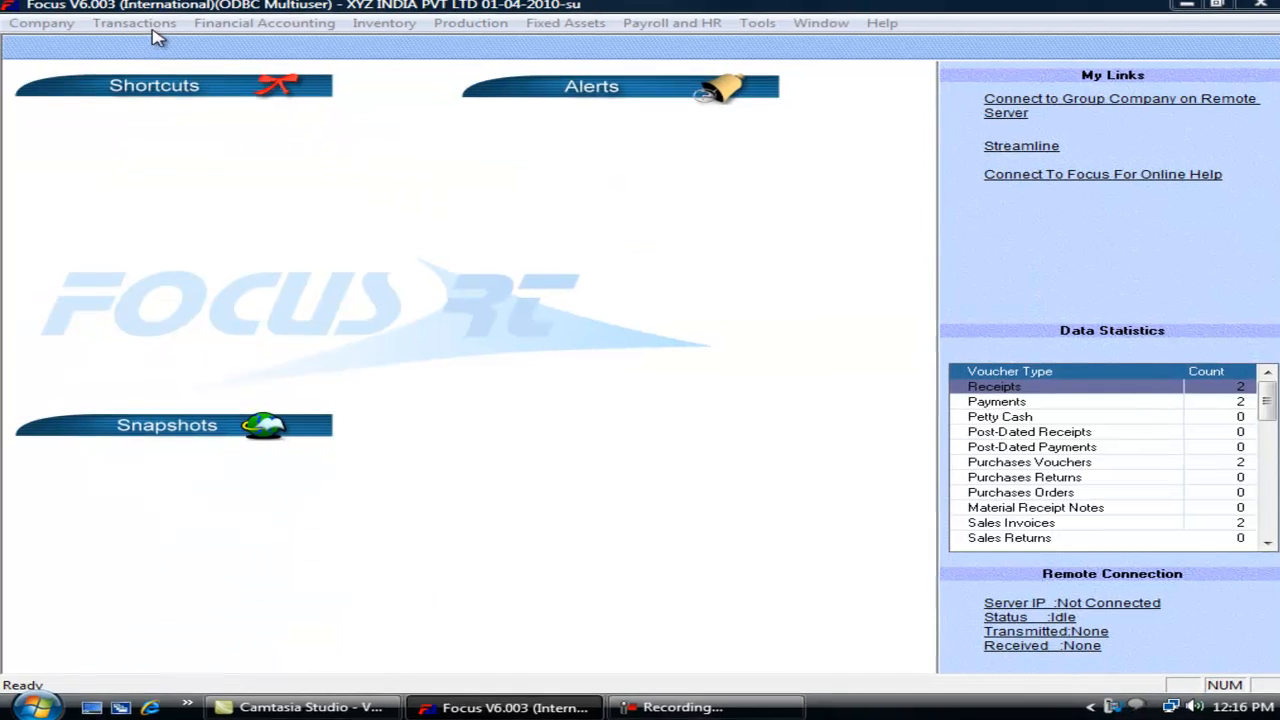
{"action": "left_click", "coordinate": [150, 28]}
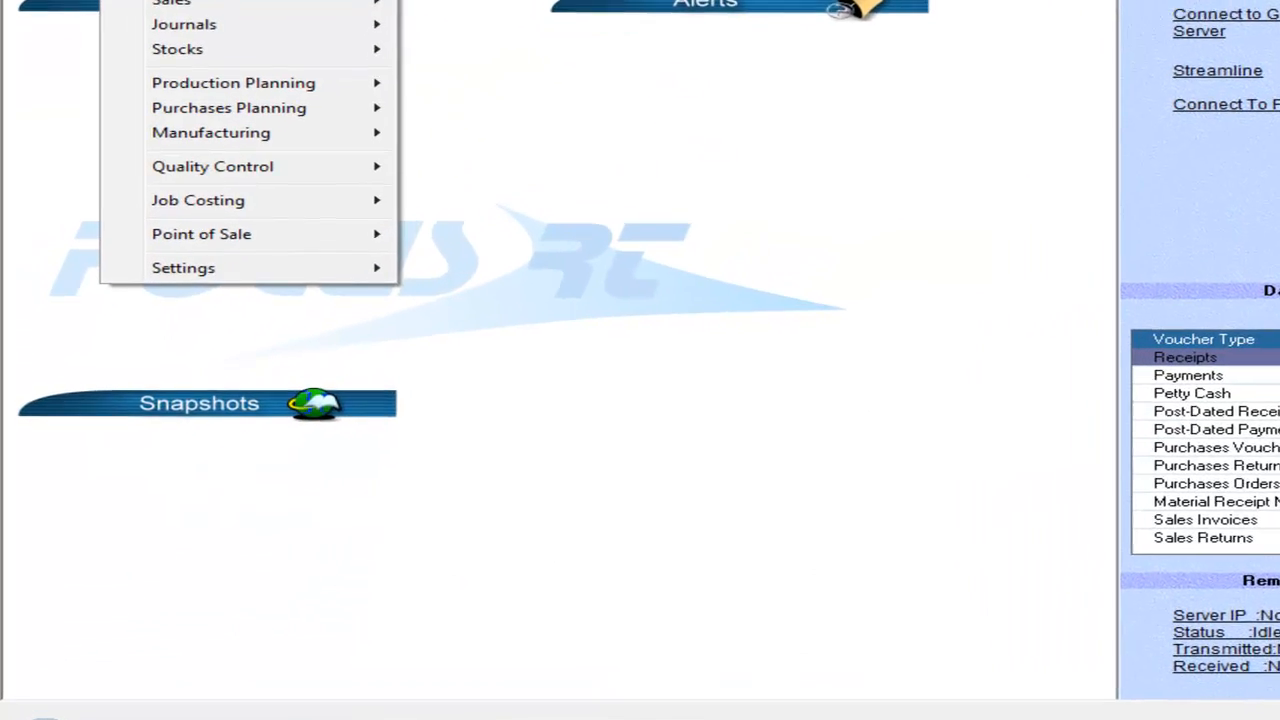
Step: Open the Views layout settings for Sales Invoices in the Voucher Wizard
{"action": "mouse_move", "coordinate": [329, 257]}
{"action": "left_click", "coordinate": [523, 264]}
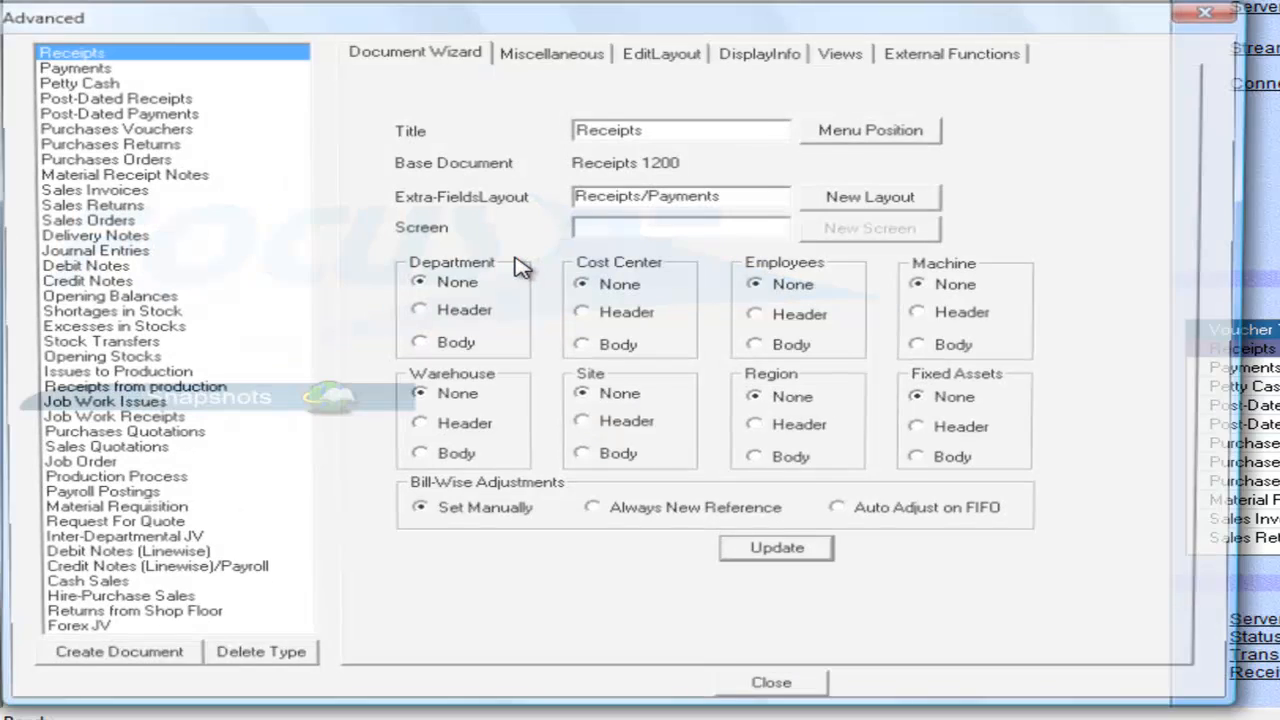
{"action": "left_click", "coordinate": [86, 190]}
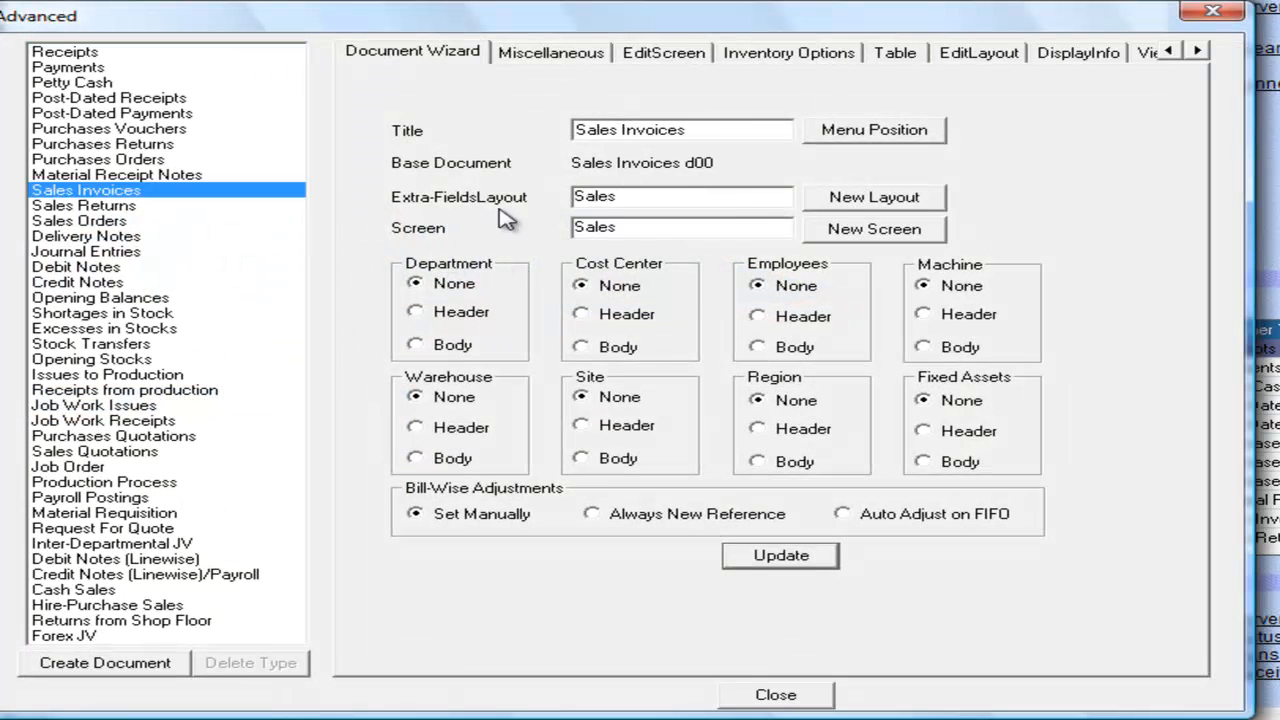
{"action": "left_click", "coordinate": [1148, 56]}
Step: Insert a Product Code info column at Colour in view1
{"action": "left_click", "coordinate": [385, 400]}
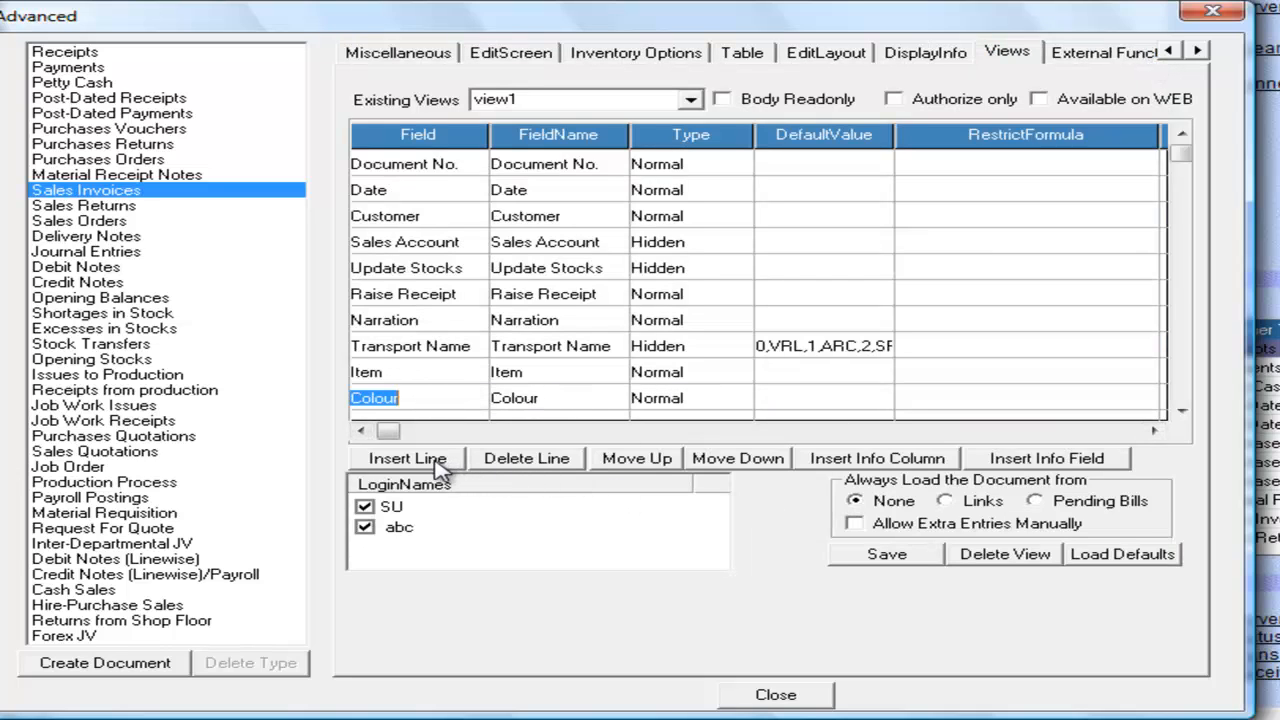
{"action": "left_click", "coordinate": [866, 462]}
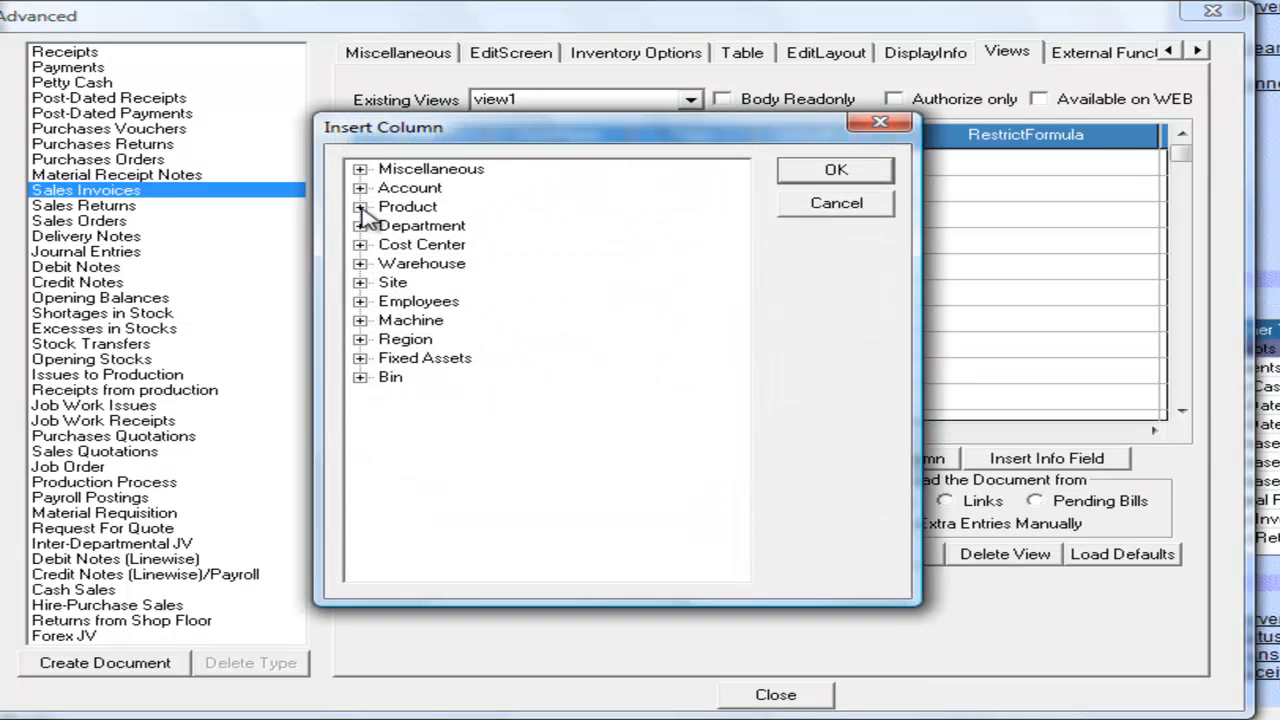
{"action": "left_click", "coordinate": [360, 207]}
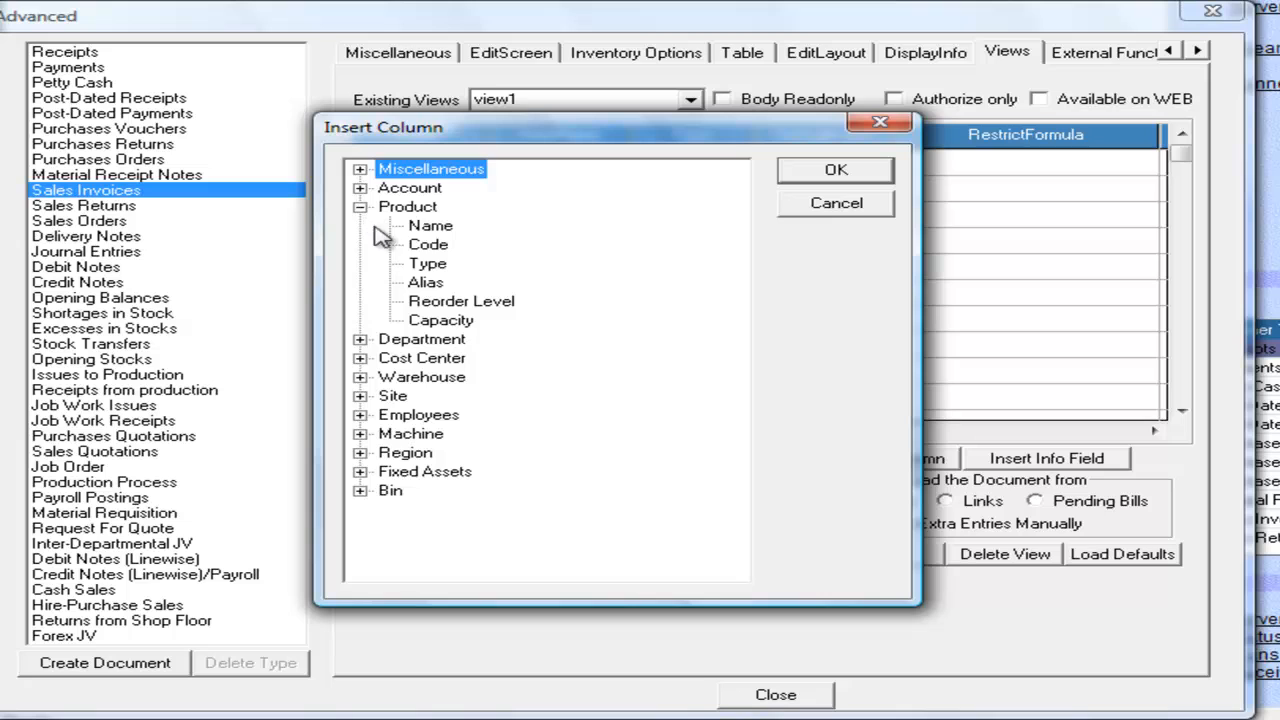
{"action": "left_click", "coordinate": [436, 248]}
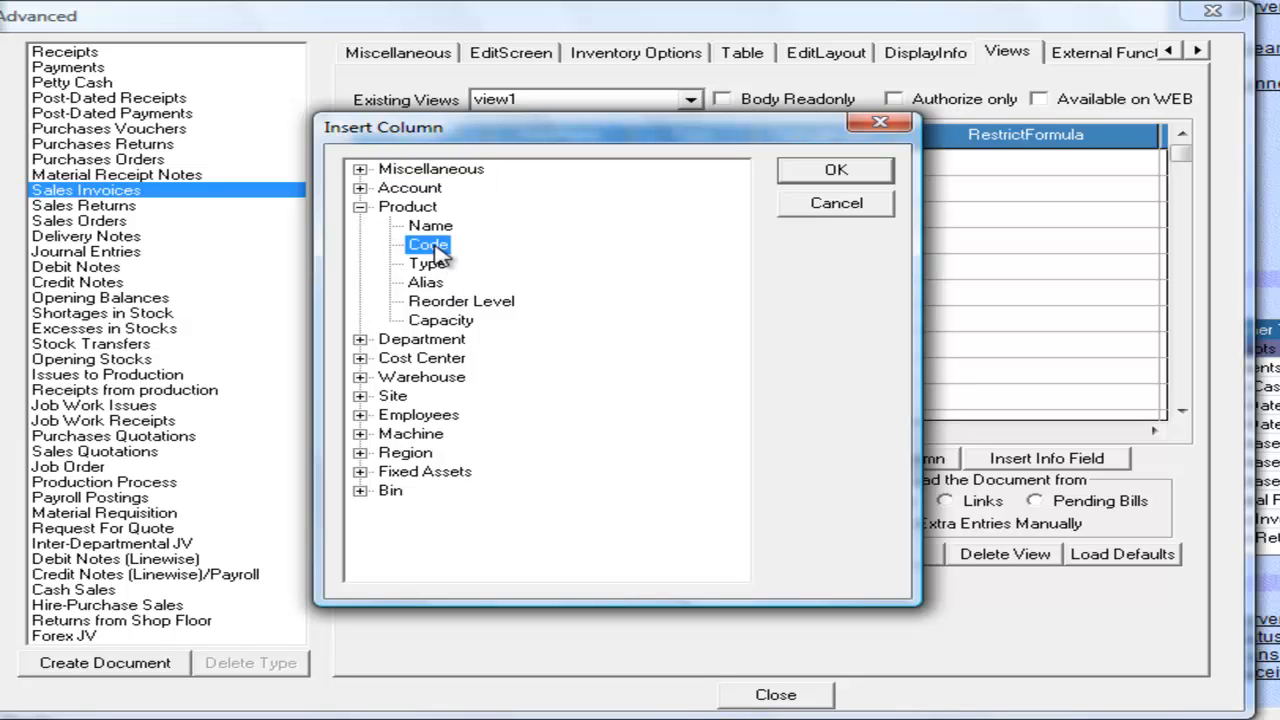
{"action": "left_click", "coordinate": [836, 171]}
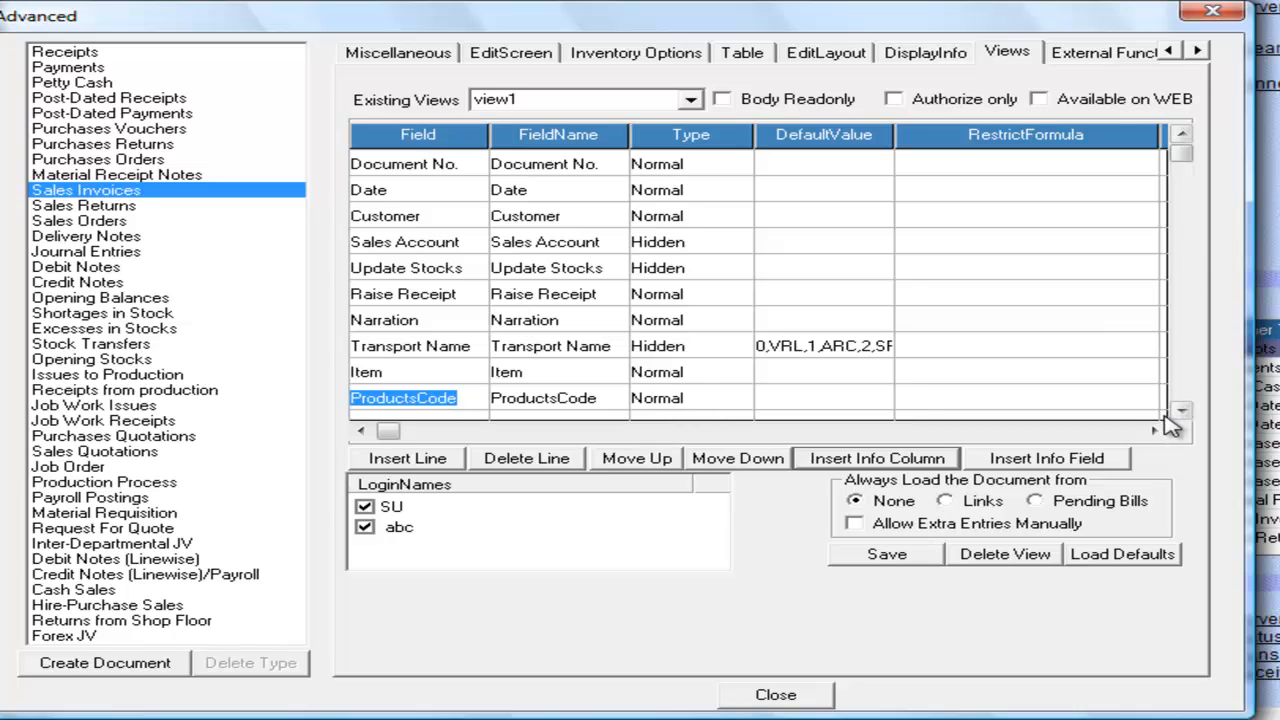
Step: Save the view1 changes and close the voucher settings dialog
{"action": "left_click", "coordinate": [1181, 411]}
{"action": "left_click", "coordinate": [1181, 411]}
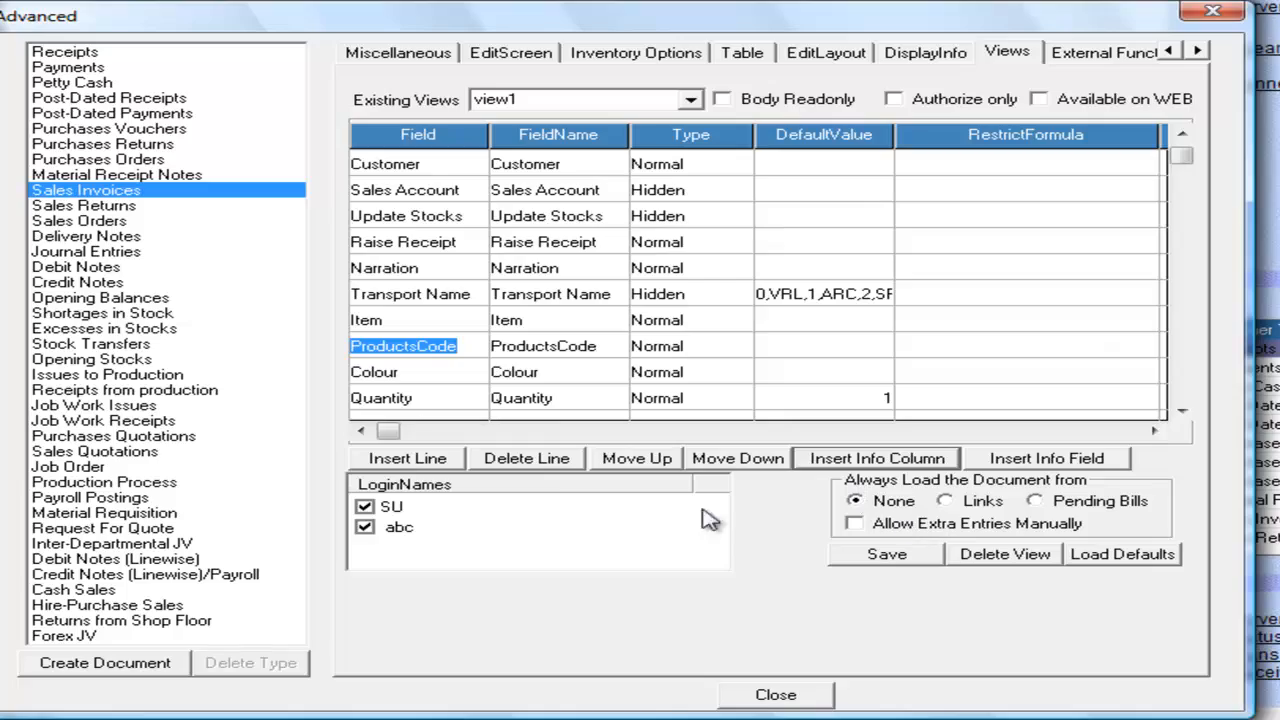
{"action": "left_click", "coordinate": [878, 560]}
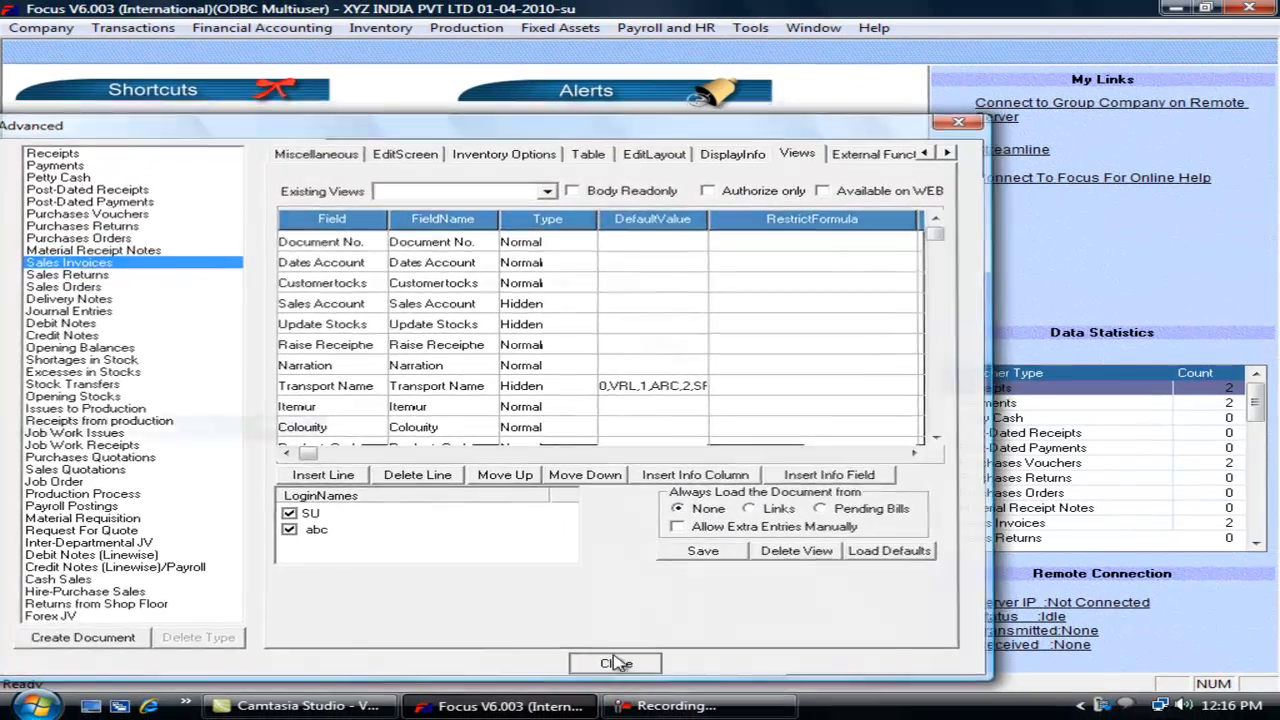
{"action": "left_click", "coordinate": [772, 694]}
{"action": "left_click", "coordinate": [133, 27]}
Step: Create a view1 Sales Invoice with Laptop (code L3001), then open the External Functions settings
{"action": "mouse_move", "coordinate": [229, 92]}
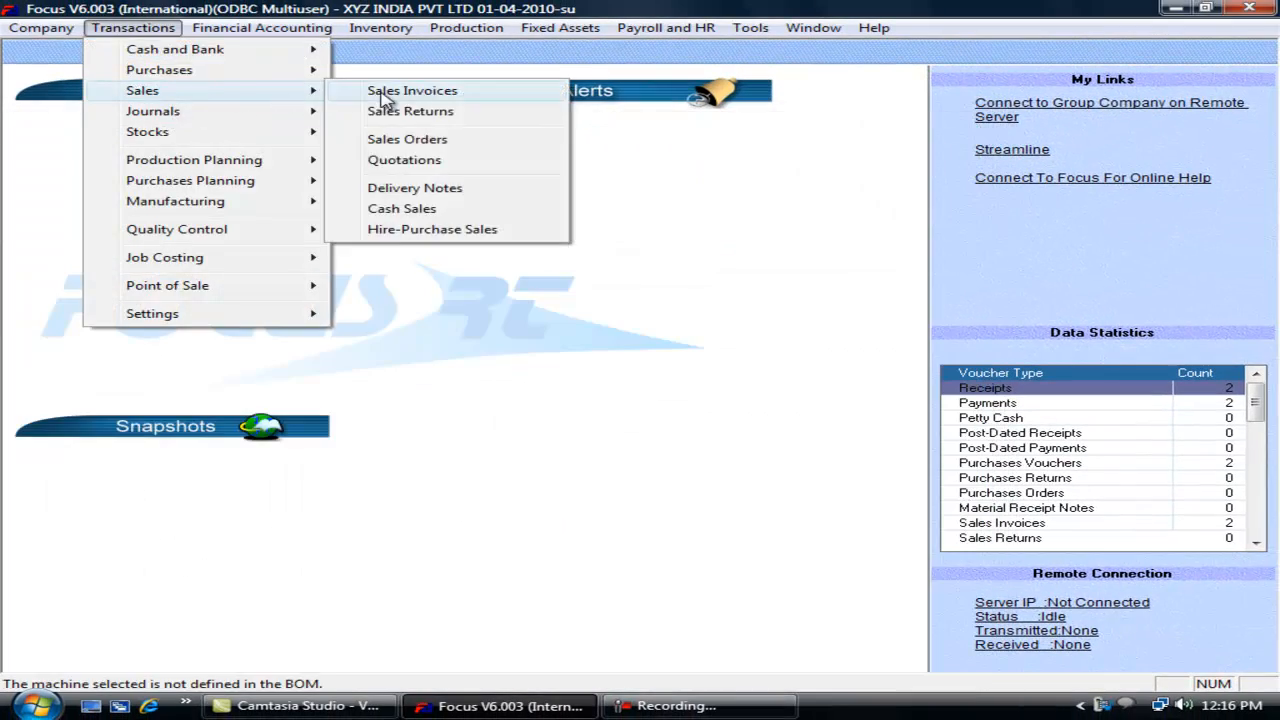
{"action": "left_click", "coordinate": [366, 91]}
{"action": "left_click", "coordinate": [716, 250]}
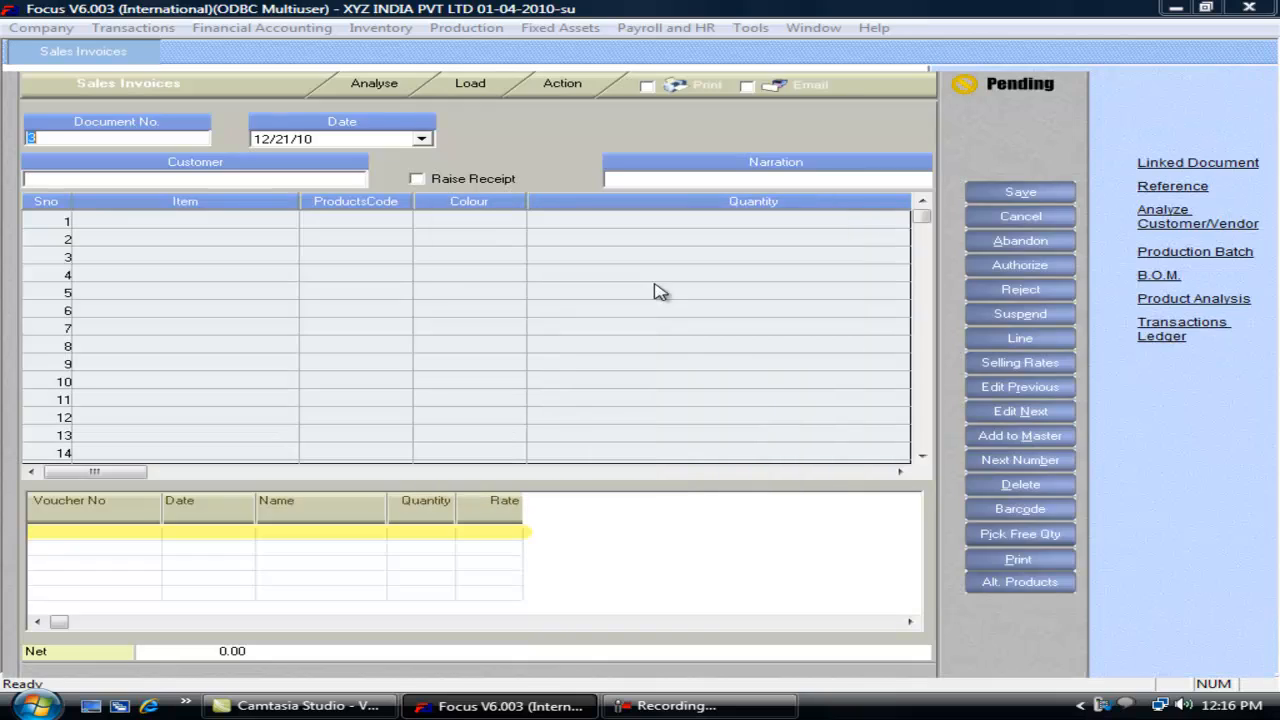
{"action": "left_click", "coordinate": [282, 220]}
{"action": "type", "text": "Laptop"}
{"action": "key", "text": "Return"}
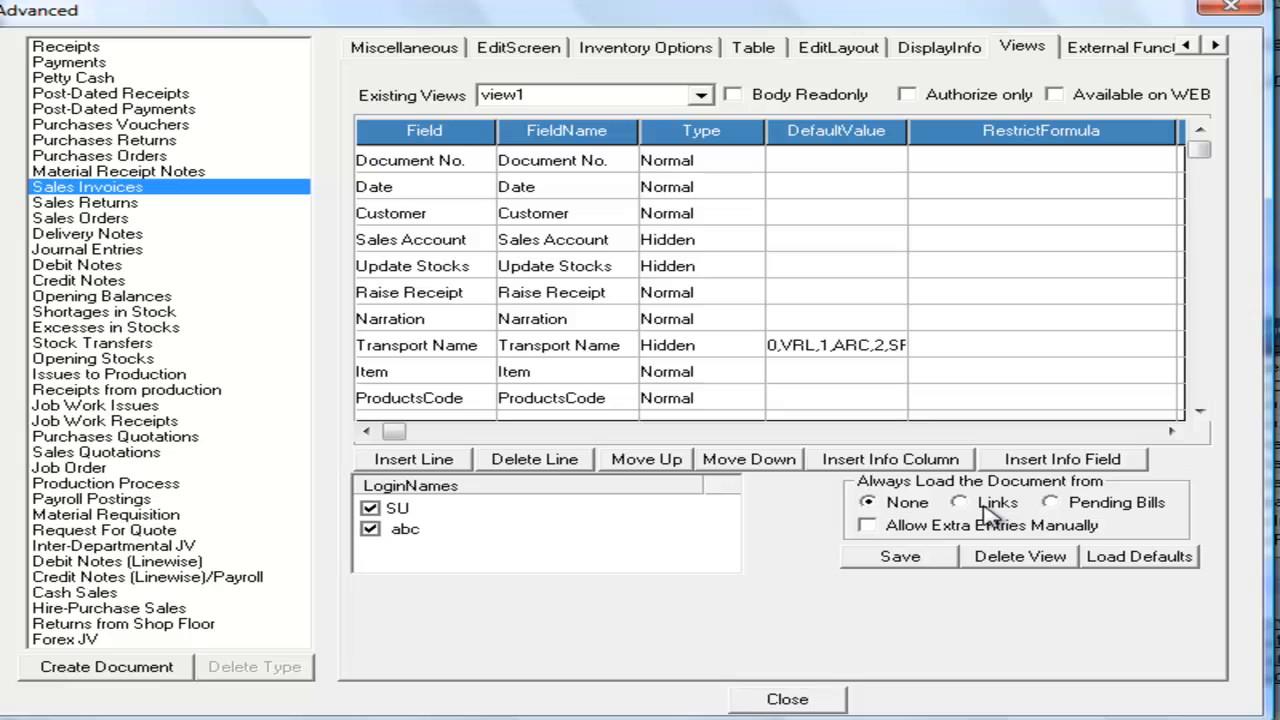
{"action": "left_click", "coordinate": [1100, 48]}
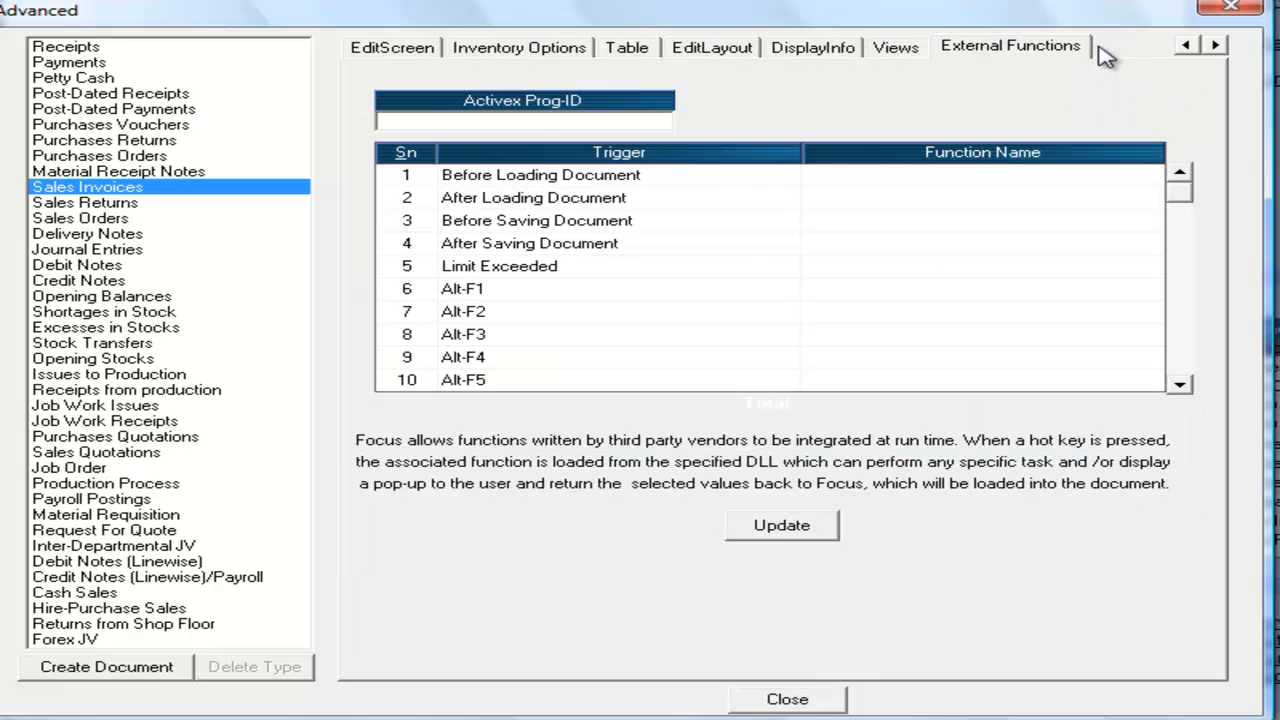